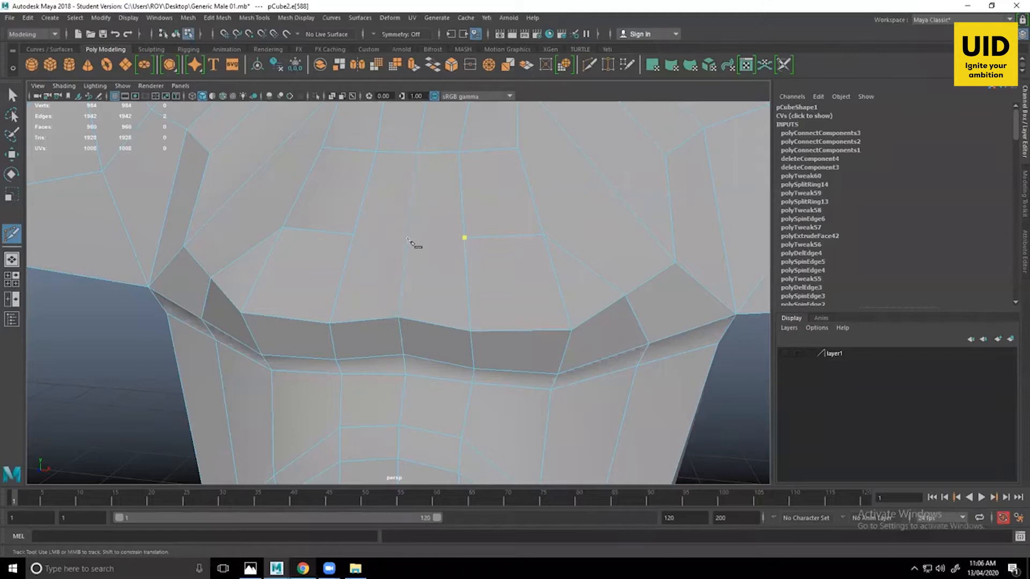
Delete the edge loop that runs vertically down the chest and torso next to the centre.
{"action": "key", "text": "w"}
{"action": "scroll", "coordinate": [451, 265], "scroll_direction": "down", "scroll_amount": 3}
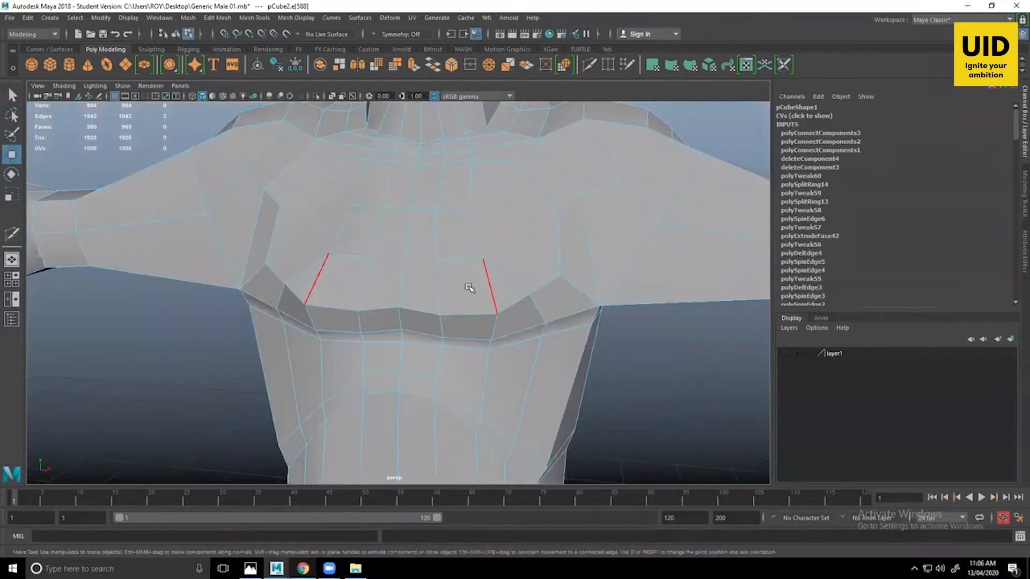
{"action": "double_click", "coordinate": [466, 265]}
{"action": "right_click_drag", "start_coordinate": [580, 340], "coordinate": [504, 348], "text": "alt"}
{"action": "middle_click_drag", "start_coordinate": [505, 348], "coordinate": [445, 204], "text": "alt"}
{"action": "middle_click_drag", "start_coordinate": [384, 285], "coordinate": [531, 423], "text": "alt"}
{"action": "key", "text": "ctrl+Delete"}
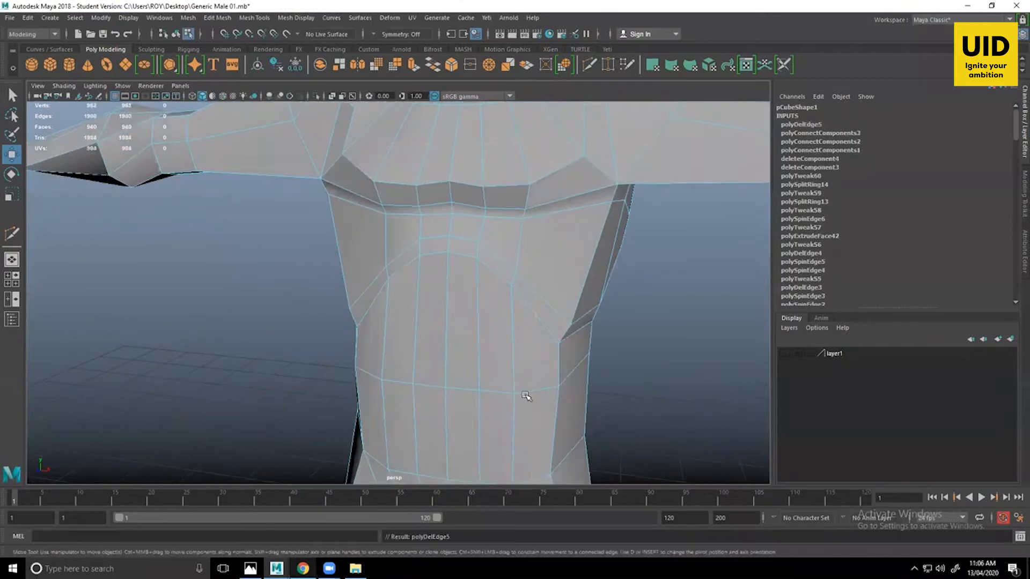
Switch to object selection and delete the mirrored half of the body.
{"action": "left_click_drag", "start_coordinate": [519, 395], "coordinate": [528, 395], "text": "alt"}
{"action": "middle_click_drag", "start_coordinate": [525, 231], "coordinate": [499, 373], "text": "alt"}
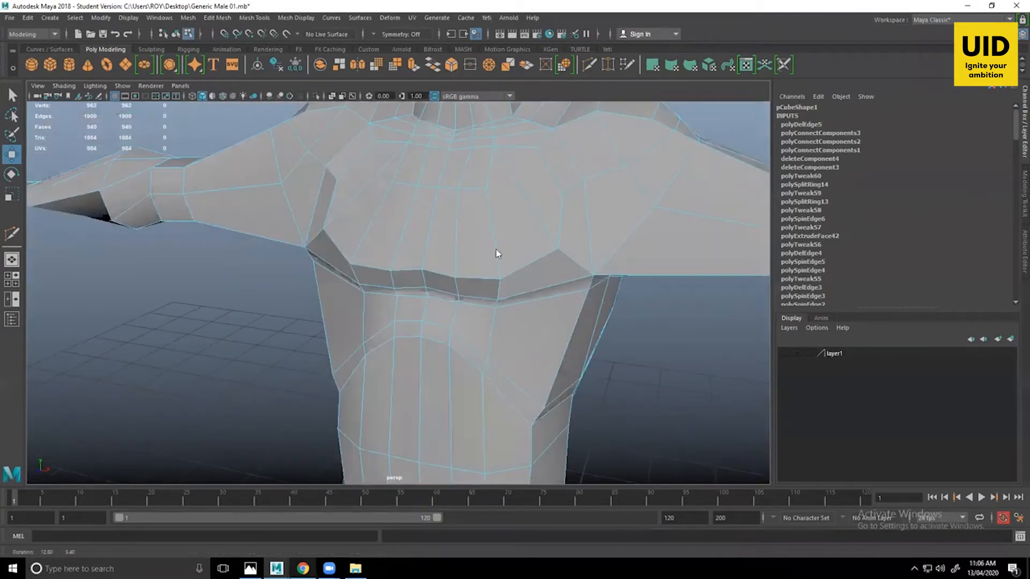
{"action": "right_click_drag", "start_coordinate": [497, 252], "coordinate": [558, 215]}
{"action": "left_click", "coordinate": [605, 294]}
{"action": "right_click_drag", "start_coordinate": [604, 294], "coordinate": [407, 297], "text": "alt"}
{"action": "left_click_drag", "start_coordinate": [395, 334], "coordinate": [401, 411], "text": "alt"}
{"action": "left_click", "coordinate": [363, 256]}
{"action": "key", "text": "Delete"}
Select the interior faces closing off the hip along the centre cut and delete them.
{"action": "middle_click_drag", "start_coordinate": [403, 410], "coordinate": [409, 285], "text": "alt"}
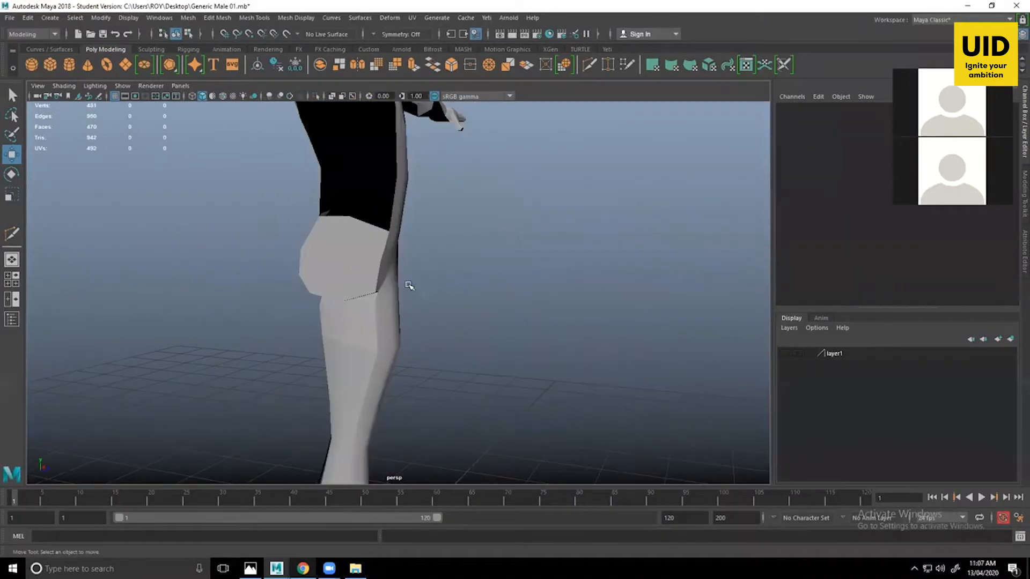
{"action": "left_click_drag", "start_coordinate": [410, 285], "coordinate": [341, 290], "text": "alt"}
{"action": "right_click_drag", "start_coordinate": [341, 290], "coordinate": [444, 290], "text": "alt"}
{"action": "right_click_drag", "start_coordinate": [426, 224], "coordinate": [426, 254]}
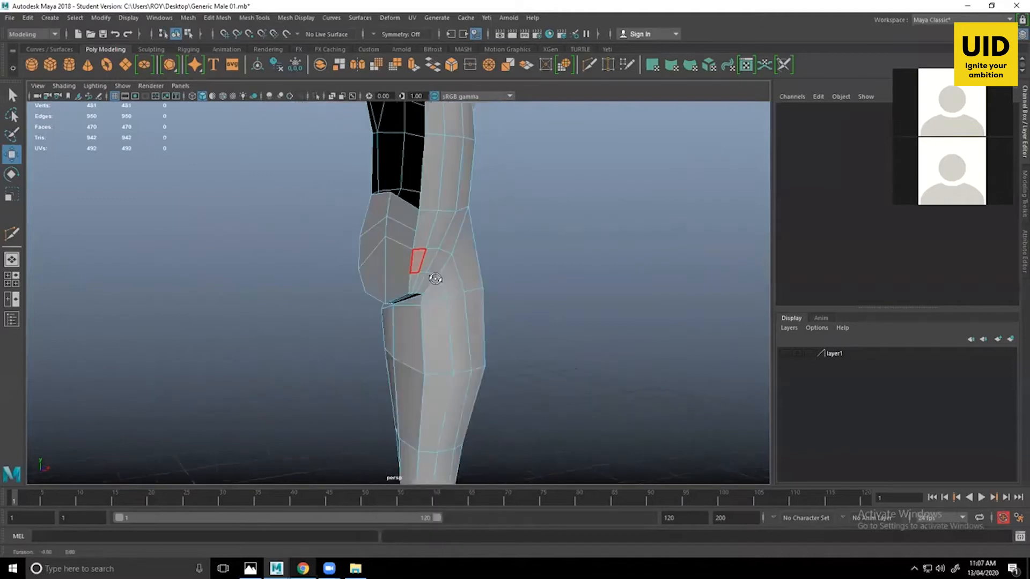
{"action": "left_click_drag", "start_coordinate": [414, 272], "coordinate": [391, 260], "text": "alt"}
{"action": "left_click", "coordinate": [346, 282]}
{"action": "left_click", "coordinate": [346, 282], "text": "shift"}
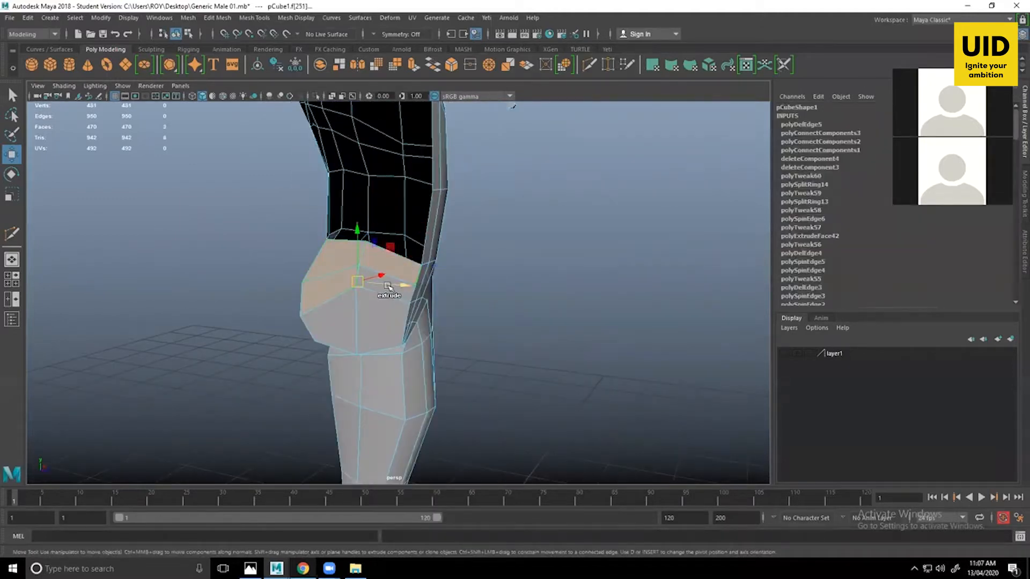
{"action": "left_click", "coordinate": [387, 287], "text": "shift"}
{"action": "left_click", "coordinate": [380, 313], "text": "shift"}
{"action": "left_click", "coordinate": [351, 318], "text": "shift"}
{"action": "left_click", "coordinate": [395, 292], "text": "shift"}
{"action": "left_click_drag", "start_coordinate": [395, 292], "coordinate": [497, 427], "text": "alt"}
{"action": "key", "text": "Delete"}
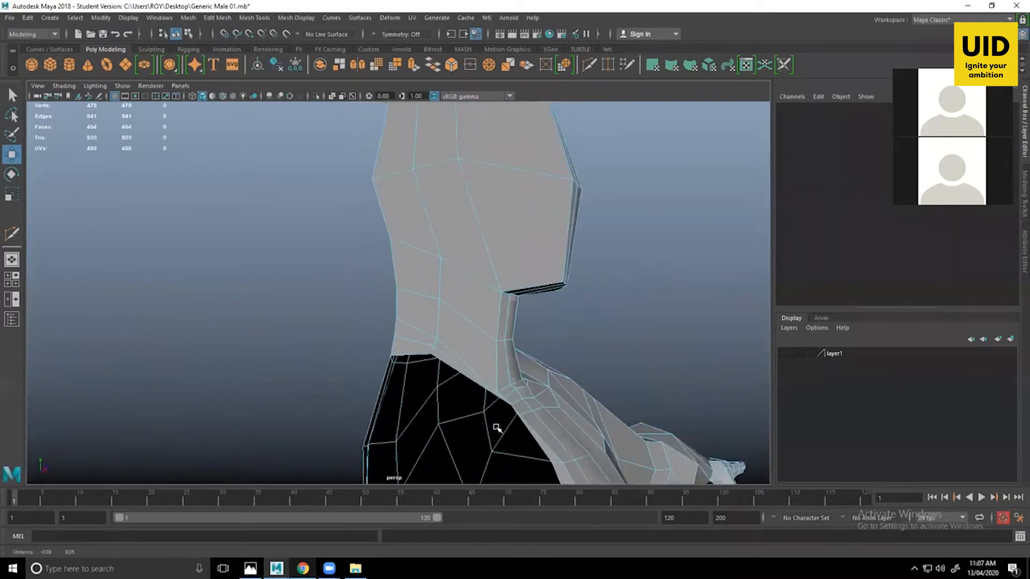
Select all interior faces closing off the head and neck along the centre cut and delete them.
{"action": "middle_click_drag", "start_coordinate": [496, 428], "coordinate": [502, 467], "text": "alt"}
{"action": "left_click", "coordinate": [536, 282]}
{"action": "left_click", "coordinate": [510, 179], "text": "shift"}
{"action": "left_click", "coordinate": [441, 181], "text": "shift"}
{"action": "left_click", "coordinate": [405, 192], "text": "shift"}
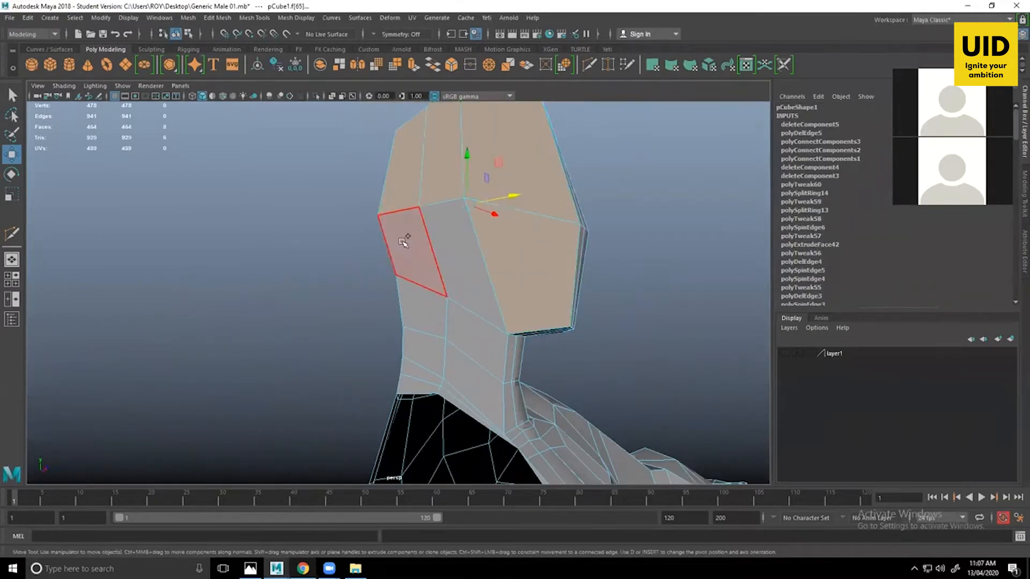
{"action": "left_click", "coordinate": [403, 241], "text": "shift"}
{"action": "left_click", "coordinate": [421, 311], "text": "shift"}
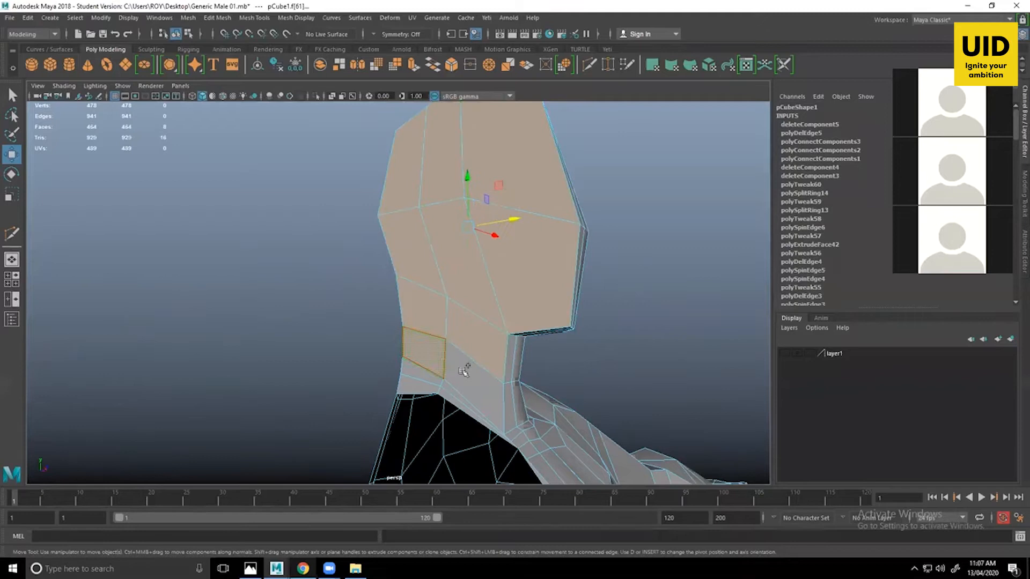
{"action": "left_click", "coordinate": [425, 378], "text": "shift"}
{"action": "left_click", "coordinate": [446, 387], "text": "shift"}
{"action": "left_click", "coordinate": [432, 388], "text": "shift"}
{"action": "left_click", "coordinate": [503, 439], "text": "shift"}
{"action": "middle_click_drag", "start_coordinate": [518, 468], "coordinate": [474, 332], "text": "alt"}
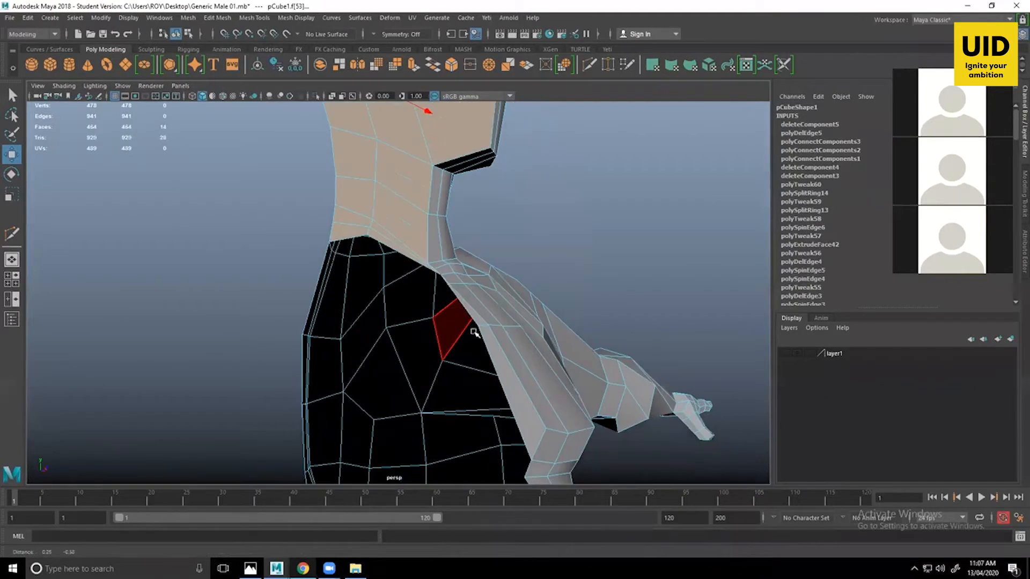
{"action": "left_click", "coordinate": [472, 320], "text": "shift"}
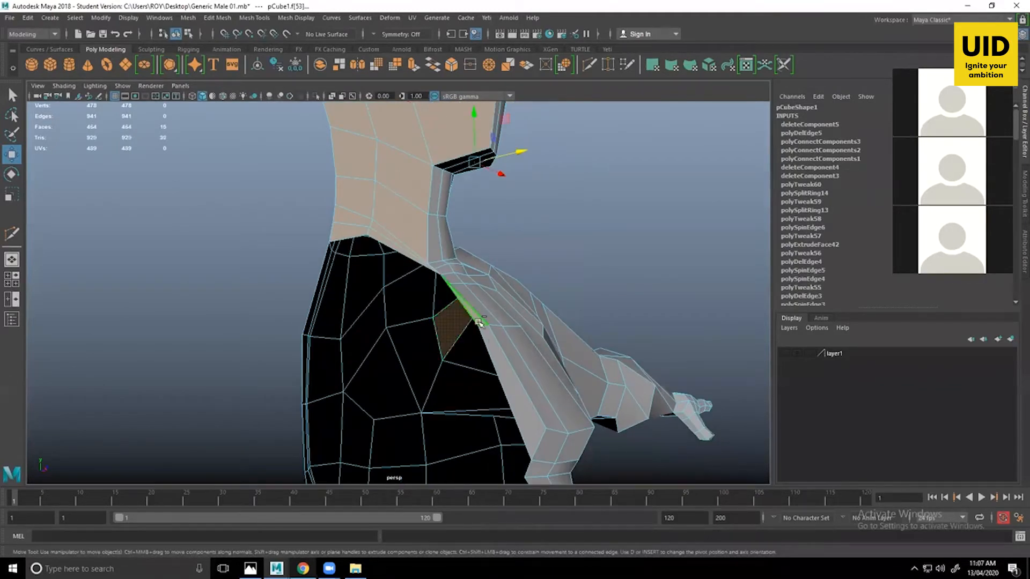
{"action": "left_click", "coordinate": [479, 322], "text": "shift"}
{"action": "scroll", "coordinate": [529, 428], "scroll_direction": "down", "scroll_amount": 5}
{"action": "left_click_drag", "start_coordinate": [528, 427], "coordinate": [478, 432], "text": "alt"}
{"action": "key", "text": "Delete"}
Delete the stray leftover vertex on the open centre border of the half body.
{"action": "scroll", "coordinate": [456, 183], "scroll_direction": "up", "scroll_amount": 3}
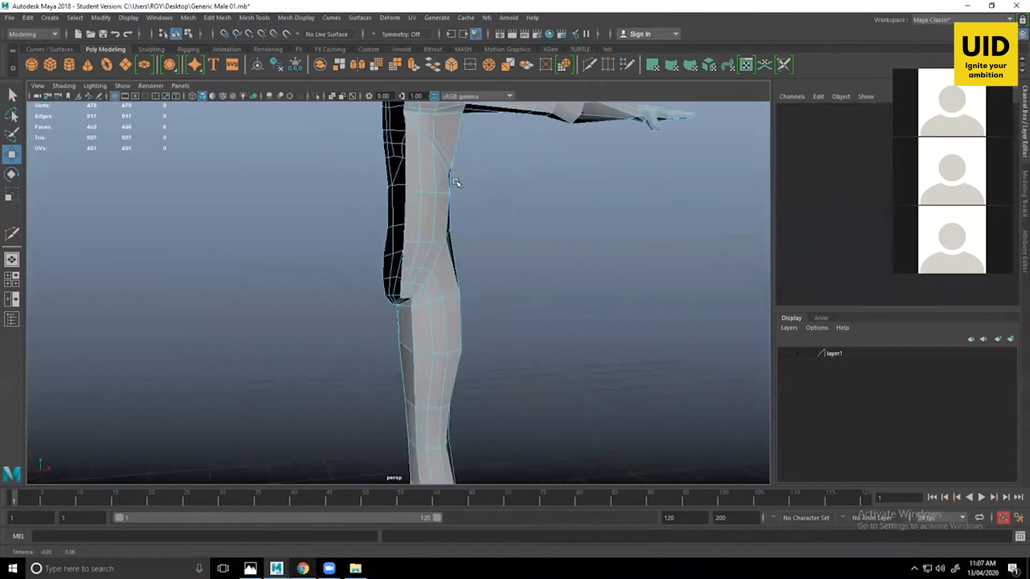
{"action": "scroll", "coordinate": [456, 181], "scroll_direction": "up", "scroll_amount": 3}
{"action": "right_click_drag", "start_coordinate": [417, 169], "coordinate": [376, 167]}
{"action": "middle_click_drag", "start_coordinate": [472, 233], "coordinate": [493, 376], "text": "alt"}
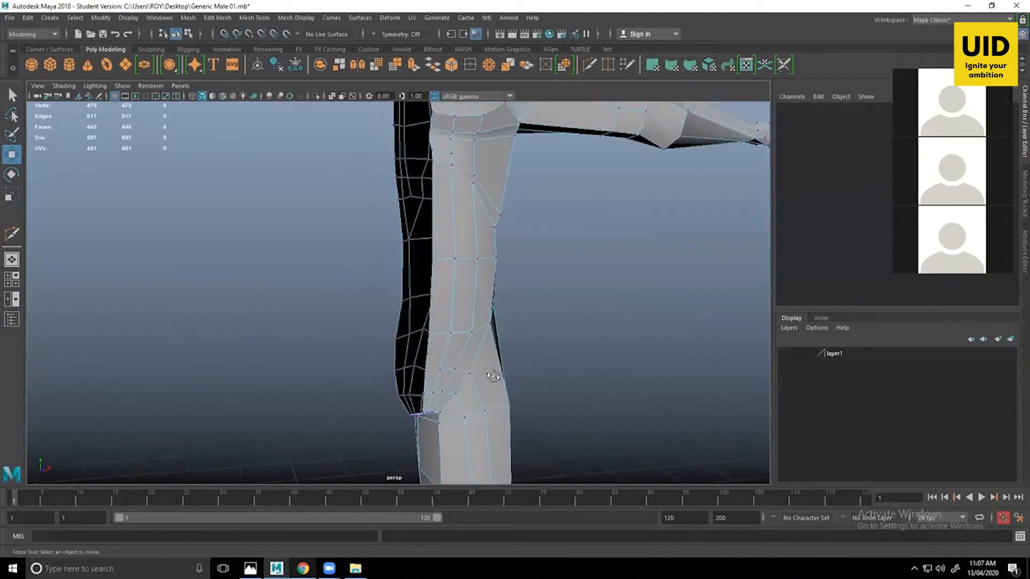
{"action": "left_click_drag", "start_coordinate": [492, 376], "coordinate": [480, 371], "text": "alt"}
{"action": "scroll", "coordinate": [473, 405], "scroll_direction": "up", "scroll_amount": 4}
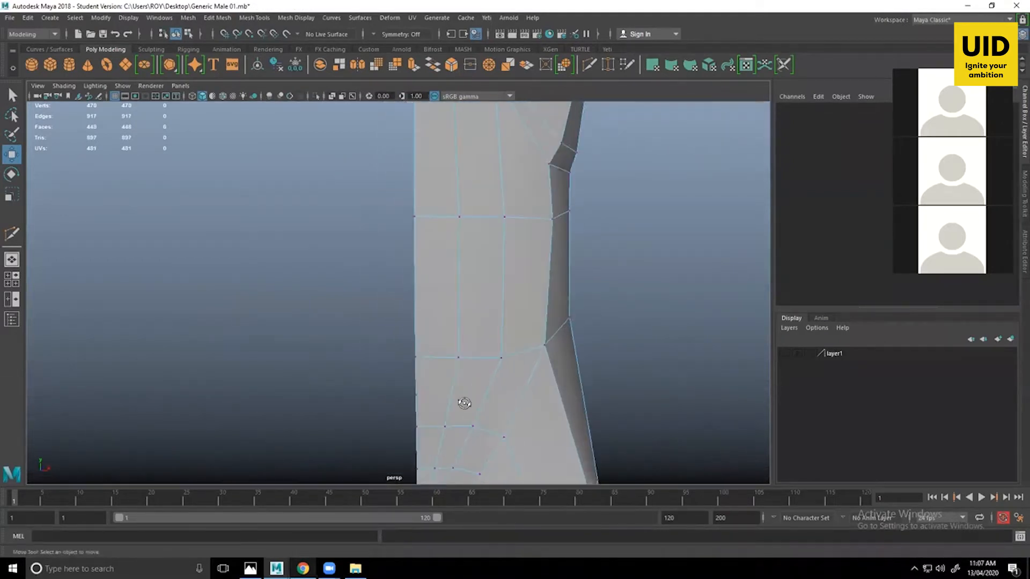
{"action": "scroll", "coordinate": [379, 405], "scroll_direction": "down", "scroll_amount": 3}
{"action": "left_click_drag", "start_coordinate": [354, 391], "coordinate": [375, 393], "text": "alt"}
{"action": "right_click_drag", "start_coordinate": [519, 383], "coordinate": [319, 350], "text": "alt"}
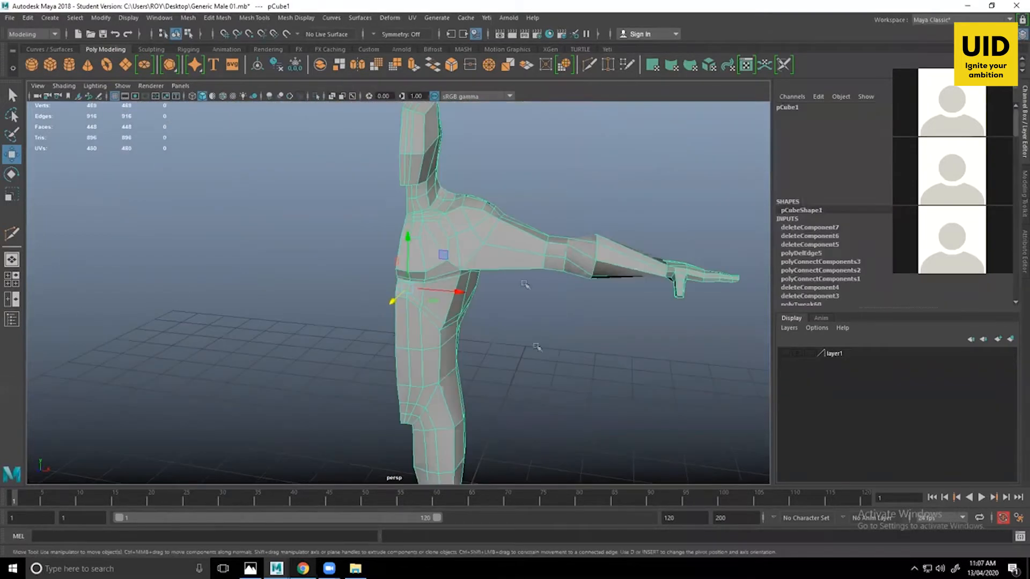
Select the centre border edges of the half body and scale them flat along the X axis.
{"action": "left_click", "coordinate": [538, 387]}
{"action": "left_click_drag", "start_coordinate": [448, 354], "coordinate": [433, 336], "text": "alt"}
{"action": "left_click", "coordinate": [435, 333]}
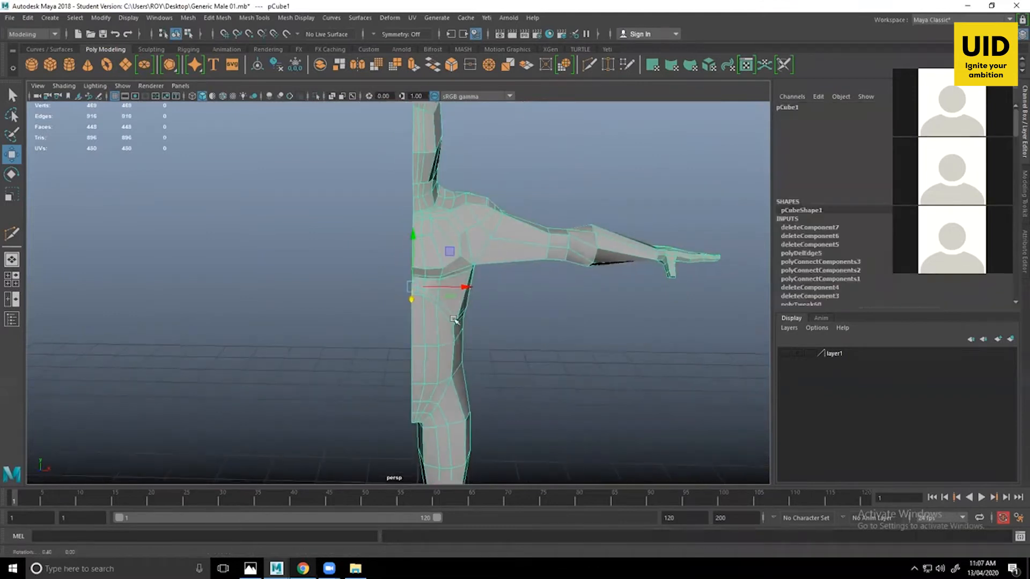
{"action": "scroll", "coordinate": [454, 320], "scroll_direction": "up", "scroll_amount": 2}
{"action": "scroll", "coordinate": [446, 310], "scroll_direction": "up", "scroll_amount": 3}
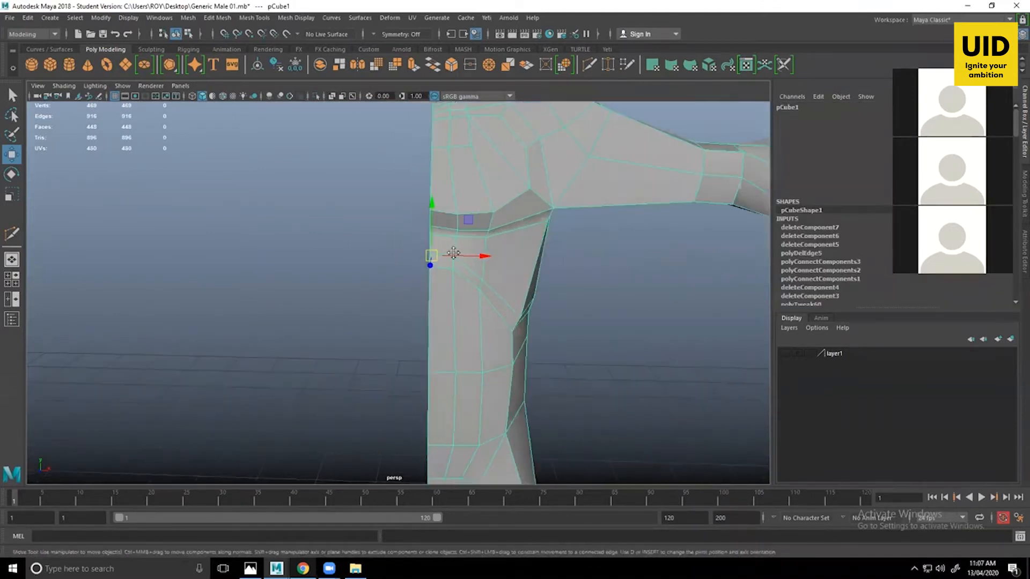
{"action": "key", "text": "space"}
{"action": "key", "text": "space"}
{"action": "scroll", "coordinate": [312, 303], "scroll_direction": "down", "scroll_amount": 5}
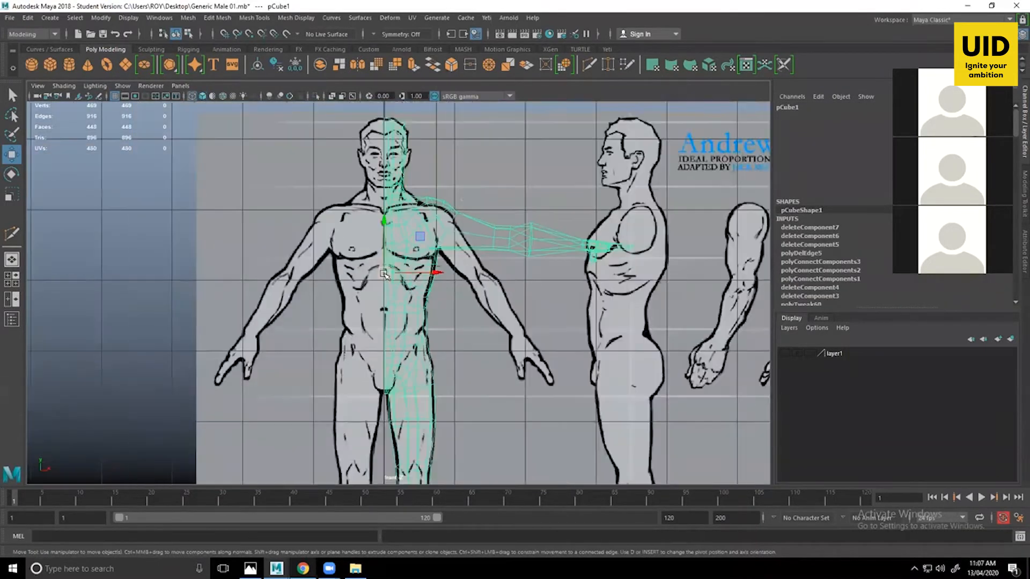
{"action": "scroll", "coordinate": [394, 244], "scroll_direction": "up", "scroll_amount": 5}
{"action": "right_click_drag", "start_coordinate": [403, 202], "coordinate": [405, 176]}
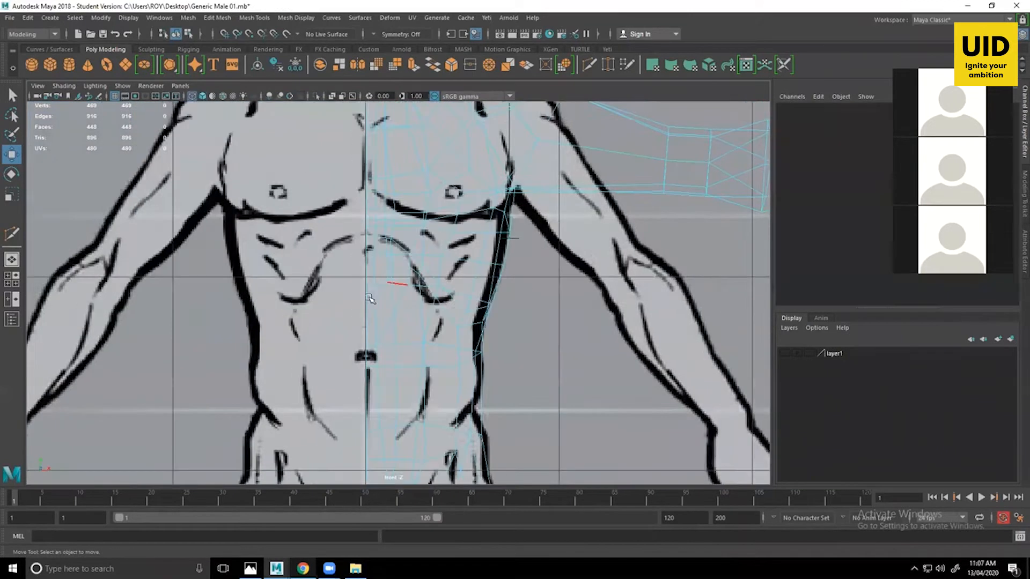
{"action": "left_click", "coordinate": [391, 316]}
{"action": "key", "text": "space"}
{"action": "key", "text": "space"}
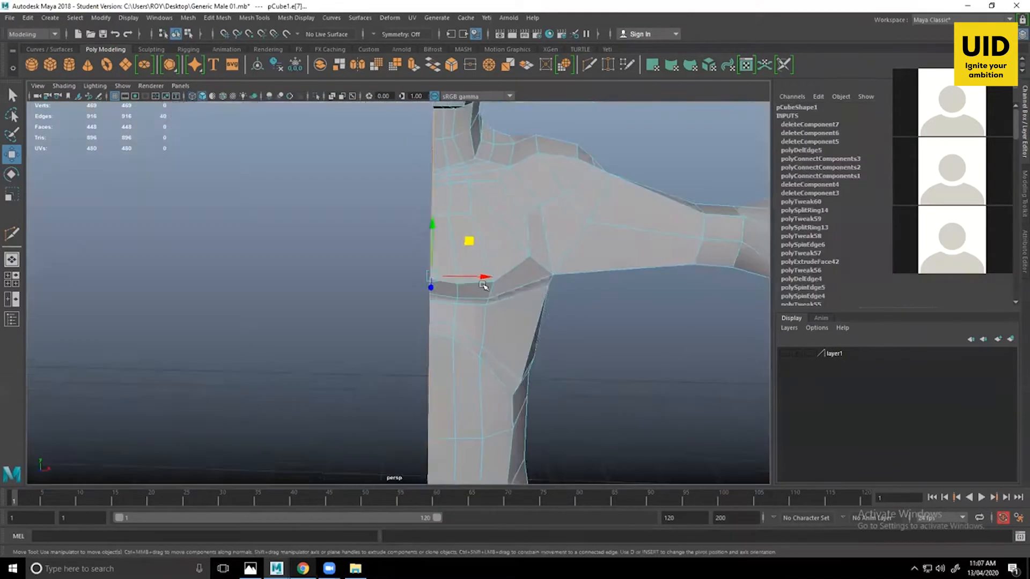
{"action": "left_click_drag", "start_coordinate": [486, 287], "coordinate": [514, 302], "text": "alt"}
{"action": "key", "text": "r"}
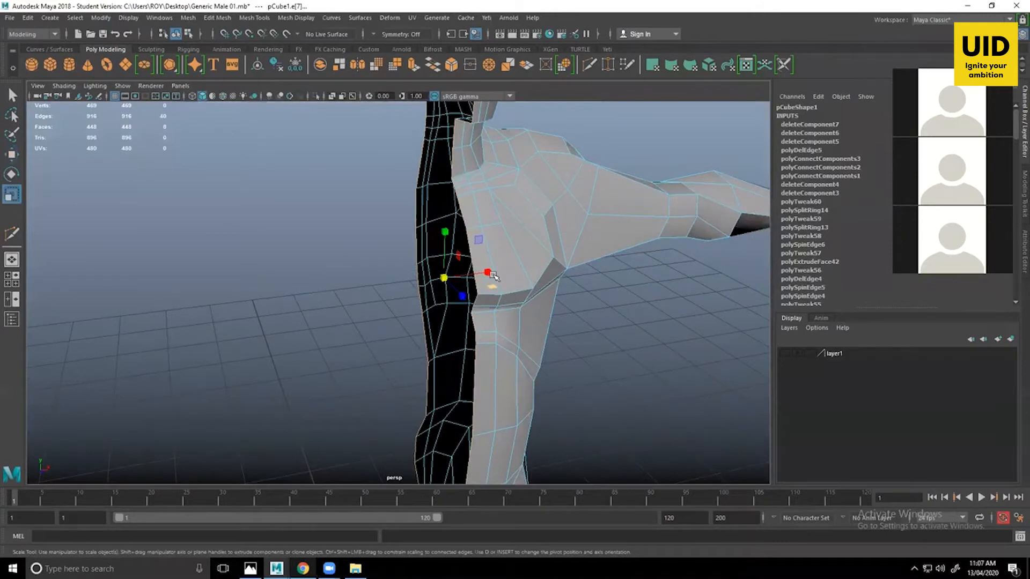
{"action": "left_click_drag", "start_coordinate": [490, 273], "coordinate": [478, 327]}
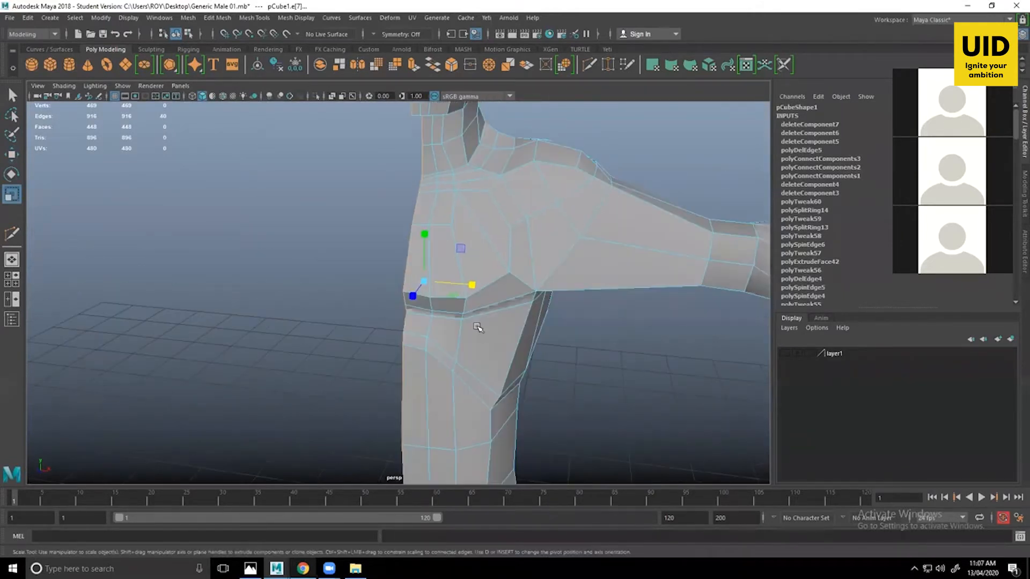
{"action": "key", "text": "w"}
Select the half body as an object and snap its pivot to a vertex on the centre border.
{"action": "scroll", "coordinate": [476, 336], "scroll_direction": "down", "scroll_amount": 3}
{"action": "middle_click_drag", "start_coordinate": [491, 226], "coordinate": [494, 185], "text": "alt"}
{"action": "right_click_drag", "start_coordinate": [494, 186], "coordinate": [531, 167]}
{"action": "left_click", "coordinate": [495, 243]}
{"action": "middle_click_drag", "start_coordinate": [513, 340], "coordinate": [524, 324], "text": "alt"}
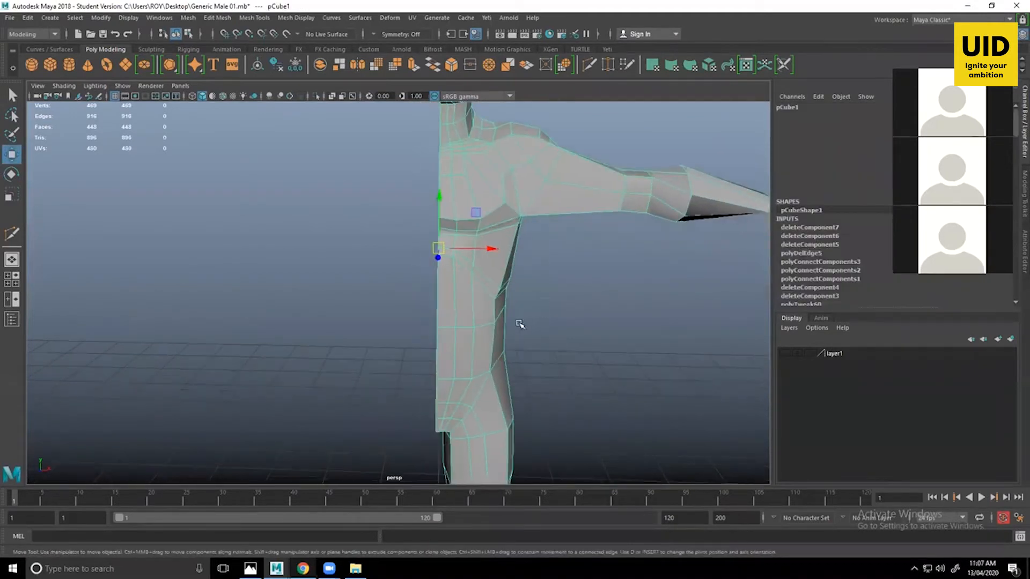
{"action": "key", "text": "d"}
{"action": "key", "text": "v"}
{"action": "left_click_drag", "start_coordinate": [490, 249], "coordinate": [428, 254]}
Create the mirrored other half of the body with Duplicate Special and check both halves.
{"action": "middle_click_drag", "start_coordinate": [437, 229], "coordinate": [433, 297], "text": "alt"}
{"action": "left_click", "coordinate": [27, 18]}
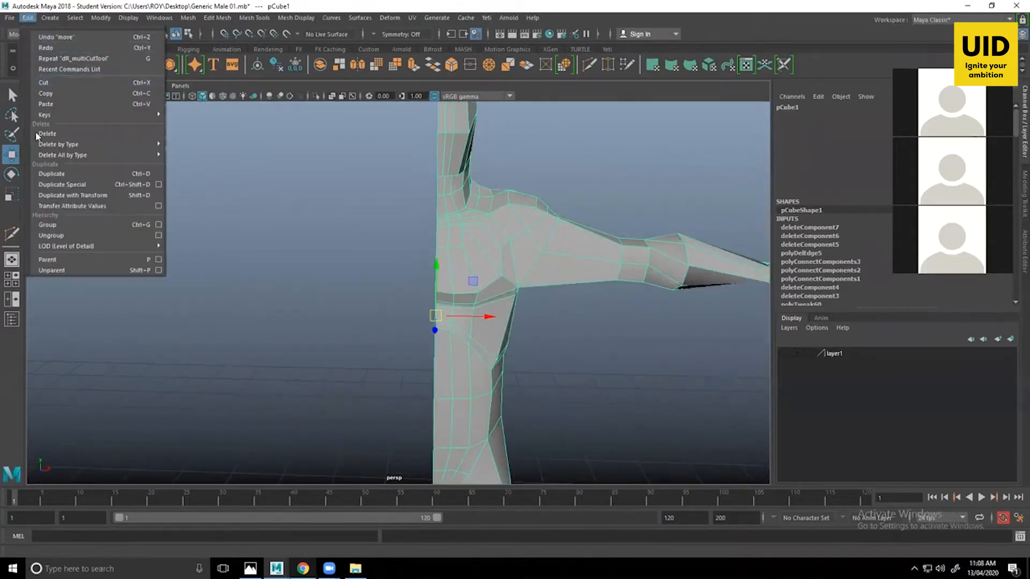
{"action": "left_click", "coordinate": [57, 186]}
{"action": "left_click", "coordinate": [559, 398]}
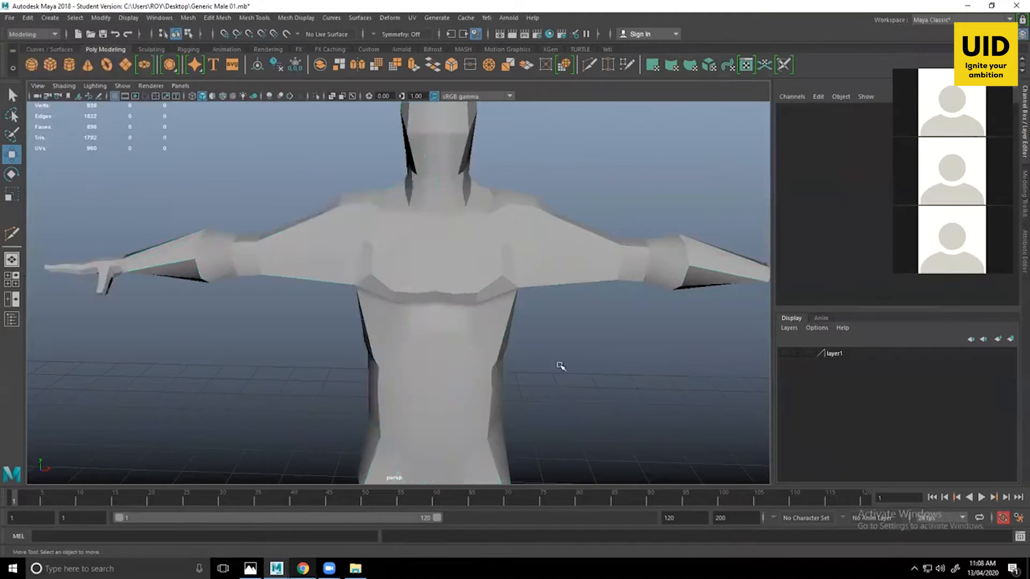
{"action": "scroll", "coordinate": [536, 376], "scroll_direction": "down", "scroll_amount": 5}
{"action": "left_click", "coordinate": [388, 331]}
{"action": "scroll", "coordinate": [593, 396], "scroll_direction": "up", "scroll_amount": 6}
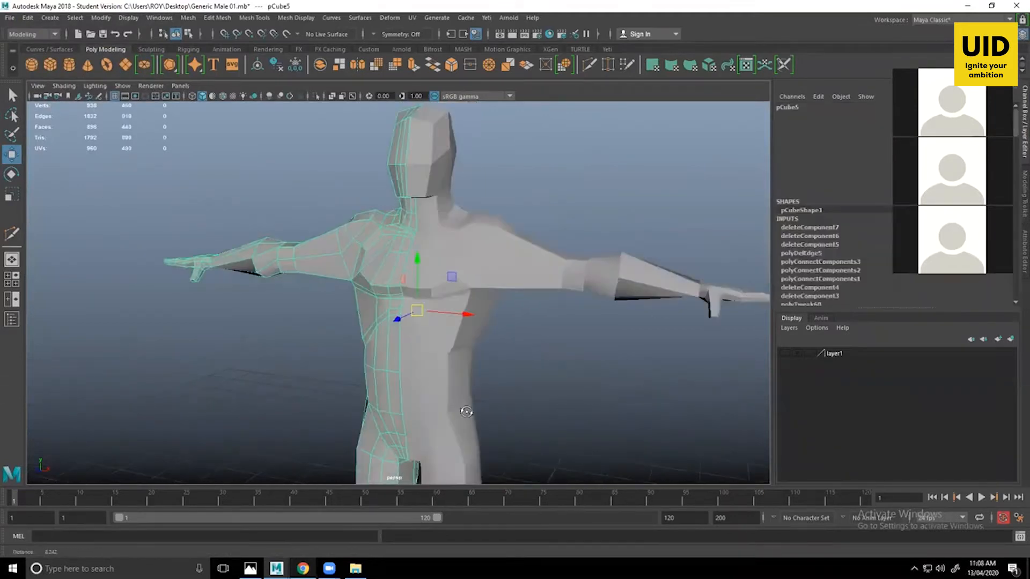
{"action": "left_click", "coordinate": [449, 389]}
Select the ring of edges across the chest, ribs, waist and pelvis and join them with Connect Components.
{"action": "left_click_drag", "start_coordinate": [449, 389], "coordinate": [472, 387], "text": "alt"}
{"action": "middle_click_drag", "start_coordinate": [445, 363], "coordinate": [441, 313], "text": "alt"}
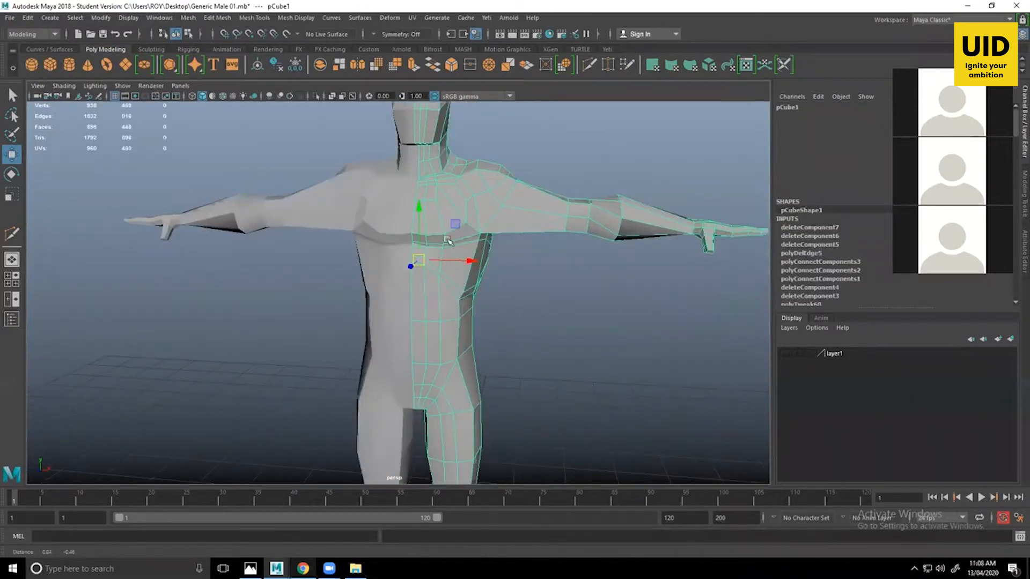
{"action": "scroll", "coordinate": [447, 240], "scroll_direction": "up", "scroll_amount": 4}
{"action": "right_click_drag", "start_coordinate": [447, 240], "coordinate": [420, 197]}
{"action": "left_click", "coordinate": [406, 213]}
{"action": "left_click", "coordinate": [426, 219]}
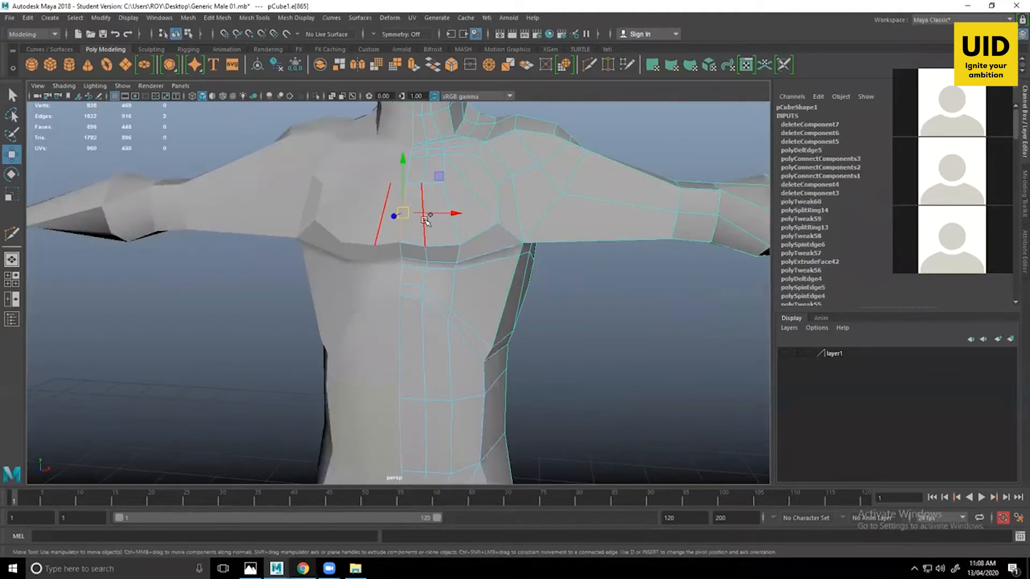
{"action": "left_click", "coordinate": [456, 230], "text": "shift"}
{"action": "left_click", "coordinate": [476, 234], "text": "shift"}
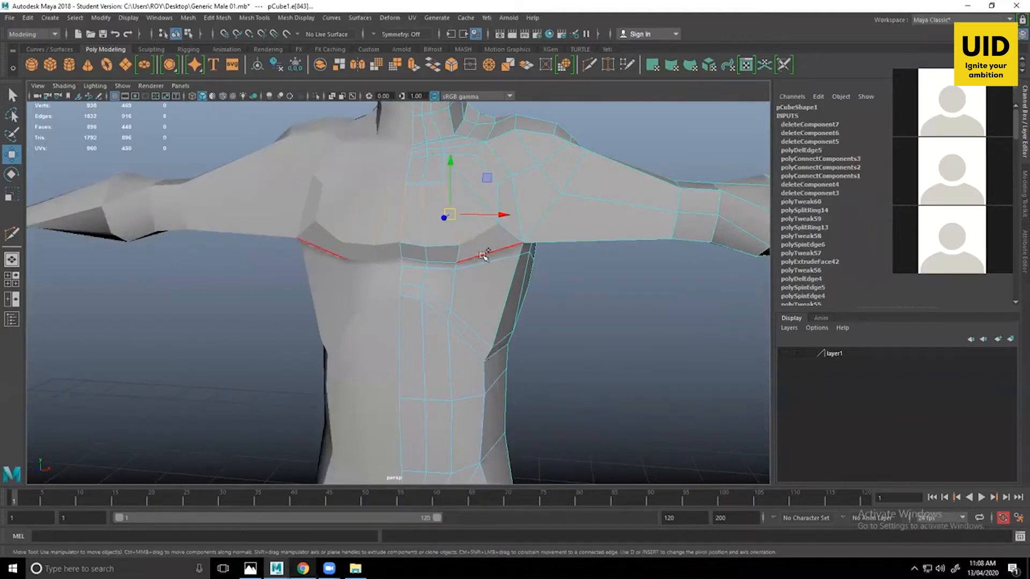
{"action": "left_click", "coordinate": [485, 255], "text": "shift"}
{"action": "left_click", "coordinate": [485, 260], "text": "shift"}
{"action": "left_click", "coordinate": [474, 330], "text": "shift"}
{"action": "left_click", "coordinate": [469, 338], "text": "shift"}
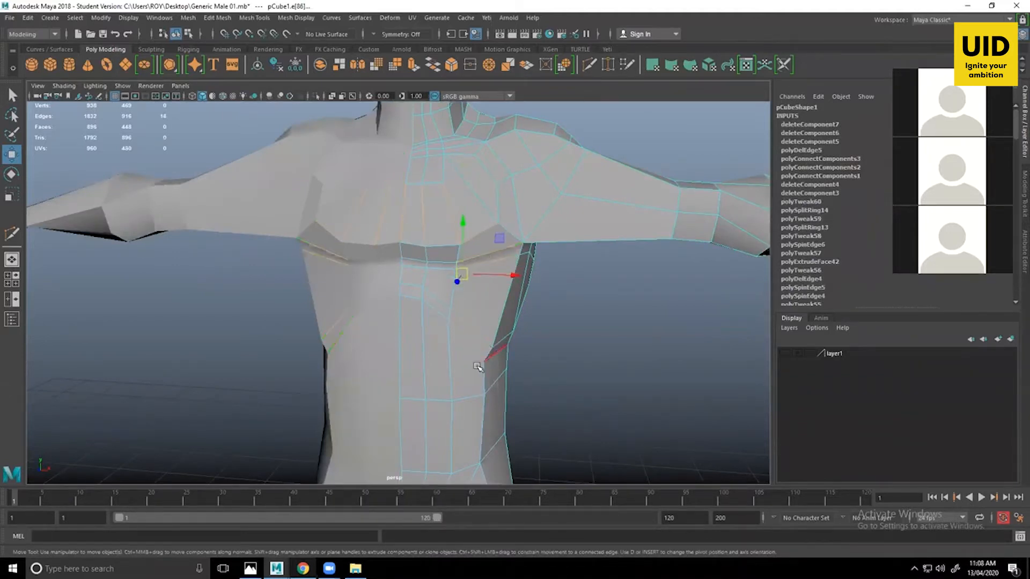
{"action": "middle_click_drag", "start_coordinate": [477, 367], "coordinate": [473, 286], "text": "alt"}
{"action": "left_click", "coordinate": [466, 318], "text": "shift"}
{"action": "middle_click_drag", "start_coordinate": [463, 396], "coordinate": [413, 403], "text": "alt"}
{"action": "left_click", "coordinate": [459, 316], "text": "shift"}
{"action": "left_click", "coordinate": [441, 331], "text": "shift"}
{"action": "left_click", "coordinate": [419, 334], "text": "shift"}
{"action": "middle_click_drag", "start_coordinate": [408, 272], "coordinate": [406, 328], "text": "alt"}
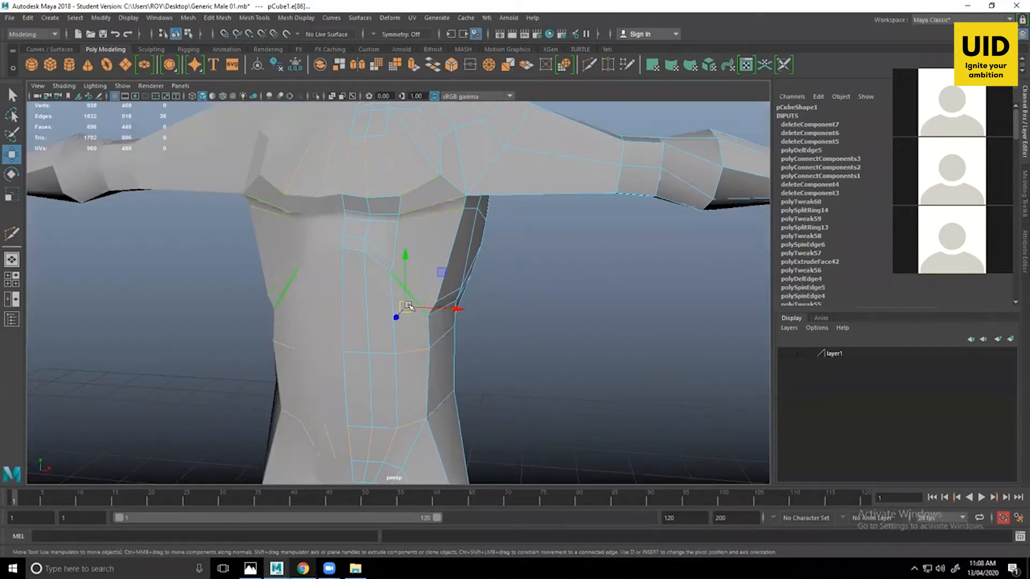
{"action": "middle_click_drag", "start_coordinate": [405, 313], "coordinate": [360, 267], "text": "alt"}
{"action": "scroll", "coordinate": [368, 257], "scroll_direction": "up", "scroll_amount": 2}
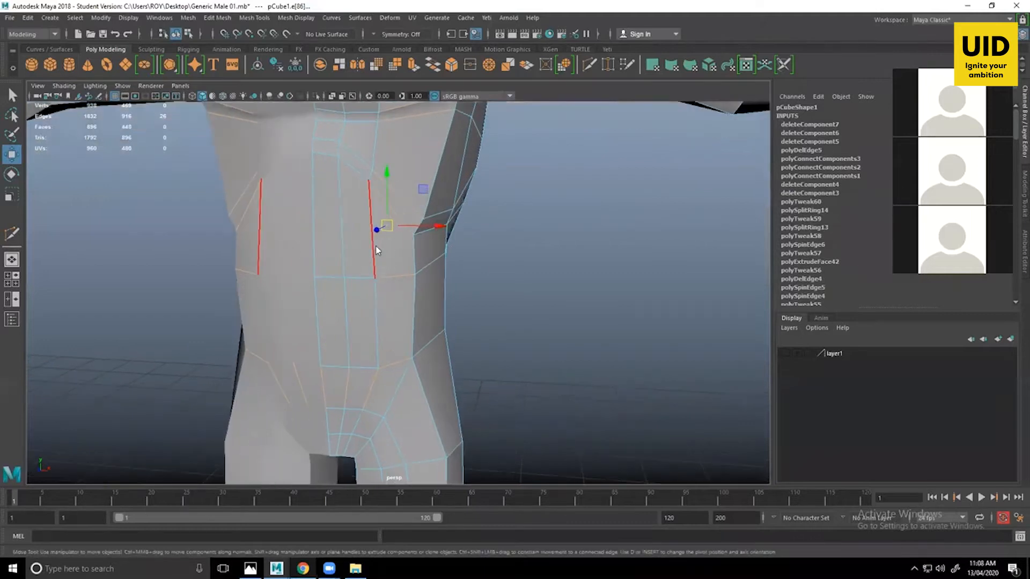
{"action": "right_click", "coordinate": [375, 248], "text": "shift"}
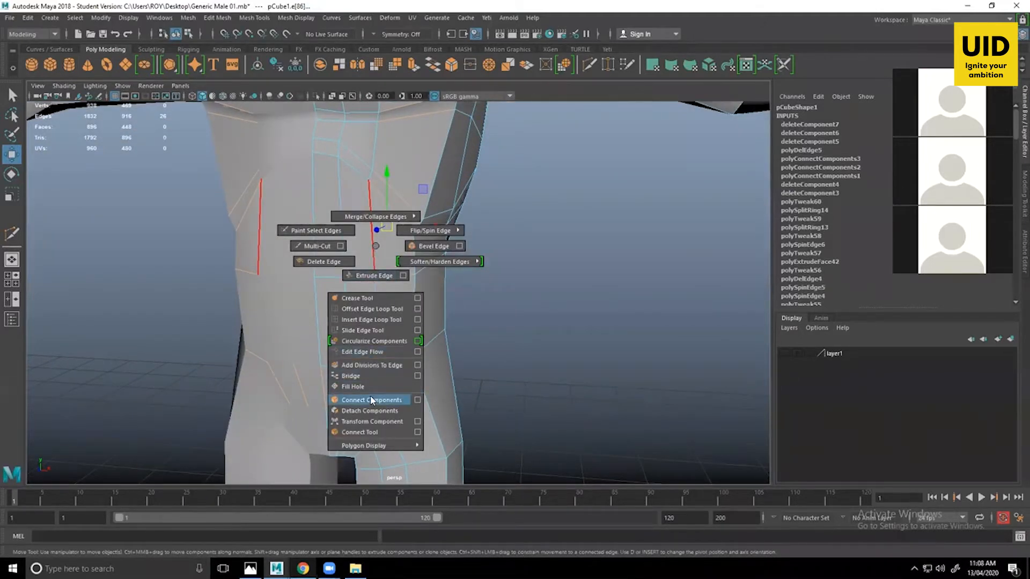
{"action": "left_click", "coordinate": [393, 397]}
Select the two new vertices beside the chest's centre line and move them up and forward in side view toward the reference outline.
{"action": "middle_click_drag", "start_coordinate": [367, 300], "coordinate": [392, 400], "text": "alt"}
{"action": "left_click", "coordinate": [353, 189]}
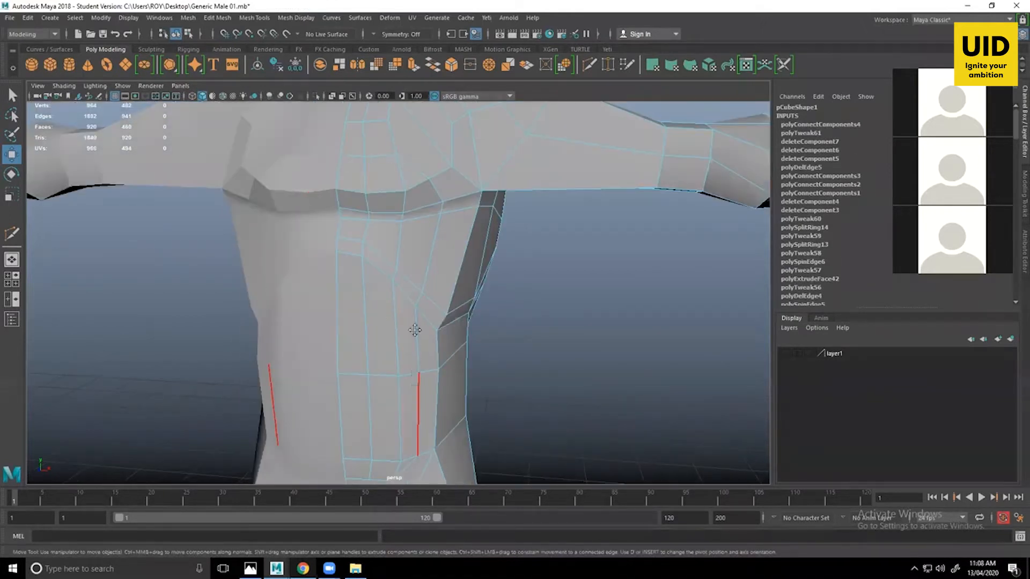
{"action": "middle_click_drag", "start_coordinate": [414, 328], "coordinate": [403, 194], "text": "alt"}
{"action": "middle_click_drag", "start_coordinate": [393, 375], "coordinate": [381, 470], "text": "alt"}
{"action": "middle_click_drag", "start_coordinate": [360, 184], "coordinate": [426, 208], "text": "alt"}
{"action": "scroll", "coordinate": [381, 229], "scroll_direction": "up", "scroll_amount": 3}
{"action": "key", "text": "F9"}
{"action": "left_click", "coordinate": [384, 209]}
{"action": "left_click", "coordinate": [351, 208], "text": "shift"}
{"action": "key", "text": "space"}
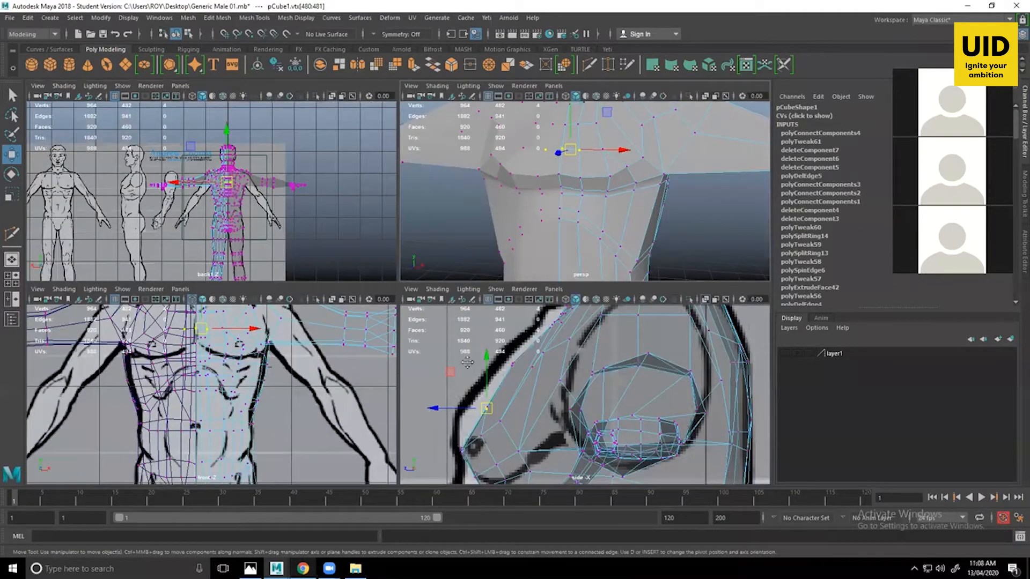
{"action": "key", "text": "space"}
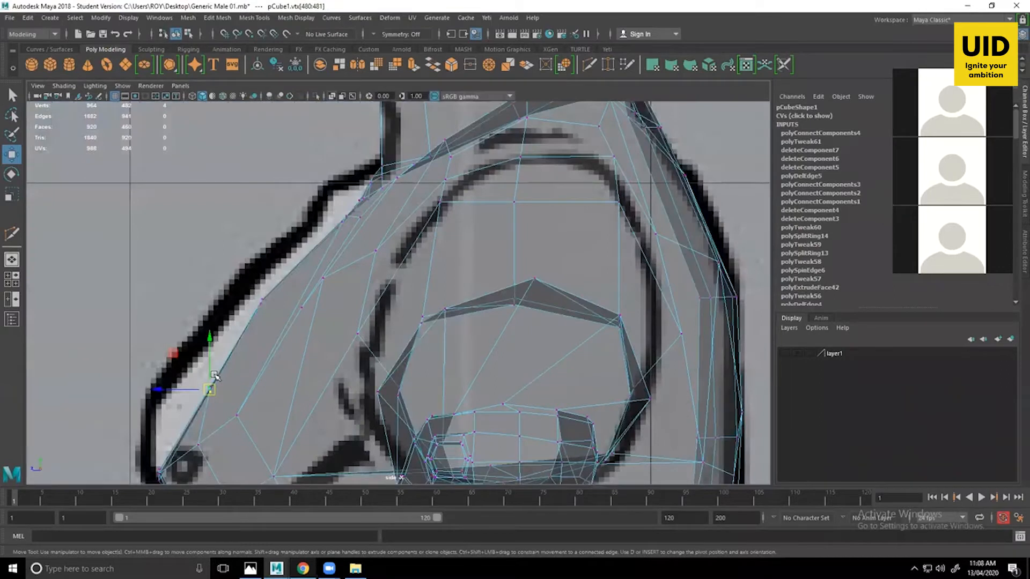
{"action": "left_click_drag", "start_coordinate": [210, 390], "coordinate": [172, 343]}
{"action": "key", "text": "space"}
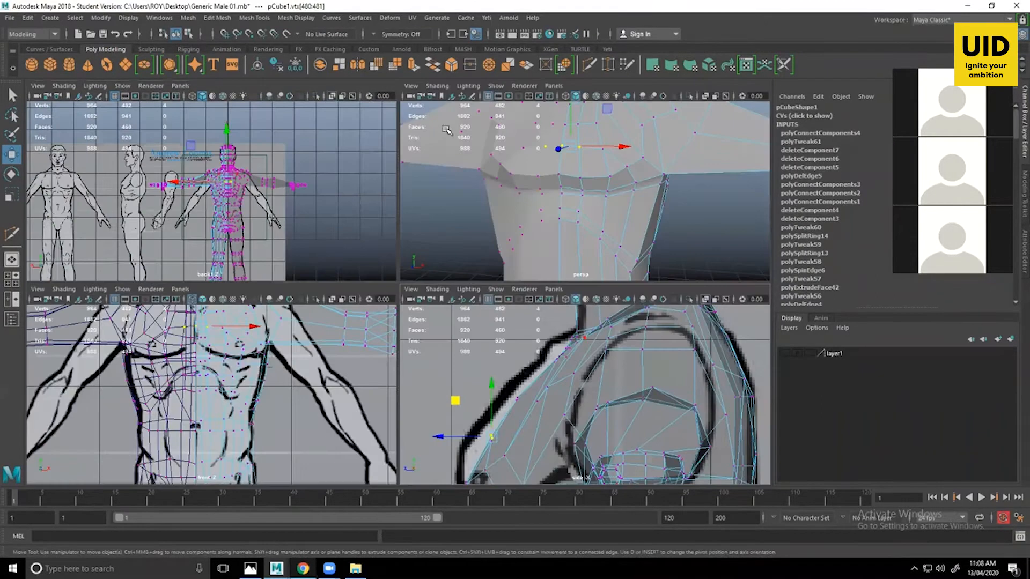
Raise the outer mid-chest vertex slightly outward and adjust the vertices along the outer lower rim of the pectoral.
{"action": "key", "text": "space"}
{"action": "left_click_drag", "start_coordinate": [429, 250], "coordinate": [317, 298], "text": "alt"}
{"action": "left_click", "coordinate": [334, 252]}
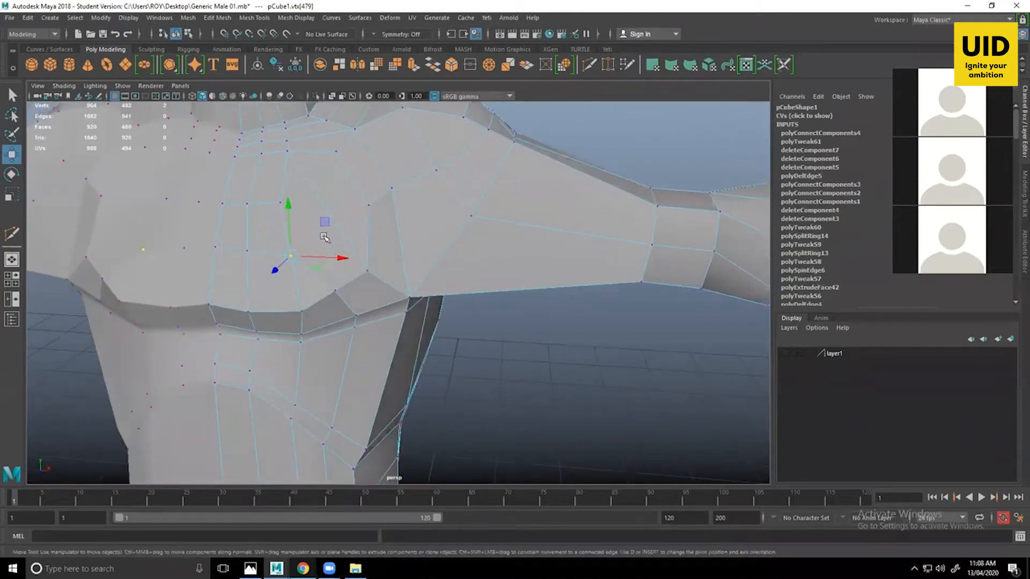
{"action": "left_click_drag", "start_coordinate": [326, 220], "coordinate": [330, 208]}
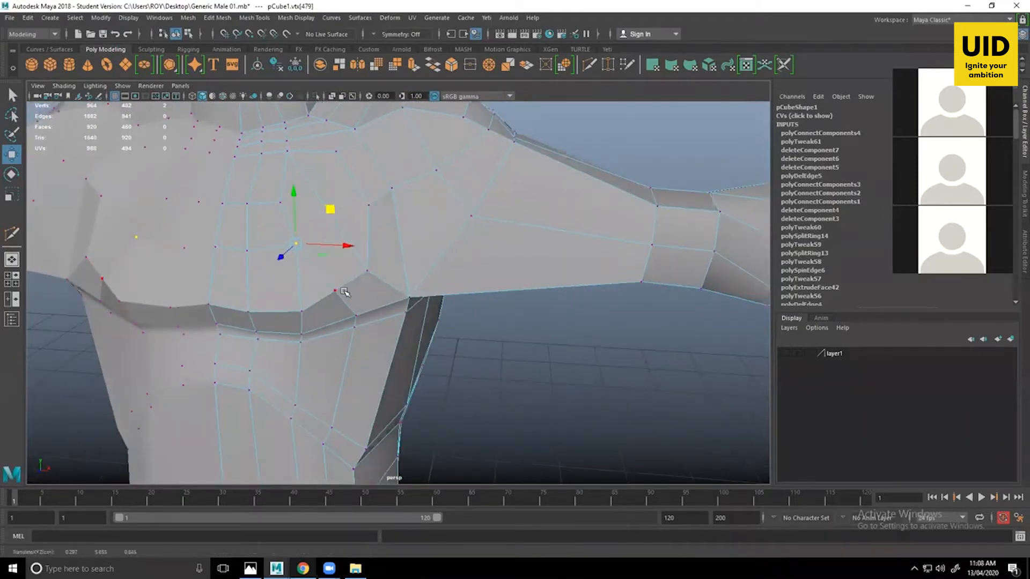
{"action": "left_click", "coordinate": [336, 291]}
{"action": "left_click_drag", "start_coordinate": [373, 258], "coordinate": [397, 290]}
{"action": "left_click", "coordinate": [355, 315]}
{"action": "left_click", "coordinate": [355, 326], "text": "shift"}
{"action": "middle_click_drag", "start_coordinate": [358, 299], "coordinate": [366, 312], "text": "alt"}
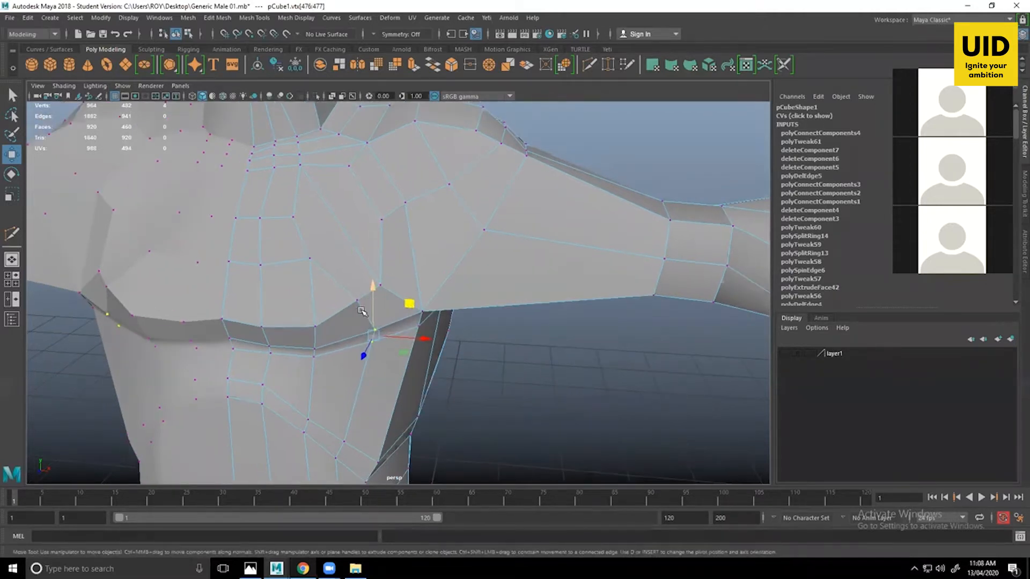
Fine-tune the outer mid-chest vertex and the vertex above it, nudging both slightly inward.
{"action": "left_click_drag", "start_coordinate": [344, 252], "coordinate": [340, 244], "text": "alt"}
{"action": "left_click", "coordinate": [337, 245]}
{"action": "left_click_drag", "start_coordinate": [374, 210], "coordinate": [371, 212]}
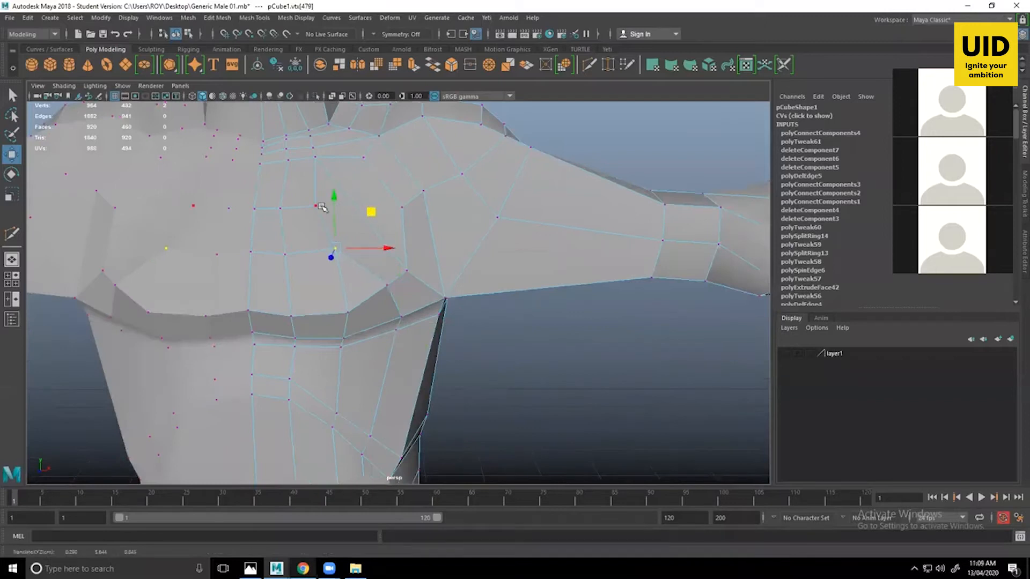
{"action": "left_click", "coordinate": [316, 206]}
{"action": "left_click_drag", "start_coordinate": [351, 170], "coordinate": [350, 170]}
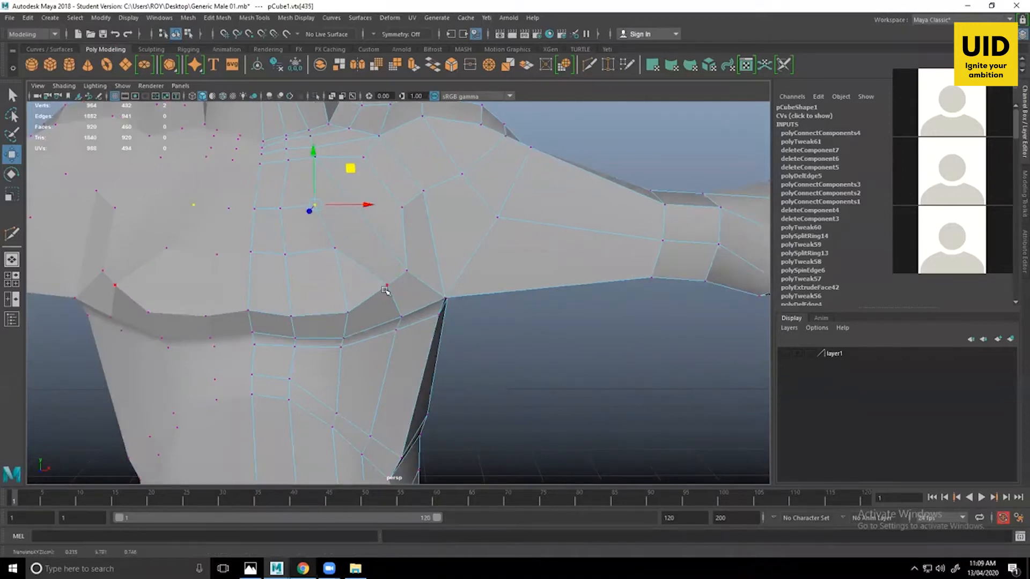
Select the two vertices on the outer part of the pectoral's underside fold and shift them slightly inward and down.
{"action": "left_click", "coordinate": [387, 285], "text": "shift"}
{"action": "left_click", "coordinate": [402, 319], "text": "shift"}
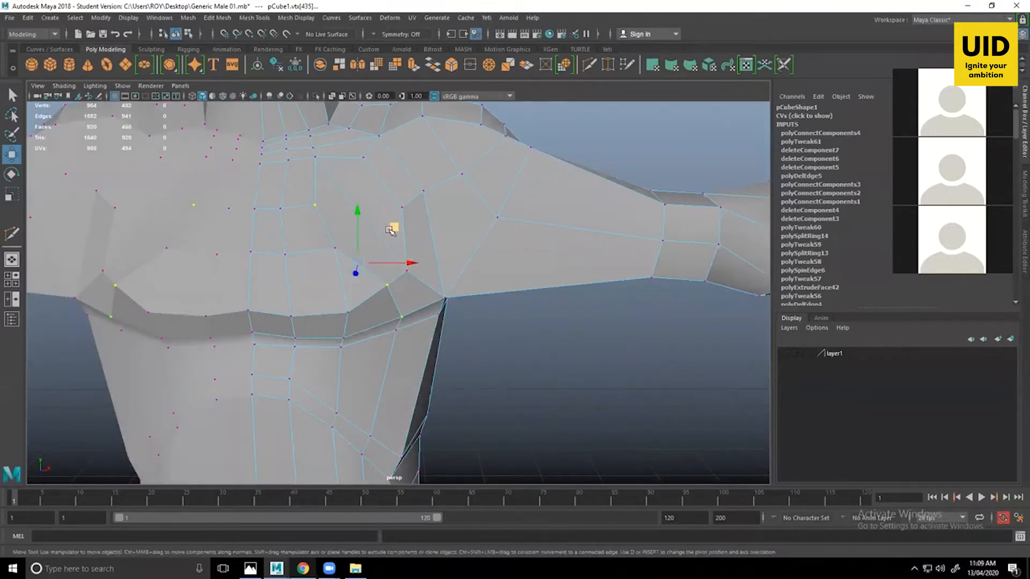
{"action": "left_click_drag", "start_coordinate": [429, 266], "coordinate": [421, 269]}
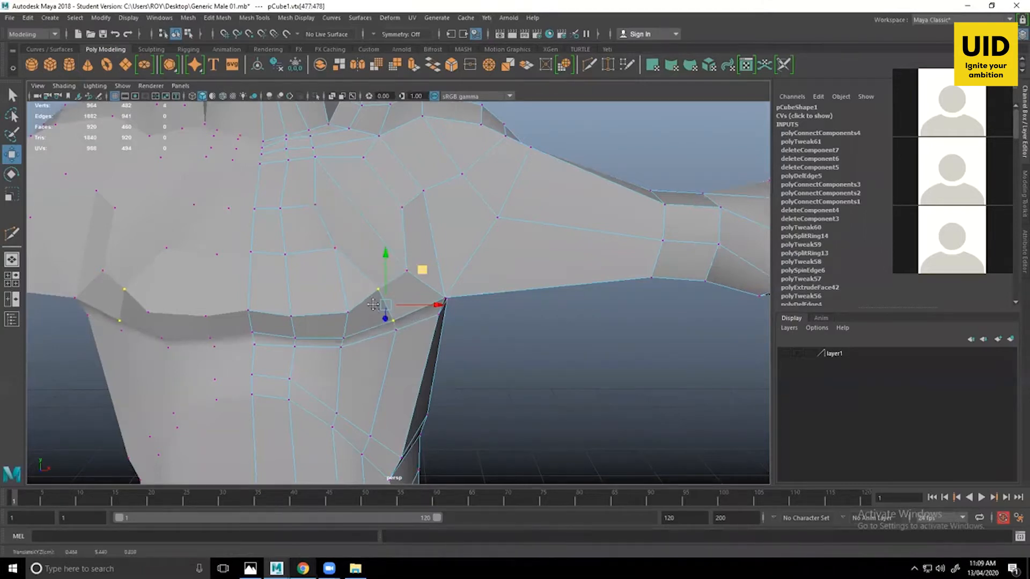
{"action": "left_click_drag", "start_coordinate": [373, 305], "coordinate": [353, 277], "text": "alt"}
{"action": "right_click_drag", "start_coordinate": [391, 301], "coordinate": [384, 340], "text": "alt"}
{"action": "left_click_drag", "start_coordinate": [384, 340], "coordinate": [390, 304], "text": "alt"}
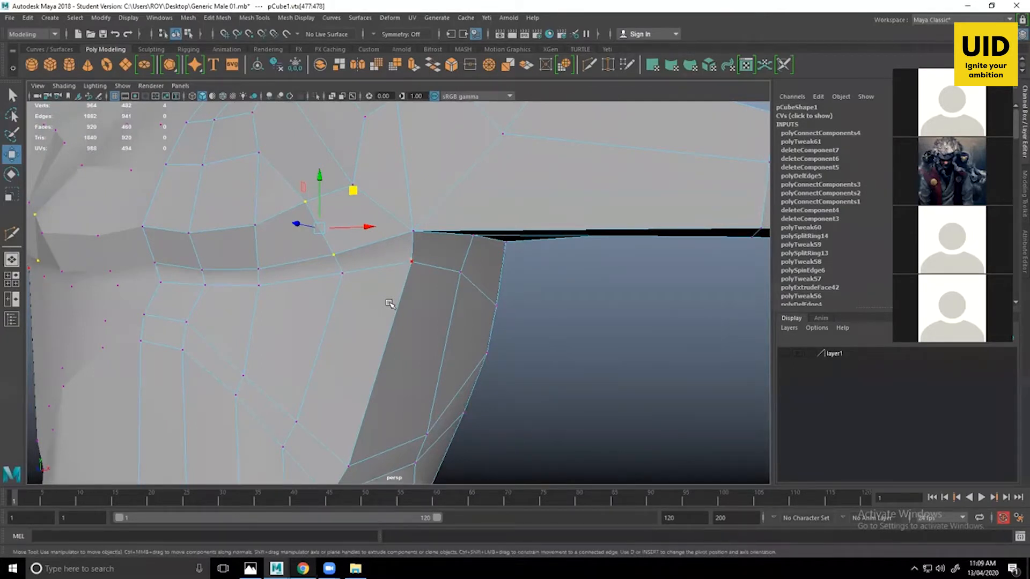
Cut new edges with Multi-Cut from the chest down across the outer pectoral fold and back up to its lower rim.
{"action": "left_click_drag", "start_coordinate": [390, 303], "coordinate": [334, 340], "text": "alt"}
{"action": "left_click", "coordinate": [278, 255]}
{"action": "left_click_drag", "start_coordinate": [314, 224], "coordinate": [322, 259], "text": "alt"}
{"action": "middle_click_drag", "start_coordinate": [323, 260], "coordinate": [323, 254], "text": "alt"}
{"action": "right_click_drag", "start_coordinate": [314, 194], "coordinate": [254, 199], "text": "shift"}
{"action": "left_click", "coordinate": [351, 273]}
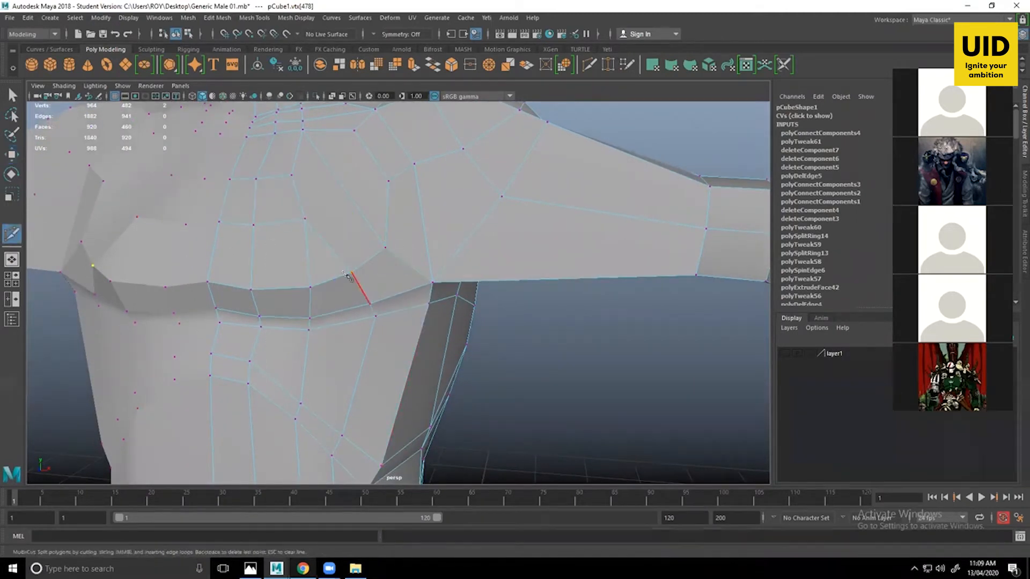
{"action": "left_click", "coordinate": [294, 177]}
{"action": "left_click", "coordinate": [370, 258]}
{"action": "left_click", "coordinate": [376, 316]}
{"action": "left_click", "coordinate": [346, 310]}
{"action": "left_click", "coordinate": [330, 281]}
{"action": "key", "text": "Return"}
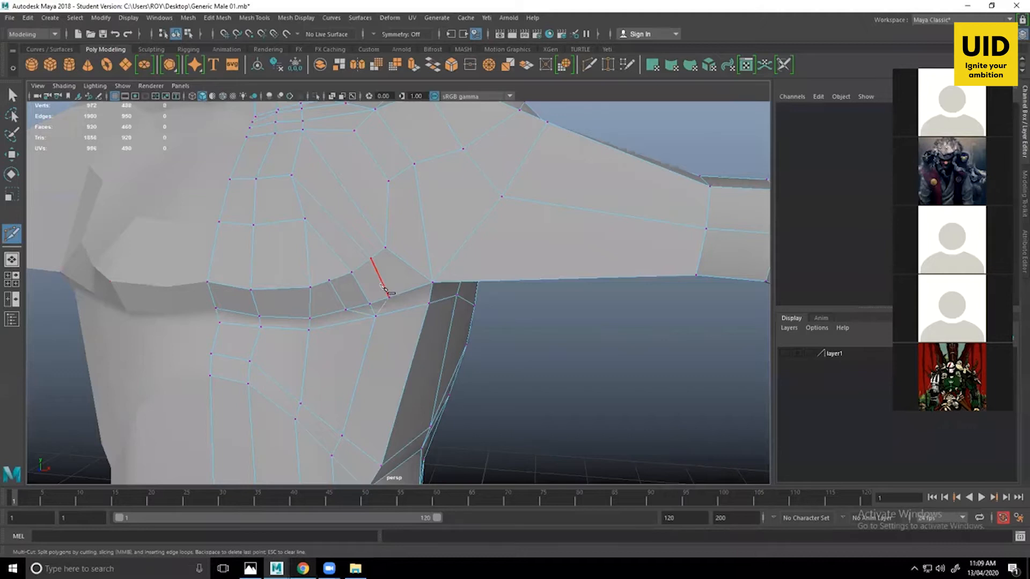
Move the upper mid-chest vertex where the new cut begins slightly outward.
{"action": "key", "text": "w"}
{"action": "left_click", "coordinate": [329, 282]}
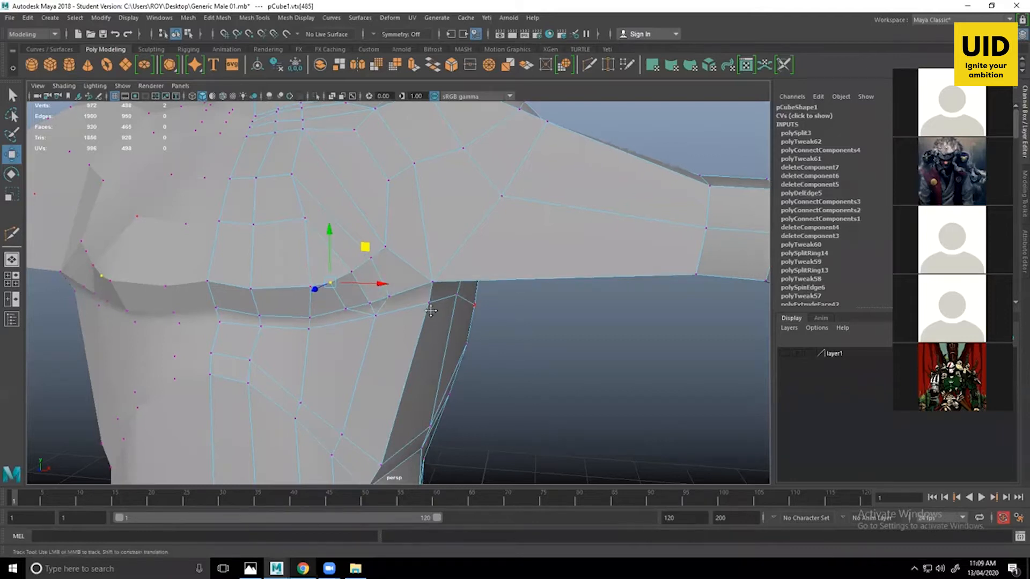
{"action": "middle_click_drag", "start_coordinate": [431, 311], "coordinate": [426, 300], "text": "alt"}
{"action": "scroll", "coordinate": [389, 279], "scroll_direction": "up", "scroll_amount": 1}
{"action": "left_click", "coordinate": [268, 145]}
{"action": "left_click_drag", "start_coordinate": [304, 110], "coordinate": [316, 110]}
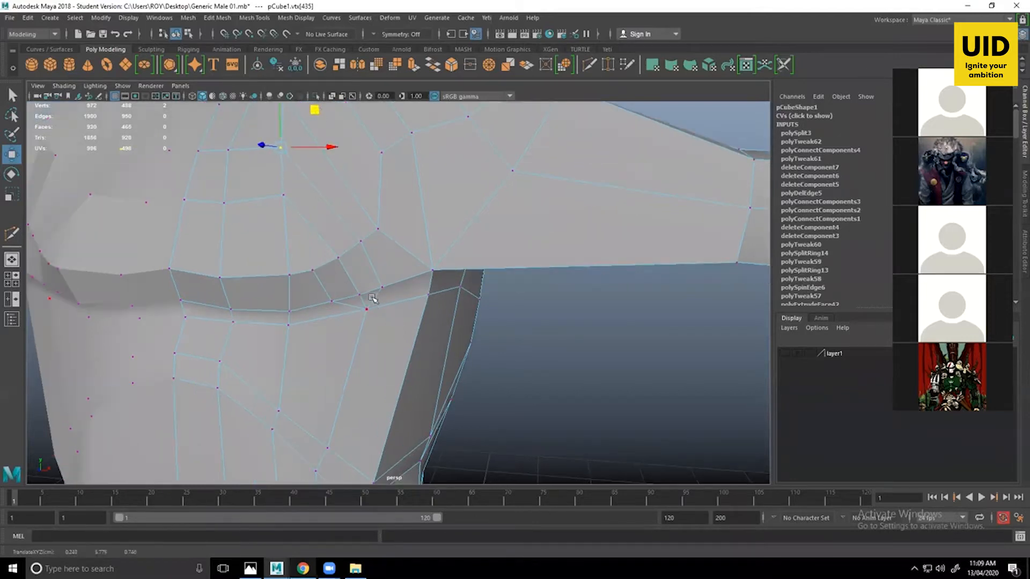
Delete the short edge beneath the outer pectoral fold and raise the fold vertex above it slightly.
{"action": "right_click_drag", "start_coordinate": [384, 322], "coordinate": [461, 376], "text": "alt"}
{"action": "right_click_drag", "start_coordinate": [354, 260], "coordinate": [356, 236]}
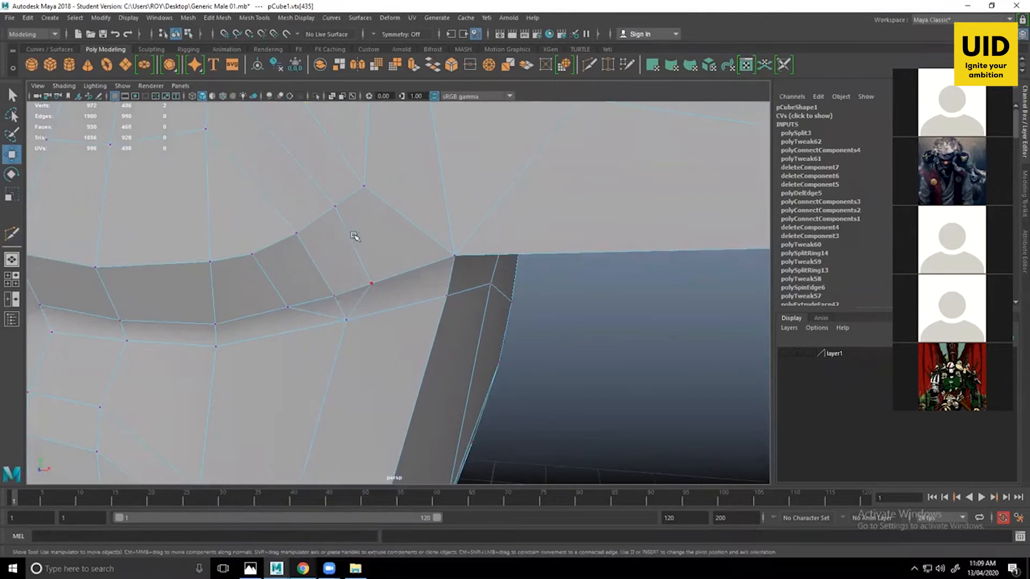
{"action": "left_click", "coordinate": [348, 316]}
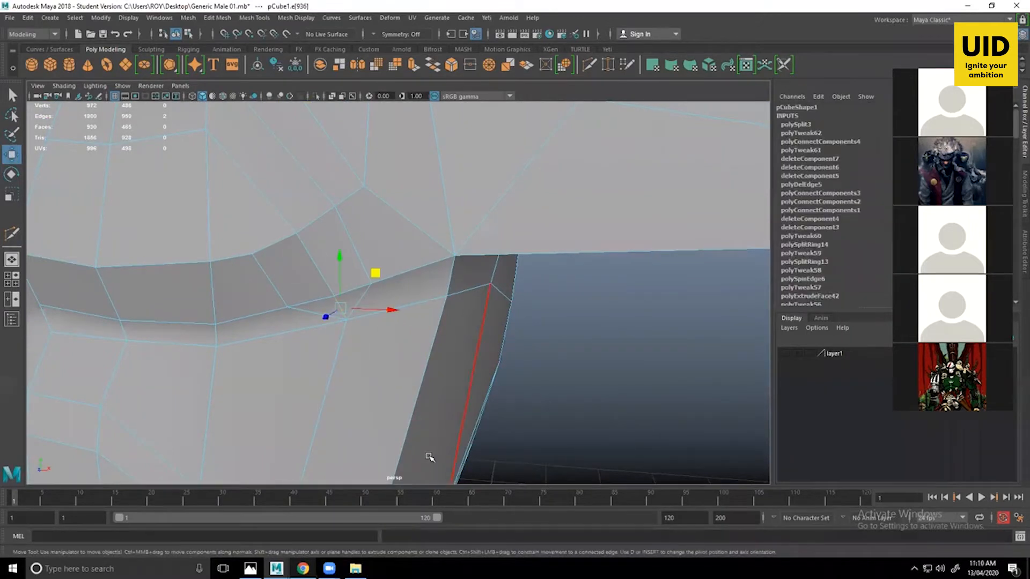
{"action": "key", "text": "Delete"}
{"action": "right_click_drag", "start_coordinate": [379, 268], "coordinate": [331, 296]}
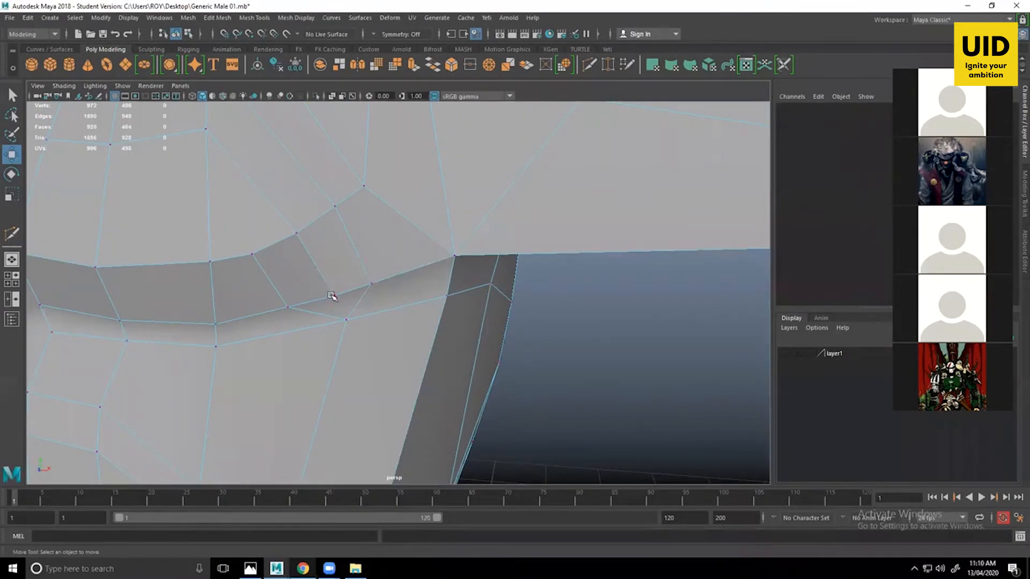
{"action": "left_click", "coordinate": [332, 293]}
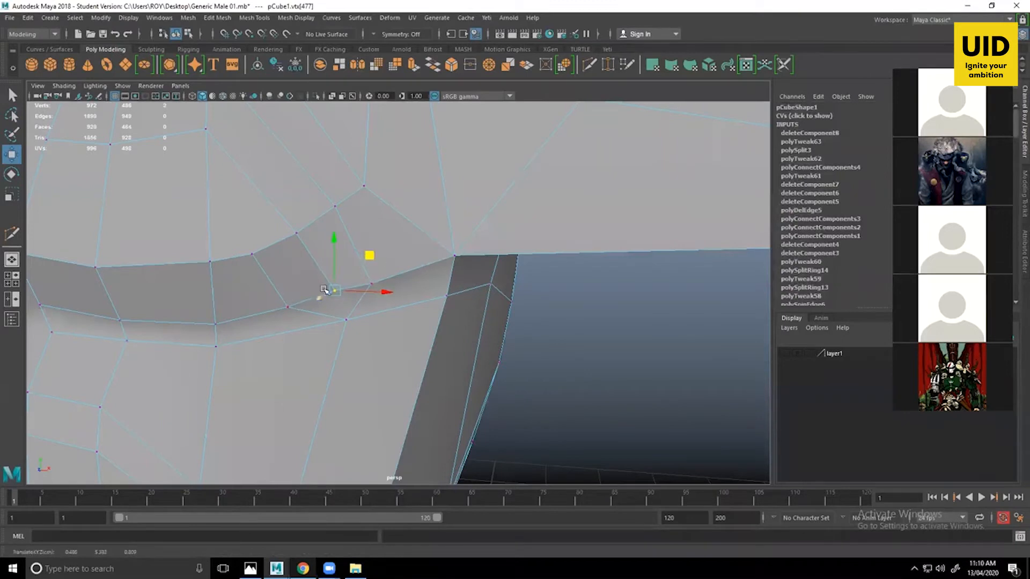
Shift the pectoral's lower rim vertex sideways to even the spacing, and move the chest vertex above it inward and down.
{"action": "left_click_drag", "start_coordinate": [389, 307], "coordinate": [610, 402], "text": "alt"}
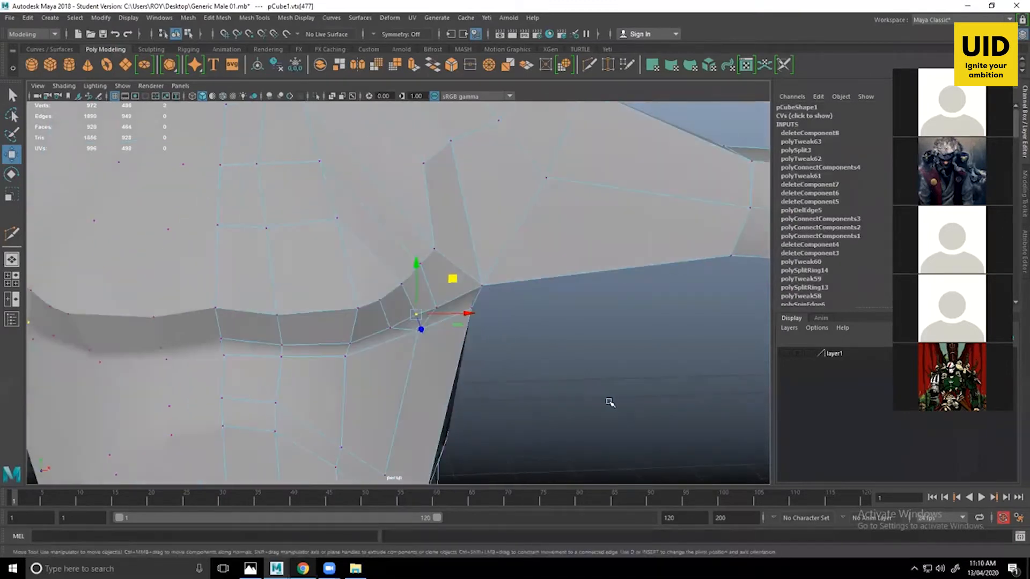
{"action": "left_click_drag", "start_coordinate": [308, 309], "coordinate": [369, 291], "text": "alt"}
{"action": "left_click", "coordinate": [337, 288]}
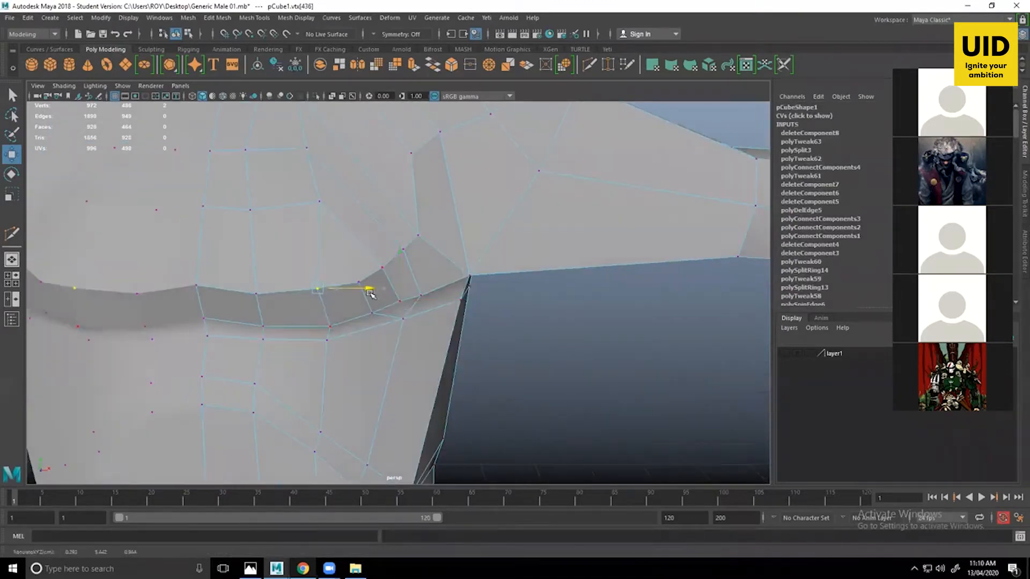
{"action": "left_click", "coordinate": [320, 202]}
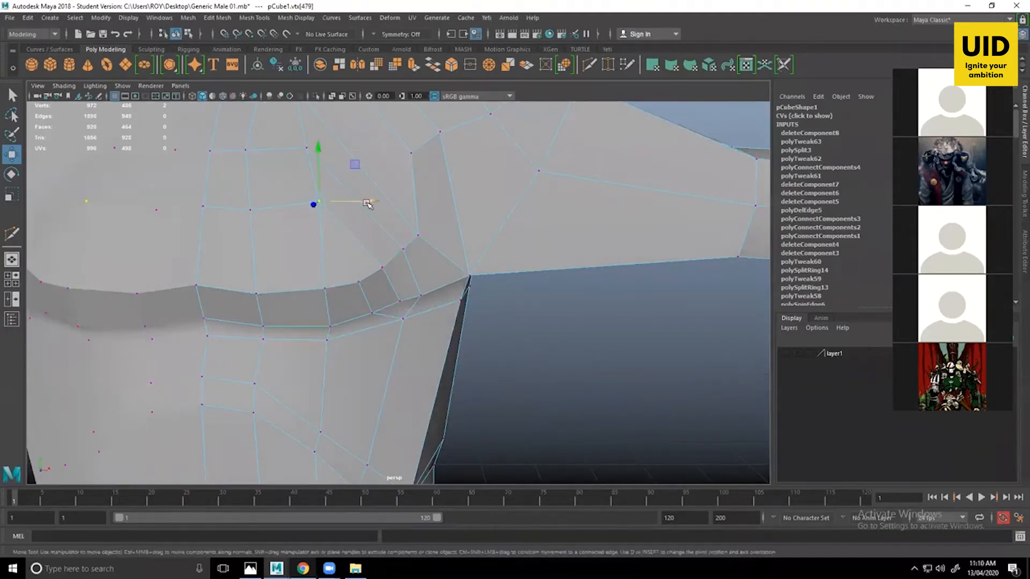
{"action": "left_click_drag", "start_coordinate": [368, 202], "coordinate": [354, 202]}
{"action": "left_click_drag", "start_coordinate": [341, 164], "coordinate": [351, 176]}
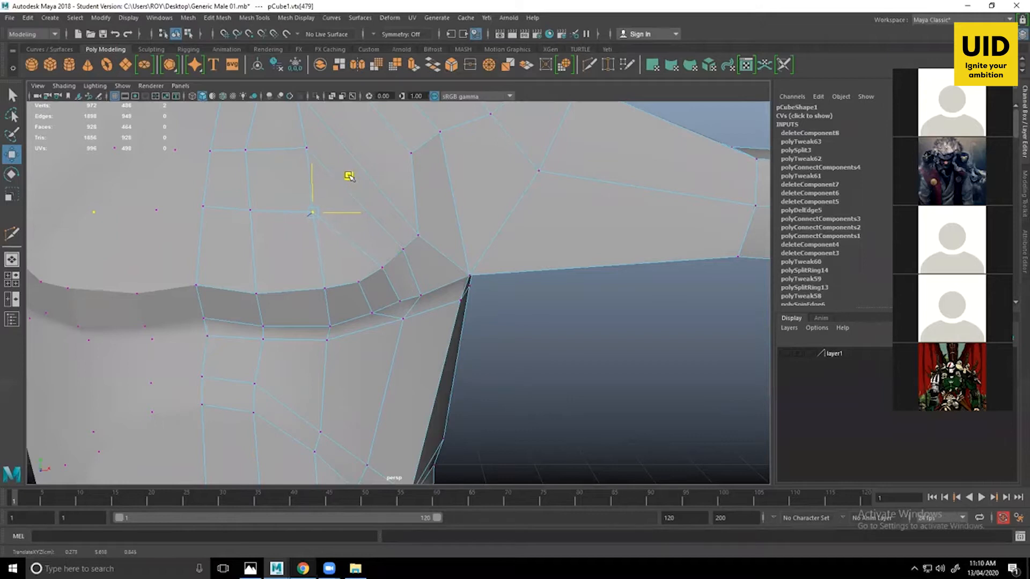
Lower the upper mid-chest vertex slightly and move the pectoral's outer corner vertex up and outward.
{"action": "middle_click_drag", "start_coordinate": [349, 177], "coordinate": [367, 254], "text": "alt"}
{"action": "left_click", "coordinate": [324, 224]}
{"action": "left_click_drag", "start_coordinate": [360, 186], "coordinate": [359, 199]}
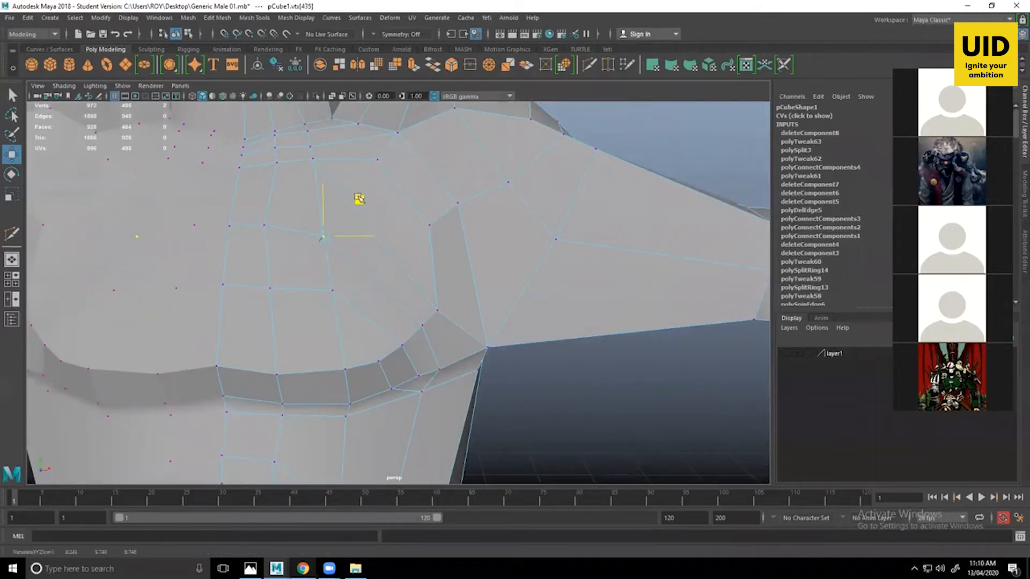
{"action": "left_click", "coordinate": [438, 310]}
{"action": "left_click_drag", "start_coordinate": [472, 274], "coordinate": [479, 264]}
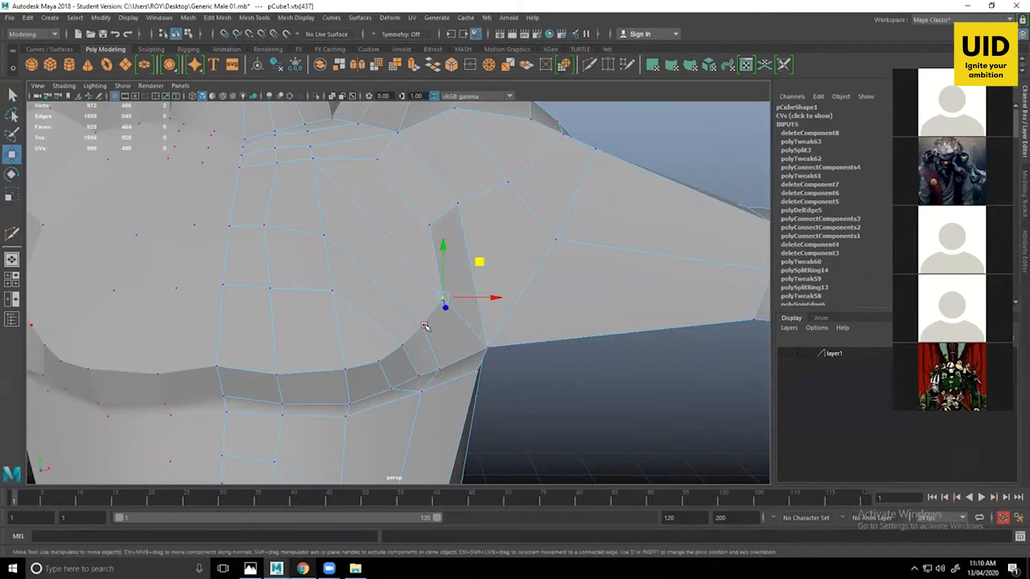
Nudge the upper chest vertex near the centre line outward and move the mid-chest vertices forward in side view toward the outline.
{"action": "middle_click_drag", "start_coordinate": [288, 220], "coordinate": [370, 317], "text": "alt"}
{"action": "left_click", "coordinate": [346, 322]}
{"action": "left_click_drag", "start_coordinate": [381, 285], "coordinate": [390, 288]}
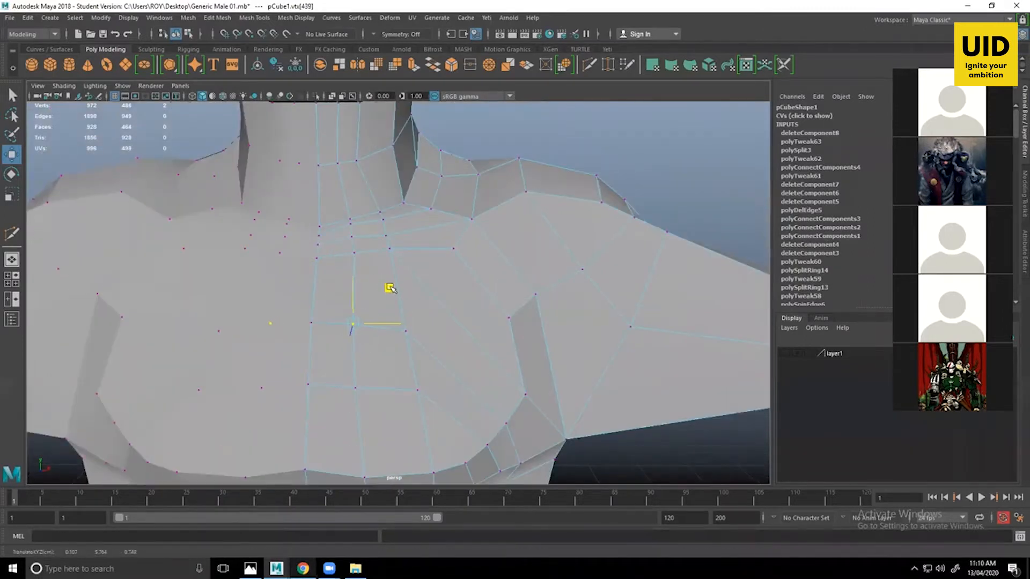
{"action": "scroll", "coordinate": [390, 287], "scroll_direction": "down", "scroll_amount": 5}
{"action": "key", "text": "space"}
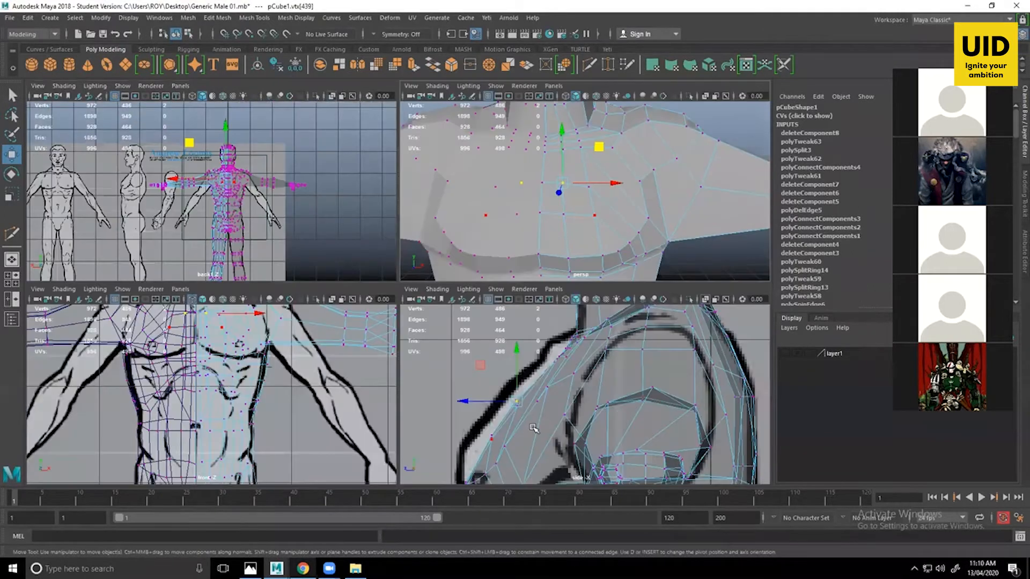
{"action": "key", "text": "space"}
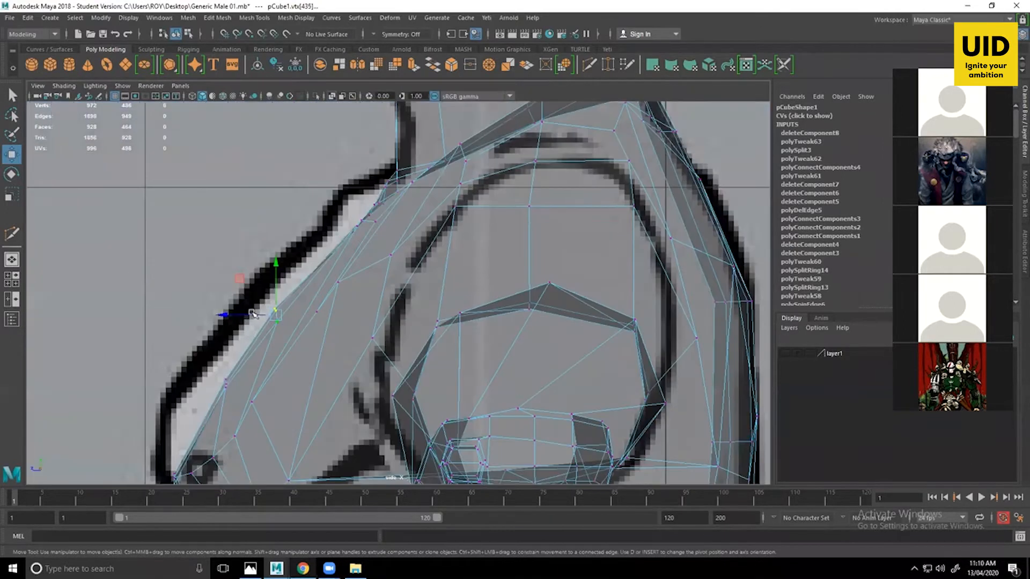
{"action": "left_click_drag", "start_coordinate": [252, 313], "coordinate": [247, 314]}
Select the group of lower chest vertices in side view and shift them slightly forward toward the reference outline.
{"action": "middle_click_drag", "start_coordinate": [254, 427], "coordinate": [298, 362], "text": "alt"}
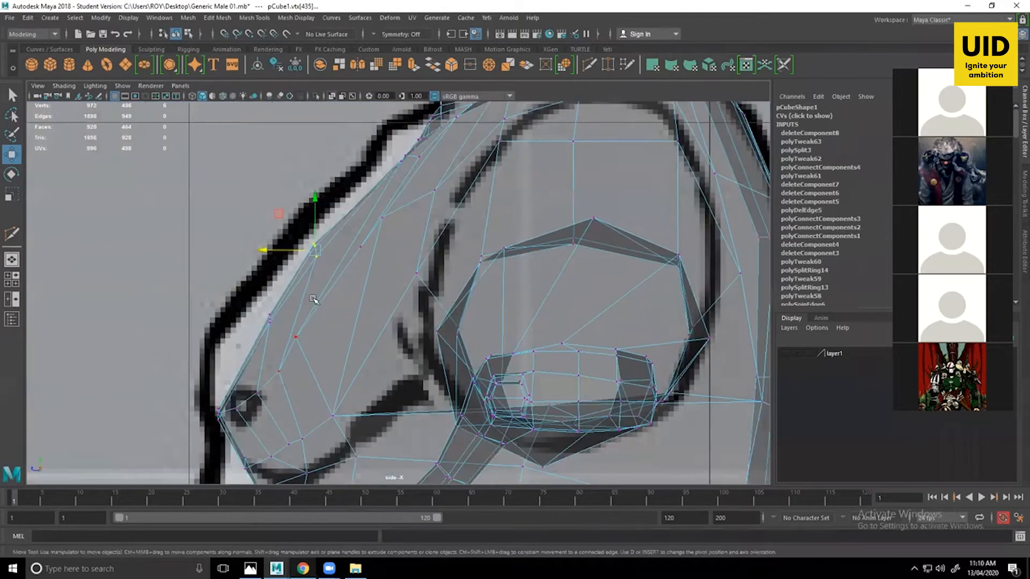
{"action": "left_click_drag", "start_coordinate": [314, 300], "coordinate": [172, 427]}
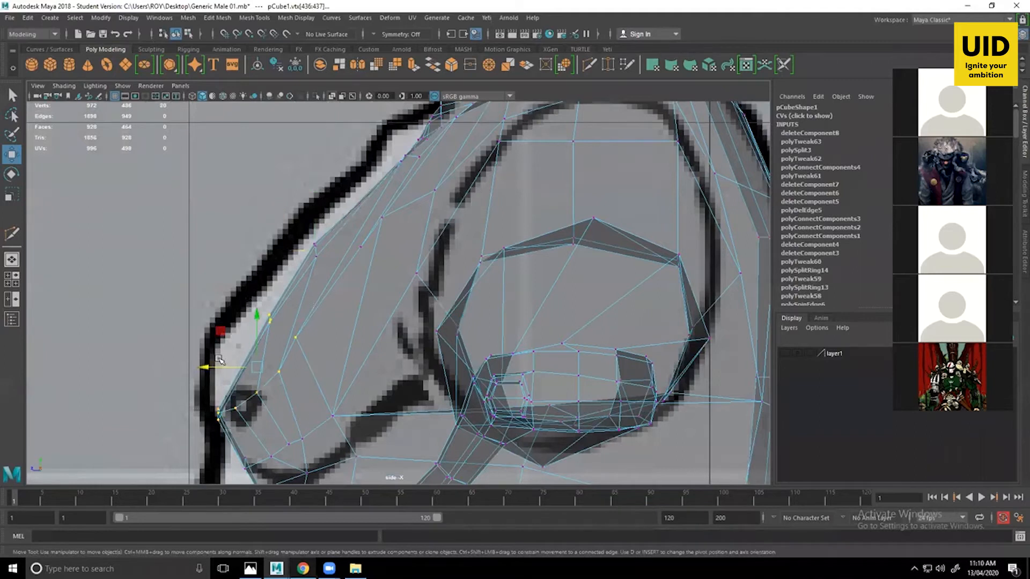
{"action": "left_click", "coordinate": [231, 365]}
{"action": "key", "text": "ctrl+z"}
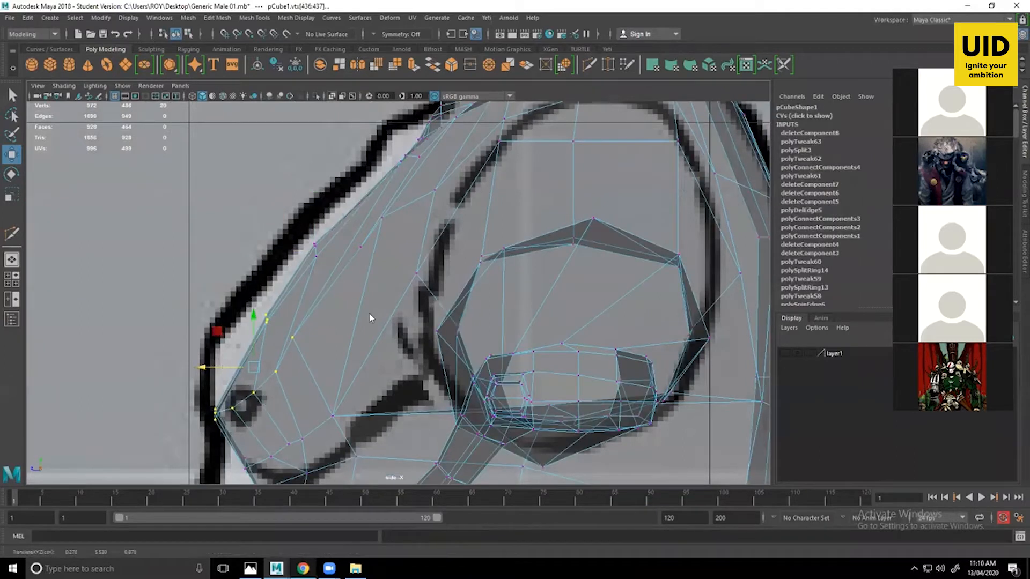
Move the vertex just below the outer pectoral fold slightly inward and down.
{"action": "key", "text": "space"}
{"action": "key", "text": "space"}
{"action": "left_click", "coordinate": [612, 415]}
{"action": "scroll", "coordinate": [579, 403], "scroll_direction": "down", "scroll_amount": 6}
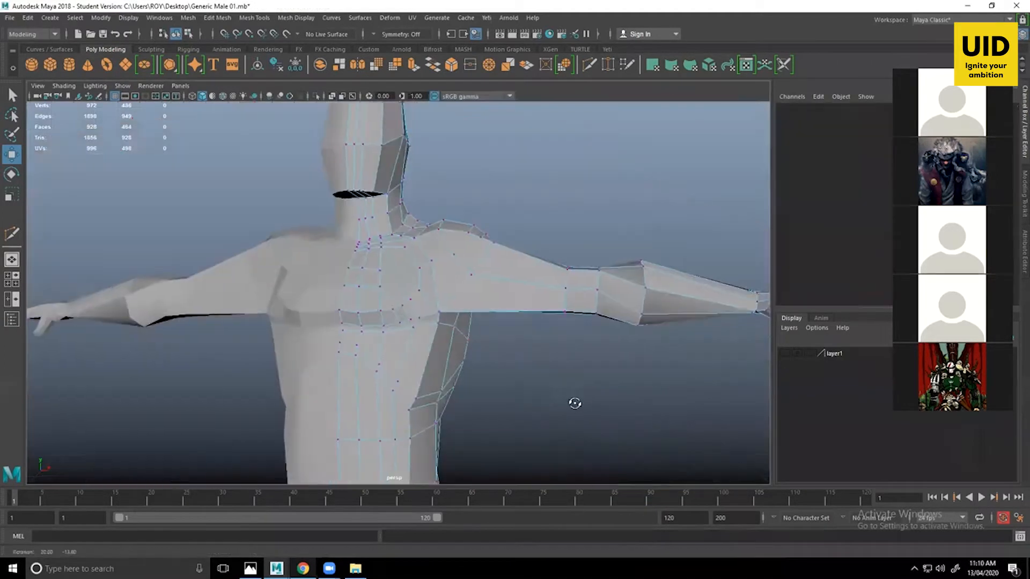
{"action": "mouse_move", "coordinate": [575, 402]}
{"action": "left_mouse_down", "text": "alt"}
{"action": "mouse_move", "coordinate": [616, 409]}
{"action": "mouse_move", "coordinate": [568, 393]}
{"action": "left_mouse_up", "text": "alt"}
{"action": "middle_click_drag", "start_coordinate": [569, 394], "coordinate": [579, 351], "text": "alt"}
{"action": "scroll", "coordinate": [489, 310], "scroll_direction": "up", "scroll_amount": 3}
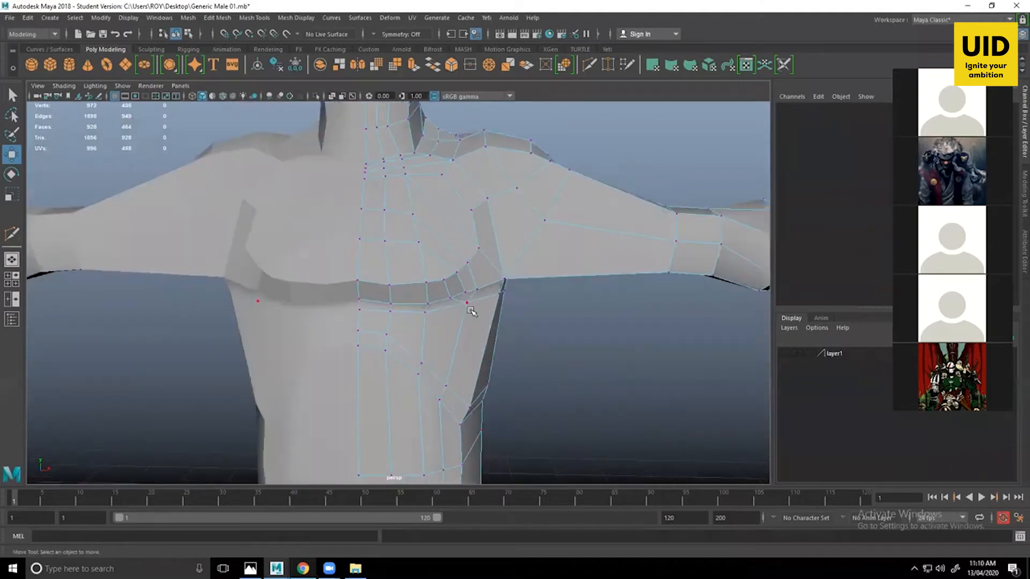
{"action": "left_click", "coordinate": [467, 302]}
{"action": "scroll", "coordinate": [515, 270], "scroll_direction": "up", "scroll_amount": 3}
{"action": "left_click_drag", "start_coordinate": [525, 268], "coordinate": [522, 272]}
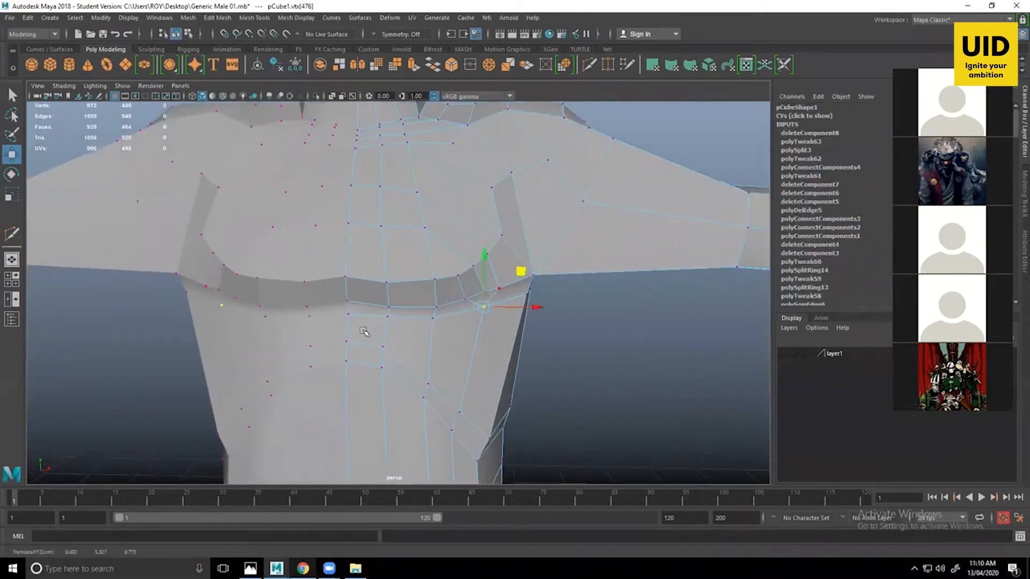
Select the upper-abdomen vertices around the centre line and lower them slightly, checking them against the side and front references.
{"action": "middle_click_drag", "start_coordinate": [421, 336], "coordinate": [367, 298], "text": "alt"}
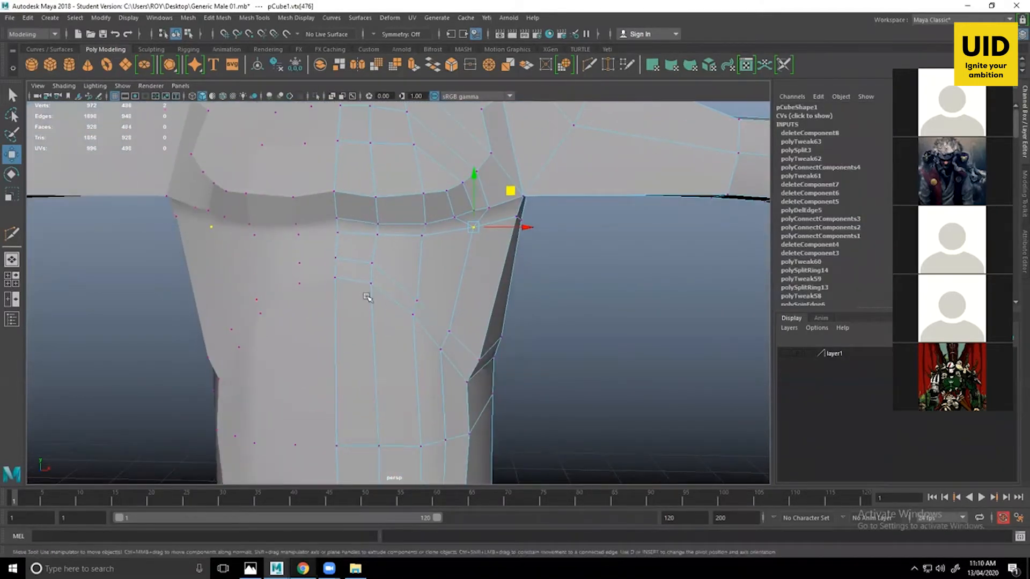
{"action": "key", "text": "space"}
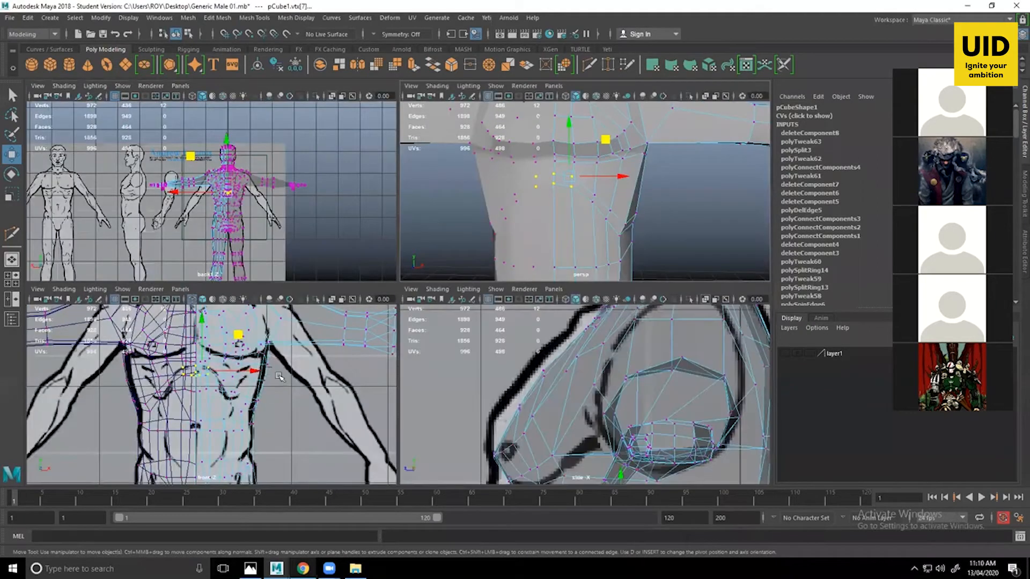
{"action": "key", "text": "space"}
{"action": "scroll", "coordinate": [467, 393], "scroll_direction": "up", "scroll_amount": 5}
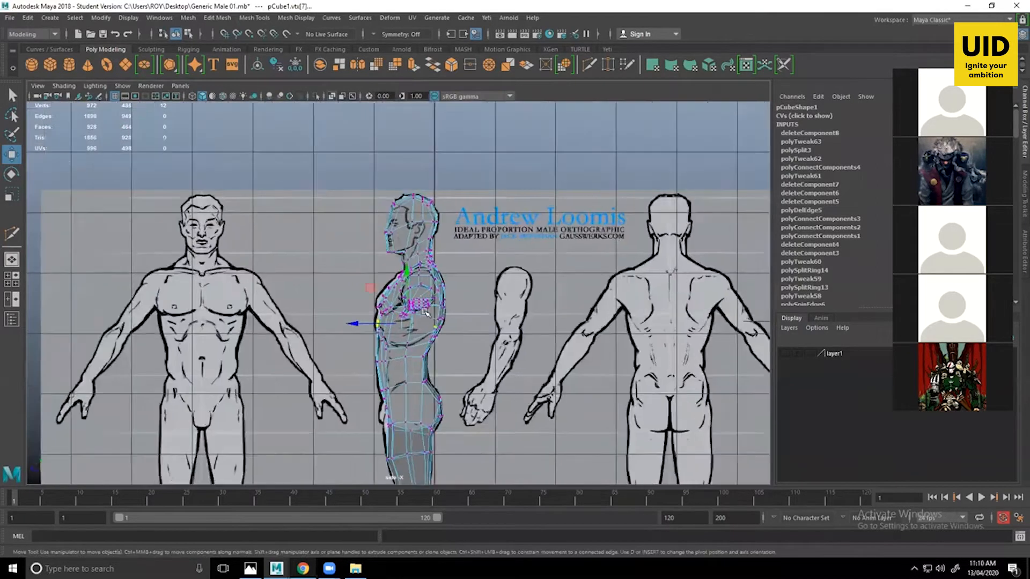
{"action": "scroll", "coordinate": [567, 299], "scroll_direction": "up", "scroll_amount": 3}
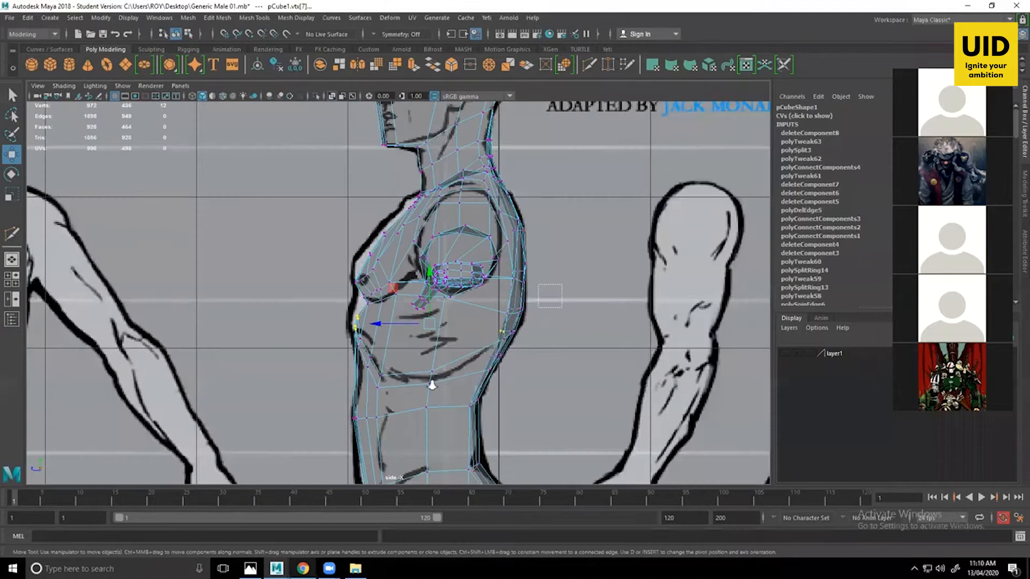
{"action": "key", "text": "space"}
{"action": "key", "text": "space"}
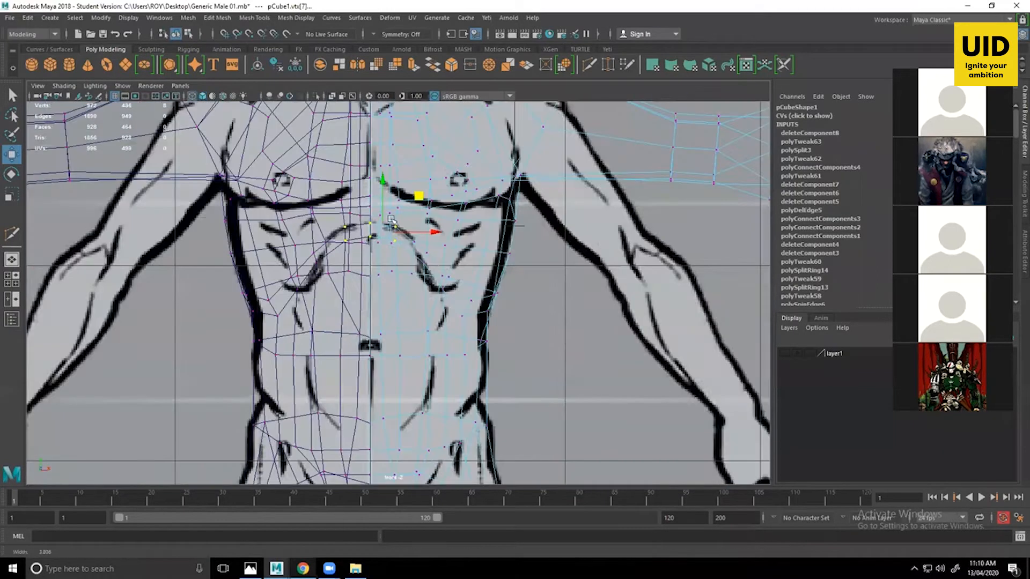
{"action": "scroll", "coordinate": [391, 220], "scroll_direction": "up", "scroll_amount": 1}
{"action": "key", "text": "space"}
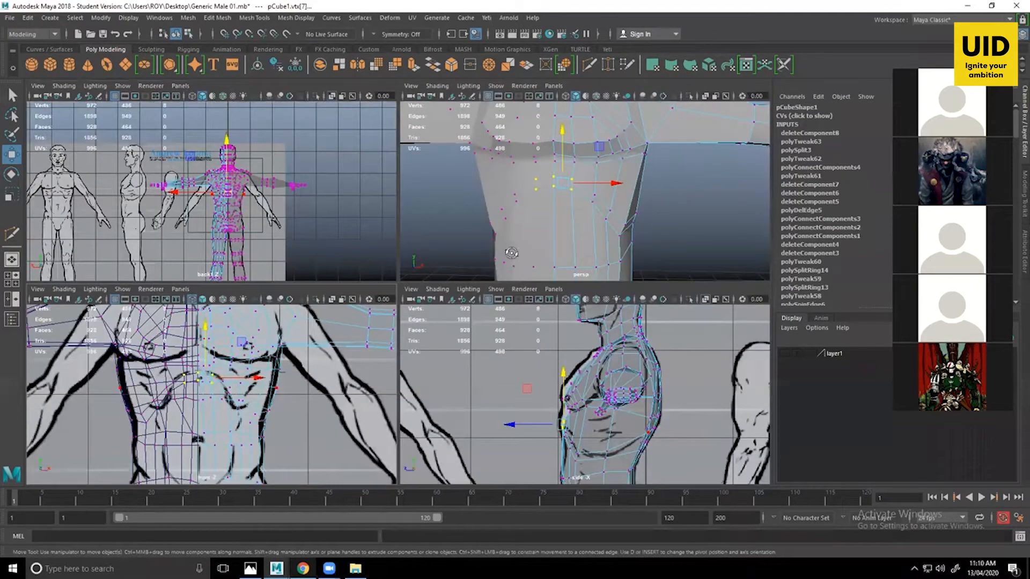
{"action": "key", "text": "space"}
Cut a new edge from the outer lower-abdomen vertex toward the hip with Multi-Cut and adjust the new vertex's position.
{"action": "left_click_drag", "start_coordinate": [549, 351], "coordinate": [502, 369], "text": "alt"}
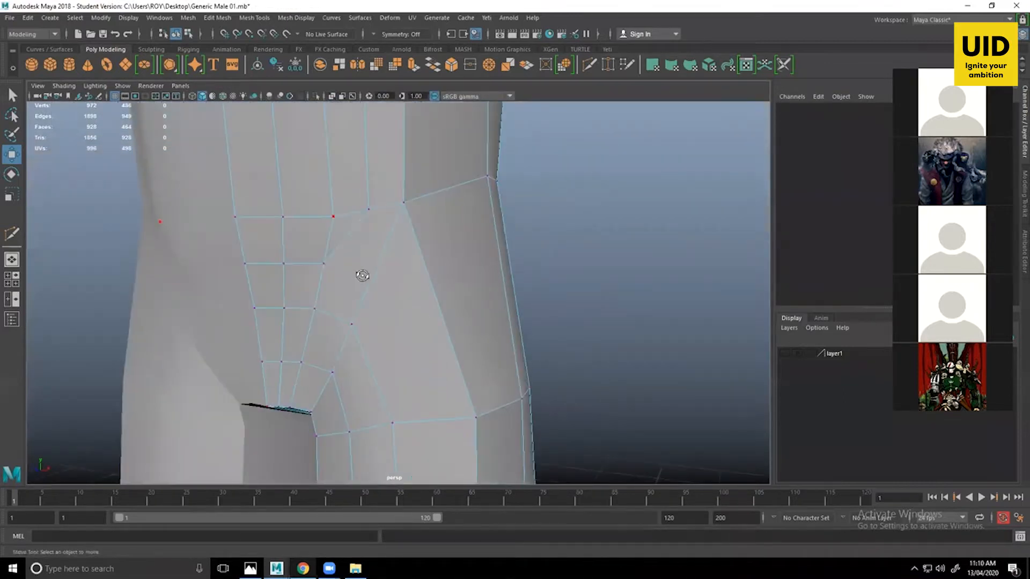
{"action": "left_click_drag", "start_coordinate": [363, 276], "coordinate": [368, 266], "text": "alt"}
{"action": "mouse_move", "coordinate": [367, 262]}
{"action": "right_mouse_down", "text": "shift"}
{"action": "mouse_move", "coordinate": [326, 252]}
{"action": "mouse_move", "coordinate": [312, 264]}
{"action": "right_mouse_up", "text": "shift"}
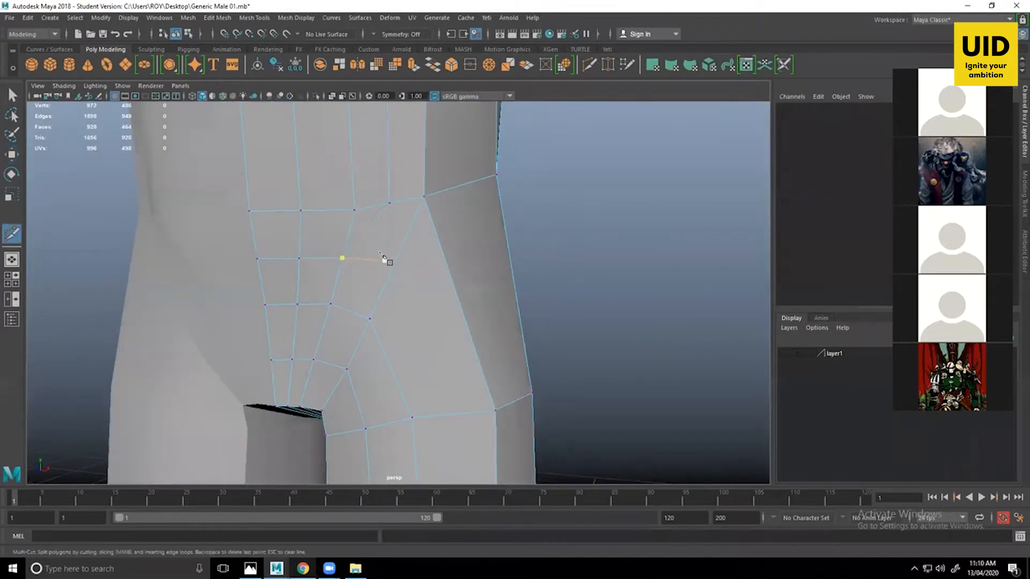
{"action": "left_click", "coordinate": [366, 229]}
{"action": "key", "text": "Return"}
{"action": "key", "text": "w"}
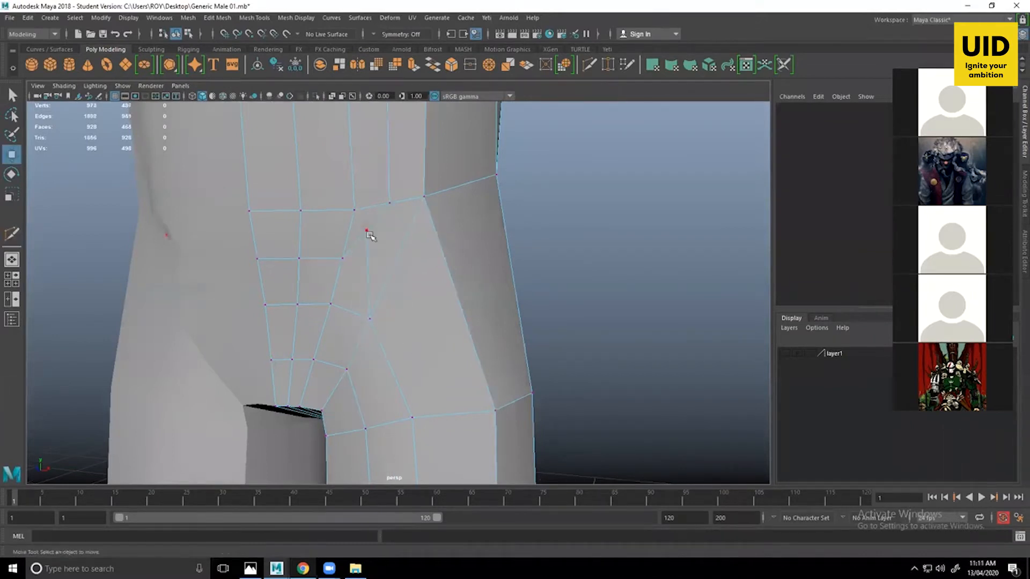
{"action": "left_click", "coordinate": [366, 229]}
{"action": "middle_click_drag", "start_coordinate": [402, 191], "coordinate": [407, 208]}
{"action": "left_click", "coordinate": [664, 278]}
Select the lower rows of front pelvis vertices and shift them in depth in side view to smooth the groin profile.
{"action": "left_click_drag", "start_coordinate": [664, 278], "coordinate": [220, 240], "text": "alt"}
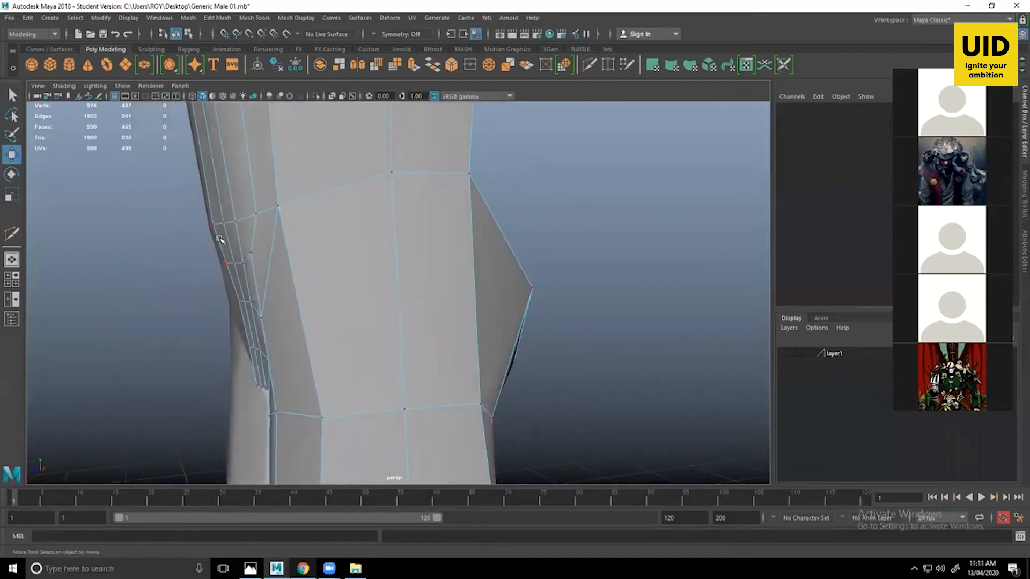
{"action": "left_click_drag", "start_coordinate": [254, 310], "coordinate": [256, 313]}
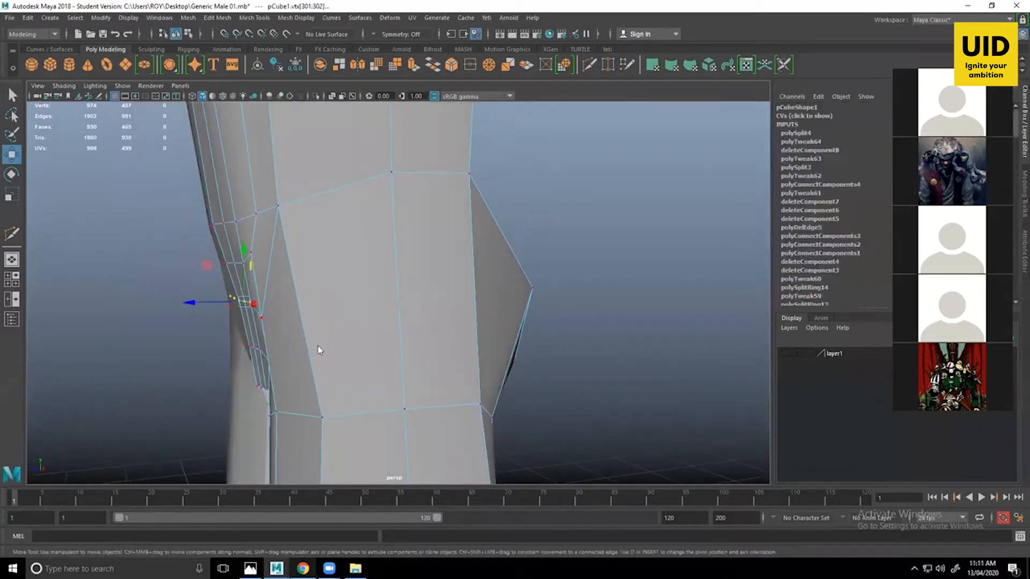
{"action": "key", "text": "space"}
{"action": "key", "text": "space"}
{"action": "key", "text": "f"}
{"action": "right_click_drag", "start_coordinate": [464, 379], "coordinate": [411, 345], "text": "alt"}
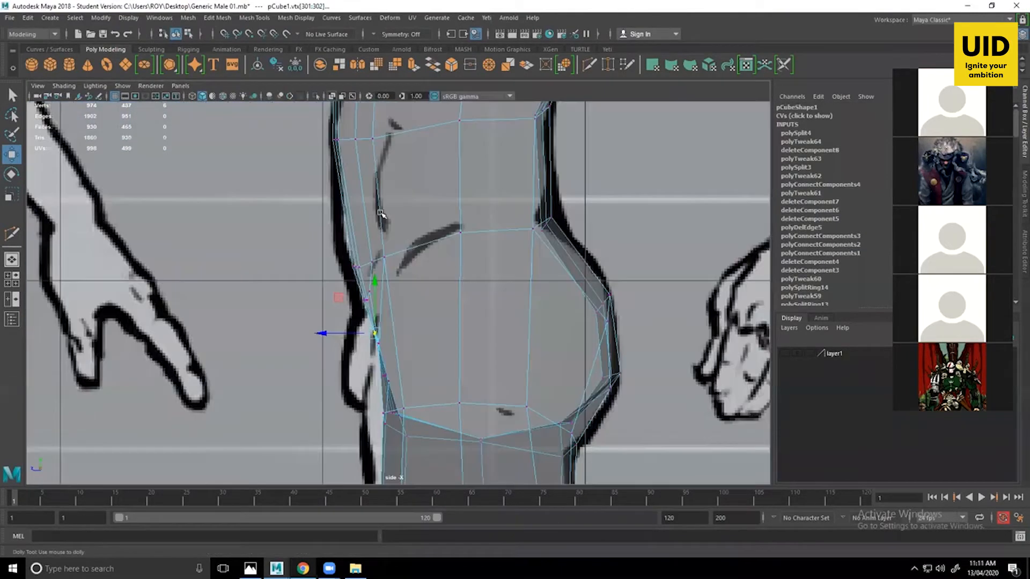
{"action": "scroll", "coordinate": [380, 213], "scroll_direction": "up", "scroll_amount": 3}
{"action": "middle_click_drag", "start_coordinate": [336, 386], "coordinate": [379, 209], "text": "alt"}
{"action": "left_click_drag", "start_coordinate": [365, 188], "coordinate": [368, 188]}
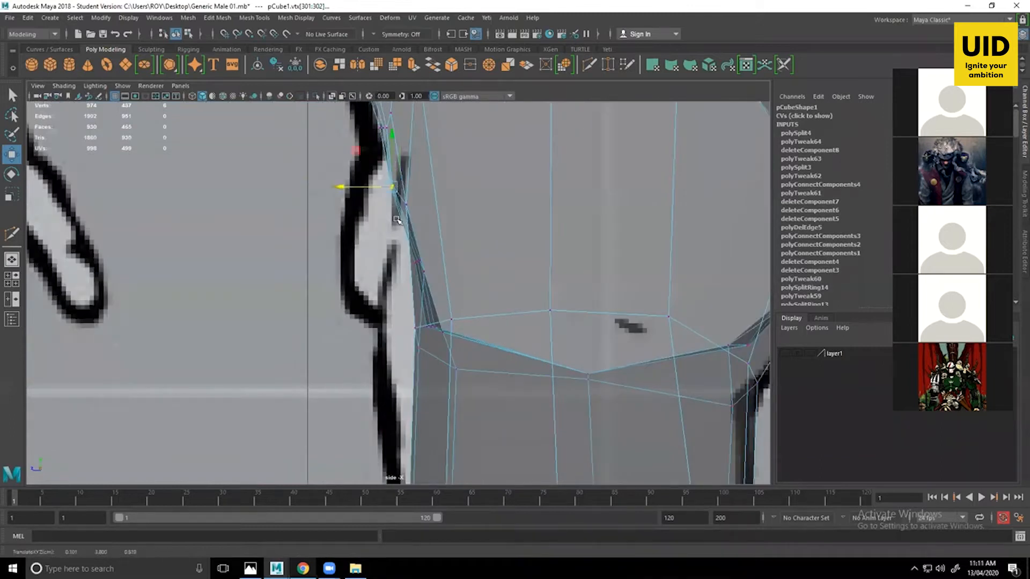
{"action": "left_click_drag", "start_coordinate": [430, 237], "coordinate": [399, 269]}
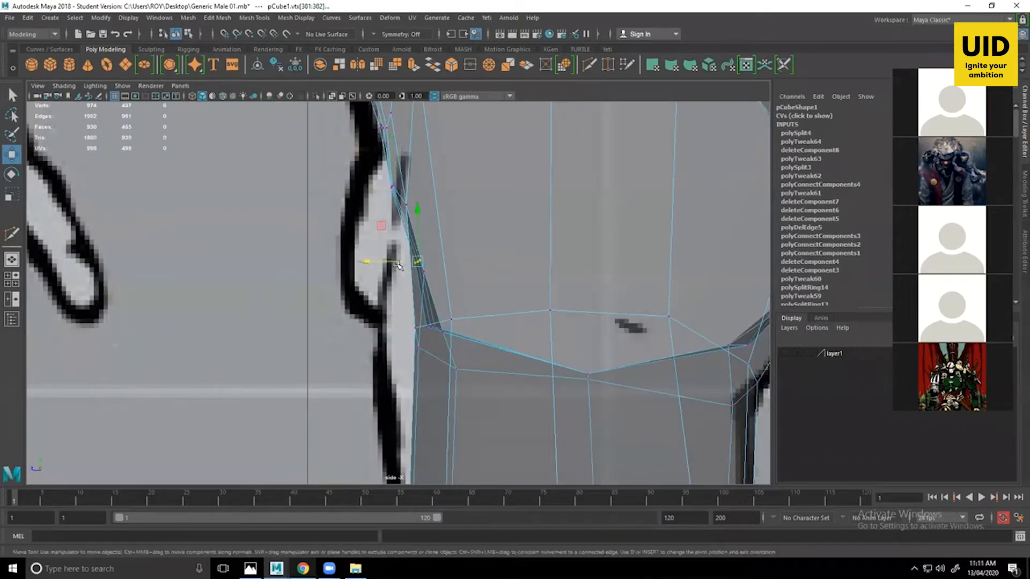
Adjust the rows of front vertices from the upper groin to the waistline in depth, following the side reference outline.
{"action": "middle_click_drag", "start_coordinate": [370, 121], "coordinate": [378, 236], "text": "alt"}
{"action": "mouse_move", "coordinate": [378, 234]}
{"action": "left_mouse_down"}
{"action": "mouse_move", "coordinate": [398, 254]}
{"action": "mouse_move", "coordinate": [369, 243]}
{"action": "left_mouse_up"}
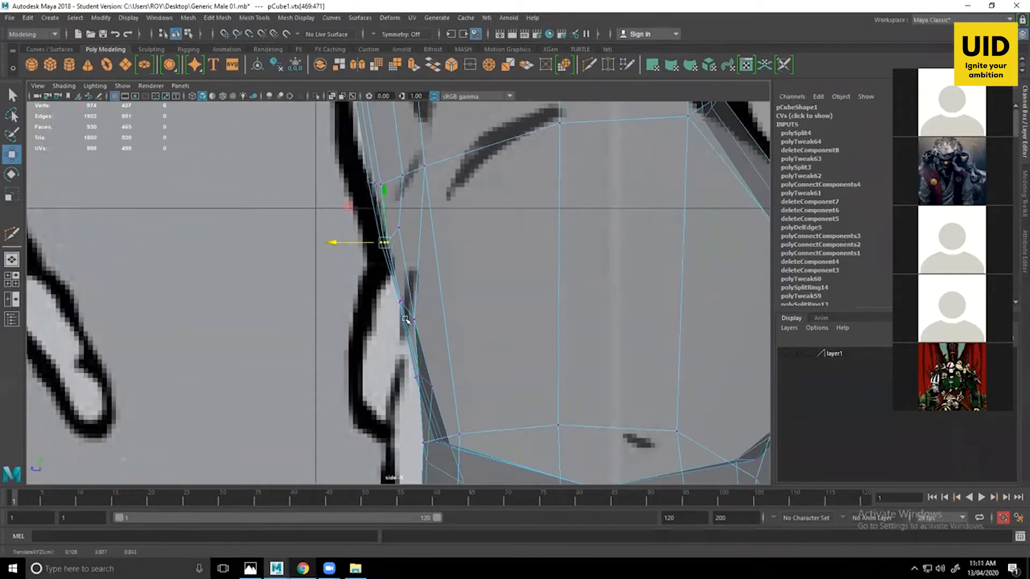
{"action": "left_click_drag", "start_coordinate": [405, 320], "coordinate": [375, 301]}
{"action": "middle_click_drag", "start_coordinate": [363, 176], "coordinate": [368, 235], "text": "alt"}
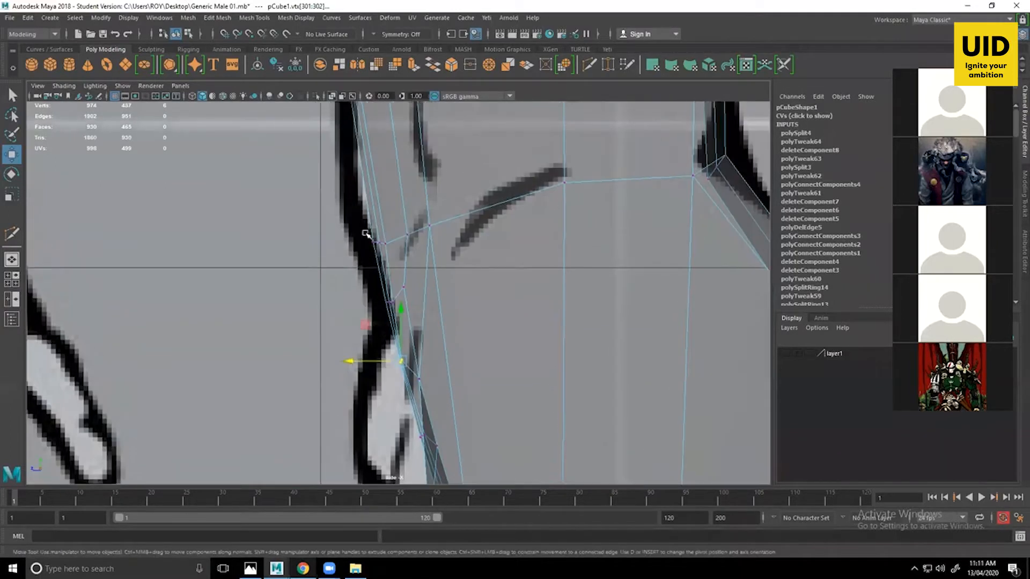
{"action": "mouse_move", "coordinate": [366, 232]}
{"action": "left_mouse_down"}
{"action": "mouse_move", "coordinate": [388, 254]}
{"action": "mouse_move", "coordinate": [352, 243]}
{"action": "left_mouse_up"}
{"action": "middle_click_drag", "start_coordinate": [352, 243], "coordinate": [354, 254], "text": "alt"}
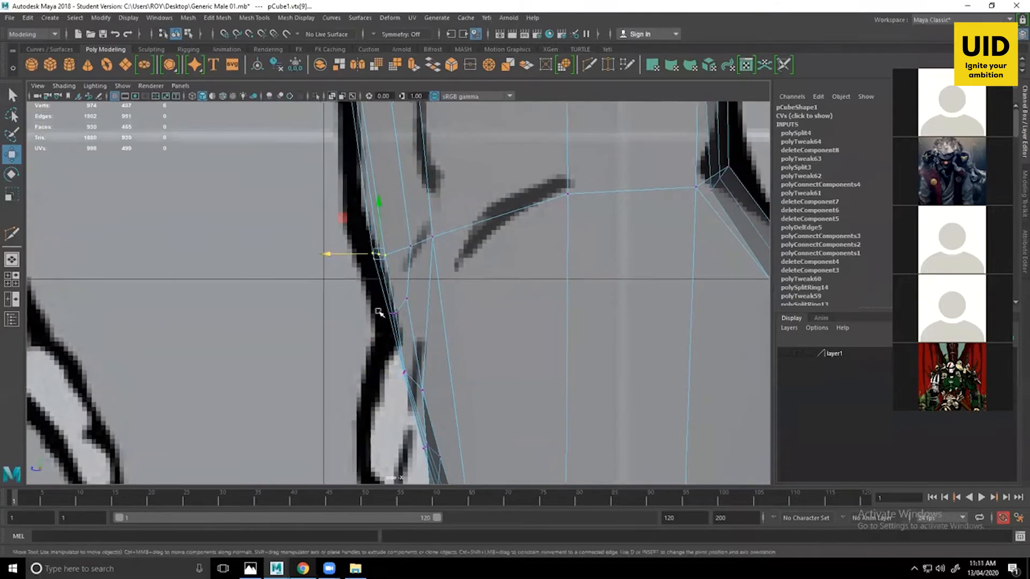
Fine-tune the depth of the same three front pelvis rows in side view for an even curve.
{"action": "mouse_move", "coordinate": [375, 302]}
{"action": "left_mouse_down"}
{"action": "mouse_move", "coordinate": [400, 328]}
{"action": "mouse_move", "coordinate": [370, 314]}
{"action": "left_mouse_up"}
{"action": "middle_click_drag", "start_coordinate": [402, 358], "coordinate": [403, 361], "text": "alt"}
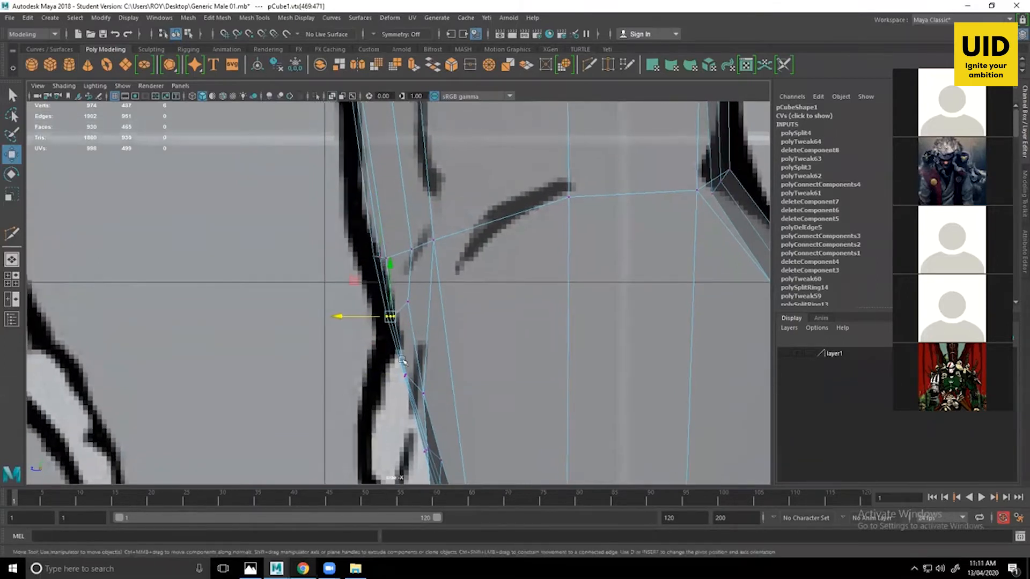
{"action": "mouse_move", "coordinate": [383, 365]}
{"action": "left_mouse_down"}
{"action": "mouse_move", "coordinate": [416, 388]}
{"action": "mouse_move", "coordinate": [378, 375]}
{"action": "left_mouse_up"}
{"action": "middle_click_drag", "start_coordinate": [360, 252], "coordinate": [366, 308], "text": "alt"}
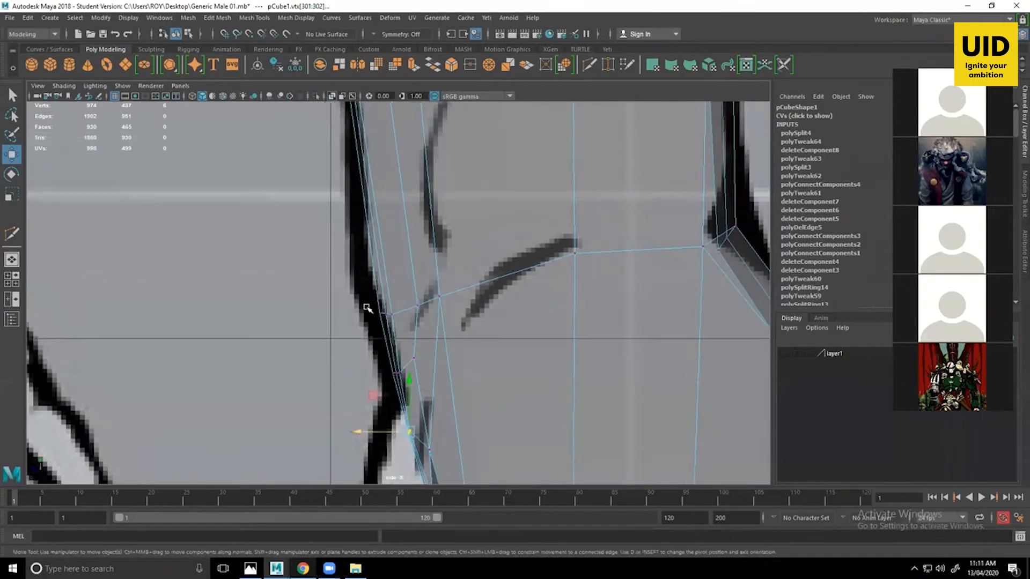
{"action": "mouse_move", "coordinate": [366, 308]}
{"action": "left_mouse_down"}
{"action": "mouse_move", "coordinate": [408, 336]}
{"action": "mouse_move", "coordinate": [363, 312]}
{"action": "left_mouse_up"}
Shift the navel-level front vertices slightly inward in side view to follow the reference outline.
{"action": "middle_click_drag", "start_coordinate": [369, 224], "coordinate": [396, 445], "text": "alt"}
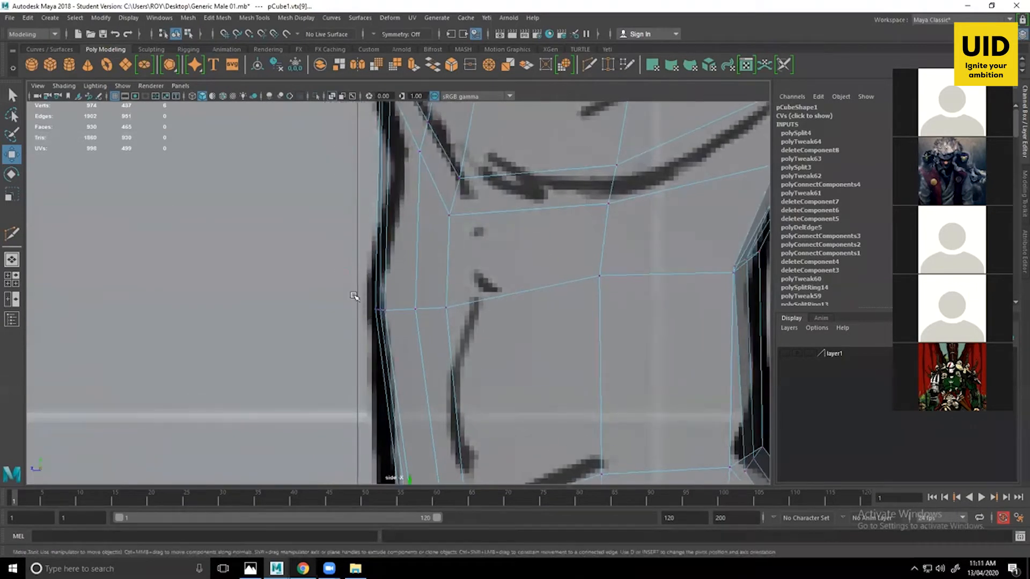
{"action": "left_click_drag", "start_coordinate": [355, 295], "coordinate": [368, 314]}
{"action": "middle_click_drag", "start_coordinate": [381, 263], "coordinate": [390, 417], "text": "alt"}
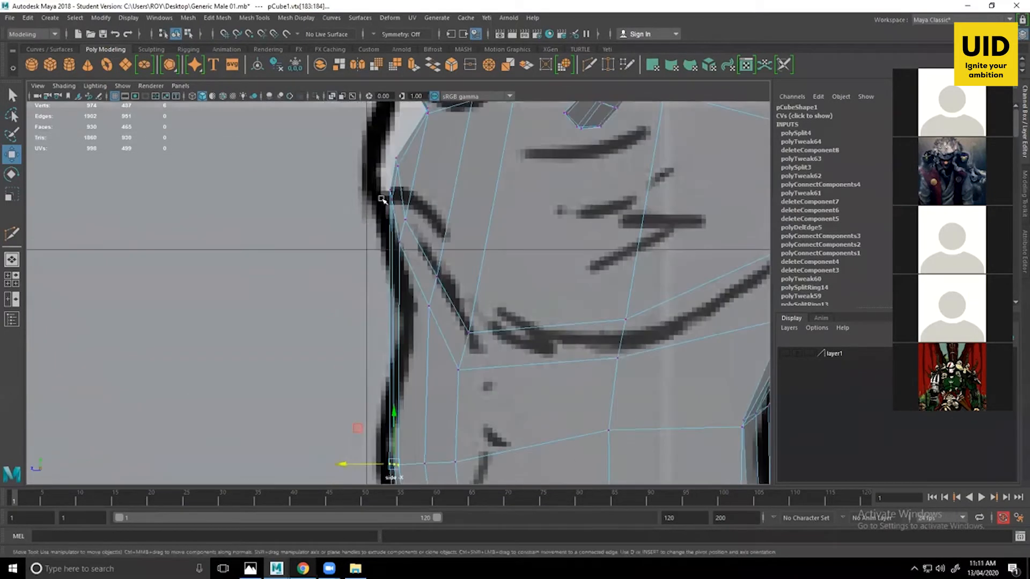
{"action": "middle_click_drag", "start_coordinate": [404, 240], "coordinate": [399, 277], "text": "alt"}
Reposition the newly cut outer lower-abdomen vertex near the hip in perspective view to even out the edge flow.
{"action": "key", "text": "space"}
{"action": "left_click_drag", "start_coordinate": [494, 140], "coordinate": [403, 212]}
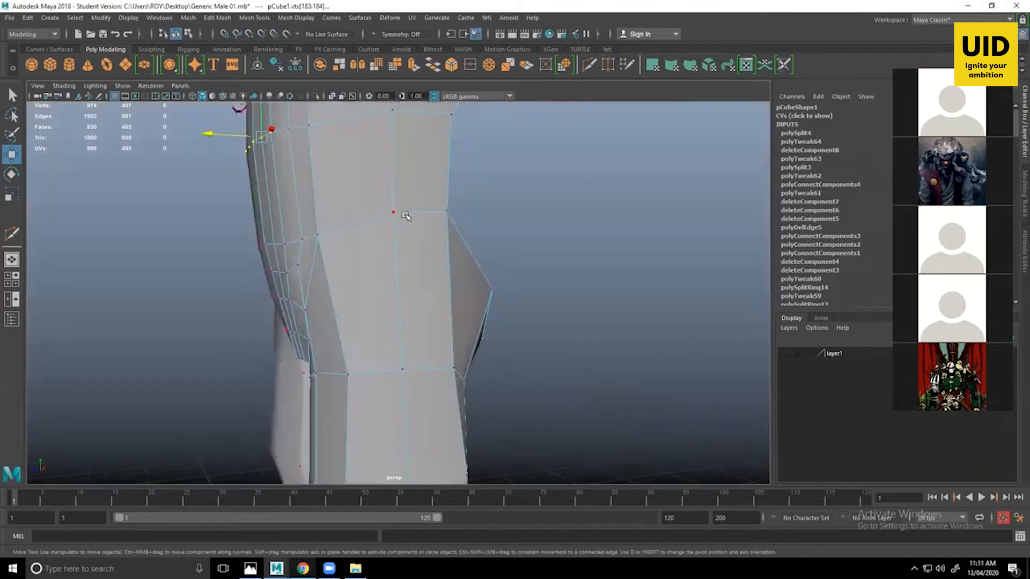
{"action": "right_click_drag", "start_coordinate": [405, 216], "coordinate": [374, 240], "text": "alt"}
{"action": "left_click_drag", "start_coordinate": [399, 251], "coordinate": [450, 237], "text": "alt"}
{"action": "left_click_drag", "start_coordinate": [470, 401], "coordinate": [515, 401], "text": "alt"}
{"action": "left_click", "coordinate": [515, 301]}
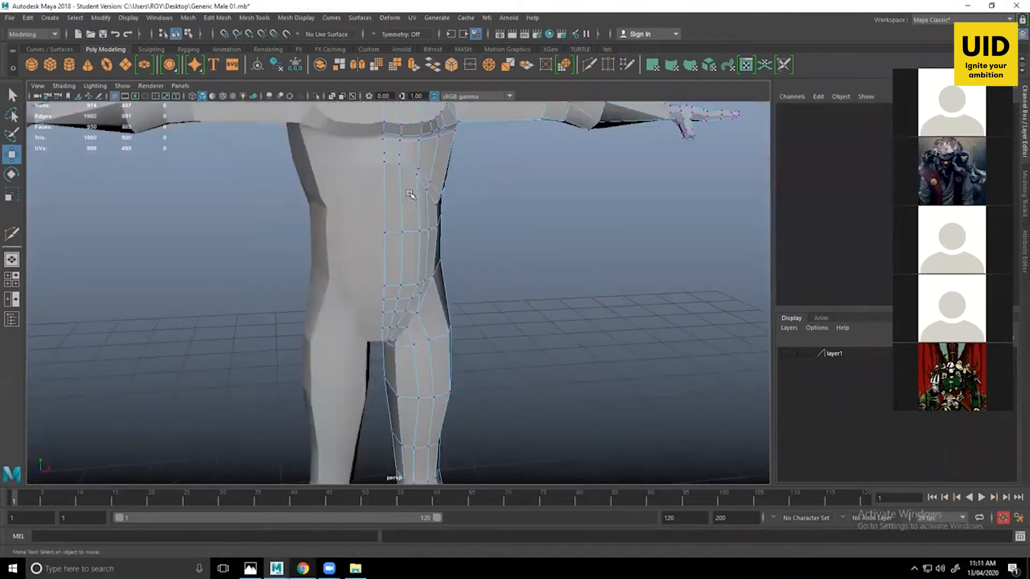
{"action": "right_click_drag", "start_coordinate": [411, 194], "coordinate": [465, 306], "text": "alt"}
{"action": "left_click_drag", "start_coordinate": [464, 306], "coordinate": [443, 310], "text": "alt"}
{"action": "left_click", "coordinate": [397, 368]}
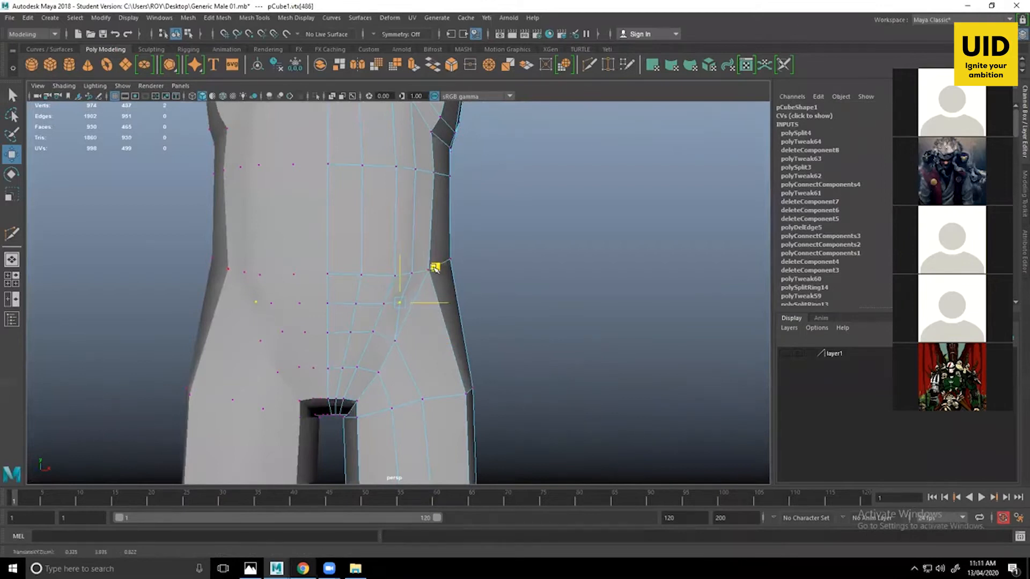
{"action": "left_click", "coordinate": [558, 301]}
Insert additional edge loops with Insert Edge Loop, including one around the rib cage below the armpit.
{"action": "left_click_drag", "start_coordinate": [558, 300], "coordinate": [440, 316], "text": "alt"}
{"action": "middle_click_drag", "start_coordinate": [433, 363], "coordinate": [407, 437], "text": "alt"}
{"action": "left_click_drag", "start_coordinate": [493, 319], "coordinate": [458, 326], "text": "alt"}
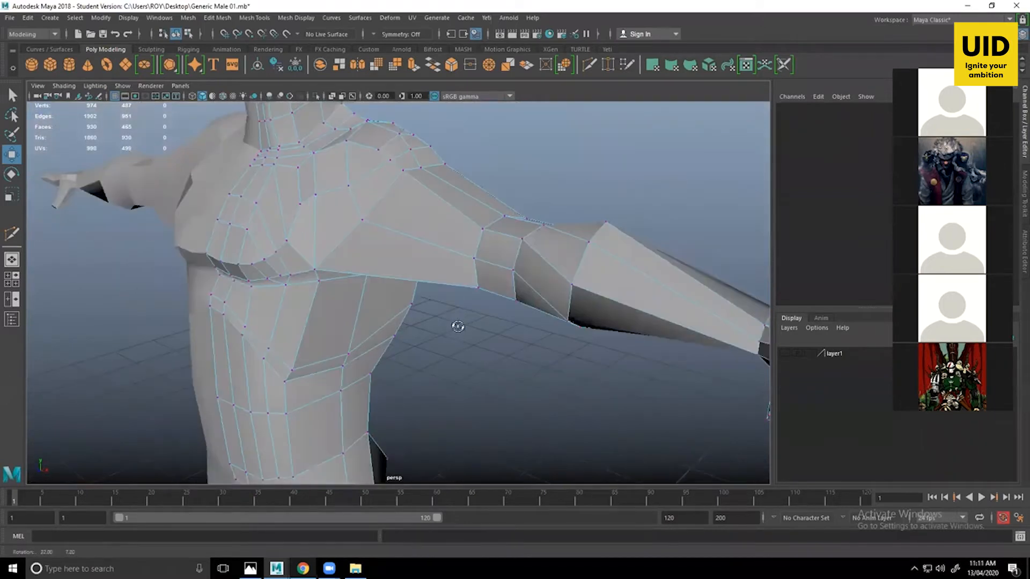
{"action": "left_click", "coordinate": [219, 18]}
{"action": "mouse_move", "coordinate": [253, 17]}
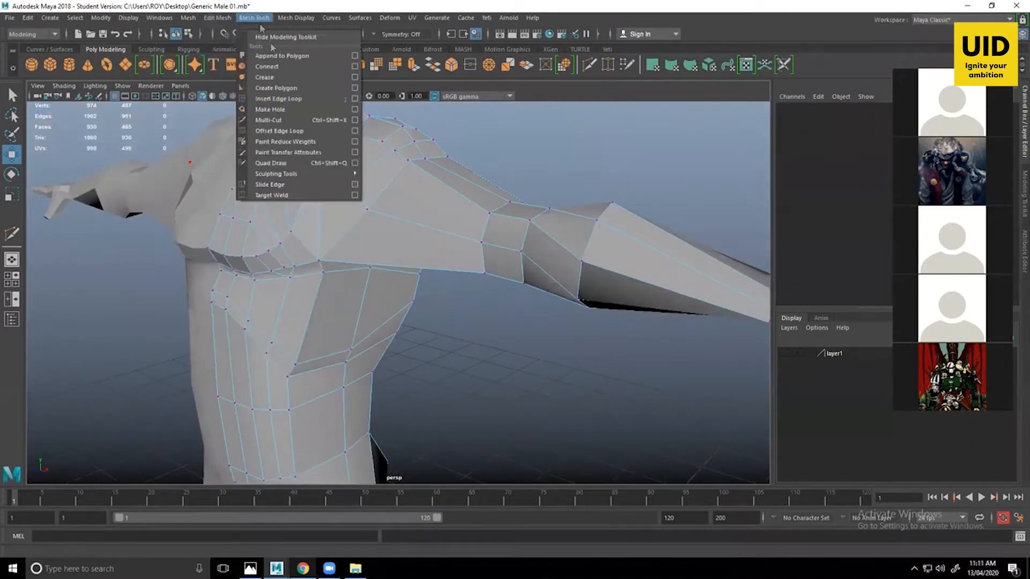
{"action": "left_click", "coordinate": [278, 99]}
{"action": "left_click_drag", "start_coordinate": [363, 167], "coordinate": [379, 175], "text": "alt"}
{"action": "left_click_drag", "start_coordinate": [530, 295], "coordinate": [464, 271], "text": "alt"}
{"action": "left_click", "coordinate": [445, 267]}
{"action": "left_click_drag", "start_coordinate": [468, 300], "coordinate": [432, 192], "text": "alt"}
{"action": "key", "text": "w"}
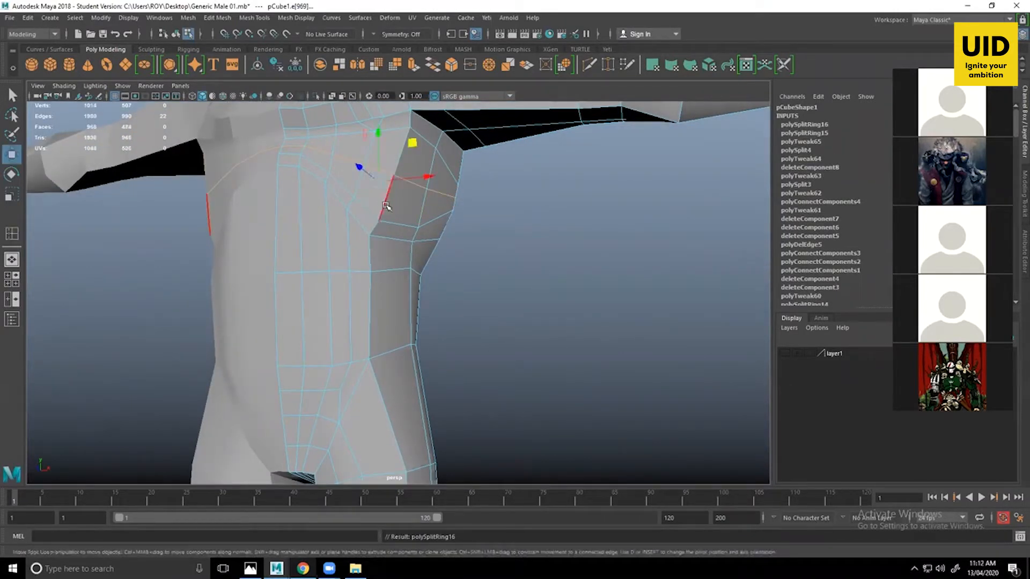
Select the new loop's edge at the side of the rib cage and adjust its position from the front.
{"action": "left_click_drag", "start_coordinate": [384, 225], "coordinate": [454, 234], "text": "alt"}
{"action": "right_click_drag", "start_coordinate": [445, 228], "coordinate": [447, 201]}
{"action": "mouse_move", "coordinate": [476, 239]}
{"action": "left_mouse_down", "text": "alt"}
{"action": "mouse_move", "coordinate": [477, 253]}
{"action": "mouse_move", "coordinate": [476, 239]}
{"action": "left_mouse_up", "text": "alt"}
{"action": "left_click", "coordinate": [461, 226]}
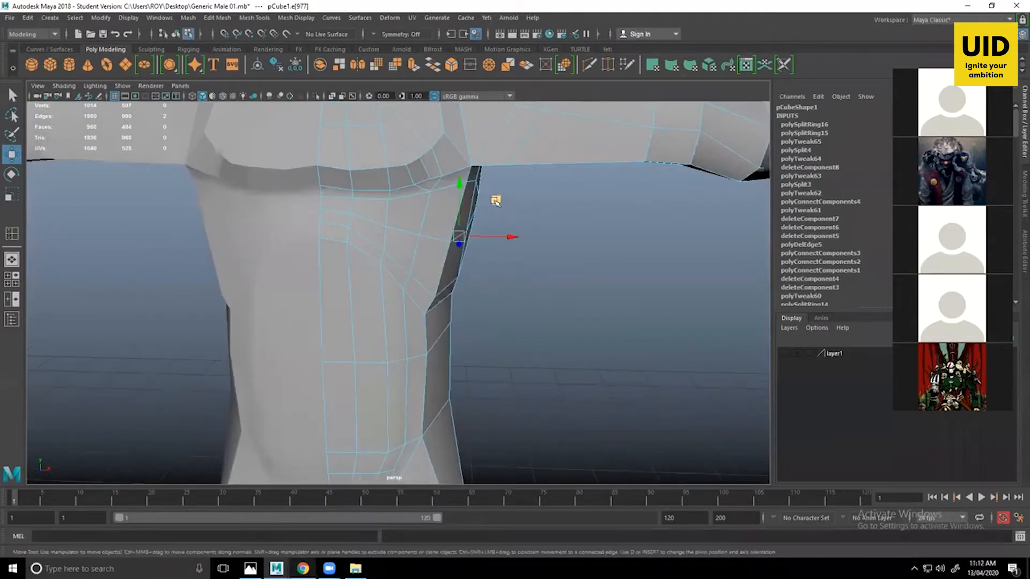
Switch to vertex selection and select the new loop's row of vertices across the back to the spine.
{"action": "right_click_drag", "start_coordinate": [414, 231], "coordinate": [384, 219]}
{"action": "left_click", "coordinate": [422, 236]}
{"action": "left_click_drag", "start_coordinate": [430, 243], "coordinate": [294, 283], "text": "alt"}
{"action": "left_click", "coordinate": [403, 218]}
{"action": "left_click", "coordinate": [355, 255]}
{"action": "left_click_drag", "start_coordinate": [396, 278], "coordinate": [322, 267], "text": "alt"}
{"action": "left_click", "coordinate": [350, 244], "text": "shift"}
{"action": "left_click", "coordinate": [372, 243], "text": "shift"}
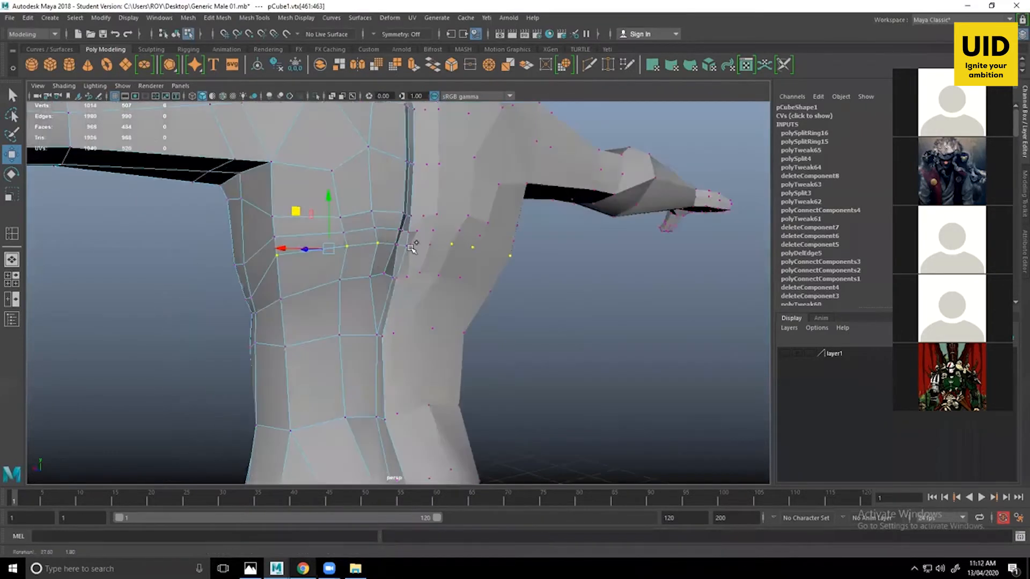
{"action": "left_click_drag", "start_coordinate": [412, 248], "coordinate": [335, 250], "text": "alt"}
{"action": "right_click_drag", "start_coordinate": [397, 273], "coordinate": [405, 271], "text": "alt"}
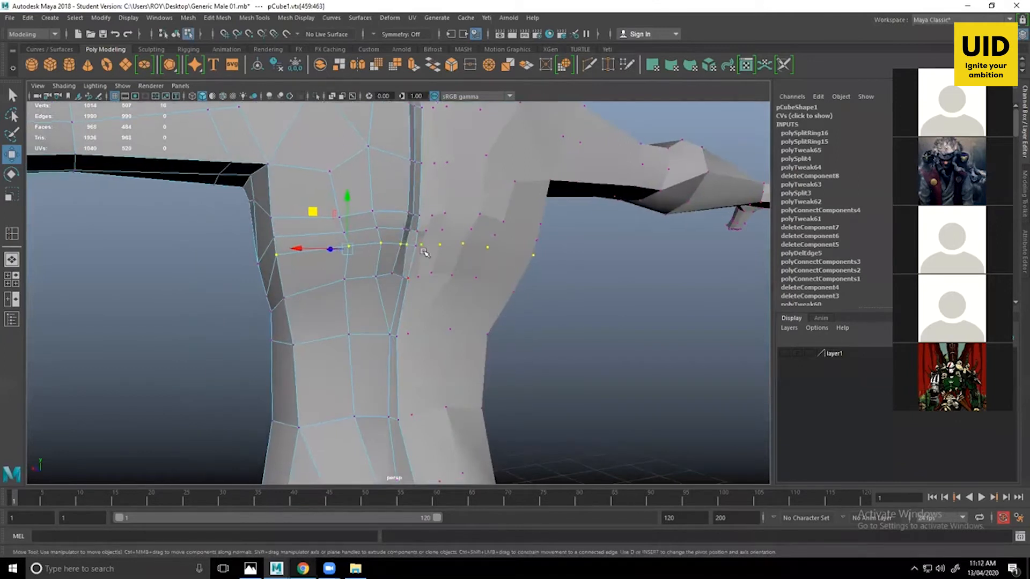
{"action": "left_click", "coordinate": [417, 247], "text": "shift"}
{"action": "left_click_drag", "start_coordinate": [418, 248], "coordinate": [444, 279], "text": "alt"}
Compare the selected row of back vertices with the reference in side view and inspect it from behind.
{"action": "key", "text": "space"}
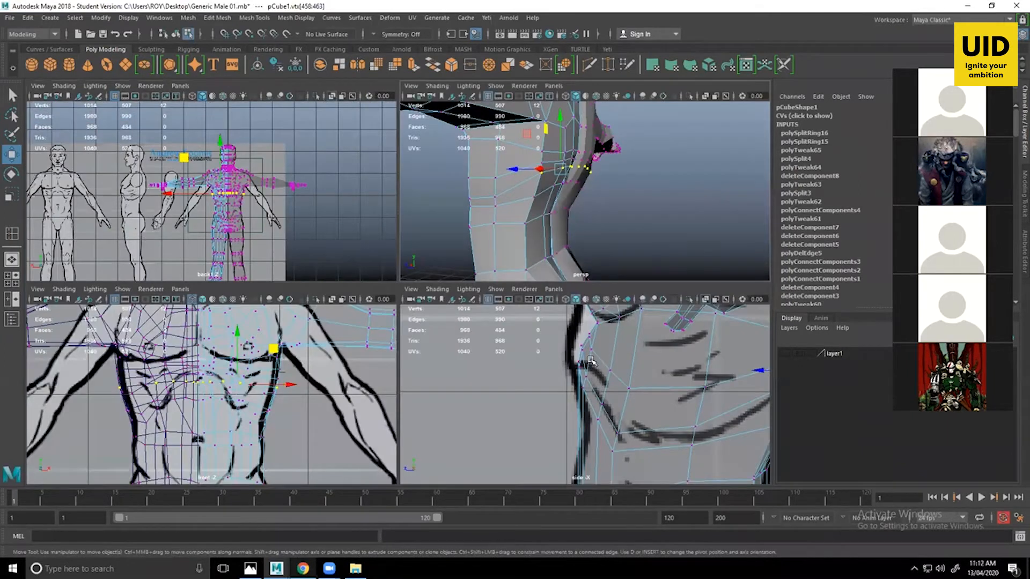
{"action": "key", "text": "space"}
{"action": "middle_click_drag", "start_coordinate": [671, 329], "coordinate": [386, 323], "text": "alt"}
{"action": "middle_click_drag", "start_coordinate": [531, 223], "coordinate": [488, 271], "text": "alt"}
{"action": "key", "text": "space"}
{"action": "key", "text": "space"}
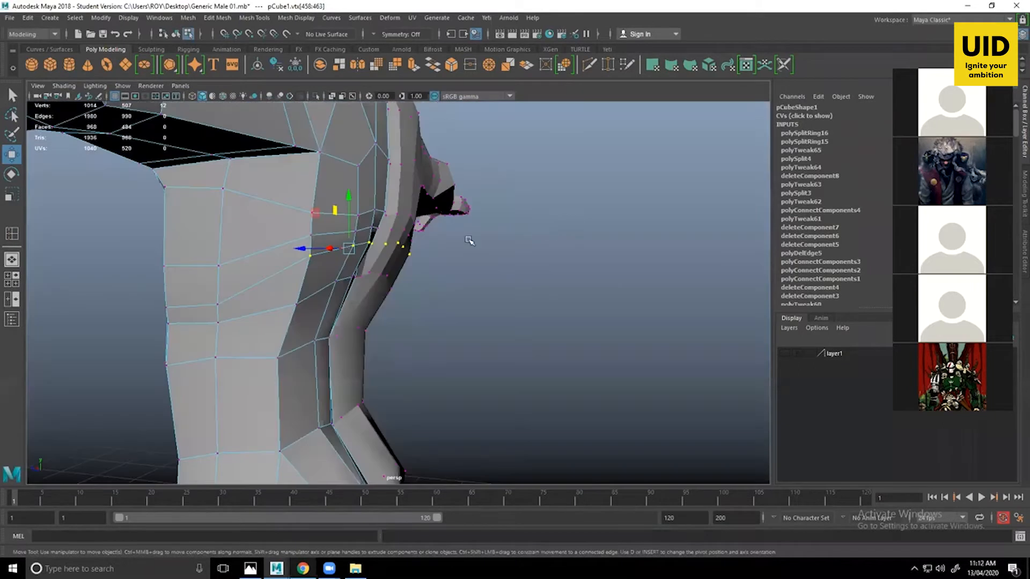
{"action": "left_click_drag", "start_coordinate": [365, 293], "coordinate": [421, 244], "text": "alt"}
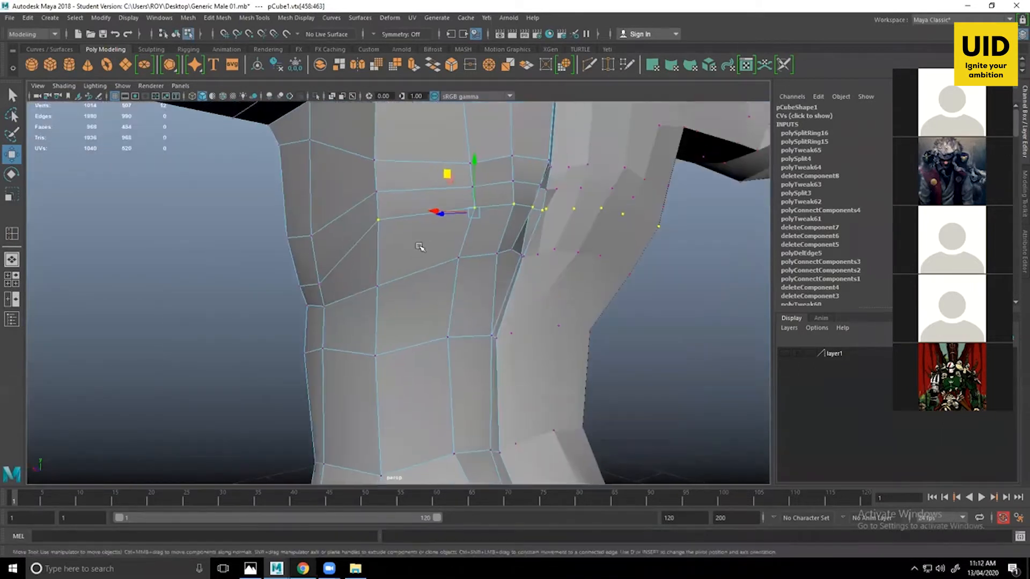
{"action": "right_click", "coordinate": [412, 231], "text": "shift"}
{"action": "right_click_drag", "start_coordinate": [413, 232], "coordinate": [365, 232], "text": "shift"}
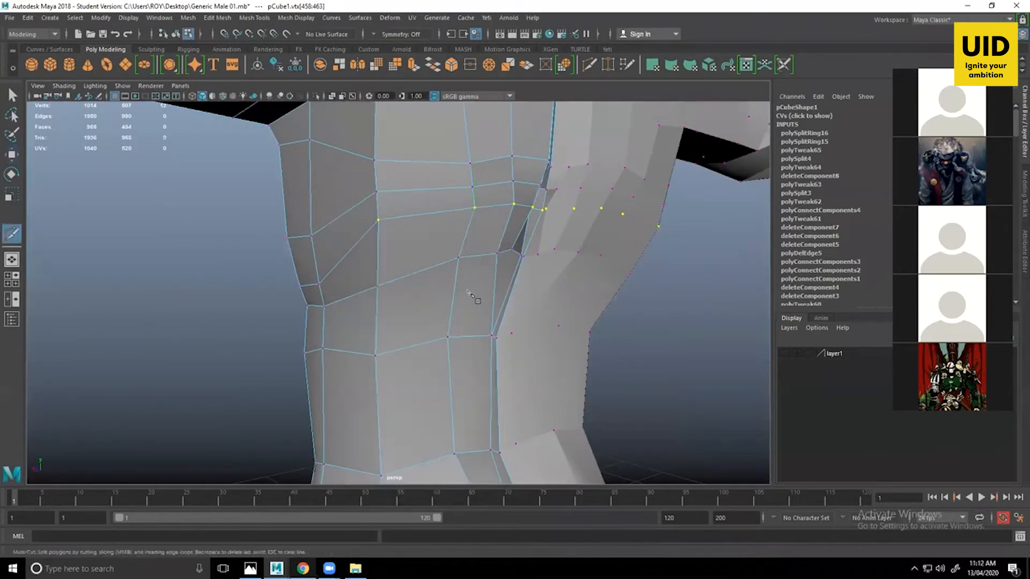
{"action": "key", "text": "w"}
Cut a new edge row with Multi-Cut across the lower back, from the side of the rib cage to the spine.
{"action": "left_click_drag", "start_coordinate": [427, 234], "coordinate": [483, 272]}
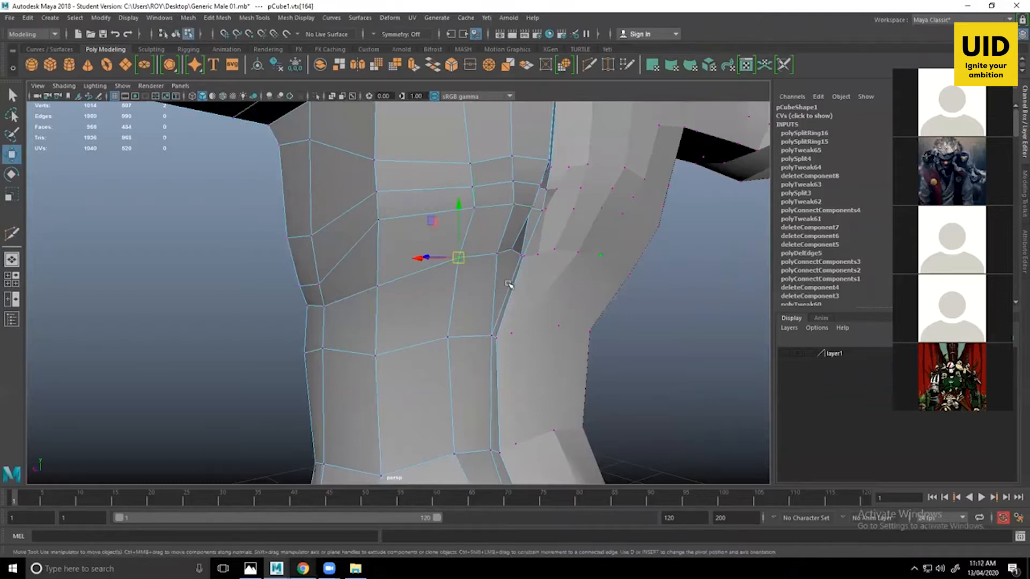
{"action": "right_click", "coordinate": [398, 231]}
{"action": "right_click_drag", "start_coordinate": [411, 230], "coordinate": [365, 231], "text": "shift"}
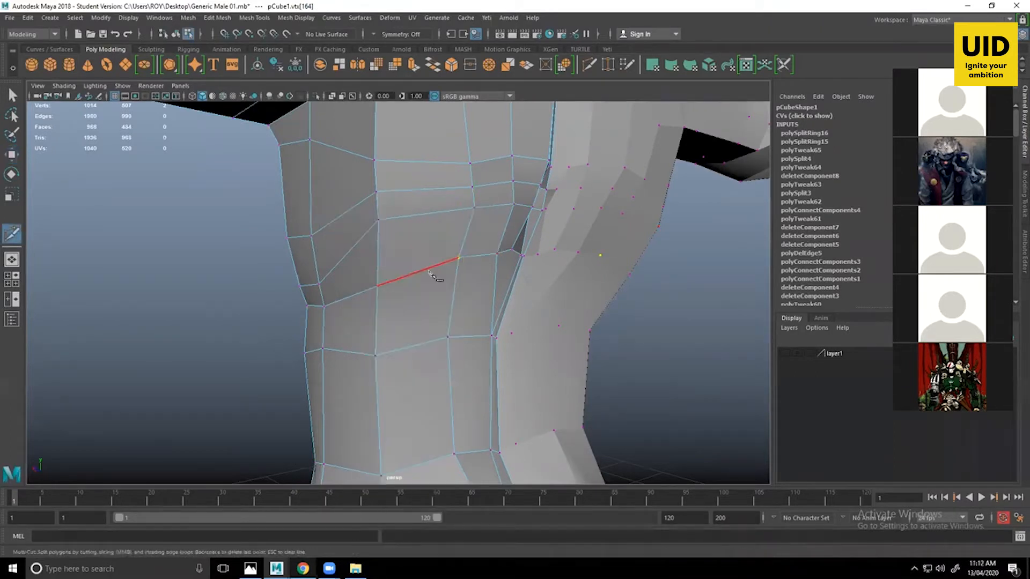
{"action": "mouse_move", "coordinate": [437, 271]}
{"action": "left_mouse_down", "text": "alt"}
{"action": "mouse_move", "coordinate": [460, 271]}
{"action": "mouse_move", "coordinate": [437, 273]}
{"action": "left_mouse_up", "text": "alt"}
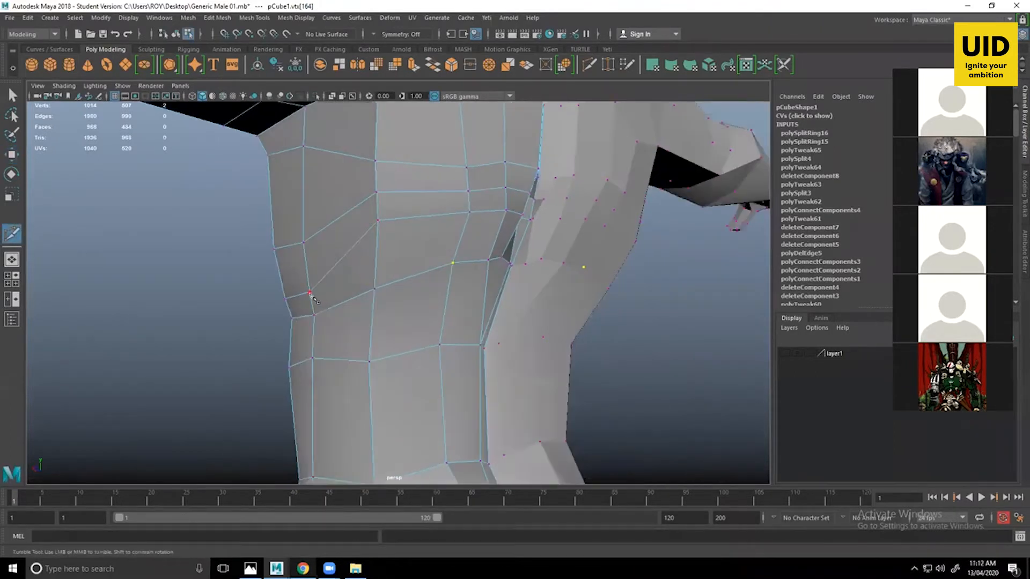
{"action": "left_click", "coordinate": [376, 246]}
{"action": "left_click_drag", "start_coordinate": [382, 248], "coordinate": [556, 230], "text": "alt"}
{"action": "left_click", "coordinate": [554, 219]}
{"action": "middle_click_drag", "start_coordinate": [587, 223], "coordinate": [451, 231], "text": "alt"}
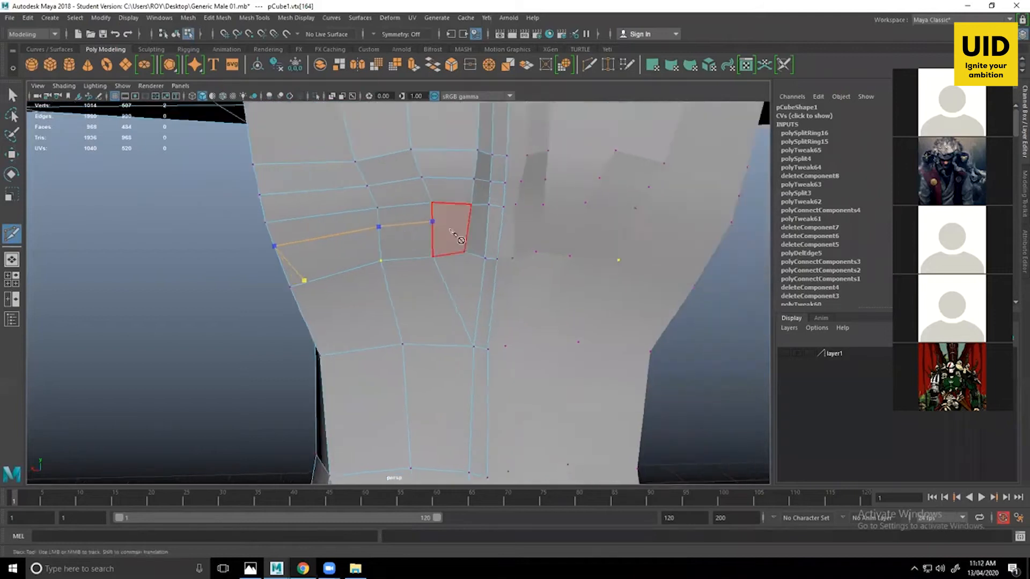
{"action": "left_click_drag", "start_coordinate": [460, 239], "coordinate": [469, 235], "text": "alt"}
{"action": "left_click", "coordinate": [473, 223]}
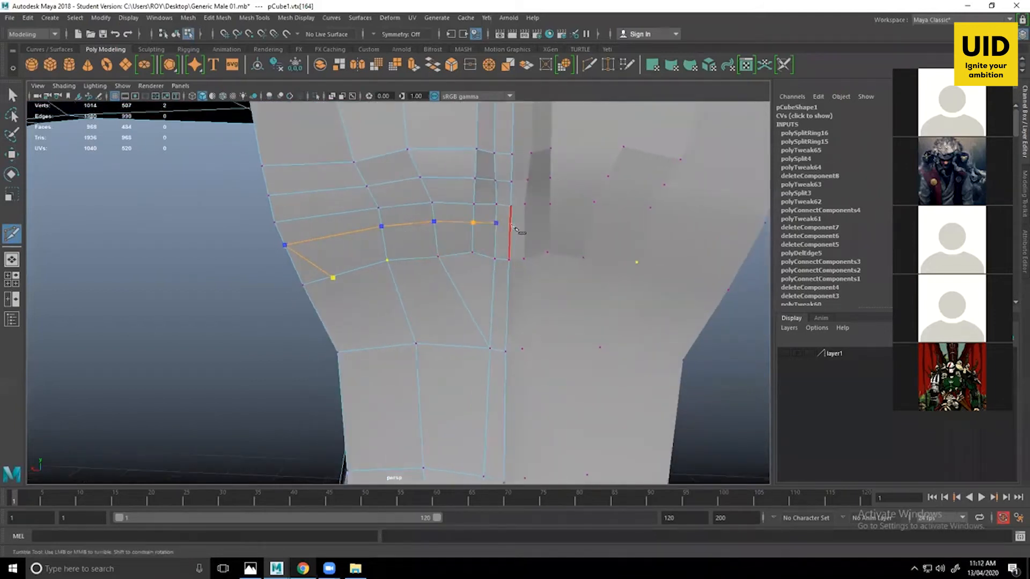
{"action": "left_click", "coordinate": [510, 225]}
{"action": "right_click", "coordinate": [513, 228]}
Select the old edge loop just above the new cut on the lower back and delete it with its vertices.
{"action": "right_click", "coordinate": [410, 193]}
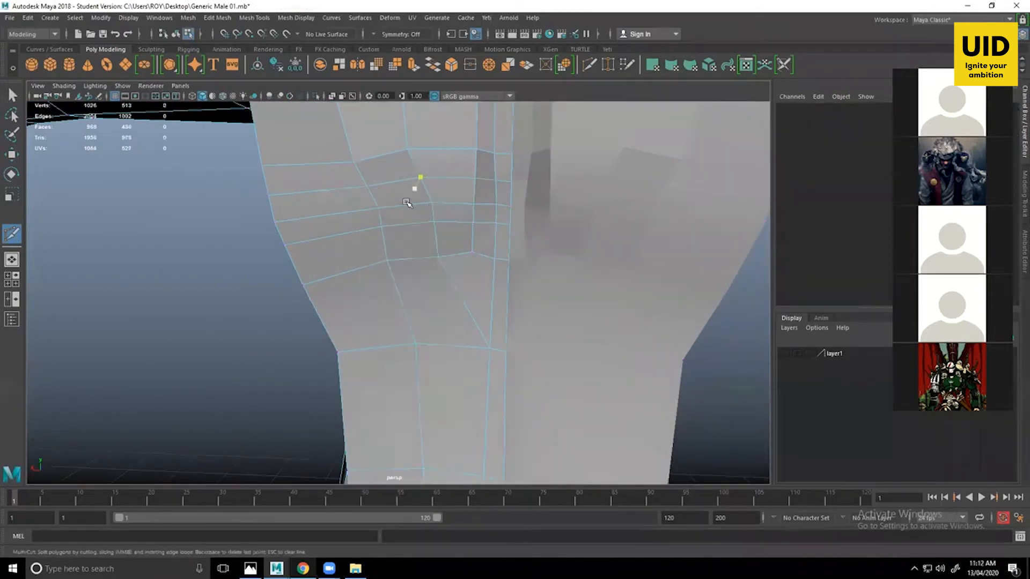
{"action": "key", "text": "w"}
{"action": "left_click_drag", "start_coordinate": [382, 223], "coordinate": [402, 228], "text": "alt"}
{"action": "double_click", "coordinate": [340, 217]}
{"action": "left_click_drag", "start_coordinate": [354, 254], "coordinate": [374, 242], "text": "alt"}
{"action": "key", "text": "ctrl+BackSpace"}
Cut another edge row with Multi-Cut across the upper back, from the side below the armpit to the spine.
{"action": "key", "text": "y"}
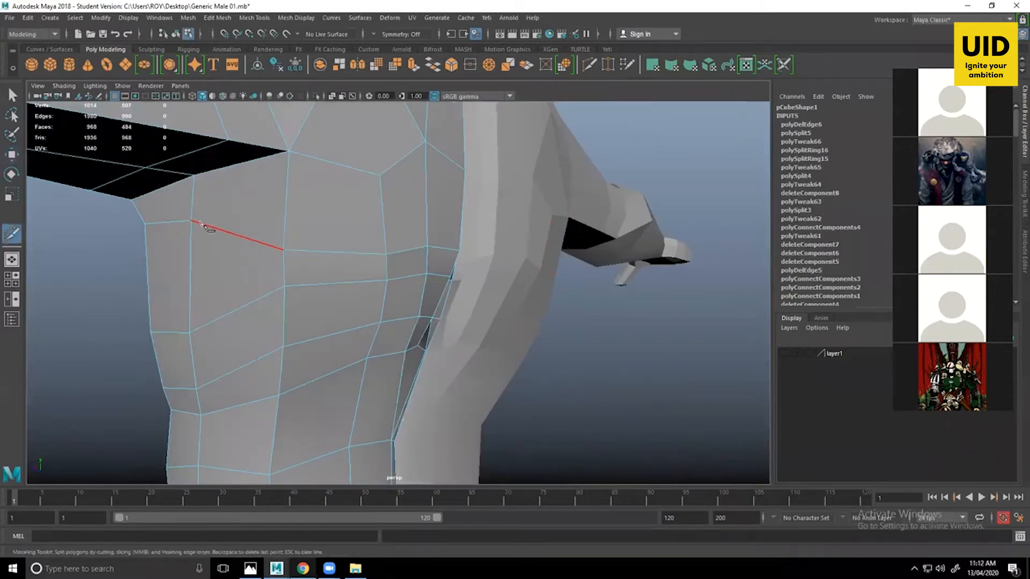
{"action": "left_click", "coordinate": [261, 227]}
{"action": "left_click", "coordinate": [290, 226]}
{"action": "left_click_drag", "start_coordinate": [292, 226], "coordinate": [368, 269], "text": "alt"}
{"action": "left_click", "coordinate": [362, 228]}
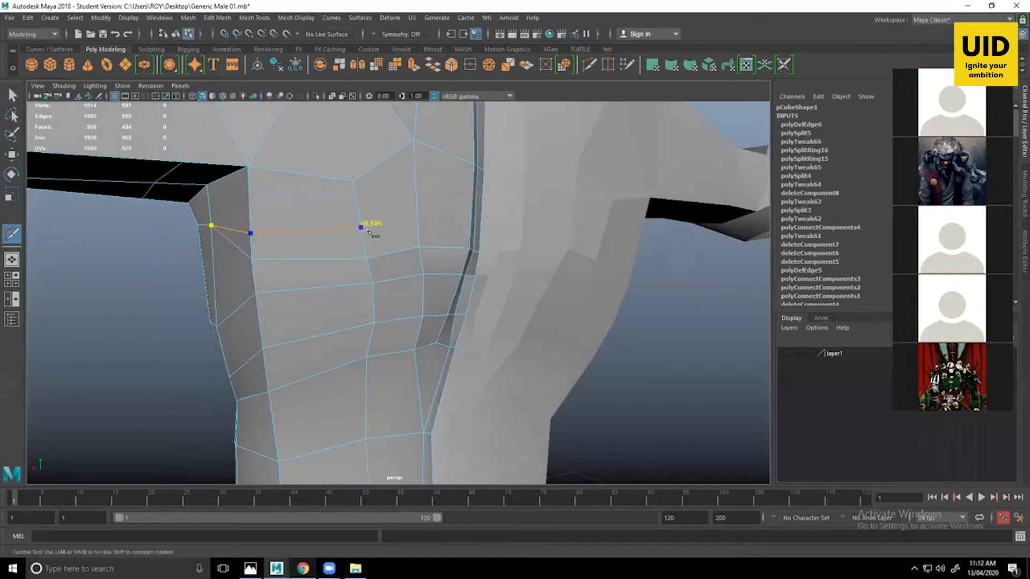
{"action": "left_click", "coordinate": [421, 214]}
{"action": "left_click_drag", "start_coordinate": [424, 215], "coordinate": [468, 211], "text": "alt"}
{"action": "left_click", "coordinate": [464, 210]}
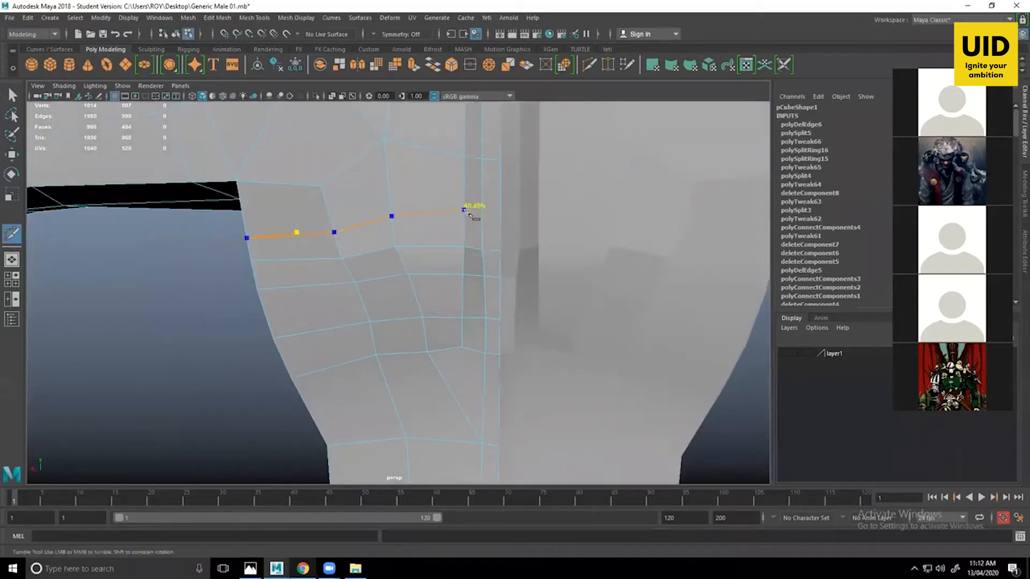
{"action": "left_click", "coordinate": [501, 222]}
{"action": "key", "text": "Return"}
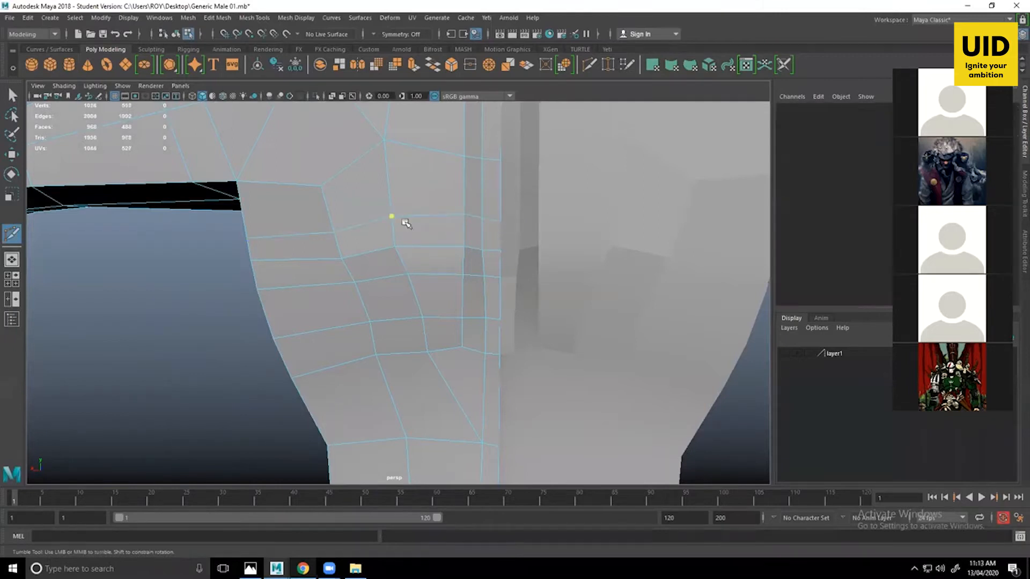
Delete the old edge row directly below the new upper-back cut.
{"action": "key", "text": "w"}
{"action": "right_click_drag", "start_coordinate": [405, 223], "coordinate": [405, 192]}
{"action": "left_click_drag", "start_coordinate": [394, 231], "coordinate": [357, 257], "text": "alt"}
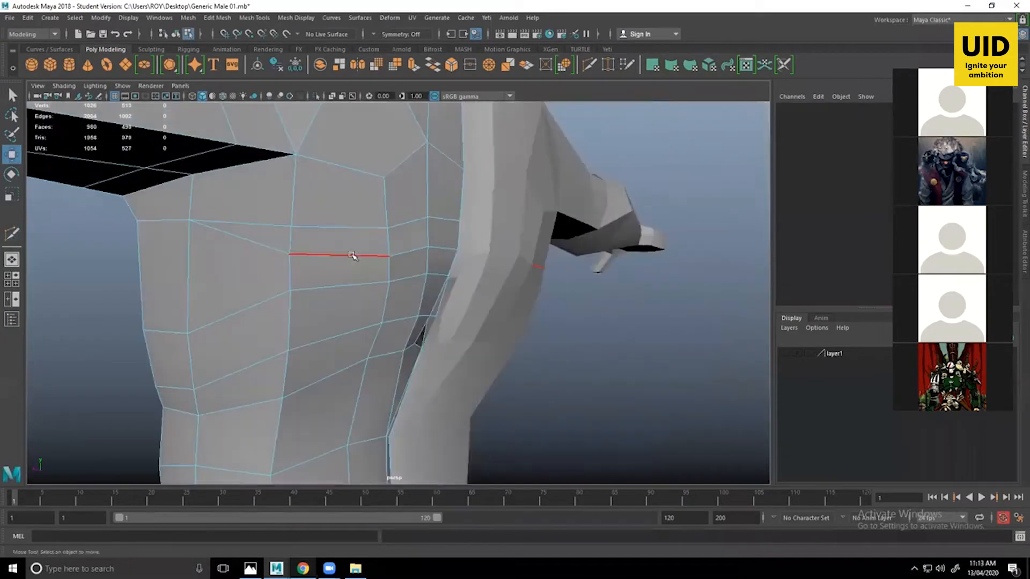
{"action": "left_click", "coordinate": [322, 252]}
{"action": "key", "text": "Delete"}
Raise the middle vertex on the side of the rib cage below the armpit slightly to even out the edge flow.
{"action": "left_click_drag", "start_coordinate": [360, 400], "coordinate": [307, 342], "text": "alt"}
{"action": "right_click_drag", "start_coordinate": [308, 331], "coordinate": [257, 266]}
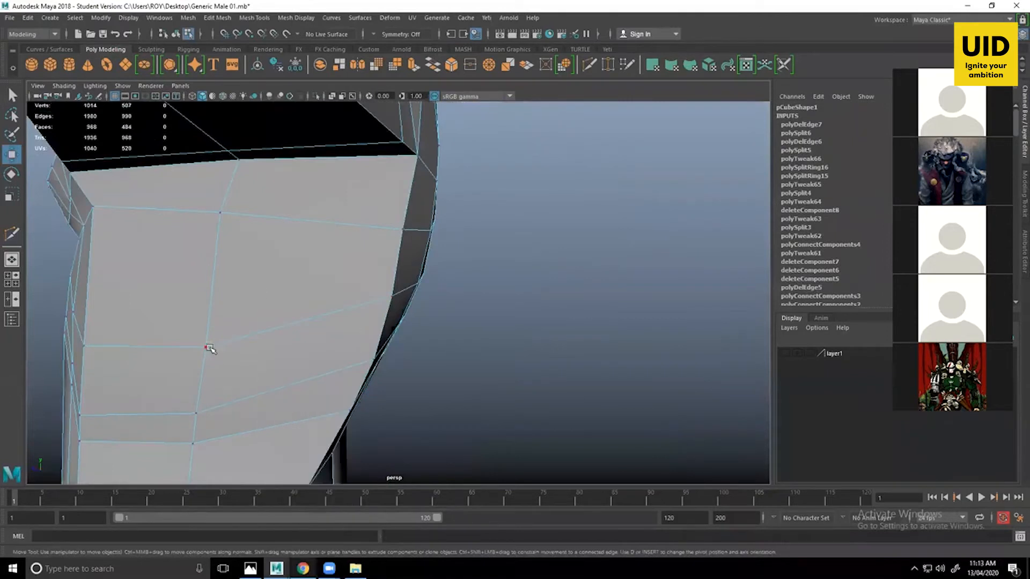
{"action": "left_click", "coordinate": [206, 347]}
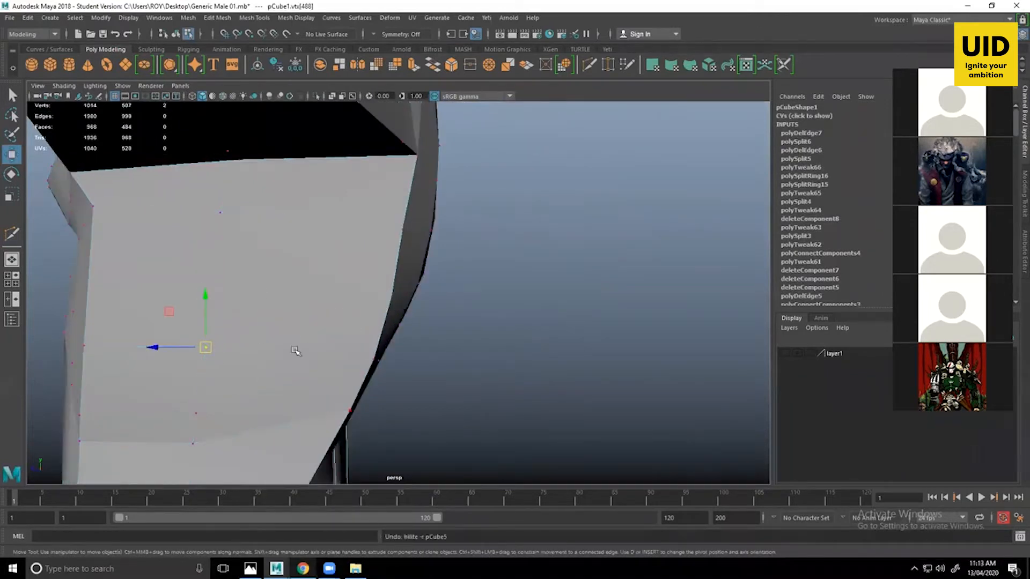
{"action": "left_click_drag", "start_coordinate": [206, 303], "coordinate": [206, 288]}
{"action": "right_click_drag", "start_coordinate": [373, 341], "coordinate": [145, 282], "text": "alt"}
{"action": "left_click_drag", "start_coordinate": [466, 316], "coordinate": [361, 329], "text": "alt"}
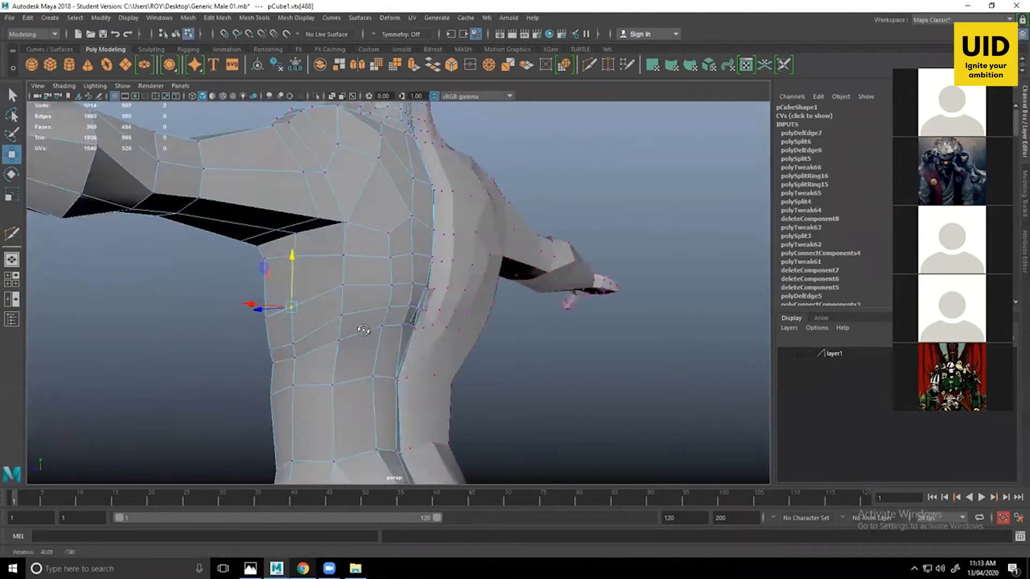
Select the lower rib-cage row of back vertices up to the spine and move it along the reference's back outline in side view.
{"action": "left_click_drag", "start_coordinate": [509, 314], "coordinate": [414, 379], "text": "alt"}
{"action": "right_click_drag", "start_coordinate": [411, 377], "coordinate": [363, 321], "text": "alt"}
{"action": "middle_click_drag", "start_coordinate": [363, 322], "coordinate": [325, 269], "text": "alt"}
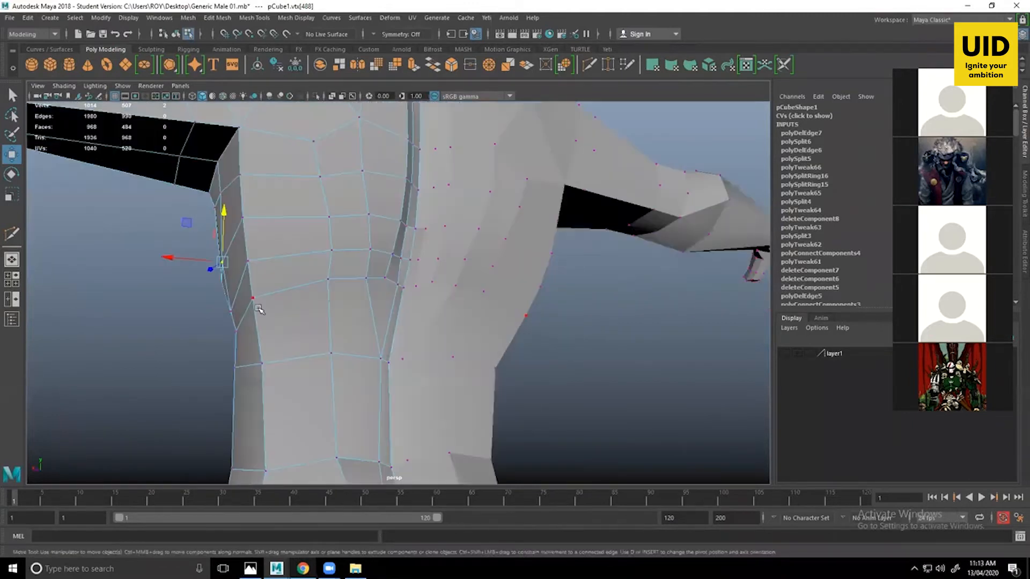
{"action": "mouse_move", "coordinate": [253, 297]}
{"action": "left_mouse_down", "text": "alt"}
{"action": "mouse_move", "coordinate": [256, 283]}
{"action": "mouse_move", "coordinate": [248, 297]}
{"action": "left_mouse_up", "text": "alt"}
{"action": "left_click", "coordinate": [242, 296], "text": "shift"}
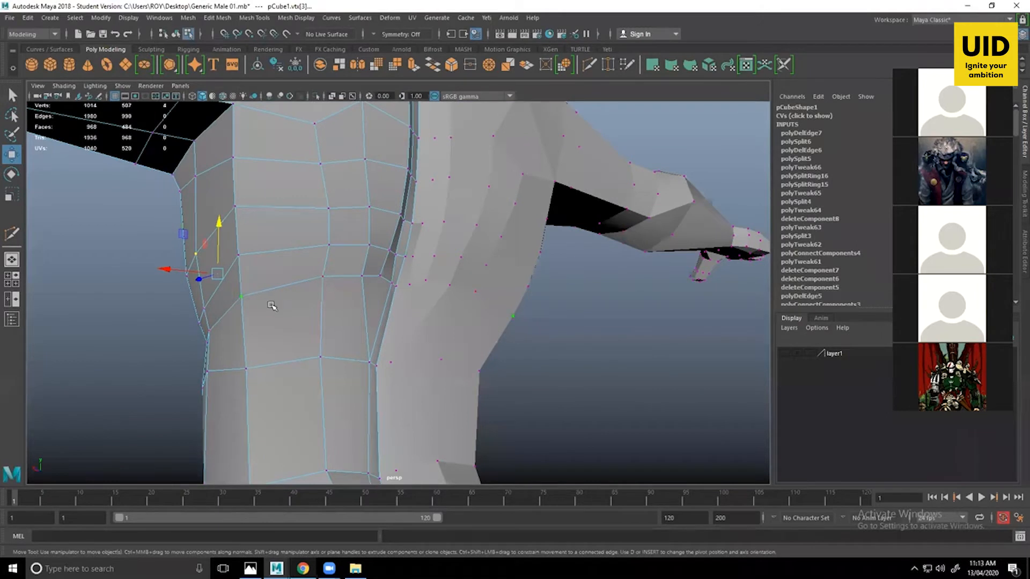
{"action": "left_click", "coordinate": [323, 276], "text": "shift"}
{"action": "left_click", "coordinate": [362, 277], "text": "shift"}
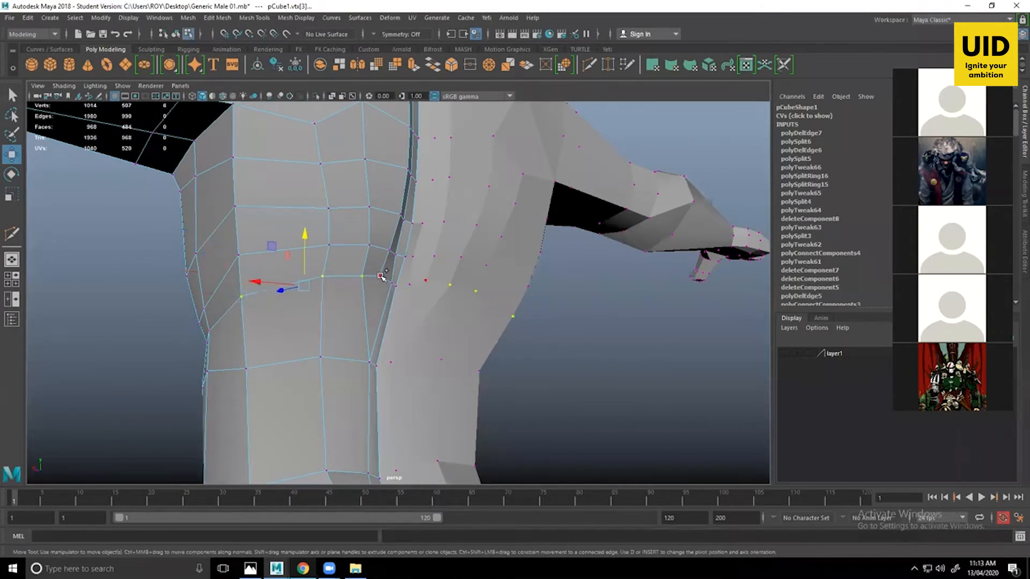
{"action": "left_click", "coordinate": [380, 275], "text": "shift"}
{"action": "left_click", "coordinate": [398, 284], "text": "shift"}
{"action": "left_click", "coordinate": [398, 285], "text": "shift"}
{"action": "left_click_drag", "start_coordinate": [398, 286], "coordinate": [477, 357], "text": "alt"}
{"action": "key", "text": "space"}
{"action": "key", "text": "space"}
{"action": "right_click_drag", "start_coordinate": [454, 228], "coordinate": [449, 203], "text": "alt"}
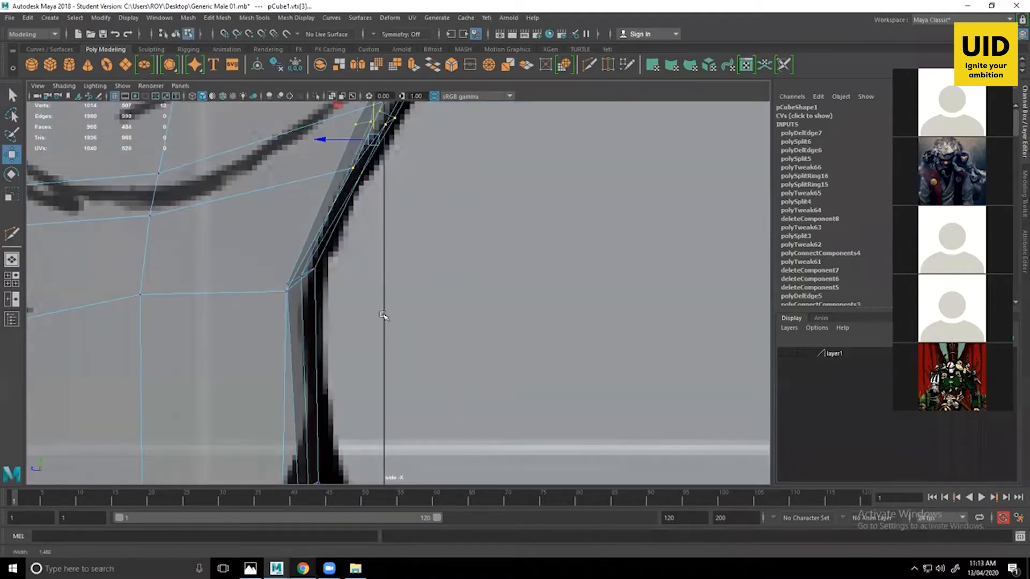
{"action": "middle_click_drag", "start_coordinate": [354, 143], "coordinate": [383, 315], "text": "alt"}
{"action": "scroll", "coordinate": [383, 315], "scroll_direction": "up", "scroll_amount": 1}
{"action": "left_click_drag", "start_coordinate": [369, 272], "coordinate": [347, 314]}
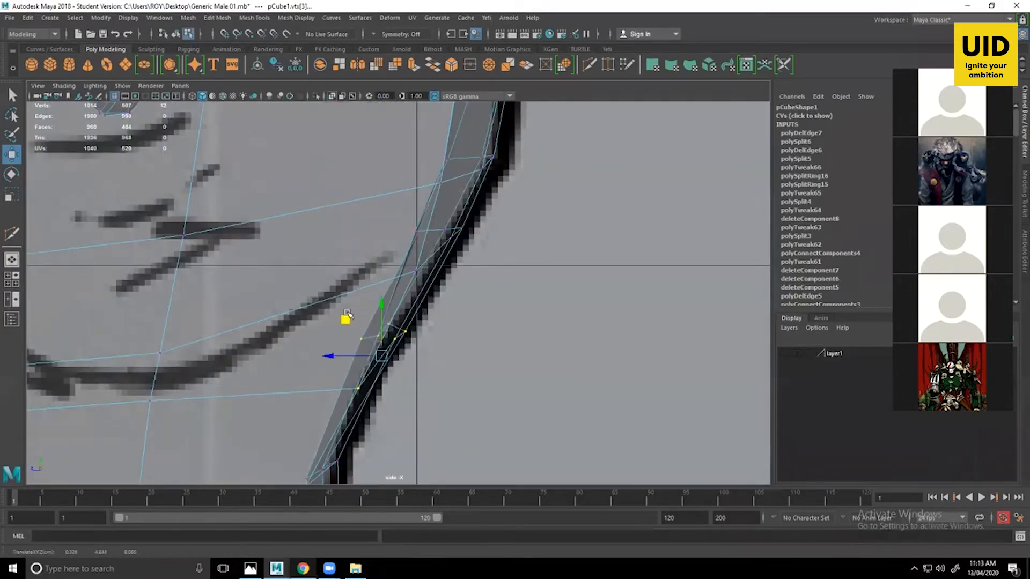
Lower the vertex at the middle of the lower rib-cage row and shift the row's front vertex slightly backward in side view.
{"action": "left_click_drag", "start_coordinate": [150, 380], "coordinate": [161, 417]}
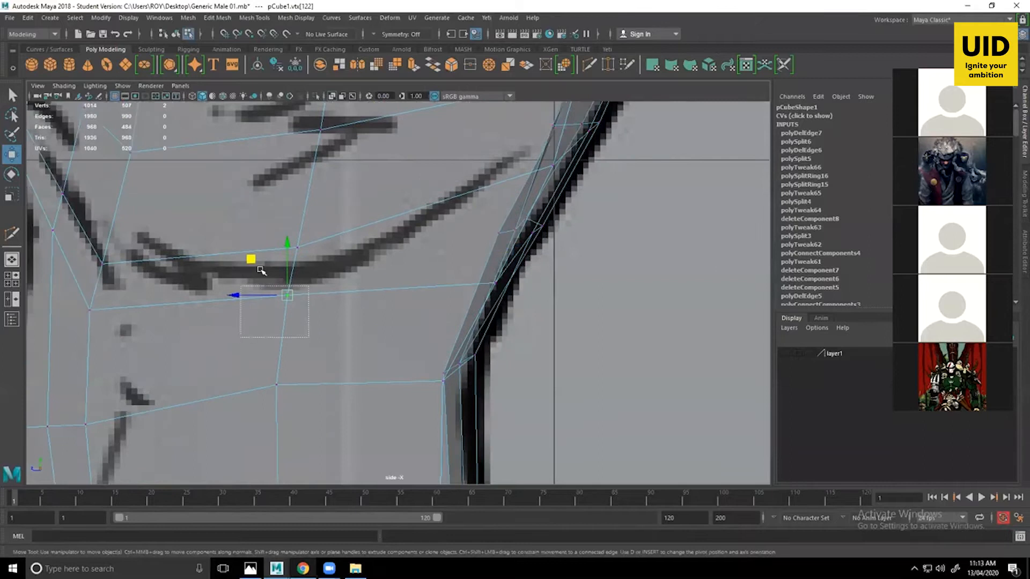
{"action": "left_click_drag", "start_coordinate": [288, 263], "coordinate": [287, 289]}
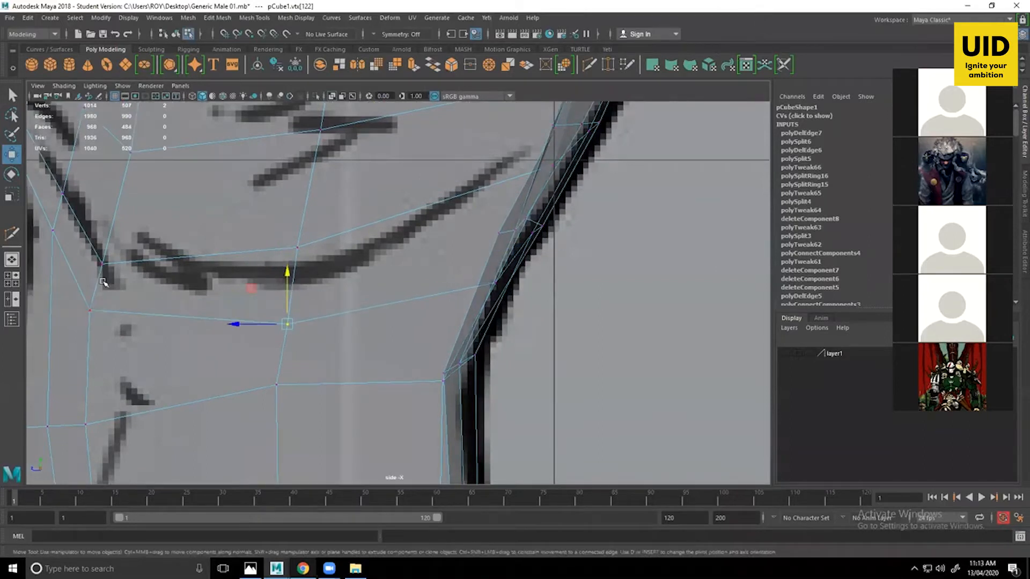
{"action": "left_click", "coordinate": [87, 310]}
{"action": "left_click_drag", "start_coordinate": [62, 313], "coordinate": [70, 312]}
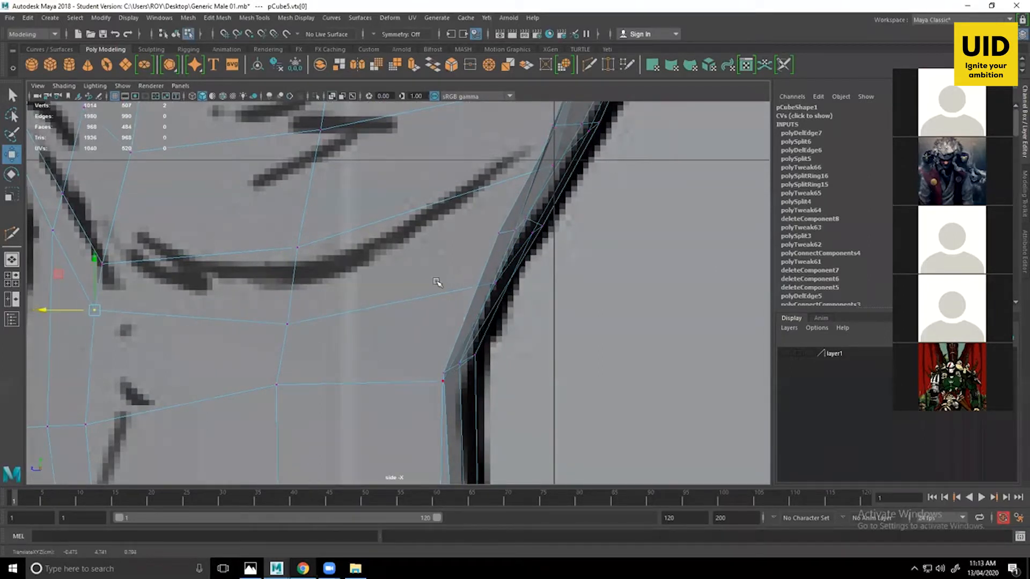
Inspect the reshaped torso in perspective and side view, leave vertex editing and clear the selection.
{"action": "key", "text": "space"}
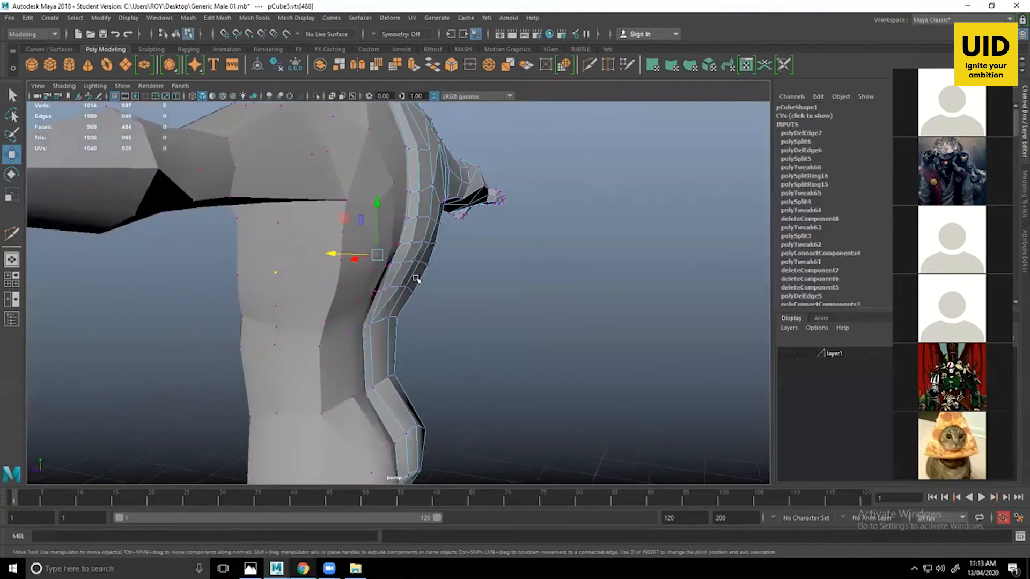
{"action": "key", "text": "space"}
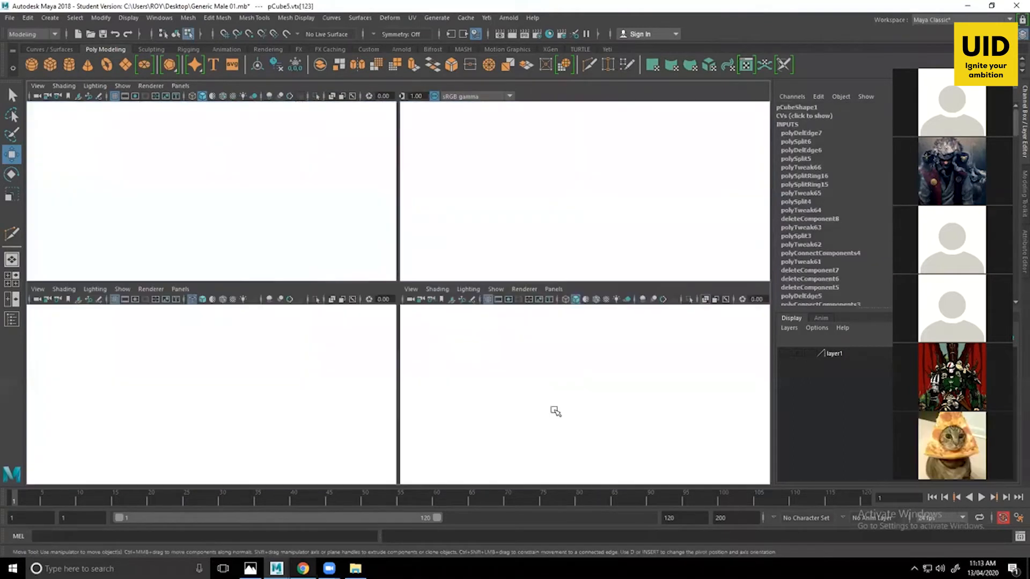
{"action": "key", "text": "space"}
{"action": "right_click_drag", "start_coordinate": [412, 260], "coordinate": [360, 259]}
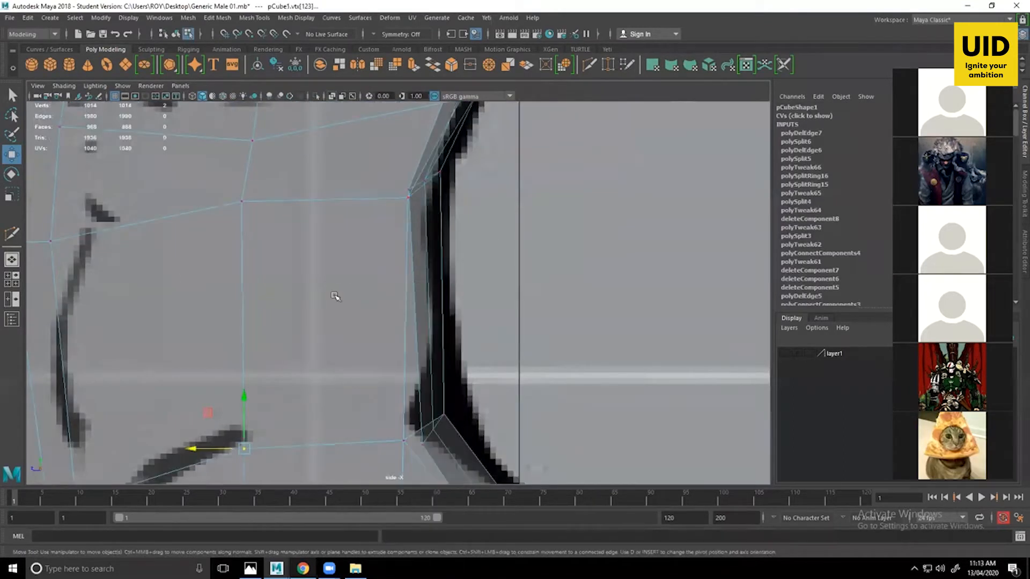
{"action": "key", "text": "space"}
{"action": "key", "text": "space"}
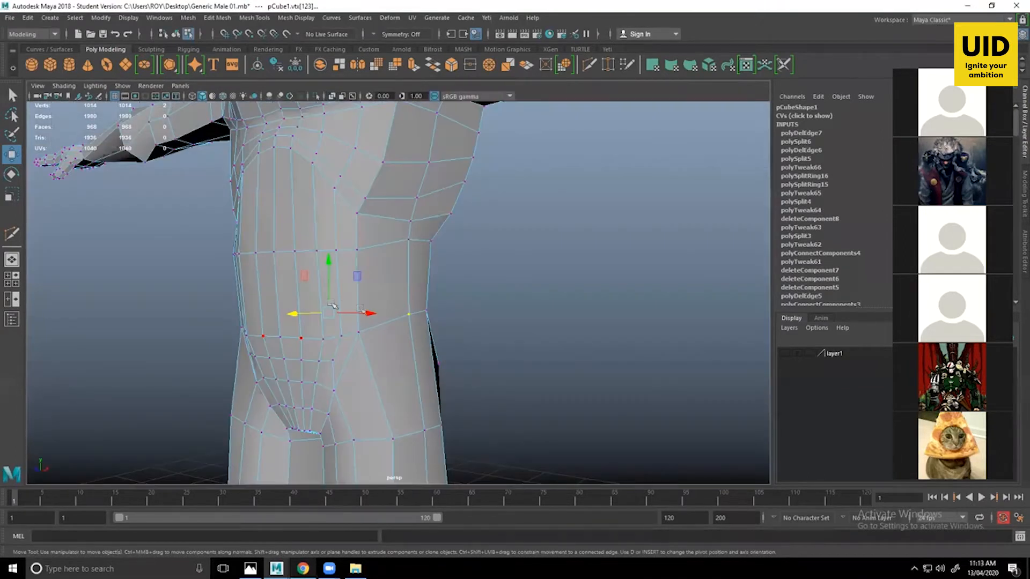
{"action": "left_click_drag", "start_coordinate": [360, 309], "coordinate": [397, 304], "text": "alt"}
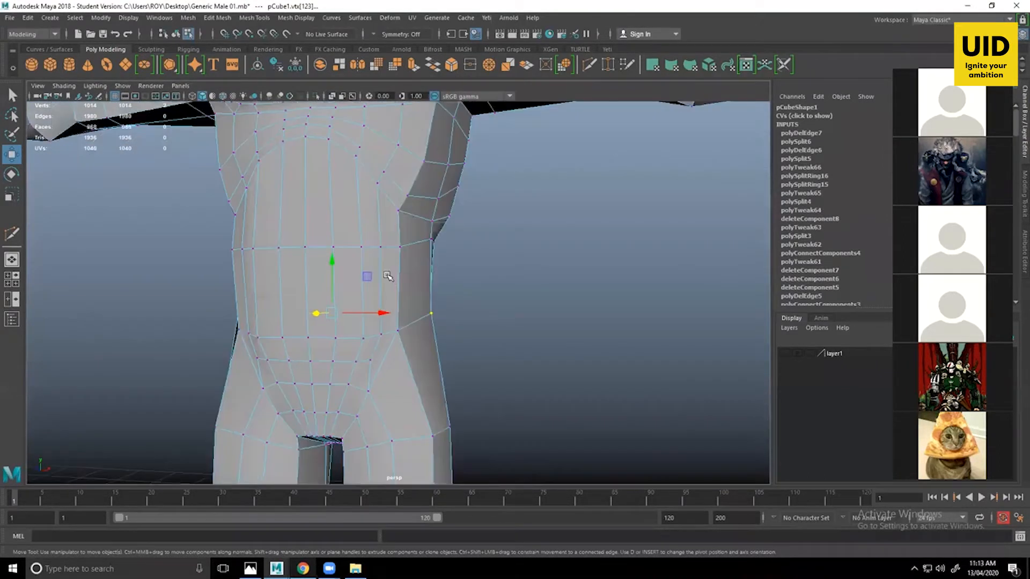
{"action": "right_click_drag", "start_coordinate": [386, 260], "coordinate": [425, 242]}
{"action": "middle_click_drag", "start_coordinate": [405, 242], "coordinate": [422, 368], "text": "alt"}
{"action": "left_click_drag", "start_coordinate": [531, 343], "coordinate": [541, 342], "text": "alt"}
{"action": "left_click", "coordinate": [536, 322]}
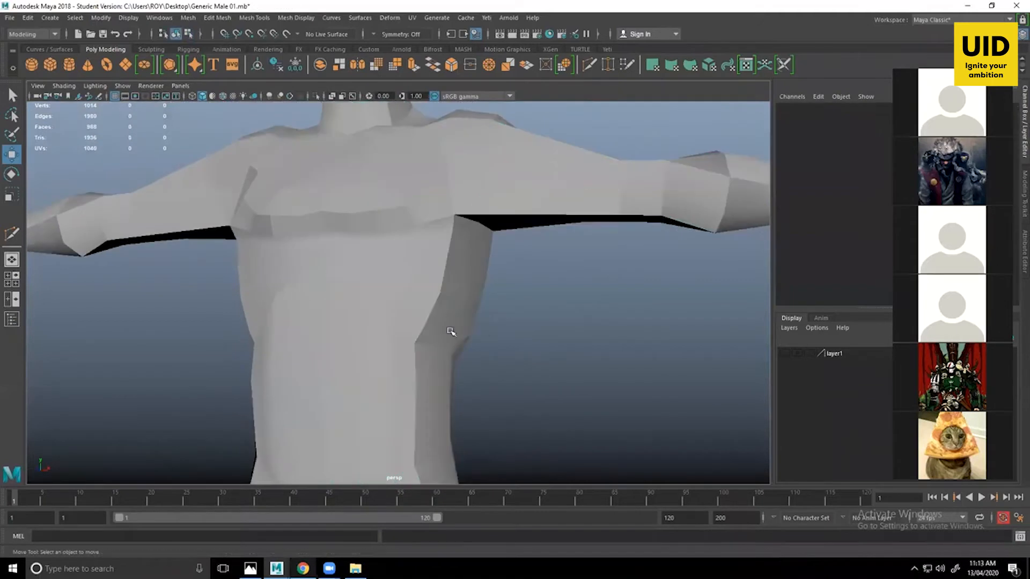
Select the front vertex on the side of the rib cage below the armpit and move it slightly forward in side view.
{"action": "left_click", "coordinate": [438, 296]}
{"action": "right_click_drag", "start_coordinate": [438, 297], "coordinate": [476, 345], "text": "alt"}
{"action": "left_click_drag", "start_coordinate": [475, 348], "coordinate": [333, 286], "text": "alt"}
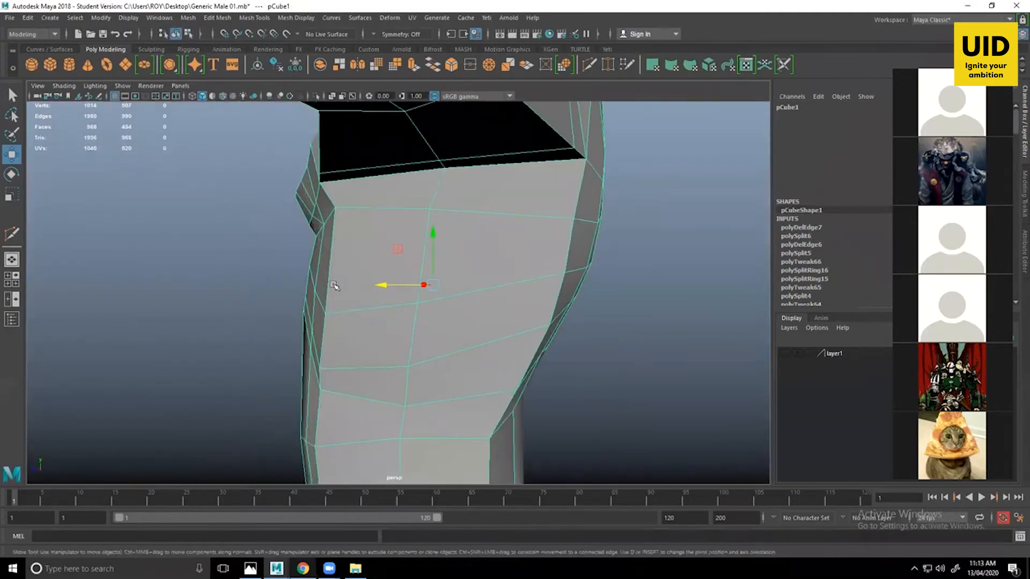
{"action": "right_click_drag", "start_coordinate": [333, 261], "coordinate": [287, 259]}
{"action": "left_click", "coordinate": [326, 313]}
{"action": "key", "text": "space"}
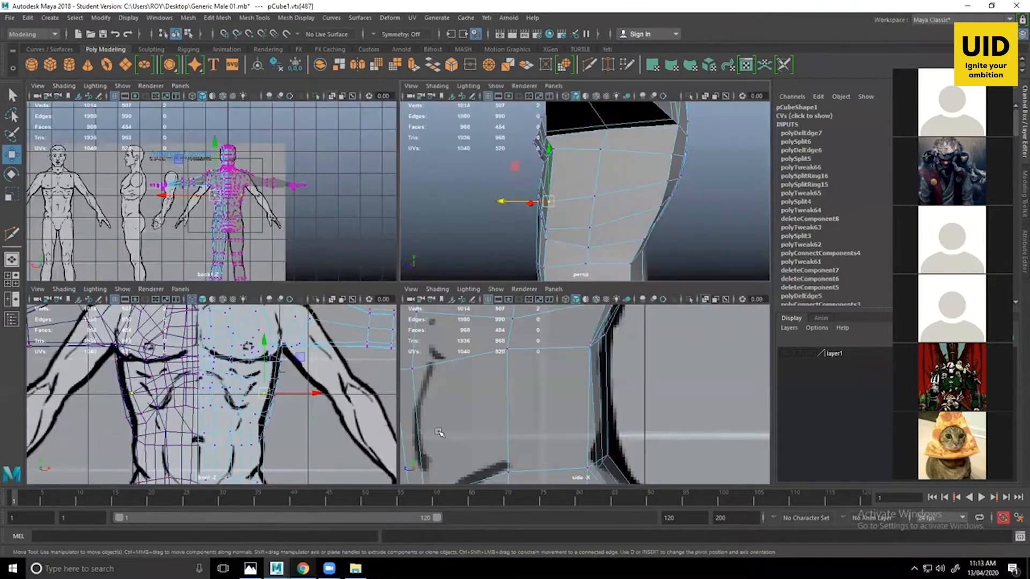
{"action": "key", "text": "space"}
{"action": "key", "text": "f"}
{"action": "middle_click_drag", "start_coordinate": [397, 289], "coordinate": [436, 352], "text": "alt"}
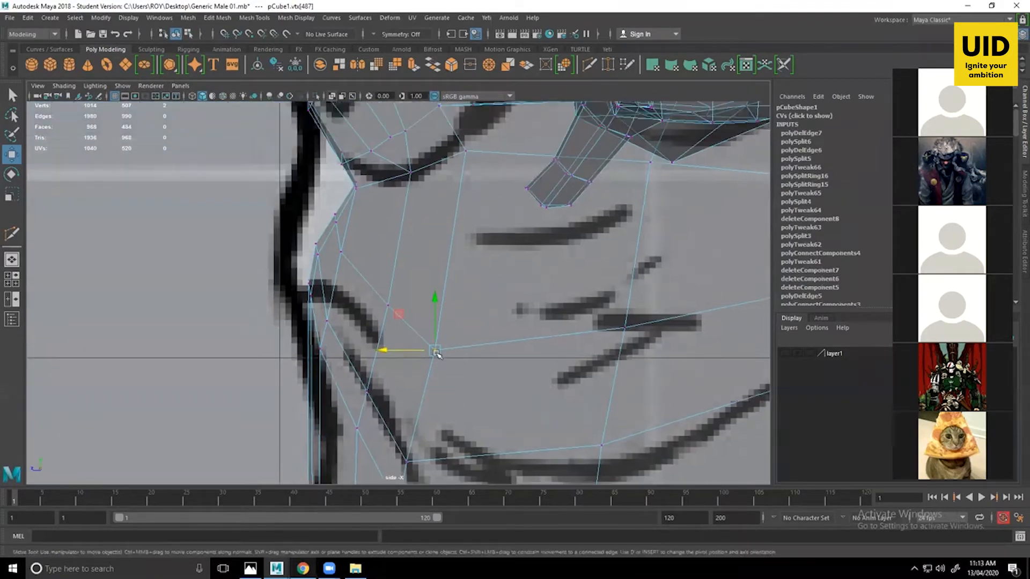
{"action": "left_click_drag", "start_coordinate": [408, 349], "coordinate": [392, 348]}
Move the neighbouring vertex in front of it forward and nudge the rib-cage side vertex slightly further forward.
{"action": "left_click", "coordinate": [388, 306]}
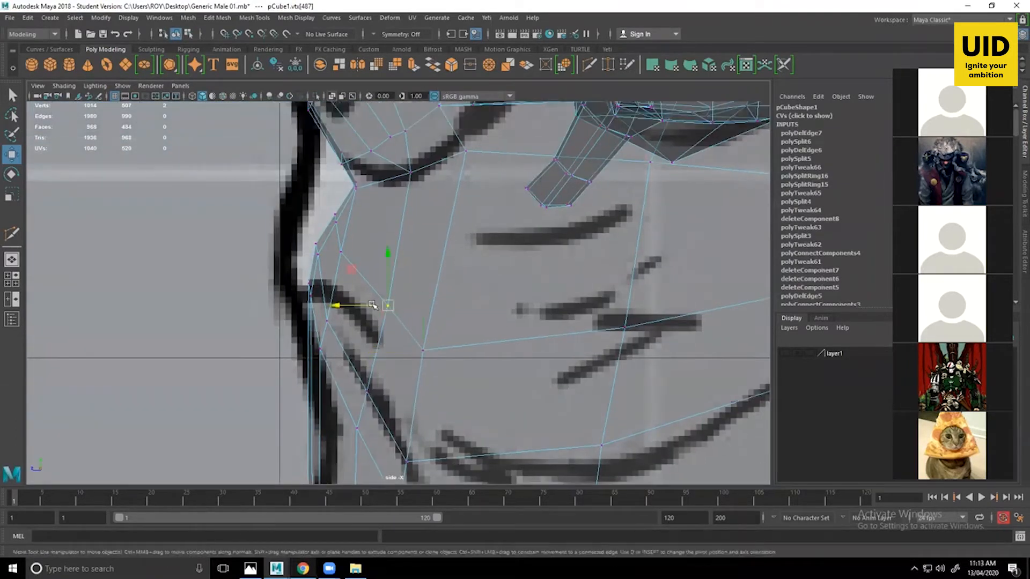
{"action": "left_click_drag", "start_coordinate": [356, 305], "coordinate": [341, 305]}
{"action": "left_click", "coordinate": [423, 350]}
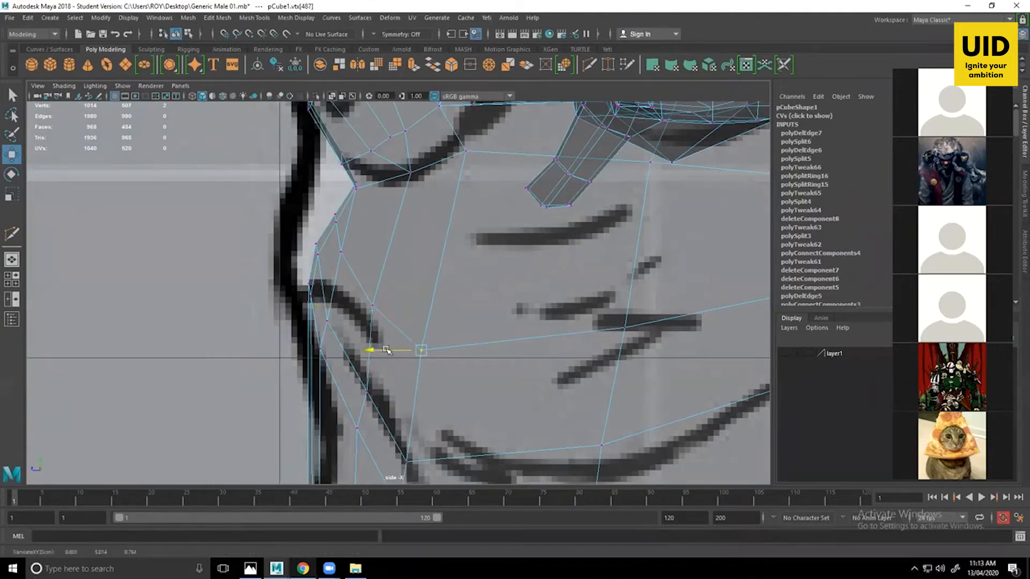
{"action": "left_click_drag", "start_coordinate": [393, 350], "coordinate": [389, 350]}
Restart vertex editing on the body, select the front vertex on the lower rib-cage line and nudge it slightly forward in side view.
{"action": "key", "text": "F8"}
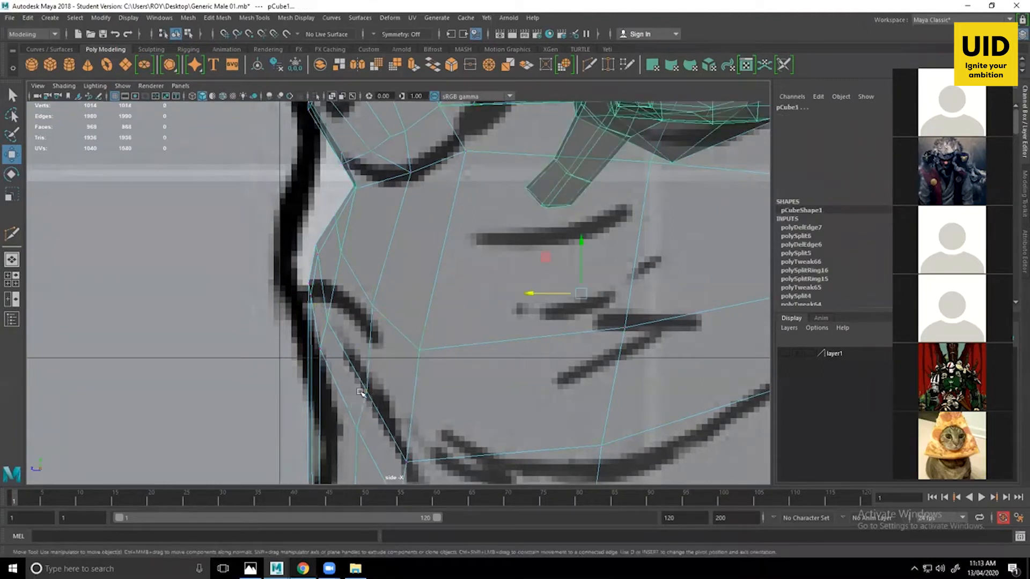
{"action": "right_click", "coordinate": [361, 259]}
{"action": "right_click_drag", "start_coordinate": [307, 267], "coordinate": [308, 264]}
{"action": "left_click", "coordinate": [366, 390]}
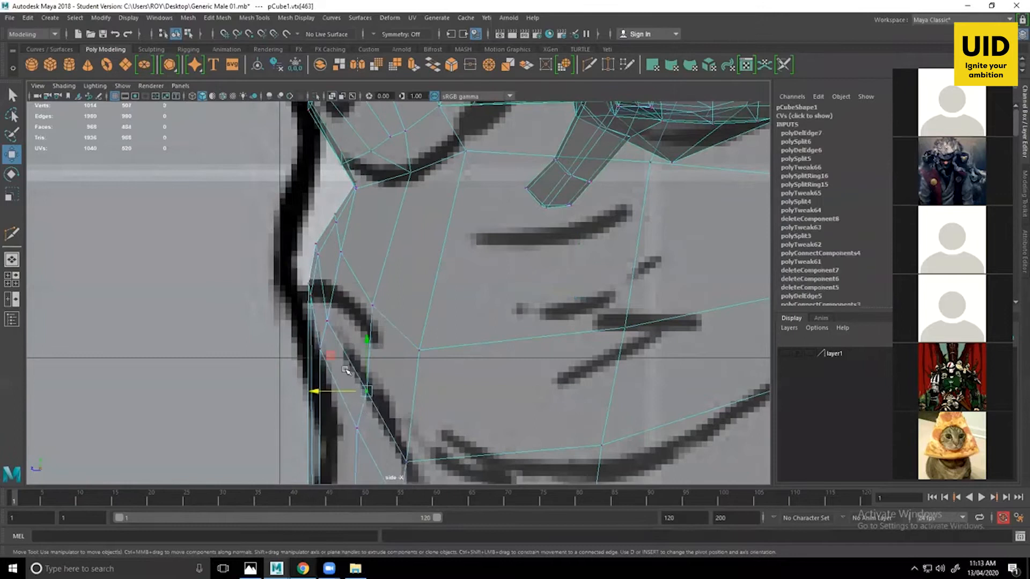
{"action": "left_click_drag", "start_coordinate": [331, 391], "coordinate": [325, 391]}
Select the front abdomen vertices just below the pectoral and adjust their profile slightly in side view.
{"action": "middle_click_drag", "start_coordinate": [322, 392], "coordinate": [326, 472], "text": "alt"}
{"action": "left_click_drag", "start_coordinate": [329, 295], "coordinate": [354, 324]}
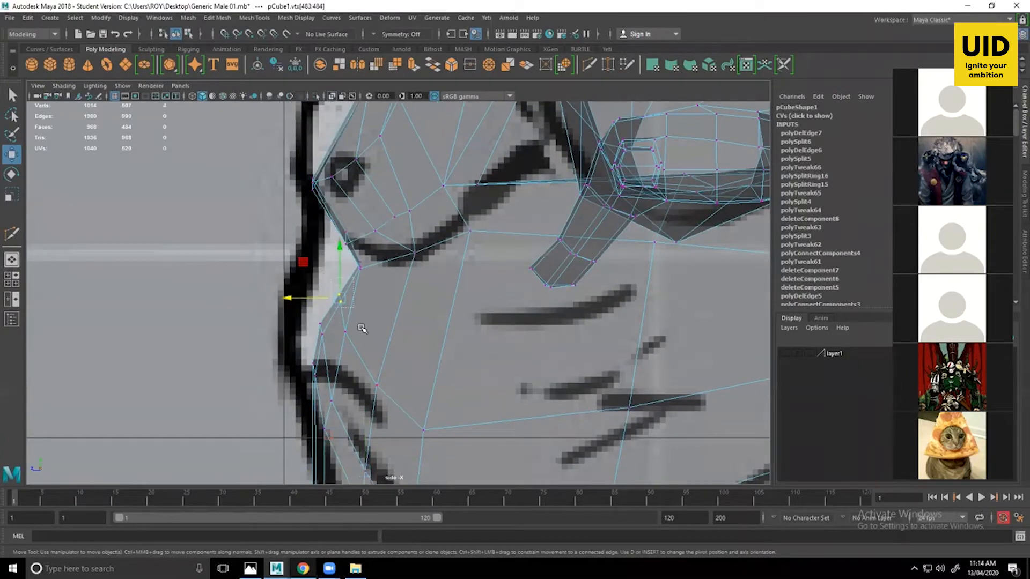
{"action": "left_click", "coordinate": [319, 316], "text": "shift"}
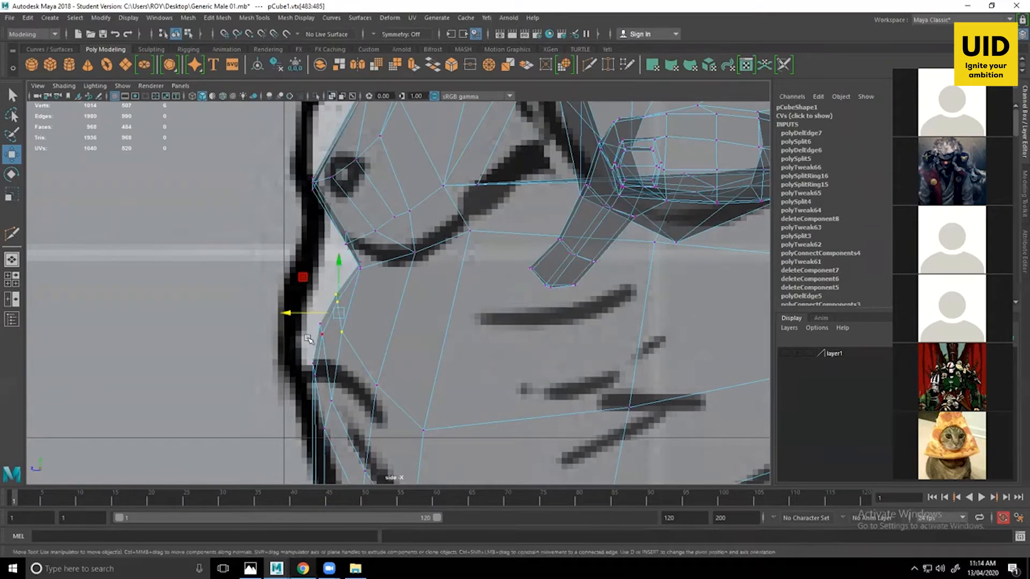
{"action": "left_click_drag", "start_coordinate": [294, 322], "coordinate": [328, 339]}
{"action": "middle_click_drag", "start_coordinate": [514, 315], "coordinate": [465, 327], "text": "alt"}
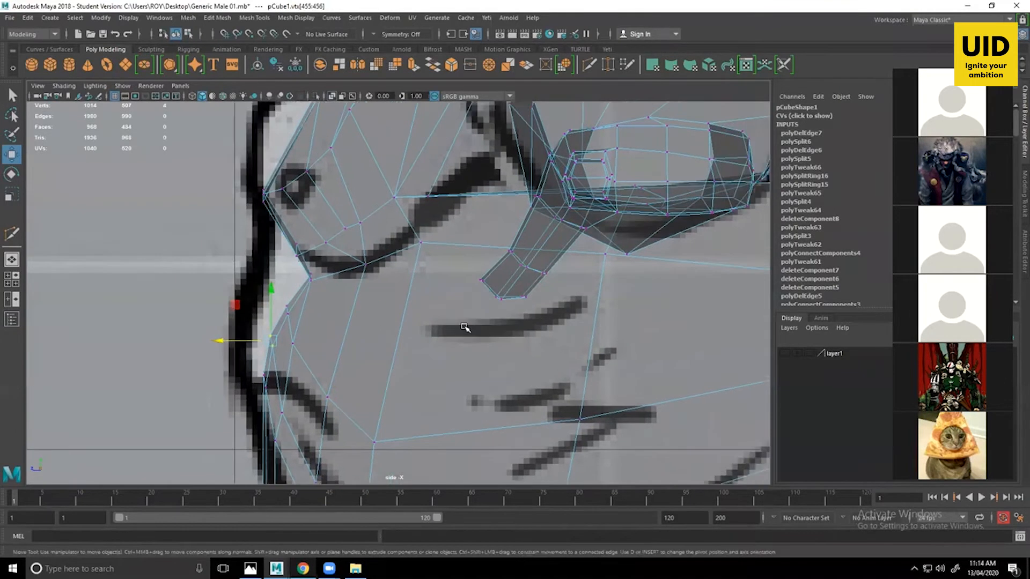
Move the rib-cage side vertex up and slightly backward, and raise its rear neighbour a little in side view.
{"action": "middle_click_drag", "start_coordinate": [368, 447], "coordinate": [368, 378], "text": "alt"}
{"action": "left_click", "coordinate": [383, 364]}
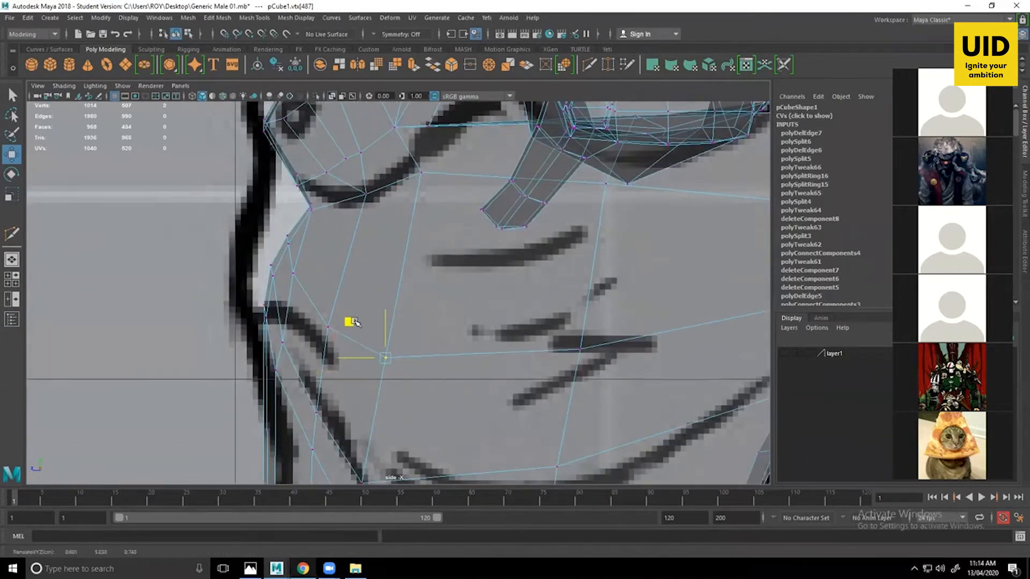
{"action": "middle_click_drag", "start_coordinate": [356, 328], "coordinate": [260, 217], "text": "alt"}
{"action": "left_click", "coordinate": [537, 244]}
{"action": "middle_click_drag", "start_coordinate": [502, 269], "coordinate": [494, 306], "text": "alt"}
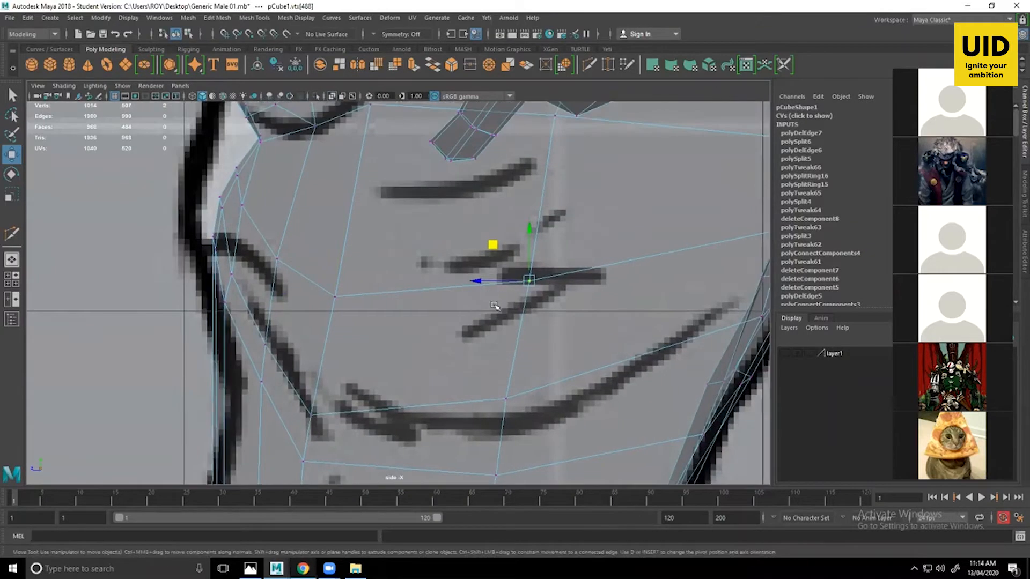
Shift the two mid-side vertices at the lower rib cage slightly forward, followed by the waist vertex below them.
{"action": "middle_click_drag", "start_coordinate": [545, 465], "coordinate": [504, 430], "text": "alt"}
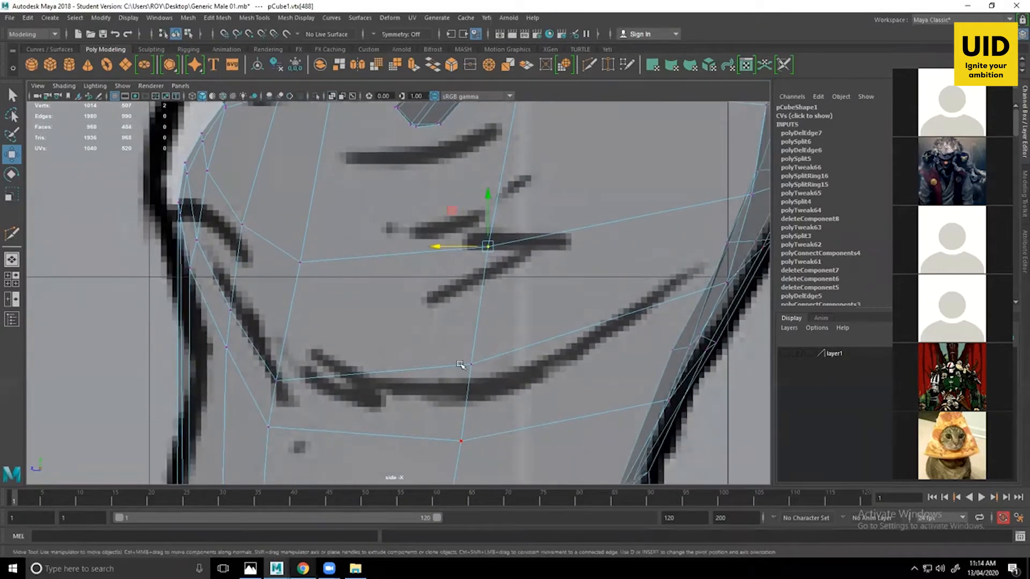
{"action": "middle_click_drag", "start_coordinate": [461, 365], "coordinate": [460, 296], "text": "alt"}
{"action": "left_click_drag", "start_coordinate": [515, 271], "coordinate": [431, 404]}
{"action": "left_click_drag", "start_coordinate": [435, 333], "coordinate": [427, 333]}
{"action": "middle_click_drag", "start_coordinate": [467, 418], "coordinate": [466, 349], "text": "alt"}
{"action": "mouse_move", "coordinate": [468, 343]}
{"action": "left_mouse_down"}
{"action": "mouse_move", "coordinate": [408, 421]}
{"action": "mouse_move", "coordinate": [448, 343]}
{"action": "left_mouse_up"}
{"action": "middle_click_drag", "start_coordinate": [476, 343], "coordinate": [455, 342], "text": "alt"}
Check the torso in perspective, select the vertex on the pectoral's lower front edge and nudge it slightly in depth in side view.
{"action": "scroll", "coordinate": [410, 328], "scroll_direction": "down", "scroll_amount": 5}
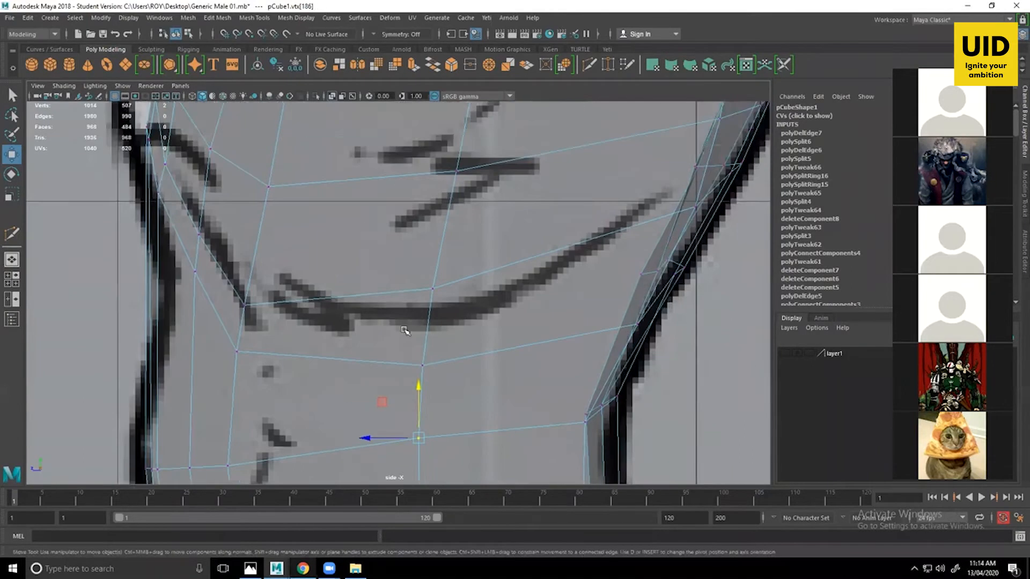
{"action": "key", "text": "space"}
{"action": "key", "text": "space"}
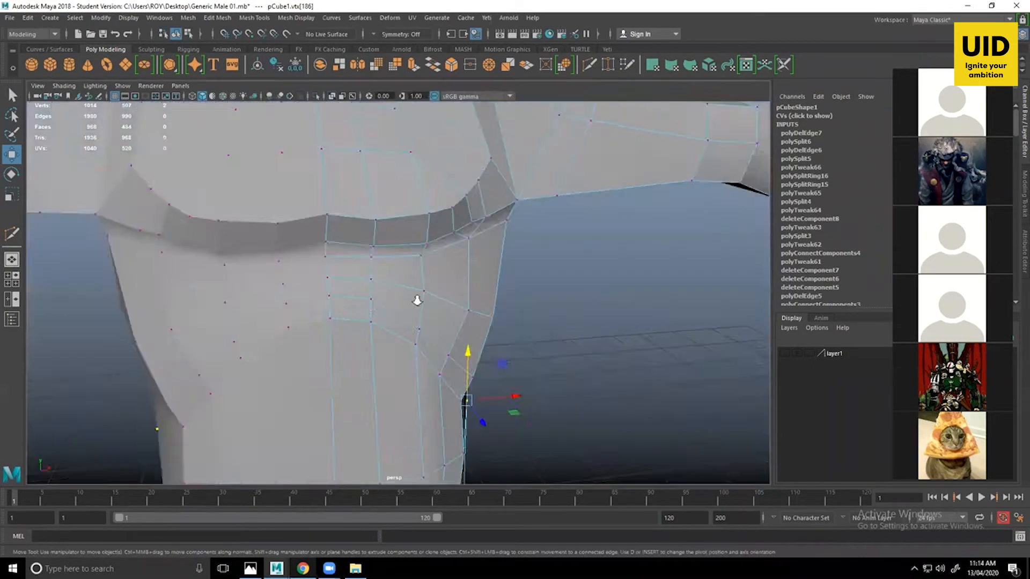
{"action": "scroll", "coordinate": [416, 299], "scroll_direction": "down", "scroll_amount": 3}
{"action": "scroll", "coordinate": [467, 258], "scroll_direction": "up", "scroll_amount": 3}
{"action": "left_click_drag", "start_coordinate": [432, 290], "coordinate": [327, 286], "text": "alt"}
{"action": "left_click", "coordinate": [286, 251]}
{"action": "key", "text": "space"}
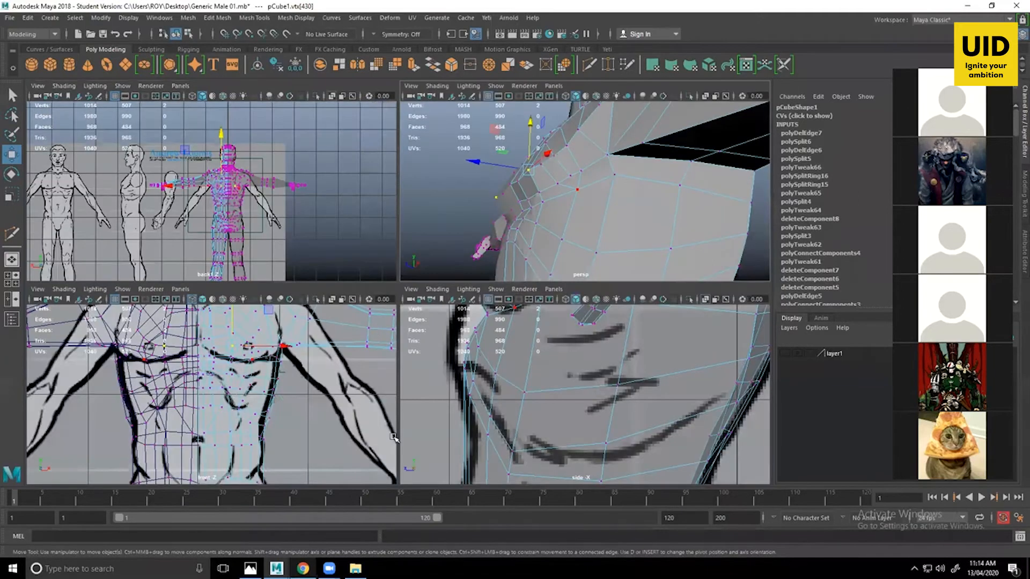
{"action": "key", "text": "space"}
{"action": "scroll", "coordinate": [211, 307], "scroll_direction": "up", "scroll_amount": 3}
{"action": "scroll", "coordinate": [279, 408], "scroll_direction": "up", "scroll_amount": 5}
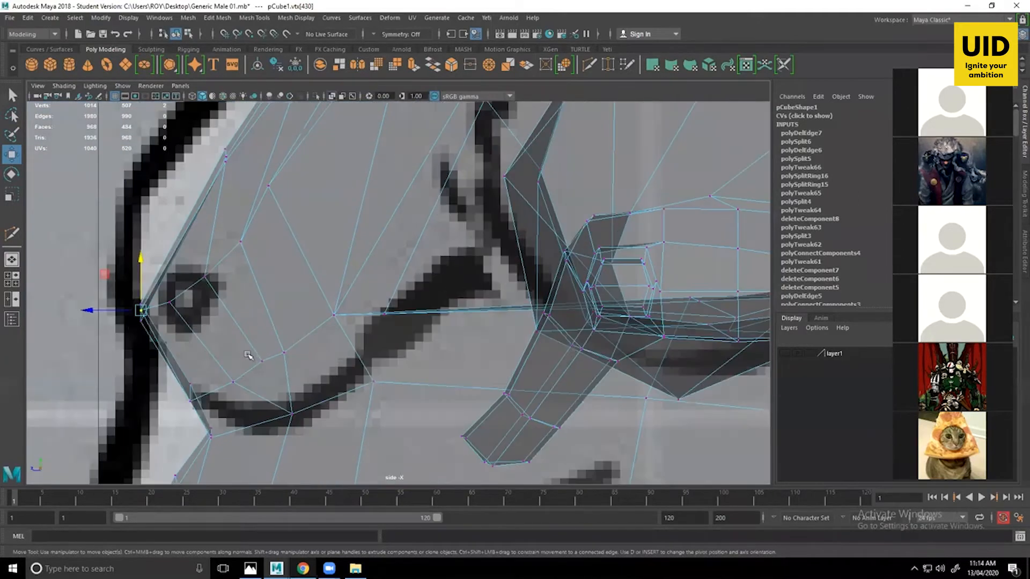
{"action": "left_click_drag", "start_coordinate": [214, 327], "coordinate": [211, 328]}
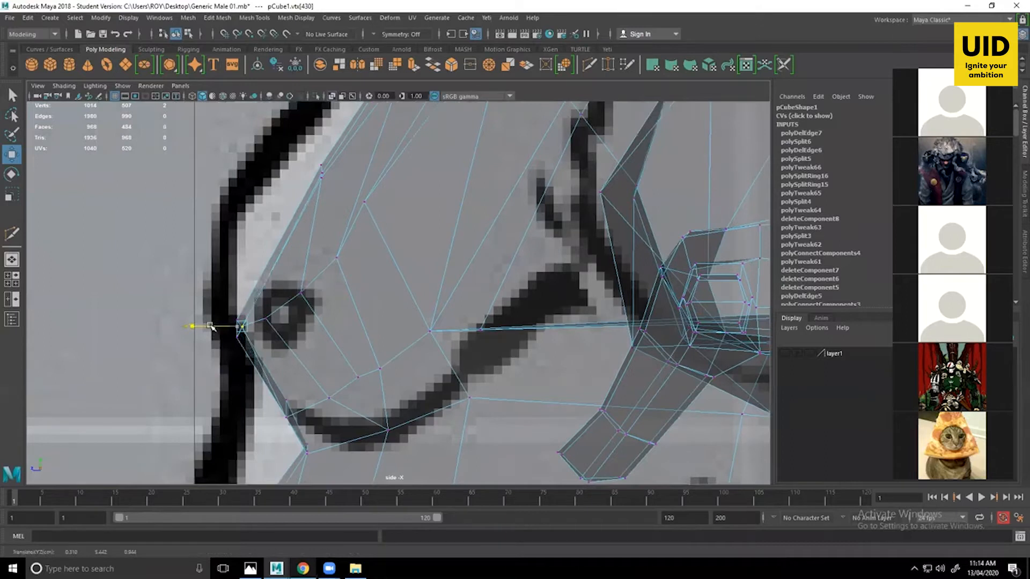
In perspective, select the two vertices on the pectoral's outer lower edge and move them slightly to smooth its curve.
{"action": "key", "text": "space"}
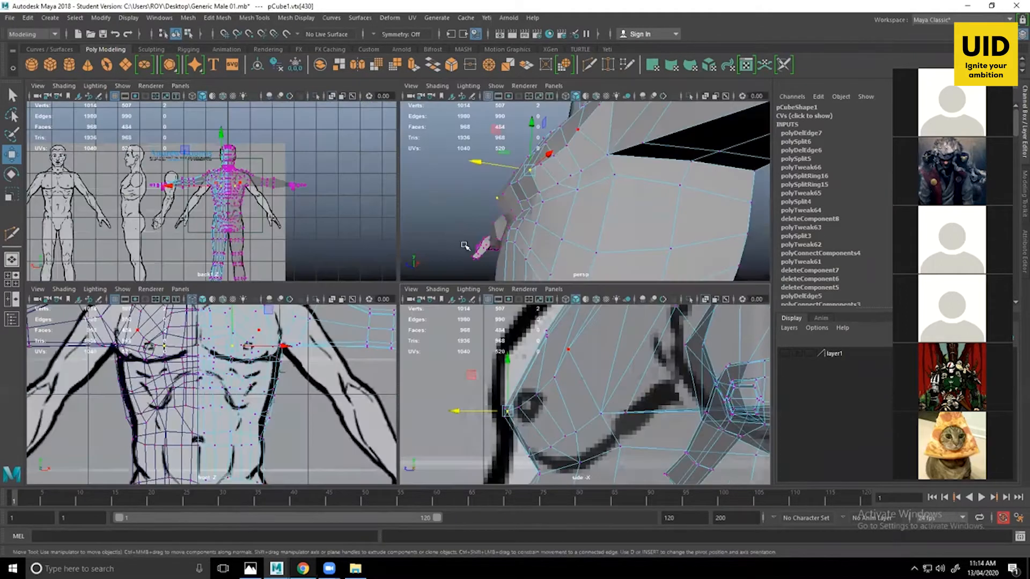
{"action": "key", "text": "space"}
{"action": "right_click_drag", "start_coordinate": [444, 203], "coordinate": [470, 184]}
{"action": "right_click_drag", "start_coordinate": [567, 364], "coordinate": [446, 268], "text": "alt"}
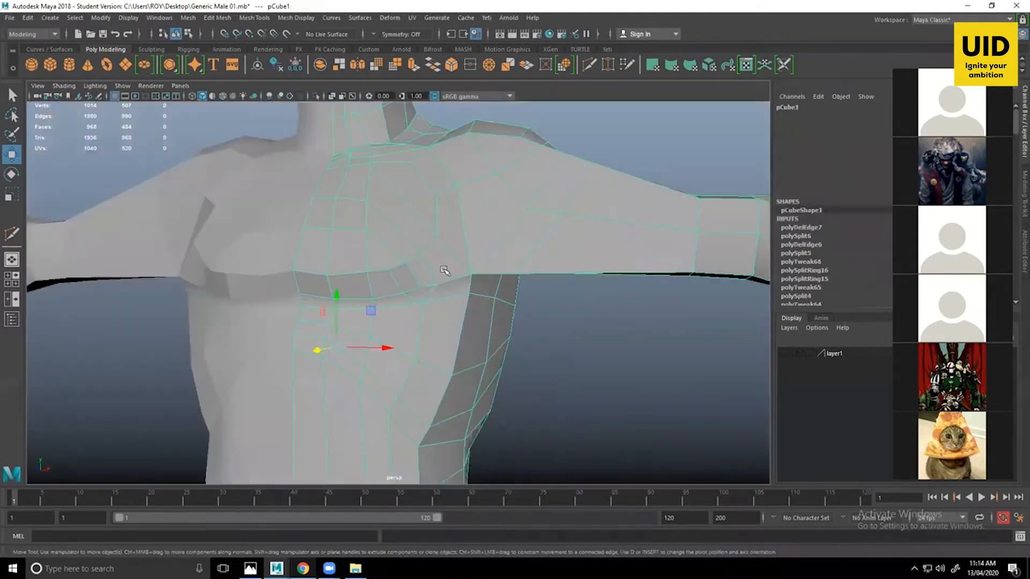
{"action": "left_click_drag", "start_coordinate": [429, 281], "coordinate": [425, 230], "text": "alt"}
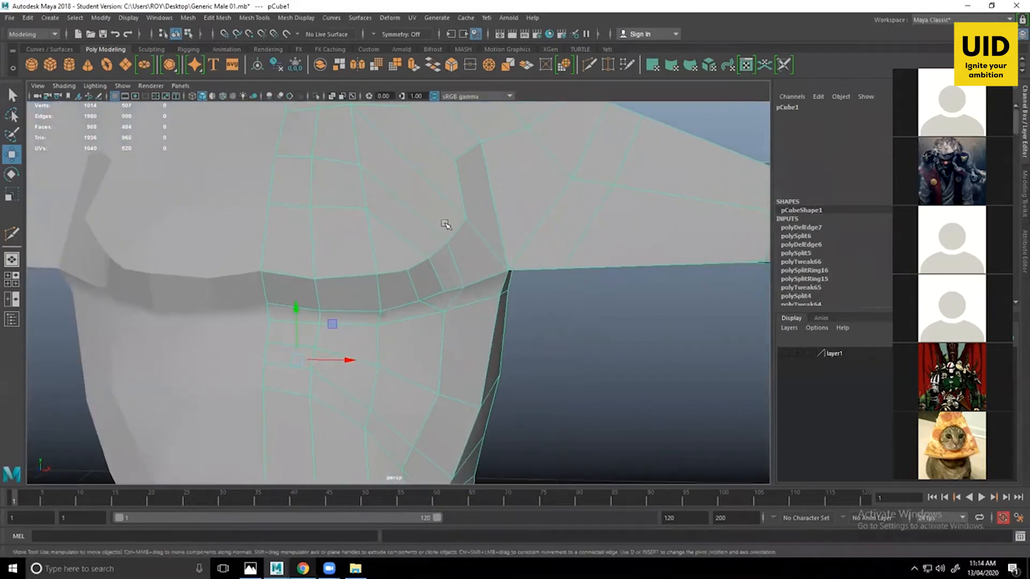
{"action": "right_click_drag", "start_coordinate": [444, 223], "coordinate": [398, 224]}
{"action": "scroll", "coordinate": [449, 268], "scroll_direction": "up", "scroll_amount": 1}
{"action": "left_click", "coordinate": [453, 230]}
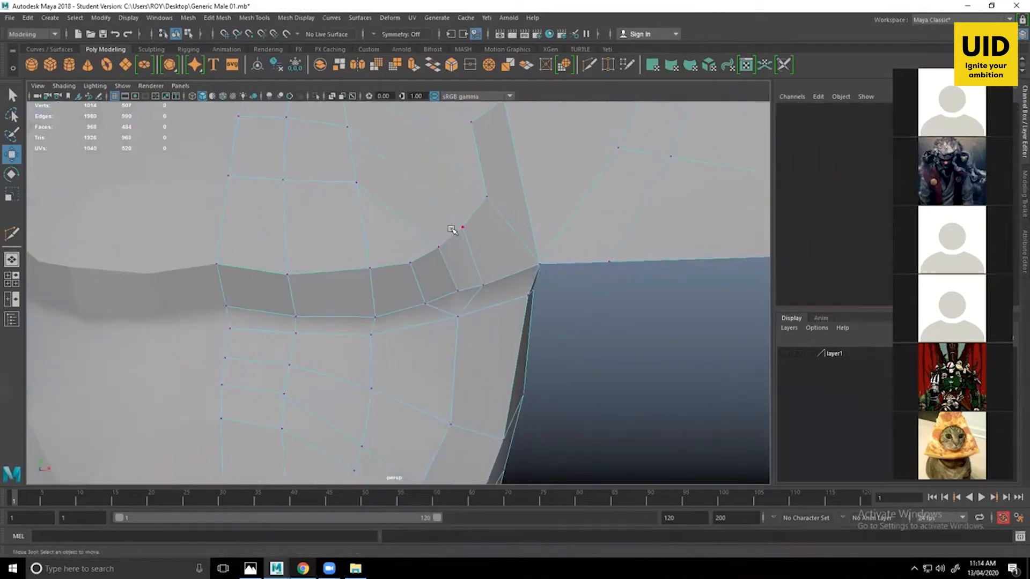
{"action": "left_click", "coordinate": [448, 250]}
{"action": "left_click_drag", "start_coordinate": [475, 211], "coordinate": [491, 199]}
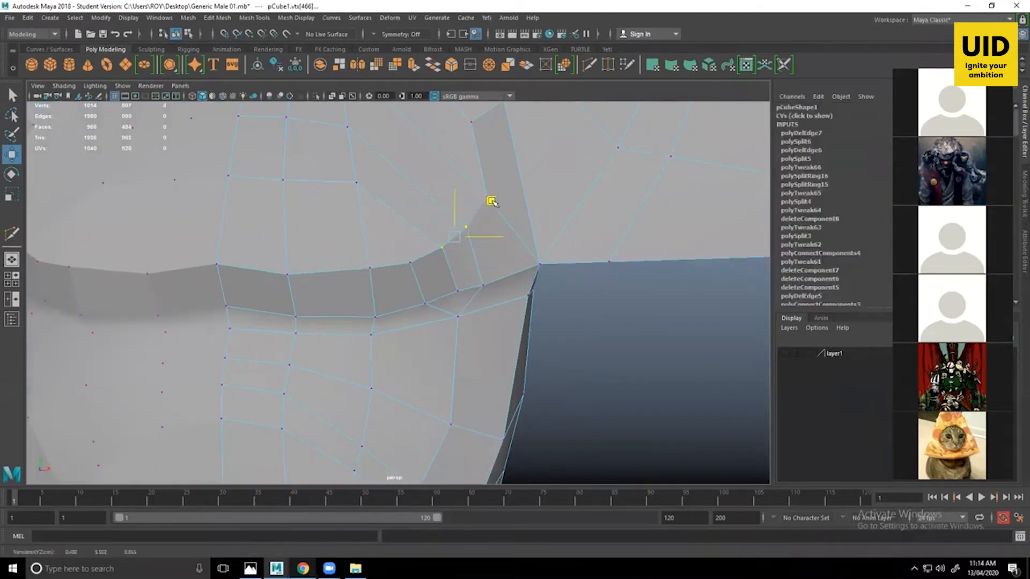
Adjust the crease vertex beneath the pectoral's outer corner and select its neighbour toward the armpit.
{"action": "left_click", "coordinate": [470, 304]}
{"action": "left_click", "coordinate": [454, 294]}
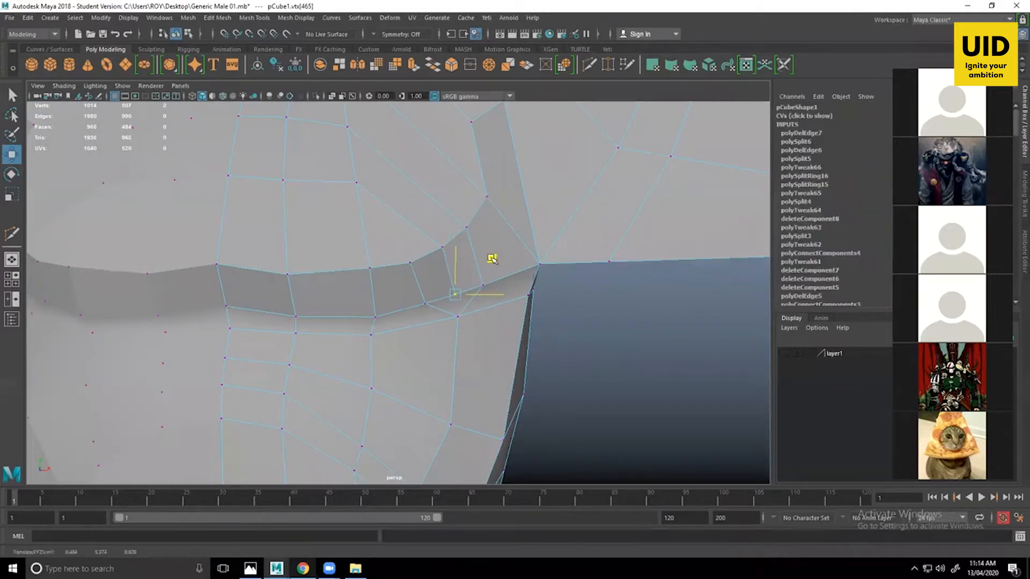
{"action": "left_click", "coordinate": [485, 284]}
Raise the front corner vertex of the armpit slightly.
{"action": "left_click", "coordinate": [539, 263]}
{"action": "left_click_drag", "start_coordinate": [539, 264], "coordinate": [582, 257], "text": "alt"}
{"action": "left_click_drag", "start_coordinate": [536, 220], "coordinate": [538, 214]}
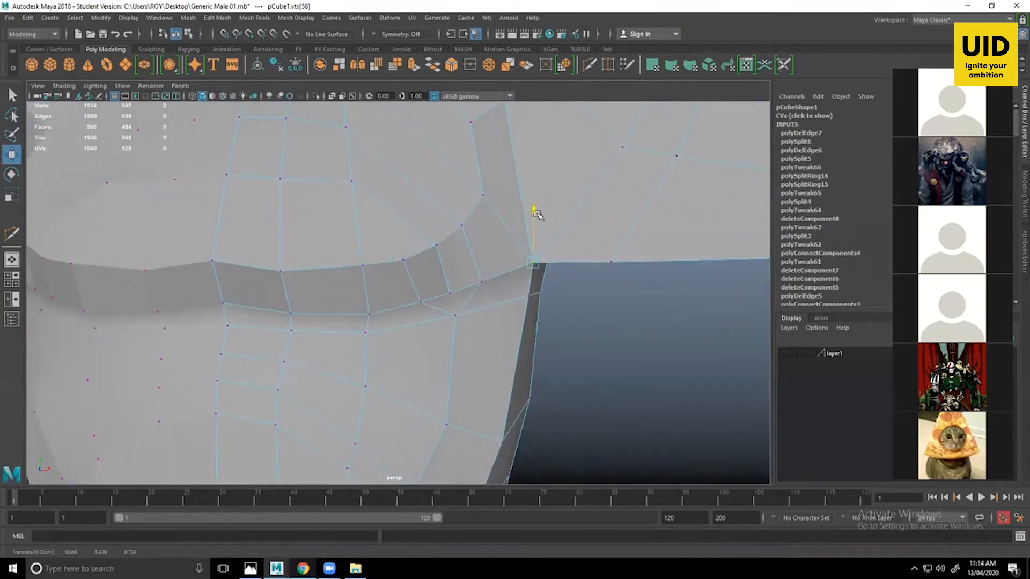
Select the side vertex just below the armpit and shift it slightly sideways.
{"action": "left_click_drag", "start_coordinate": [616, 315], "coordinate": [542, 320], "text": "alt"}
{"action": "right_click_drag", "start_coordinate": [566, 324], "coordinate": [497, 309], "text": "alt"}
{"action": "left_click", "coordinate": [473, 291]}
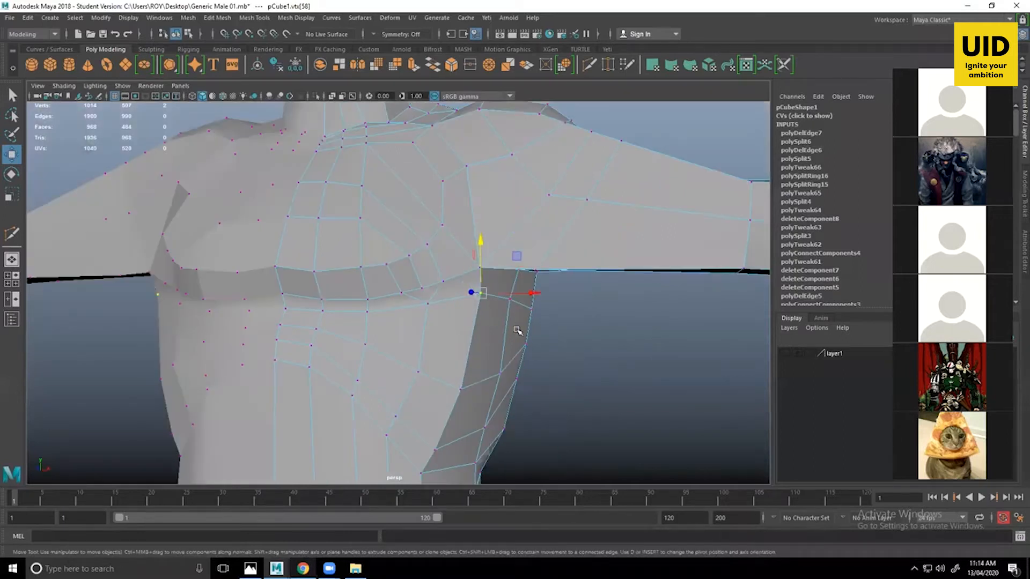
{"action": "mouse_move", "coordinate": [519, 331]}
{"action": "left_mouse_down", "text": "alt"}
{"action": "mouse_move", "coordinate": [460, 323]}
{"action": "mouse_move", "coordinate": [447, 299]}
{"action": "mouse_move", "coordinate": [452, 315]}
{"action": "mouse_move", "coordinate": [408, 290]}
{"action": "mouse_move", "coordinate": [411, 279]}
{"action": "mouse_move", "coordinate": [487, 292]}
{"action": "mouse_move", "coordinate": [531, 321]}
{"action": "left_mouse_up", "text": "alt"}
{"action": "right_click_drag", "start_coordinate": [472, 338], "coordinate": [513, 363], "text": "alt"}
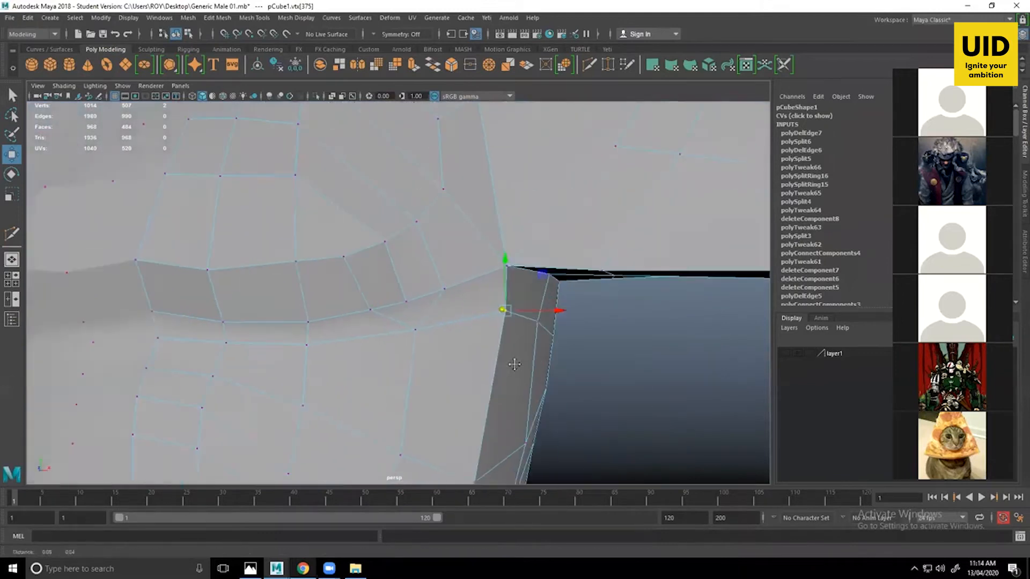
{"action": "right_click_drag", "start_coordinate": [639, 412], "coordinate": [496, 356], "text": "alt"}
{"action": "left_click_drag", "start_coordinate": [496, 333], "coordinate": [513, 310], "text": "alt"}
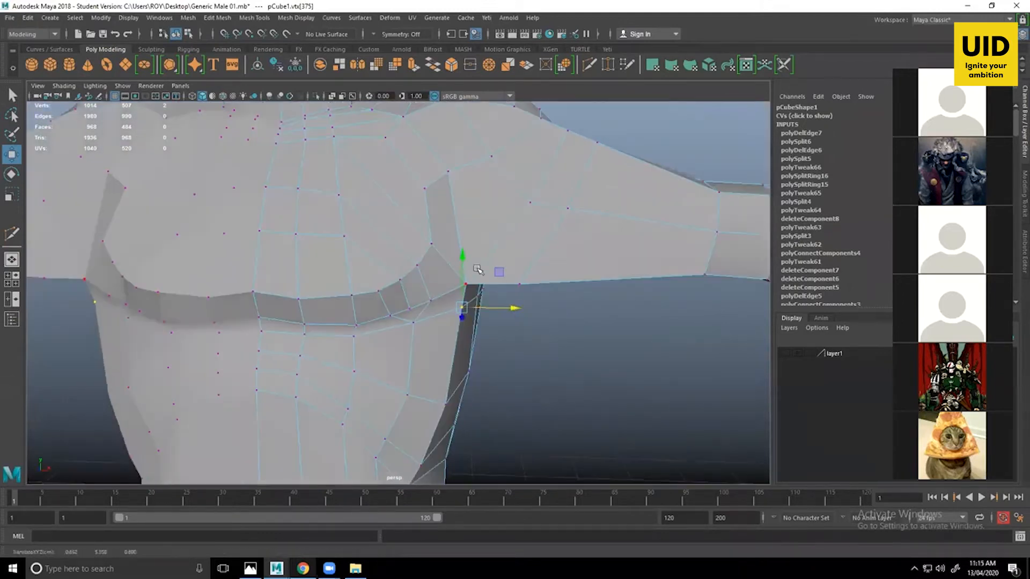
Reposition the crease vertex under the pectoral closest to the armpit slightly in the front plane.
{"action": "scroll", "coordinate": [481, 353], "scroll_direction": "down", "scroll_amount": 5}
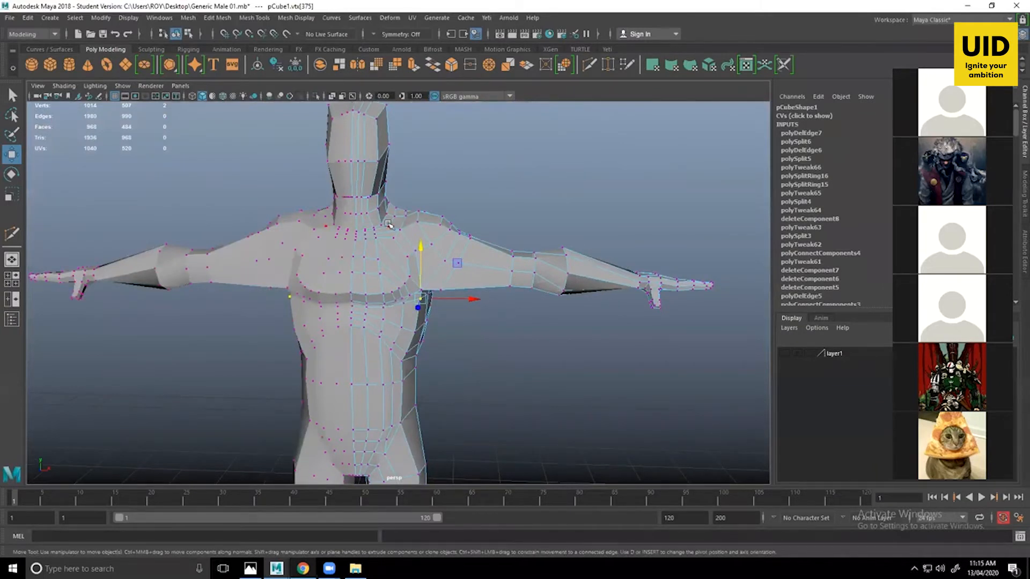
{"action": "right_click_drag", "start_coordinate": [428, 261], "coordinate": [595, 376], "text": "alt"}
{"action": "left_click_drag", "start_coordinate": [496, 271], "coordinate": [454, 262], "text": "alt"}
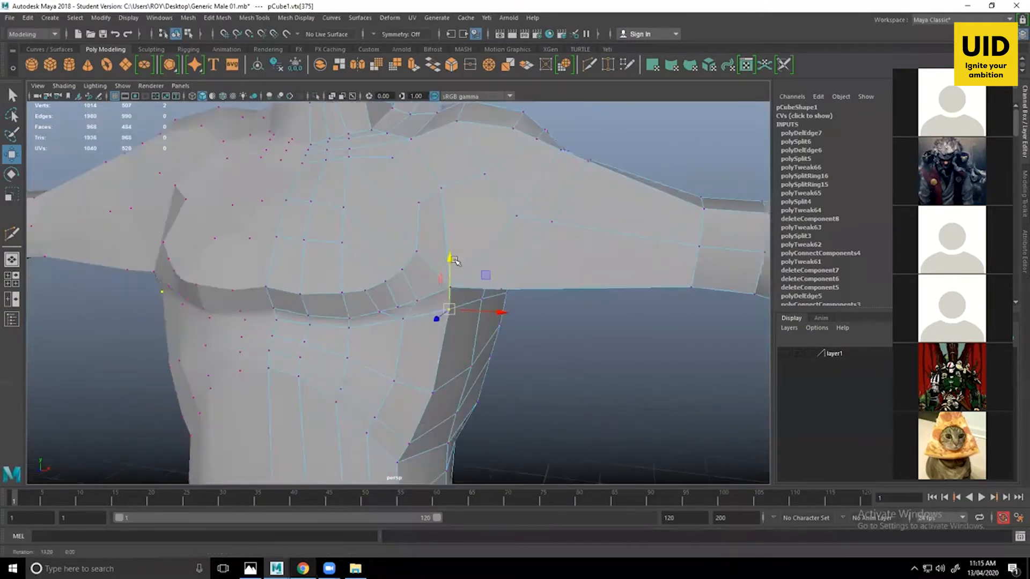
{"action": "right_click_drag", "start_coordinate": [493, 318], "coordinate": [553, 355], "text": "alt"}
{"action": "left_click_drag", "start_coordinate": [506, 356], "coordinate": [476, 337], "text": "alt"}
{"action": "left_click", "coordinate": [387, 299]}
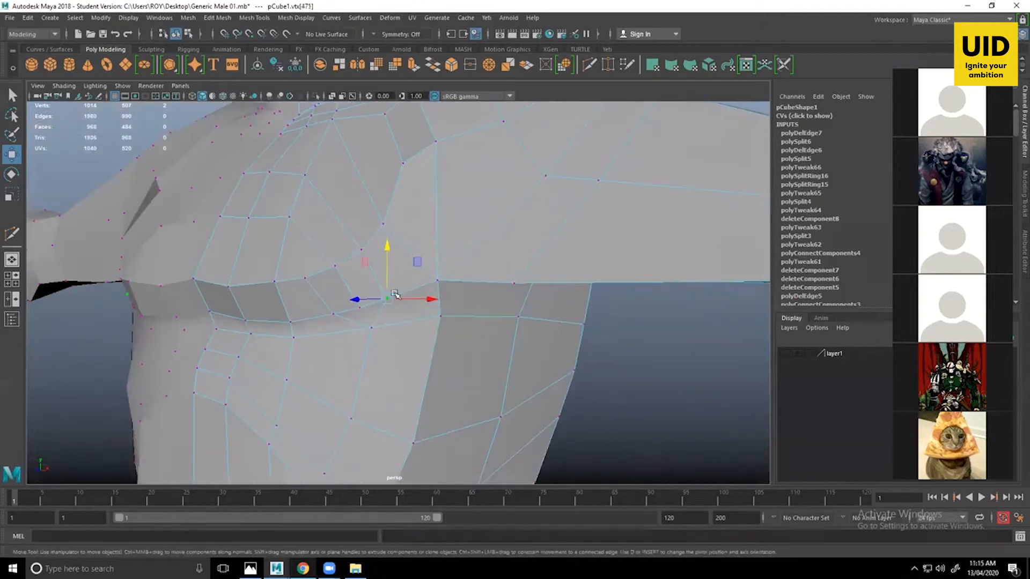
{"action": "right_click_drag", "start_coordinate": [410, 314], "coordinate": [433, 317], "text": "alt"}
{"action": "left_click_drag", "start_coordinate": [432, 317], "coordinate": [456, 317], "text": "alt"}
{"action": "left_click_drag", "start_coordinate": [443, 266], "coordinate": [445, 265]}
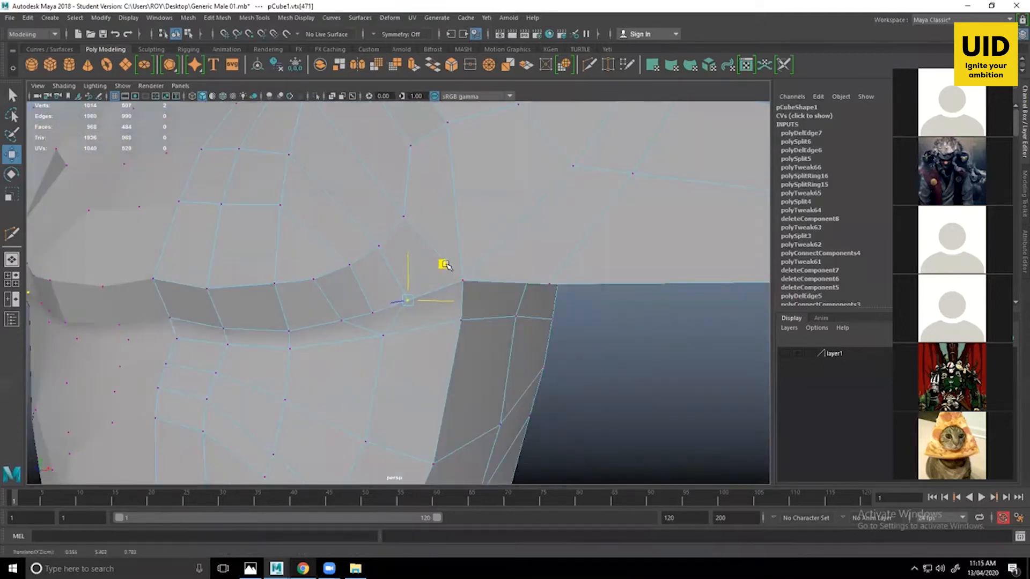
Raise the adjacent crease vertex beneath the pectoral's outer corner and adjust its depth from the side.
{"action": "left_click", "coordinate": [374, 313]}
{"action": "left_click_drag", "start_coordinate": [395, 343], "coordinate": [429, 334], "text": "alt"}
{"action": "left_click_drag", "start_coordinate": [395, 263], "coordinate": [394, 260]}
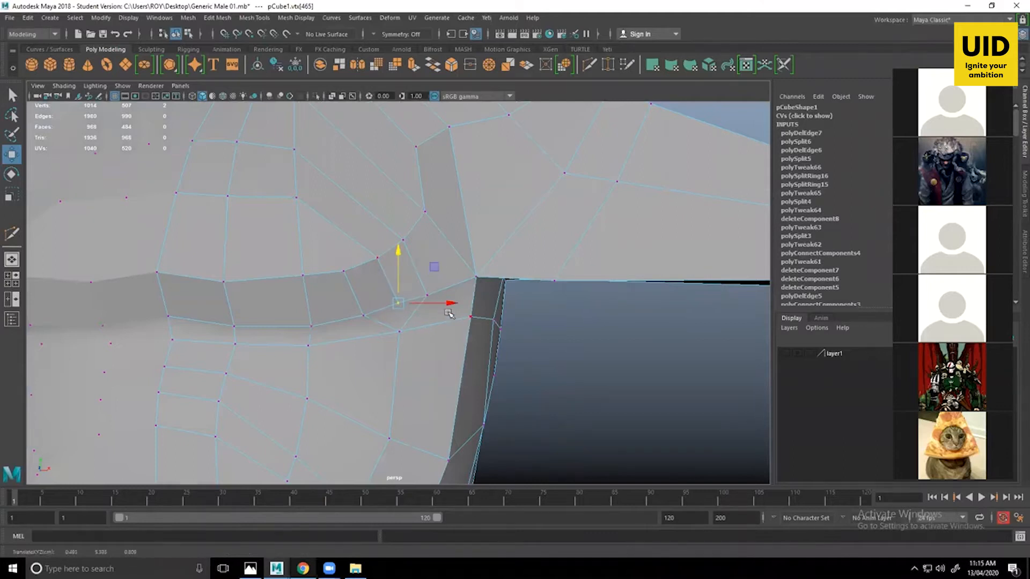
{"action": "left_click_drag", "start_coordinate": [443, 305], "coordinate": [370, 340]}
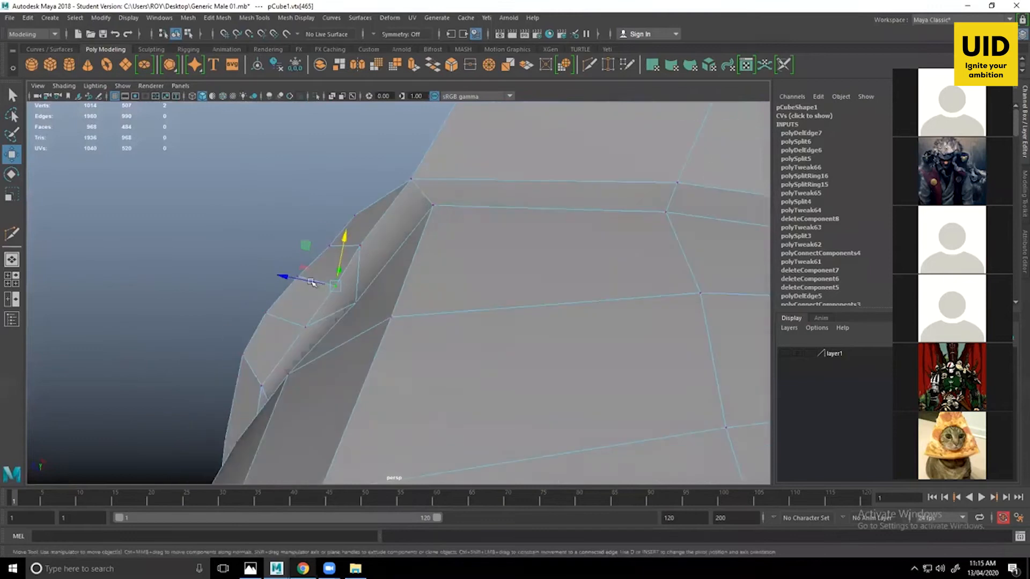
{"action": "left_click_drag", "start_coordinate": [313, 282], "coordinate": [311, 285]}
Fine-tune the depth of the crease vertices under the outer pectoral from low side angles.
{"action": "left_click", "coordinate": [307, 326]}
{"action": "left_click_drag", "start_coordinate": [327, 340], "coordinate": [285, 329], "text": "alt"}
{"action": "left_click_drag", "start_coordinate": [286, 359], "coordinate": [293, 392], "text": "alt"}
{"action": "left_click", "coordinate": [336, 314]}
{"action": "left_click_drag", "start_coordinate": [354, 344], "coordinate": [336, 347], "text": "alt"}
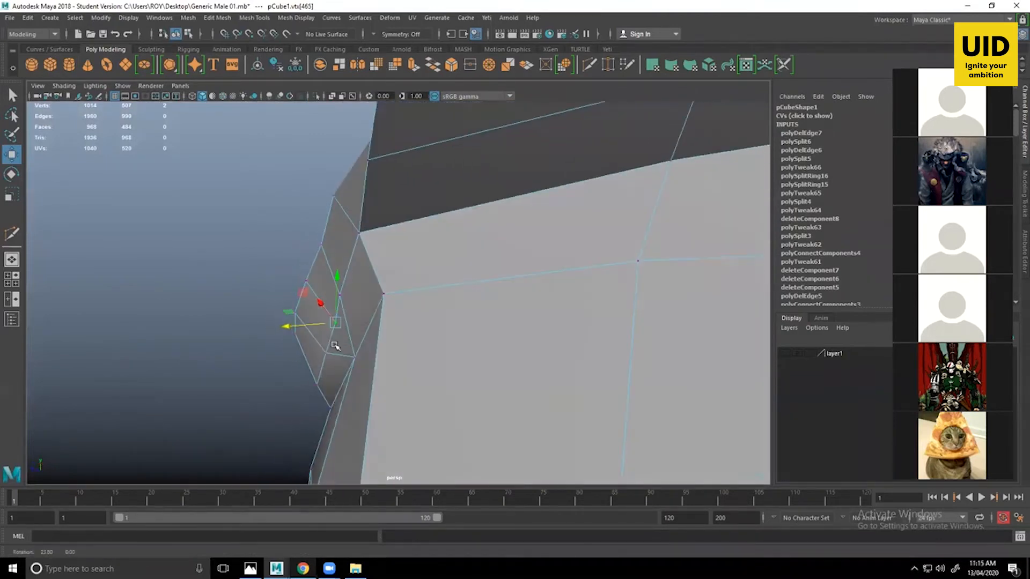
{"action": "left_click", "coordinate": [342, 294]}
{"action": "left_click", "coordinate": [352, 297]}
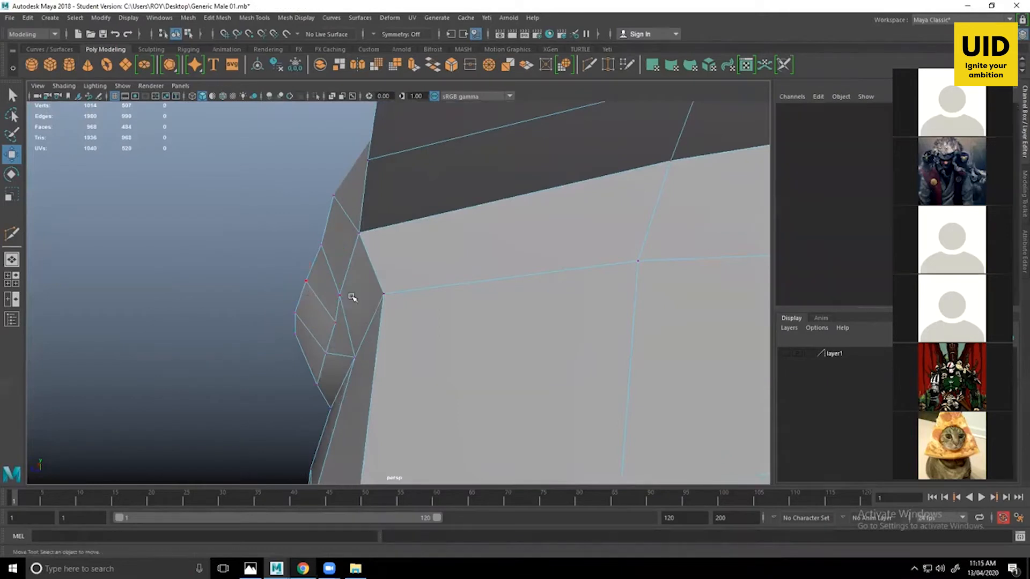
{"action": "left_click", "coordinate": [341, 295]}
{"action": "left_click_drag", "start_coordinate": [299, 299], "coordinate": [482, 353], "text": "alt"}
{"action": "scroll", "coordinate": [394, 303], "scroll_direction": "down", "scroll_amount": 3}
Reselect the crease vertex below the pectoral's outer corner and lift it slightly.
{"action": "left_click", "coordinate": [412, 308]}
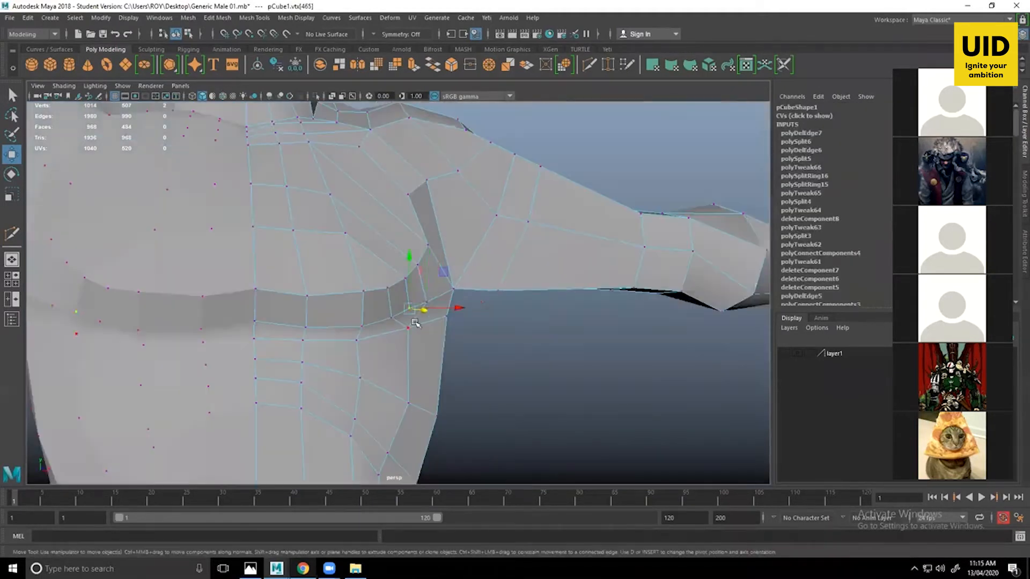
{"action": "scroll", "coordinate": [419, 306], "scroll_direction": "up", "scroll_amount": 5}
{"action": "left_click_drag", "start_coordinate": [432, 293], "coordinate": [432, 291]}
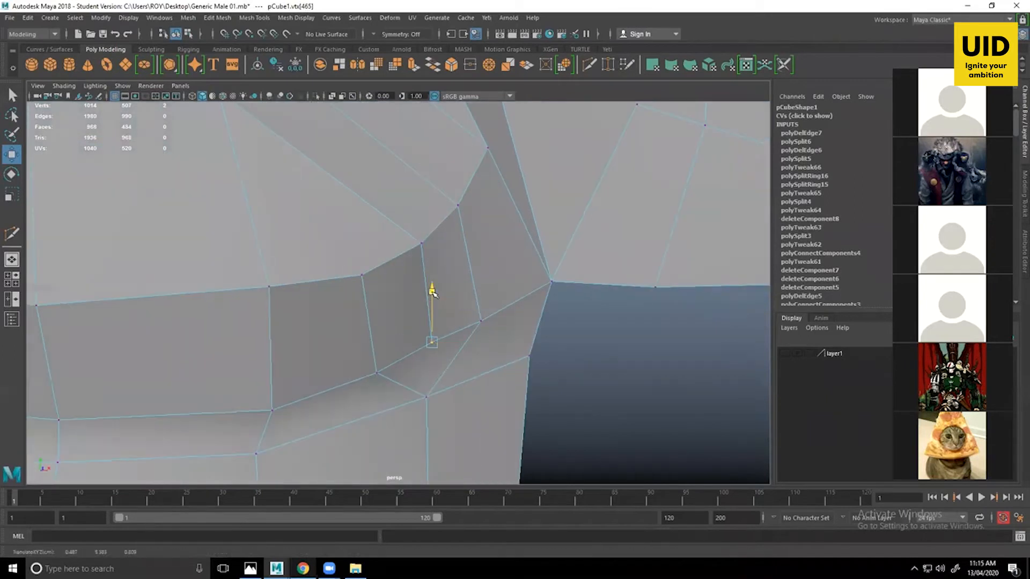
Raise the lower crease vertex beneath the middle of the pectoral slightly.
{"action": "left_click", "coordinate": [376, 372]}
{"action": "left_click", "coordinate": [272, 411]}
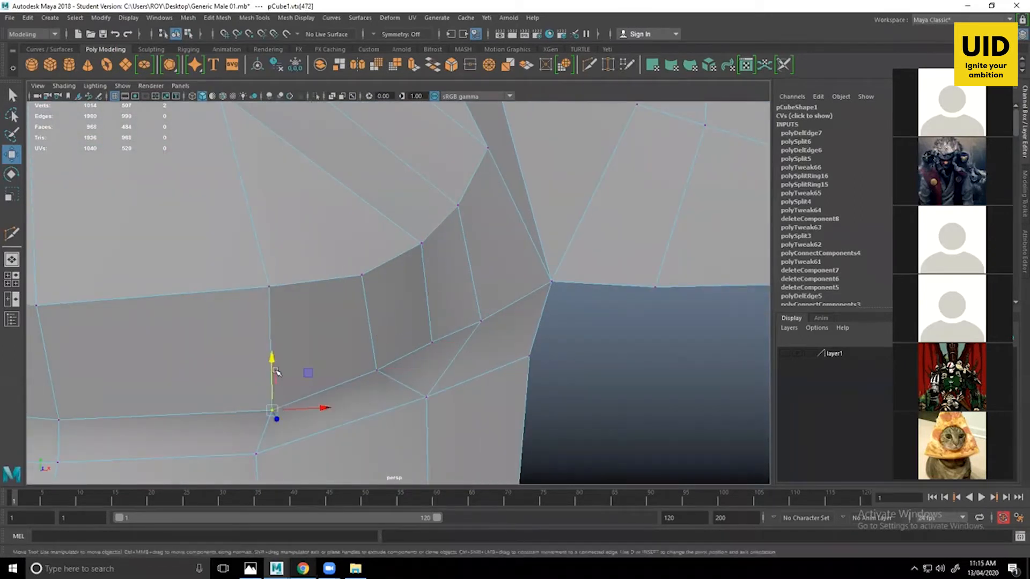
{"action": "left_click_drag", "start_coordinate": [275, 372], "coordinate": [274, 361]}
Reposition the vertex on the pectoral's lower edge, directly above that crease vertex, slightly in the front plane.
{"action": "scroll", "coordinate": [246, 356], "scroll_direction": "down", "scroll_amount": 4}
{"action": "left_click", "coordinate": [342, 290]}
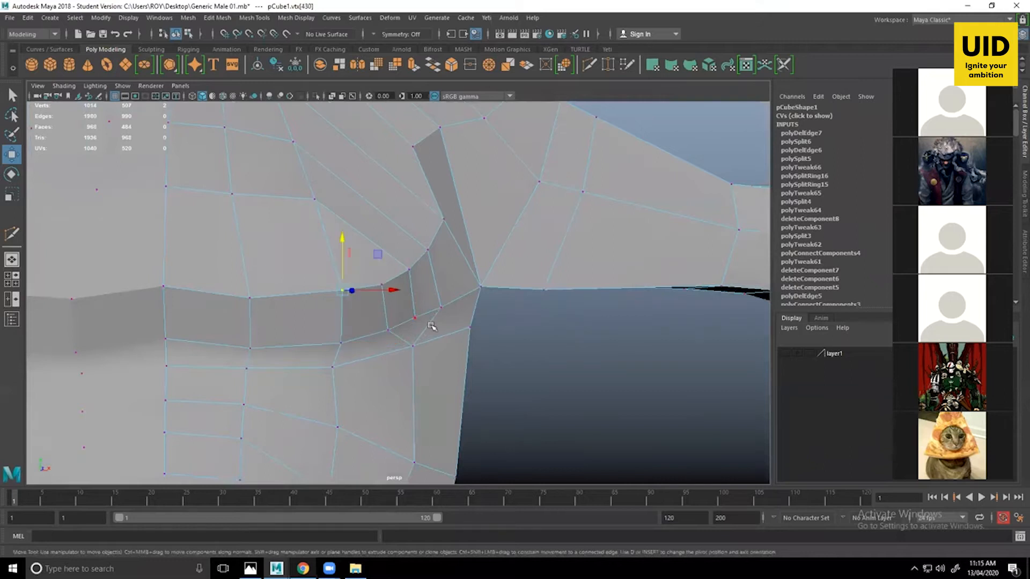
{"action": "left_click_drag", "start_coordinate": [432, 326], "coordinate": [360, 289], "text": "alt"}
{"action": "left_click_drag", "start_coordinate": [343, 240], "coordinate": [338, 240]}
{"action": "middle_click_drag", "start_coordinate": [338, 239], "coordinate": [351, 317], "text": "alt"}
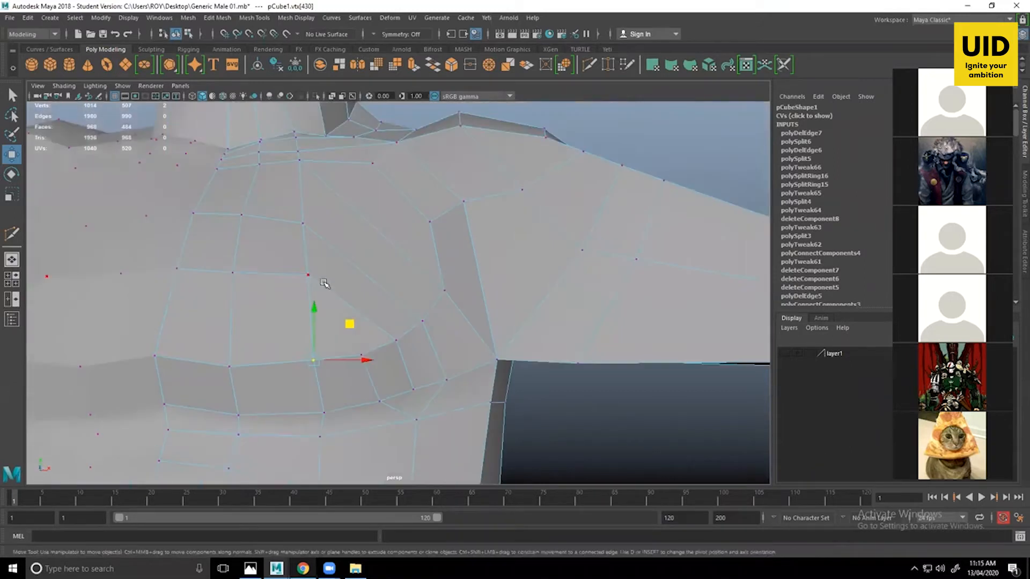
Adjust the mid-pectoral vertex and the vertex directly above it on the upper chest.
{"action": "left_click", "coordinate": [310, 275]}
{"action": "left_click", "coordinate": [309, 226]}
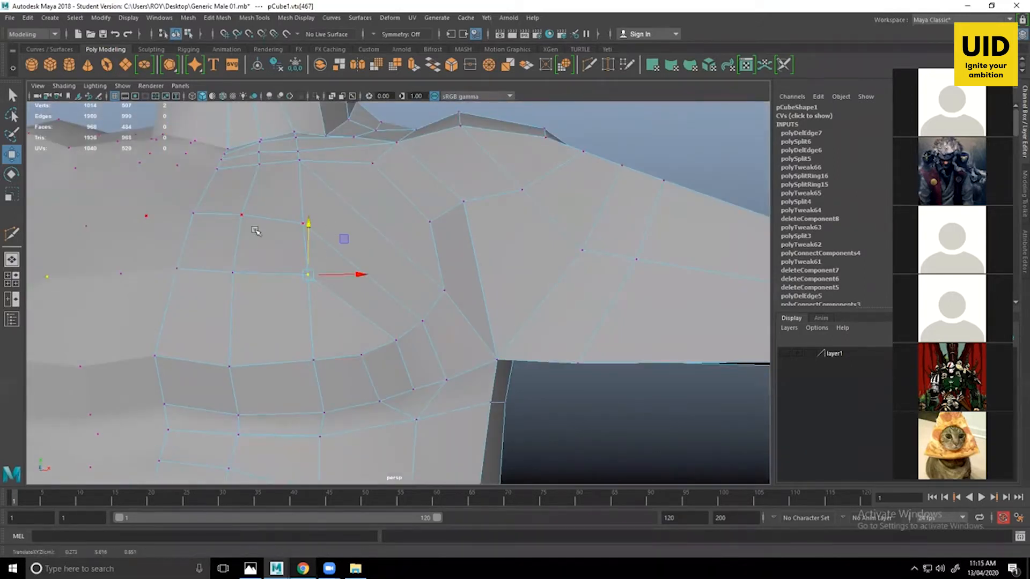
{"action": "left_click", "coordinate": [300, 222]}
Pull the column of three inner chest vertices beside the centre line slightly forward.
{"action": "left_click_drag", "start_coordinate": [351, 224], "coordinate": [311, 327], "text": "alt"}
{"action": "left_click", "coordinate": [251, 293]}
{"action": "left_click", "coordinate": [250, 371], "text": "shift"}
{"action": "middle_click_drag", "start_coordinate": [292, 220], "coordinate": [315, 348], "text": "alt"}
{"action": "left_click_drag", "start_coordinate": [354, 398], "coordinate": [343, 405], "text": "alt"}
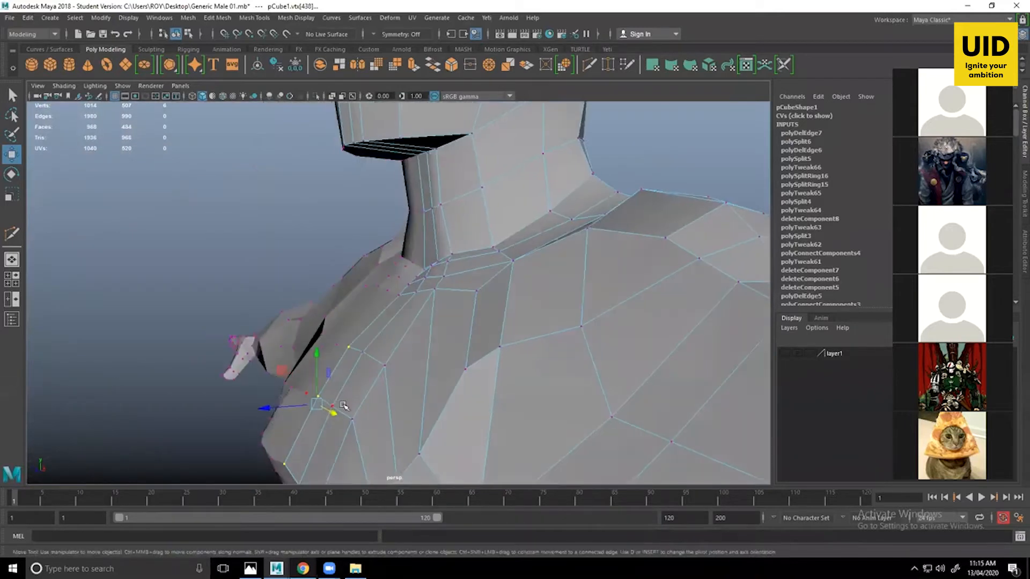
{"action": "left_click_drag", "start_coordinate": [277, 407], "coordinate": [265, 290]}
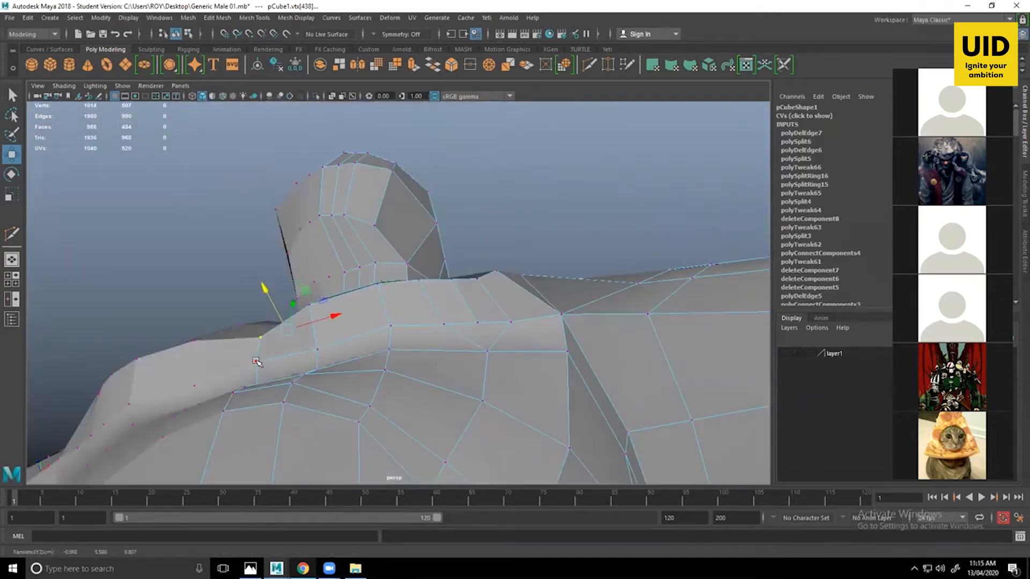
{"action": "left_click_drag", "start_coordinate": [257, 362], "coordinate": [460, 361], "text": "alt"}
{"action": "middle_click_drag", "start_coordinate": [441, 417], "coordinate": [444, 387], "text": "alt"}
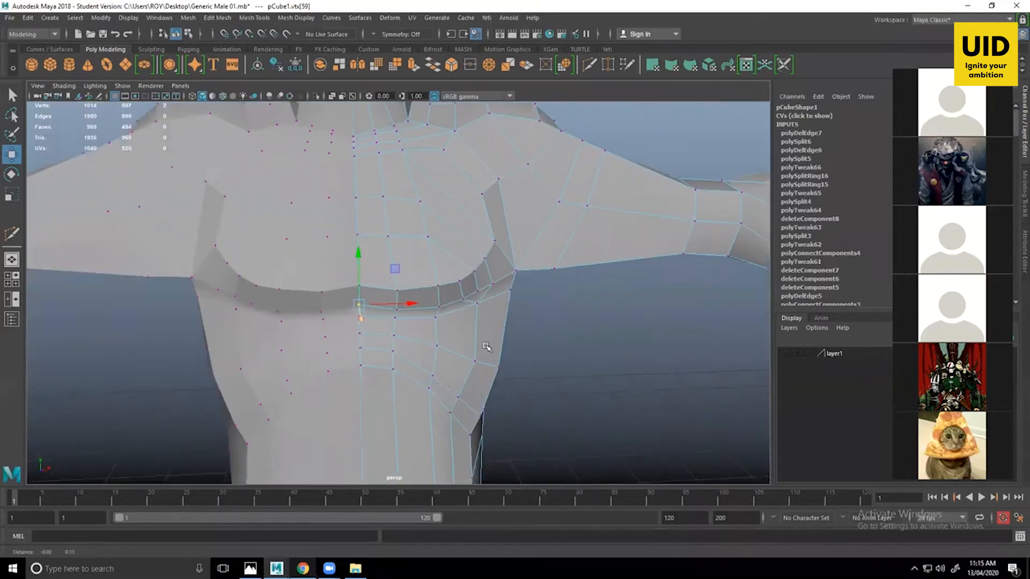
{"action": "mouse_move", "coordinate": [485, 345]}
{"action": "left_mouse_down", "text": "alt"}
{"action": "mouse_move", "coordinate": [467, 352]}
{"action": "mouse_move", "coordinate": [491, 344]}
{"action": "left_mouse_up", "text": "alt"}
Switch to Chrome, search Google Images for "chest", open the Muscle & Fitness photo as reference, and return to Maya.
{"action": "key", "text": "alt+Tab"}
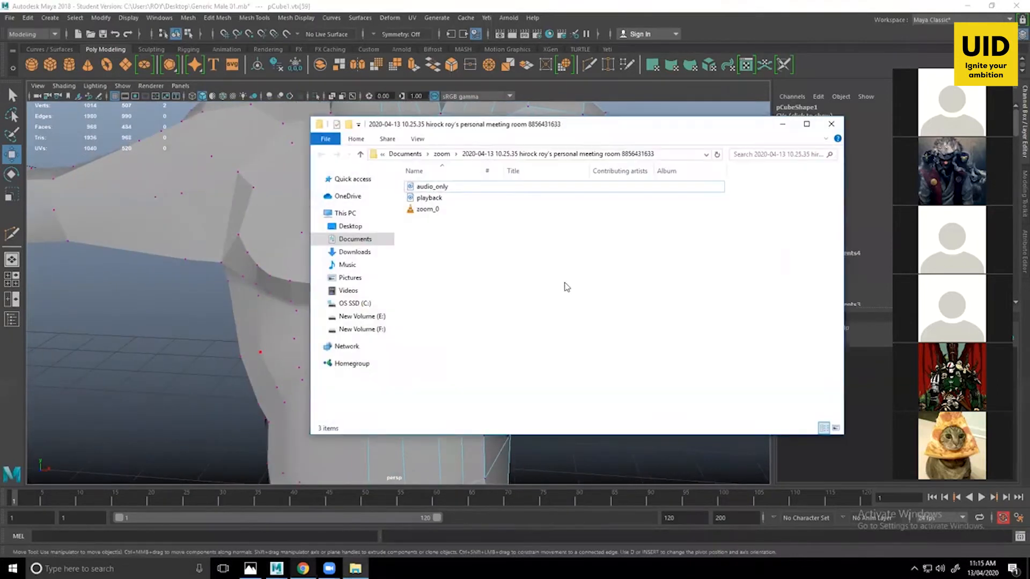
{"action": "key", "text": "alt+Tab"}
{"action": "left_click", "coordinate": [302, 569]}
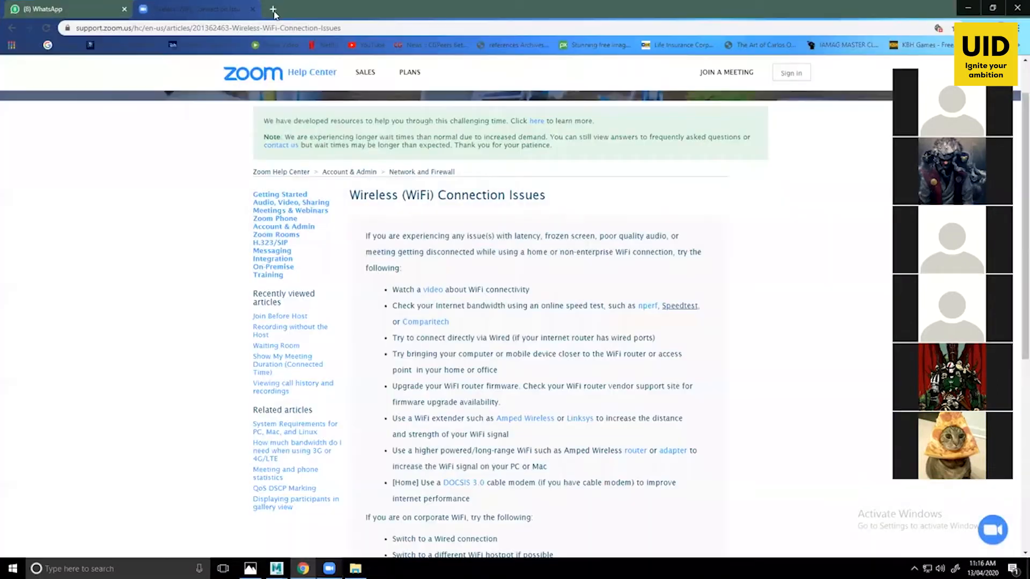
{"action": "key", "text": "ctrl+t"}
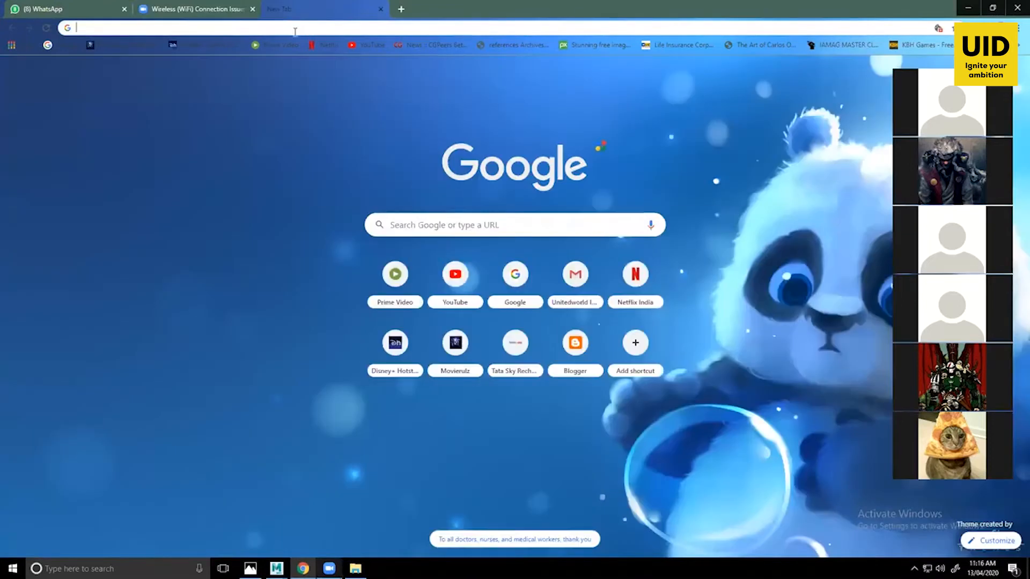
{"action": "type", "text": "chest"}
{"action": "key", "text": "Return"}
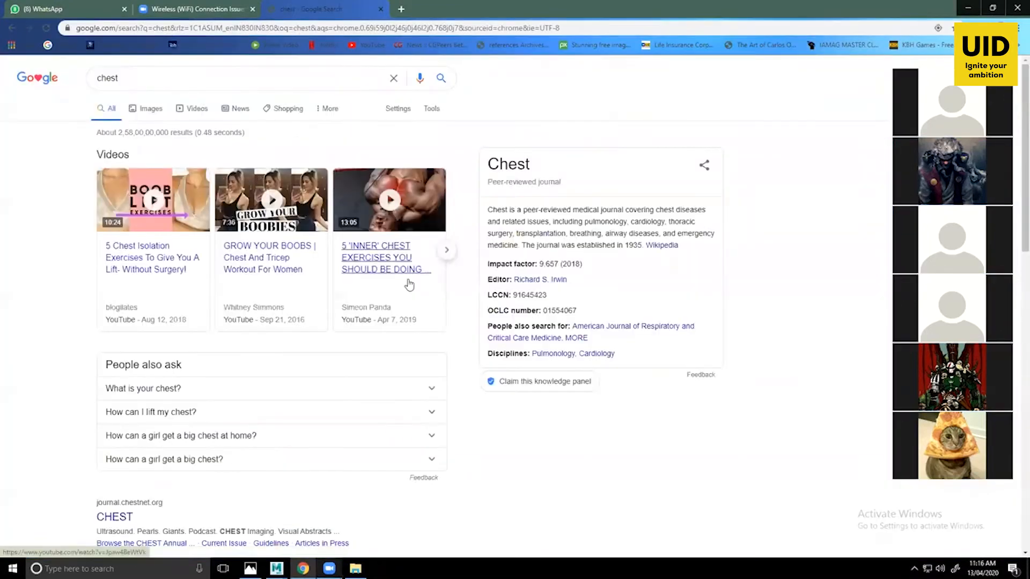
{"action": "left_click", "coordinate": [151, 109]}
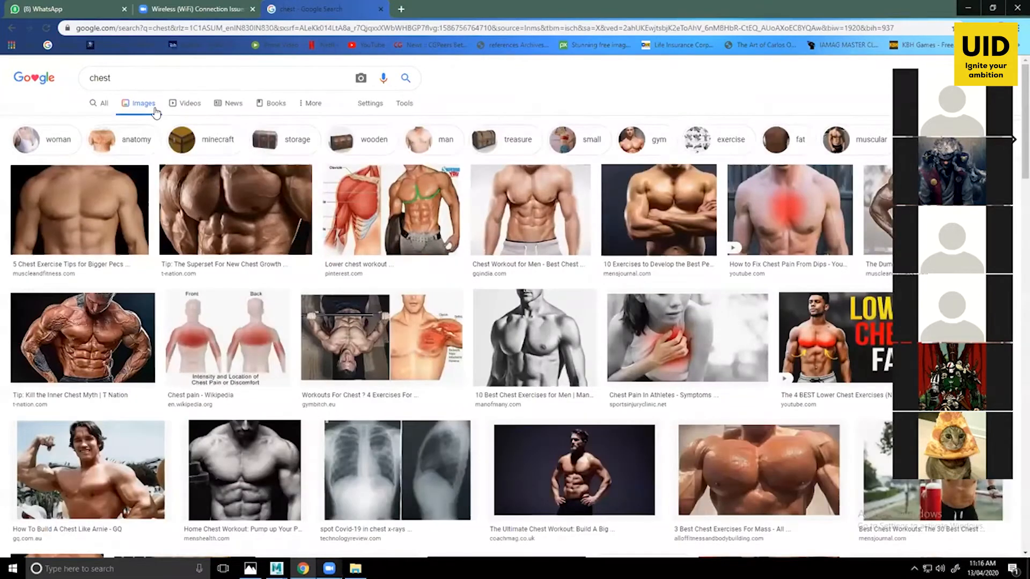
{"action": "left_click", "coordinate": [119, 183]}
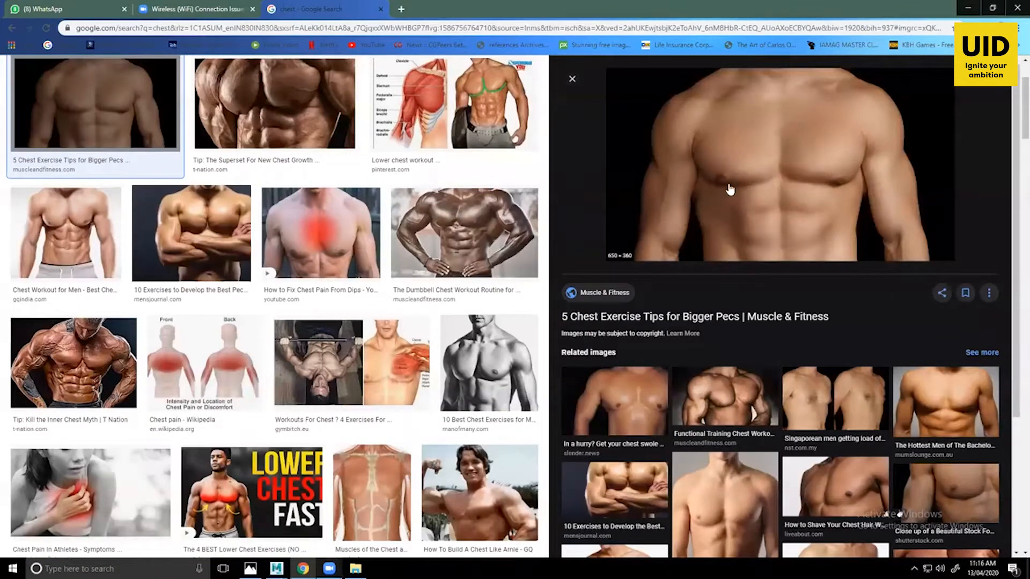
{"action": "key", "text": "alt+Tab"}
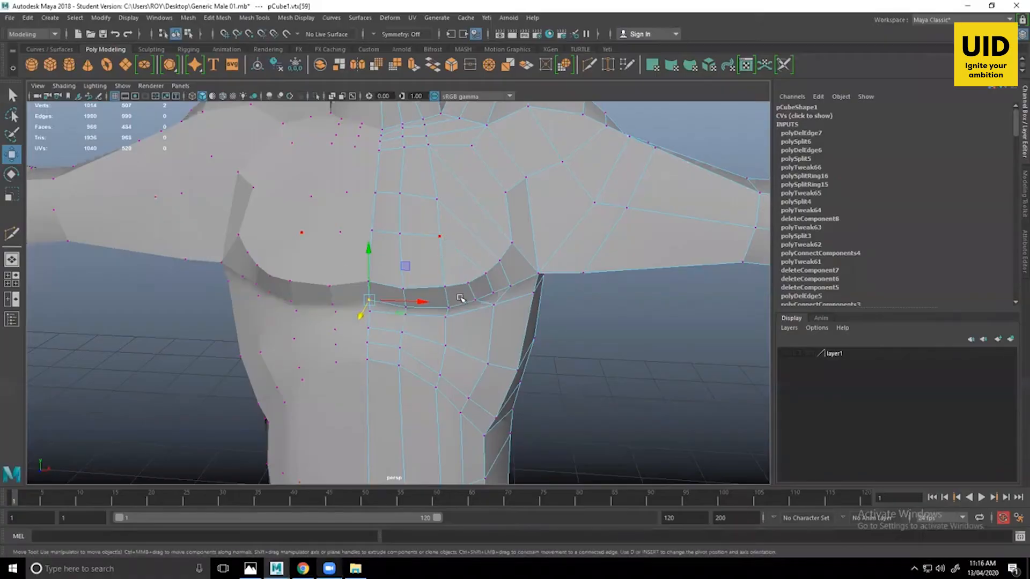
In edge mode, raise the centre edge of the pectoral underside slightly and compare it with the chest reference photo.
{"action": "left_click_drag", "start_coordinate": [460, 298], "coordinate": [462, 292], "text": "alt"}
{"action": "right_click_drag", "start_coordinate": [462, 292], "coordinate": [499, 324], "text": "alt"}
{"action": "middle_click_drag", "start_coordinate": [432, 322], "coordinate": [458, 288], "text": "alt"}
{"action": "right_click_drag", "start_coordinate": [456, 258], "coordinate": [459, 222]}
{"action": "mouse_move", "coordinate": [443, 303]}
{"action": "middle_mouse_down", "text": "alt"}
{"action": "mouse_move", "coordinate": [452, 300]}
{"action": "mouse_move", "coordinate": [430, 306]}
{"action": "middle_mouse_up", "text": "alt"}
{"action": "left_click", "coordinate": [391, 314]}
{"action": "right_click_drag", "start_coordinate": [430, 306], "coordinate": [423, 271], "text": "alt"}
{"action": "left_click_drag", "start_coordinate": [422, 271], "coordinate": [423, 266]}
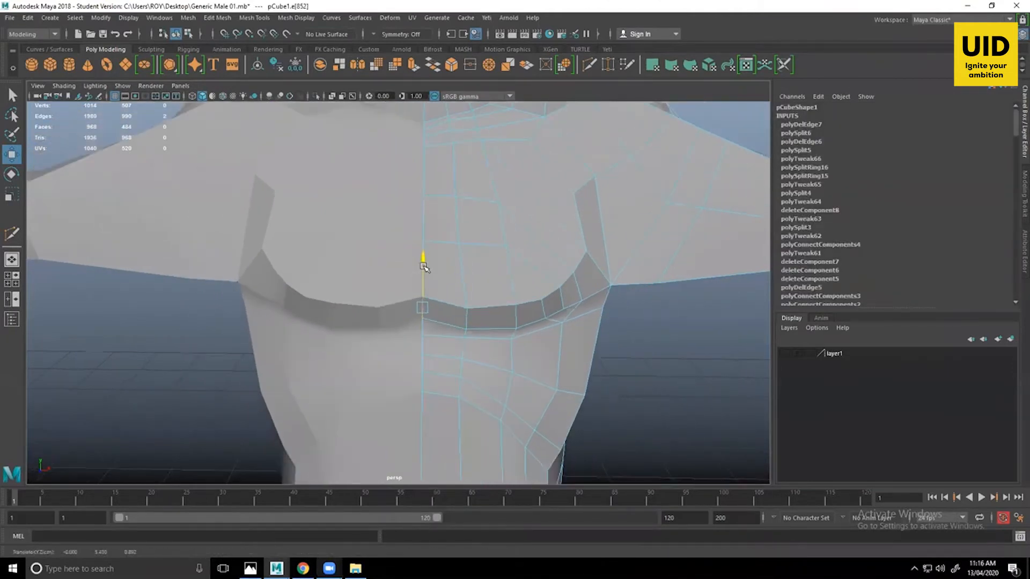
{"action": "key", "text": "alt+Tab"}
{"action": "key", "text": "alt+Tab"}
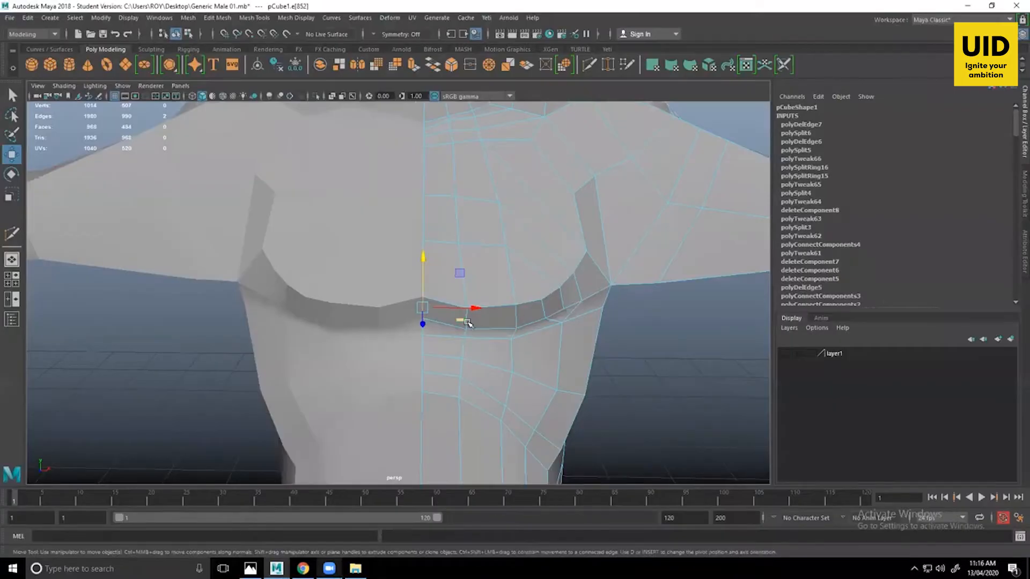
Move the short vertical underside edge beside the chest's centre line inward toward the middle.
{"action": "left_click", "coordinate": [463, 321]}
{"action": "left_click", "coordinate": [692, 383]}
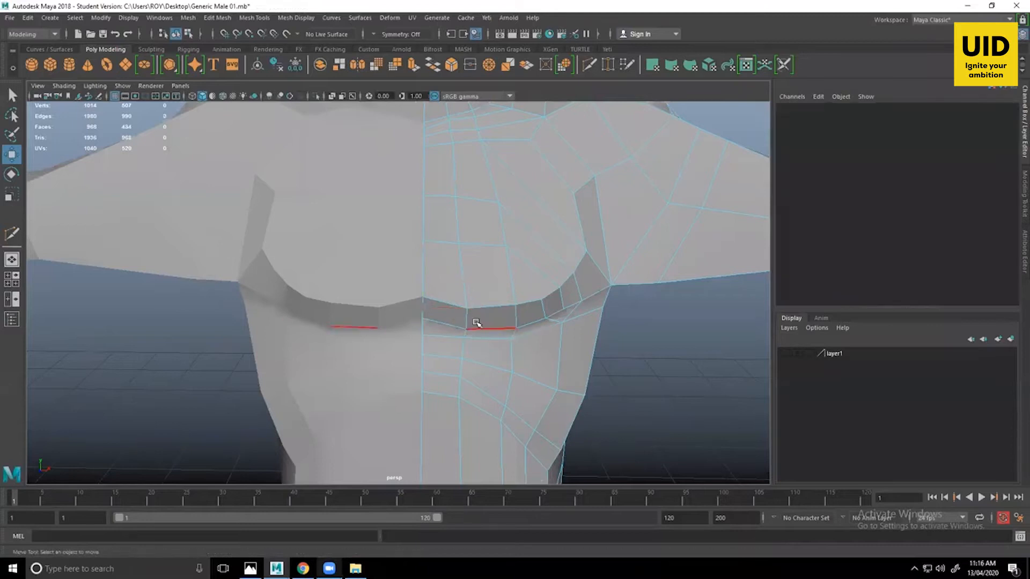
{"action": "left_click", "coordinate": [467, 321]}
{"action": "left_click_drag", "start_coordinate": [508, 320], "coordinate": [495, 319]}
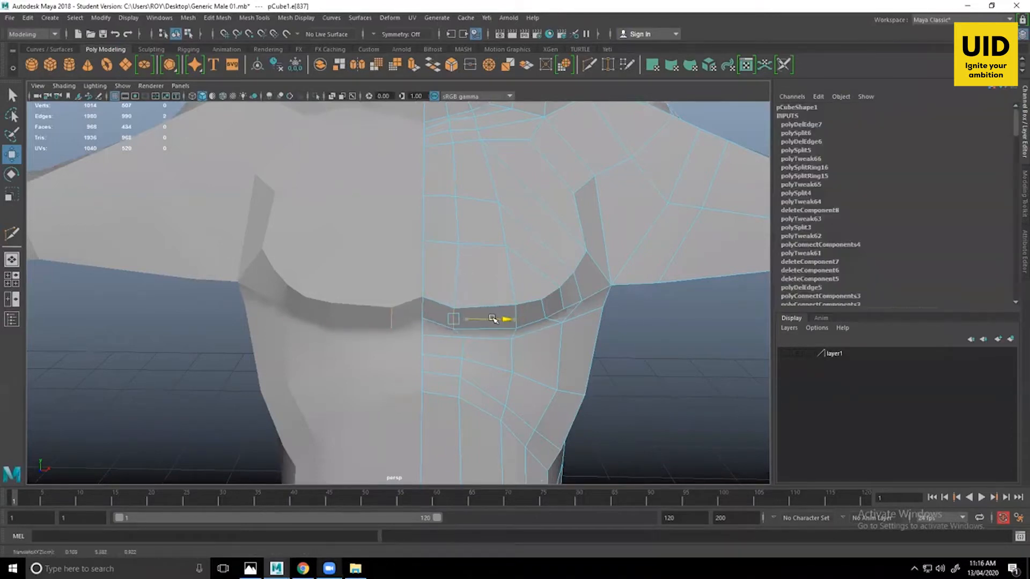
{"action": "left_click", "coordinate": [634, 371]}
Select the chain of vertical edges below it on the upper abdomen and move them inward toward the centre line.
{"action": "left_click", "coordinate": [464, 351]}
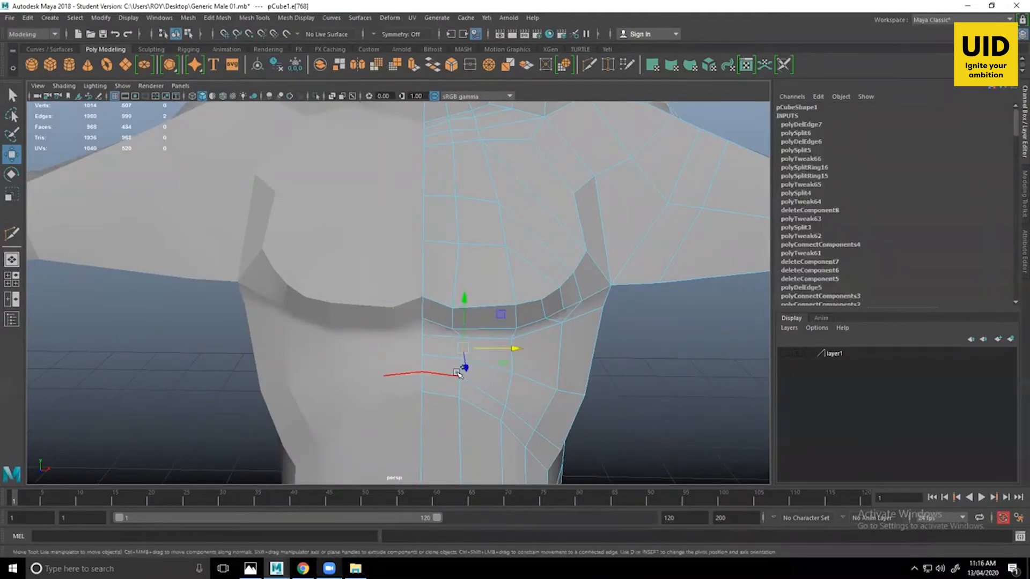
{"action": "left_click", "coordinate": [453, 374], "text": "shift"}
{"action": "left_click", "coordinate": [633, 375]}
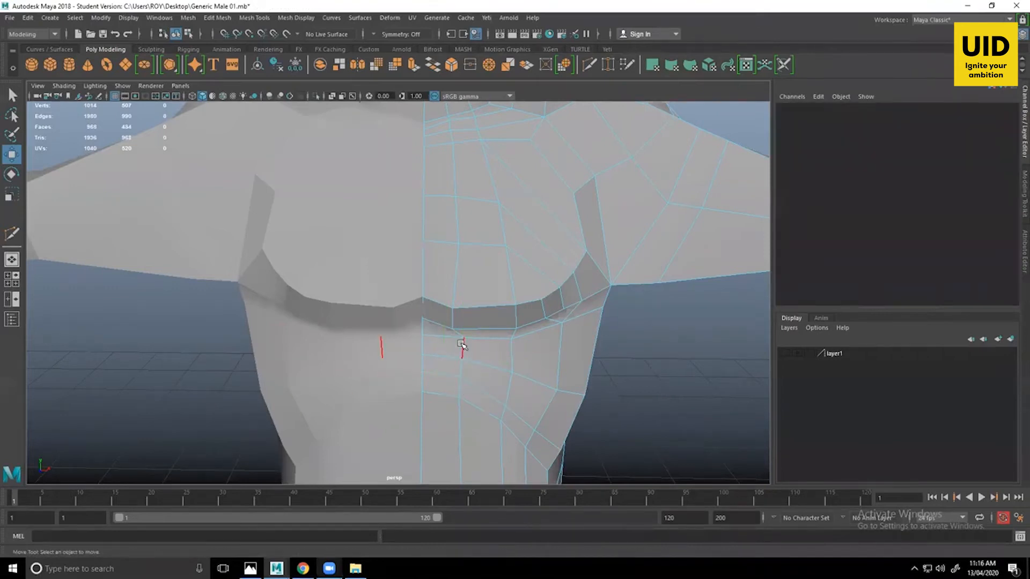
{"action": "left_click", "coordinate": [462, 348]}
{"action": "scroll", "coordinate": [478, 389], "scroll_direction": "up", "scroll_amount": 3}
{"action": "key", "text": "q"}
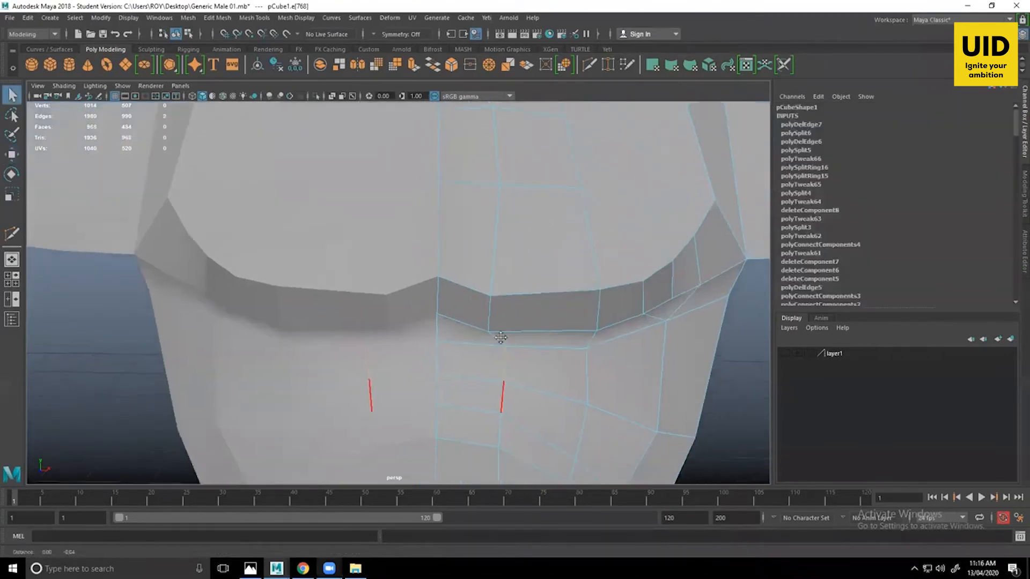
{"action": "left_click", "coordinate": [492, 369], "text": "shift"}
{"action": "scroll", "coordinate": [517, 372], "scroll_direction": "down", "scroll_amount": 3}
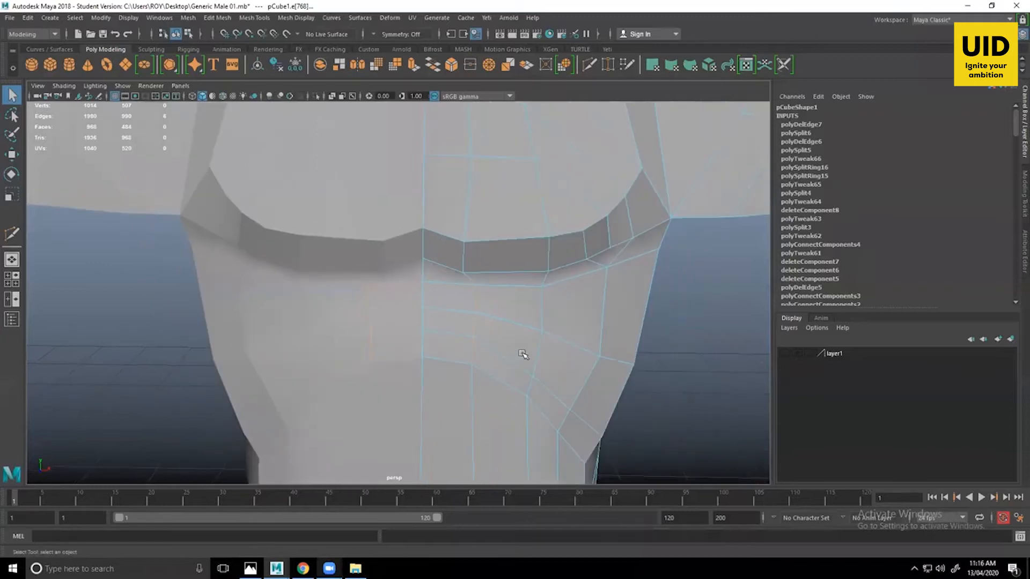
{"action": "key", "text": "w"}
{"action": "left_click_drag", "start_coordinate": [529, 325], "coordinate": [516, 323]}
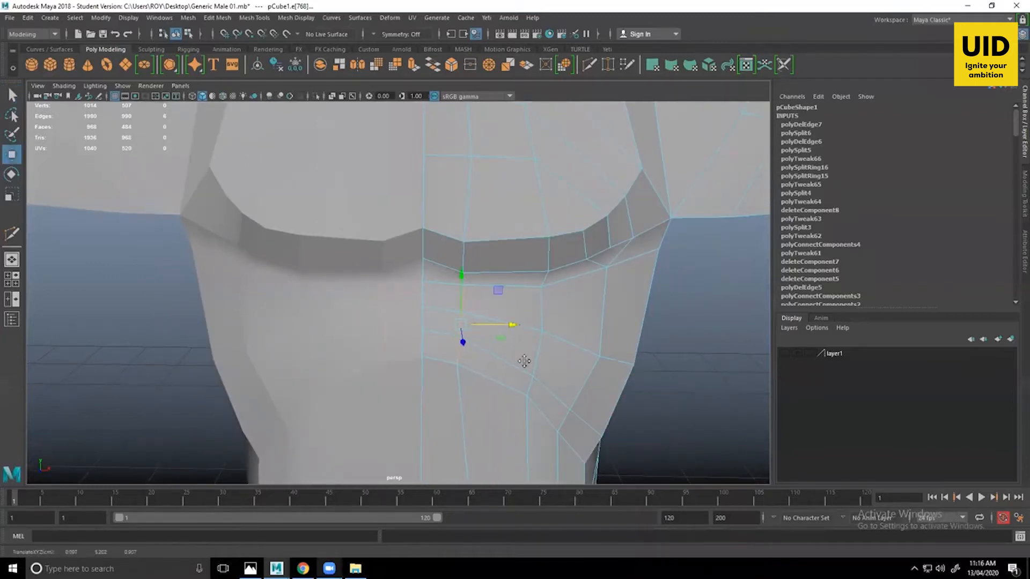
In vertex mode, move the mid-abdomen vertex beside the centre line inward to continue the narrowed edge column.
{"action": "scroll", "coordinate": [524, 361], "scroll_direction": "down", "scroll_amount": 3}
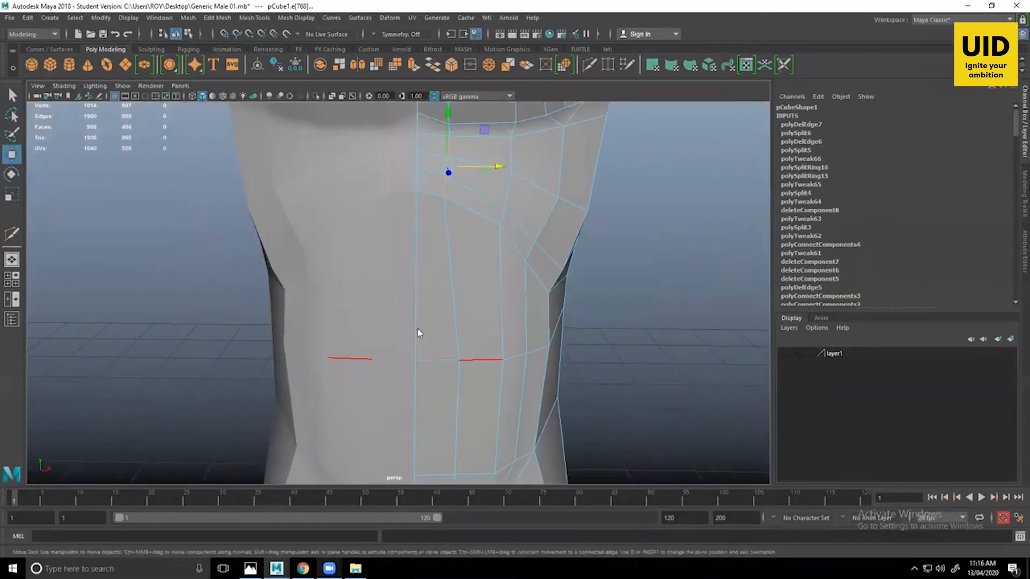
{"action": "right_click_drag", "start_coordinate": [467, 260], "coordinate": [408, 261]}
{"action": "left_click", "coordinate": [458, 360]}
{"action": "left_click_drag", "start_coordinate": [511, 362], "coordinate": [474, 339]}
In edge mode, adjust the height of the short underside edge beside the chest's centre line, checking the reference photo.
{"action": "right_click_drag", "start_coordinate": [520, 260], "coordinate": [520, 230]}
{"action": "left_click", "coordinate": [524, 272]}
{"action": "left_click", "coordinate": [518, 290], "text": "shift"}
{"action": "mouse_move", "coordinate": [552, 290]}
{"action": "left_mouse_down", "text": "alt"}
{"action": "mouse_move", "coordinate": [558, 299]}
{"action": "mouse_move", "coordinate": [560, 277]}
{"action": "left_mouse_up", "text": "alt"}
{"action": "left_click_drag", "start_coordinate": [511, 234], "coordinate": [513, 239]}
{"action": "key", "text": "alt+Tab"}
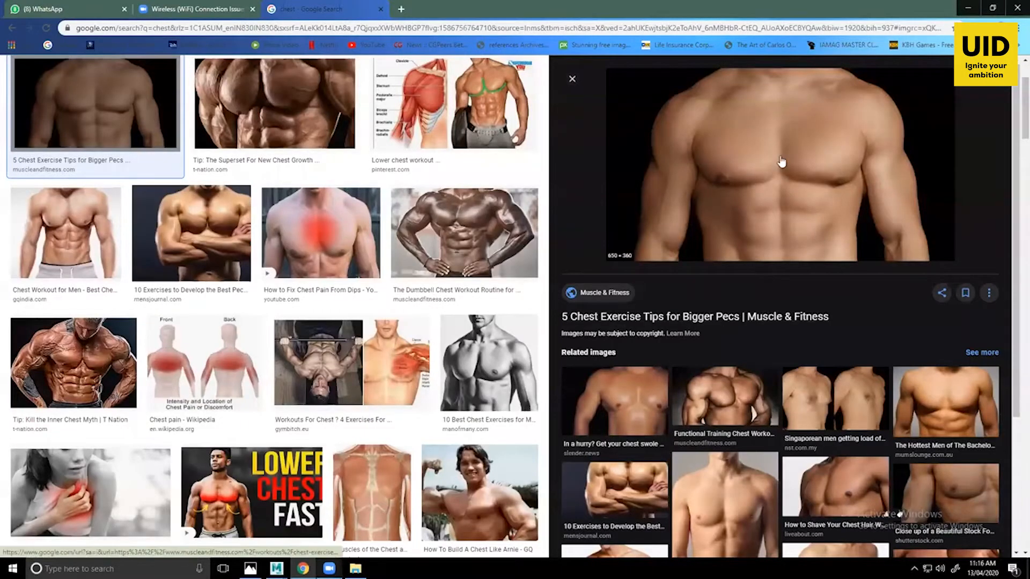
{"action": "key", "text": "alt+Tab"}
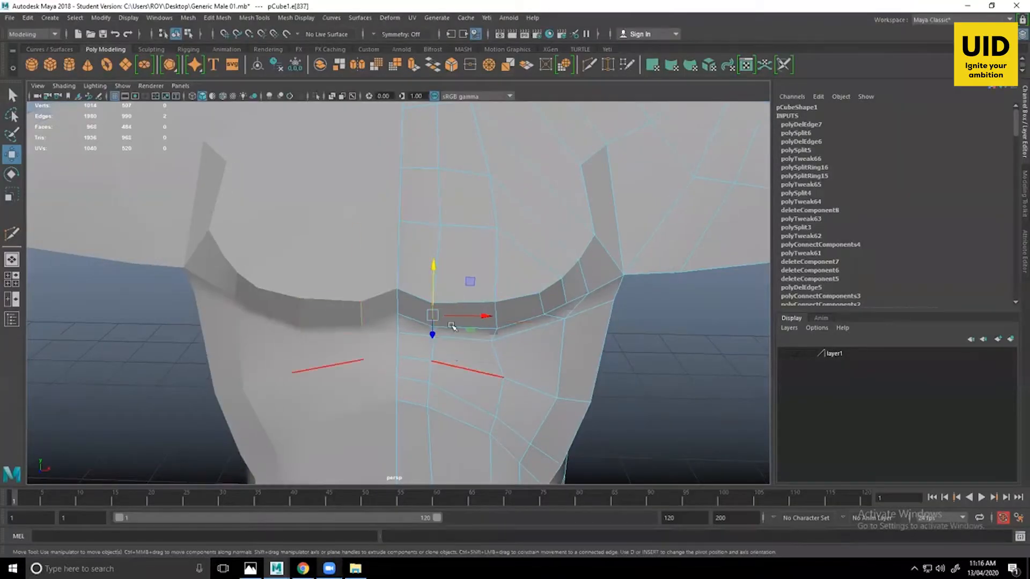
{"action": "left_click_drag", "start_coordinate": [434, 277], "coordinate": [434, 273]}
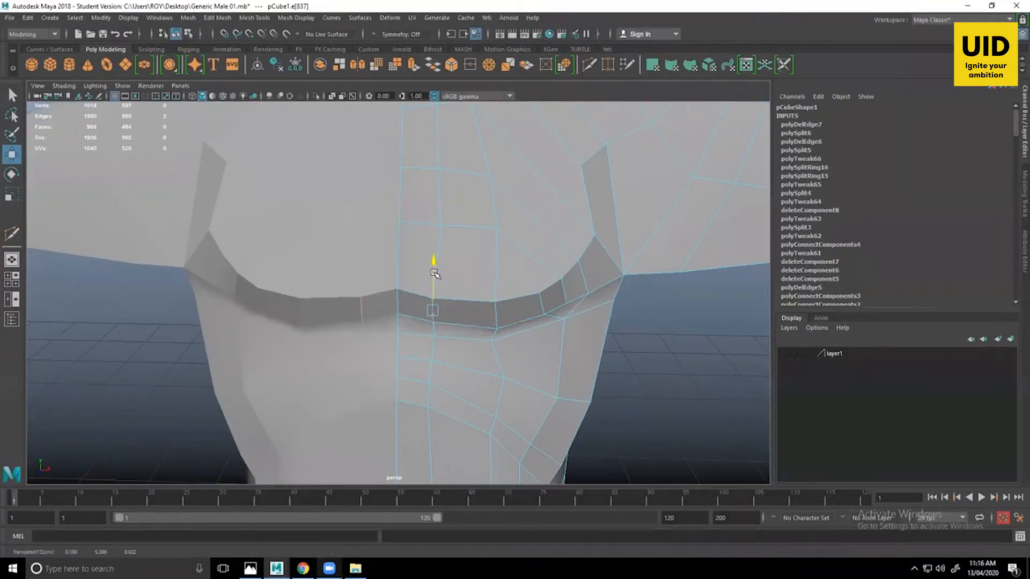
Shift the short edge at the pectoral underside's outer curve outward and up, and select the adjacent edge nearer the armpit.
{"action": "left_click", "coordinate": [539, 302]}
{"action": "left_click_drag", "start_coordinate": [572, 312], "coordinate": [582, 321], "text": "alt"}
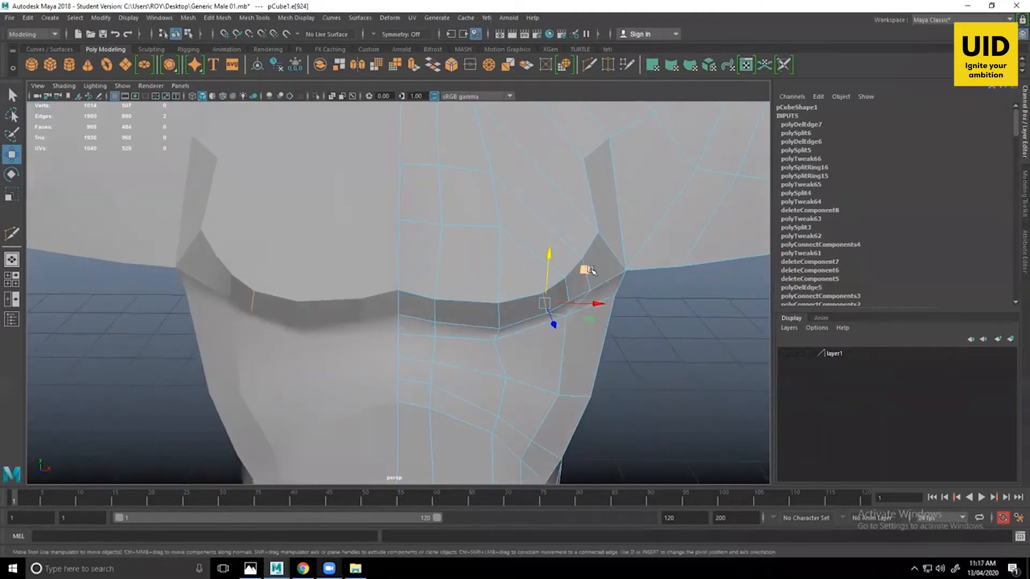
{"action": "left_click_drag", "start_coordinate": [588, 268], "coordinate": [612, 259]}
{"action": "left_click", "coordinate": [568, 291]}
{"action": "left_click", "coordinate": [570, 290]}
Return to vertex mode and push a chest vertex slightly back in depth from a side angle.
{"action": "right_click_drag", "start_coordinate": [649, 374], "coordinate": [501, 359], "text": "alt"}
{"action": "left_click_drag", "start_coordinate": [501, 359], "coordinate": [490, 330], "text": "alt"}
{"action": "left_click_drag", "start_coordinate": [435, 307], "coordinate": [399, 272], "text": "alt"}
{"action": "right_click_drag", "start_coordinate": [400, 270], "coordinate": [364, 257]}
{"action": "left_click_drag", "start_coordinate": [394, 273], "coordinate": [392, 254], "text": "alt"}
{"action": "left_click", "coordinate": [387, 254]}
{"action": "left_click_drag", "start_coordinate": [445, 320], "coordinate": [428, 298], "text": "alt"}
{"action": "left_click_drag", "start_coordinate": [355, 243], "coordinate": [366, 248]}
Push the upper inner chest vertex slightly back in depth from a side angle.
{"action": "middle_click_drag", "start_coordinate": [476, 260], "coordinate": [483, 344], "text": "alt"}
{"action": "left_click_drag", "start_coordinate": [470, 374], "coordinate": [486, 229], "text": "alt"}
{"action": "left_click", "coordinate": [458, 219]}
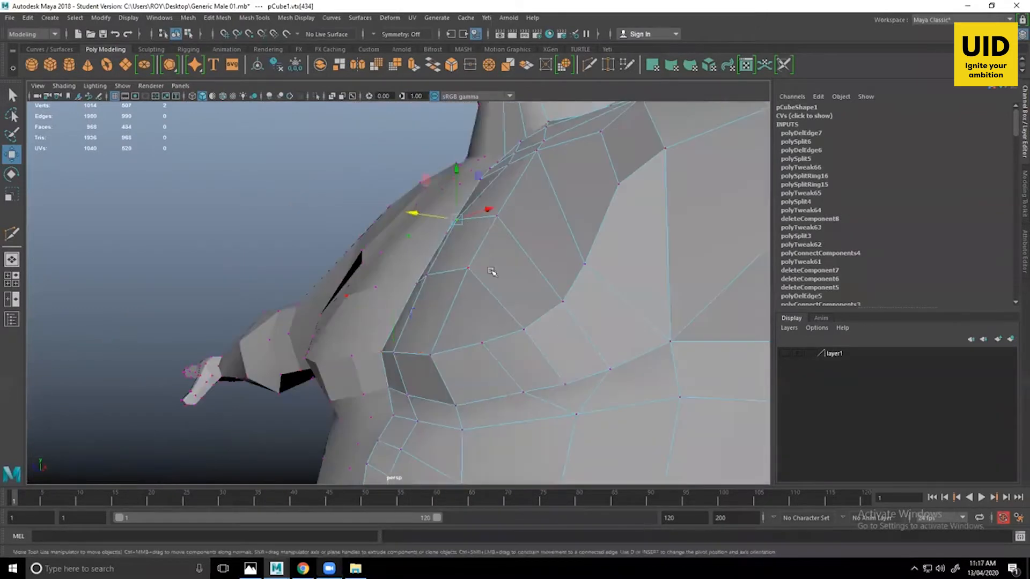
{"action": "left_click_drag", "start_coordinate": [494, 273], "coordinate": [523, 295], "text": "alt"}
{"action": "left_click_drag", "start_coordinate": [429, 214], "coordinate": [434, 215]}
Select vertices along the inner chest and centre line, and adjust the depth of the centre vertex beneath the pectorals.
{"action": "left_click_drag", "start_coordinate": [445, 242], "coordinate": [370, 284], "text": "alt"}
{"action": "left_click", "coordinate": [426, 278], "text": "shift"}
{"action": "left_click", "coordinate": [461, 281], "text": "shift"}
{"action": "left_click", "coordinate": [374, 349]}
{"action": "left_click", "coordinate": [380, 271], "text": "shift"}
{"action": "left_click", "coordinate": [384, 211], "text": "shift"}
{"action": "left_click_drag", "start_coordinate": [389, 397], "coordinate": [392, 376], "text": "alt"}
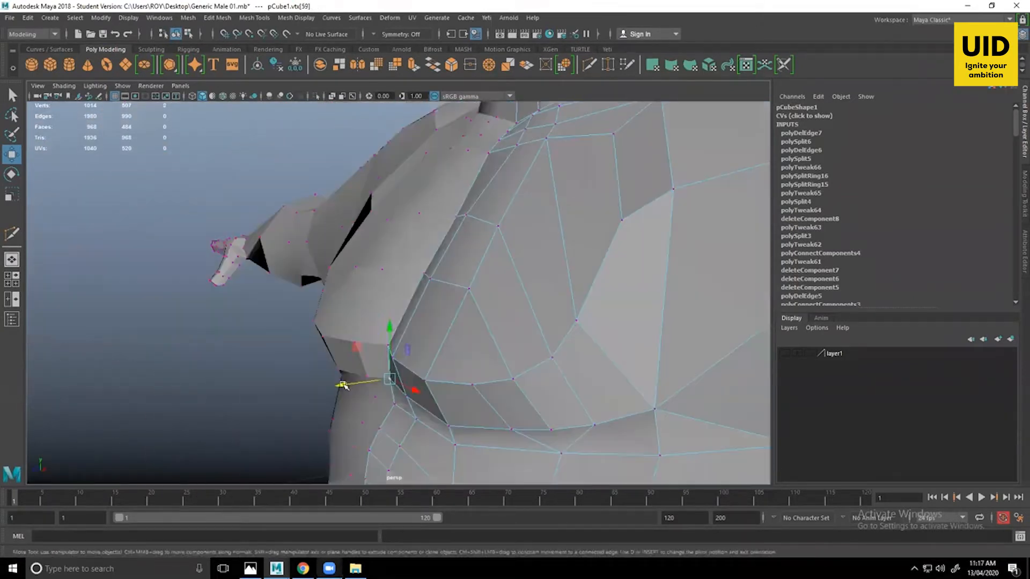
{"action": "left_click_drag", "start_coordinate": [343, 384], "coordinate": [448, 404]}
Select the two upper vertices of the fold in front of the armpit, adjust their depth, and clear the selection.
{"action": "right_click_drag", "start_coordinate": [449, 404], "coordinate": [419, 287], "text": "alt"}
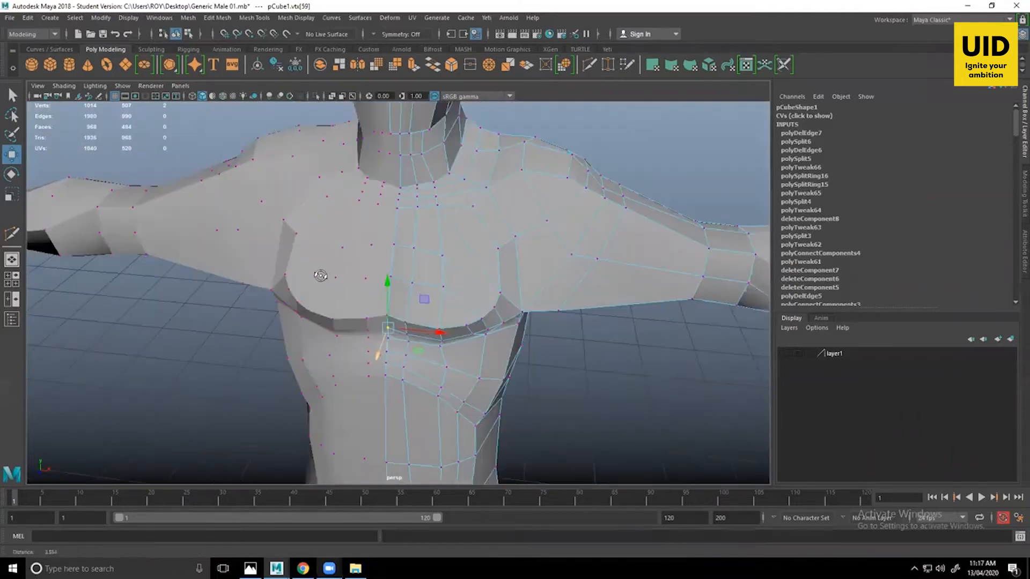
{"action": "left_click_drag", "start_coordinate": [446, 268], "coordinate": [326, 258], "text": "alt"}
{"action": "left_click_drag", "start_coordinate": [421, 351], "coordinate": [467, 242], "text": "alt"}
{"action": "scroll", "coordinate": [415, 284], "scroll_direction": "up", "scroll_amount": 2}
{"action": "left_click", "coordinate": [445, 260]}
{"action": "left_click", "coordinate": [505, 211], "text": "shift"}
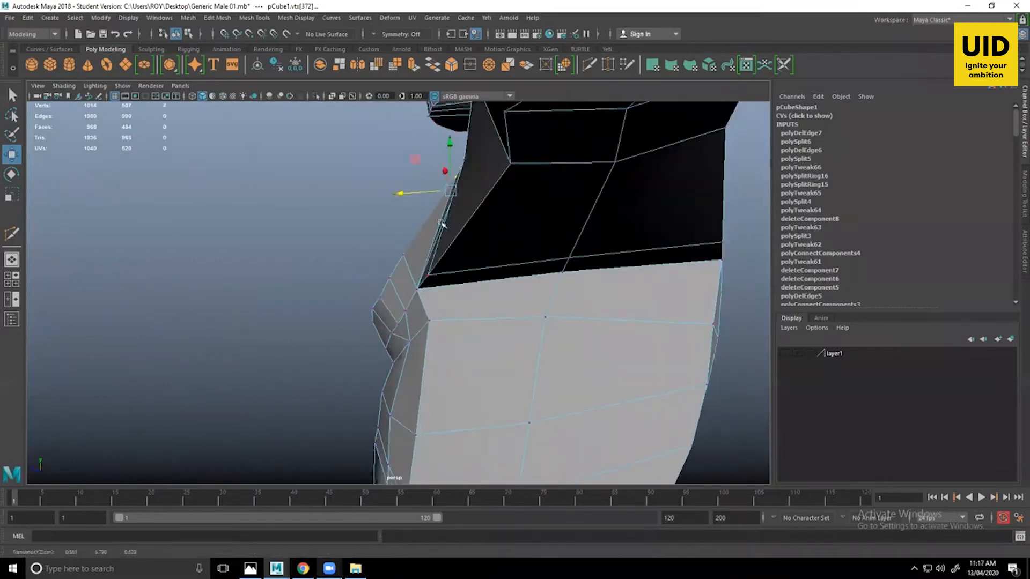
{"action": "left_click_drag", "start_coordinate": [419, 192], "coordinate": [659, 392], "text": "alt"}
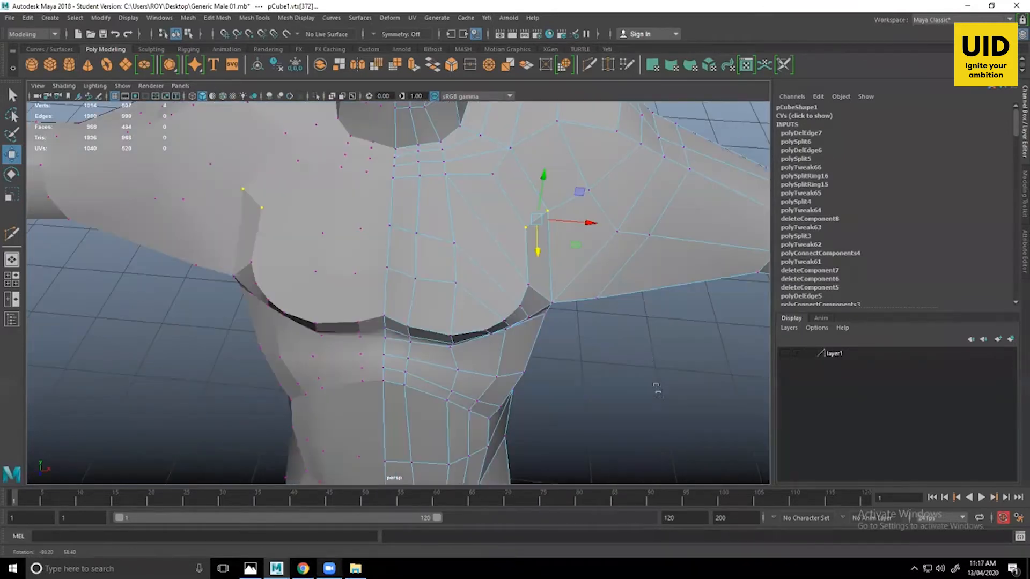
{"action": "left_click", "coordinate": [659, 347]}
Return to object mode and examine the reshaped chest and torso from several angles and distances.
{"action": "mouse_move", "coordinate": [659, 347]}
{"action": "left_mouse_down", "text": "alt"}
{"action": "mouse_move", "coordinate": [620, 343]}
{"action": "mouse_move", "coordinate": [607, 354]}
{"action": "mouse_move", "coordinate": [646, 354]}
{"action": "left_mouse_up", "text": "alt"}
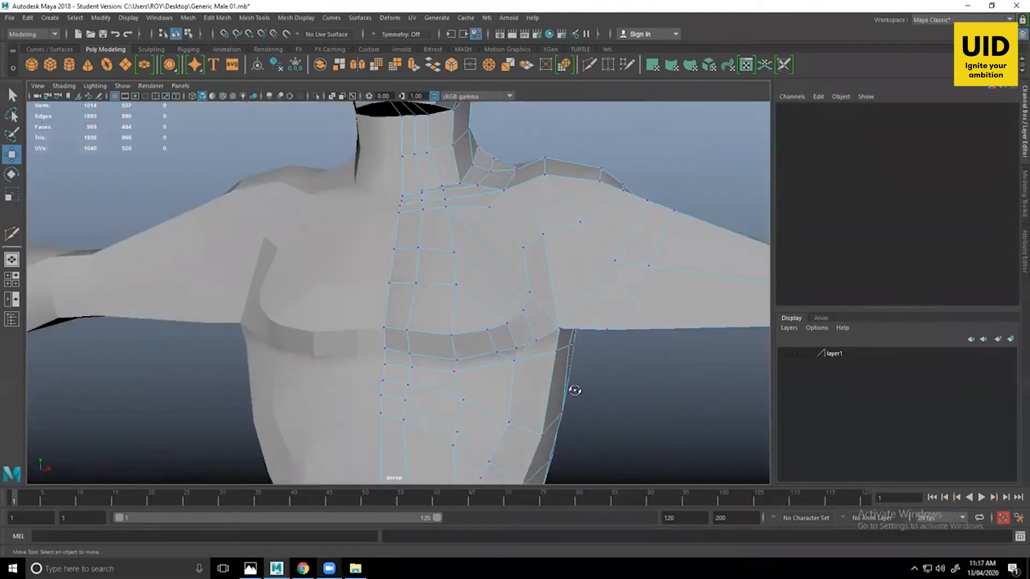
{"action": "mouse_move", "coordinate": [575, 391]}
{"action": "left_mouse_down", "text": "alt"}
{"action": "mouse_move", "coordinate": [639, 387]}
{"action": "mouse_move", "coordinate": [611, 404]}
{"action": "mouse_move", "coordinate": [563, 376]}
{"action": "left_mouse_up", "text": "alt"}
{"action": "right_click_drag", "start_coordinate": [492, 241], "coordinate": [524, 227]}
{"action": "left_click_drag", "start_coordinate": [605, 391], "coordinate": [553, 421], "text": "alt"}
{"action": "scroll", "coordinate": [584, 430], "scroll_direction": "down", "scroll_amount": 5}
{"action": "left_click", "coordinate": [584, 429]}
{"action": "scroll", "coordinate": [489, 338], "scroll_direction": "up", "scroll_amount": 5}
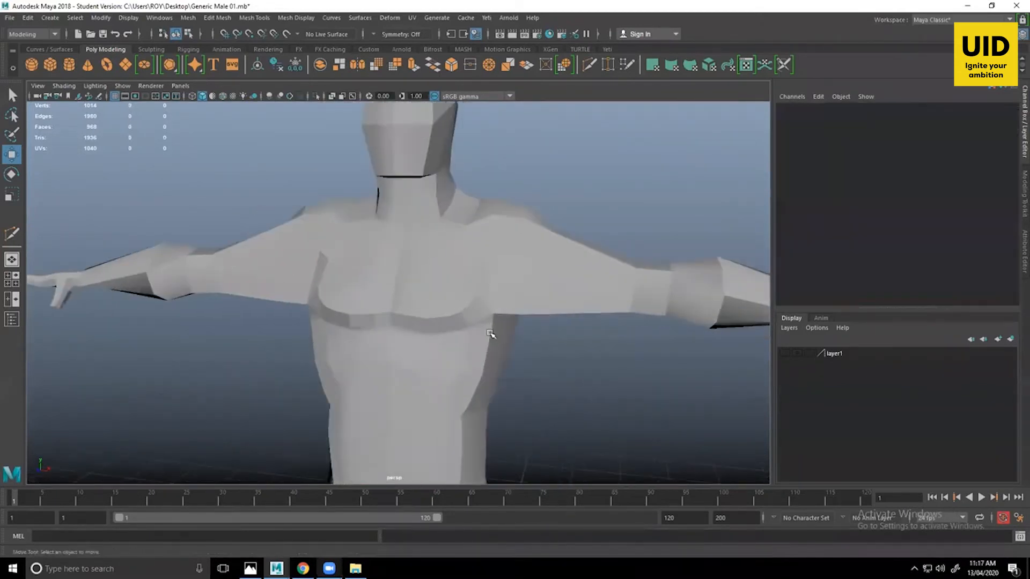
Compare the torso from several angles with the chest photo and the front view of the muscle chart.
{"action": "left_click_drag", "start_coordinate": [490, 334], "coordinate": [389, 312], "text": "alt"}
{"action": "left_click", "coordinate": [418, 323]}
{"action": "left_click_drag", "start_coordinate": [510, 386], "coordinate": [493, 330], "text": "alt"}
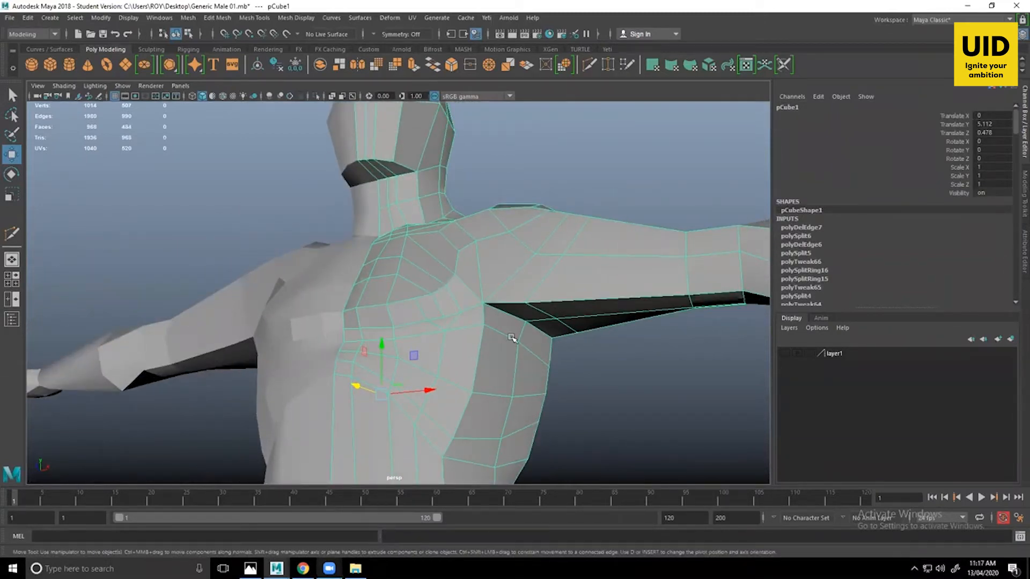
{"action": "left_click_drag", "start_coordinate": [455, 396], "coordinate": [413, 367], "text": "alt"}
{"action": "key", "text": "alt+Tab"}
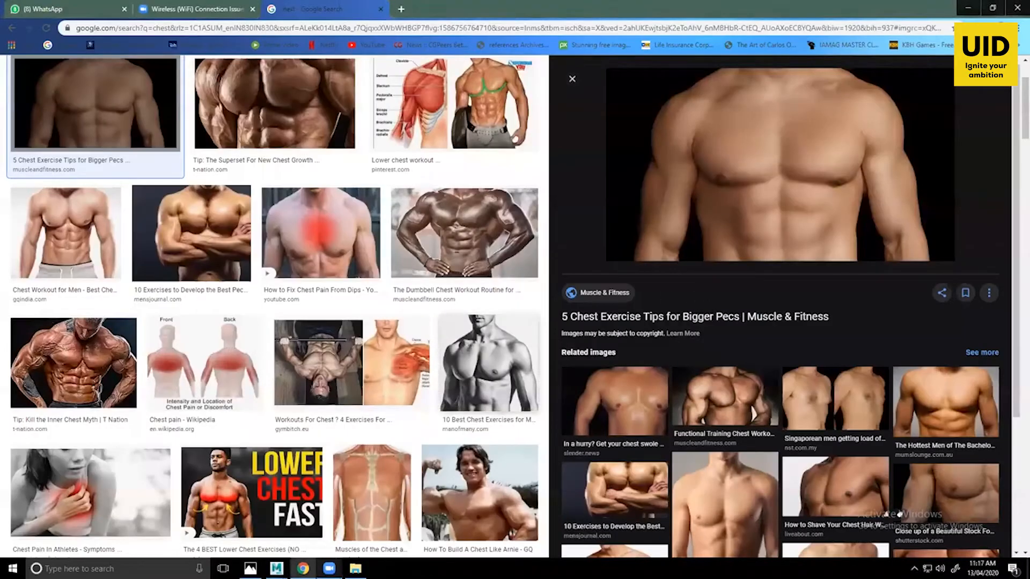
{"action": "key", "text": "alt+Tab"}
{"action": "key", "text": "alt+Tab"}
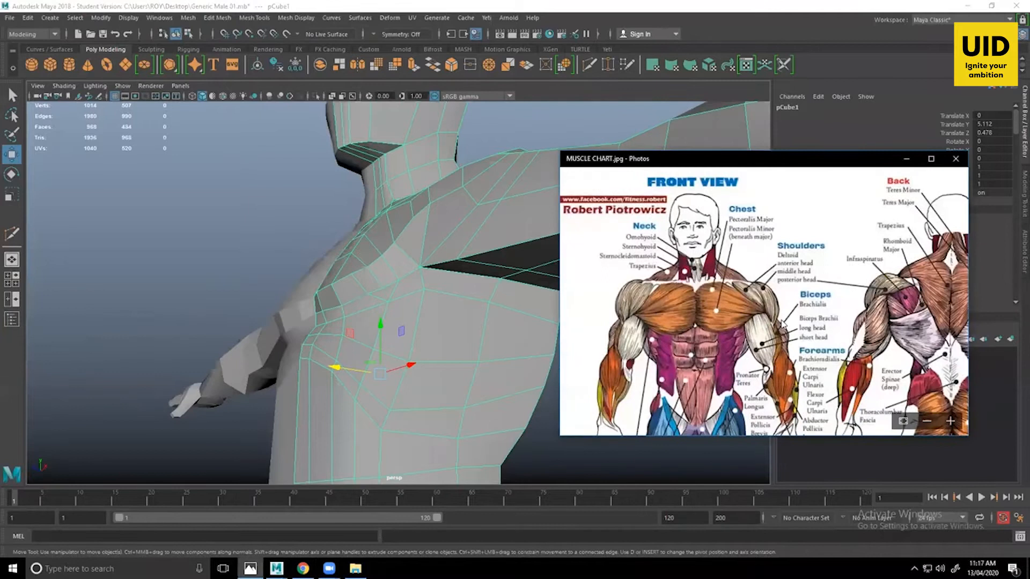
{"action": "left_click_drag", "start_coordinate": [781, 324], "coordinate": [737, 315]}
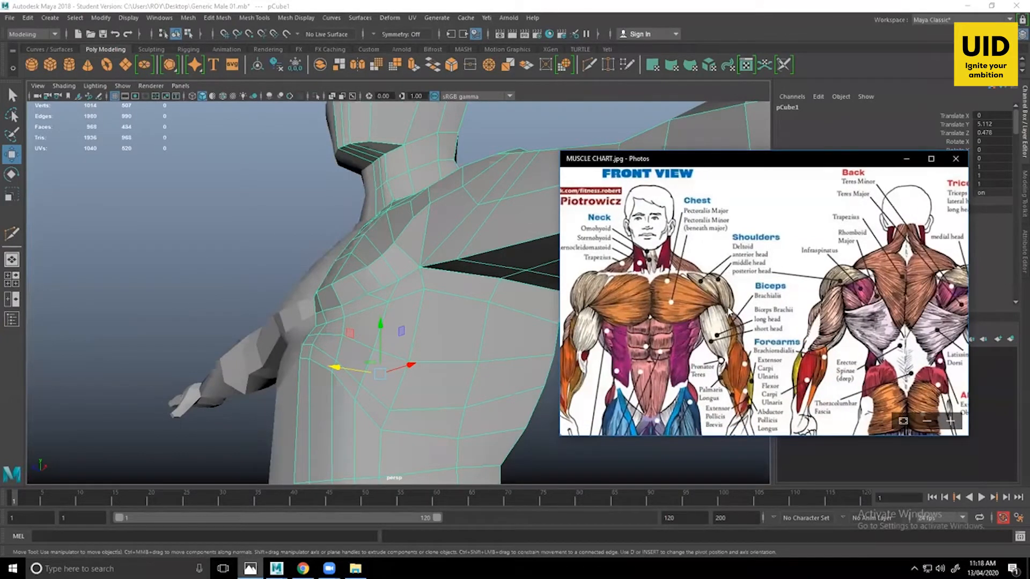
{"action": "mouse_move", "coordinate": [466, 315]}
{"action": "left_mouse_down", "text": "alt"}
{"action": "mouse_move", "coordinate": [504, 322]}
{"action": "mouse_move", "coordinate": [470, 299]}
{"action": "left_mouse_up", "text": "alt"}
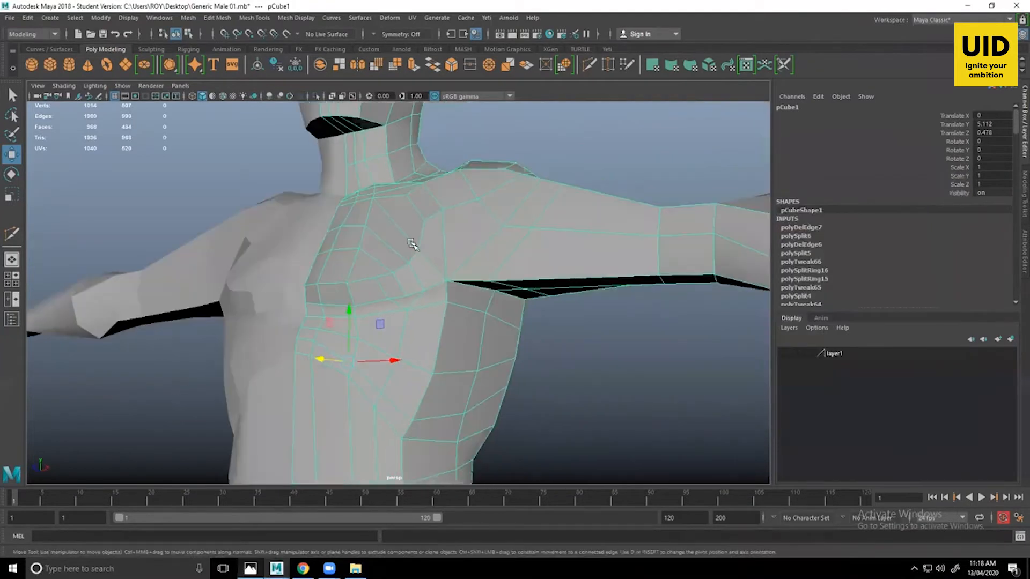
Enter vertex editing on the body half around the armpit.
{"action": "left_click_drag", "start_coordinate": [453, 259], "coordinate": [539, 250], "text": "alt"}
{"action": "left_click_drag", "start_coordinate": [489, 290], "coordinate": [450, 259], "text": "alt"}
{"action": "mouse_move", "coordinate": [450, 260]}
{"action": "right_mouse_down"}
{"action": "mouse_move", "coordinate": [418, 256]}
{"action": "mouse_move", "coordinate": [432, 255]}
{"action": "right_mouse_up"}
{"action": "left_click", "coordinate": [437, 256]}
{"action": "mouse_move", "coordinate": [437, 256]}
{"action": "left_mouse_down", "text": "alt"}
{"action": "mouse_move", "coordinate": [457, 229]}
{"action": "mouse_move", "coordinate": [434, 324]}
{"action": "mouse_move", "coordinate": [450, 278]}
{"action": "mouse_move", "coordinate": [446, 257]}
{"action": "left_mouse_up", "text": "alt"}
{"action": "key", "text": "F8"}
{"action": "right_click_drag", "start_coordinate": [446, 257], "coordinate": [396, 261]}
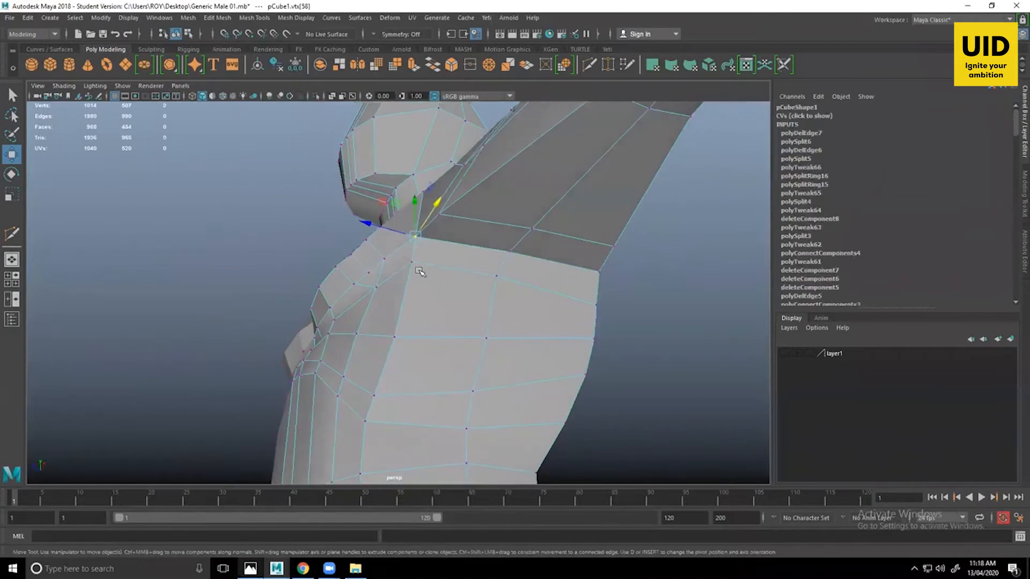
{"action": "left_click", "coordinate": [412, 263]}
{"action": "left_click", "coordinate": [510, 253]}
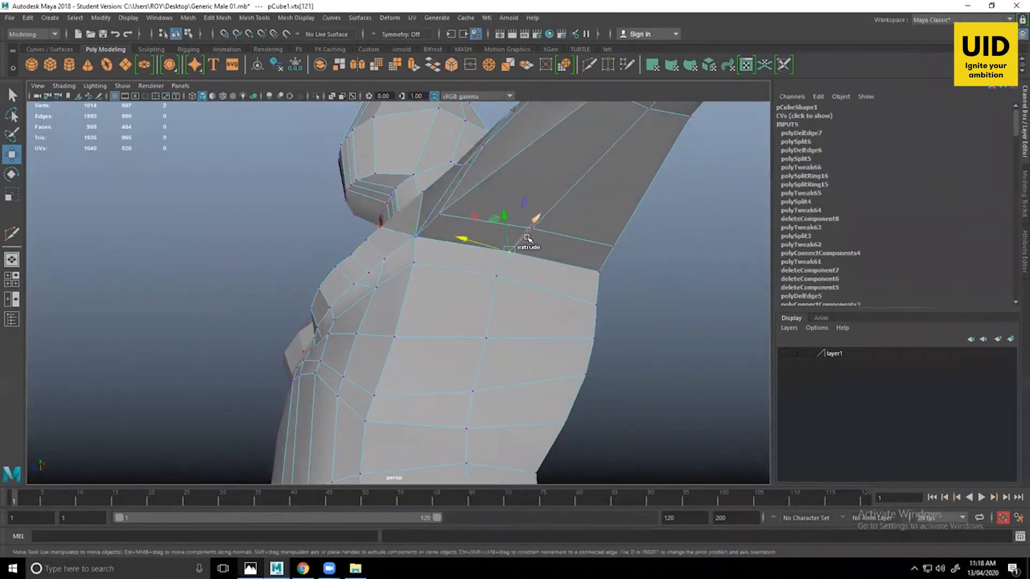
{"action": "left_click_drag", "start_coordinate": [536, 230], "coordinate": [561, 246], "text": "shift"}
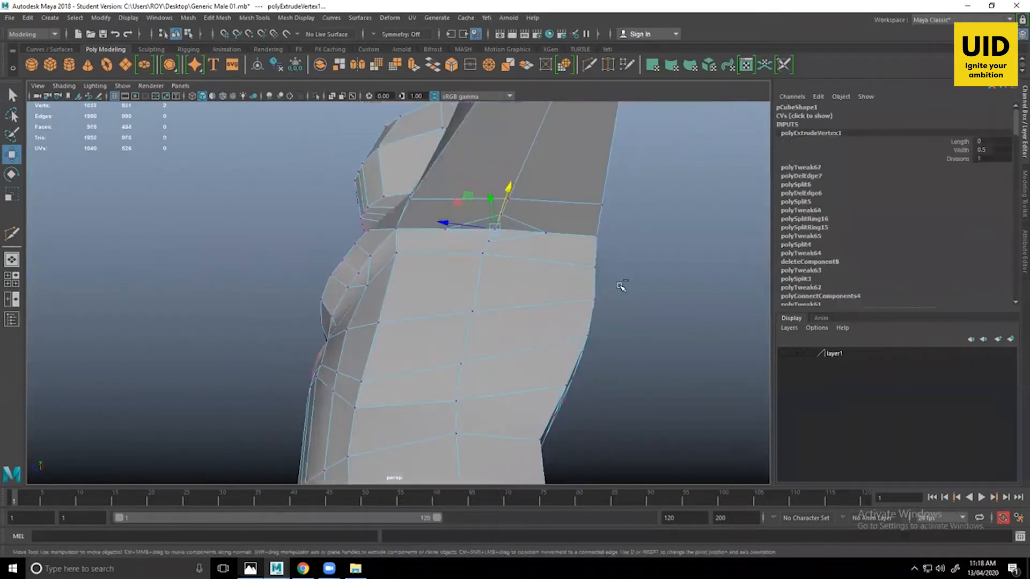
{"action": "key", "text": "ctrl+z"}
Shift the middle vertices running from the underarm down the side of the ribcage slightly forward towards the chest.
{"action": "left_click", "coordinate": [536, 230]}
{"action": "left_click", "coordinate": [510, 199]}
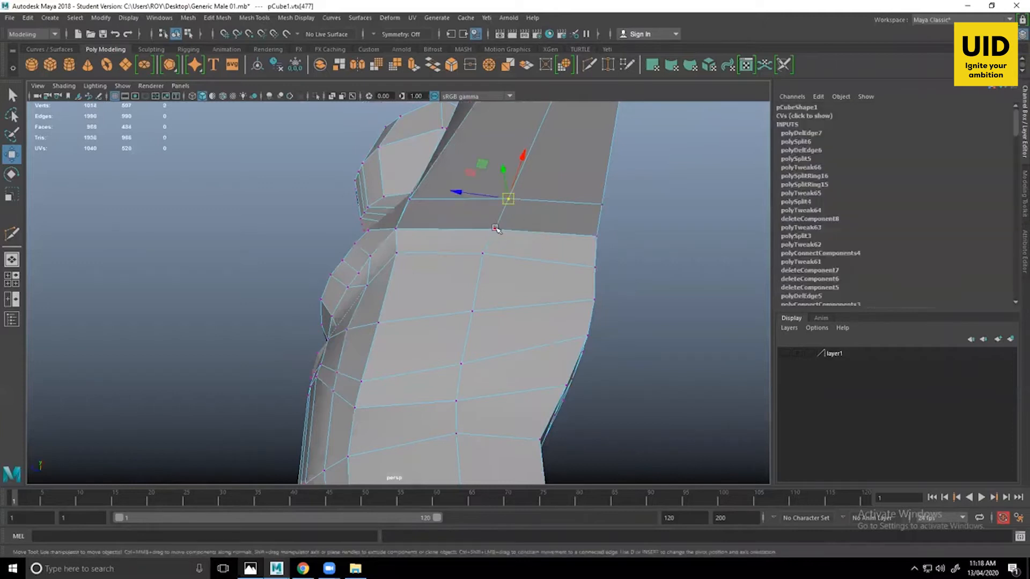
{"action": "left_click", "coordinate": [495, 230], "text": "shift"}
{"action": "left_click", "coordinate": [483, 253], "text": "shift"}
{"action": "left_click_drag", "start_coordinate": [464, 220], "coordinate": [440, 249]}
{"action": "left_click", "coordinate": [683, 298]}
{"action": "left_click", "coordinate": [471, 253]}
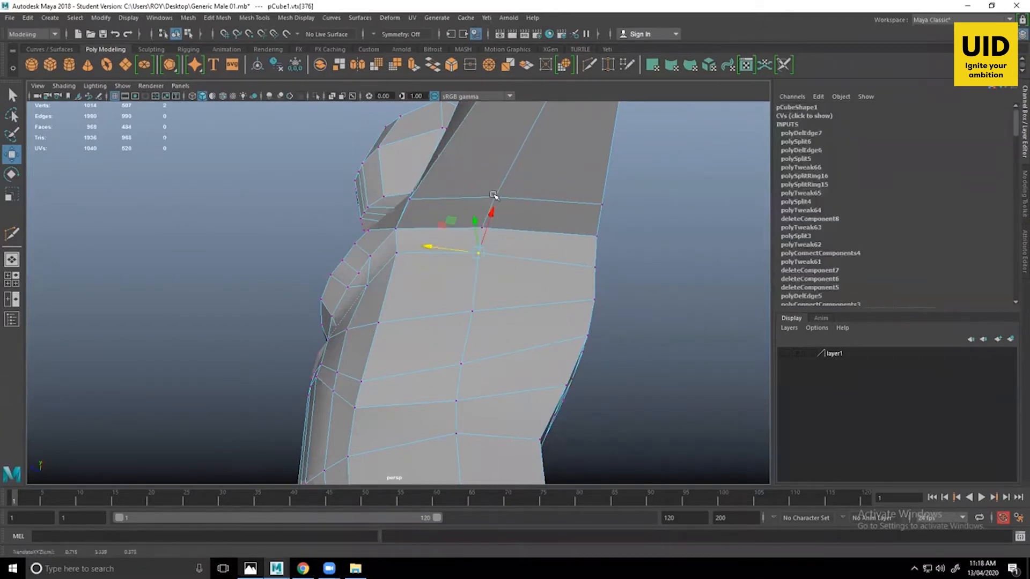
Select the vertex on the underside of the arm at the armpit and raise it slightly.
{"action": "left_click", "coordinate": [494, 196]}
{"action": "left_click_drag", "start_coordinate": [468, 195], "coordinate": [541, 287], "text": "alt"}
{"action": "left_click", "coordinate": [509, 284], "text": "shift"}
{"action": "left_click", "coordinate": [701, 354]}
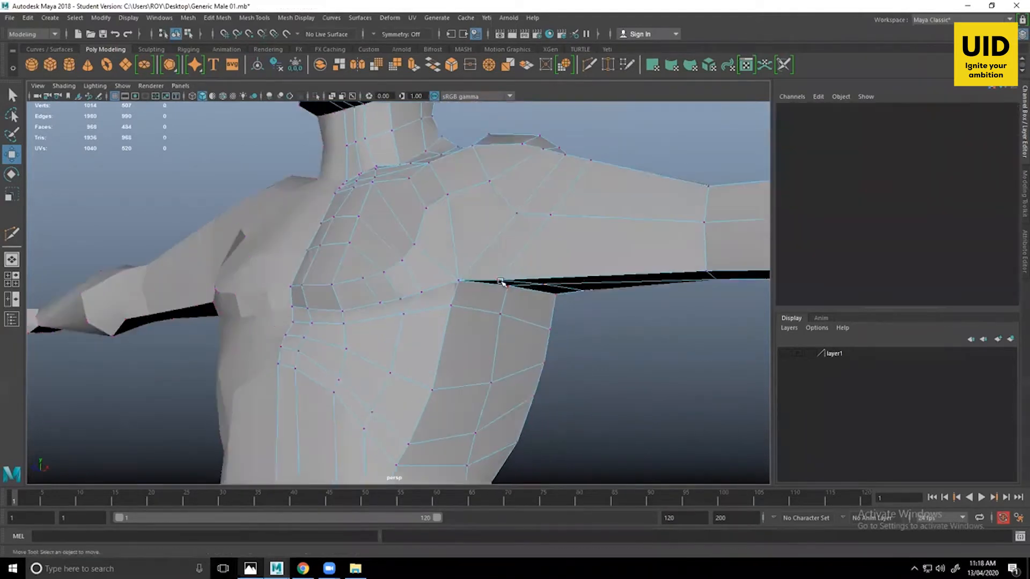
{"action": "left_click", "coordinate": [499, 280]}
{"action": "scroll", "coordinate": [506, 250], "scroll_direction": "up", "scroll_amount": 2}
{"action": "left_click_drag", "start_coordinate": [515, 251], "coordinate": [516, 241]}
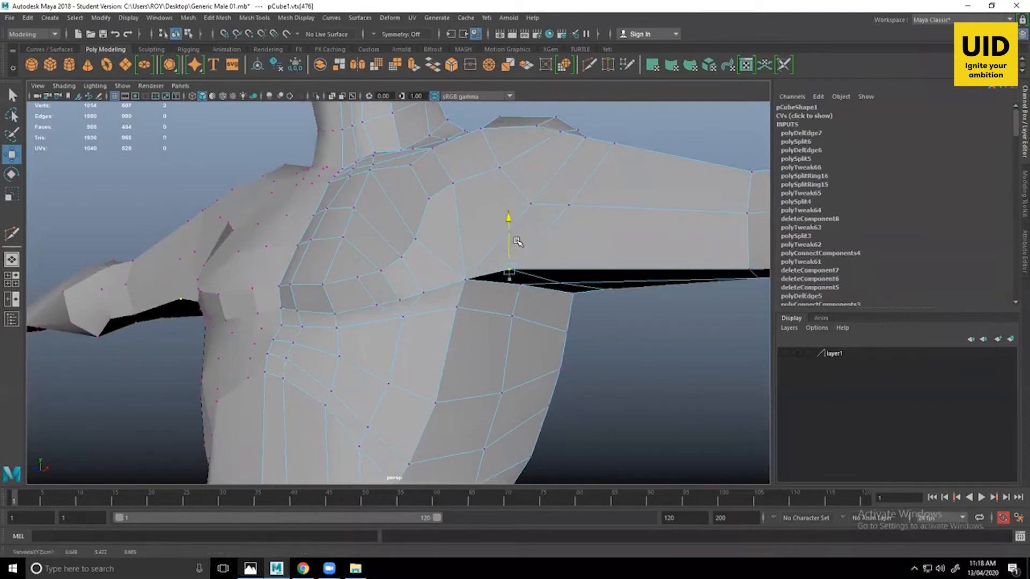
Select vertices along the rear edge of the ribcage below the armpit and adjust their depth.
{"action": "left_click_drag", "start_coordinate": [566, 316], "coordinate": [713, 327], "text": "alt"}
{"action": "left_click", "coordinate": [511, 286]}
{"action": "left_click", "coordinate": [712, 327]}
{"action": "left_click", "coordinate": [567, 210]}
{"action": "left_click_drag", "start_coordinate": [567, 210], "coordinate": [540, 286], "text": "alt"}
{"action": "left_click_drag", "start_coordinate": [703, 309], "coordinate": [529, 277], "text": "alt"}
{"action": "left_click", "coordinate": [557, 179], "text": "shift"}
{"action": "left_click", "coordinate": [566, 247]}
{"action": "left_click", "coordinate": [567, 316]}
{"action": "left_click_drag", "start_coordinate": [539, 319], "coordinate": [531, 320]}
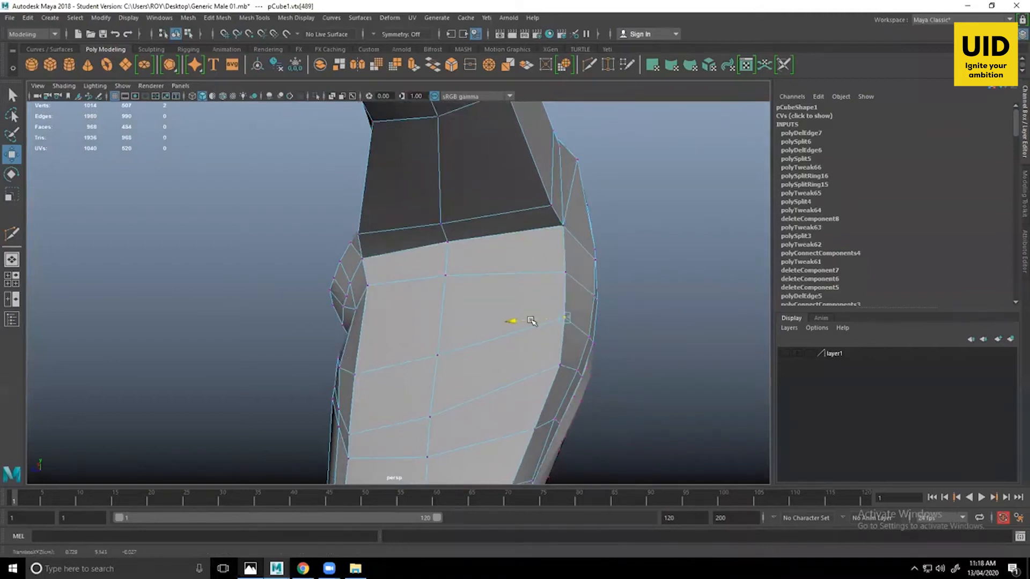
Switch to face editing and try to save the scene, dismissing the dialogs and repeating the save.
{"action": "right_click_drag", "start_coordinate": [514, 257], "coordinate": [517, 271]}
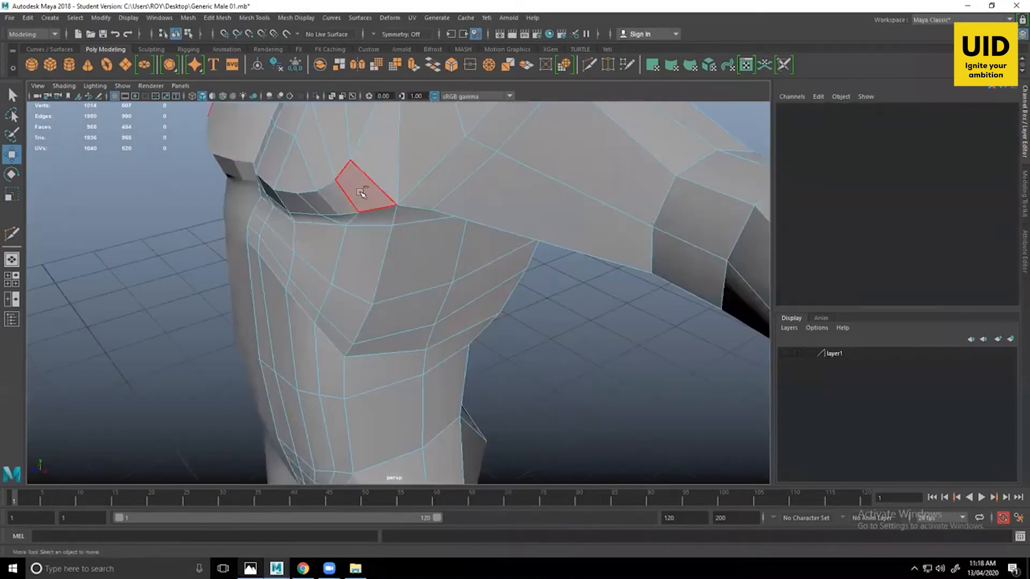
{"action": "key", "text": "ctrl+s"}
{"action": "left_click", "coordinate": [504, 293]}
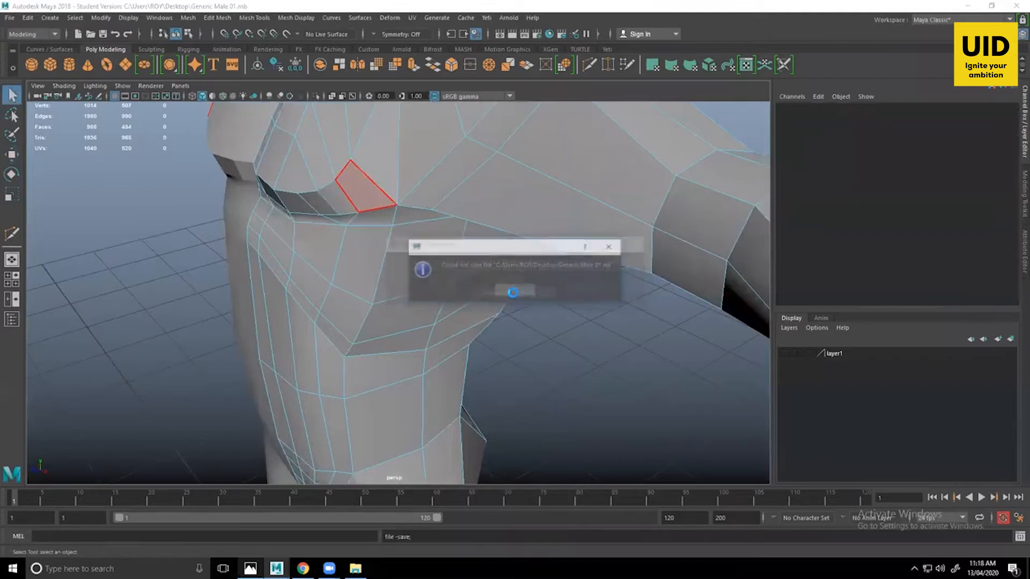
{"action": "left_click", "coordinate": [512, 292]}
{"action": "left_click", "coordinate": [453, 299]}
{"action": "key", "text": "w"}
{"action": "left_click", "coordinate": [493, 306]}
{"action": "key", "text": "ctrl+s"}
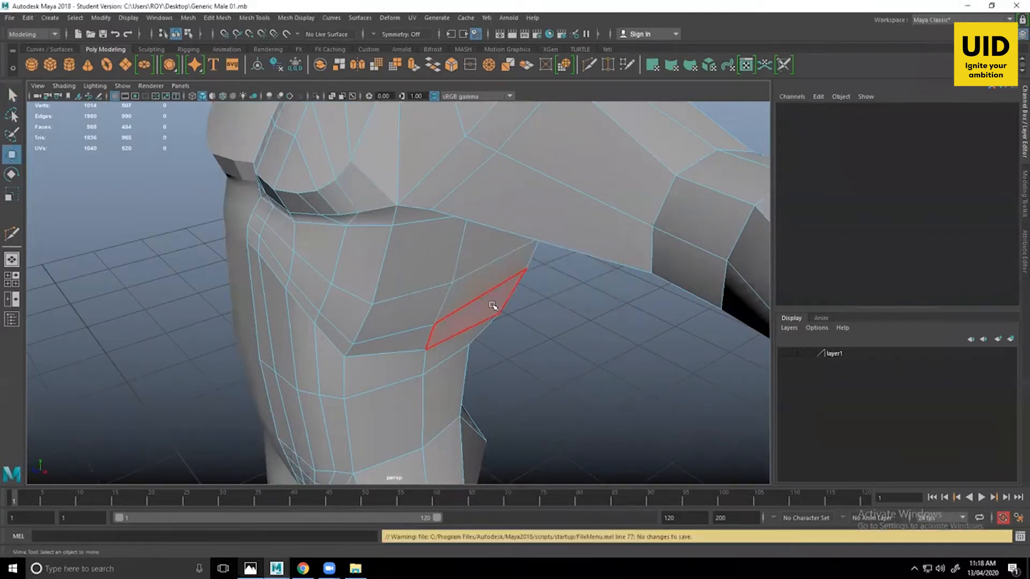
Return to object mode, select the body half, and save the scene, continuing past the student version notice.
{"action": "left_click_drag", "start_coordinate": [506, 307], "coordinate": [482, 301], "text": "alt"}
{"action": "right_click_drag", "start_coordinate": [445, 260], "coordinate": [498, 243]}
{"action": "left_click", "coordinate": [593, 373]}
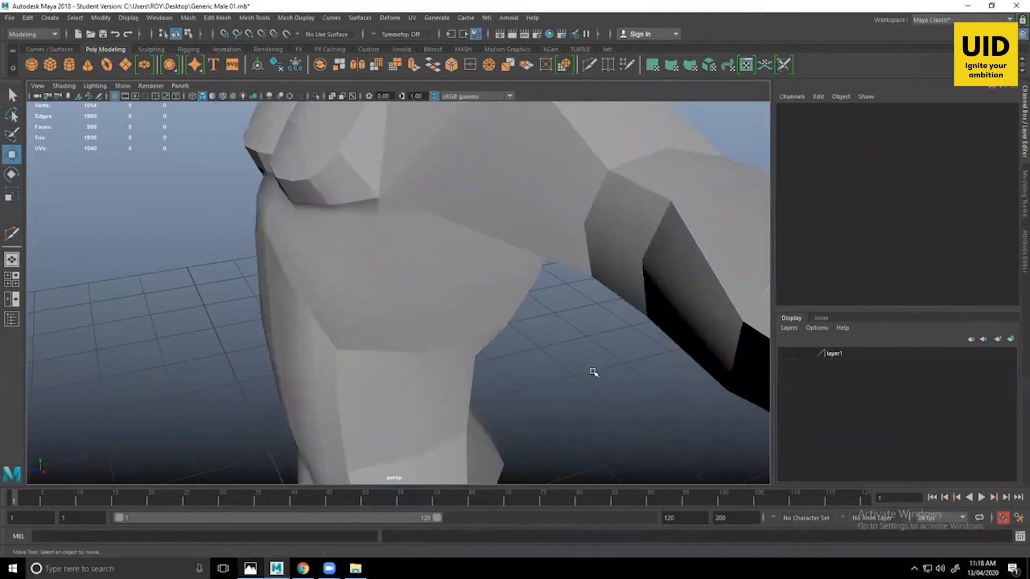
{"action": "left_click", "coordinate": [468, 303]}
{"action": "key", "text": "ctrl+s"}
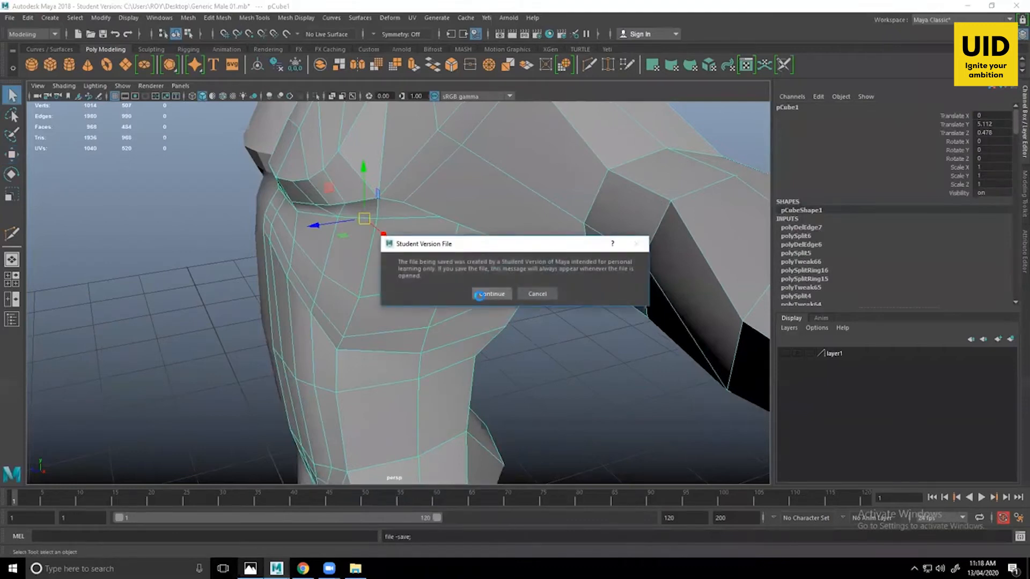
{"action": "left_click", "coordinate": [481, 294]}
Enter vertex editing and nudge the vertex at the rear side of the ribcage slightly in depth.
{"action": "mouse_move", "coordinate": [481, 297]}
{"action": "left_mouse_down", "text": "alt"}
{"action": "mouse_move", "coordinate": [531, 328]}
{"action": "mouse_move", "coordinate": [471, 317]}
{"action": "mouse_move", "coordinate": [471, 294]}
{"action": "left_mouse_up", "text": "alt"}
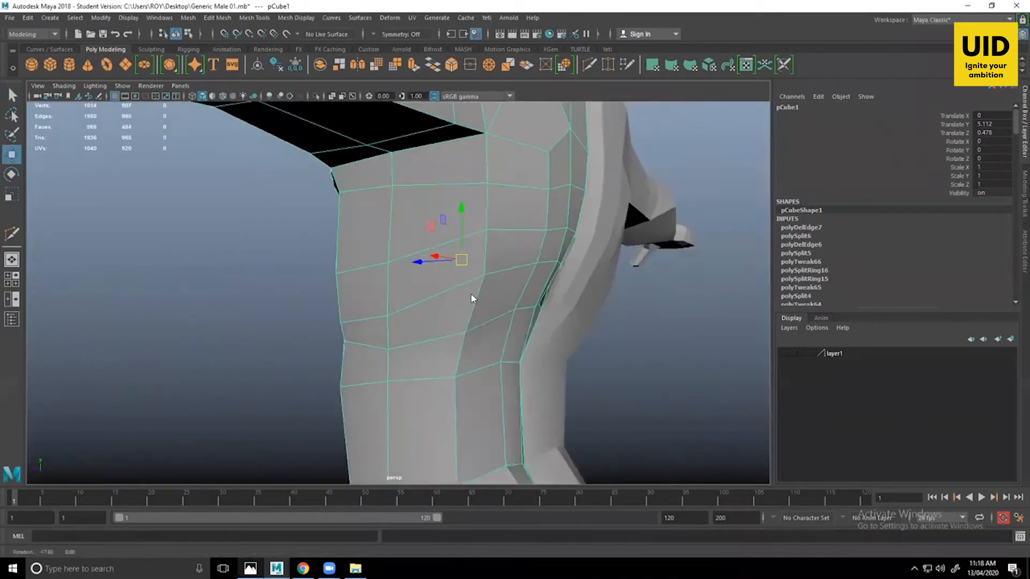
{"action": "right_click_drag", "start_coordinate": [461, 260], "coordinate": [429, 273]}
{"action": "right_click_drag", "start_coordinate": [495, 259], "coordinate": [446, 256]}
{"action": "left_click", "coordinate": [485, 273]}
{"action": "left_click_drag", "start_coordinate": [485, 273], "coordinate": [510, 279], "text": "alt"}
{"action": "left_click_drag", "start_coordinate": [485, 270], "coordinate": [482, 271]}
Select the back face just below the armpit and extrude it with zero thickness.
{"action": "left_click_drag", "start_coordinate": [514, 325], "coordinate": [497, 228], "text": "alt"}
{"action": "right_click_drag", "start_coordinate": [495, 225], "coordinate": [538, 242]}
{"action": "left_click_drag", "start_coordinate": [662, 309], "coordinate": [670, 360], "text": "alt"}
{"action": "middle_click_drag", "start_coordinate": [727, 437], "coordinate": [706, 320], "text": "alt"}
{"action": "middle_click_drag", "start_coordinate": [456, 221], "coordinate": [476, 316], "text": "alt"}
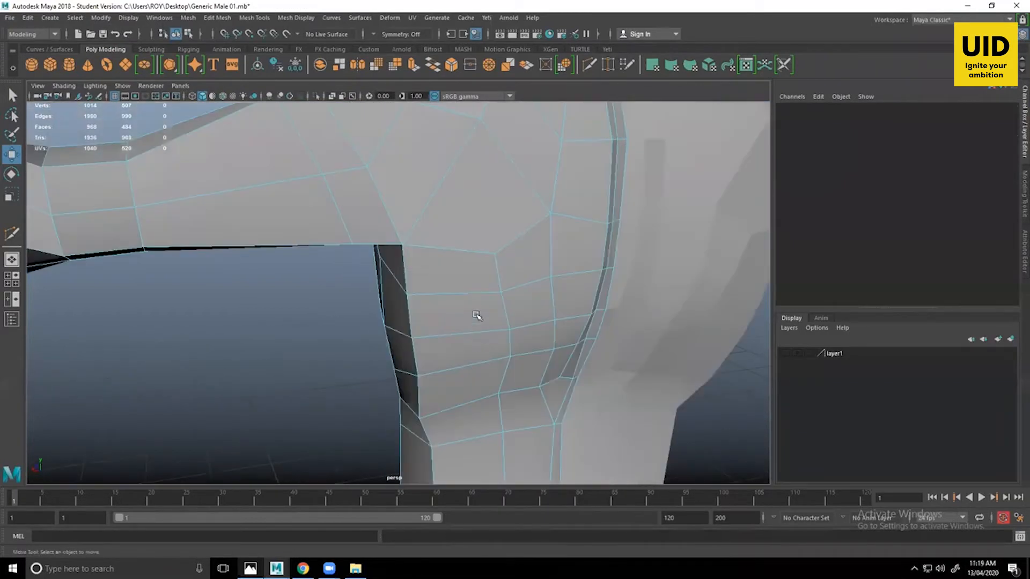
{"action": "left_click", "coordinate": [477, 311]}
{"action": "left_click_drag", "start_coordinate": [513, 454], "coordinate": [483, 410], "text": "alt"}
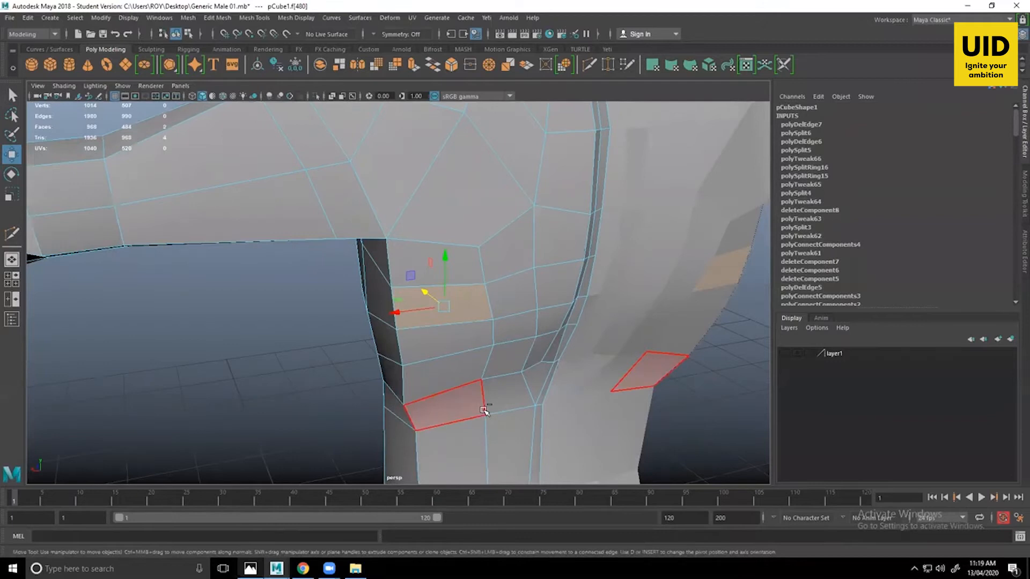
{"action": "key", "text": "ctrl+e"}
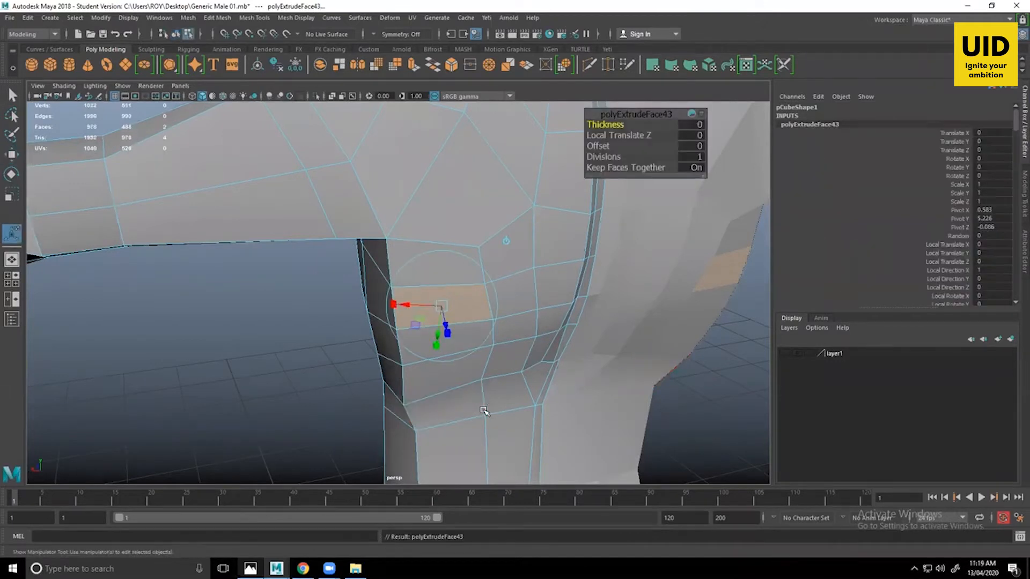
{"action": "middle_click_drag", "start_coordinate": [494, 368], "coordinate": [481, 367], "text": "alt"}
{"action": "key", "text": "w"}
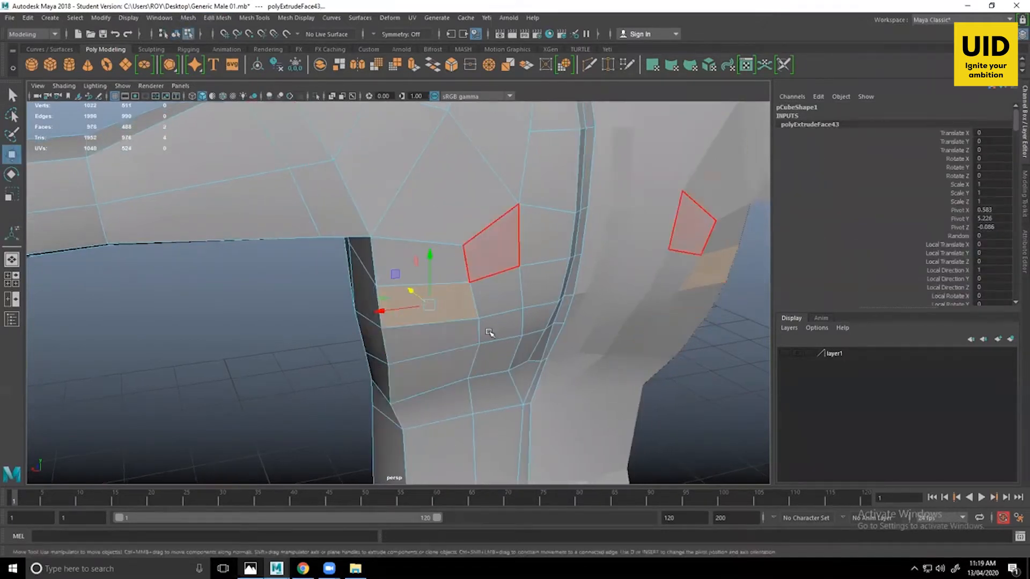
Pull the extruded back face outward to expose its side walls, and return it to the surface.
{"action": "left_click", "coordinate": [309, 417]}
{"action": "left_click_drag", "start_coordinate": [145, 338], "coordinate": [315, 379], "text": "alt"}
{"action": "right_click_drag", "start_coordinate": [488, 413], "coordinate": [422, 369], "text": "alt"}
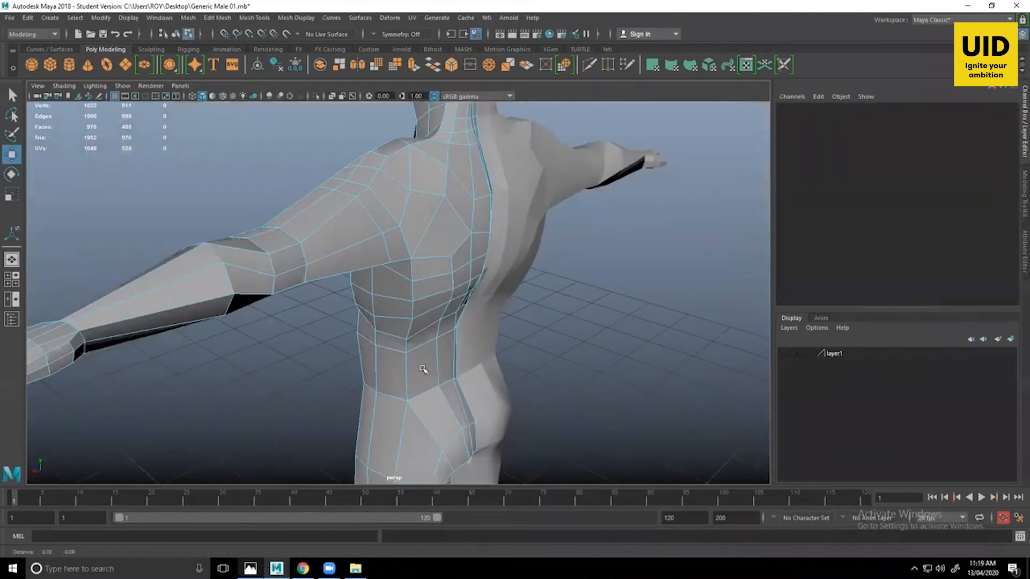
{"action": "left_click_drag", "start_coordinate": [567, 305], "coordinate": [531, 361], "text": "alt"}
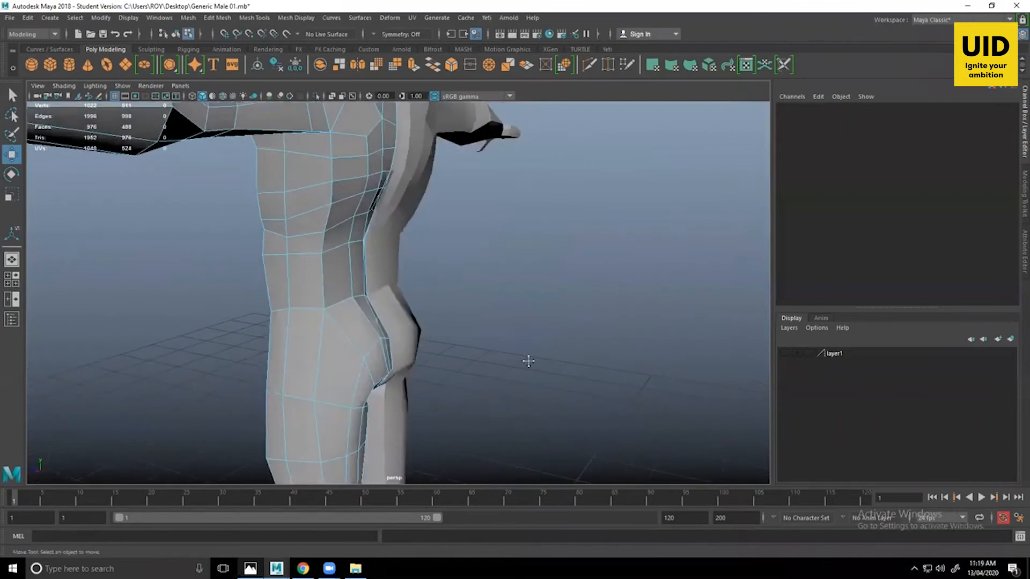
{"action": "right_click_drag", "start_coordinate": [531, 361], "coordinate": [628, 472], "text": "alt"}
{"action": "left_click", "coordinate": [396, 229]}
{"action": "left_click_drag", "start_coordinate": [396, 229], "coordinate": [451, 320], "text": "alt"}
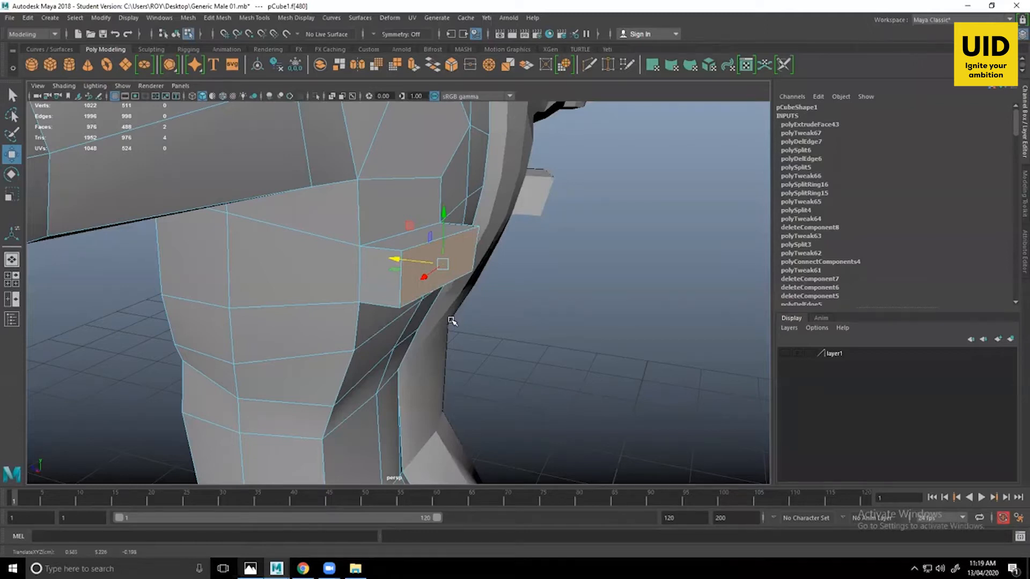
{"action": "left_click_drag", "start_coordinate": [431, 287], "coordinate": [383, 251], "text": "alt"}
Select the vertices around the extruded area of the upper back and side, and merge the overlapping ones.
{"action": "right_click_drag", "start_coordinate": [383, 250], "coordinate": [346, 249]}
{"action": "left_click_drag", "start_coordinate": [346, 249], "coordinate": [380, 262], "text": "alt"}
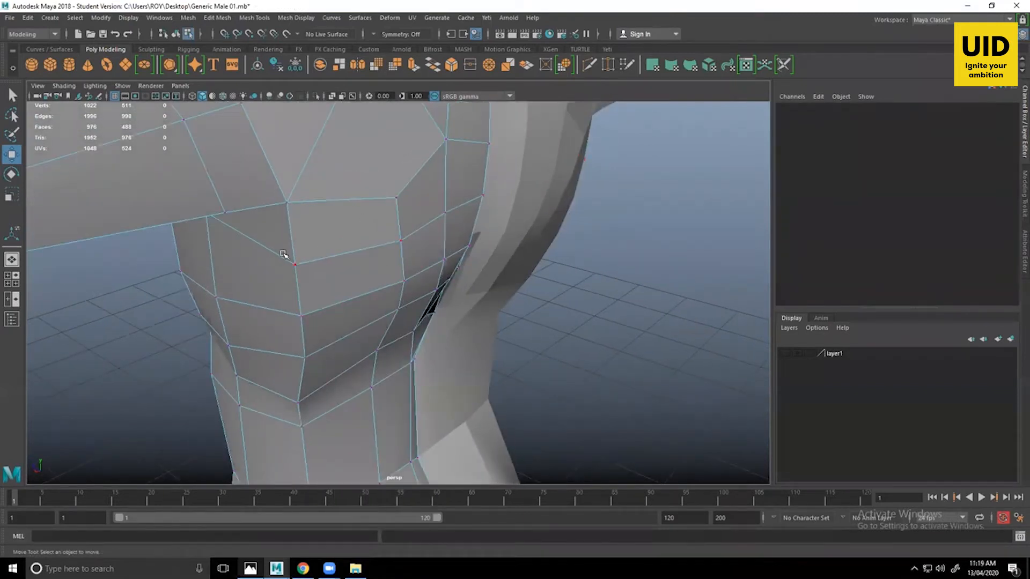
{"action": "left_click_drag", "start_coordinate": [421, 235], "coordinate": [248, 226]}
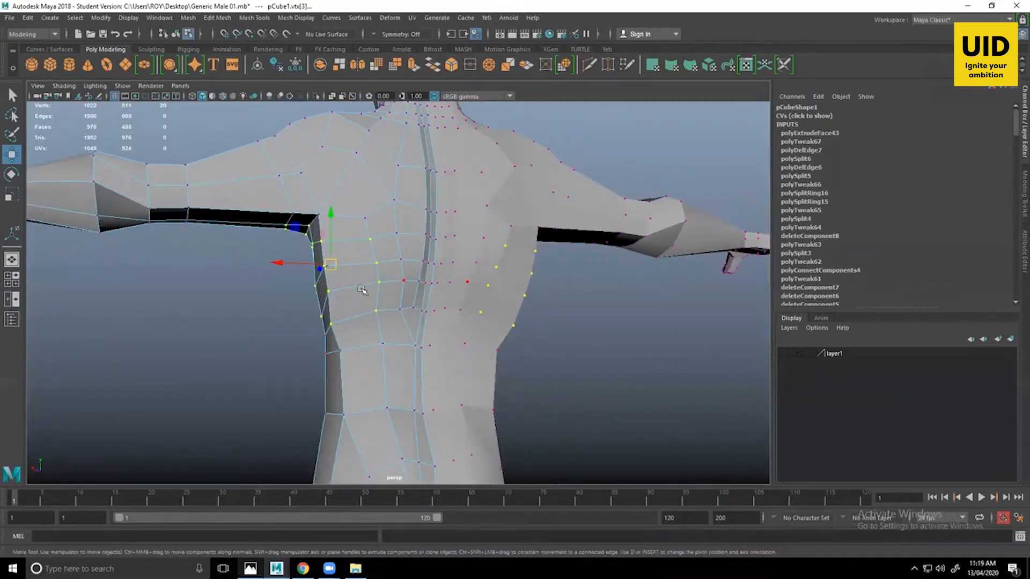
{"action": "right_click_drag", "start_coordinate": [362, 289], "coordinate": [461, 351], "text": "alt"}
{"action": "left_click_drag", "start_coordinate": [408, 330], "coordinate": [351, 263], "text": "alt"}
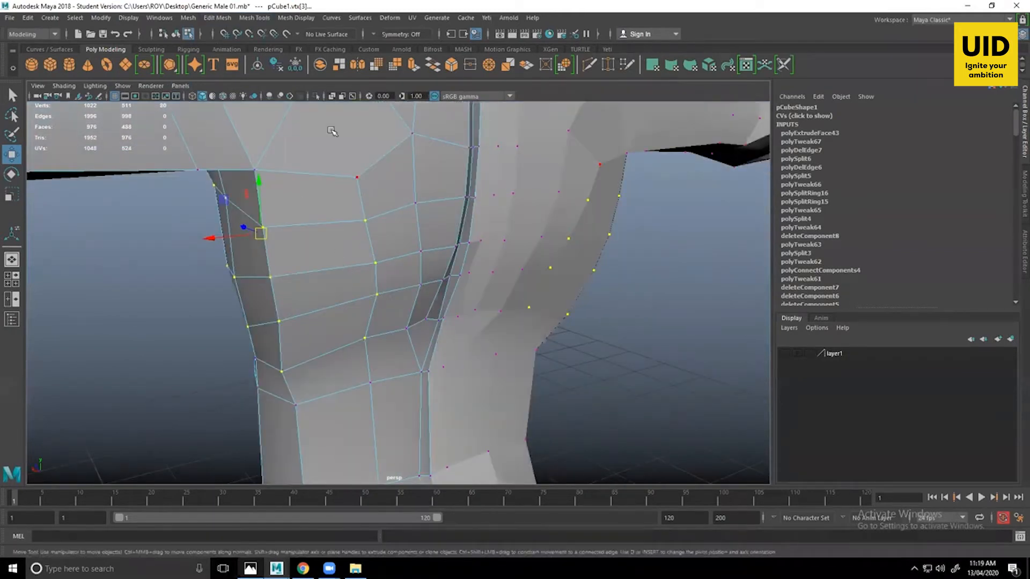
{"action": "right_click_drag", "start_coordinate": [342, 234], "coordinate": [392, 184], "text": "shift"}
{"action": "left_click_drag", "start_coordinate": [392, 184], "coordinate": [570, 297], "text": "alt"}
Select the back face below the armpit and test-move it to check the merged geometry.
{"action": "left_click", "coordinate": [341, 195]}
{"action": "right_click_drag", "start_coordinate": [341, 198], "coordinate": [341, 228]}
{"action": "key", "text": "q"}
{"action": "left_click", "coordinate": [348, 265]}
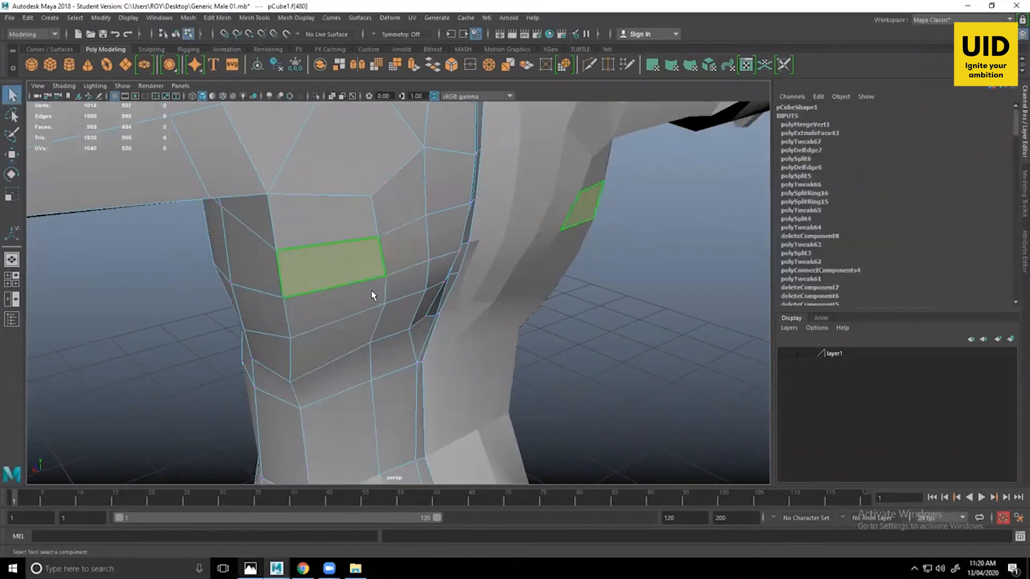
{"action": "left_click_drag", "start_coordinate": [372, 295], "coordinate": [392, 316], "text": "alt"}
{"action": "key", "text": "w"}
{"action": "left_click_drag", "start_coordinate": [329, 271], "coordinate": [370, 279]}
{"action": "left_click", "coordinate": [337, 325]}
{"action": "mouse_move", "coordinate": [321, 317]}
{"action": "left_mouse_down", "text": "alt"}
{"action": "mouse_move", "coordinate": [351, 317]}
{"action": "mouse_move", "coordinate": [323, 302]}
{"action": "left_mouse_up", "text": "alt"}
Switch to edge editing and shift the edge at the back of the upper arm near the shoulder slightly in depth.
{"action": "left_click_drag", "start_coordinate": [388, 346], "coordinate": [429, 301], "text": "alt"}
{"action": "left_click_drag", "start_coordinate": [374, 271], "coordinate": [414, 277], "text": "alt"}
{"action": "right_click_drag", "start_coordinate": [420, 190], "coordinate": [420, 185]}
{"action": "left_click_drag", "start_coordinate": [413, 204], "coordinate": [345, 239], "text": "alt"}
{"action": "left_click", "coordinate": [322, 301]}
{"action": "left_click", "coordinate": [401, 298]}
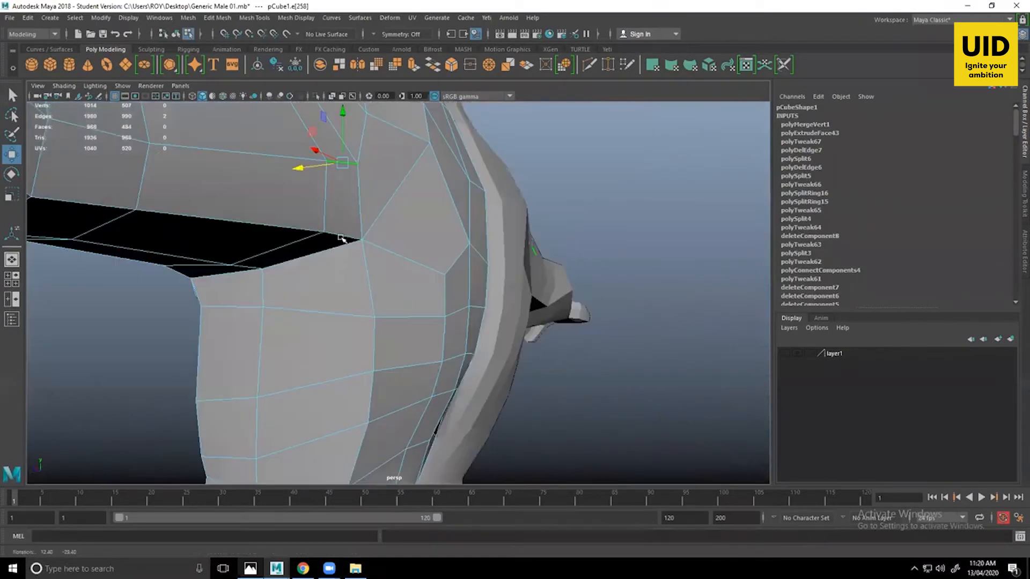
{"action": "left_click_drag", "start_coordinate": [321, 167], "coordinate": [316, 167]}
Select the lengthwise edge under the upper arm near the armpit and adjust its height.
{"action": "left_click_drag", "start_coordinate": [295, 239], "coordinate": [450, 261], "text": "alt"}
{"action": "left_click", "coordinate": [360, 254]}
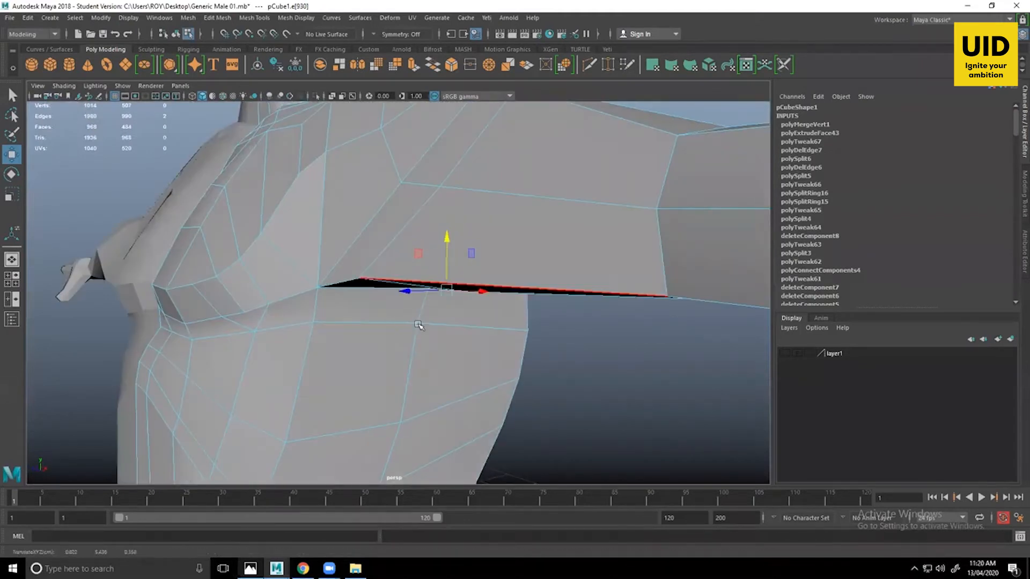
{"action": "left_click_drag", "start_coordinate": [420, 325], "coordinate": [438, 306], "text": "alt"}
{"action": "left_click", "coordinate": [482, 270]}
{"action": "left_click_drag", "start_coordinate": [482, 270], "coordinate": [348, 373], "text": "alt"}
{"action": "scroll", "coordinate": [347, 373], "scroll_direction": "up", "scroll_amount": 2}
{"action": "scroll", "coordinate": [430, 359], "scroll_direction": "up", "scroll_amount": 2}
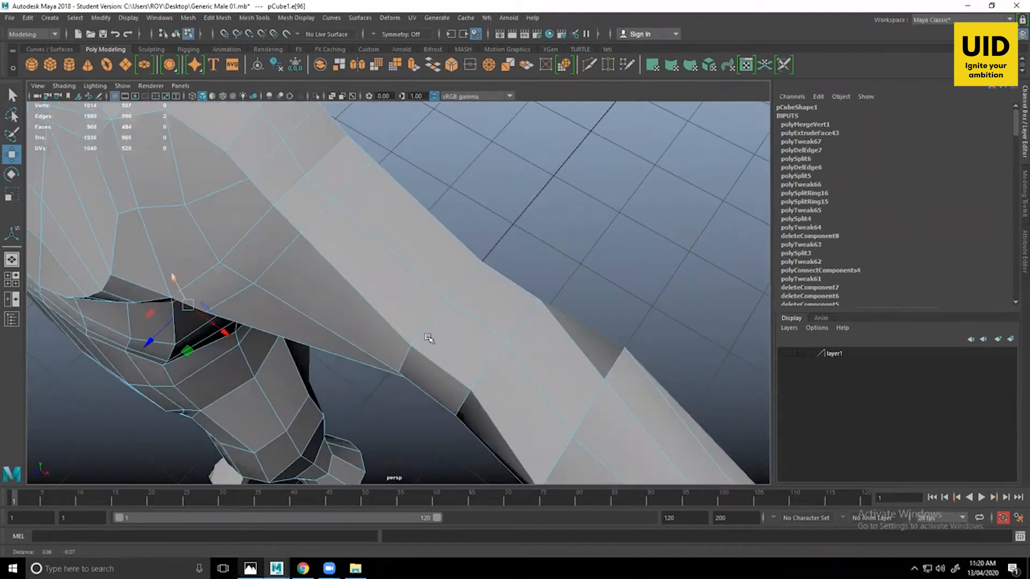
Select the edges around the upper arm near the elbow and adjust the height of the underside edge.
{"action": "left_click", "coordinate": [406, 358]}
{"action": "left_click_drag", "start_coordinate": [405, 382], "coordinate": [362, 243], "text": "alt"}
{"action": "left_click", "coordinate": [366, 243]}
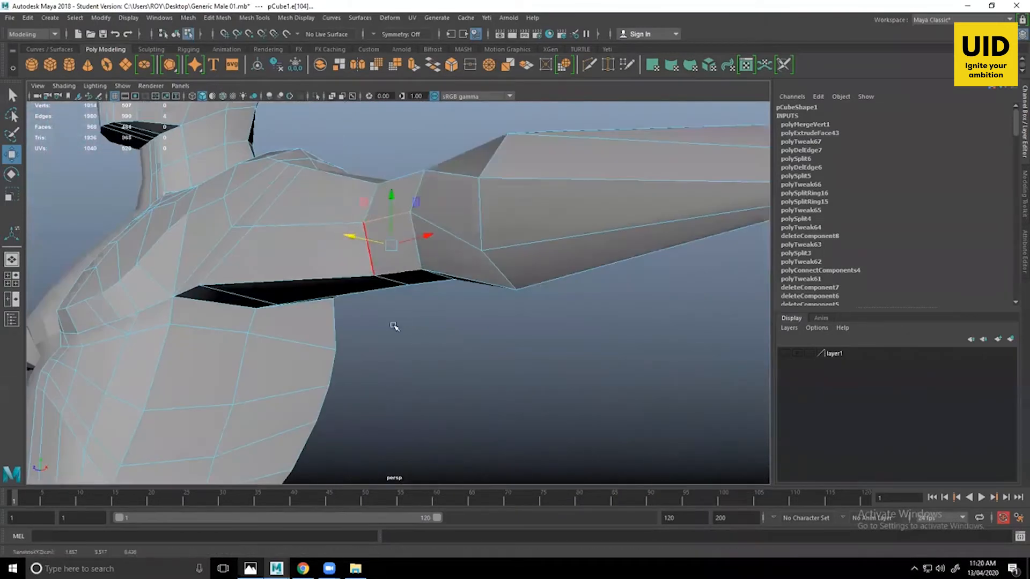
{"action": "left_click_drag", "start_coordinate": [394, 326], "coordinate": [459, 337], "text": "alt"}
{"action": "left_click", "coordinate": [370, 263]}
{"action": "left_click", "coordinate": [351, 239]}
{"action": "left_click_drag", "start_coordinate": [360, 224], "coordinate": [322, 303]}
{"action": "left_click", "coordinate": [378, 280]}
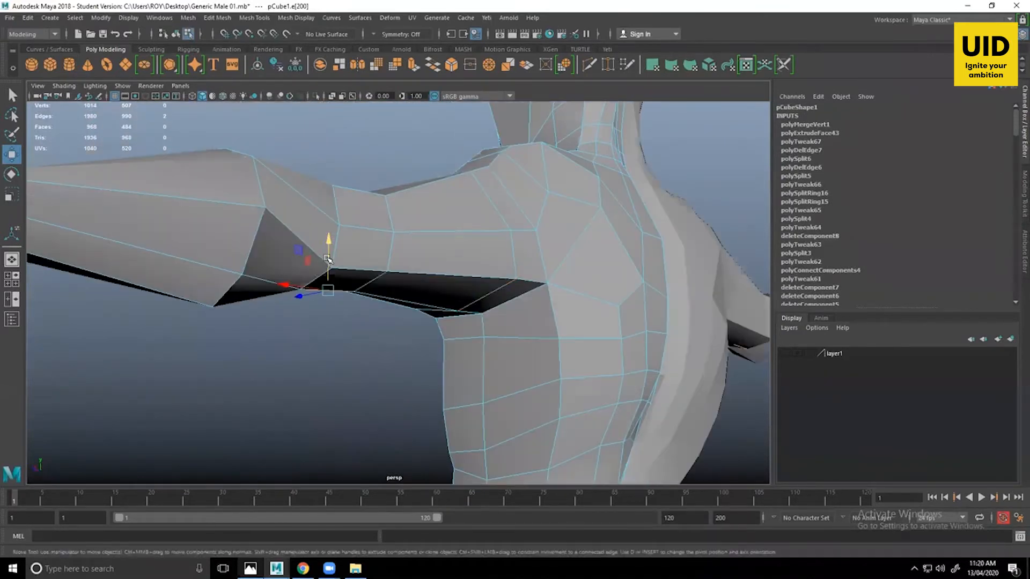
{"action": "left_click_drag", "start_coordinate": [328, 260], "coordinate": [393, 278]}
Raise the lengthwise edges along the lower back of the upper arm slightly and adjust the short edge near the elbow.
{"action": "left_click", "coordinate": [393, 273], "text": "shift"}
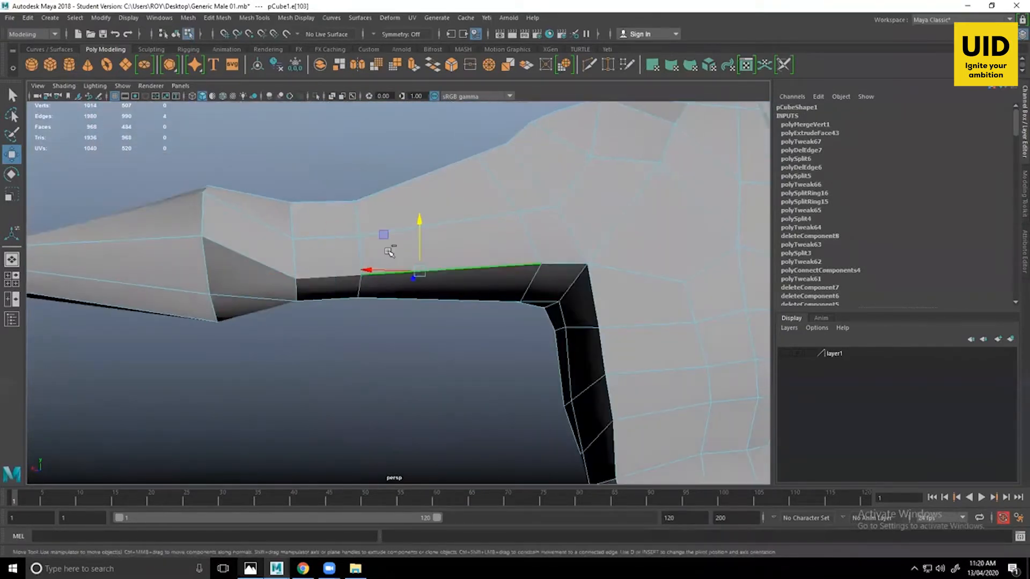
{"action": "left_click", "coordinate": [348, 232], "text": "shift"}
{"action": "left_click", "coordinate": [432, 226], "text": "shift"}
{"action": "left_click_drag", "start_coordinate": [421, 212], "coordinate": [421, 204]}
{"action": "left_click_drag", "start_coordinate": [406, 251], "coordinate": [422, 260], "text": "alt"}
{"action": "left_click", "coordinate": [346, 239]}
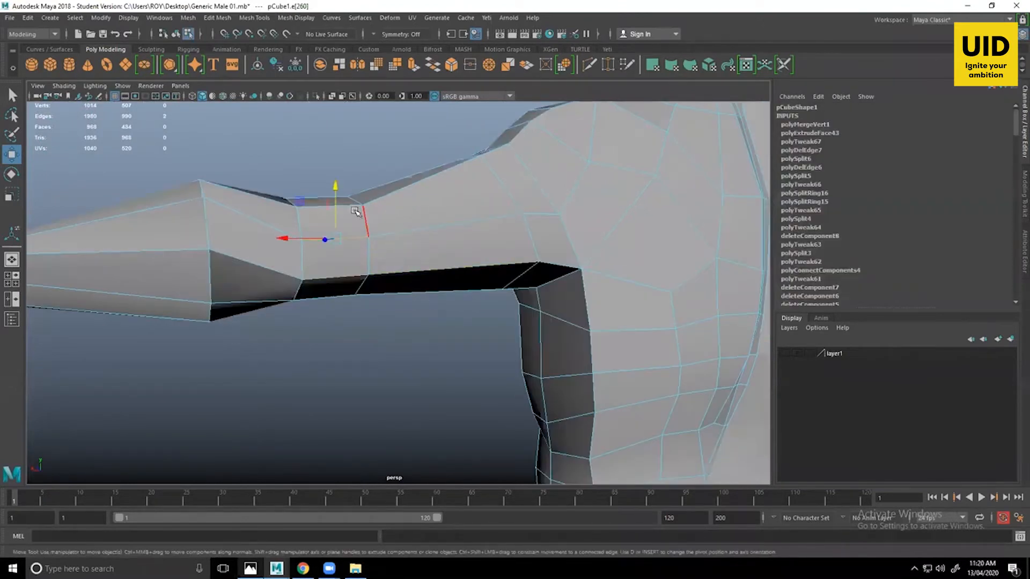
{"action": "left_click_drag", "start_coordinate": [337, 203], "coordinate": [340, 320], "text": "alt"}
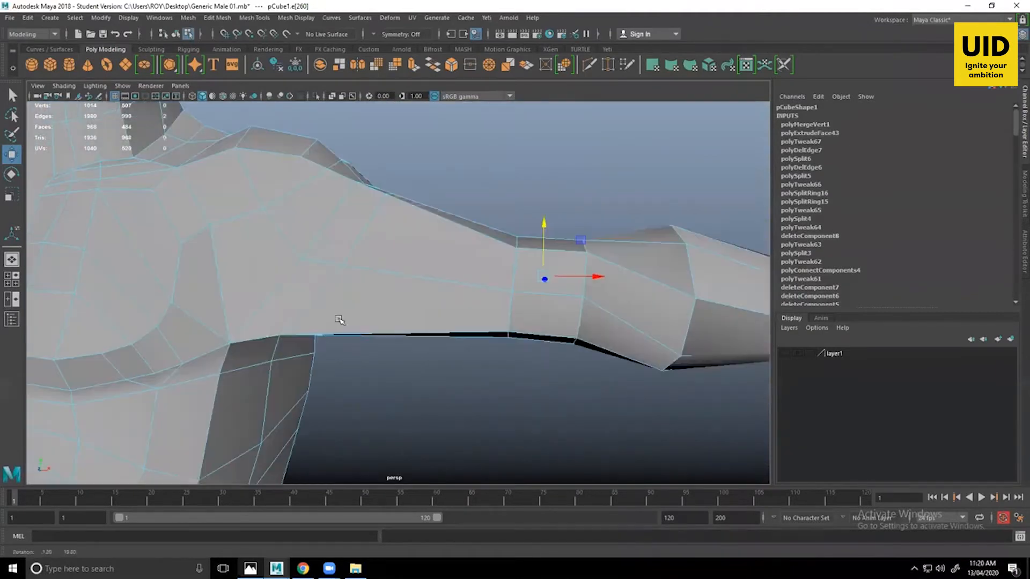
Switch to vertex editing and examine the topology where the armpit meets the chest's lower outer line.
{"action": "right_click_drag", "start_coordinate": [338, 259], "coordinate": [282, 262]}
{"action": "left_click", "coordinate": [280, 335]}
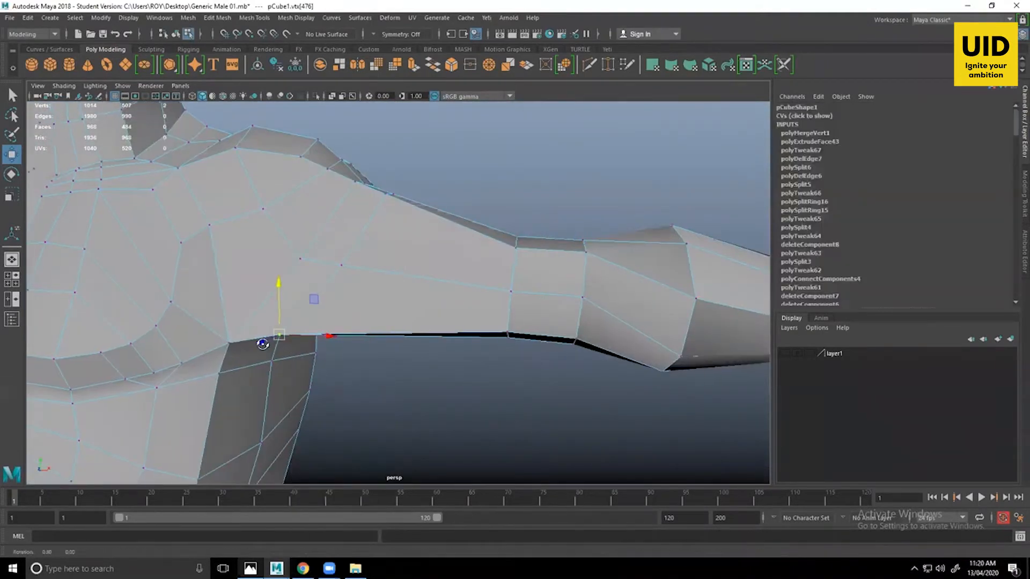
{"action": "left_click_drag", "start_coordinate": [265, 341], "coordinate": [236, 309], "text": "alt"}
{"action": "left_click_drag", "start_coordinate": [236, 309], "coordinate": [258, 292], "text": "alt"}
{"action": "left_click_drag", "start_coordinate": [261, 292], "coordinate": [409, 406]}
{"action": "left_click", "coordinate": [410, 408]}
{"action": "right_click_drag", "start_coordinate": [409, 408], "coordinate": [490, 375], "text": "alt"}
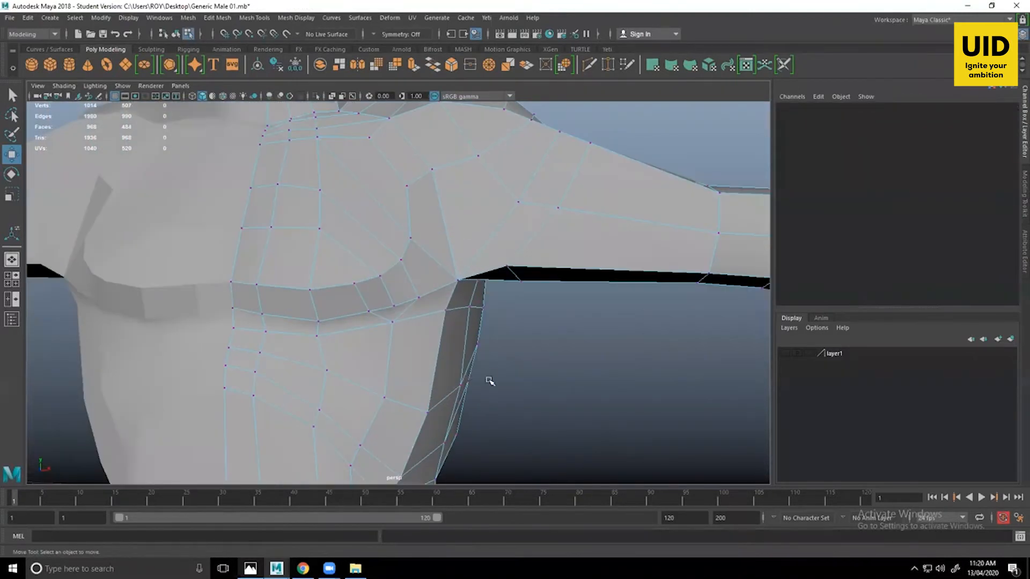
{"action": "left_click_drag", "start_coordinate": [489, 380], "coordinate": [446, 412], "text": "alt"}
{"action": "right_click_drag", "start_coordinate": [425, 387], "coordinate": [478, 356], "text": "alt"}
{"action": "middle_click_drag", "start_coordinate": [478, 356], "coordinate": [501, 363], "text": "alt"}
{"action": "right_click_drag", "start_coordinate": [456, 394], "coordinate": [488, 382], "text": "alt"}
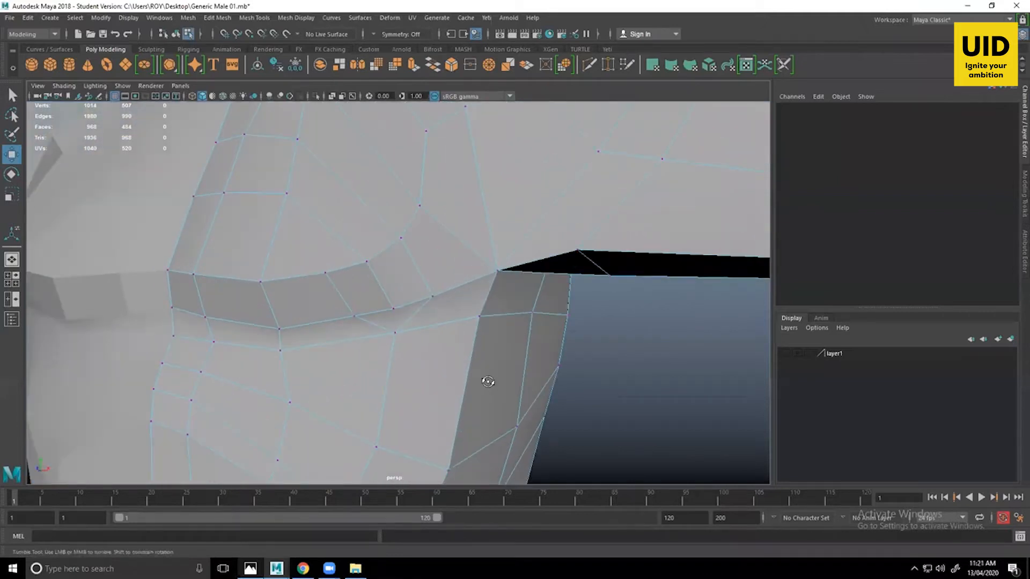
{"action": "left_click_drag", "start_coordinate": [488, 381], "coordinate": [474, 379], "text": "alt"}
{"action": "middle_click_drag", "start_coordinate": [409, 329], "coordinate": [442, 313], "text": "alt"}
Switch to edge editing, select the short edge under the outer chest near the armpit, and spin it backward five steps.
{"action": "right_click_drag", "start_coordinate": [440, 261], "coordinate": [441, 231]}
{"action": "left_click", "coordinate": [441, 279]}
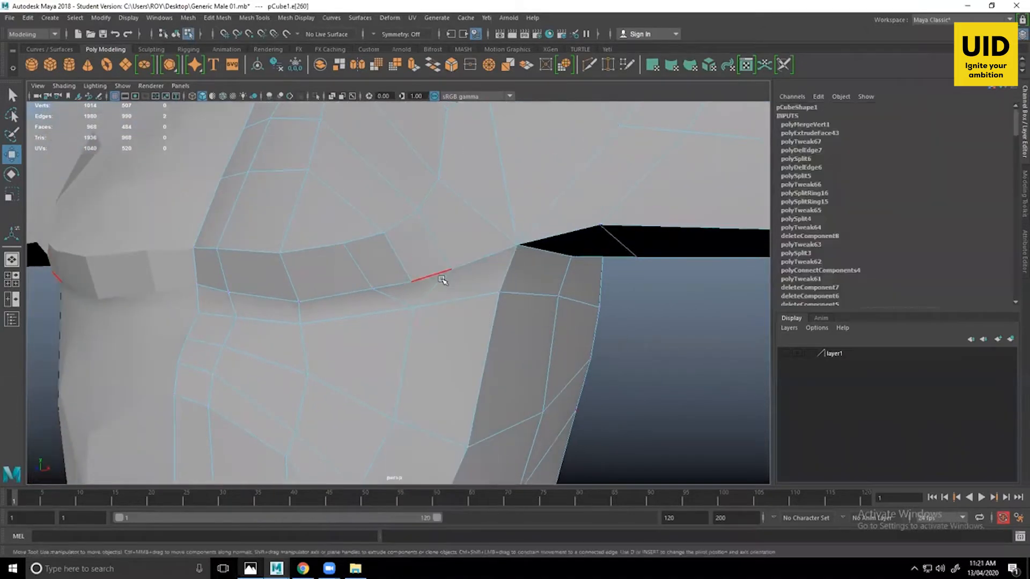
{"action": "left_click", "coordinate": [439, 282]}
{"action": "middle_click_drag", "start_coordinate": [501, 377], "coordinate": [483, 368], "text": "alt"}
{"action": "left_click_drag", "start_coordinate": [483, 368], "coordinate": [484, 372], "text": "alt"}
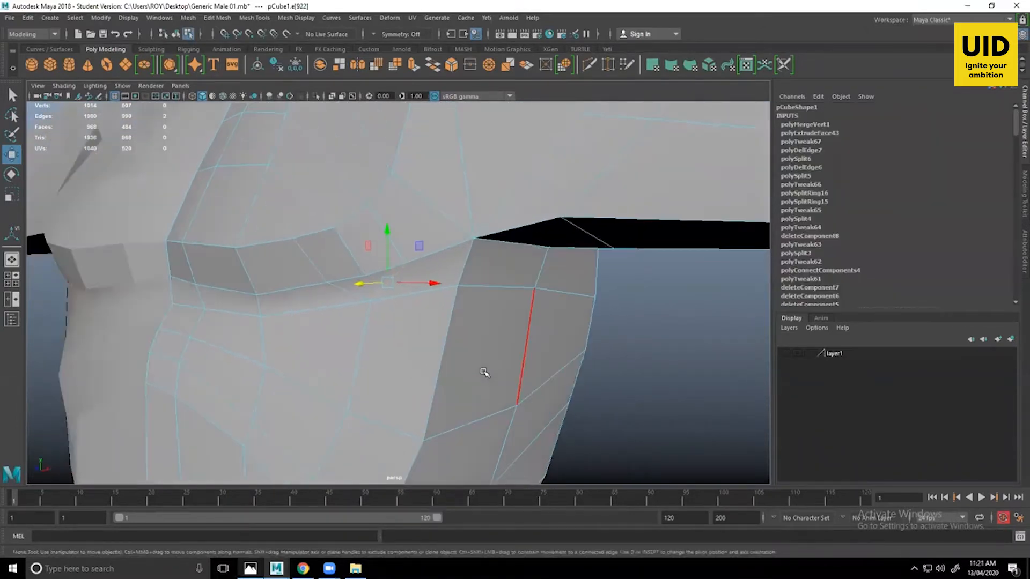
{"action": "key", "text": "ctrl+alt+Left"}
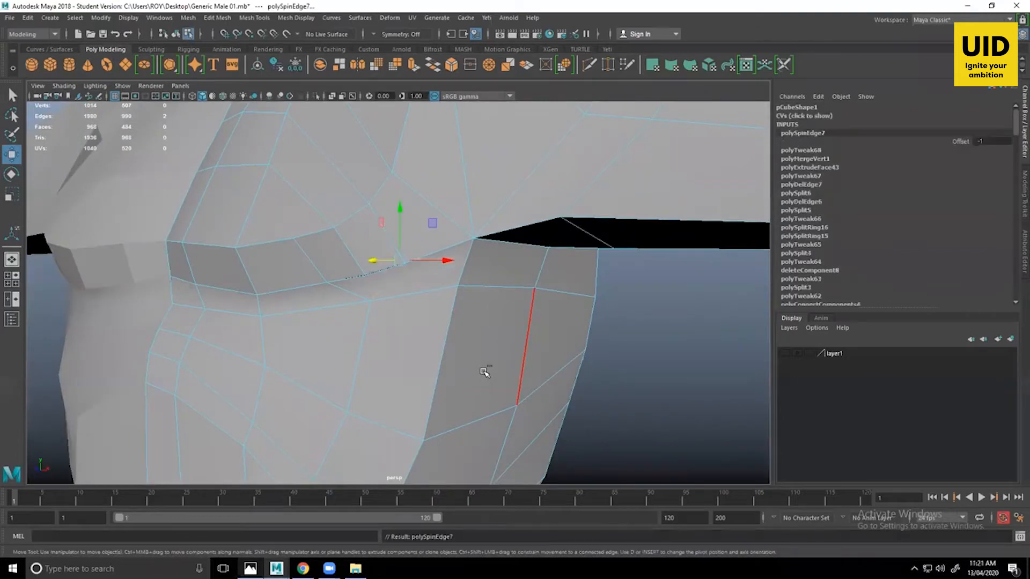
{"action": "key", "text": "ctrl+alt+Left"}
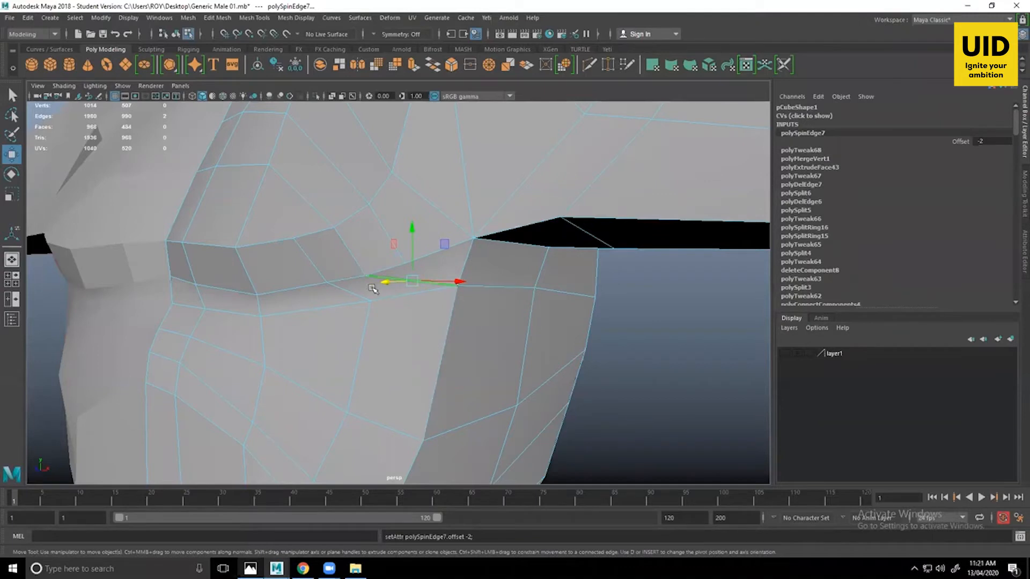
{"action": "key", "text": "ctrl+alt+Left"}
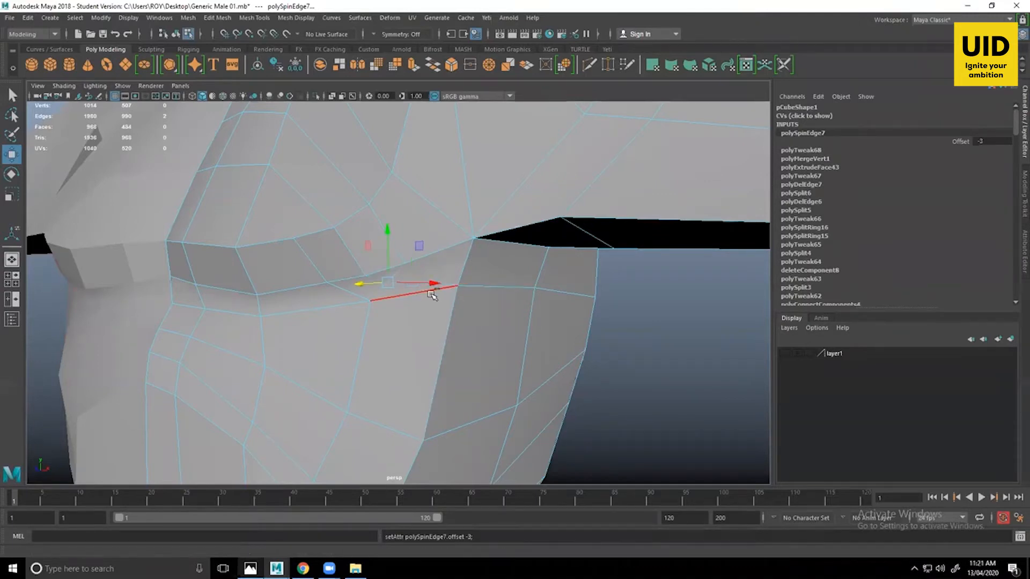
{"action": "key", "text": "ctrl+alt+Left"}
{"action": "key", "text": "ctrl+alt+Left"}
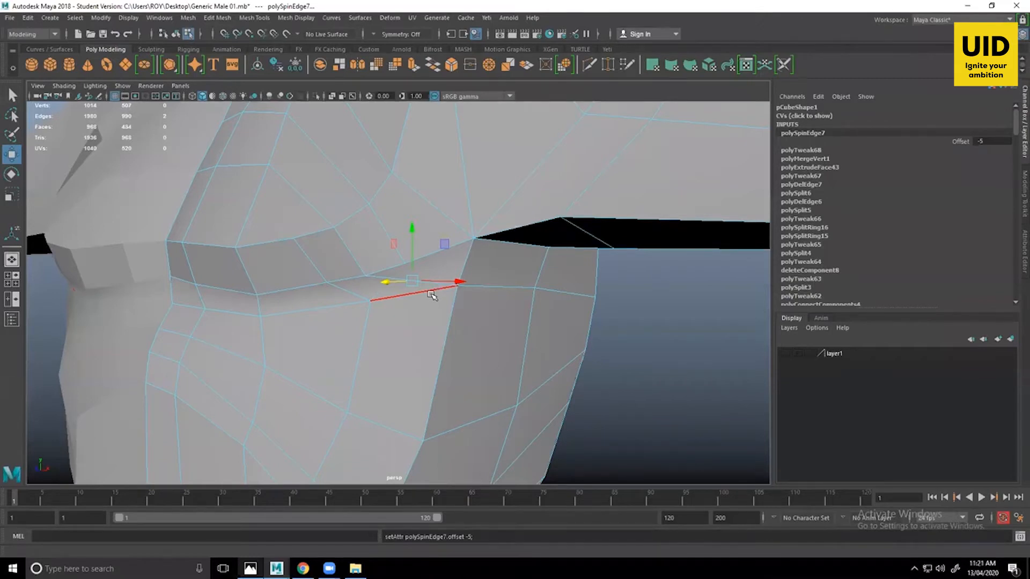
Undo the last spin of the edge under the outer chest and spin that edge backward two more steps.
{"action": "left_click_drag", "start_coordinate": [441, 331], "coordinate": [426, 233], "text": "alt"}
{"action": "key", "text": "ctrl+z"}
{"action": "left_click", "coordinate": [416, 222]}
{"action": "left_click", "coordinate": [351, 230]}
{"action": "left_click_drag", "start_coordinate": [352, 230], "coordinate": [392, 284], "text": "alt"}
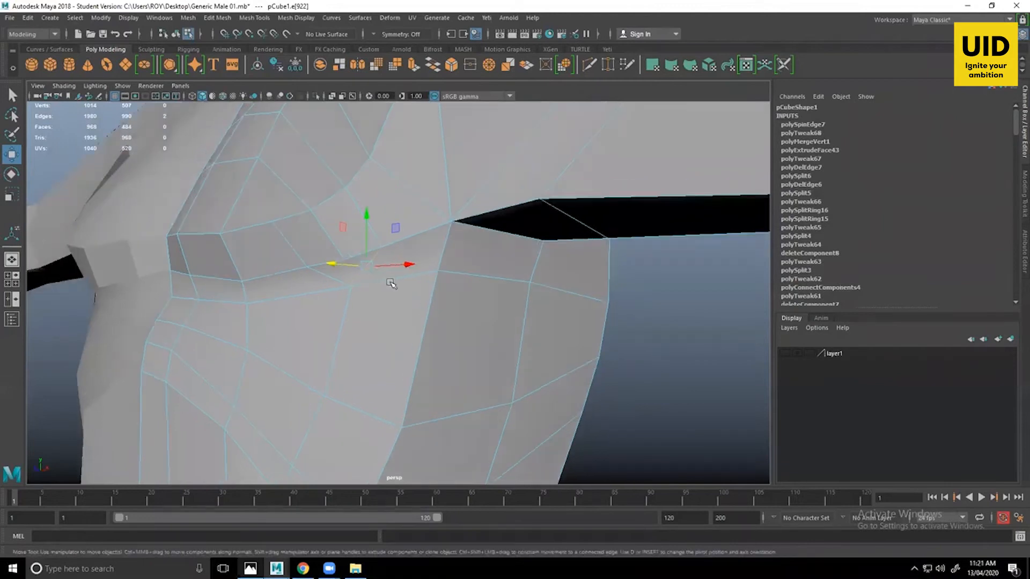
{"action": "middle_click_drag", "start_coordinate": [391, 284], "coordinate": [391, 278], "text": "alt"}
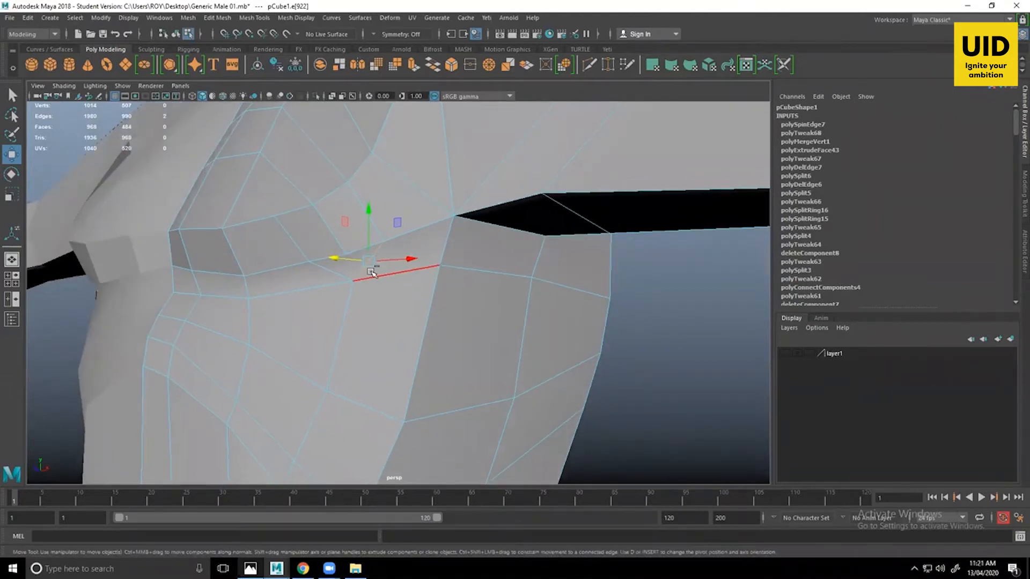
{"action": "key", "text": "ctrl+alt+Left"}
{"action": "key", "text": "ctrl+alt+Left"}
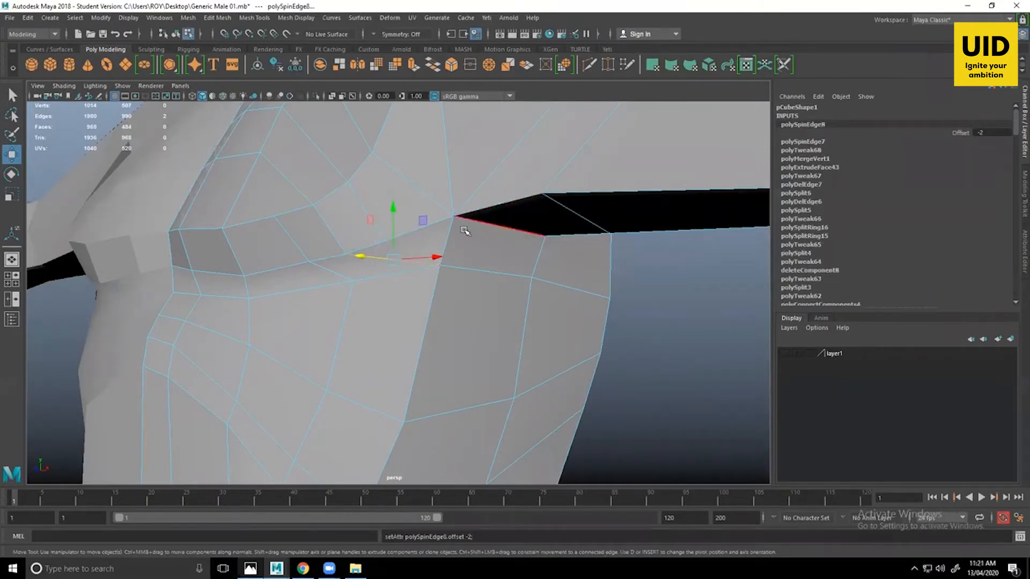
Select the edge joining the chest's lower line to the armpit corner and spin it backward two steps.
{"action": "left_click", "coordinate": [463, 269]}
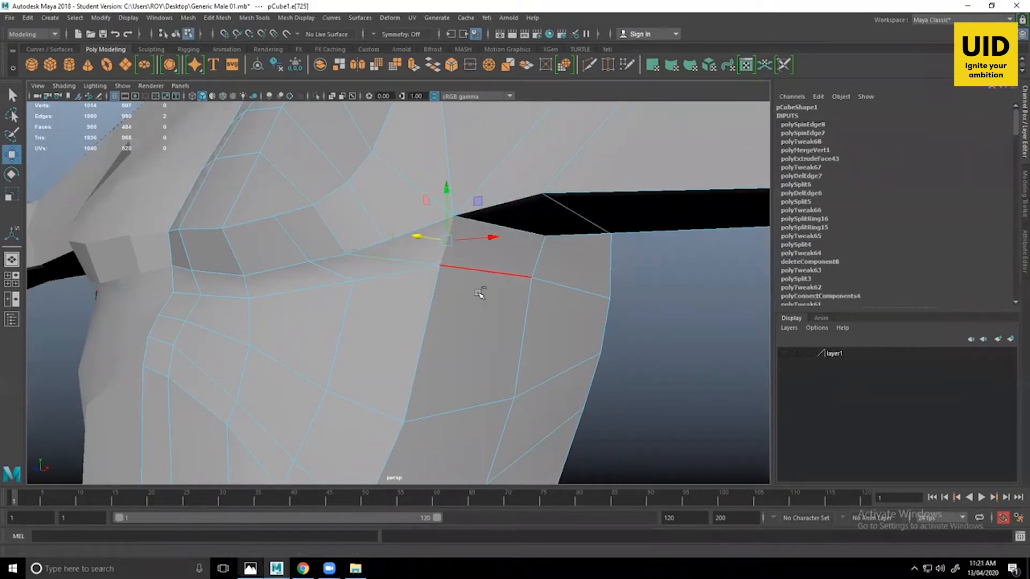
{"action": "key", "text": "ctrl+alt+Left"}
{"action": "key", "text": "ctrl+alt+Left"}
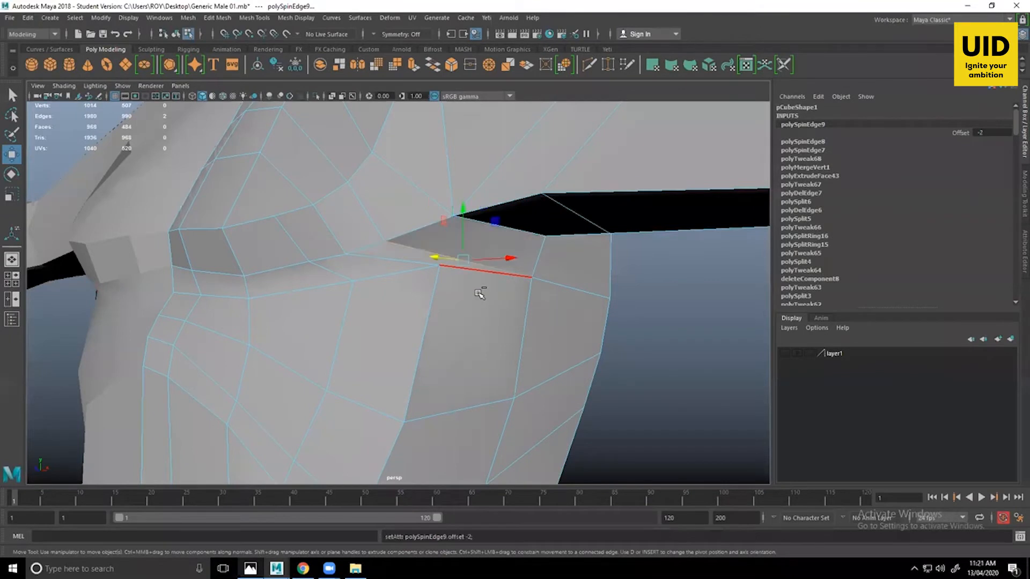
{"action": "mouse_move", "coordinate": [551, 242]}
{"action": "left_mouse_down", "text": "alt"}
{"action": "mouse_move", "coordinate": [515, 232]}
{"action": "mouse_move", "coordinate": [498, 241]}
{"action": "mouse_move", "coordinate": [558, 257]}
{"action": "left_mouse_up", "text": "alt"}
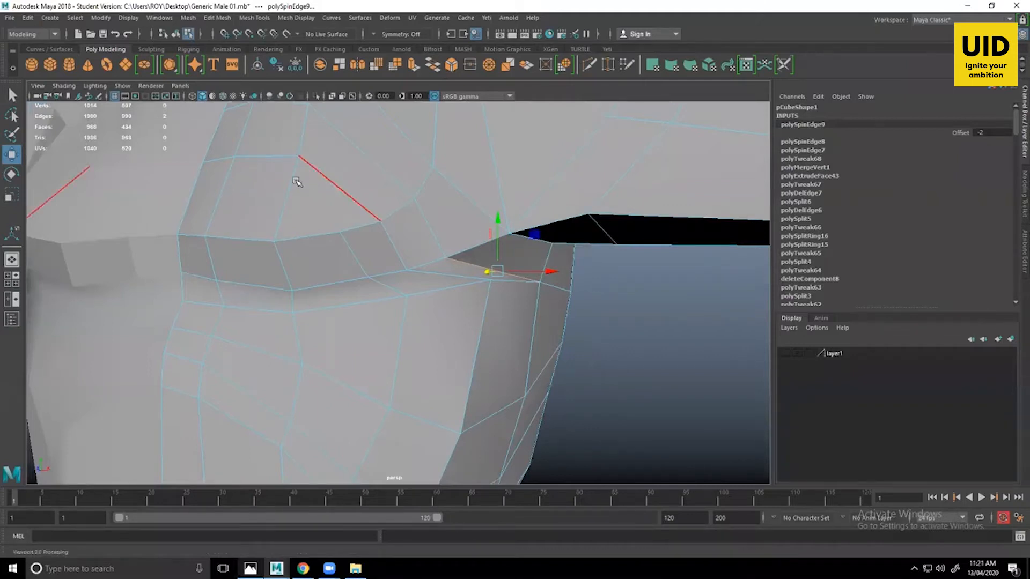
Select the edge between the armpit and the underside of the arm and spin it backward two steps.
{"action": "left_click_drag", "start_coordinate": [496, 235], "coordinate": [395, 312], "text": "alt"}
{"action": "left_click", "coordinate": [496, 214]}
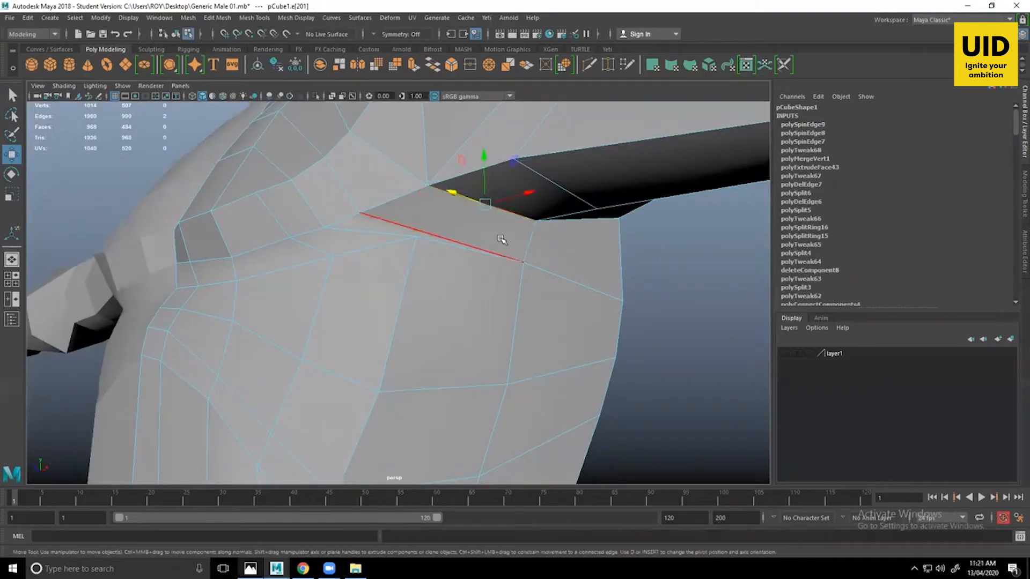
{"action": "key", "text": "ctrl+alt+Left"}
{"action": "key", "text": "ctrl+alt+Left"}
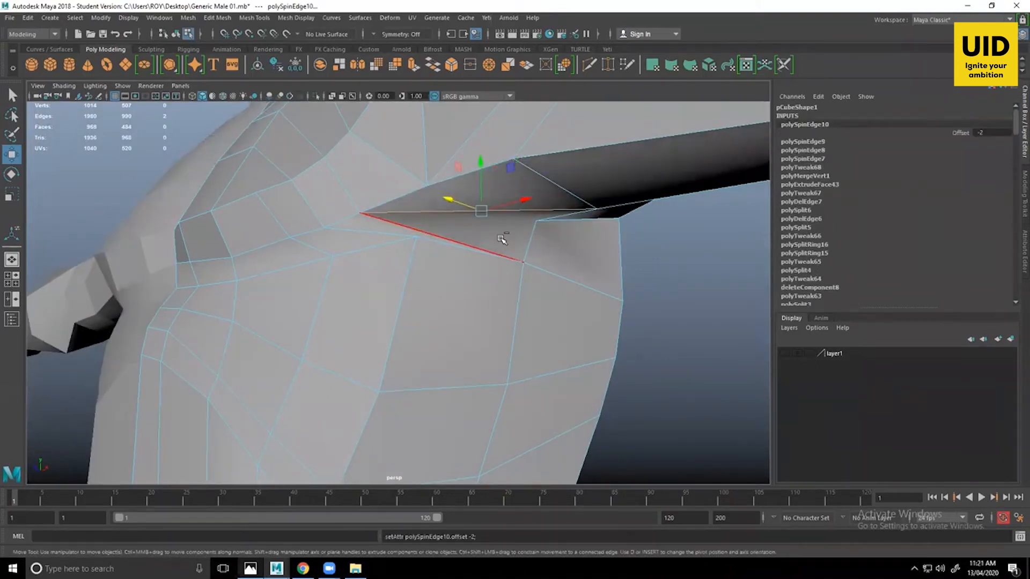
Switch to vertex editing and reposition the armpit's front corner vertex and the rib-side vertex just below it.
{"action": "left_click_drag", "start_coordinate": [500, 237], "coordinate": [548, 251], "text": "alt"}
{"action": "right_click_drag", "start_coordinate": [477, 256], "coordinate": [441, 243]}
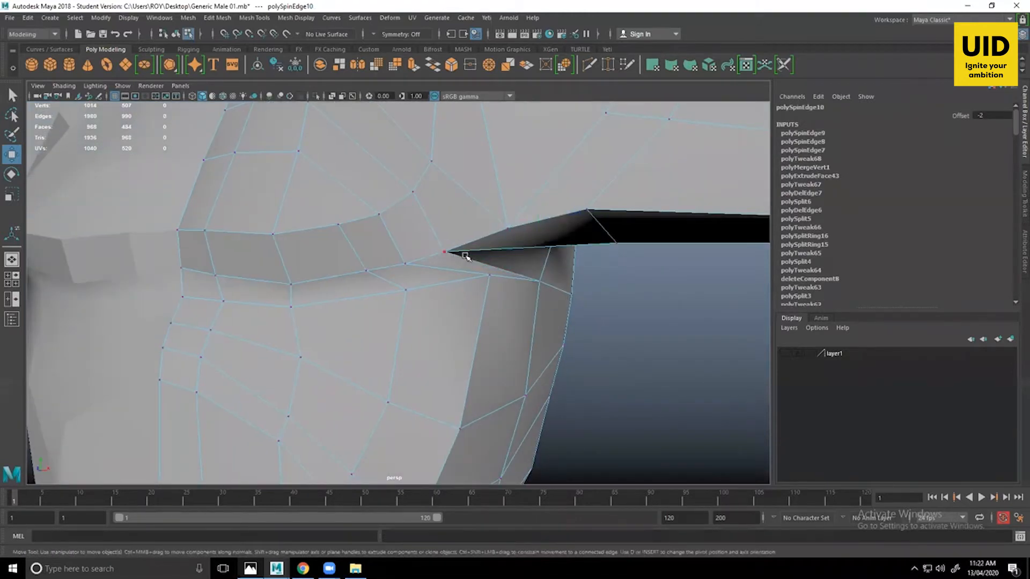
{"action": "left_click", "coordinate": [445, 250]}
{"action": "middle_click_drag", "start_coordinate": [475, 210], "coordinate": [502, 202]}
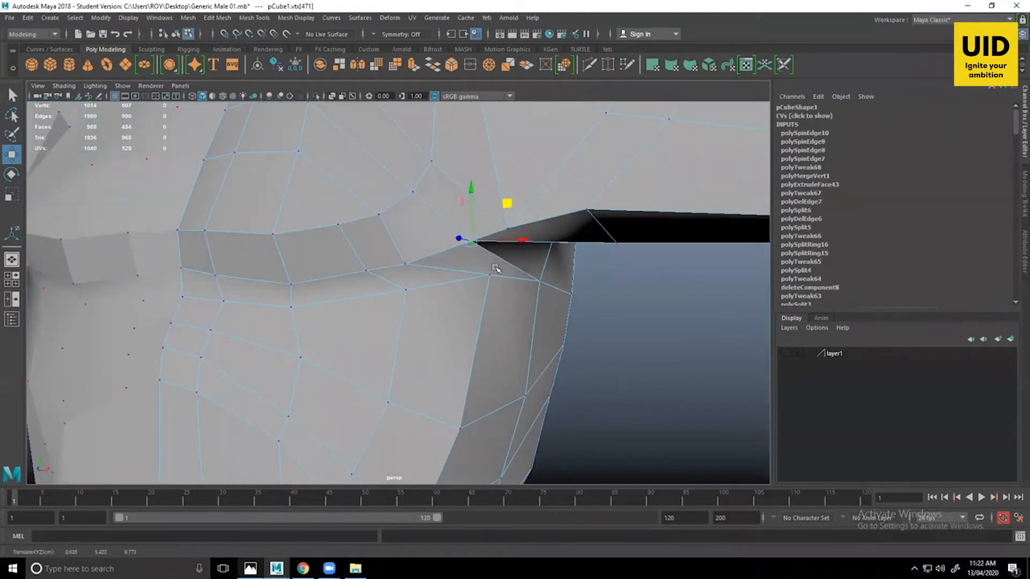
{"action": "left_click", "coordinate": [489, 275]}
{"action": "left_click_drag", "start_coordinate": [525, 237], "coordinate": [505, 256]}
{"action": "left_click", "coordinate": [406, 289]}
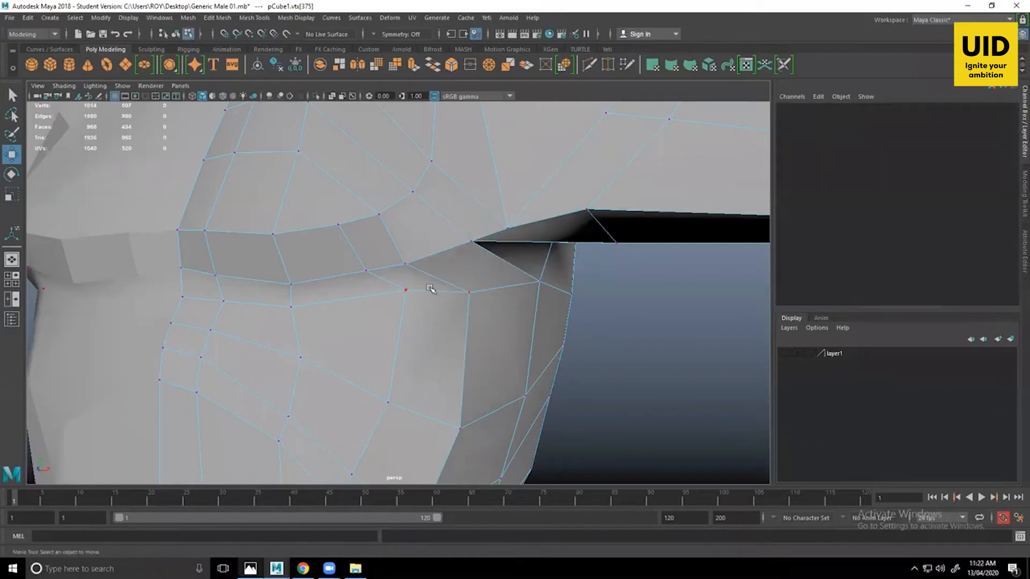
{"action": "left_click", "coordinate": [405, 291]}
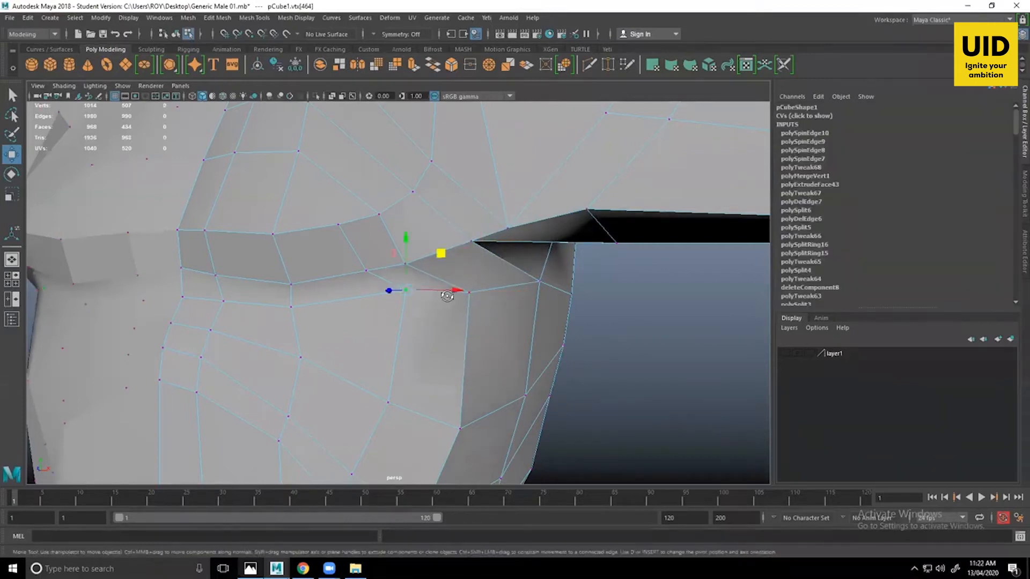
Adjust the vertices around the armpit fold and select the one on the underside of the arm.
{"action": "left_click_drag", "start_coordinate": [448, 294], "coordinate": [477, 241], "text": "alt"}
{"action": "left_click", "coordinate": [456, 269]}
{"action": "left_click", "coordinate": [480, 264]}
{"action": "left_click", "coordinate": [471, 212]}
{"action": "left_click", "coordinate": [534, 269]}
{"action": "left_click_drag", "start_coordinate": [557, 251], "coordinate": [582, 253], "text": "alt"}
{"action": "left_click", "coordinate": [524, 185]}
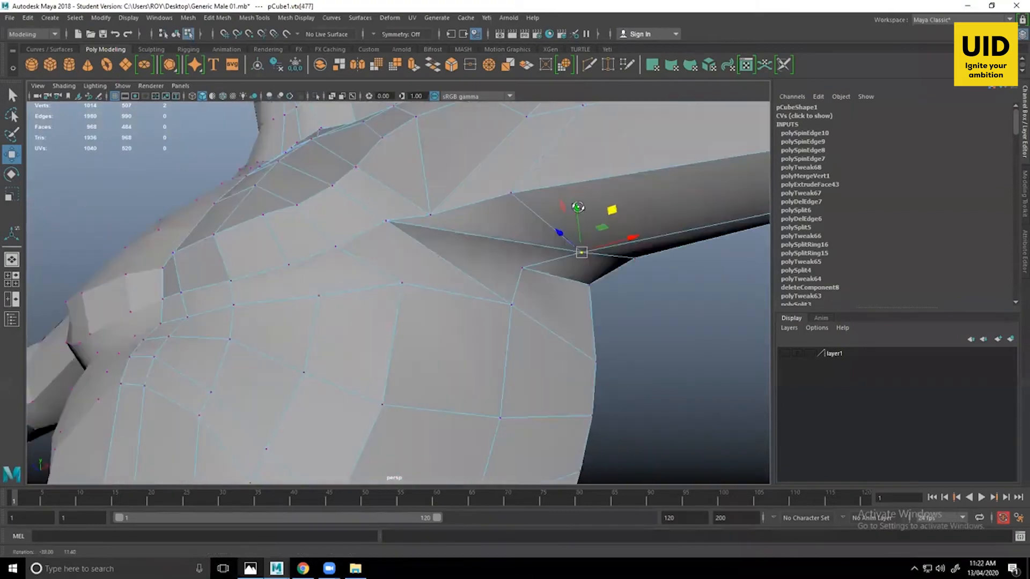
{"action": "left_click_drag", "start_coordinate": [567, 209], "coordinate": [460, 218], "text": "alt"}
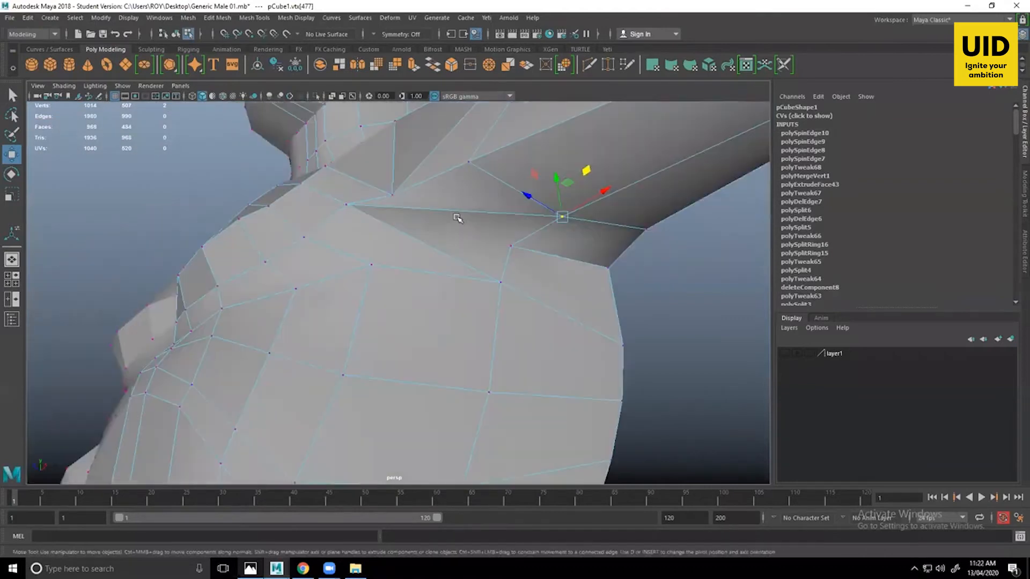
Switch to edge editing and spin the long edge across the armpit hollow backward one step.
{"action": "right_click_drag", "start_coordinate": [459, 219], "coordinate": [456, 185]}
{"action": "left_click", "coordinate": [460, 212]}
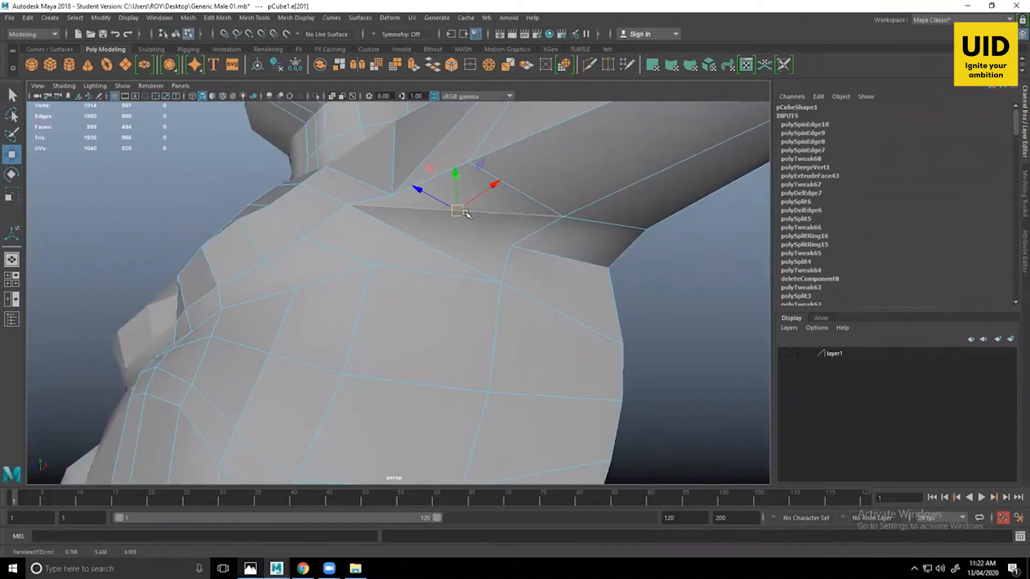
{"action": "key", "text": "ctrl+alt+Left"}
{"action": "left_click_drag", "start_coordinate": [461, 232], "coordinate": [475, 260], "text": "alt"}
Switch to vertex editing and reposition the vertex at the front of the armpit to even out the chest's lower line.
{"action": "right_click_drag", "start_coordinate": [475, 259], "coordinate": [435, 257]}
{"action": "left_click", "coordinate": [451, 270]}
{"action": "left_click_drag", "start_coordinate": [464, 292], "coordinate": [491, 309], "text": "alt"}
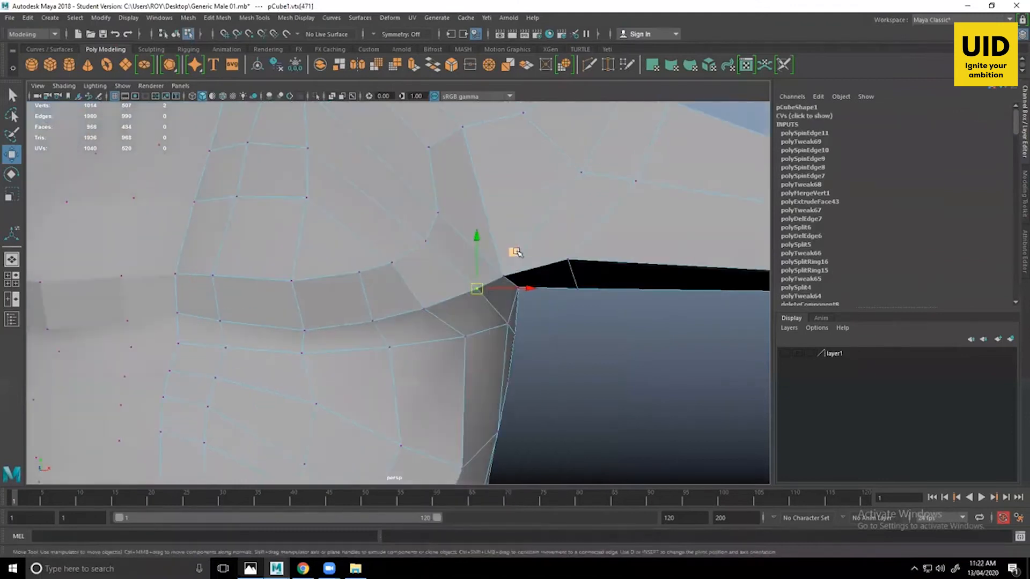
{"action": "left_click_drag", "start_coordinate": [515, 252], "coordinate": [517, 256]}
{"action": "left_click_drag", "start_coordinate": [433, 310], "coordinate": [458, 339], "text": "alt"}
{"action": "left_click_drag", "start_coordinate": [492, 306], "coordinate": [502, 301]}
Shift the vertex below the front of the armpit toward the chest and select the neighbouring rib-side vertex.
{"action": "left_click_drag", "start_coordinate": [502, 301], "coordinate": [435, 288], "text": "alt"}
{"action": "left_click", "coordinate": [422, 355]}
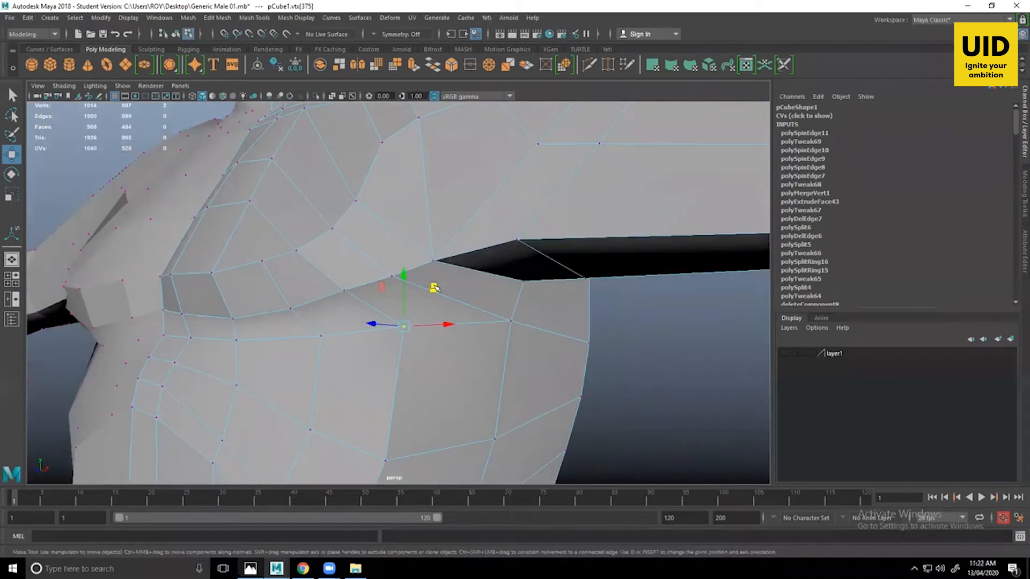
{"action": "left_click", "coordinate": [418, 291]}
{"action": "left_click", "coordinate": [507, 317]}
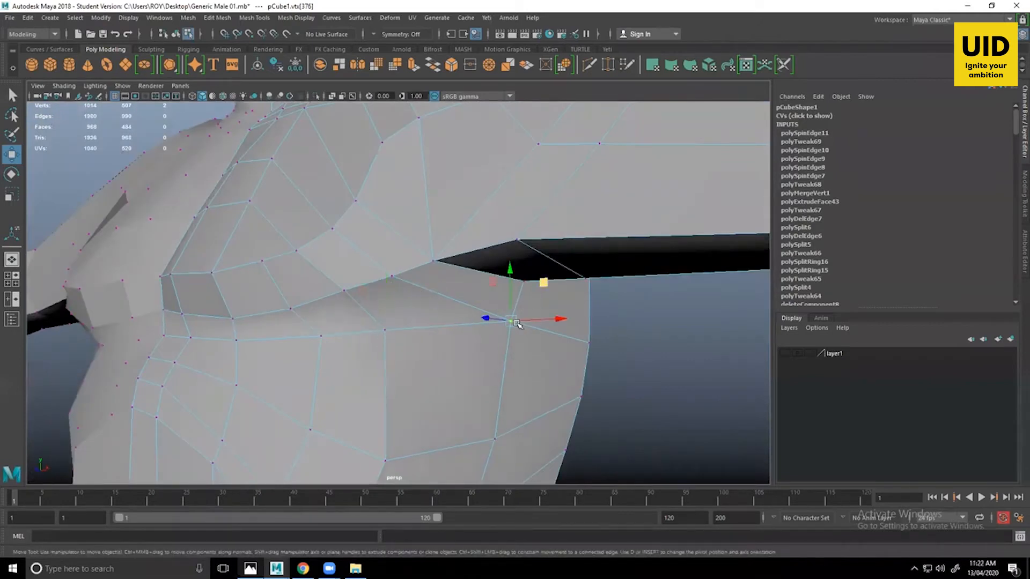
{"action": "left_click_drag", "start_coordinate": [517, 324], "coordinate": [408, 249], "text": "alt"}
Select the two vertices on the chest's lower outer line near the armpit, adjust their depth, and clear the selection.
{"action": "left_click", "coordinate": [415, 235]}
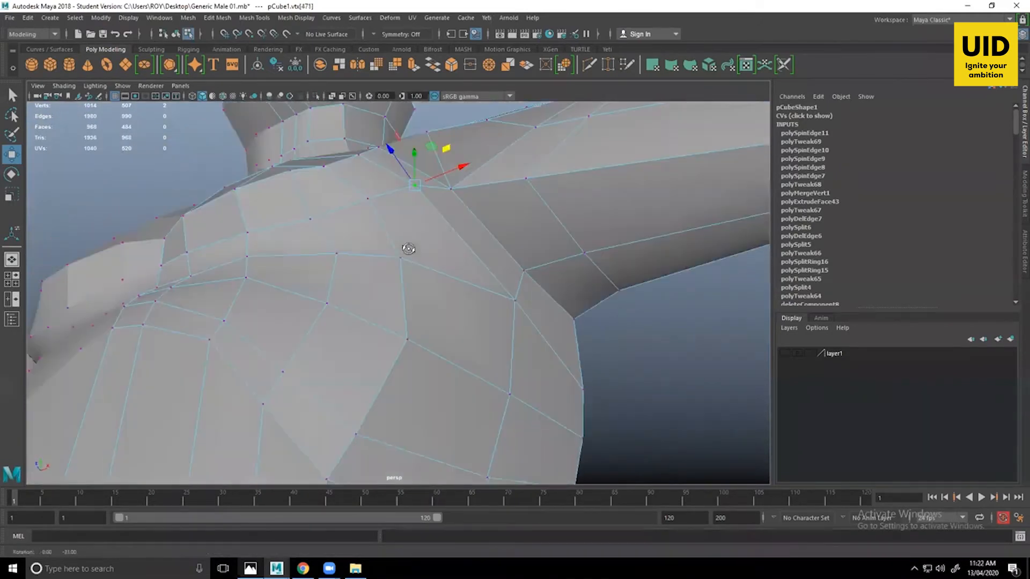
{"action": "left_click", "coordinate": [369, 198], "text": "shift"}
{"action": "left_click", "coordinate": [366, 156]}
{"action": "left_click_drag", "start_coordinate": [364, 159], "coordinate": [377, 275], "text": "alt"}
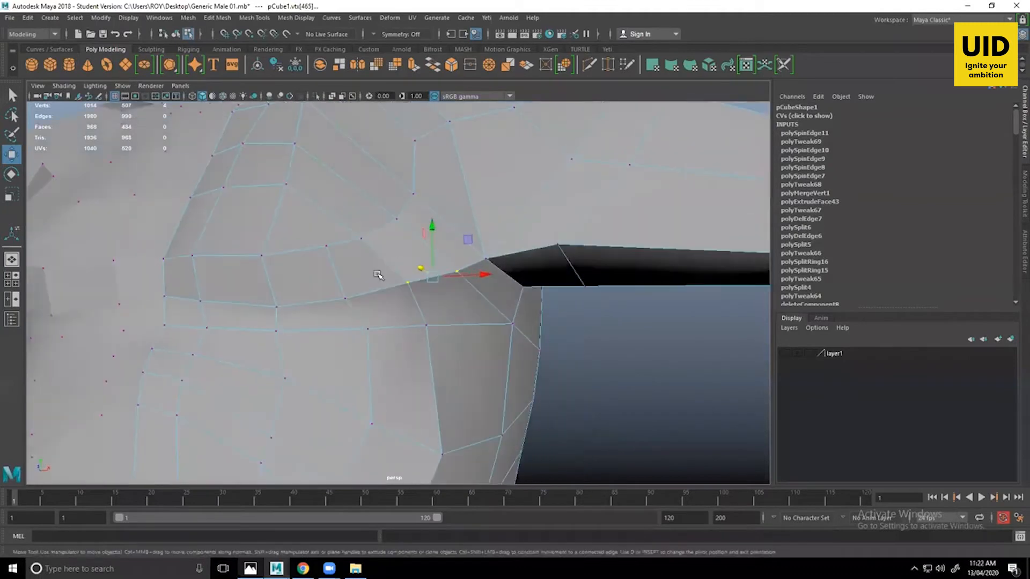
{"action": "left_click_drag", "start_coordinate": [451, 272], "coordinate": [619, 381], "text": "alt"}
{"action": "left_click", "coordinate": [621, 376]}
{"action": "scroll", "coordinate": [584, 369], "scroll_direction": "down", "scroll_amount": 5}
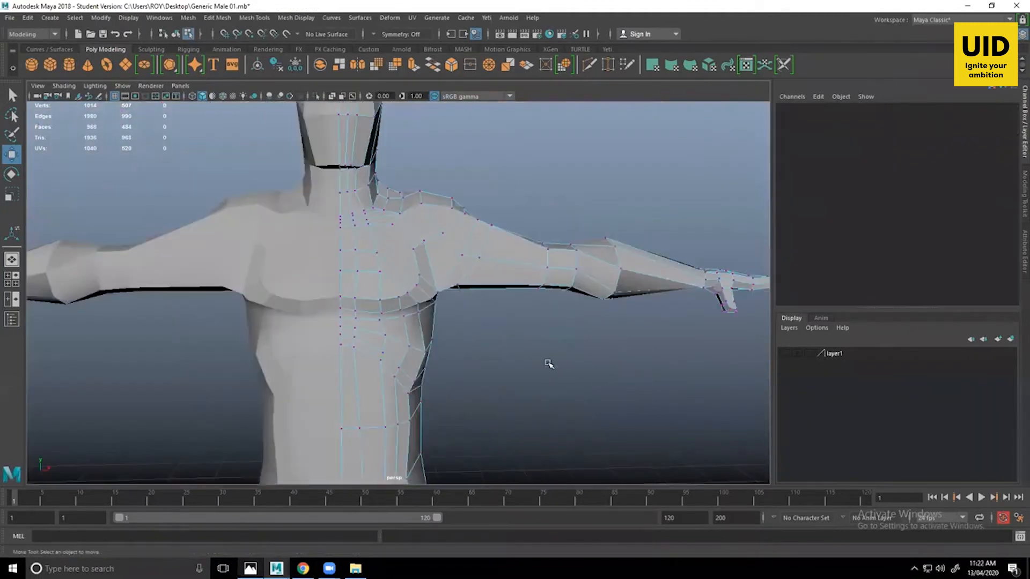
Reposition the vertex at the outer end of the chest's lower line just under the armpit, and clear the selection.
{"action": "left_click_drag", "start_coordinate": [638, 300], "coordinate": [594, 320], "text": "alt"}
{"action": "scroll", "coordinate": [593, 320], "scroll_direction": "up", "scroll_amount": 5}
{"action": "left_click", "coordinate": [442, 319]}
{"action": "left_click_drag", "start_coordinate": [443, 319], "coordinate": [481, 311], "text": "alt"}
{"action": "left_click", "coordinate": [479, 311]}
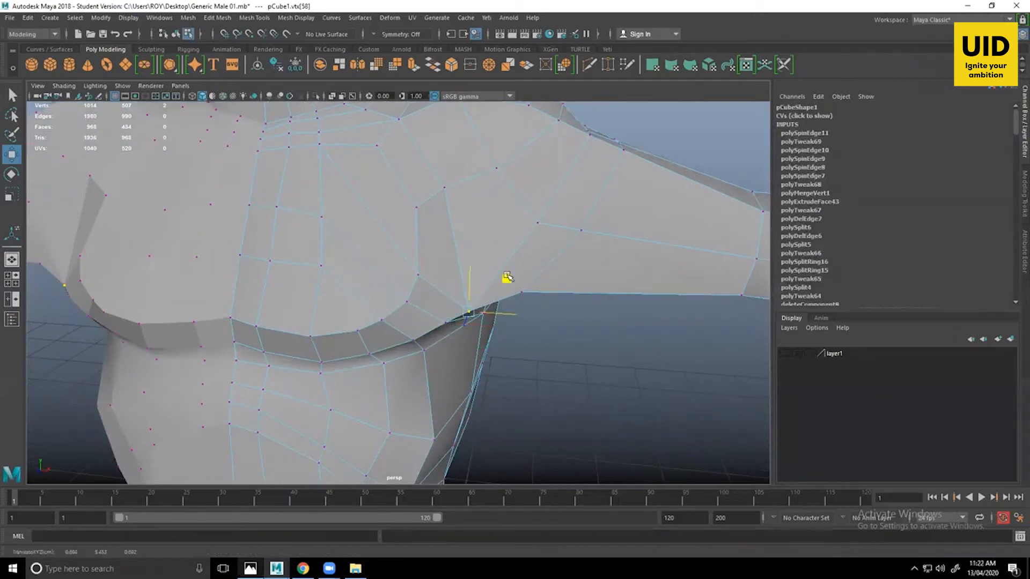
{"action": "left_click", "coordinate": [575, 352]}
Adjust the depth of the vertex where the chest's lower line meets the front of the armpit, and deselect it.
{"action": "left_click_drag", "start_coordinate": [575, 352], "coordinate": [553, 353], "text": "alt"}
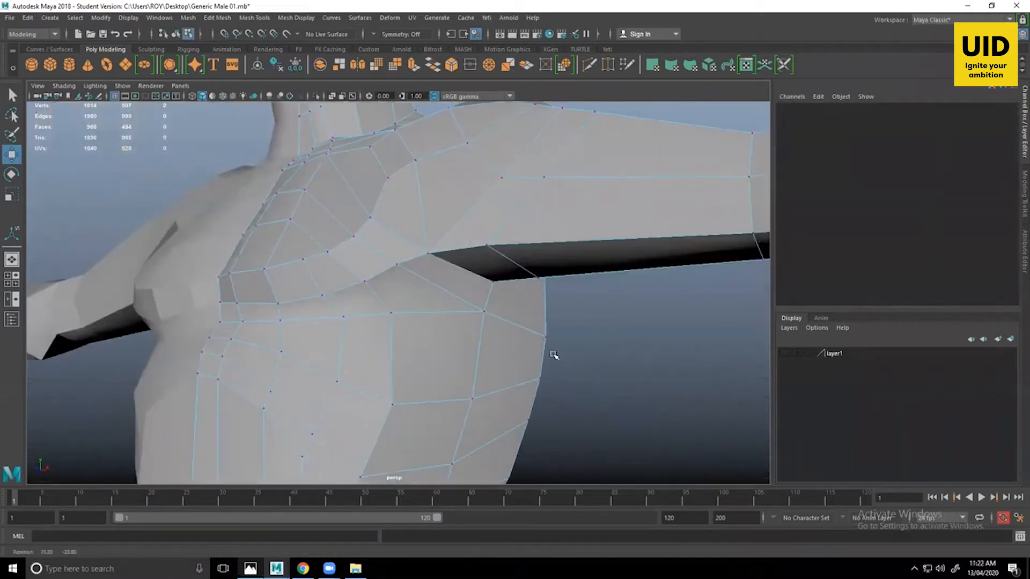
{"action": "left_click_drag", "start_coordinate": [504, 288], "coordinate": [524, 355], "text": "alt"}
{"action": "left_click", "coordinate": [409, 239]}
{"action": "right_click_drag", "start_coordinate": [498, 348], "coordinate": [425, 317], "text": "alt"}
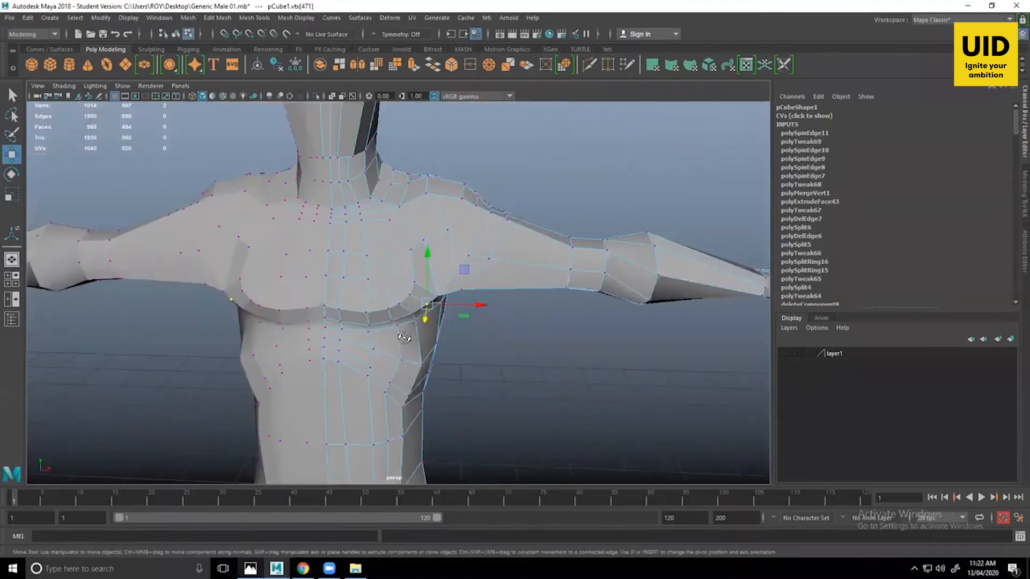
{"action": "left_click", "coordinate": [529, 365]}
Switch to edge editing and raise the short edge crossing the chest's lower border beneath the pectoral slightly.
{"action": "mouse_move", "coordinate": [426, 317]}
{"action": "left_mouse_down", "text": "alt"}
{"action": "mouse_move", "coordinate": [529, 366]}
{"action": "mouse_move", "coordinate": [425, 329]}
{"action": "left_mouse_up", "text": "alt"}
{"action": "right_click_drag", "start_coordinate": [425, 329], "coordinate": [490, 305], "text": "alt"}
{"action": "left_click_drag", "start_coordinate": [490, 305], "coordinate": [470, 323], "text": "alt"}
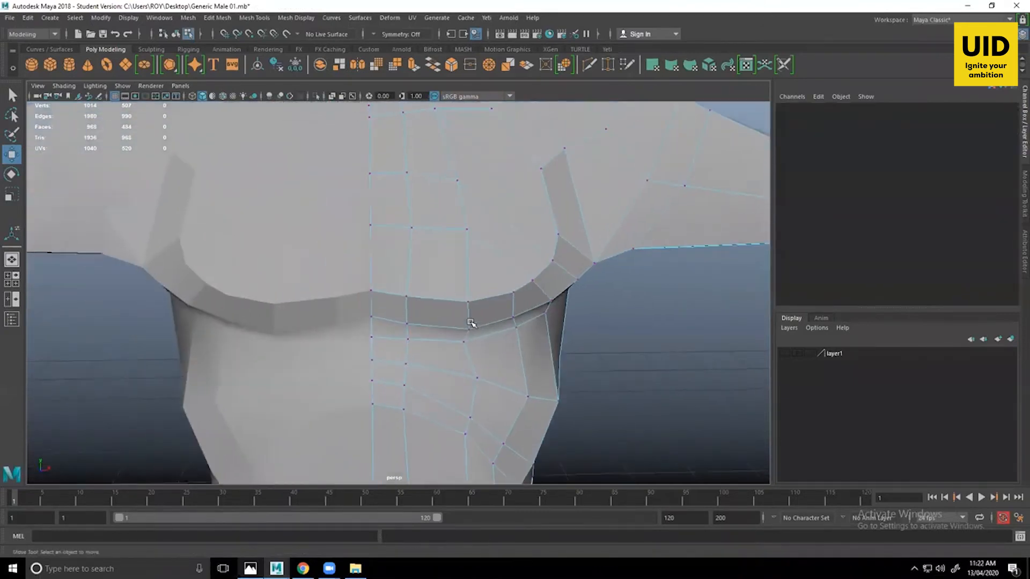
{"action": "right_click_drag", "start_coordinate": [476, 260], "coordinate": [476, 230]}
{"action": "left_click", "coordinate": [471, 310]}
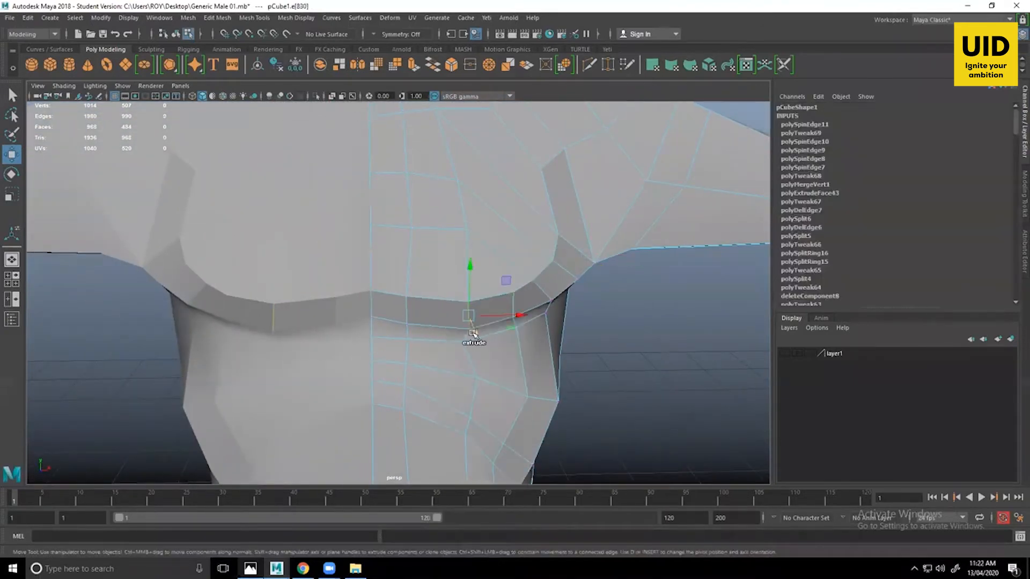
{"action": "left_click_drag", "start_coordinate": [469, 290], "coordinate": [465, 285]}
Nudge the short edges along the outer part of the chest's lower border slightly upward, and return to object mode.
{"action": "left_click_drag", "start_coordinate": [527, 316], "coordinate": [535, 358], "text": "alt"}
{"action": "left_click", "coordinate": [521, 302]}
{"action": "left_click", "coordinate": [534, 320], "text": "shift"}
{"action": "left_click", "coordinate": [485, 317], "text": "shift"}
{"action": "left_click", "coordinate": [491, 338], "text": "shift"}
{"action": "key", "text": "ctrl+z"}
{"action": "double_click", "coordinate": [557, 331]}
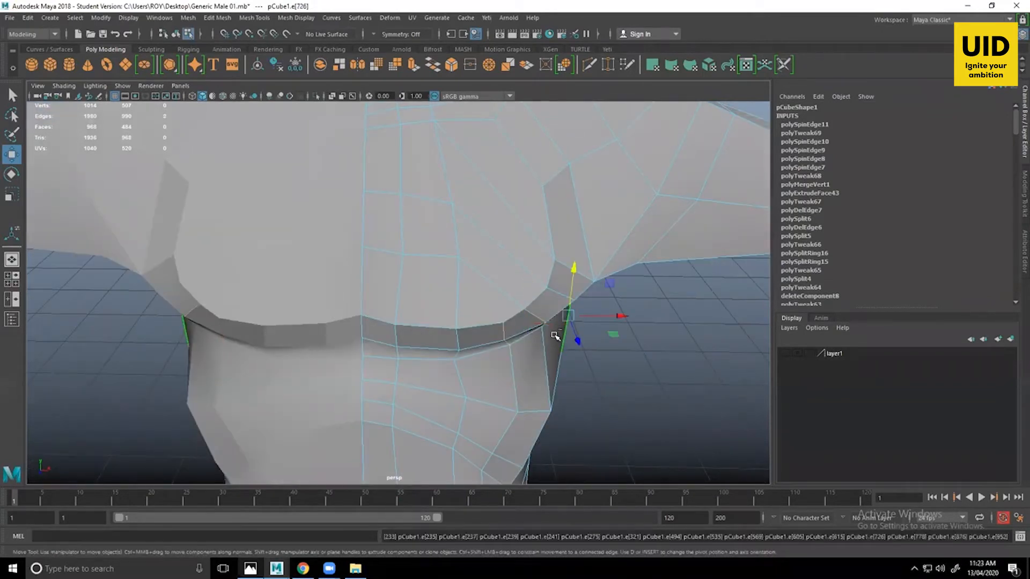
{"action": "key", "text": "ctrl+z"}
{"action": "left_click_drag", "start_coordinate": [558, 324], "coordinate": [561, 324]}
{"action": "left_click_drag", "start_coordinate": [529, 294], "coordinate": [530, 290]}
{"action": "left_click_drag", "start_coordinate": [515, 317], "coordinate": [470, 275], "text": "alt"}
{"action": "right_click_drag", "start_coordinate": [470, 275], "coordinate": [531, 248]}
{"action": "scroll", "coordinate": [638, 348], "scroll_direction": "down", "scroll_amount": 5}
{"action": "left_click", "coordinate": [654, 365]}
Select the body's horizontal lower-back edges beside the spine, adjust their depth, and return to object mode.
{"action": "left_click_drag", "start_coordinate": [599, 380], "coordinate": [476, 282], "text": "alt"}
{"action": "left_click", "coordinate": [437, 338]}
{"action": "left_click_drag", "start_coordinate": [436, 338], "coordinate": [380, 188], "text": "alt"}
{"action": "scroll", "coordinate": [397, 234], "scroll_direction": "up", "scroll_amount": 3}
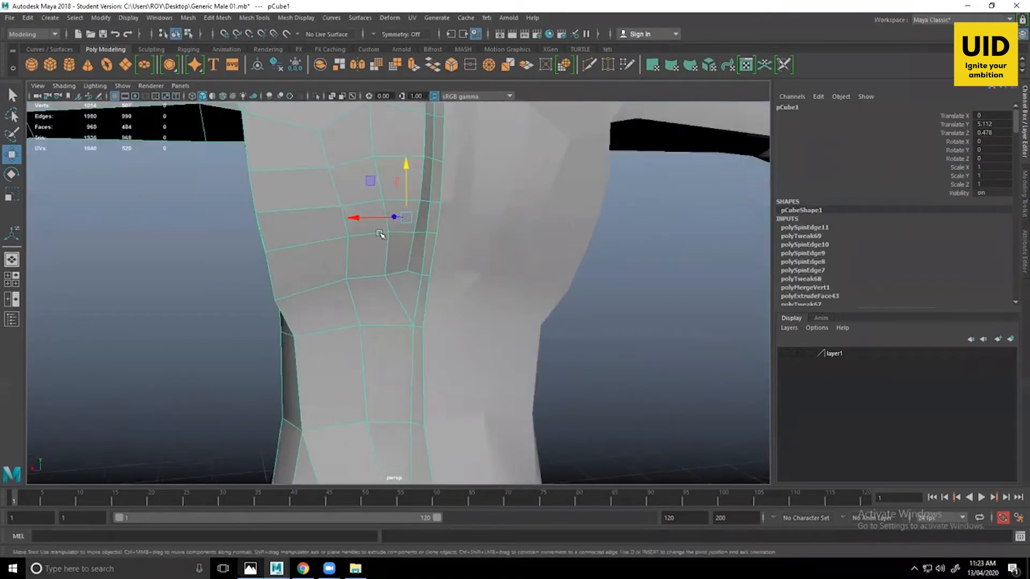
{"action": "right_click_drag", "start_coordinate": [379, 234], "coordinate": [378, 186]}
{"action": "left_click", "coordinate": [375, 235]}
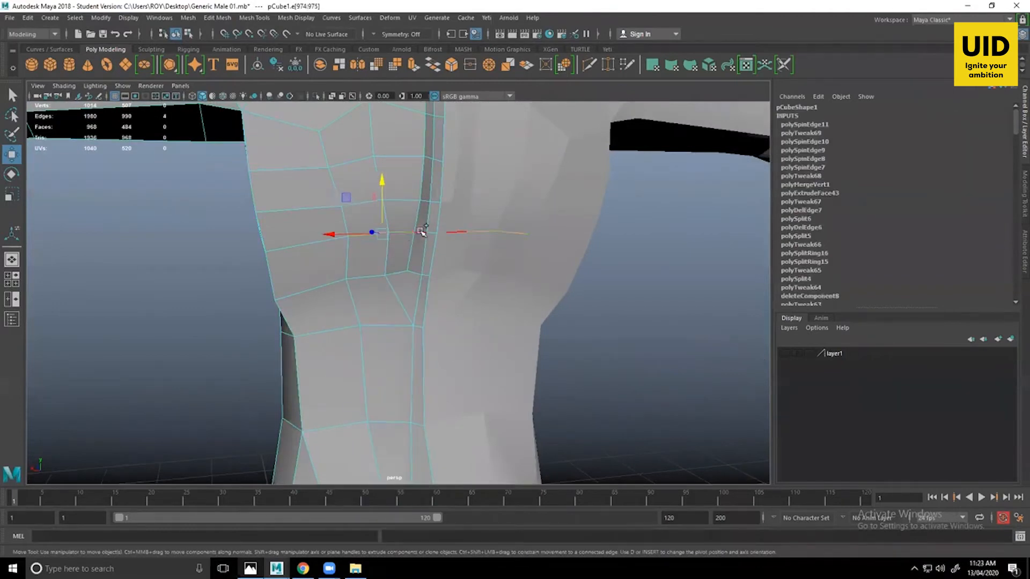
{"action": "left_click_drag", "start_coordinate": [422, 232], "coordinate": [412, 256], "text": "alt"}
{"action": "left_click", "coordinate": [406, 220], "text": "shift"}
{"action": "left_click_drag", "start_coordinate": [368, 192], "coordinate": [437, 271]}
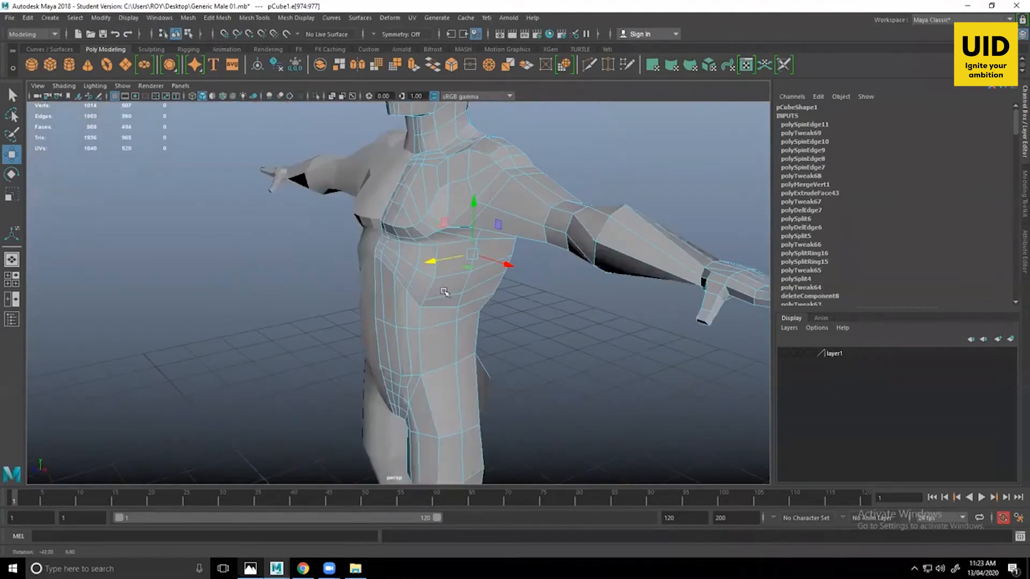
{"action": "right_click_drag", "start_coordinate": [429, 232], "coordinate": [472, 217]}
{"action": "left_click", "coordinate": [515, 279]}
Switch to vertex editing and shift the vertex at the back side of the waist sideways, checking it against the reference views.
{"action": "left_click_drag", "start_coordinate": [370, 340], "coordinate": [275, 339], "text": "alt"}
{"action": "left_click", "coordinate": [448, 339]}
{"action": "scroll", "coordinate": [335, 224], "scroll_direction": "up", "scroll_amount": 1}
{"action": "right_click_drag", "start_coordinate": [335, 223], "coordinate": [303, 230]}
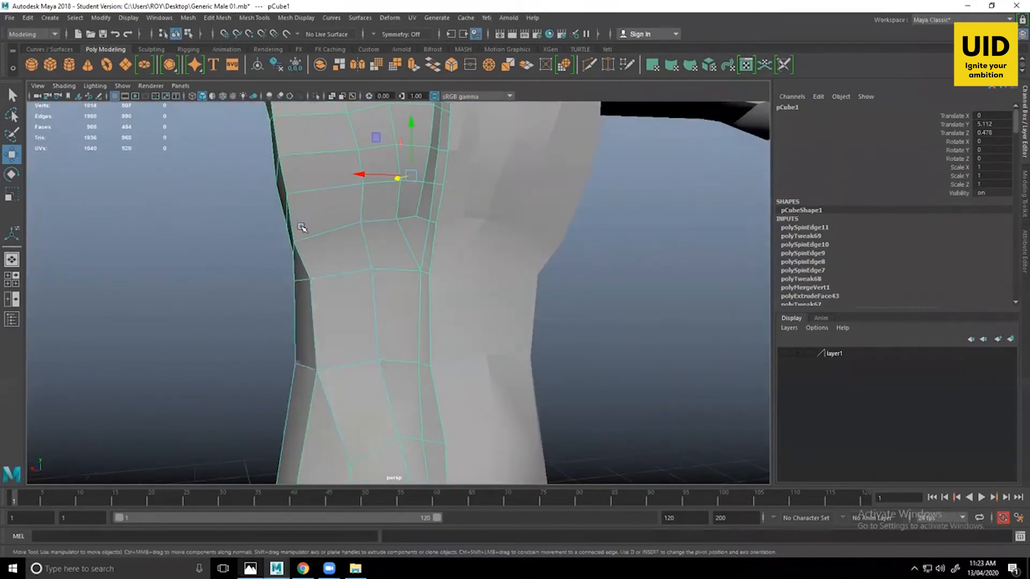
{"action": "left_click", "coordinate": [300, 245]}
{"action": "left_click_drag", "start_coordinate": [299, 245], "coordinate": [288, 277], "text": "alt"}
{"action": "left_click_drag", "start_coordinate": [240, 247], "coordinate": [471, 306]}
{"action": "key", "text": "space"}
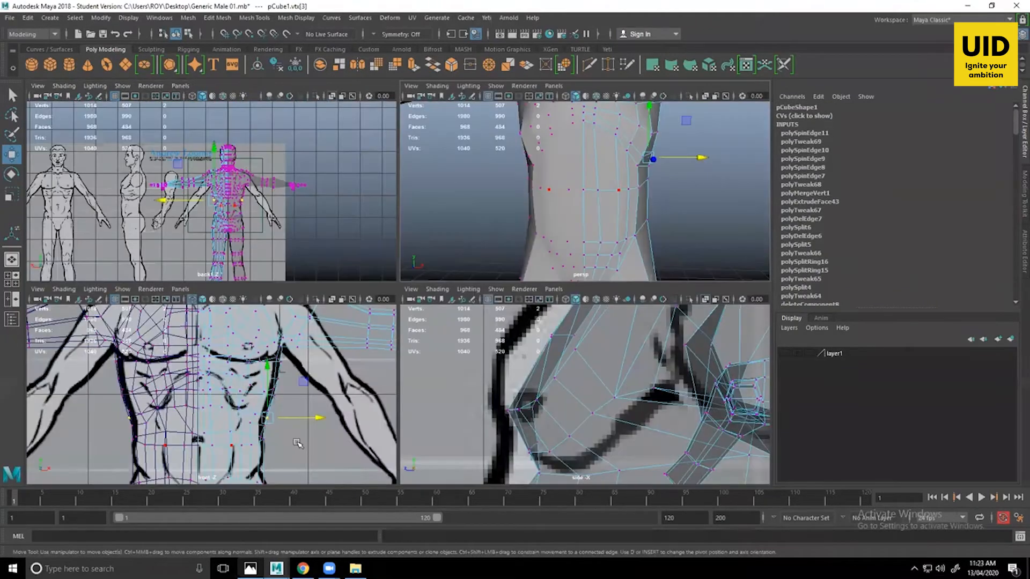
{"action": "key", "text": "space"}
{"action": "key", "text": "space"}
{"action": "key", "text": "space"}
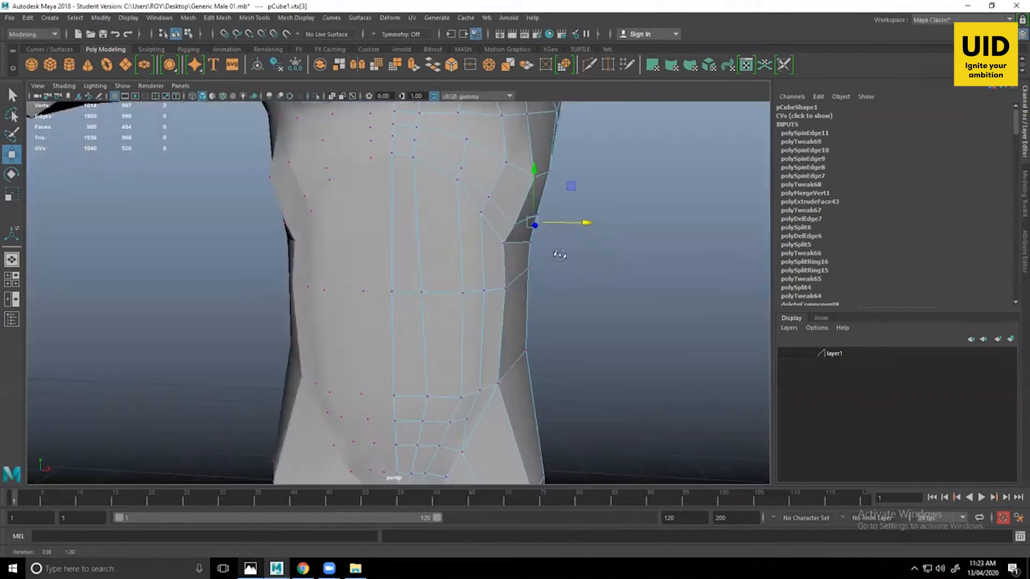
{"action": "left_click_drag", "start_coordinate": [558, 254], "coordinate": [482, 273], "text": "alt"}
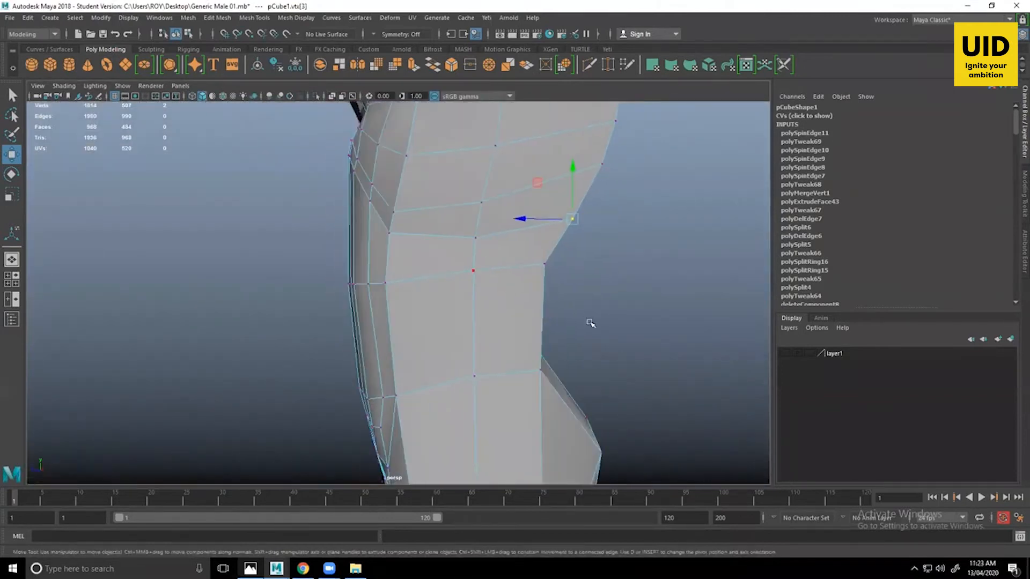
Select the side and back vertices of the waist row and lower them in the side view against the reference.
{"action": "left_click_drag", "start_coordinate": [590, 324], "coordinate": [459, 253]}
{"action": "left_click_drag", "start_coordinate": [569, 279], "coordinate": [632, 402], "text": "alt"}
{"action": "left_click", "coordinate": [410, 241], "text": "shift"}
{"action": "left_click", "coordinate": [424, 242], "text": "shift"}
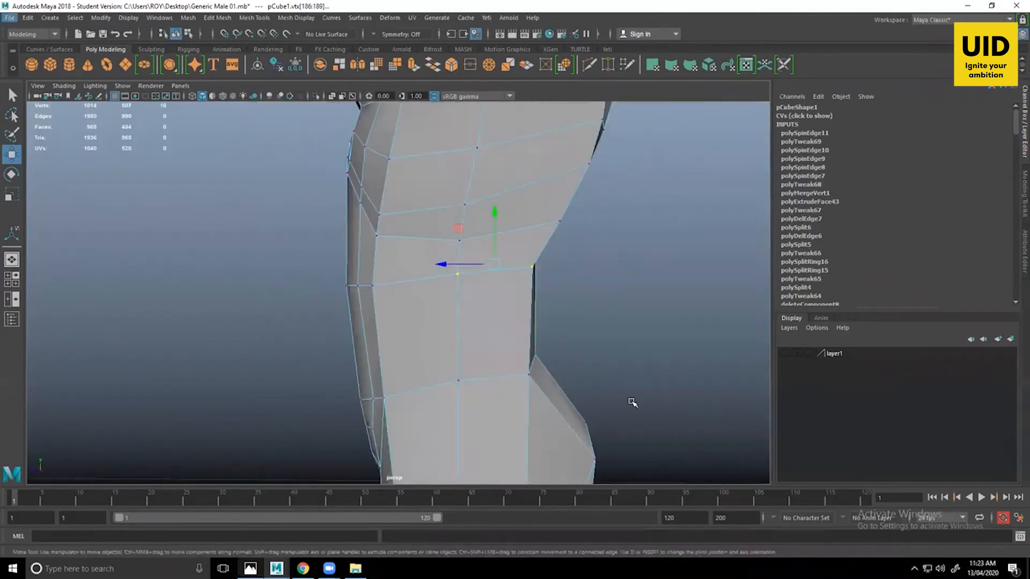
{"action": "middle_click_drag", "start_coordinate": [569, 311], "coordinate": [511, 315], "text": "alt"}
{"action": "key", "text": "space"}
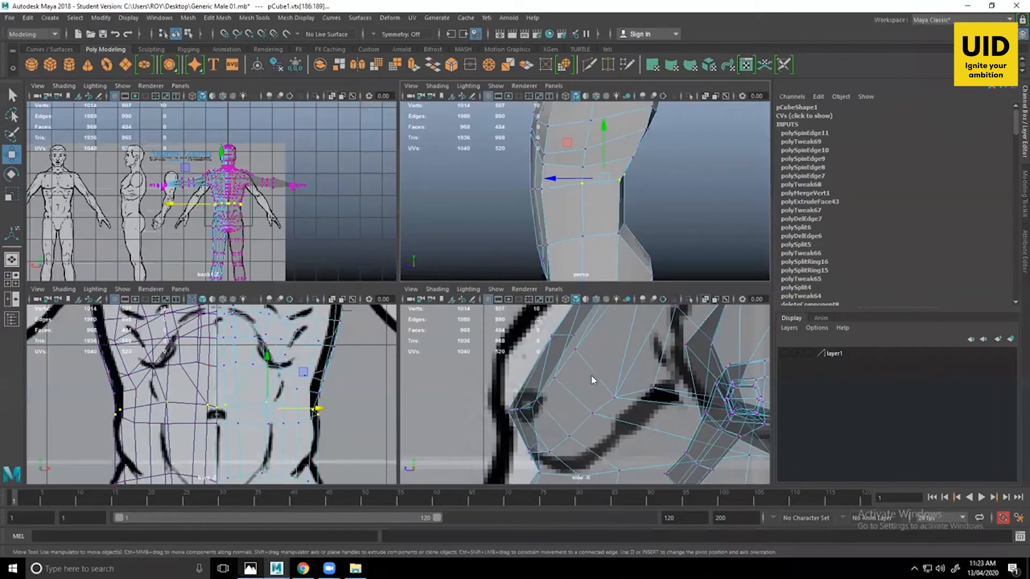
{"action": "key", "text": "space"}
{"action": "middle_click_drag", "start_coordinate": [593, 380], "coordinate": [486, 288], "text": "alt"}
{"action": "scroll", "coordinate": [486, 288], "scroll_direction": "down", "scroll_amount": 10}
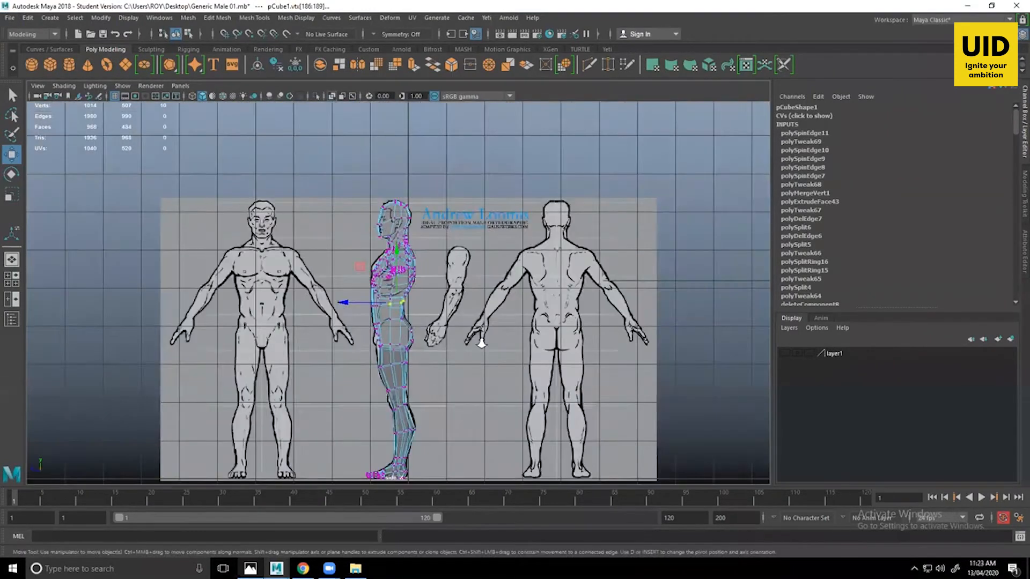
{"action": "scroll", "coordinate": [436, 368], "scroll_direction": "up", "scroll_amount": 8}
{"action": "middle_click_drag", "start_coordinate": [436, 368], "coordinate": [452, 301], "text": "alt"}
{"action": "left_click_drag", "start_coordinate": [400, 240], "coordinate": [405, 263]}
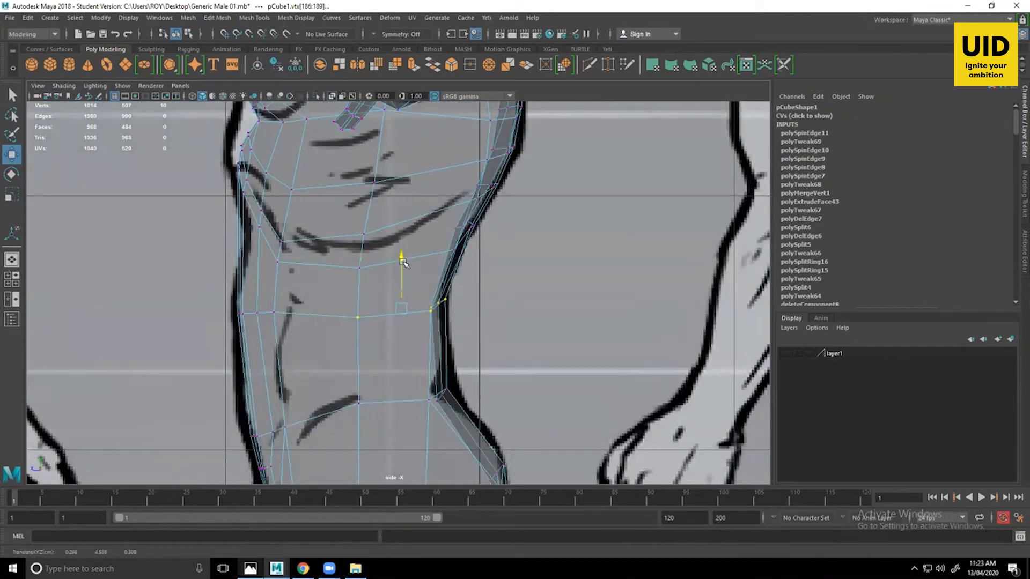
Lower the waist row's front vertices slightly in the side view to line up with the side, and return to perspective.
{"action": "left_click_drag", "start_coordinate": [196, 345], "coordinate": [283, 302]}
{"action": "left_click_drag", "start_coordinate": [257, 266], "coordinate": [255, 273]}
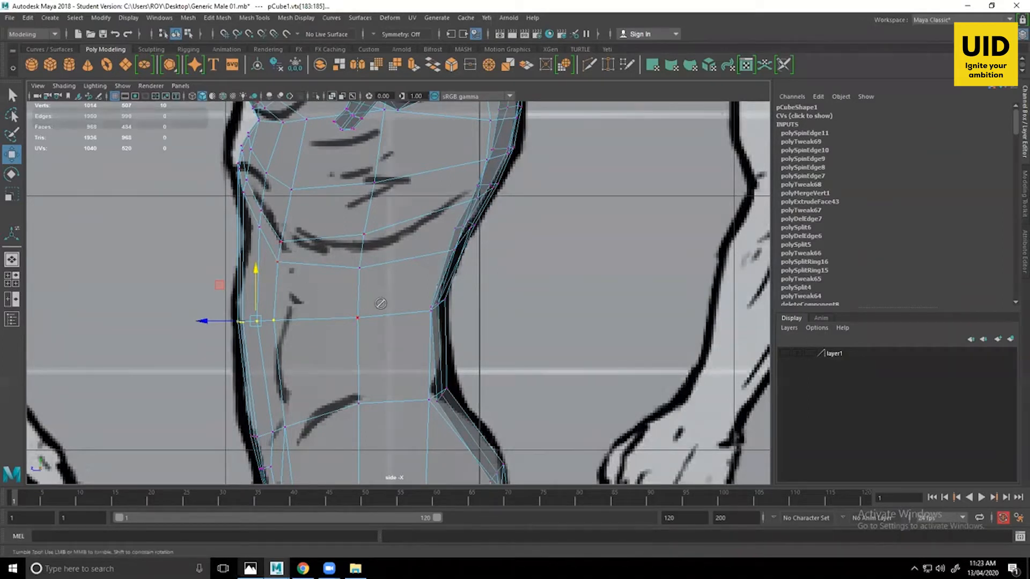
{"action": "key", "text": "space"}
{"action": "key", "text": "space"}
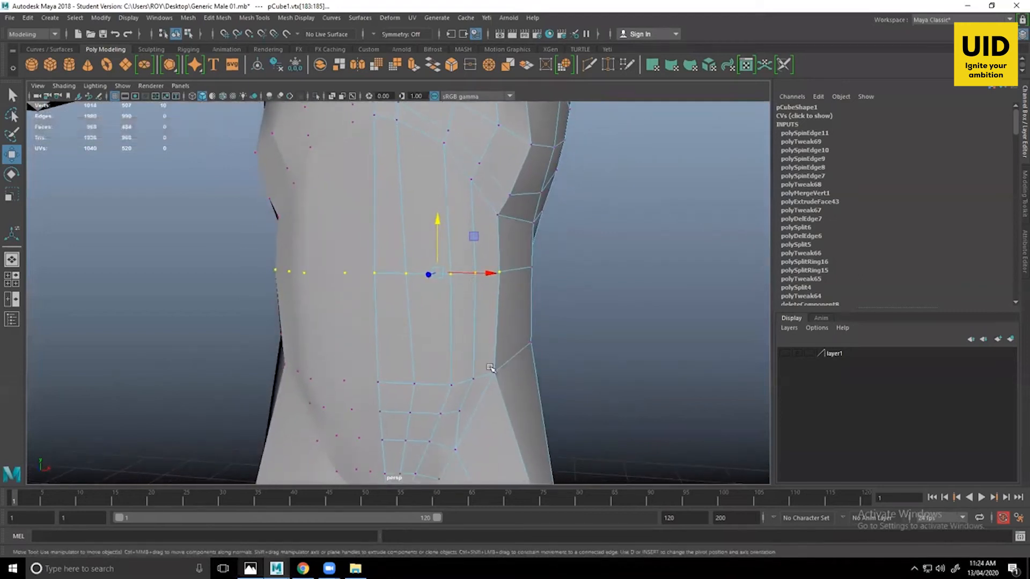
{"action": "middle_click_drag", "start_coordinate": [489, 369], "coordinate": [496, 357], "text": "alt"}
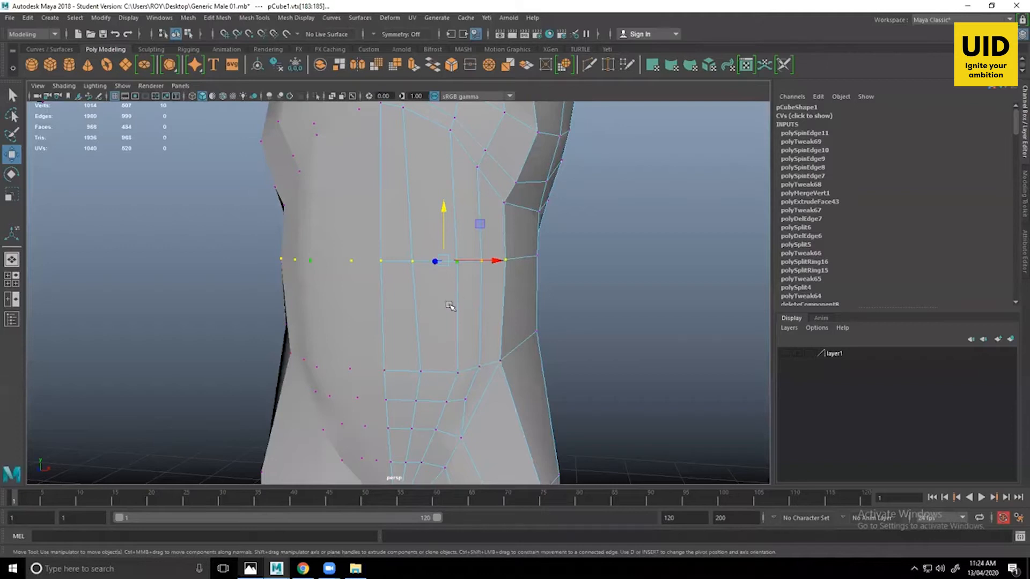
{"action": "middle_click_drag", "start_coordinate": [450, 305], "coordinate": [440, 310], "text": "alt"}
Try to insert an edge loop around the torso just above the waist row, and undo it.
{"action": "right_click_drag", "start_coordinate": [429, 239], "coordinate": [443, 259]}
{"action": "left_click", "coordinate": [445, 225]}
{"action": "left_click_drag", "start_coordinate": [563, 329], "coordinate": [367, 290], "text": "alt"}
{"action": "middle_click_drag", "start_coordinate": [396, 237], "coordinate": [391, 290], "text": "alt"}
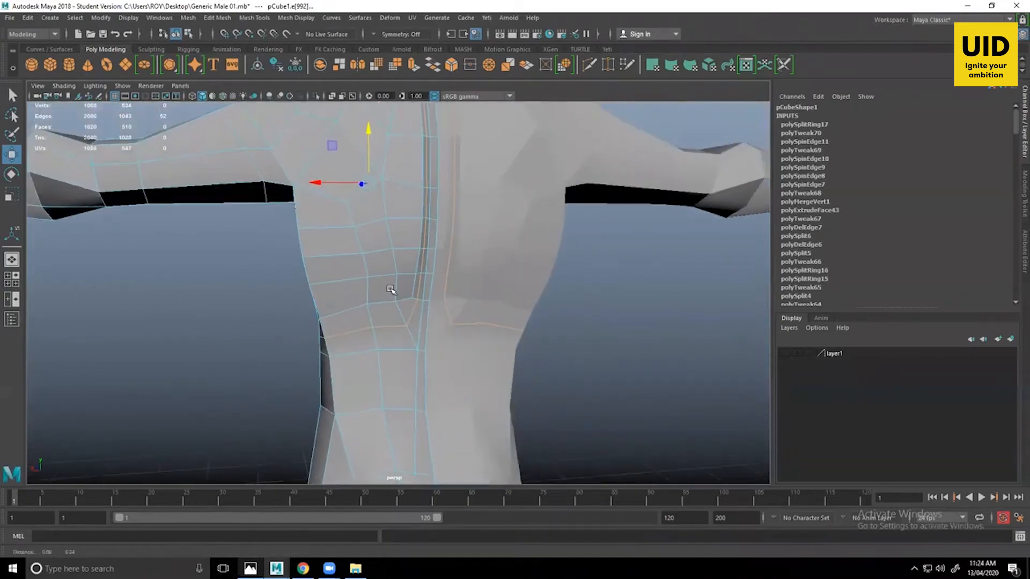
{"action": "left_click_drag", "start_coordinate": [390, 289], "coordinate": [390, 351], "text": "alt"}
{"action": "key", "text": "ctrl+z"}
Insert an edge loop around the torso between the waist row and the hips.
{"action": "middle_click_drag", "start_coordinate": [400, 283], "coordinate": [384, 371], "text": "alt"}
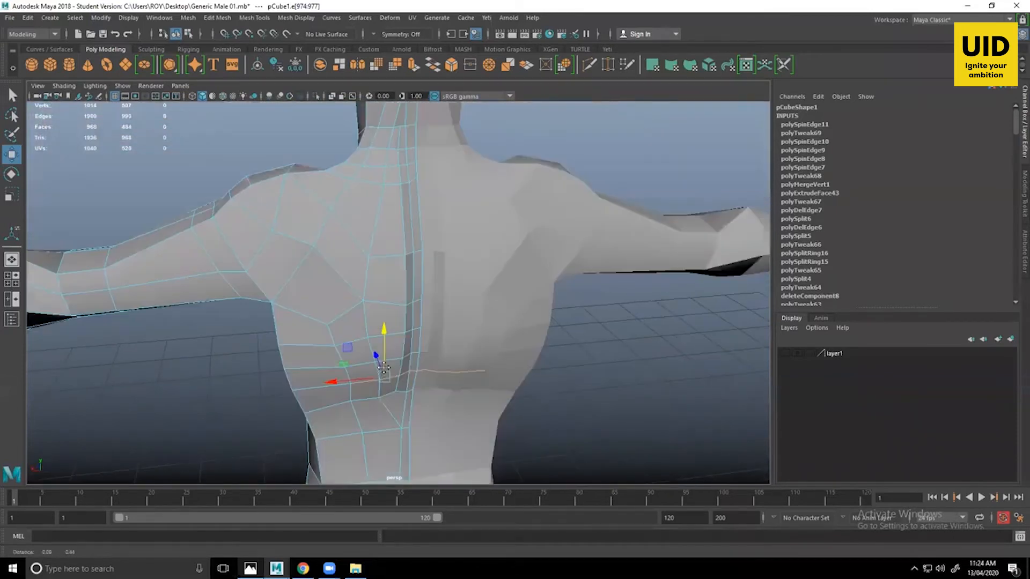
{"action": "left_click_drag", "start_coordinate": [384, 368], "coordinate": [399, 332], "text": "alt"}
{"action": "left_click", "coordinate": [370, 339]}
{"action": "right_click_drag", "start_coordinate": [399, 332], "coordinate": [406, 359], "text": "ctrl"}
{"action": "left_click_drag", "start_coordinate": [406, 359], "coordinate": [389, 325], "text": "alt"}
{"action": "left_click", "coordinate": [360, 277]}
{"action": "left_click_drag", "start_coordinate": [360, 277], "coordinate": [361, 210], "text": "alt"}
{"action": "left_click_drag", "start_coordinate": [429, 306], "coordinate": [466, 298], "text": "alt"}
Select the new edge loop below the waist and adjust its height.
{"action": "double_click", "coordinate": [329, 343]}
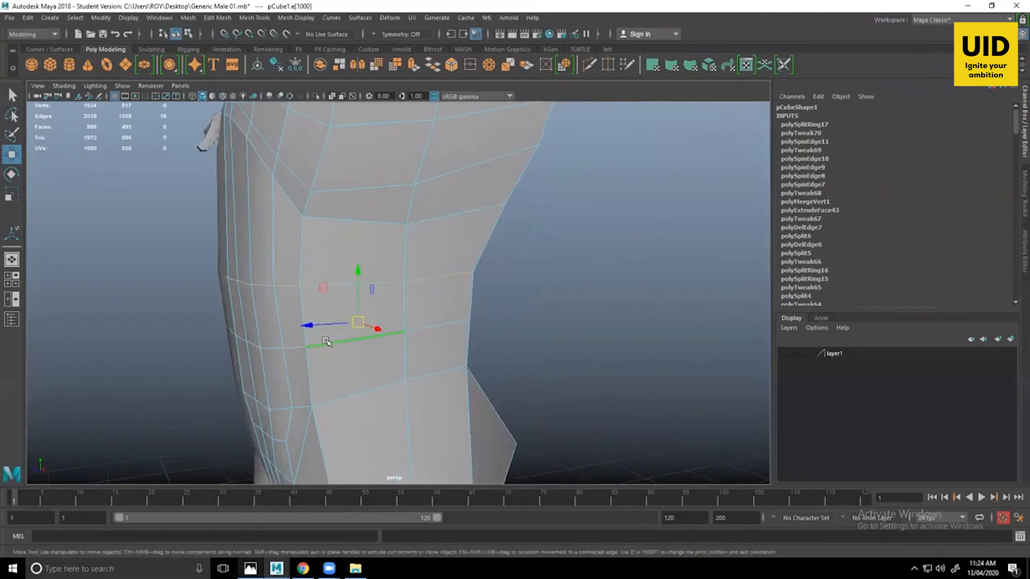
{"action": "left_click_drag", "start_coordinate": [329, 343], "coordinate": [380, 301], "text": "alt"}
{"action": "middle_click_drag", "start_coordinate": [380, 302], "coordinate": [384, 302]}
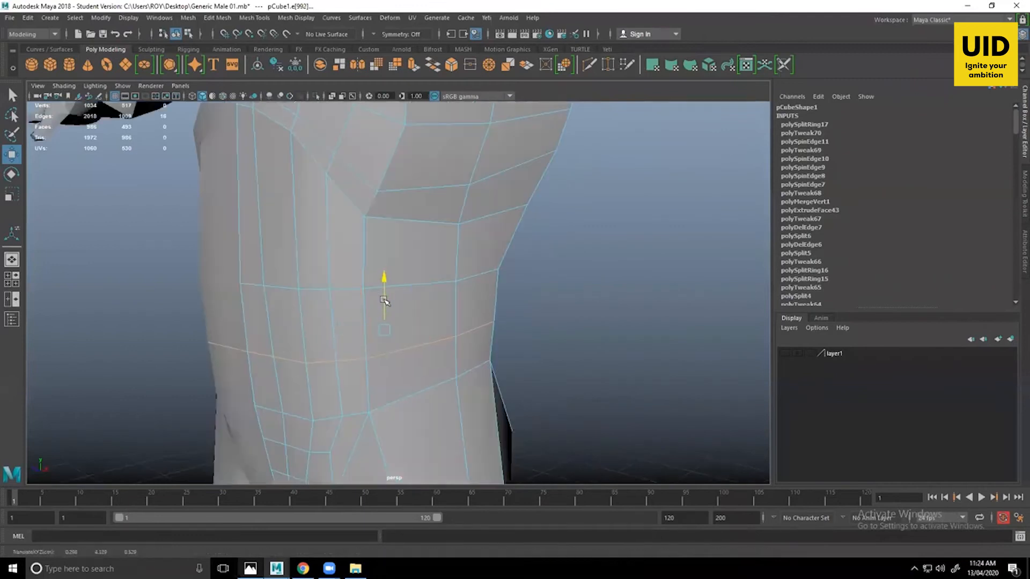
Bevel the waist edge loop above it with a fraction of 1.5.
{"action": "double_click", "coordinate": [424, 285]}
{"action": "left_click_drag", "start_coordinate": [547, 326], "coordinate": [472, 303], "text": "alt"}
{"action": "left_click", "coordinate": [222, 20]}
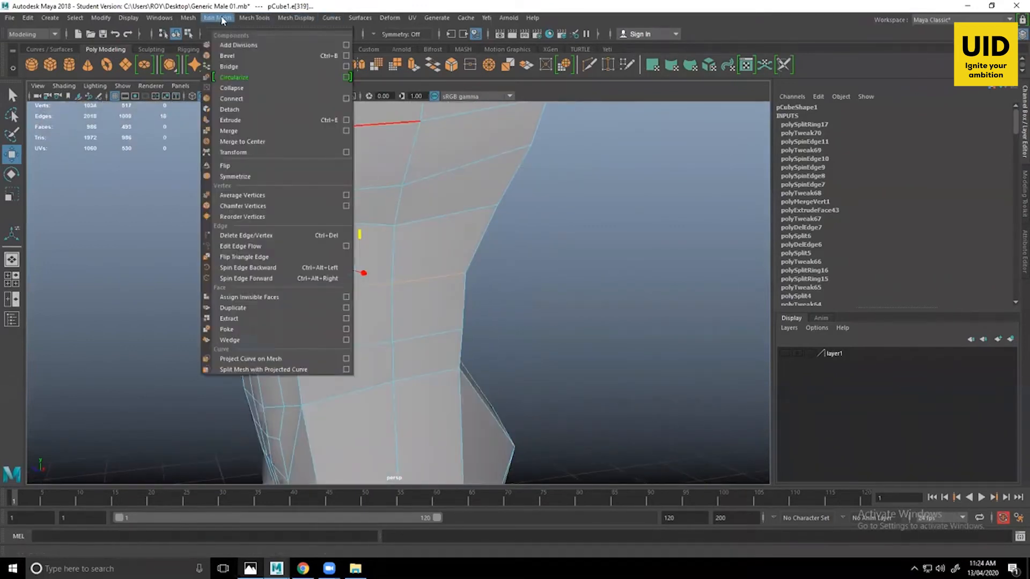
{"action": "left_click", "coordinate": [228, 55]}
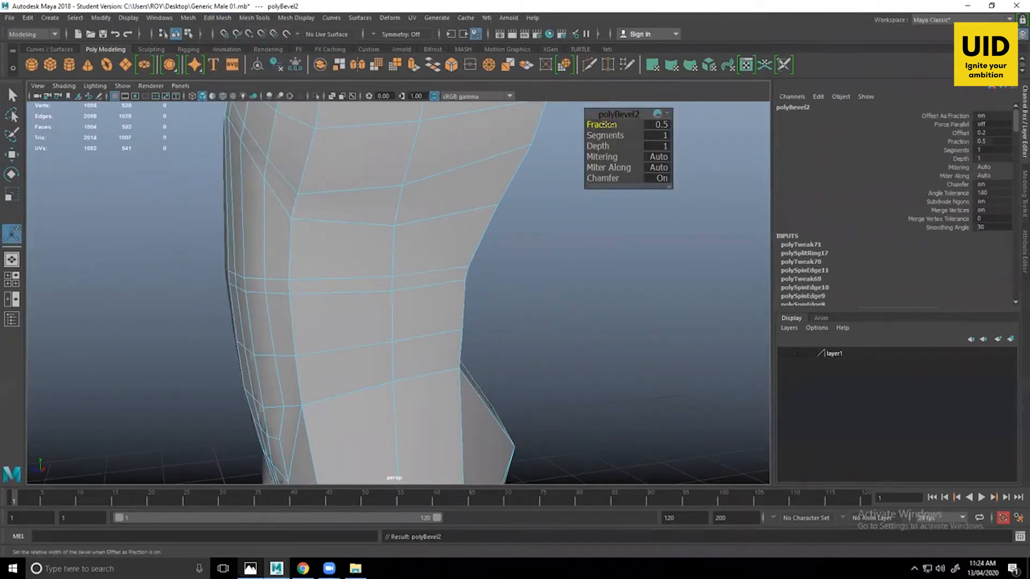
{"action": "left_click_drag", "start_coordinate": [606, 125], "coordinate": [624, 125]}
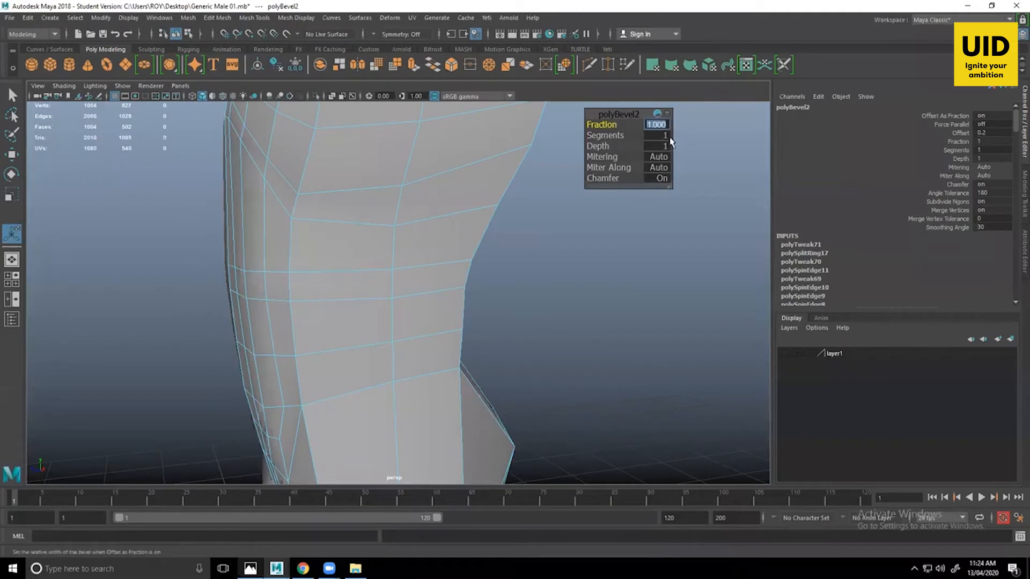
{"action": "key", "text": "Return"}
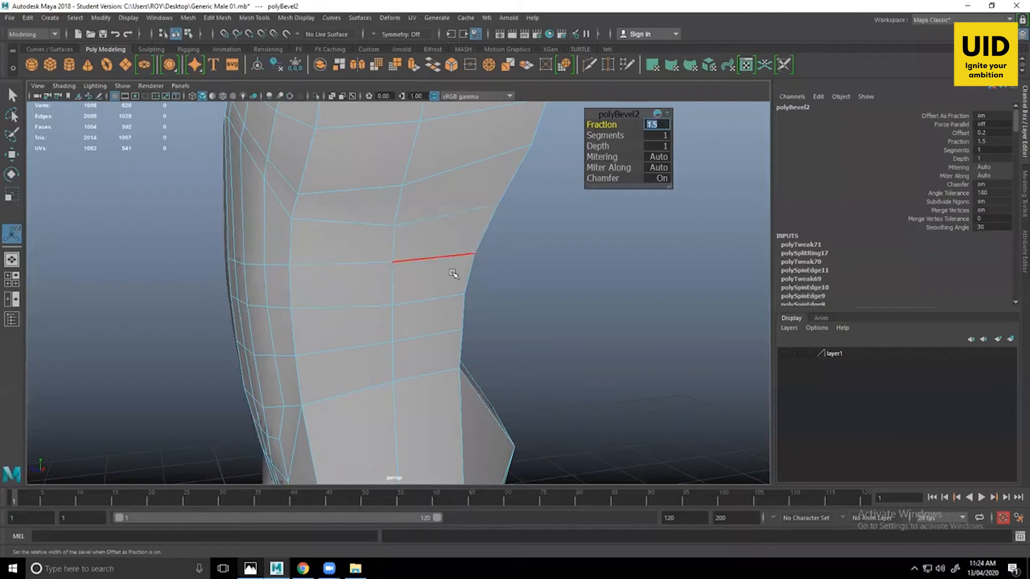
Activate the Move tool and raise the front abdomen edges in the upper row of the bevelled waist loop.
{"action": "left_click_drag", "start_coordinate": [346, 293], "coordinate": [428, 249], "text": "alt"}
{"action": "key", "text": "w"}
{"action": "right_click_drag", "start_coordinate": [427, 247], "coordinate": [385, 213]}
{"action": "left_click_drag", "start_coordinate": [354, 258], "coordinate": [435, 280], "text": "alt"}
{"action": "left_click", "coordinate": [362, 273]}
{"action": "left_click", "coordinate": [424, 273], "text": "shift"}
{"action": "right_click_drag", "start_coordinate": [434, 280], "coordinate": [493, 315], "text": "alt"}
{"action": "left_click_drag", "start_coordinate": [493, 315], "coordinate": [370, 209], "text": "alt"}
{"action": "left_click", "coordinate": [389, 272]}
{"action": "left_click_drag", "start_coordinate": [402, 263], "coordinate": [370, 252], "text": "alt"}
Switch to vertex editing and adjust the heights of the upper bevel row's vertices from the abdomen toward the flank.
{"action": "right_click_drag", "start_coordinate": [365, 241], "coordinate": [325, 245]}
{"action": "left_click", "coordinate": [359, 243]}
{"action": "left_click_drag", "start_coordinate": [361, 213], "coordinate": [362, 214]}
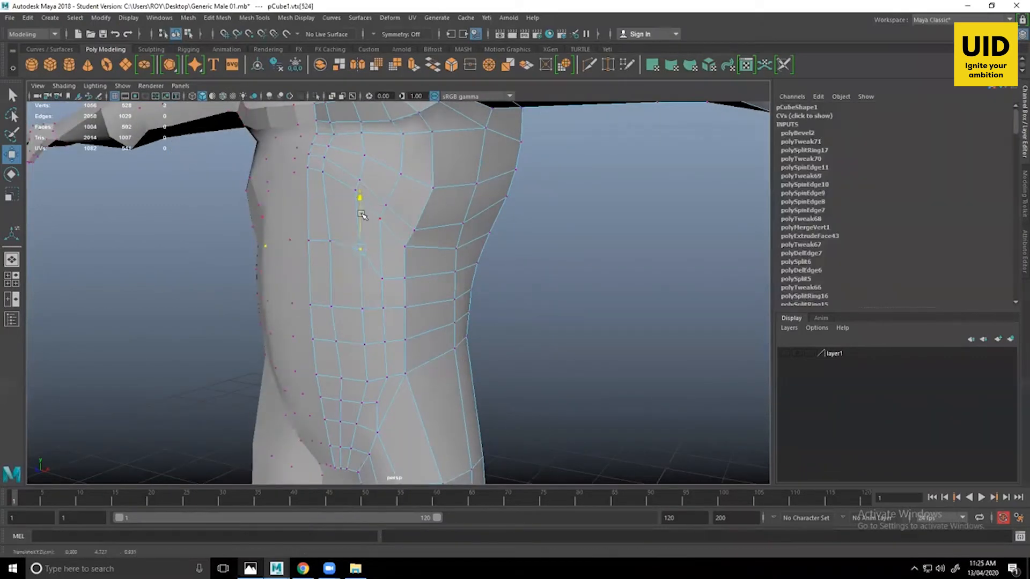
{"action": "left_click", "coordinate": [382, 276]}
{"action": "left_click", "coordinate": [383, 238]}
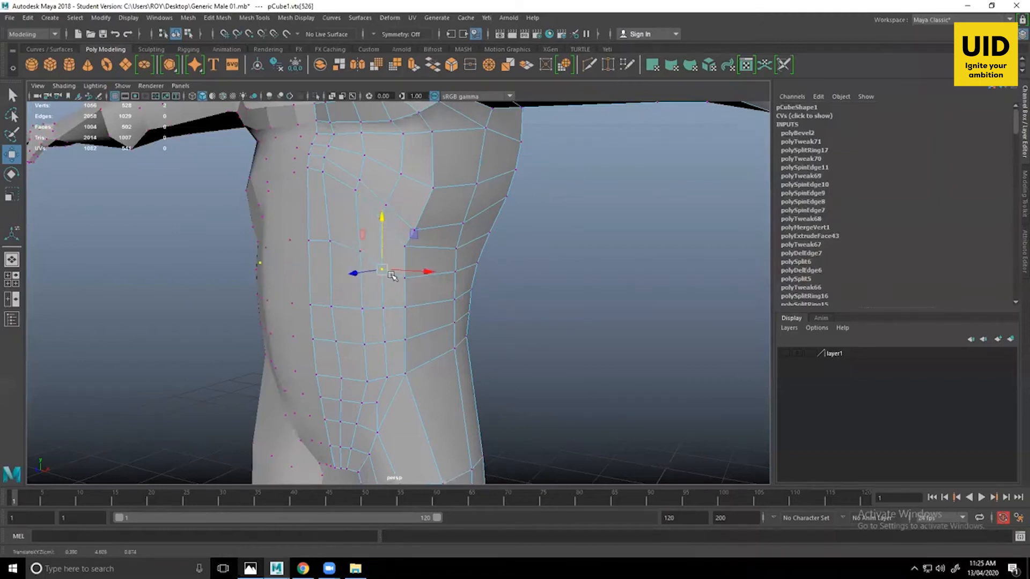
{"action": "left_click", "coordinate": [405, 246]}
Switch to edge editing and raise the central abdomen edge in the lower row of the bevelled waist loop.
{"action": "left_click_drag", "start_coordinate": [408, 245], "coordinate": [392, 274], "text": "alt"}
{"action": "right_click_drag", "start_coordinate": [396, 285], "coordinate": [395, 231]}
{"action": "left_click", "coordinate": [379, 284]}
{"action": "left_click_drag", "start_coordinate": [384, 259], "coordinate": [384, 247]}
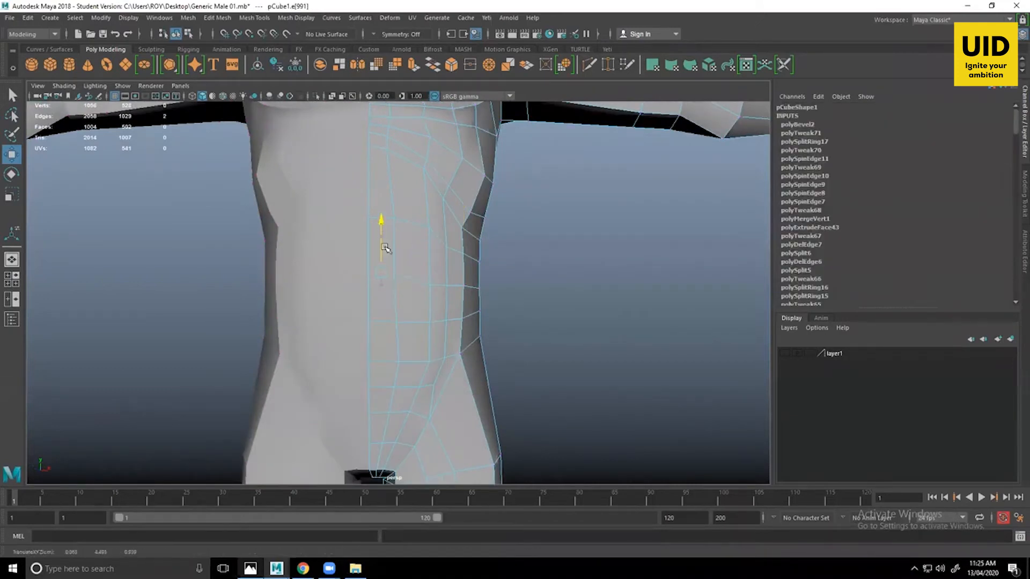
Switch to vertex editing and adjust the heights of the next two abdomen vertices in the lower bevel row.
{"action": "right_click_drag", "start_coordinate": [430, 280], "coordinate": [427, 232]}
{"action": "left_click", "coordinate": [430, 259]}
{"action": "left_click", "coordinate": [446, 284]}
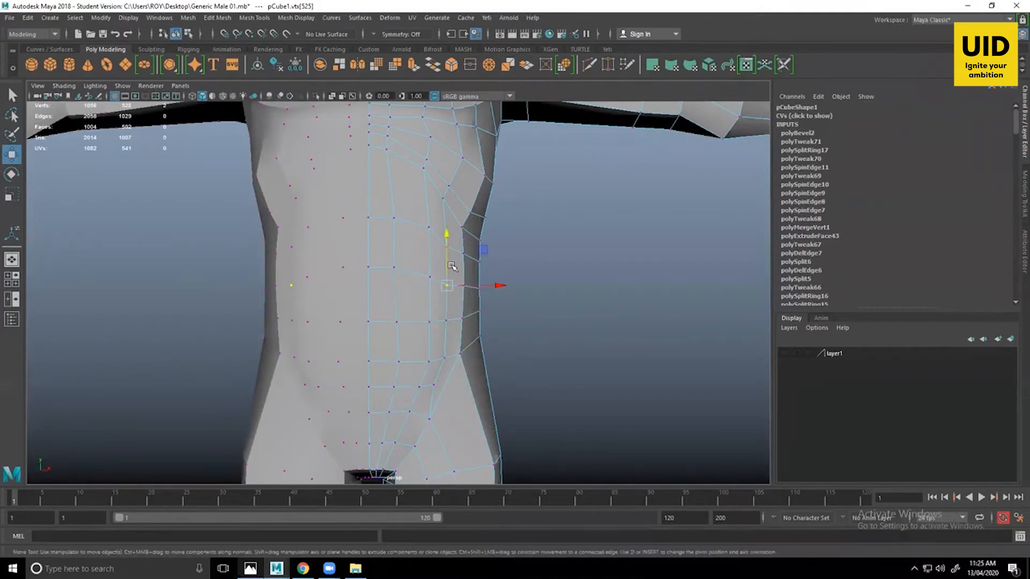
{"action": "left_click_drag", "start_coordinate": [527, 306], "coordinate": [295, 309], "text": "alt"}
{"action": "right_click_drag", "start_coordinate": [296, 309], "coordinate": [316, 329], "text": "alt"}
{"action": "left_click_drag", "start_coordinate": [317, 329], "coordinate": [453, 295], "text": "alt"}
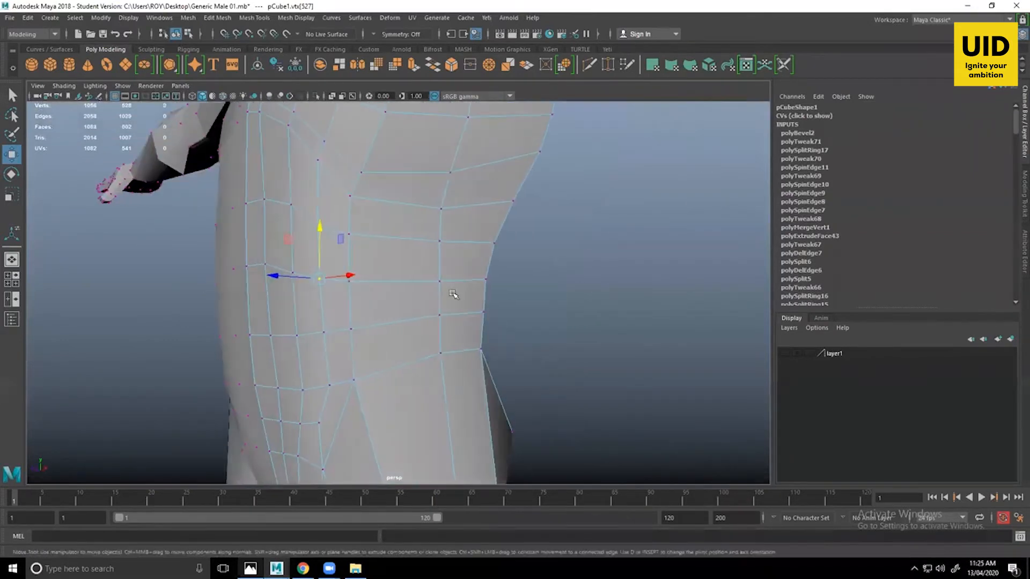
Lower the two bevelled-row vertices at the middle of the waist's side, and the vertex directly below them.
{"action": "left_click", "coordinate": [446, 240], "text": "shift"}
{"action": "left_click_drag", "start_coordinate": [440, 210], "coordinate": [442, 218]}
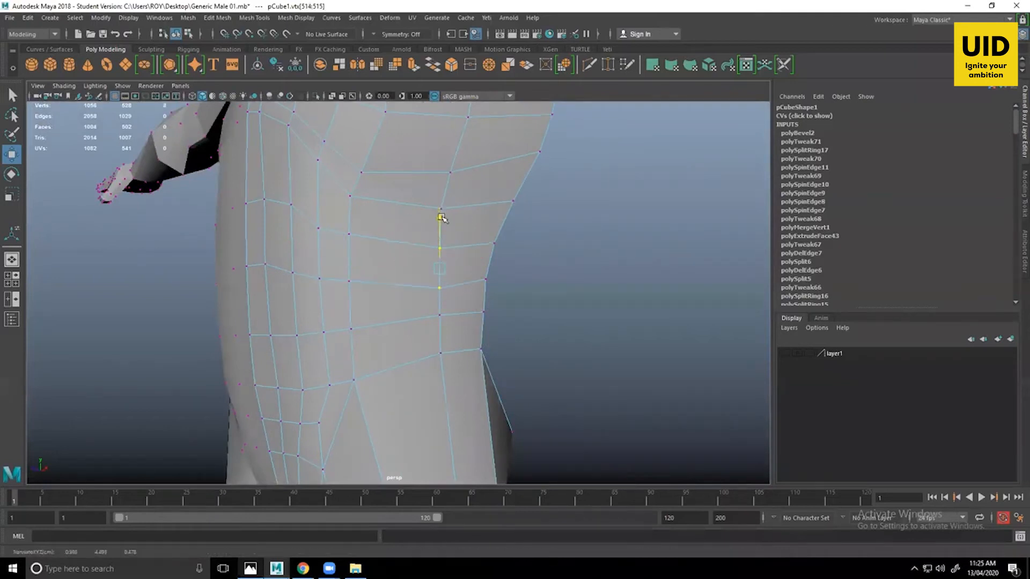
{"action": "left_click", "coordinate": [440, 315]}
{"action": "left_click_drag", "start_coordinate": [442, 269], "coordinate": [441, 273]}
Lower the selected vertices at the front of the abdomen slightly to even the waist rows around the body.
{"action": "left_click", "coordinate": [400, 317]}
{"action": "left_click_drag", "start_coordinate": [354, 365], "coordinate": [379, 380], "text": "alt"}
{"action": "middle_click_drag", "start_coordinate": [379, 382], "coordinate": [407, 383], "text": "alt"}
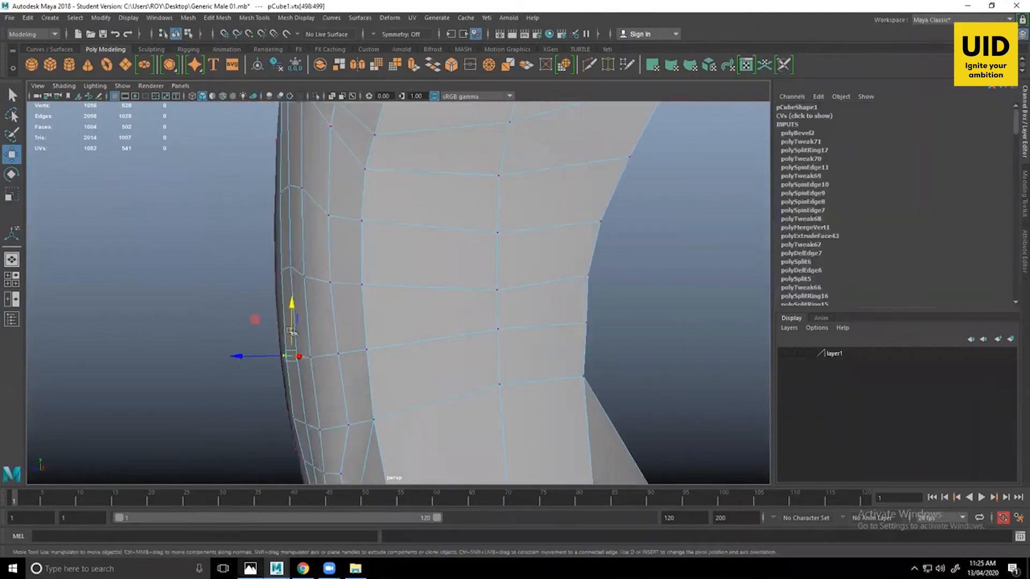
{"action": "left_click_drag", "start_coordinate": [290, 330], "coordinate": [294, 336]}
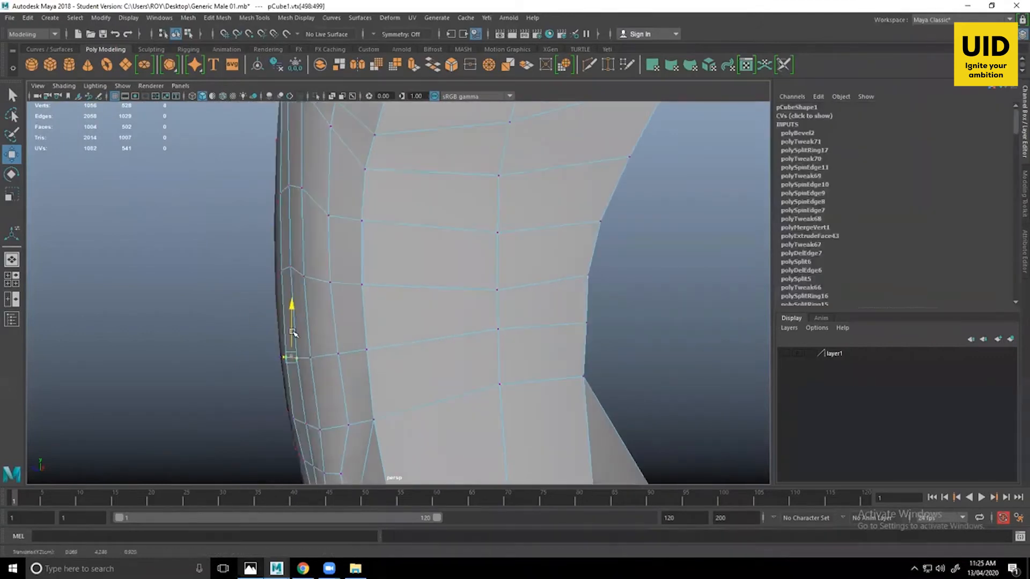
{"action": "left_click_drag", "start_coordinate": [342, 380], "coordinate": [408, 386], "text": "alt"}
{"action": "left_click", "coordinate": [479, 388]}
{"action": "right_click_drag", "start_coordinate": [479, 387], "coordinate": [361, 336], "text": "alt"}
{"action": "left_click_drag", "start_coordinate": [361, 335], "coordinate": [349, 324], "text": "alt"}
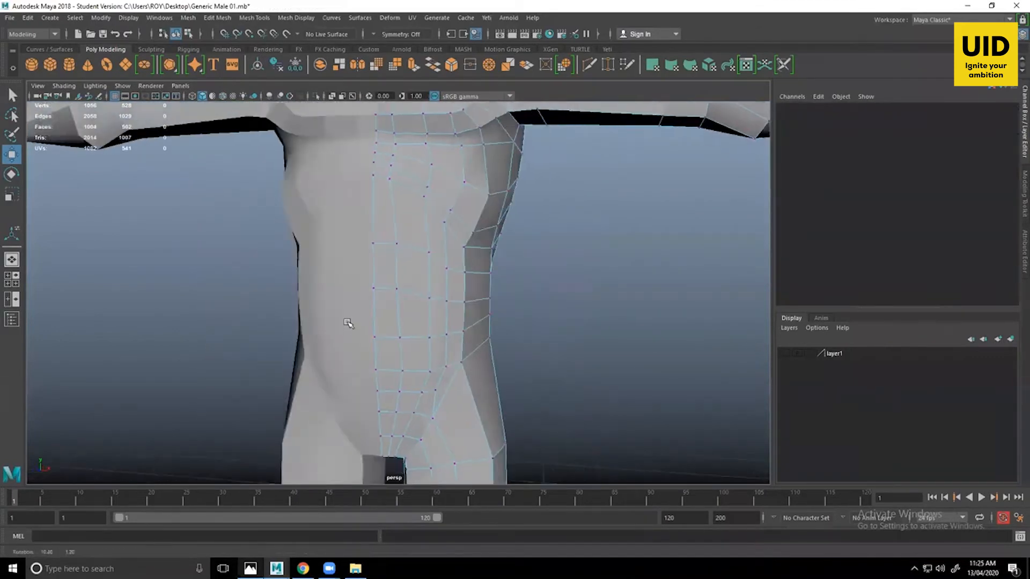
Shift two neighbouring lower-abdomen vertices in the column beside the centre line sideways to even the vertical edge flow.
{"action": "left_click_drag", "start_coordinate": [403, 349], "coordinate": [460, 342], "text": "alt"}
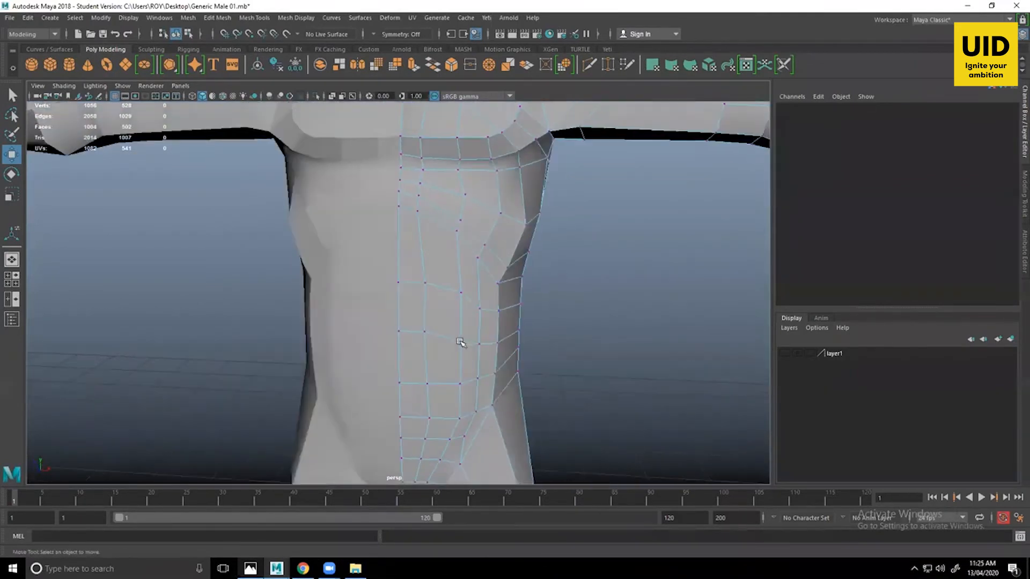
{"action": "left_click", "coordinate": [426, 283]}
{"action": "left_click_drag", "start_coordinate": [427, 300], "coordinate": [441, 365], "text": "alt"}
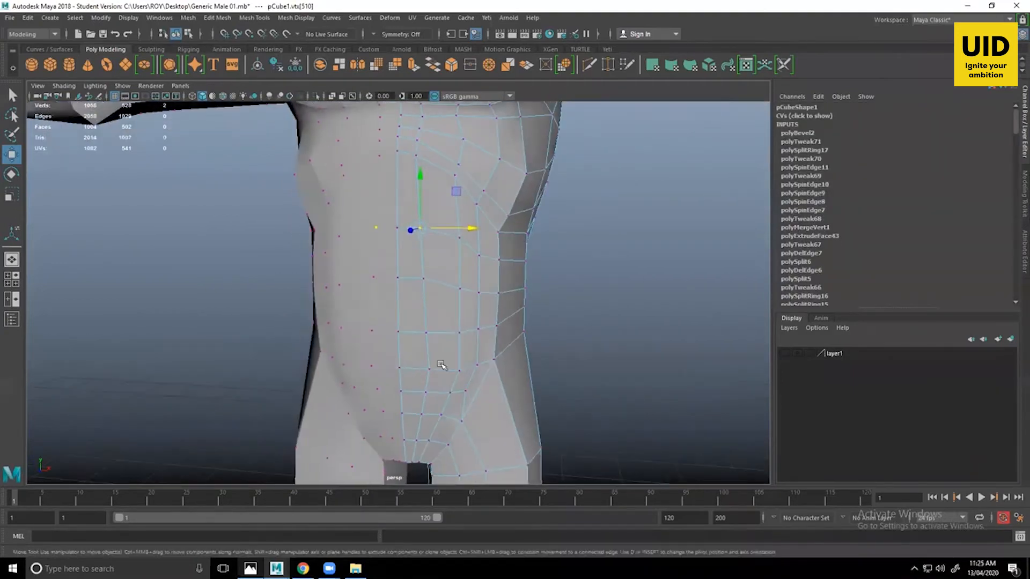
{"action": "left_click", "coordinate": [427, 368]}
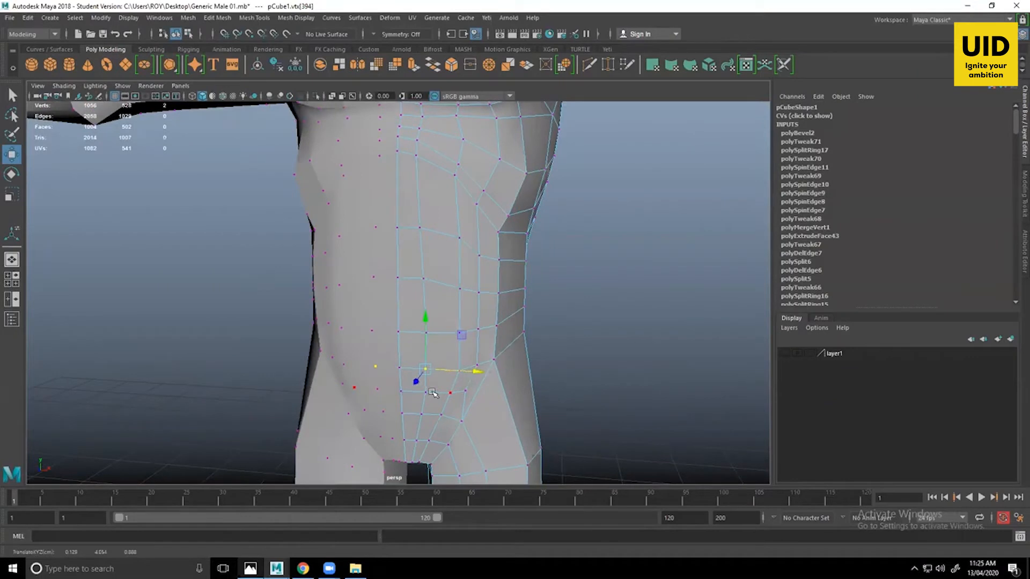
{"action": "key", "text": "F8"}
{"action": "right_click_drag", "start_coordinate": [435, 259], "coordinate": [385, 259]}
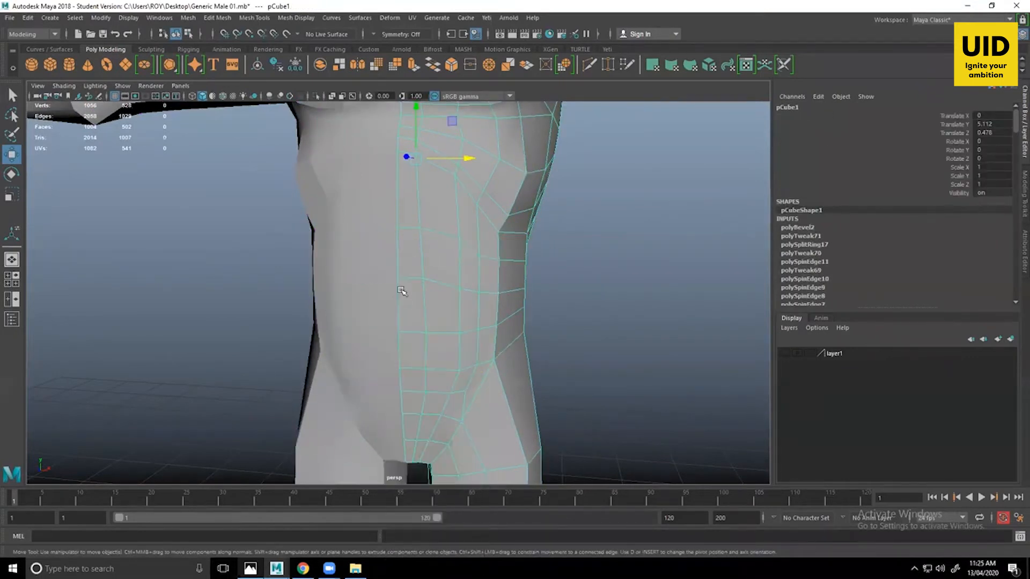
{"action": "left_click", "coordinate": [432, 396]}
{"action": "left_click_drag", "start_coordinate": [471, 393], "coordinate": [475, 395]}
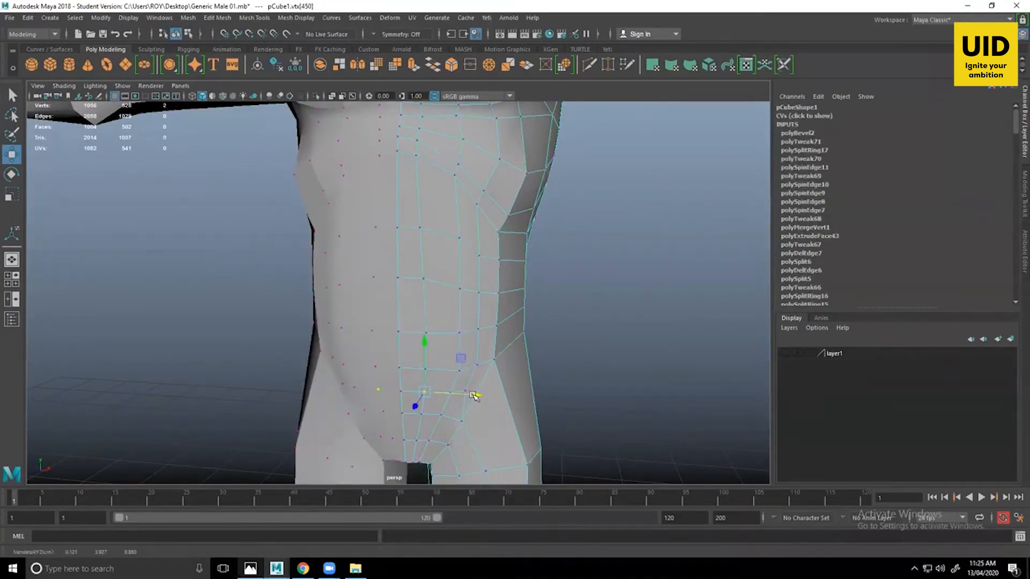
Shift three lower-abdomen vertices in the second column from the centre line sideways to smooth the vertical edge line.
{"action": "scroll", "coordinate": [473, 395], "scroll_direction": "up", "scroll_amount": 2}
{"action": "middle_click_drag", "start_coordinate": [473, 396], "coordinate": [473, 378], "text": "alt"}
{"action": "left_click", "coordinate": [470, 367]}
{"action": "left_click_drag", "start_coordinate": [513, 369], "coordinate": [516, 348]}
{"action": "left_click", "coordinate": [472, 323], "text": "shift"}
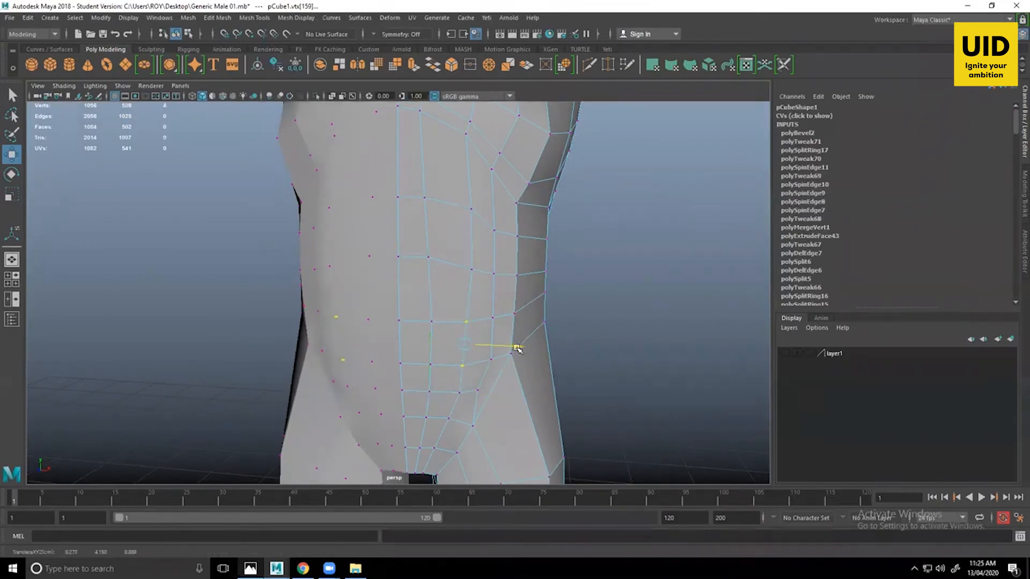
{"action": "left_click", "coordinate": [460, 394]}
{"action": "left_click_drag", "start_coordinate": [498, 396], "coordinate": [501, 396]}
{"action": "left_click", "coordinate": [630, 335]}
Move the two vertices above them in the same column, at mid-abdomen, slightly inward together and clear the selection.
{"action": "middle_click_drag", "start_coordinate": [459, 251], "coordinate": [465, 323], "text": "alt"}
{"action": "left_click", "coordinate": [475, 285]}
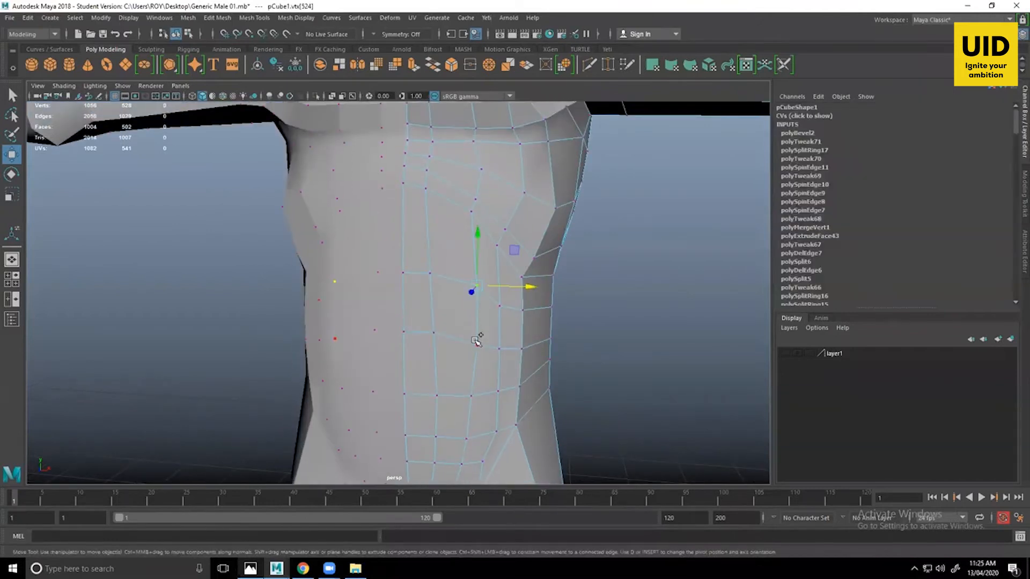
{"action": "left_click", "coordinate": [477, 345], "text": "shift"}
{"action": "left_click_drag", "start_coordinate": [531, 317], "coordinate": [528, 317]}
{"action": "left_click", "coordinate": [461, 298]}
Switch to the front view, frame the waist over the anatomy reference, and bring up the component mode choices for the body mesh.
{"action": "left_click_drag", "start_coordinate": [462, 299], "coordinate": [494, 278], "text": "alt"}
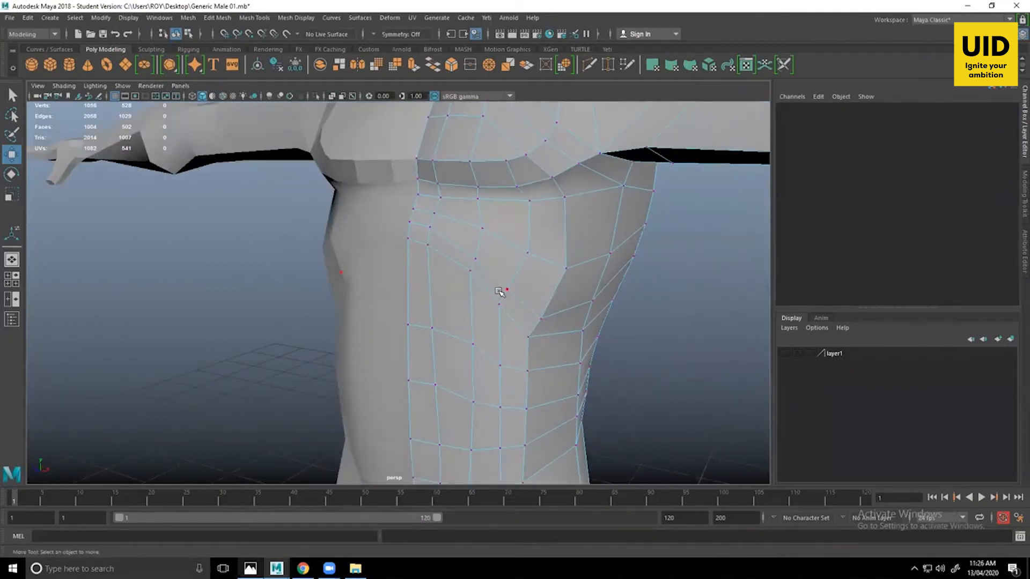
{"action": "scroll", "coordinate": [506, 293], "scroll_direction": "down", "scroll_amount": 2}
{"action": "scroll", "coordinate": [515, 373], "scroll_direction": "down", "scroll_amount": 3}
{"action": "middle_click_drag", "start_coordinate": [486, 407], "coordinate": [486, 379], "text": "alt"}
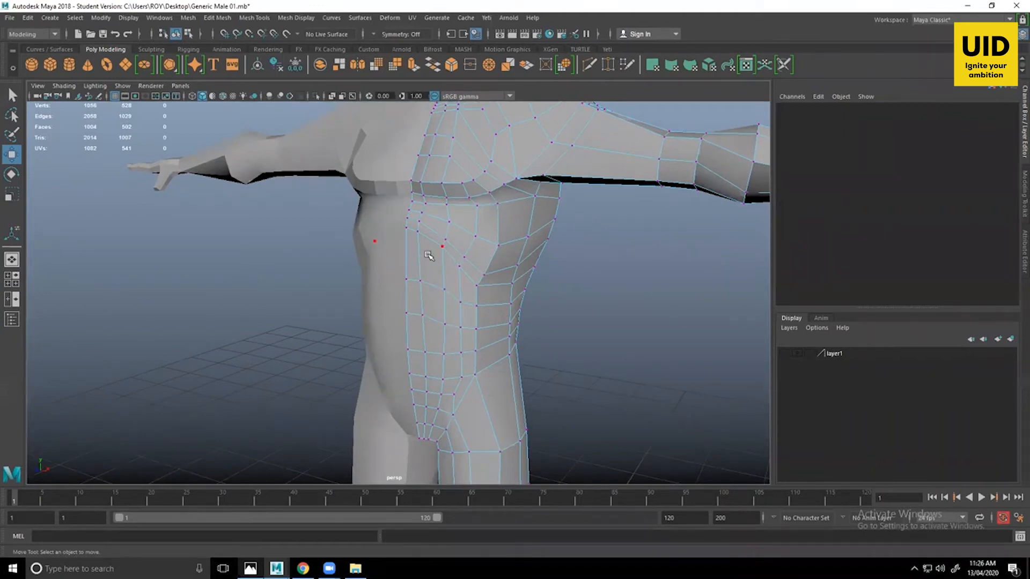
{"action": "left_click_drag", "start_coordinate": [418, 253], "coordinate": [483, 303], "text": "alt"}
{"action": "key", "text": "space"}
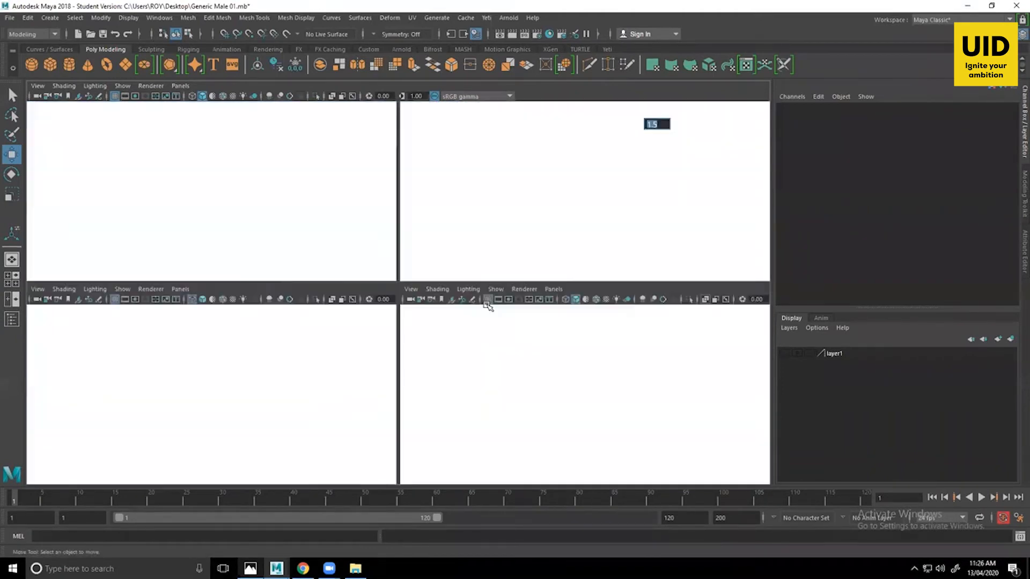
{"action": "key", "text": "space"}
{"action": "scroll", "coordinate": [498, 263], "scroll_direction": "up", "scroll_amount": 5}
{"action": "right_click", "coordinate": [498, 259]}
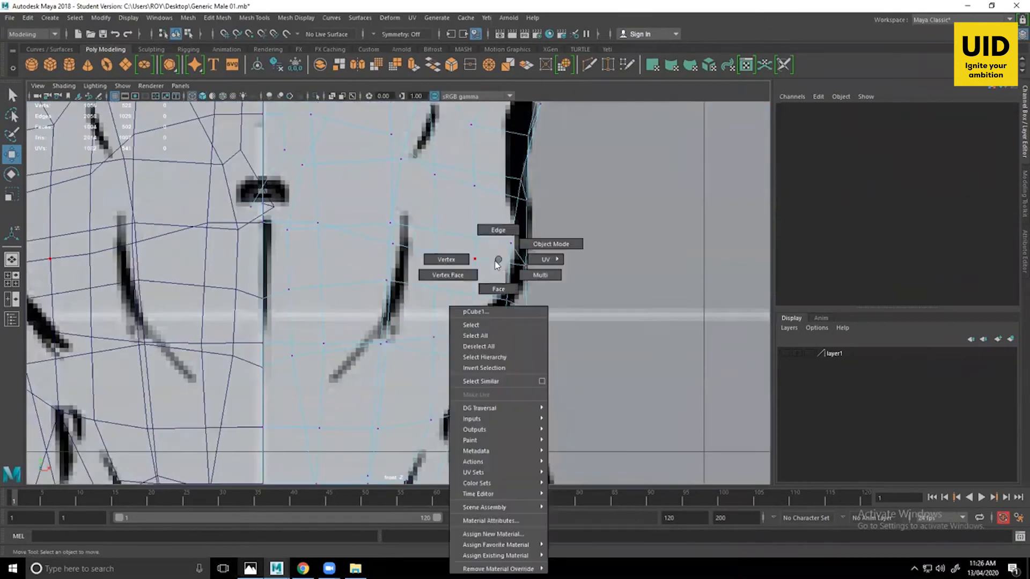
Examine the hip, oblique and thigh muscles on the MUSCLE CHART.jpg reference image, then return to the Maya model.
{"action": "left_click", "coordinate": [523, 263]}
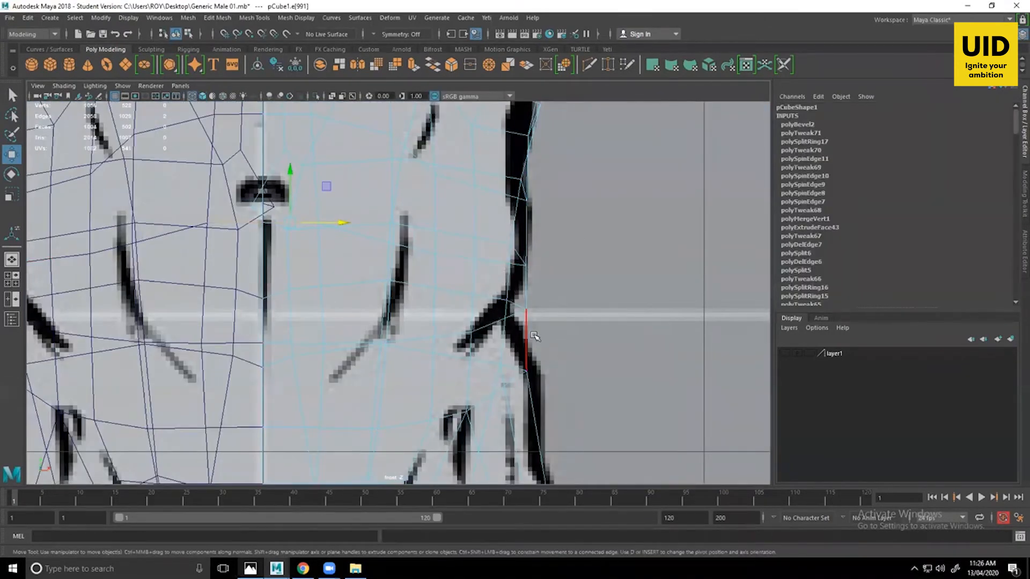
{"action": "key", "text": "alt+Tab"}
{"action": "left_click_drag", "start_coordinate": [677, 358], "coordinate": [727, 324]}
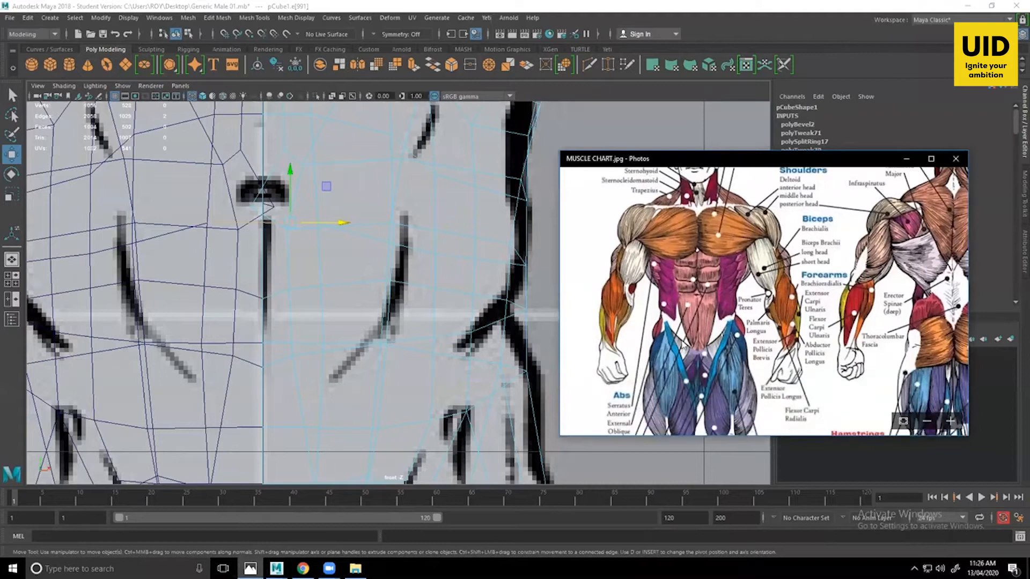
{"action": "left_click_drag", "start_coordinate": [665, 317], "coordinate": [665, 251]}
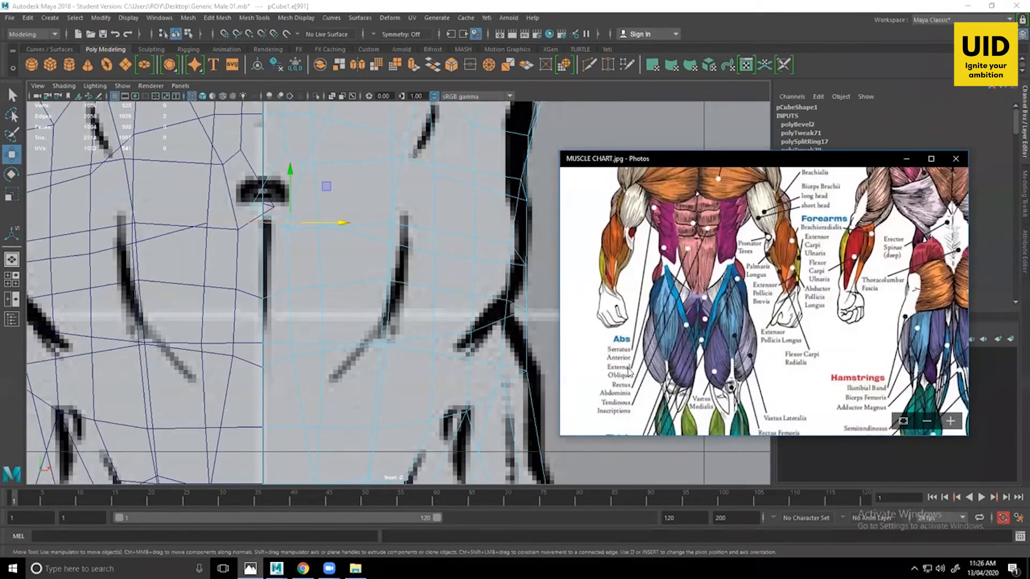
{"action": "key", "text": "alt+Tab"}
{"action": "middle_click_drag", "start_coordinate": [567, 336], "coordinate": [527, 355], "text": "alt"}
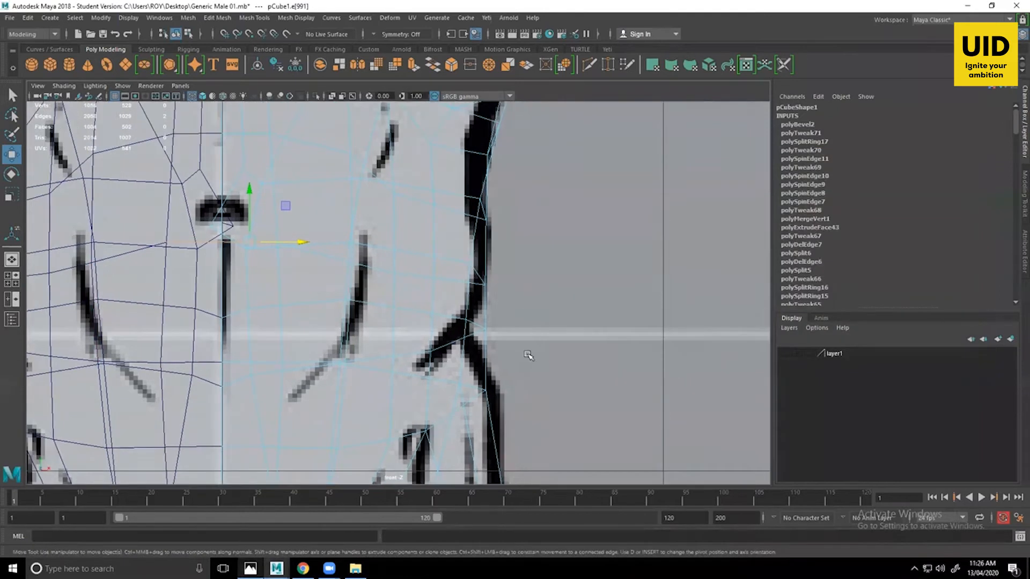
Select the edges around the hip at the top of the thigh and reposition them against the reference's hip crease in the front view.
{"action": "right_click", "coordinate": [483, 311]}
{"action": "key", "text": "space"}
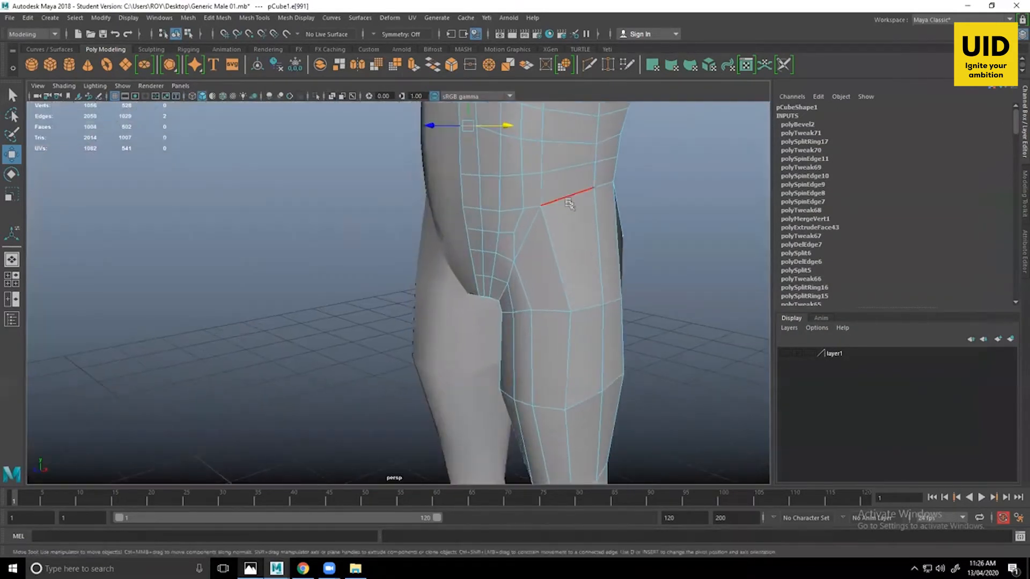
{"action": "left_click", "coordinate": [569, 203]}
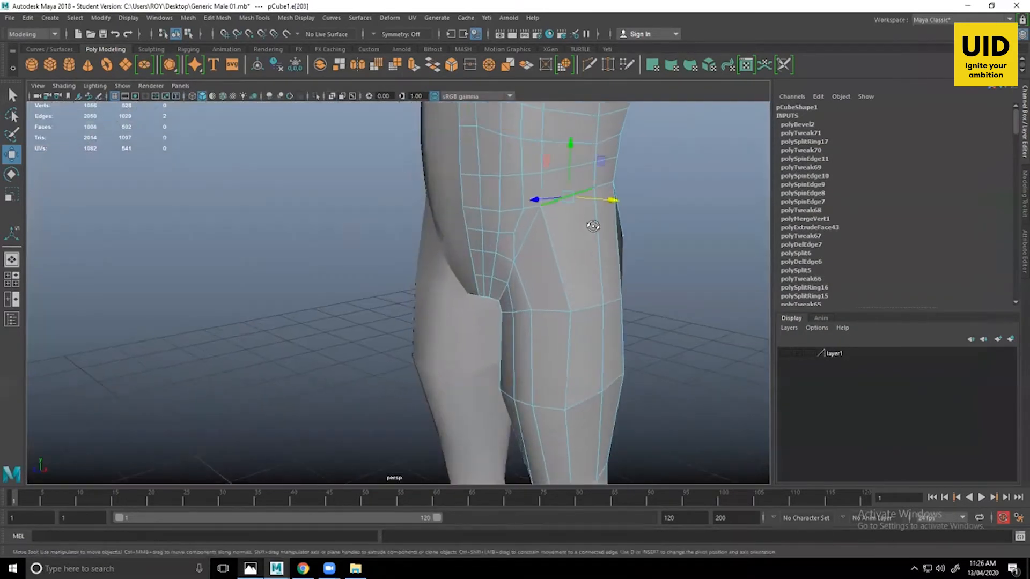
{"action": "left_click_drag", "start_coordinate": [591, 241], "coordinate": [578, 245], "text": "alt"}
{"action": "key", "text": "space"}
{"action": "key", "text": "space"}
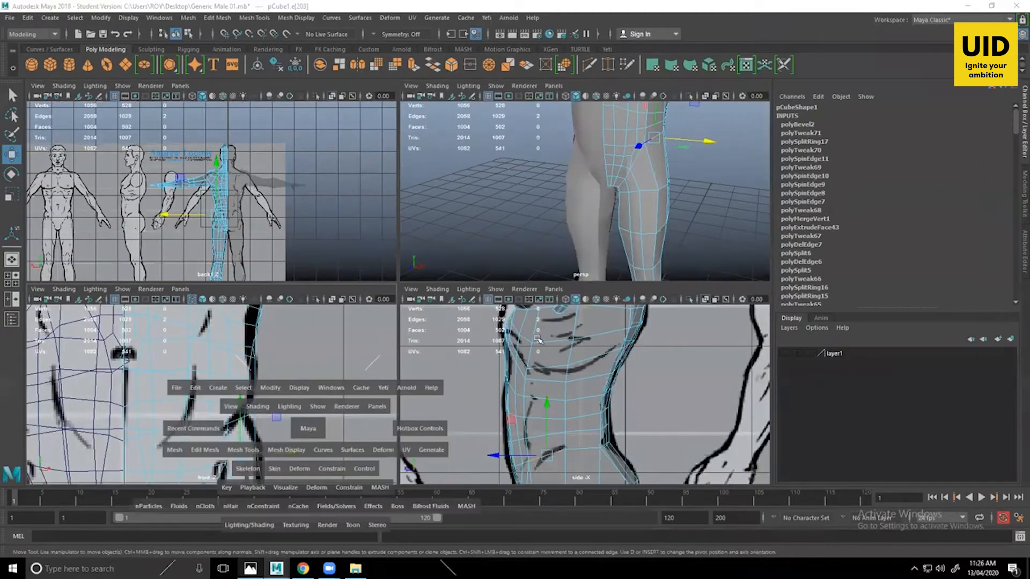
{"action": "key", "text": "space"}
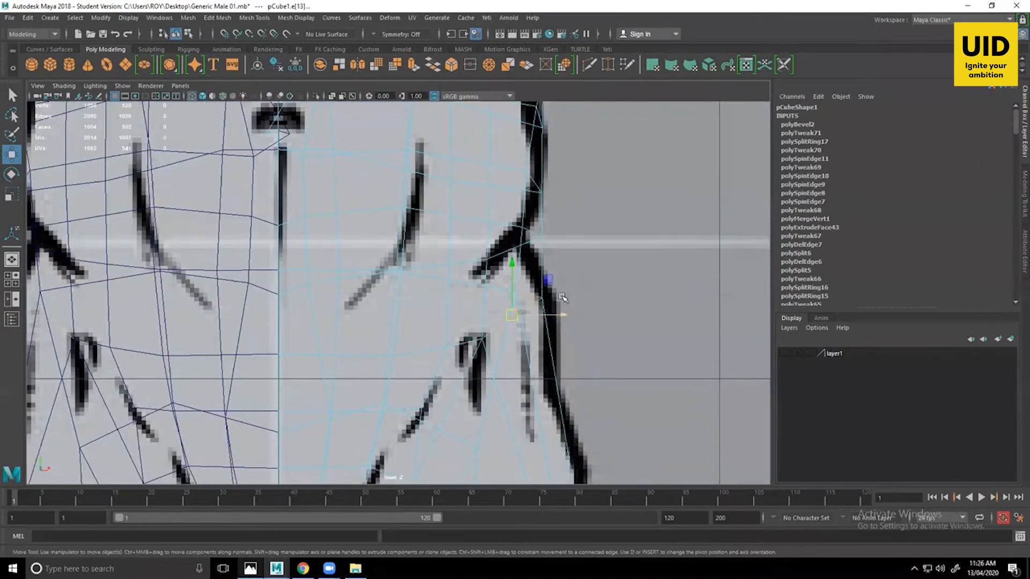
{"action": "left_click_drag", "start_coordinate": [550, 281], "coordinate": [625, 302]}
{"action": "key", "text": "space"}
{"action": "key", "text": "space"}
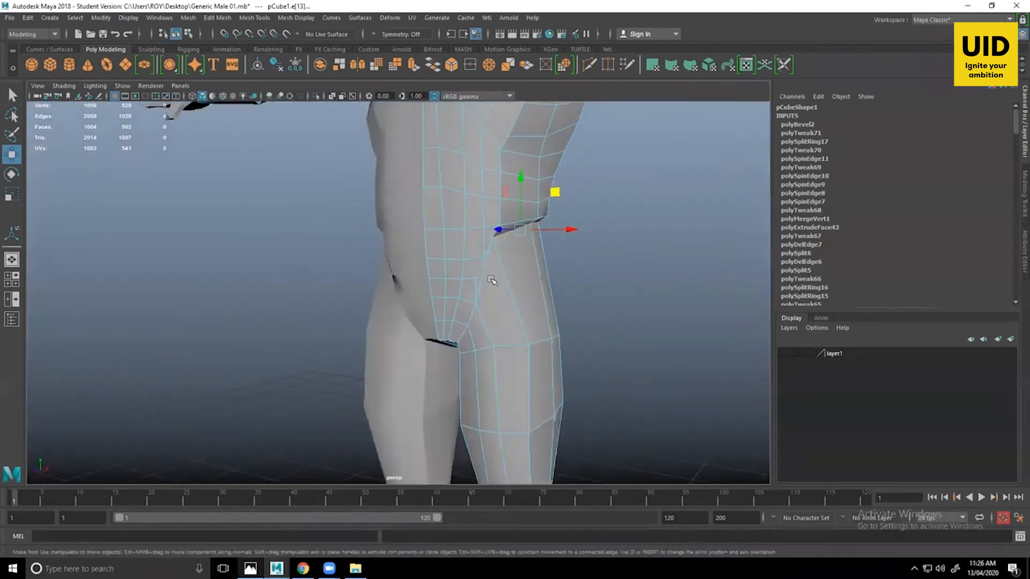
Shift the lower-abdomen vertices beside the hip crease inward toward the body's centre line.
{"action": "left_click_drag", "start_coordinate": [493, 280], "coordinate": [572, 326], "text": "alt"}
{"action": "scroll", "coordinate": [503, 261], "scroll_direction": "up", "scroll_amount": 3}
{"action": "right_click_drag", "start_coordinate": [508, 257], "coordinate": [466, 258]}
{"action": "left_click_drag", "start_coordinate": [487, 260], "coordinate": [512, 250], "text": "alt"}
{"action": "left_click", "coordinate": [479, 251]}
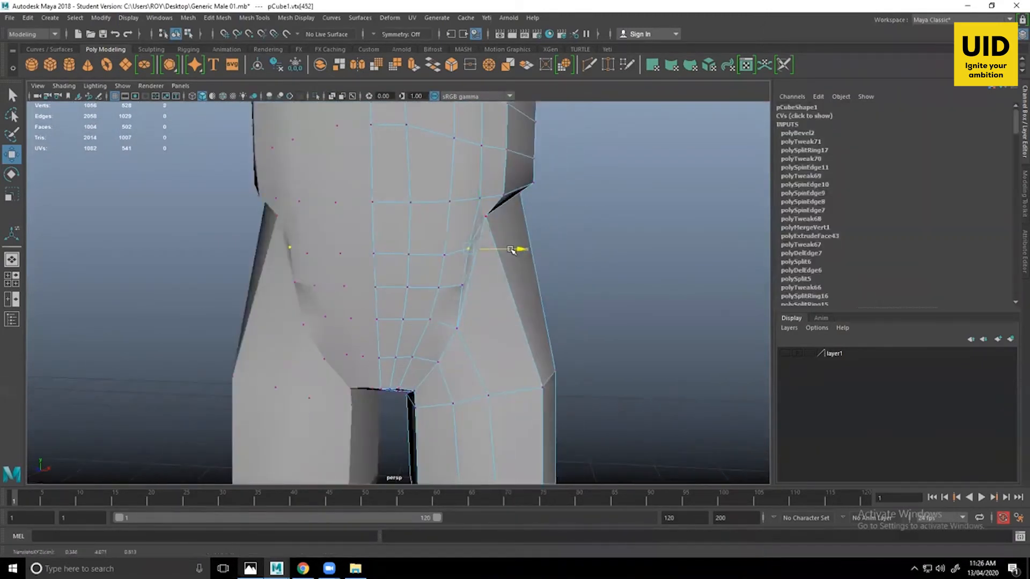
{"action": "left_click", "coordinate": [463, 284], "text": "shift"}
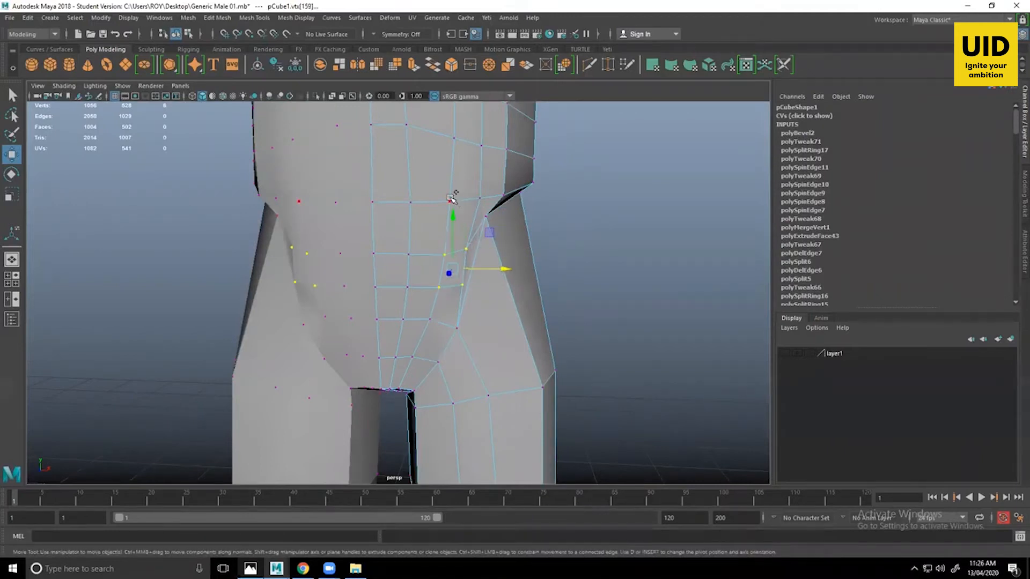
{"action": "left_click_drag", "start_coordinate": [505, 249], "coordinate": [501, 249]}
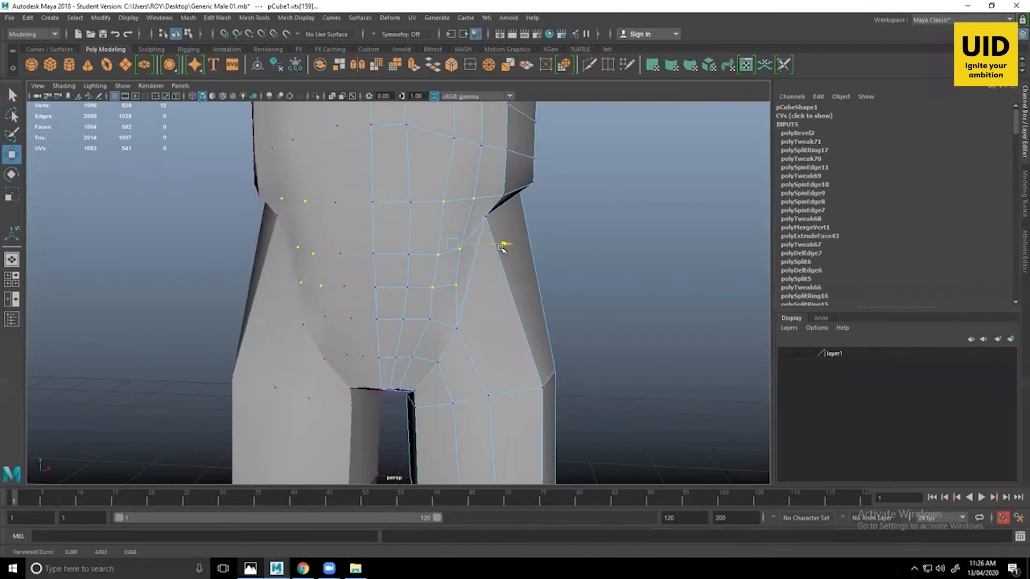
Adjust the front-to-back depth of the outer lower-abdomen vertices beside the hip crease.
{"action": "left_click", "coordinate": [566, 298]}
{"action": "left_click_drag", "start_coordinate": [566, 301], "coordinate": [474, 303], "text": "alt"}
{"action": "middle_click_drag", "start_coordinate": [660, 316], "coordinate": [478, 322], "text": "alt"}
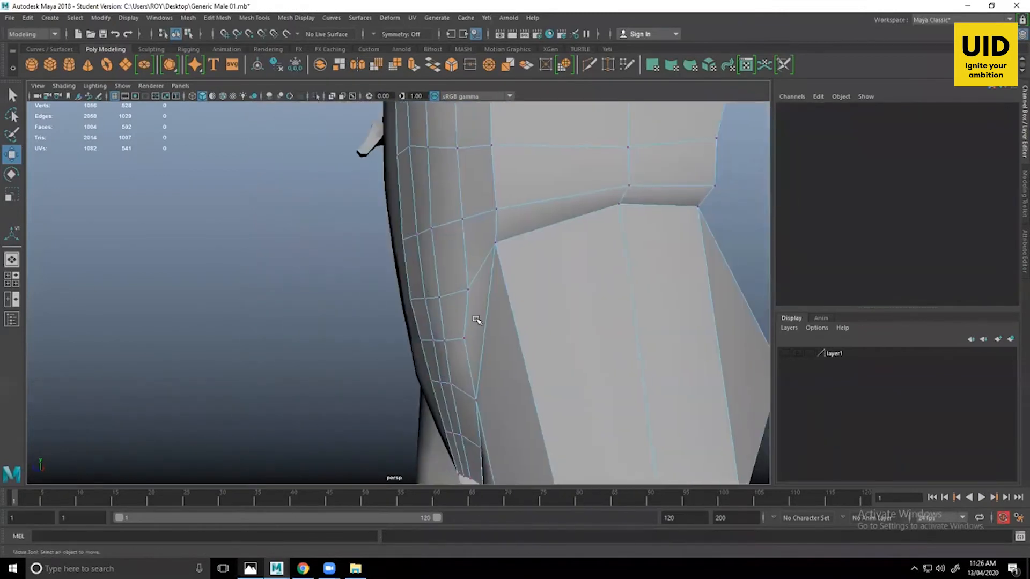
{"action": "left_click_drag", "start_coordinate": [478, 322], "coordinate": [477, 273], "text": "alt"}
{"action": "left_click", "coordinate": [477, 289]}
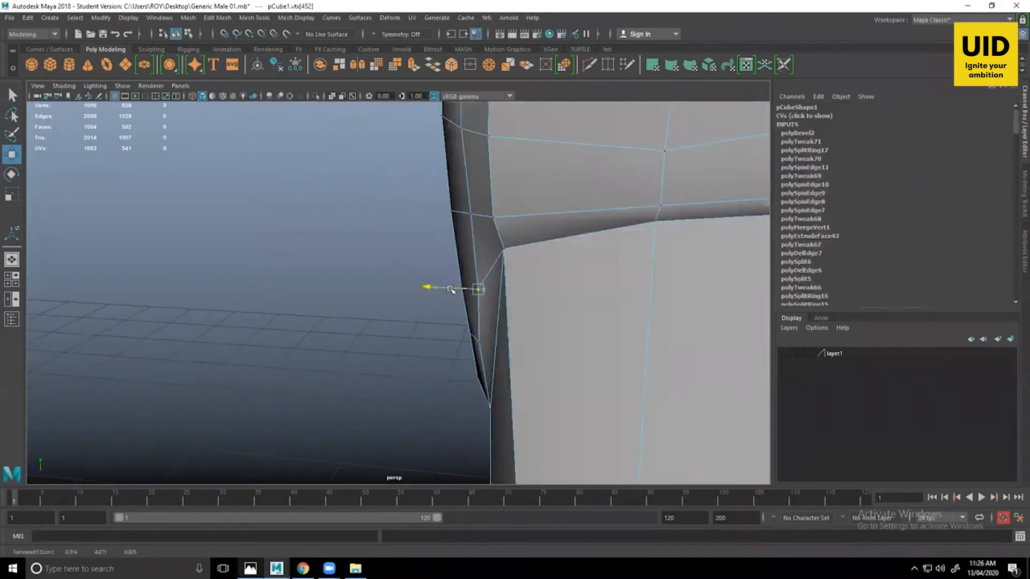
{"action": "left_click", "coordinate": [474, 214]}
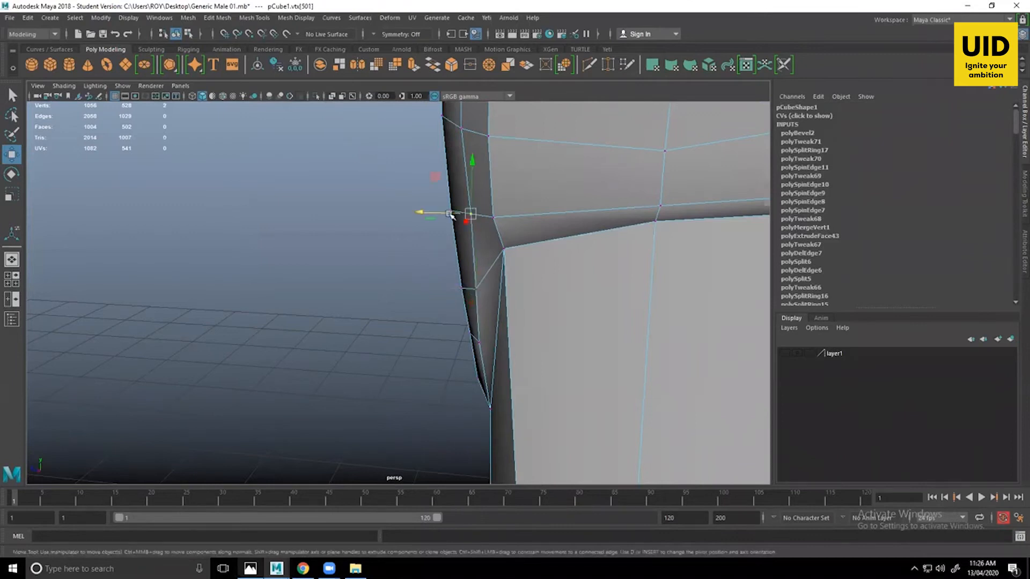
{"action": "left_click", "coordinate": [493, 219]}
{"action": "scroll", "coordinate": [493, 219], "scroll_direction": "down", "scroll_amount": 3}
{"action": "left_click_drag", "start_coordinate": [493, 219], "coordinate": [673, 268], "text": "alt"}
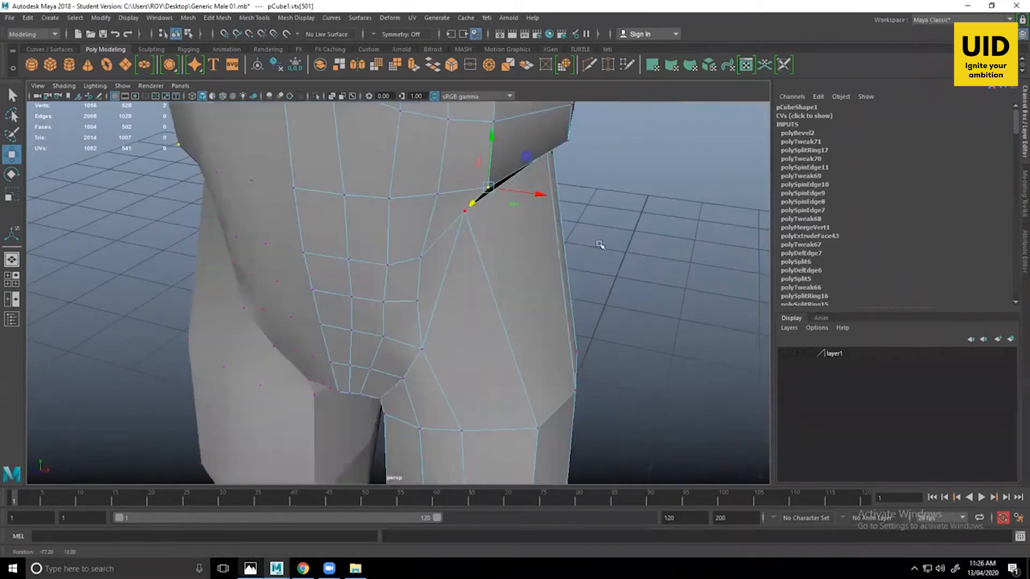
Align the hip-crease vertices with the reference's crease line in the front view, and move the row above slightly inward.
{"action": "mouse_move", "coordinate": [601, 246]}
{"action": "left_mouse_down", "text": "alt"}
{"action": "mouse_move", "coordinate": [589, 217]}
{"action": "mouse_move", "coordinate": [593, 230]}
{"action": "left_mouse_up", "text": "alt"}
{"action": "key", "text": "space"}
{"action": "key", "text": "space"}
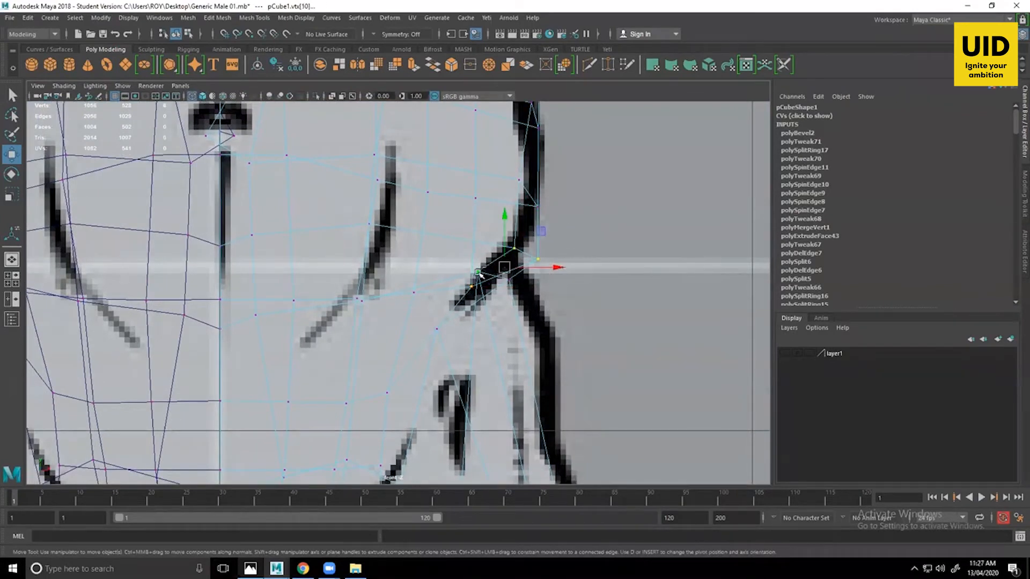
{"action": "middle_click_drag", "start_coordinate": [541, 231], "coordinate": [552, 275]}
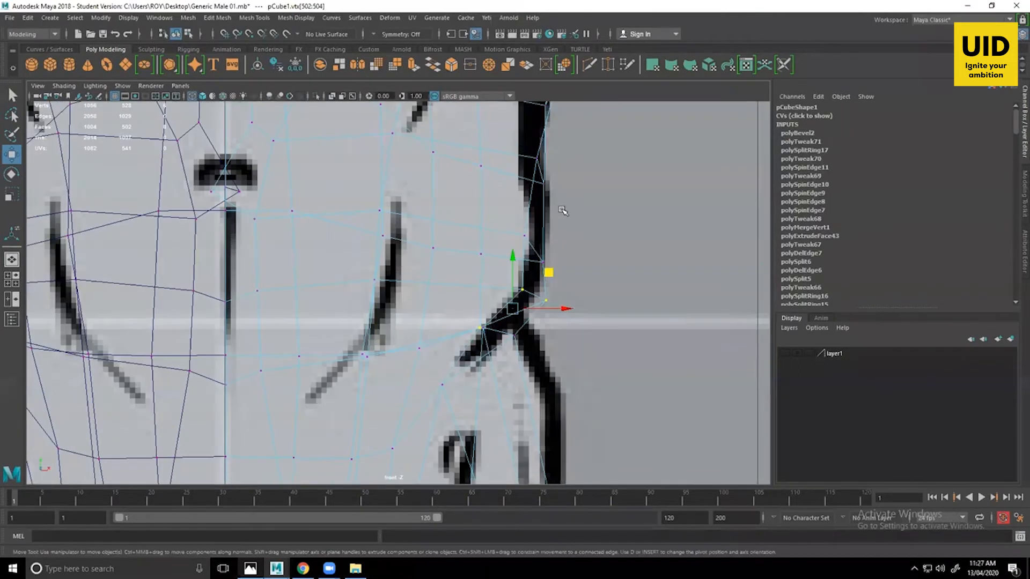
{"action": "left_click_drag", "start_coordinate": [566, 248], "coordinate": [561, 247]}
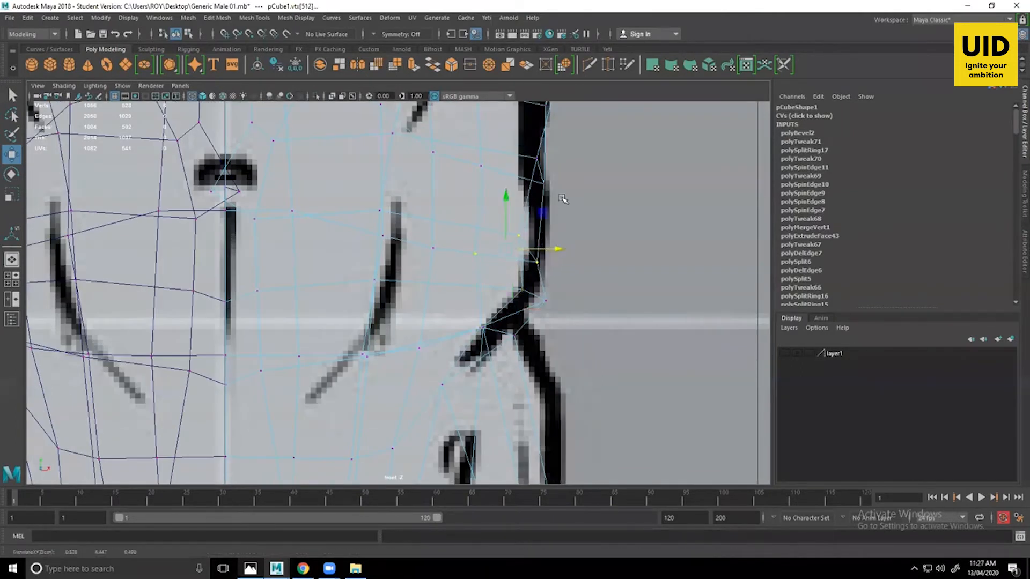
Move the outer waist vertices above the hip slightly inward to match the reference's body outline.
{"action": "middle_click_drag", "start_coordinate": [562, 200], "coordinate": [562, 227], "text": "alt"}
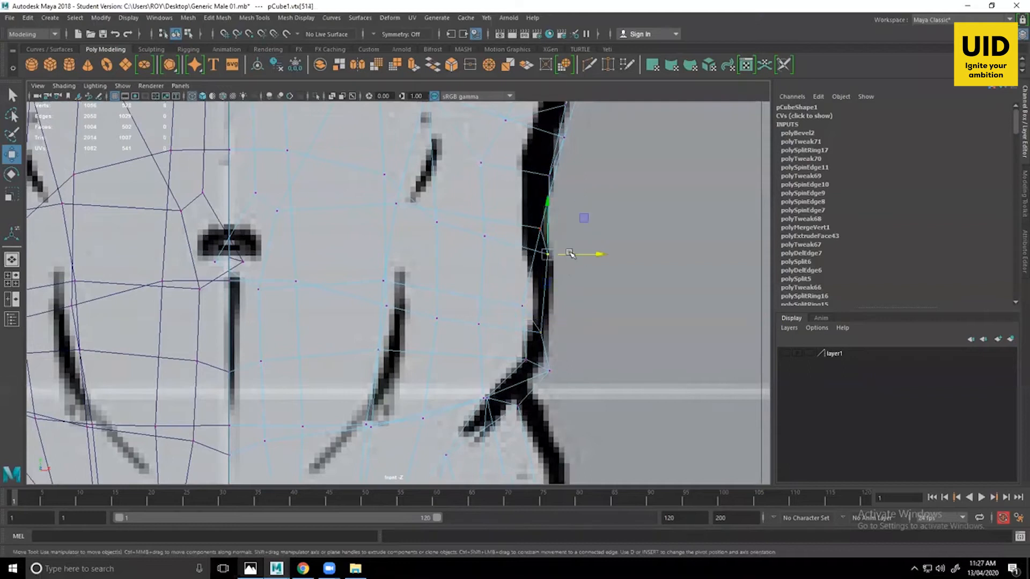
{"action": "left_click_drag", "start_coordinate": [570, 253], "coordinate": [576, 256]}
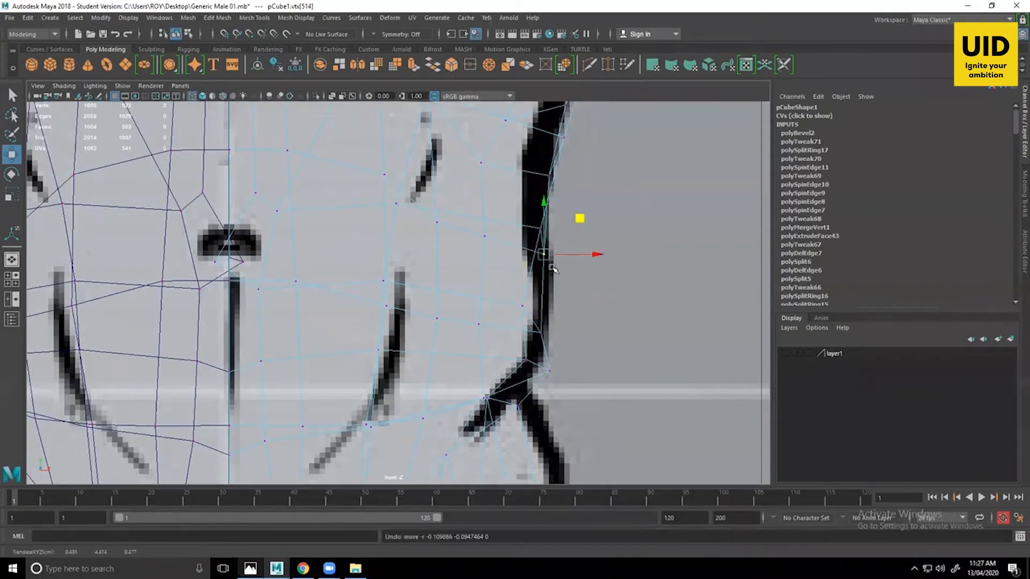
{"action": "left_click_drag", "start_coordinate": [612, 287], "coordinate": [533, 217]}
{"action": "left_click_drag", "start_coordinate": [591, 242], "coordinate": [587, 242]}
{"action": "scroll", "coordinate": [589, 245], "scroll_direction": "down", "scroll_amount": 3}
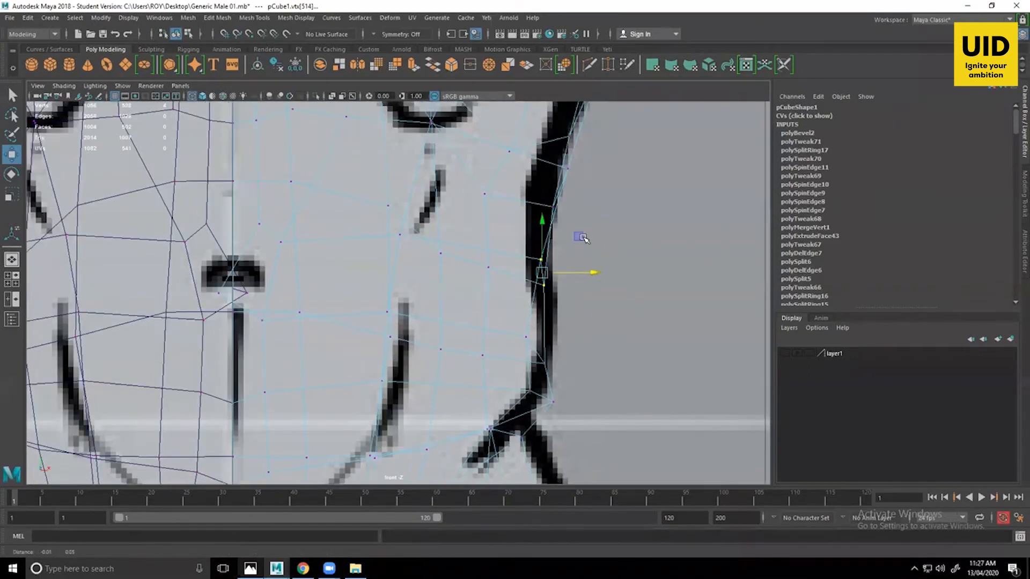
Adjust the sideways position of the vertex just above the back corner of the hip crease in the perspective view.
{"action": "key", "text": "space"}
{"action": "key", "text": "space"}
{"action": "left_click", "coordinate": [687, 262]}
{"action": "scroll", "coordinate": [639, 288], "scroll_direction": "down", "scroll_amount": 4}
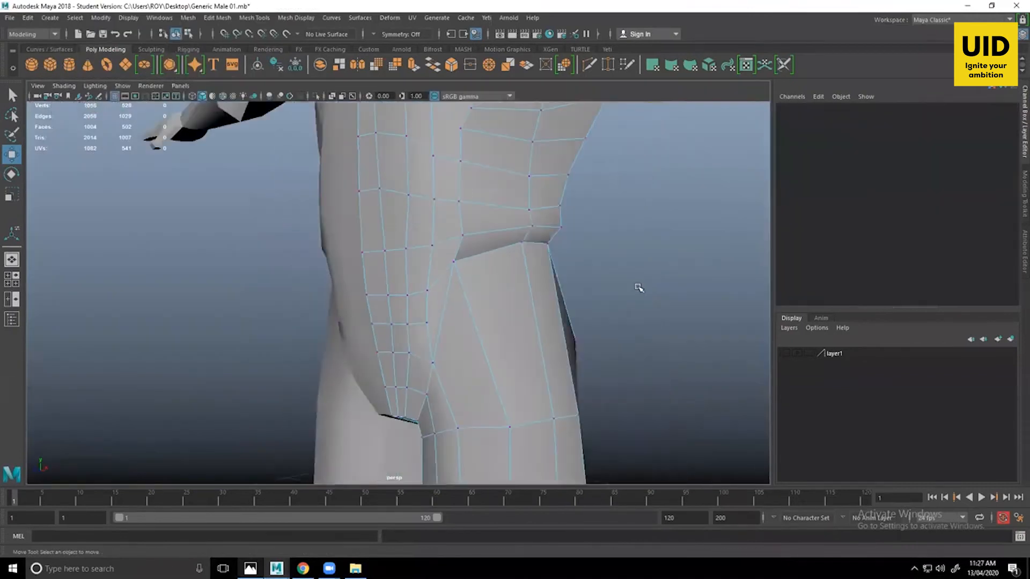
{"action": "left_click_drag", "start_coordinate": [639, 287], "coordinate": [563, 311], "text": "alt"}
{"action": "left_click", "coordinate": [548, 291]}
{"action": "left_click_drag", "start_coordinate": [489, 317], "coordinate": [451, 308], "text": "alt"}
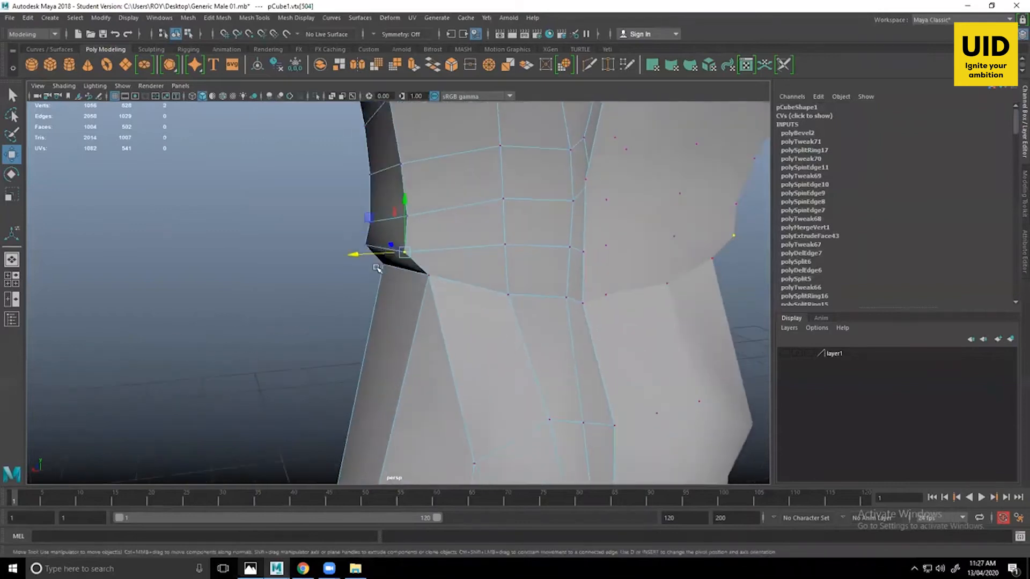
{"action": "left_click_drag", "start_coordinate": [369, 255], "coordinate": [559, 288]}
Reposition individual vertices on the abdomen and flank to even out the mesh spacing.
{"action": "left_click_drag", "start_coordinate": [453, 261], "coordinate": [506, 206], "text": "alt"}
{"action": "left_click", "coordinate": [575, 230]}
{"action": "left_click", "coordinate": [494, 253]}
{"action": "middle_click_drag", "start_coordinate": [525, 254], "coordinate": [545, 335], "text": "alt"}
{"action": "mouse_move", "coordinate": [536, 224]}
{"action": "left_mouse_down"}
{"action": "mouse_move", "coordinate": [487, 244]}
{"action": "mouse_move", "coordinate": [538, 236]}
{"action": "left_mouse_up"}
{"action": "left_click_drag", "start_coordinate": [563, 272], "coordinate": [595, 336], "text": "alt"}
{"action": "left_click", "coordinate": [590, 333]}
{"action": "left_click_drag", "start_coordinate": [579, 325], "coordinate": [513, 244], "text": "alt"}
{"action": "left_click", "coordinate": [491, 244]}
{"action": "middle_click_drag", "start_coordinate": [504, 189], "coordinate": [510, 270], "text": "alt"}
{"action": "left_click_drag", "start_coordinate": [528, 218], "coordinate": [523, 222]}
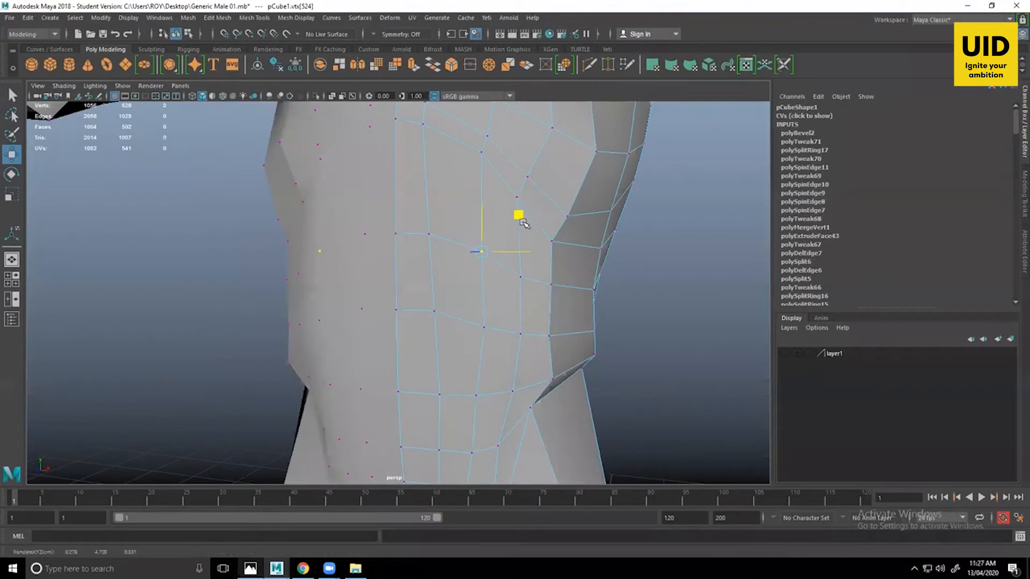
Move the vertex where the lower abdomen meets the inner thigh slightly up and inward.
{"action": "left_click", "coordinate": [685, 394]}
{"action": "right_click_drag", "start_coordinate": [685, 393], "coordinate": [604, 378], "text": "alt"}
{"action": "left_click_drag", "start_coordinate": [604, 377], "coordinate": [628, 370], "text": "alt"}
{"action": "middle_click_drag", "start_coordinate": [627, 370], "coordinate": [572, 317], "text": "alt"}
{"action": "right_click_drag", "start_coordinate": [572, 317], "coordinate": [557, 413], "text": "alt"}
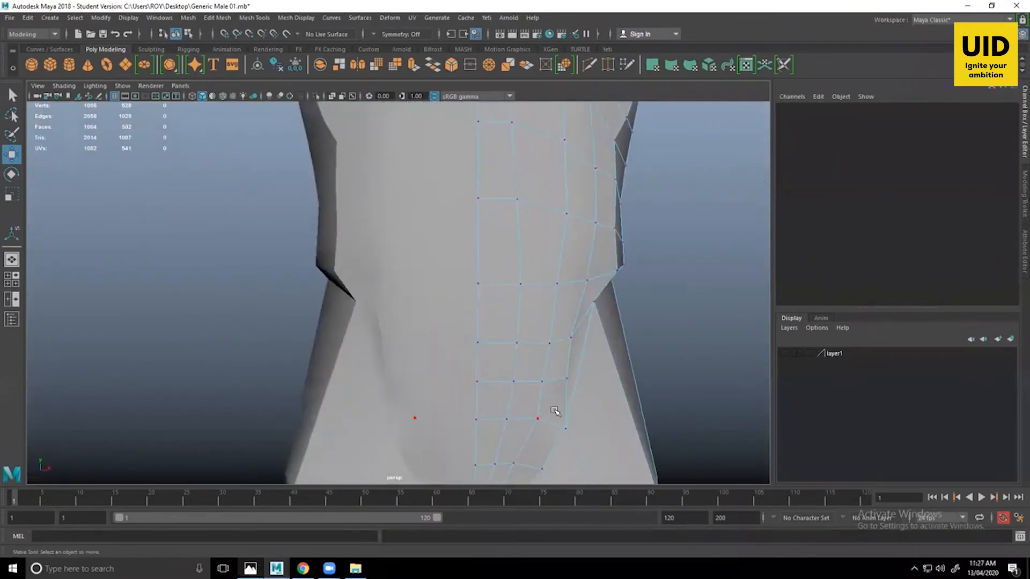
{"action": "left_click", "coordinate": [565, 429]}
{"action": "middle_click_drag", "start_coordinate": [565, 436], "coordinate": [559, 371], "text": "alt"}
{"action": "left_click_drag", "start_coordinate": [593, 331], "coordinate": [589, 327]}
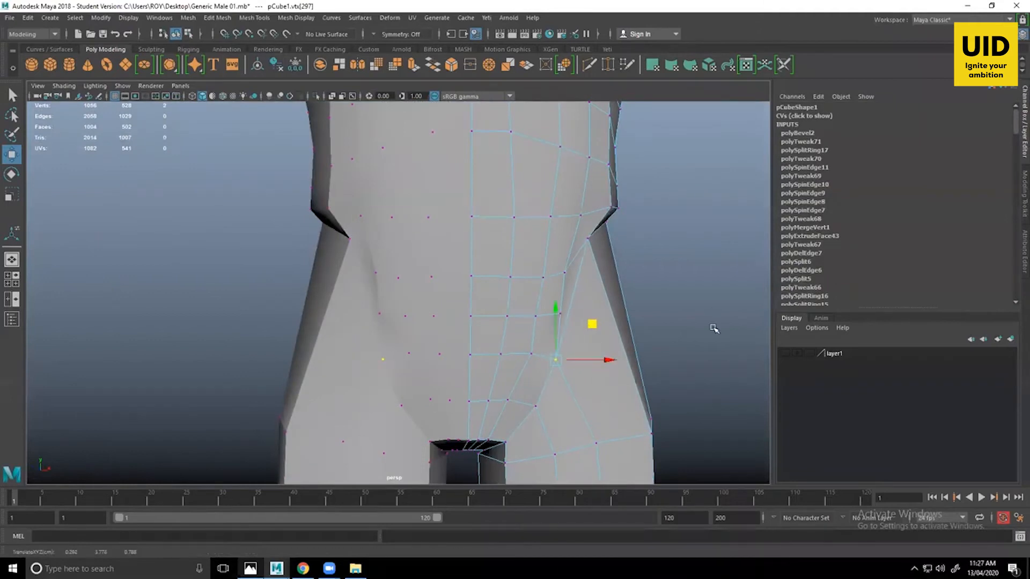
Move the groin vertex just above the crotch slightly up and toward the body's centre.
{"action": "left_click_drag", "start_coordinate": [714, 328], "coordinate": [716, 315], "text": "alt"}
{"action": "left_click_drag", "start_coordinate": [542, 402], "coordinate": [568, 426]}
{"action": "left_click_drag", "start_coordinate": [569, 426], "coordinate": [557, 422], "text": "alt"}
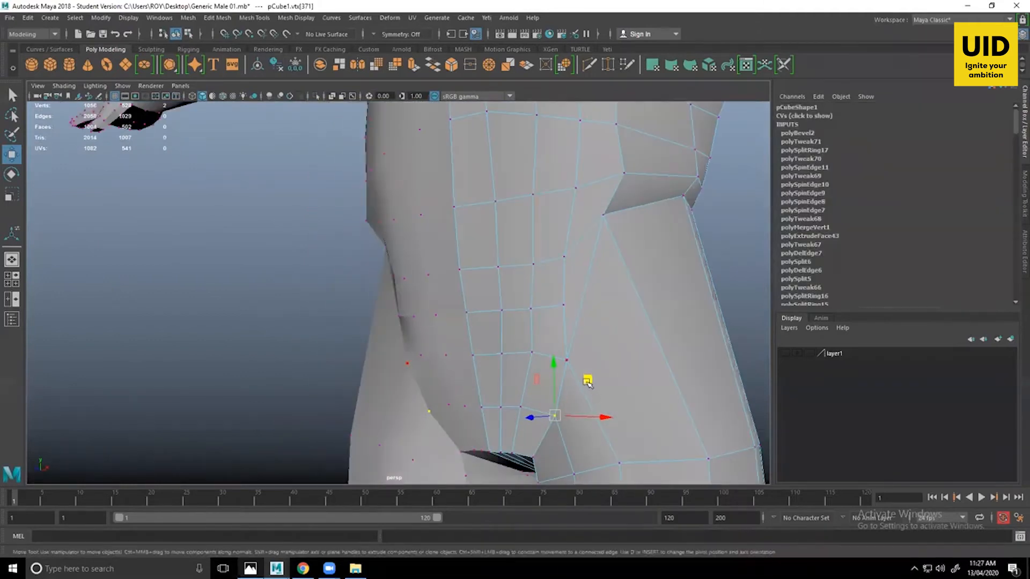
{"action": "left_click_drag", "start_coordinate": [587, 382], "coordinate": [582, 379]}
{"action": "right_click_drag", "start_coordinate": [687, 397], "coordinate": [642, 382], "text": "alt"}
{"action": "left_click_drag", "start_coordinate": [751, 370], "coordinate": [562, 332], "text": "alt"}
{"action": "left_click", "coordinate": [694, 352]}
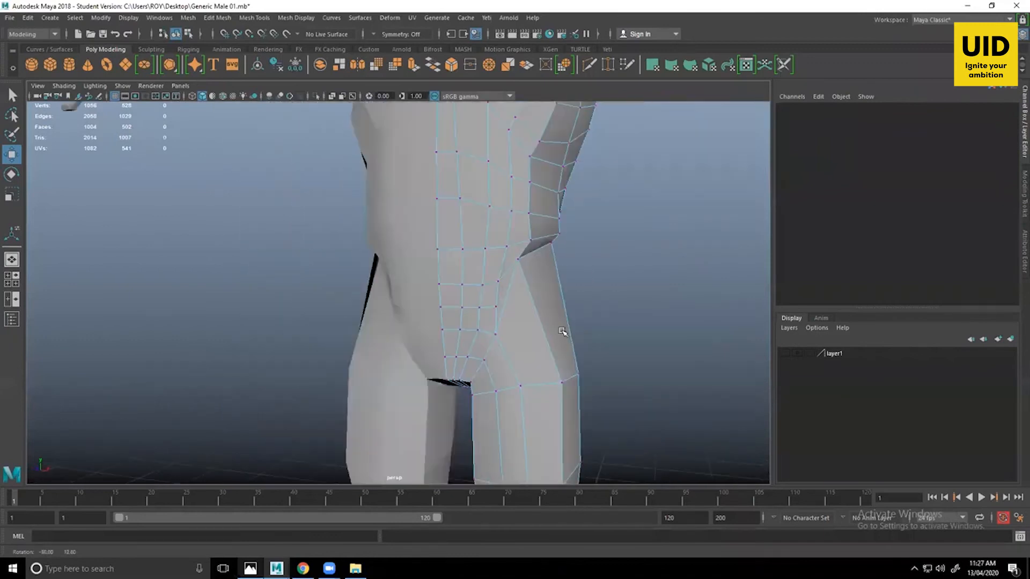
Check the vertical edge on the side of the hip against the front reference drawing.
{"action": "key", "text": "space"}
{"action": "key", "text": "space"}
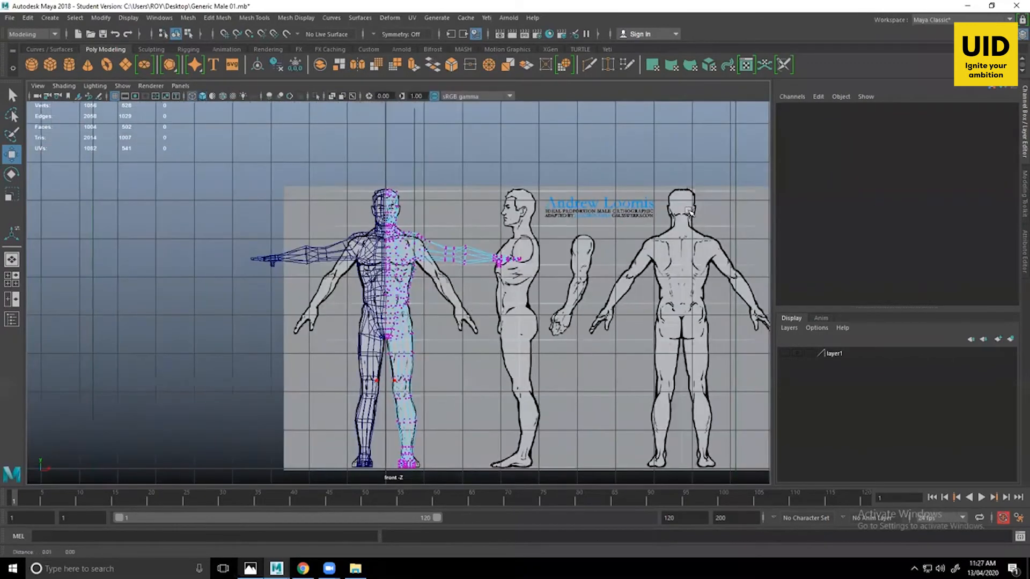
{"action": "key", "text": "space"}
{"action": "key", "text": "space"}
{"action": "right_click_drag", "start_coordinate": [545, 260], "coordinate": [545, 230]}
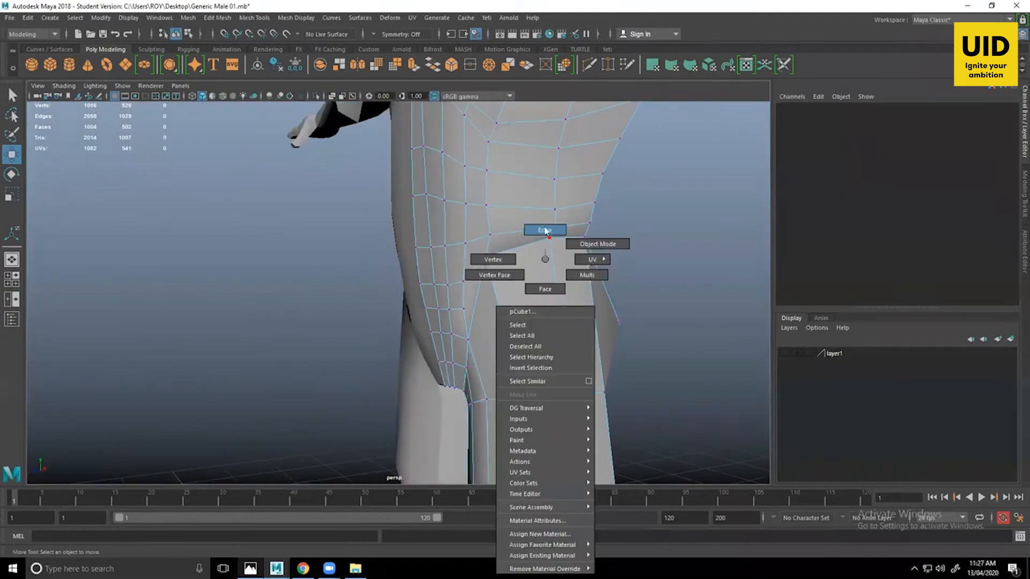
{"action": "left_click", "coordinate": [566, 238]}
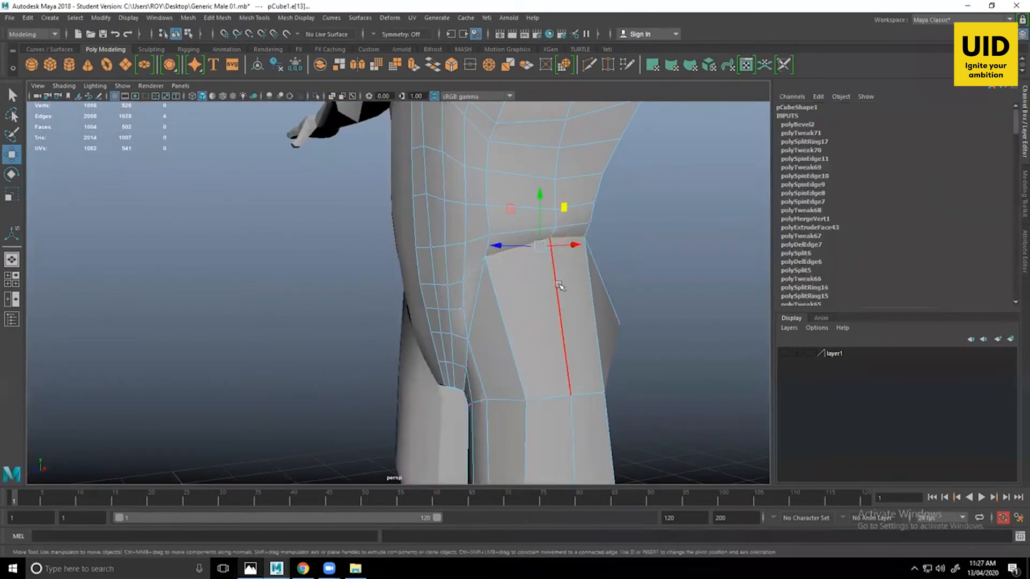
{"action": "key", "text": "space"}
{"action": "key", "text": "space"}
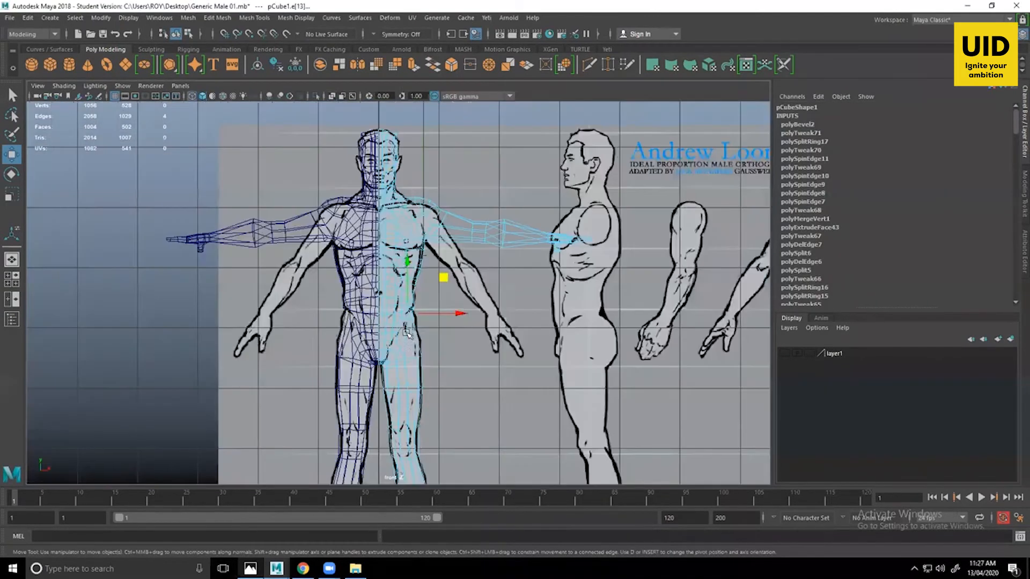
{"action": "scroll", "coordinate": [417, 349], "scroll_direction": "up", "scroll_amount": 5}
{"action": "scroll", "coordinate": [453, 370], "scroll_direction": "up", "scroll_amount": 1}
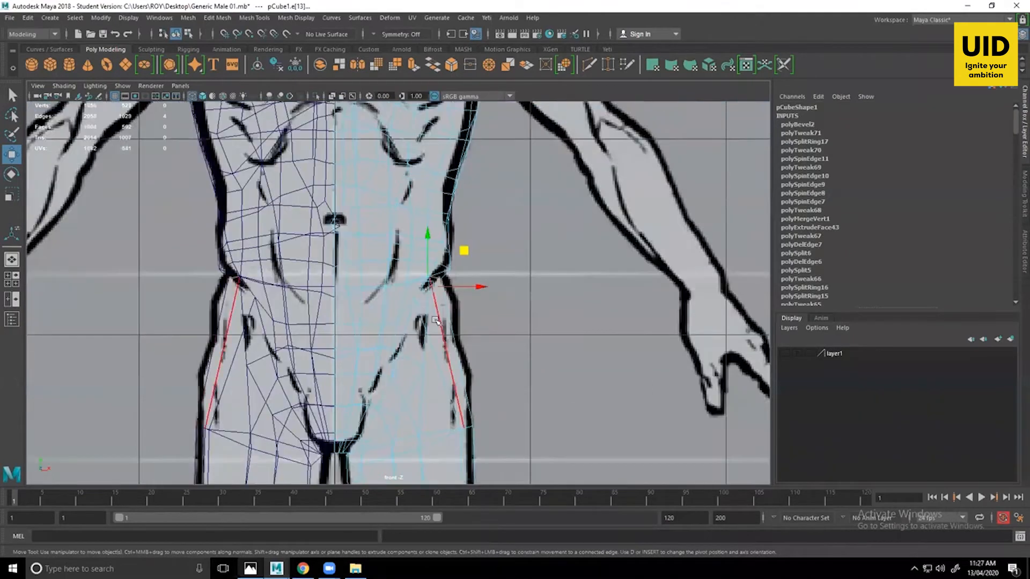
{"action": "key", "text": "space"}
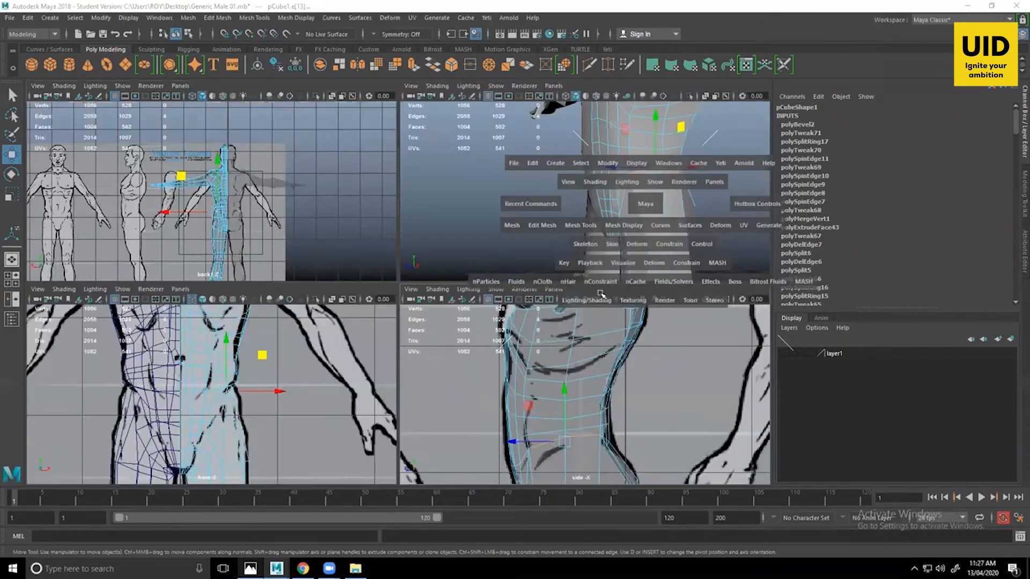
{"action": "key", "text": "space"}
Try to split the edge ring through the side of the hip and upper thigh.
{"action": "right_click_drag", "start_coordinate": [556, 259], "coordinate": [563, 234]}
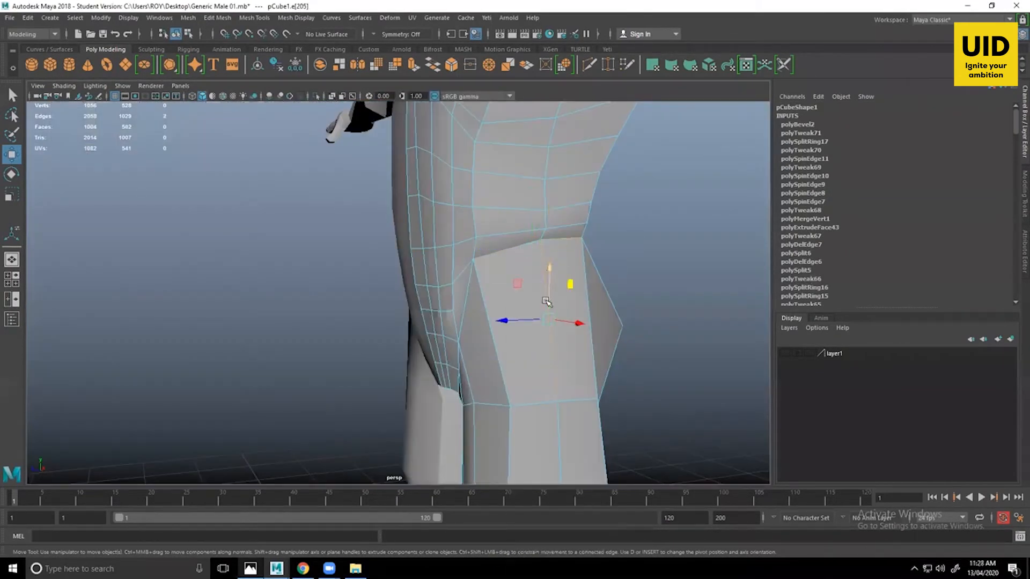
{"action": "right_click_drag", "start_coordinate": [545, 300], "coordinate": [561, 338], "text": "ctrl"}
{"action": "left_click_drag", "start_coordinate": [560, 344], "coordinate": [601, 378], "text": "alt"}
{"action": "key", "text": "ctrl+z"}
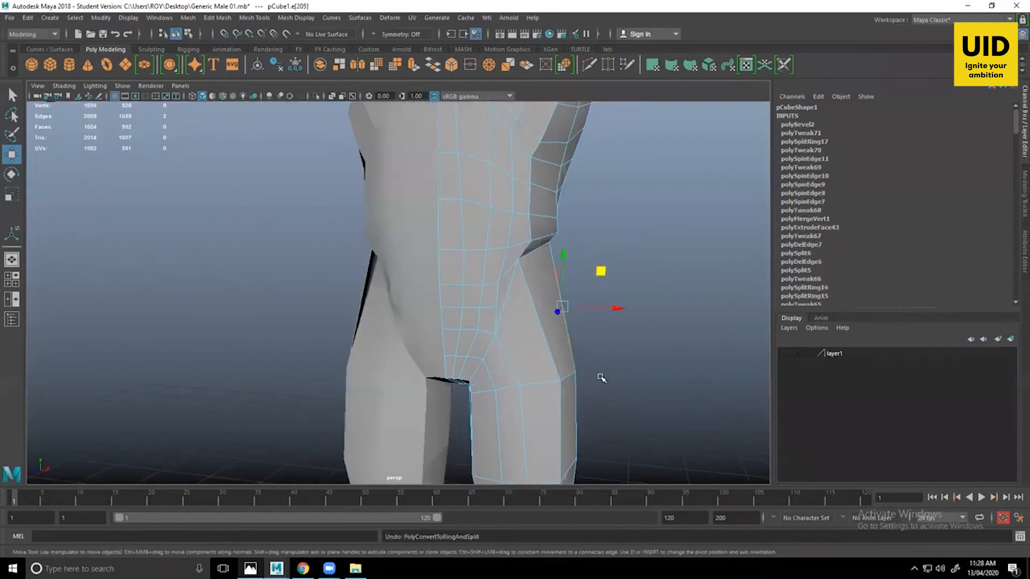
Move the mid-back vertex in the column between spine and flank slightly outward, away from the spine.
{"action": "middle_click_drag", "start_coordinate": [595, 380], "coordinate": [614, 495], "text": "alt"}
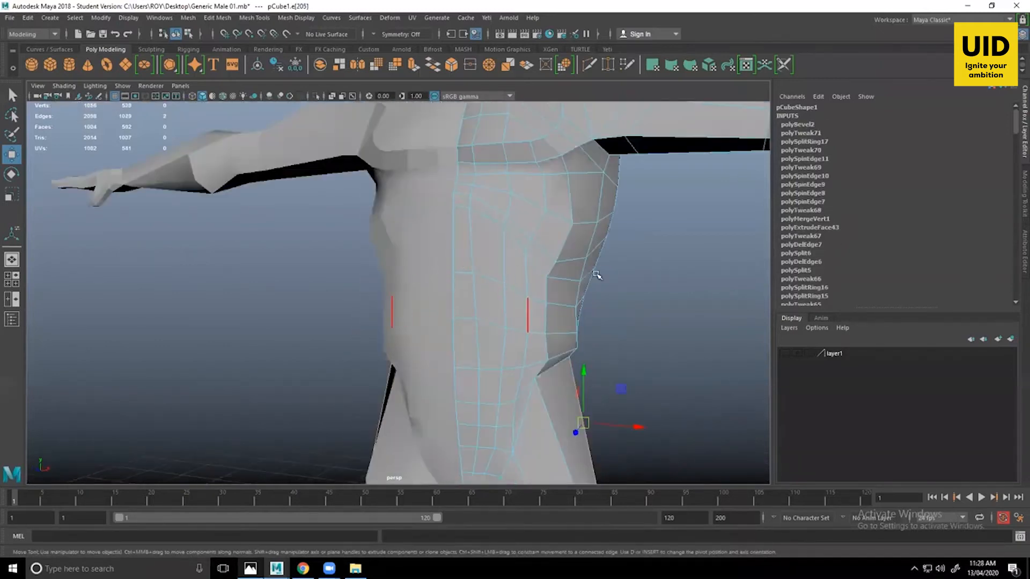
{"action": "left_click_drag", "start_coordinate": [596, 275], "coordinate": [352, 271], "text": "alt"}
{"action": "middle_click_drag", "start_coordinate": [385, 303], "coordinate": [486, 351], "text": "alt"}
{"action": "left_click_drag", "start_coordinate": [304, 279], "coordinate": [322, 287], "text": "alt"}
{"action": "left_click_drag", "start_coordinate": [378, 268], "coordinate": [366, 273], "text": "alt"}
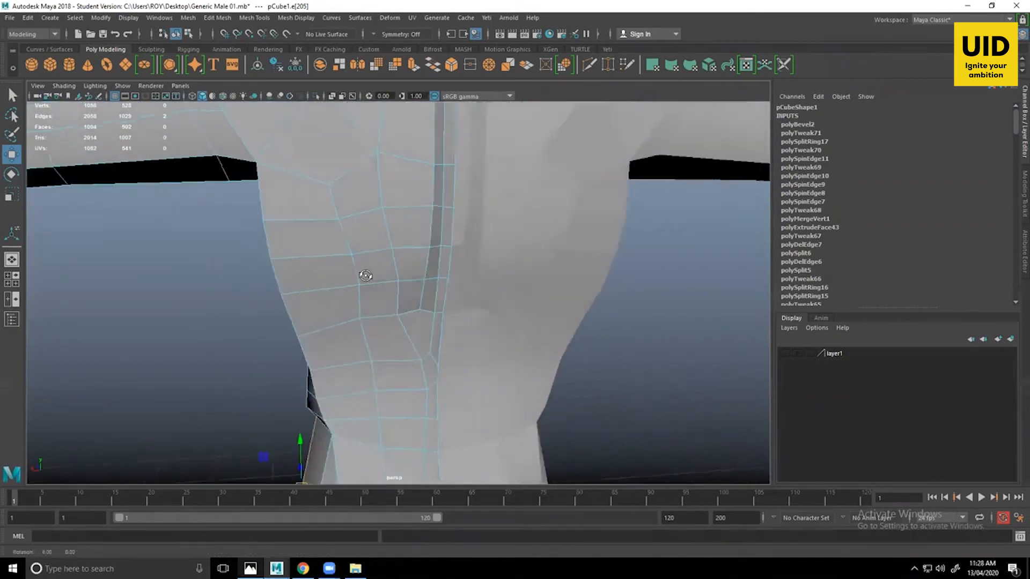
{"action": "middle_click_drag", "start_coordinate": [365, 274], "coordinate": [321, 242], "text": "alt"}
{"action": "left_click", "coordinate": [298, 252]}
{"action": "middle_click_drag", "start_coordinate": [310, 282], "coordinate": [326, 263], "text": "alt"}
{"action": "right_click_drag", "start_coordinate": [322, 263], "coordinate": [316, 230]}
{"action": "left_click", "coordinate": [316, 246]}
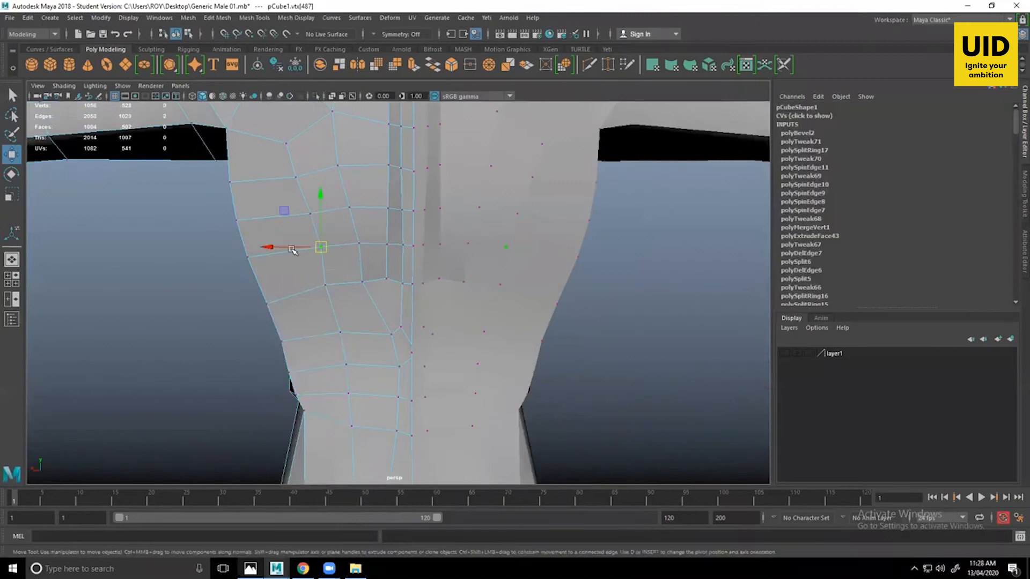
Shift the neighbouring vertices of that back column slightly outward and lower the one beneath them to even the spacing.
{"action": "left_click", "coordinate": [309, 214]}
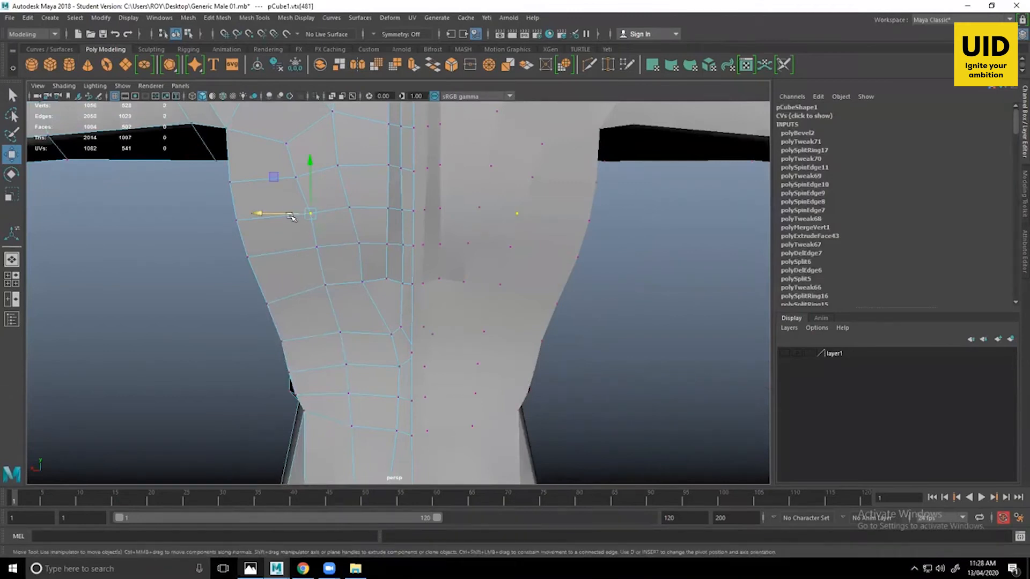
{"action": "left_click", "coordinate": [317, 248]}
{"action": "left_click", "coordinate": [325, 286]}
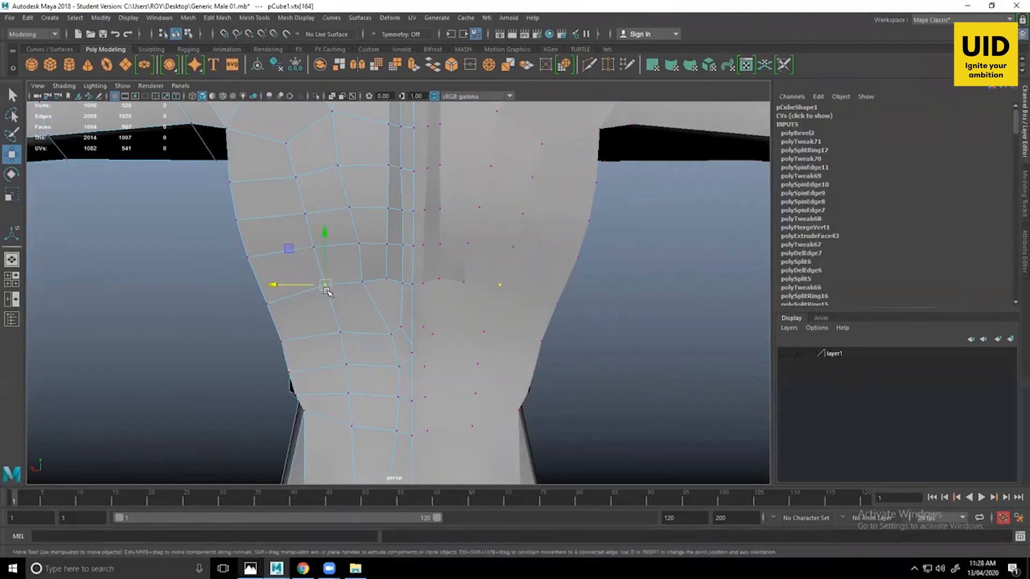
{"action": "middle_click_drag", "start_coordinate": [292, 249], "coordinate": [293, 256]}
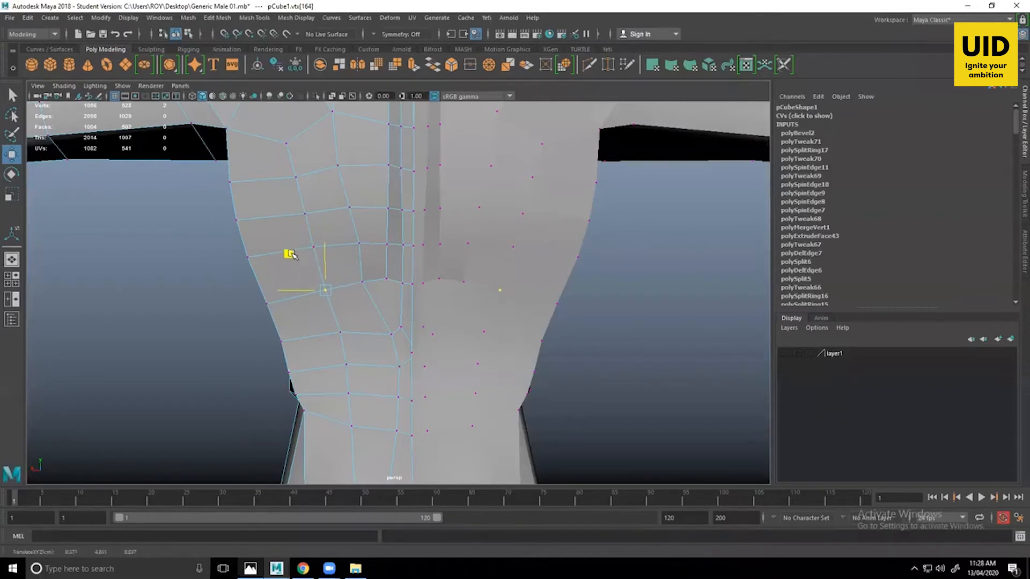
Adjust the front-to-back position of the centre edge just below the chest against the side reference drawing.
{"action": "left_click", "coordinate": [666, 388]}
{"action": "left_click_drag", "start_coordinate": [376, 354], "coordinate": [552, 383], "text": "alt"}
{"action": "left_click_drag", "start_coordinate": [408, 338], "coordinate": [432, 306], "text": "alt"}
{"action": "scroll", "coordinate": [430, 230], "scroll_direction": "up", "scroll_amount": 3}
{"action": "right_click_drag", "start_coordinate": [440, 230], "coordinate": [438, 184]}
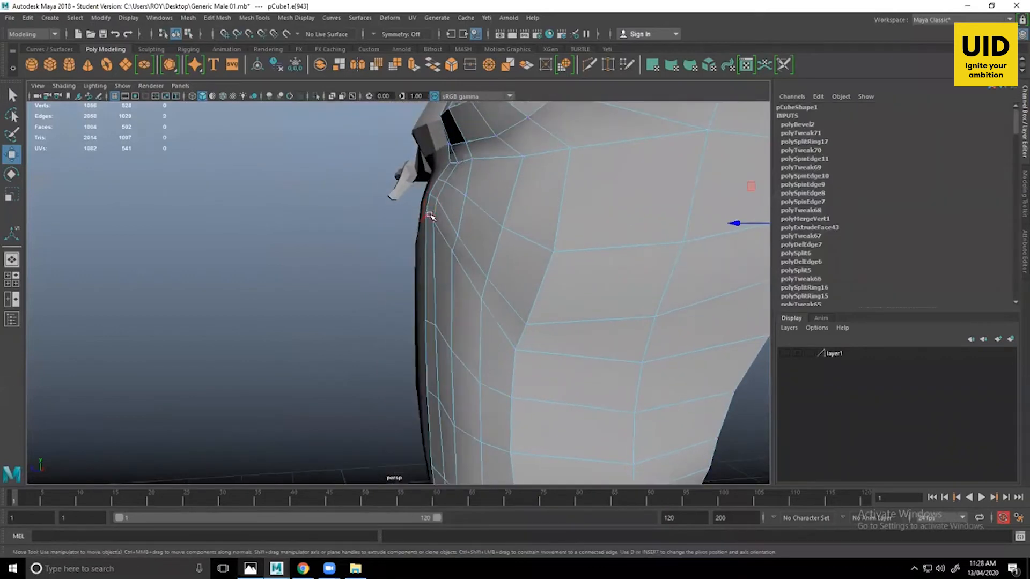
{"action": "key", "text": "space"}
{"action": "key", "text": "space"}
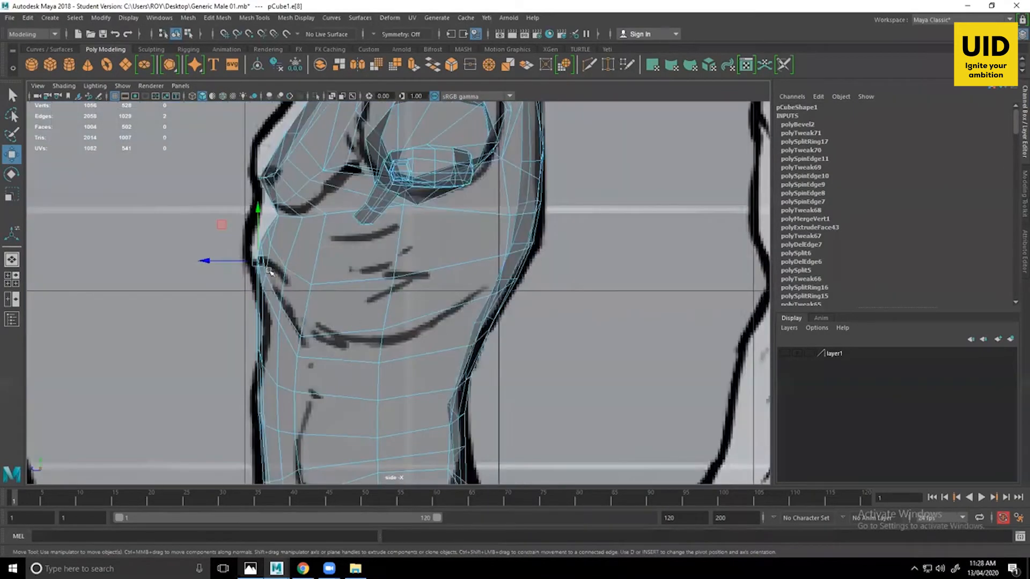
{"action": "scroll", "coordinate": [270, 273], "scroll_direction": "up", "scroll_amount": 5}
{"action": "left_click_drag", "start_coordinate": [236, 269], "coordinate": [241, 272]}
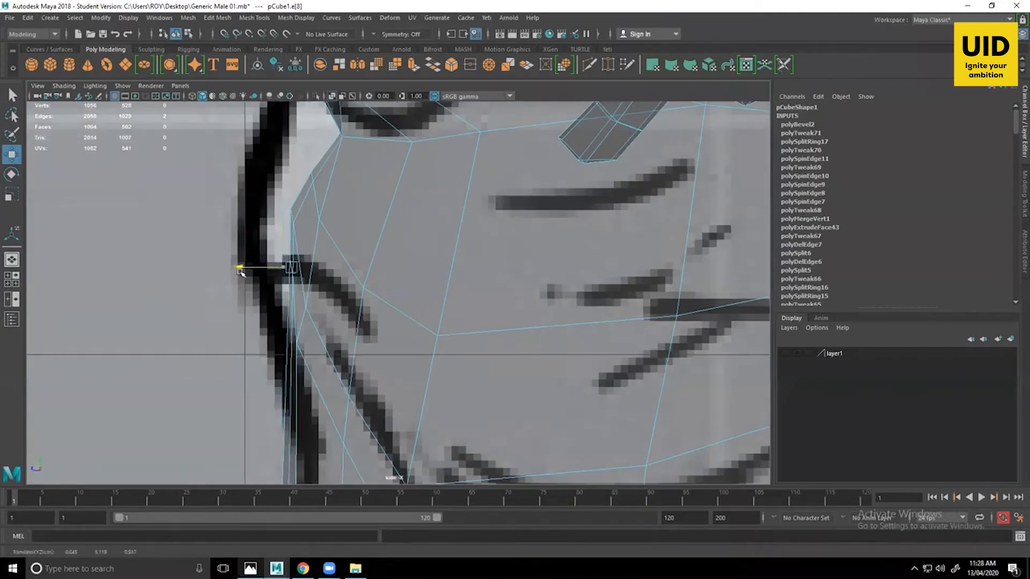
Select the two adjacent horizontal edges beside the centreline on the front of the waist.
{"action": "key", "text": "space"}
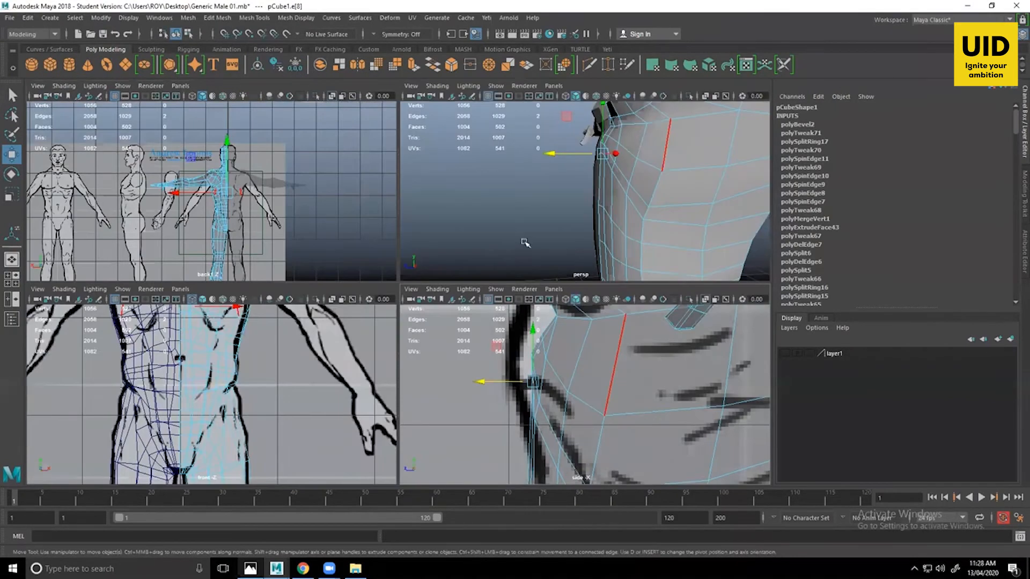
{"action": "key", "text": "space"}
{"action": "left_click_drag", "start_coordinate": [432, 233], "coordinate": [412, 228], "text": "alt"}
{"action": "scroll", "coordinate": [411, 228], "scroll_direction": "up", "scroll_amount": 3}
{"action": "left_click_drag", "start_coordinate": [411, 190], "coordinate": [436, 238]}
{"action": "left_click", "coordinate": [465, 286]}
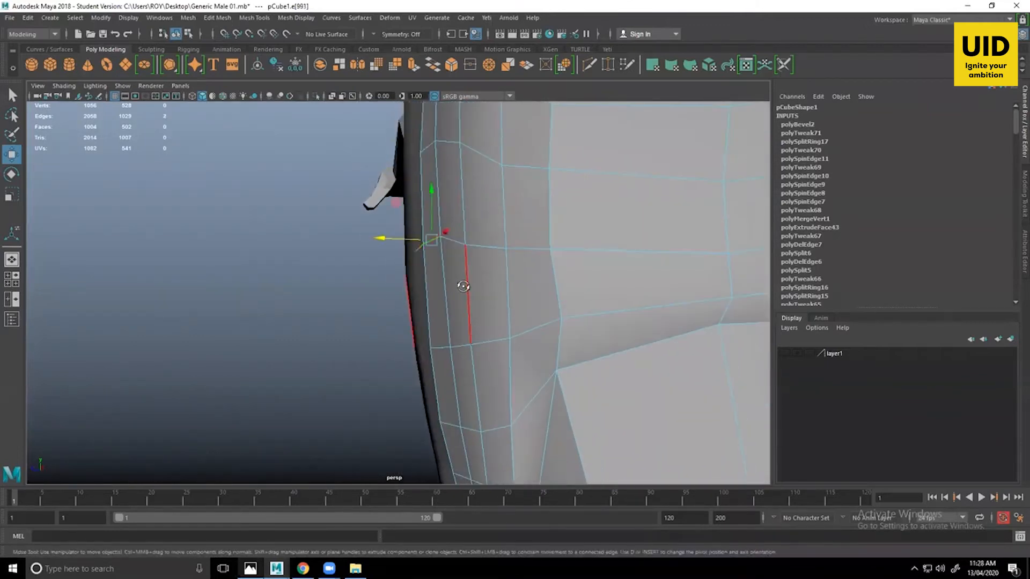
{"action": "mouse_move", "coordinate": [463, 286]}
{"action": "left_mouse_down", "text": "alt"}
{"action": "mouse_move", "coordinate": [444, 291]}
{"action": "mouse_move", "coordinate": [453, 285]}
{"action": "left_mouse_up", "text": "alt"}
{"action": "left_click", "coordinate": [445, 244], "text": "shift"}
{"action": "left_click_drag", "start_coordinate": [445, 244], "coordinate": [406, 247], "text": "alt"}
Compare the front profile of the abdomen and waist with the side reference drawing.
{"action": "key", "text": "space"}
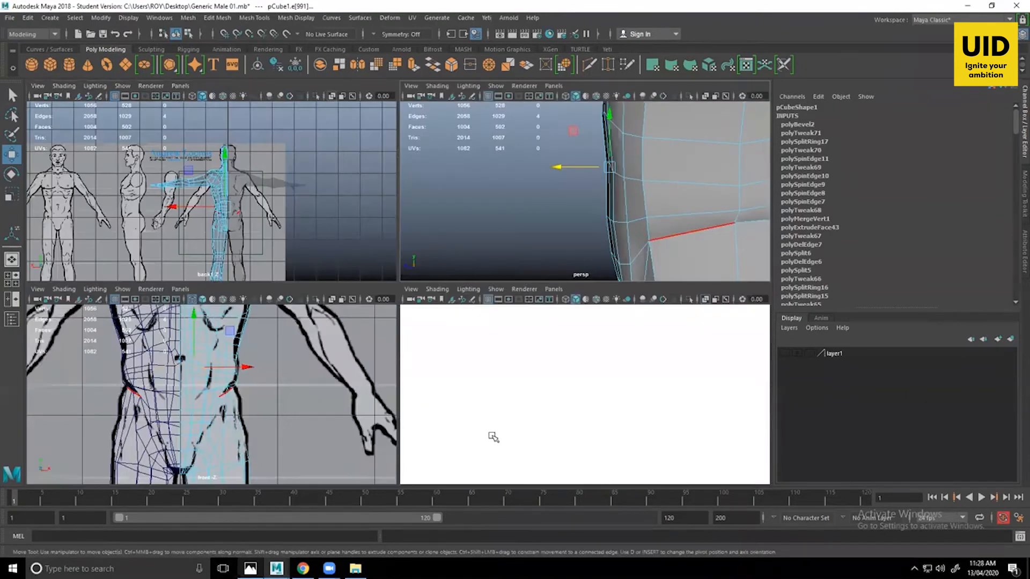
{"action": "key", "text": "space"}
{"action": "scroll", "coordinate": [503, 252], "scroll_direction": "down", "scroll_amount": 10}
{"action": "scroll", "coordinate": [431, 299], "scroll_direction": "up", "scroll_amount": 12}
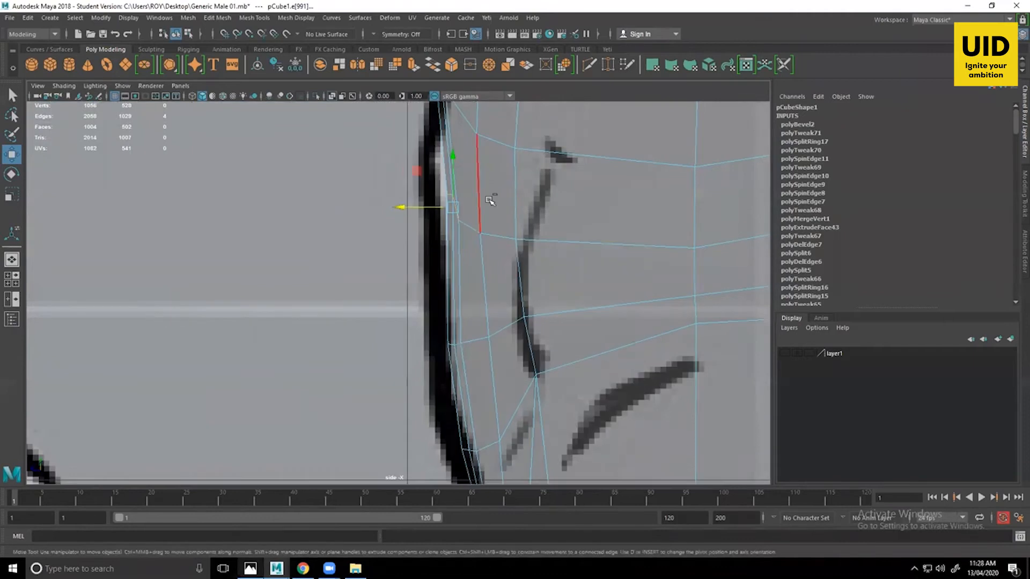
{"action": "middle_click_drag", "start_coordinate": [493, 263], "coordinate": [524, 395], "text": "alt"}
{"action": "middle_click_drag", "start_coordinate": [542, 329], "coordinate": [536, 223], "text": "alt"}
{"action": "key", "text": "space"}
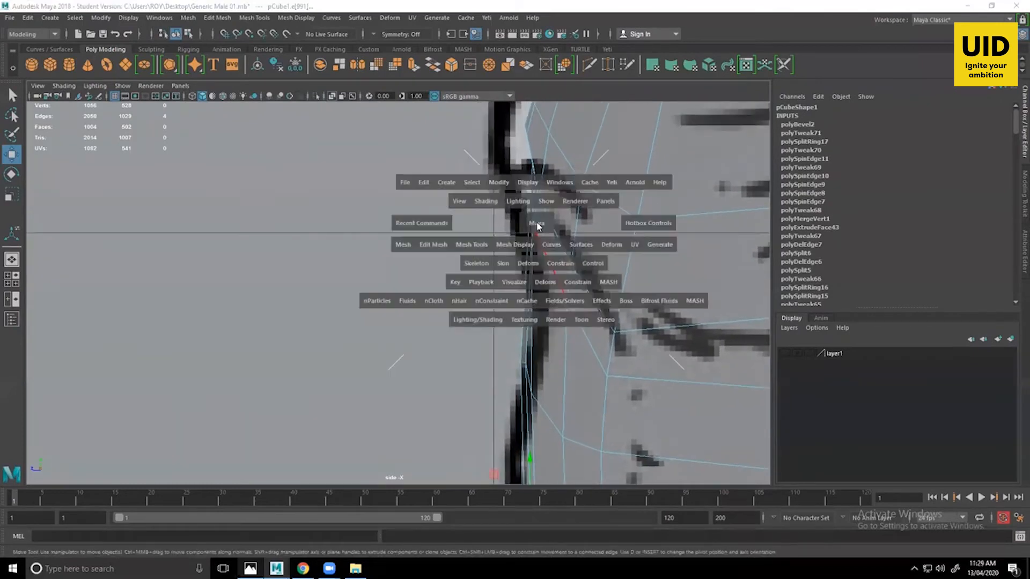
{"action": "key", "text": "space"}
{"action": "left_click_drag", "start_coordinate": [521, 357], "coordinate": [530, 338], "text": "alt"}
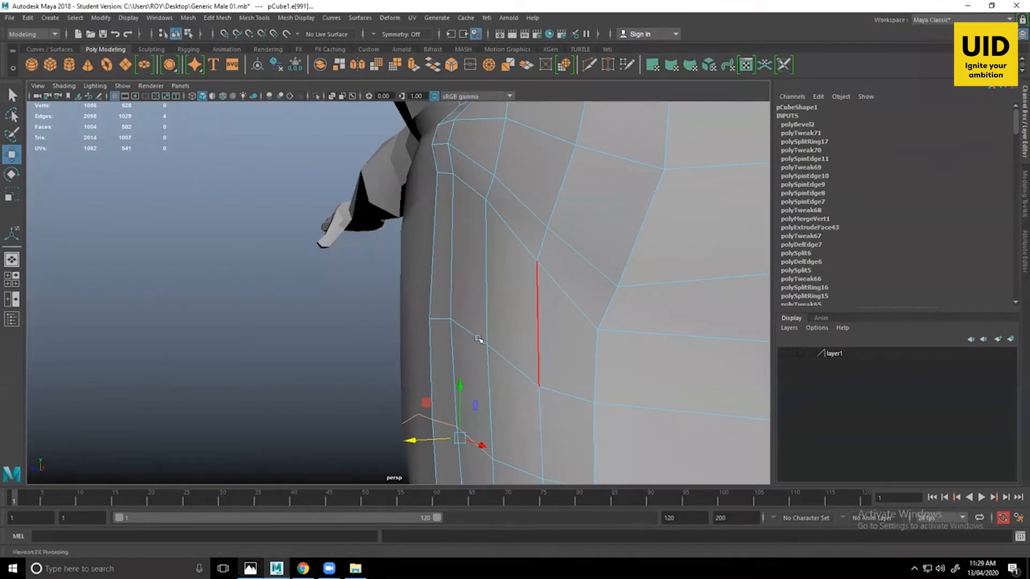
{"action": "left_click_drag", "start_coordinate": [531, 339], "coordinate": [508, 361], "text": "alt"}
{"action": "key", "text": "space"}
{"action": "key", "text": "space"}
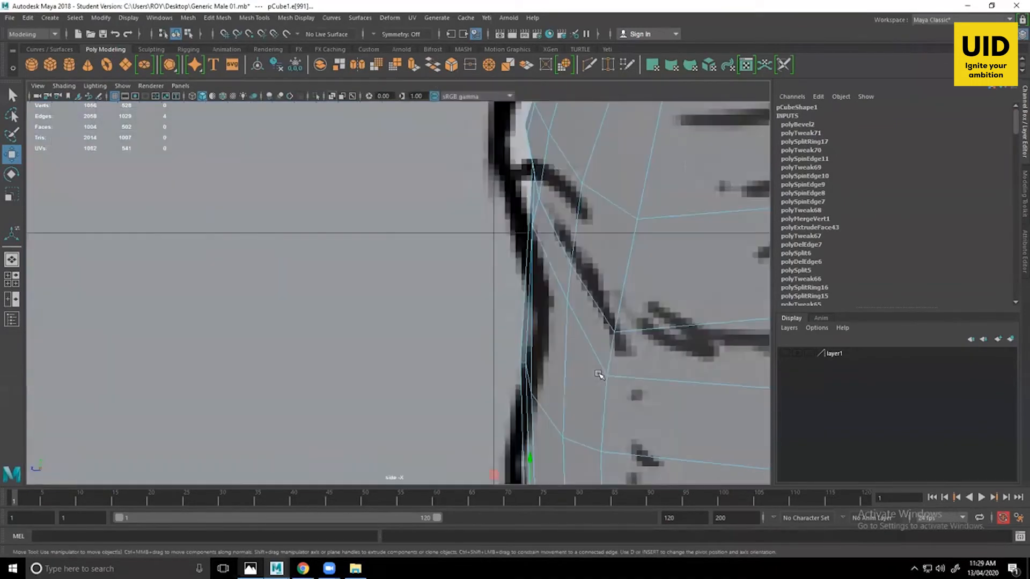
{"action": "middle_click_drag", "start_coordinate": [534, 360], "coordinate": [524, 211], "text": "alt"}
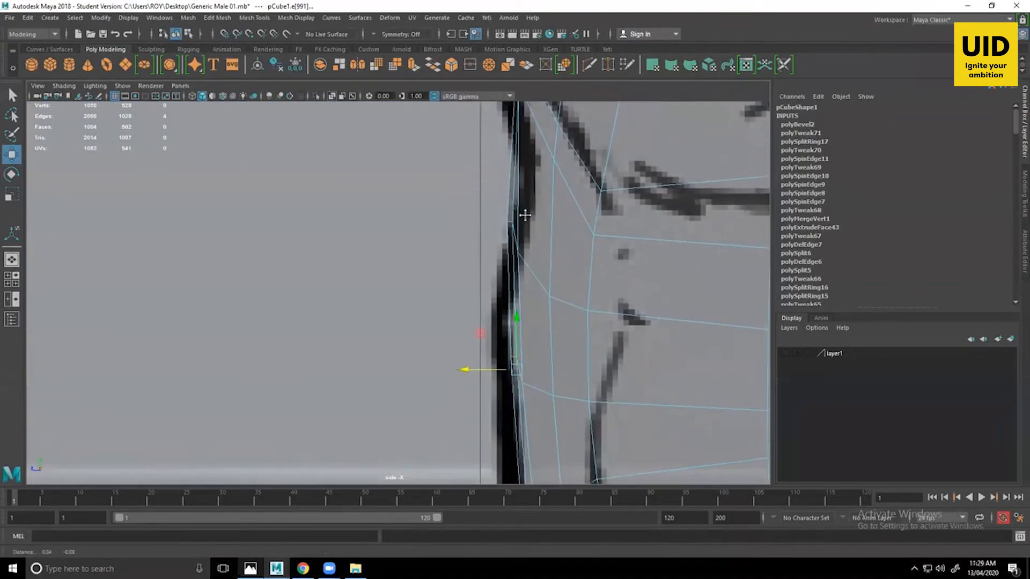
{"action": "key", "text": "space"}
{"action": "key", "text": "space"}
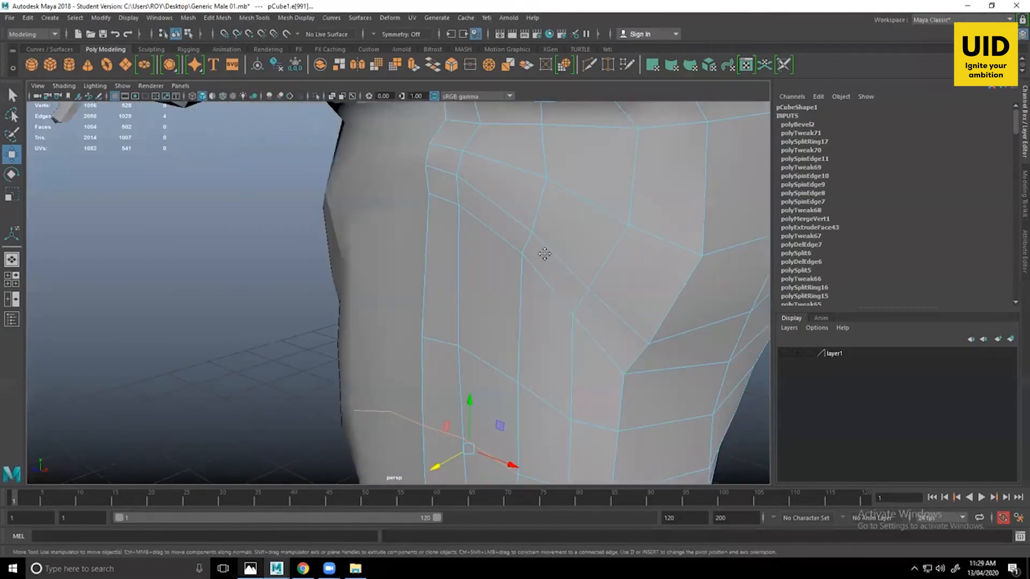
Select the centre edge beneath the chest and inspect the belly profile against the side reference drawing.
{"action": "left_click_drag", "start_coordinate": [473, 283], "coordinate": [402, 268], "text": "alt"}
{"action": "left_click", "coordinate": [386, 211]}
{"action": "right_click_drag", "start_coordinate": [403, 268], "coordinate": [433, 274], "text": "alt"}
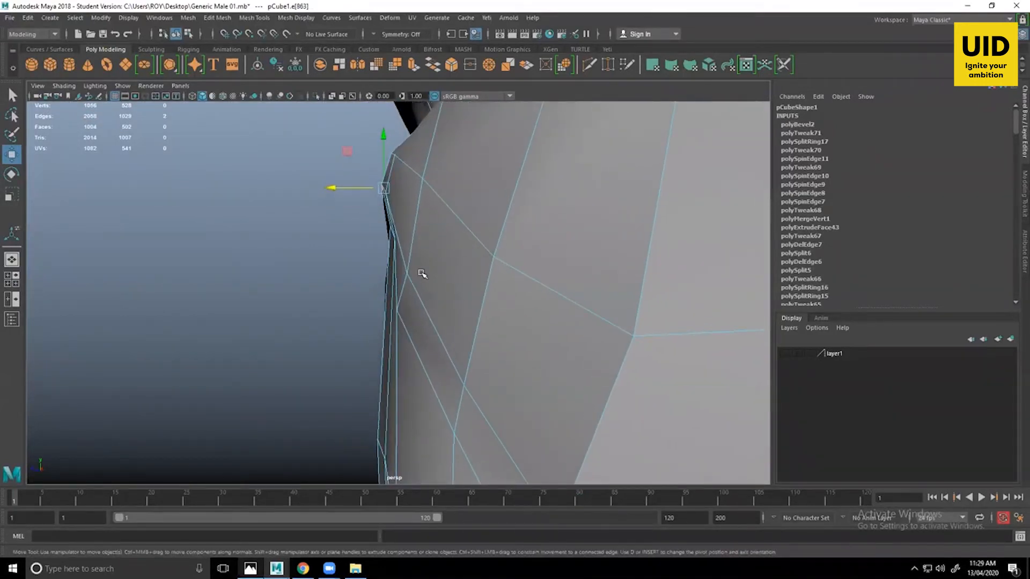
{"action": "left_click_drag", "start_coordinate": [422, 274], "coordinate": [439, 350], "text": "alt"}
{"action": "key", "text": "space"}
{"action": "key", "text": "space"}
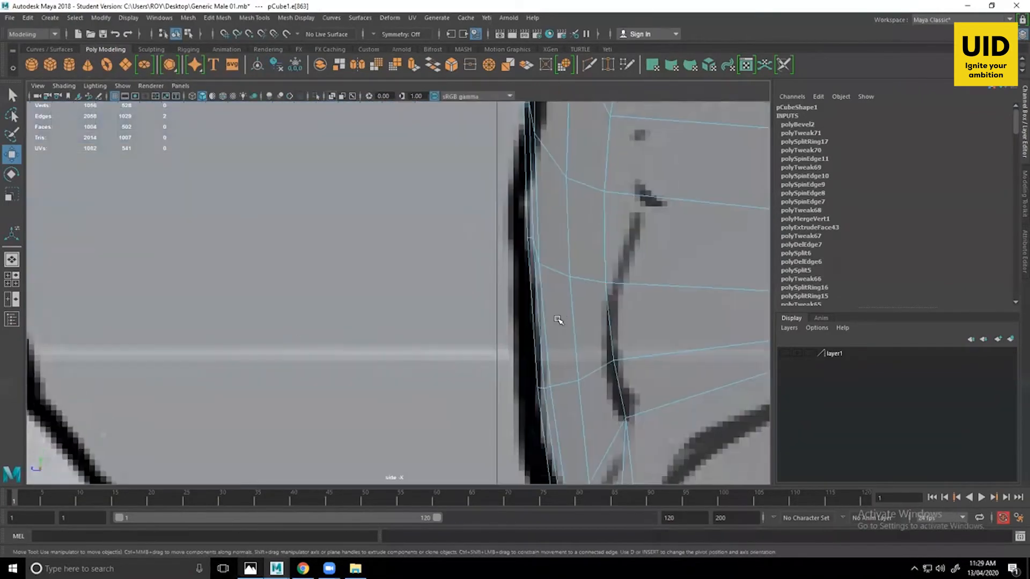
{"action": "middle_click_drag", "start_coordinate": [563, 395], "coordinate": [503, 311], "text": "alt"}
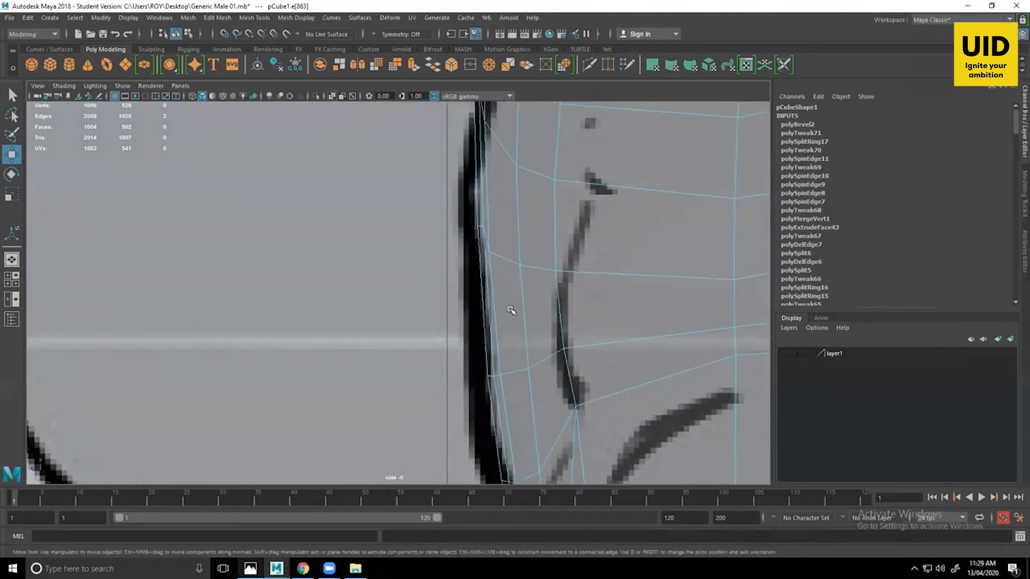
{"action": "middle_click_drag", "start_coordinate": [535, 258], "coordinate": [521, 397], "text": "alt"}
{"action": "key", "text": "space"}
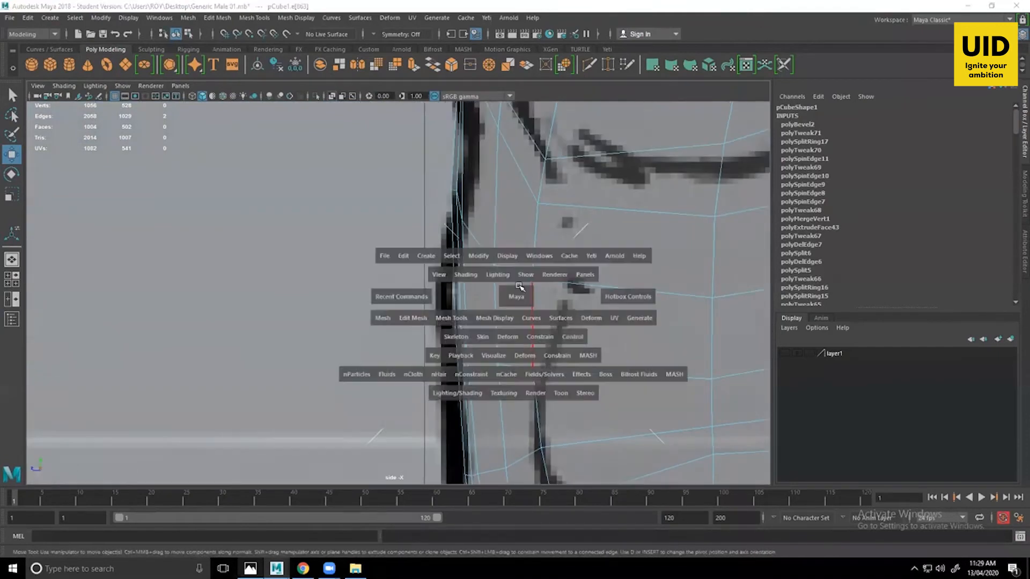
{"action": "key", "text": "space"}
Select the upper row of three abdomen faces from the centreline outward, just below the chest.
{"action": "right_click_drag", "start_coordinate": [547, 174], "coordinate": [545, 202]}
{"action": "middle_click_drag", "start_coordinate": [492, 241], "coordinate": [489, 390], "text": "alt"}
{"action": "left_click", "coordinate": [412, 260]}
{"action": "left_click", "coordinate": [470, 287], "text": "shift"}
{"action": "left_click", "coordinate": [515, 308], "text": "shift"}
{"action": "middle_click_drag", "start_coordinate": [571, 346], "coordinate": [532, 283], "text": "alt"}
{"action": "left_click_drag", "start_coordinate": [624, 377], "coordinate": [585, 290], "text": "alt"}
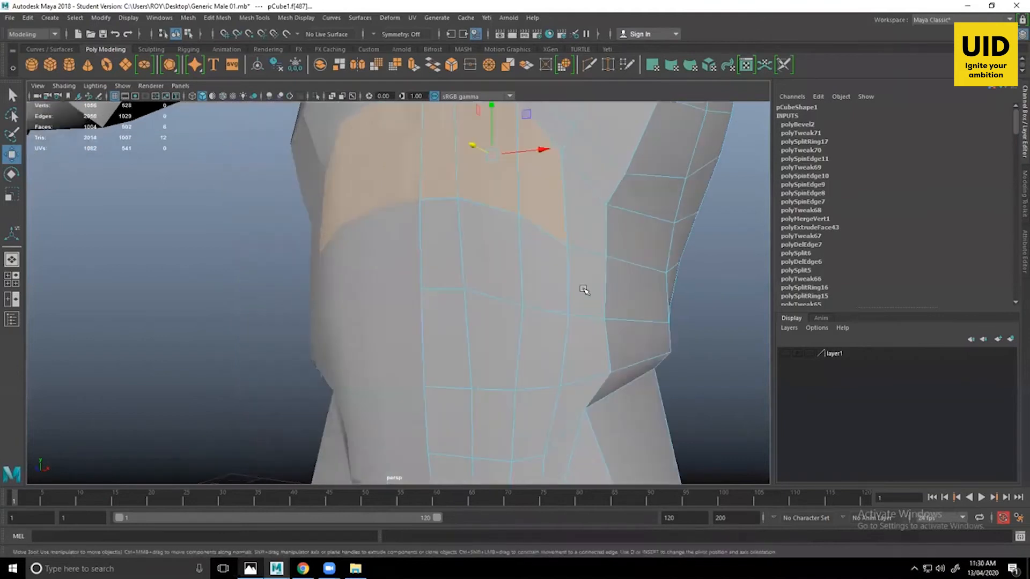
Extend the face selection downward over the next rows of the abdomen to waist level.
{"action": "left_click", "coordinate": [459, 265], "text": "shift"}
{"action": "left_click", "coordinate": [447, 333], "text": "shift"}
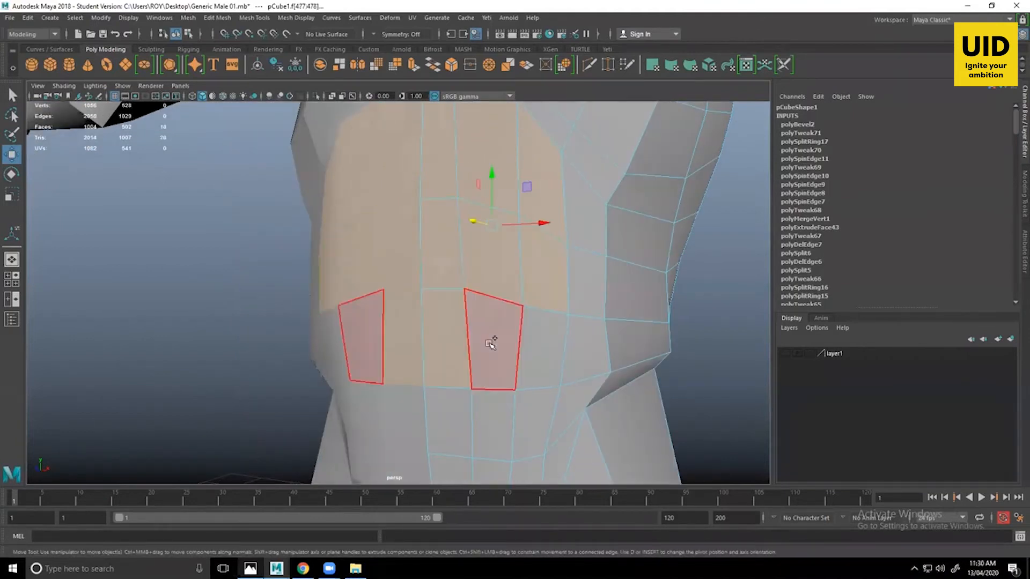
{"action": "left_click", "coordinate": [499, 342], "text": "shift"}
{"action": "left_click", "coordinate": [538, 361], "text": "shift"}
{"action": "middle_click_drag", "start_coordinate": [538, 364], "coordinate": [535, 290], "text": "alt"}
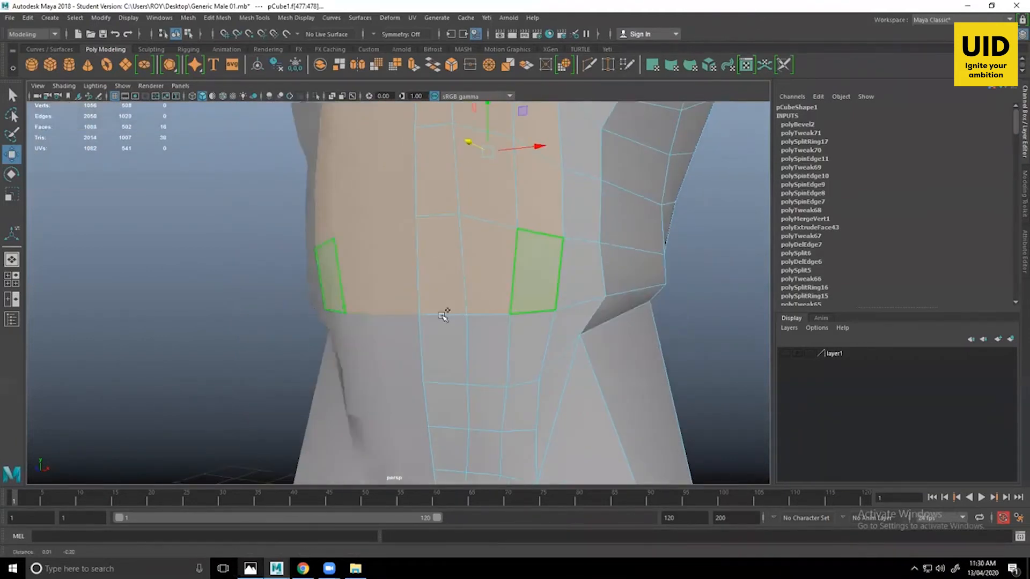
Add the row of faces below the abdomen selection, from the centreline outward, to the selected faces.
{"action": "middle_click_drag", "start_coordinate": [444, 315], "coordinate": [442, 280], "text": "alt"}
{"action": "left_click", "coordinate": [446, 313], "text": "shift"}
{"action": "left_click", "coordinate": [498, 320], "text": "shift"}
{"action": "left_click", "coordinate": [531, 322], "text": "shift"}
{"action": "left_click_drag", "start_coordinate": [577, 411], "coordinate": [500, 308], "text": "alt"}
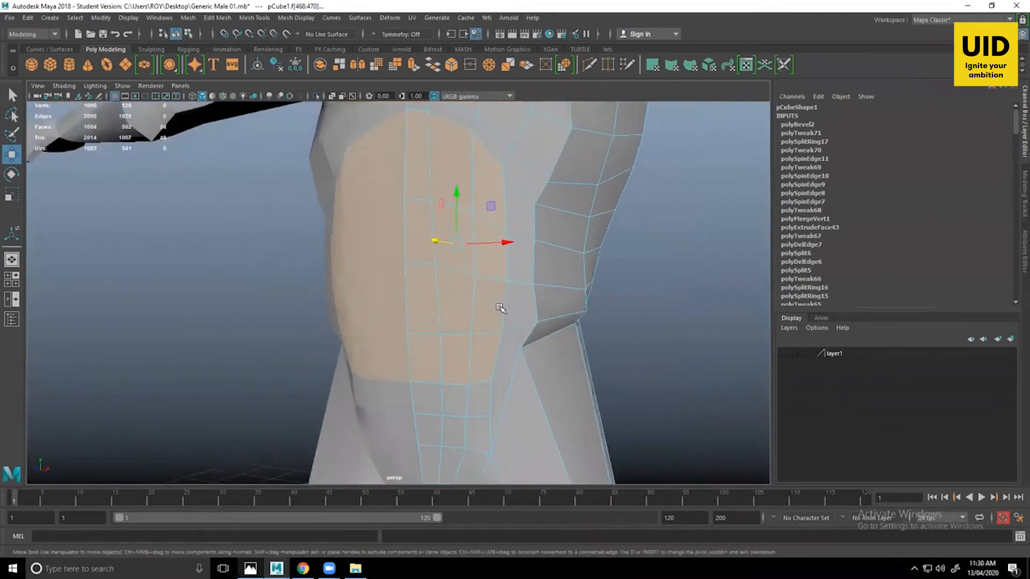
Extrude the selected abdomen faces, outer columns included, as one connected region.
{"action": "key", "text": "ctrl+e"}
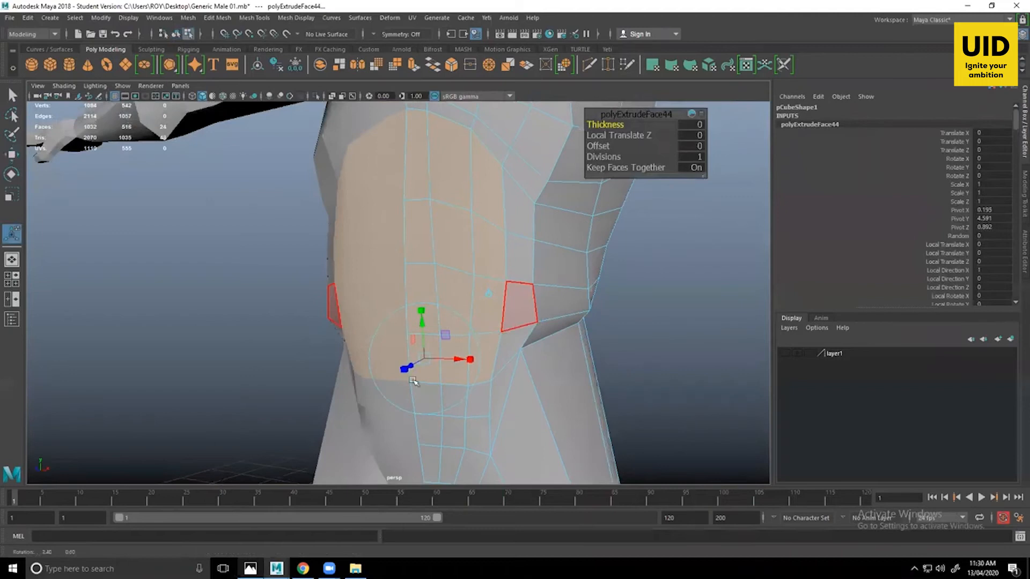
{"action": "left_click_drag", "start_coordinate": [377, 376], "coordinate": [382, 375], "text": "alt"}
{"action": "key", "text": "w"}
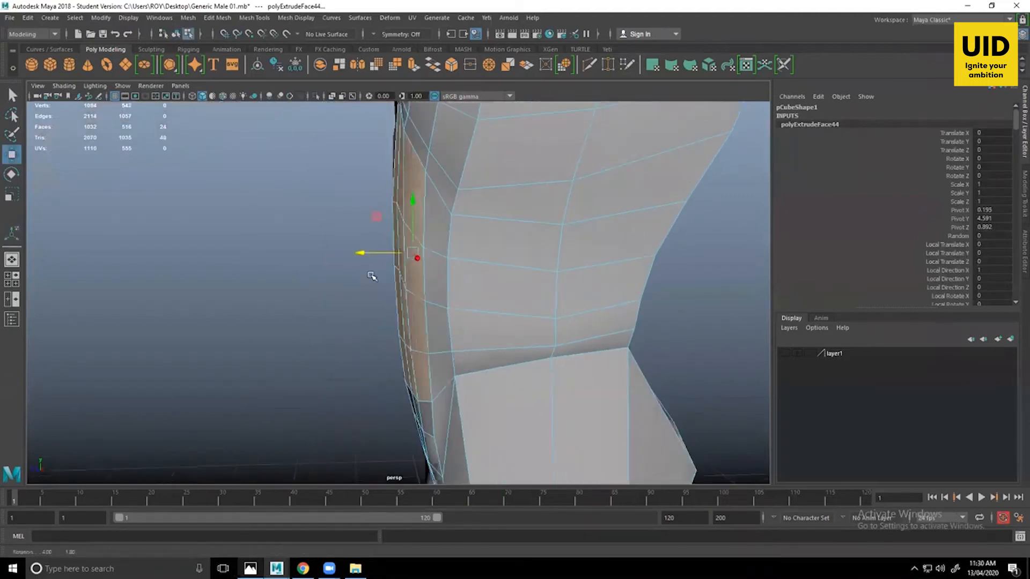
{"action": "left_click_drag", "start_coordinate": [370, 291], "coordinate": [425, 348], "text": "alt"}
{"action": "right_click_drag", "start_coordinate": [457, 329], "coordinate": [440, 318], "text": "alt"}
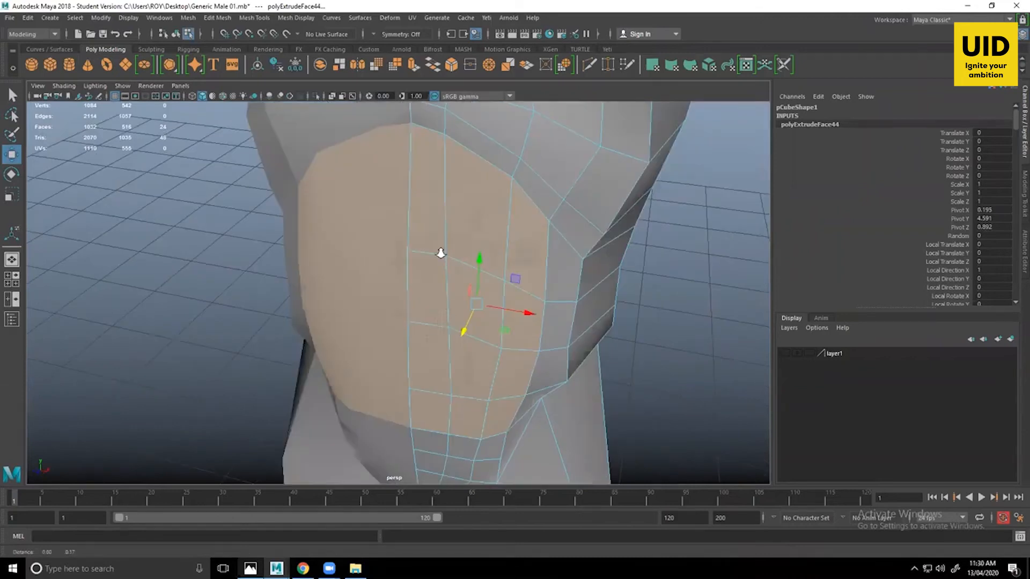
{"action": "left_click_drag", "start_coordinate": [441, 253], "coordinate": [445, 276], "text": "alt"}
Centre the scaling pivot on the body's centreline, shrink the extruded faces inward and pull them slightly forward.
{"action": "key", "text": "r"}
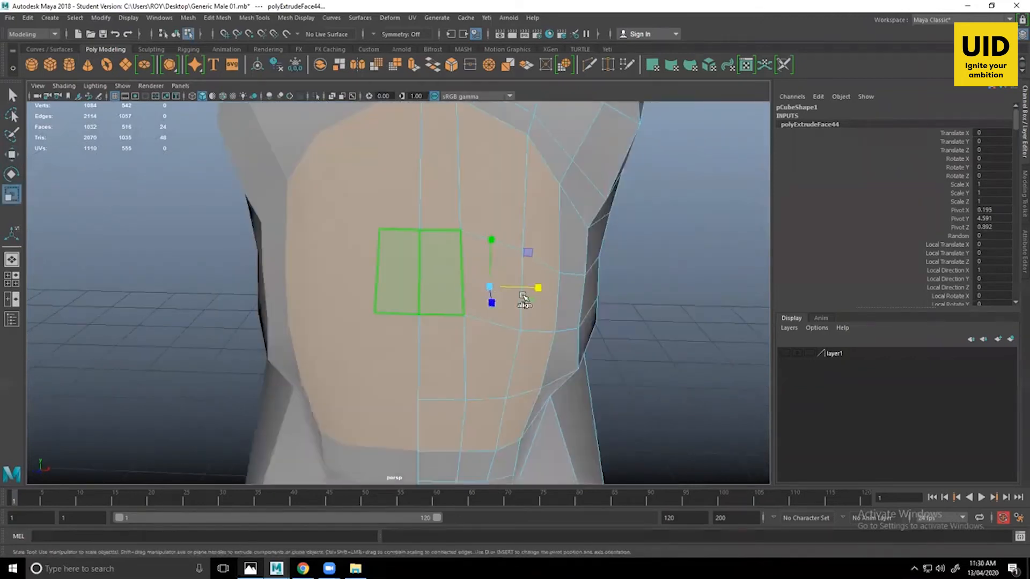
{"action": "key", "text": "d"}
{"action": "middle_click_drag", "start_coordinate": [489, 287], "coordinate": [430, 289]}
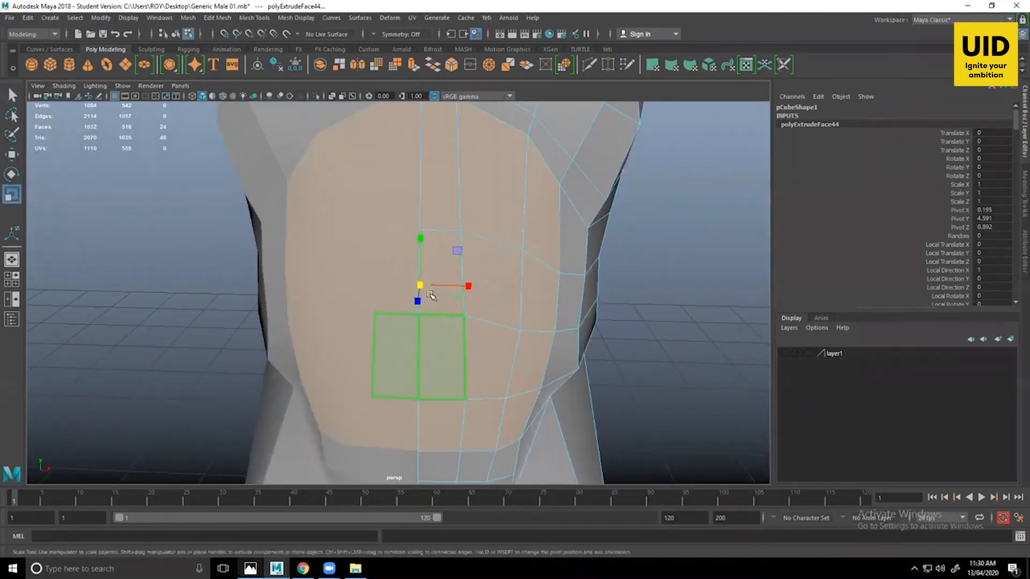
{"action": "left_click_drag", "start_coordinate": [418, 285], "coordinate": [333, 281]}
{"action": "key", "text": "w"}
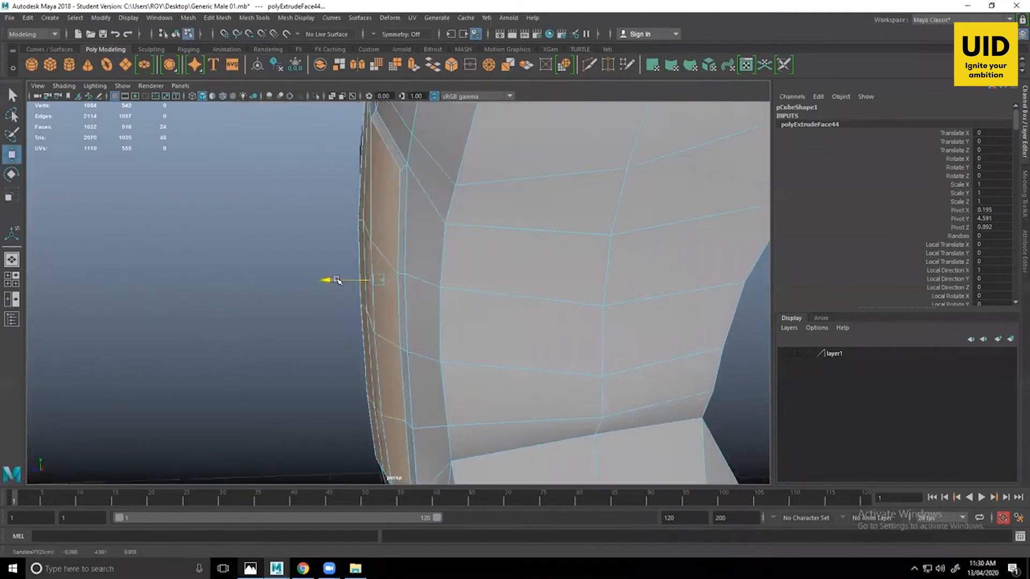
{"action": "left_click_drag", "start_coordinate": [444, 333], "coordinate": [551, 336], "text": "alt"}
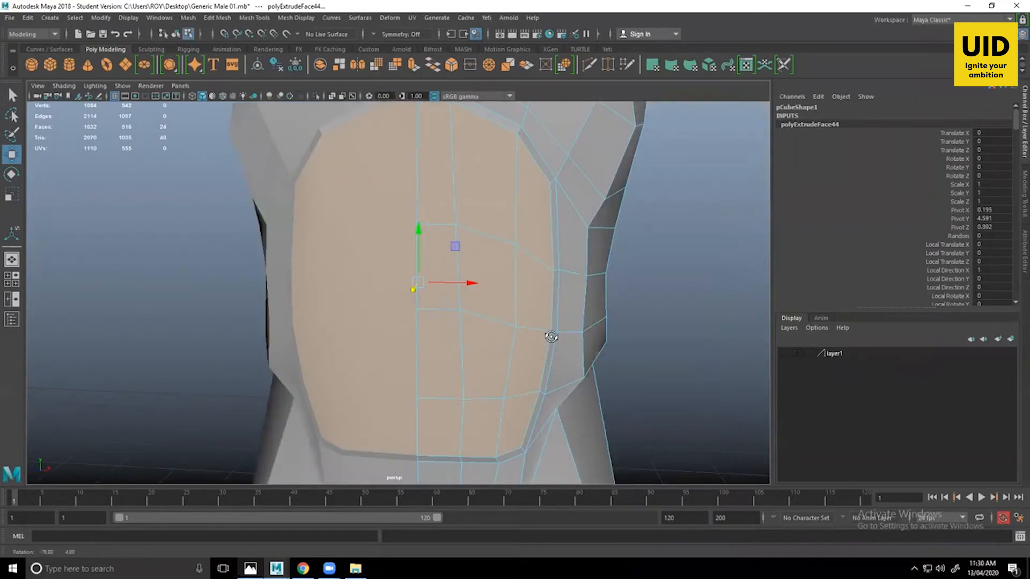
{"action": "middle_click_drag", "start_coordinate": [507, 249], "coordinate": [507, 304], "text": "alt"}
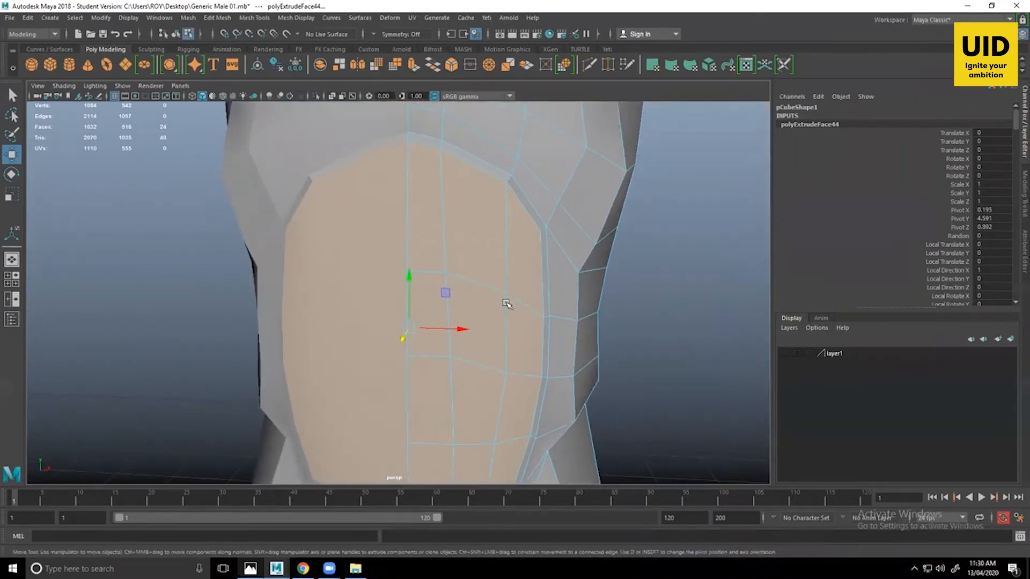
{"action": "left_click_drag", "start_coordinate": [481, 300], "coordinate": [473, 292], "text": "alt"}
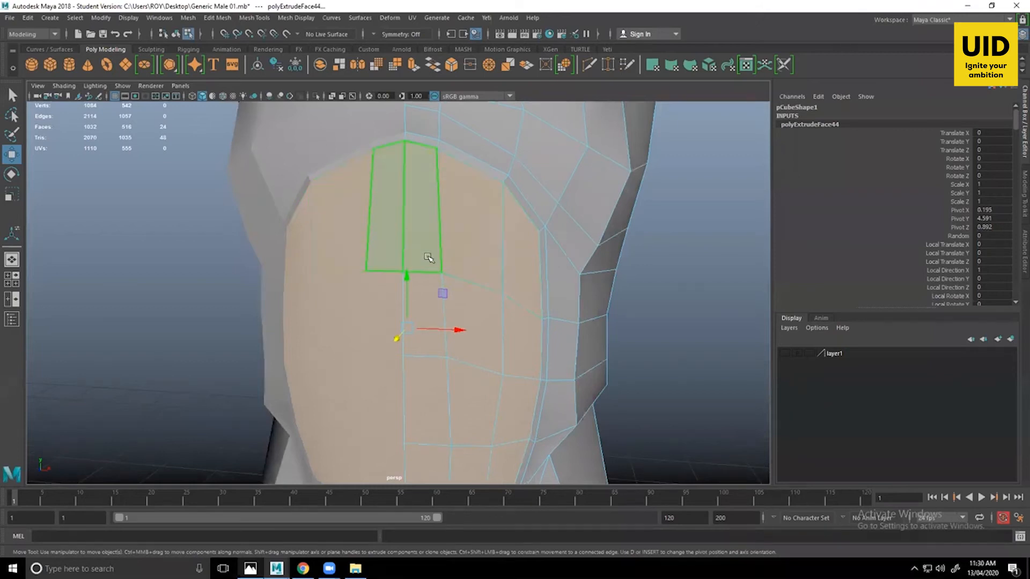
{"action": "left_click_drag", "start_coordinate": [431, 274], "coordinate": [420, 274], "text": "alt"}
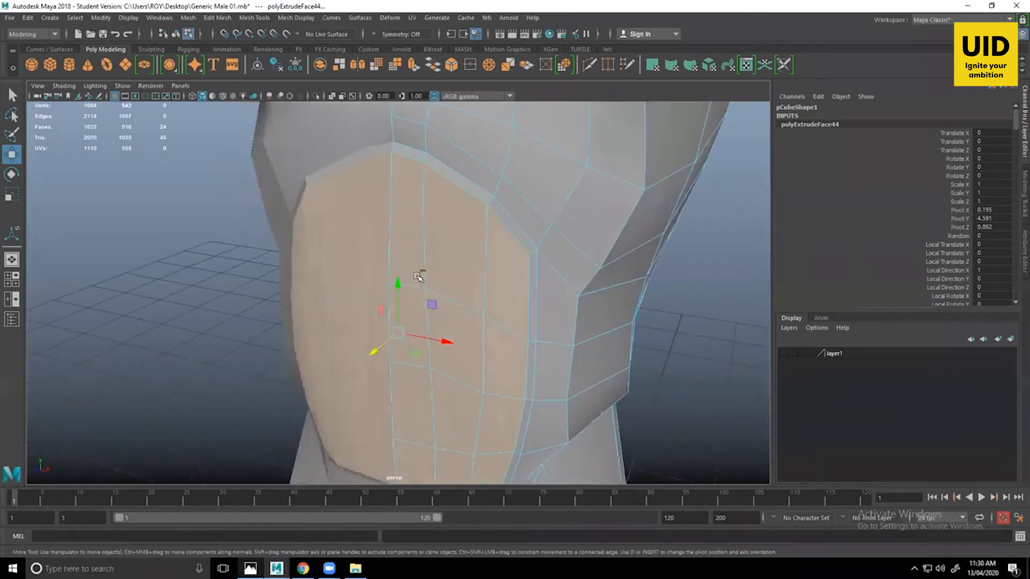
Undo the abdomen extrusion with its scaling and the latest face selections.
{"action": "key", "text": "ctrl+z"}
{"action": "key", "text": "ctrl+z"}
{"action": "key", "text": "ctrl+z"}
{"action": "key", "text": "ctrl+z"}
{"action": "key", "text": "ctrl+z"}
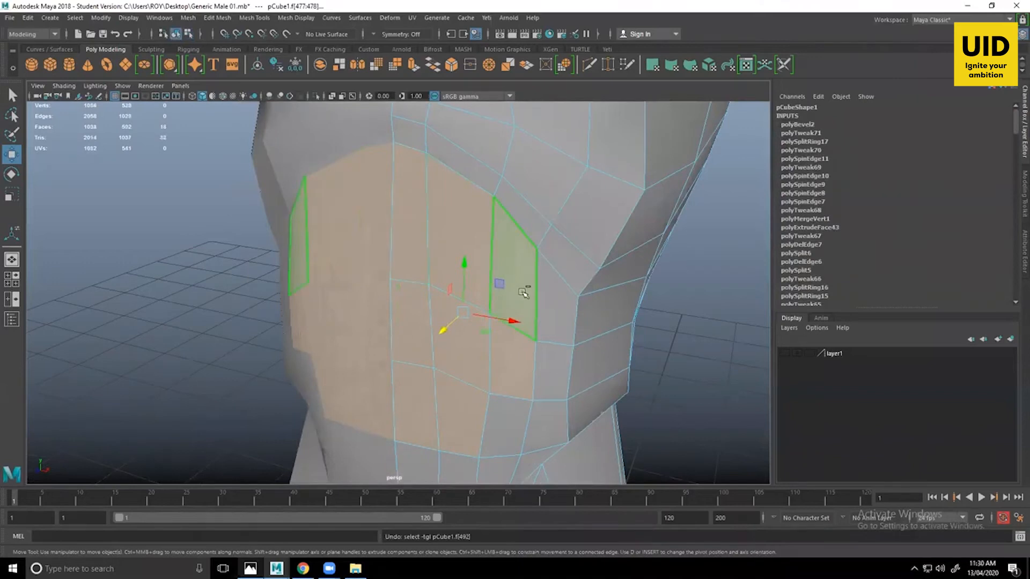
Remove the outer column of faces from the abdomen selection and add the two inner faces of the lowest row.
{"action": "left_click", "coordinate": [524, 292], "text": "ctrl"}
{"action": "left_click", "coordinate": [519, 368], "text": "ctrl"}
{"action": "middle_click_drag", "start_coordinate": [522, 375], "coordinate": [530, 289], "text": "alt"}
{"action": "left_click", "coordinate": [481, 323], "text": "shift"}
{"action": "left_click", "coordinate": [442, 337], "text": "shift"}
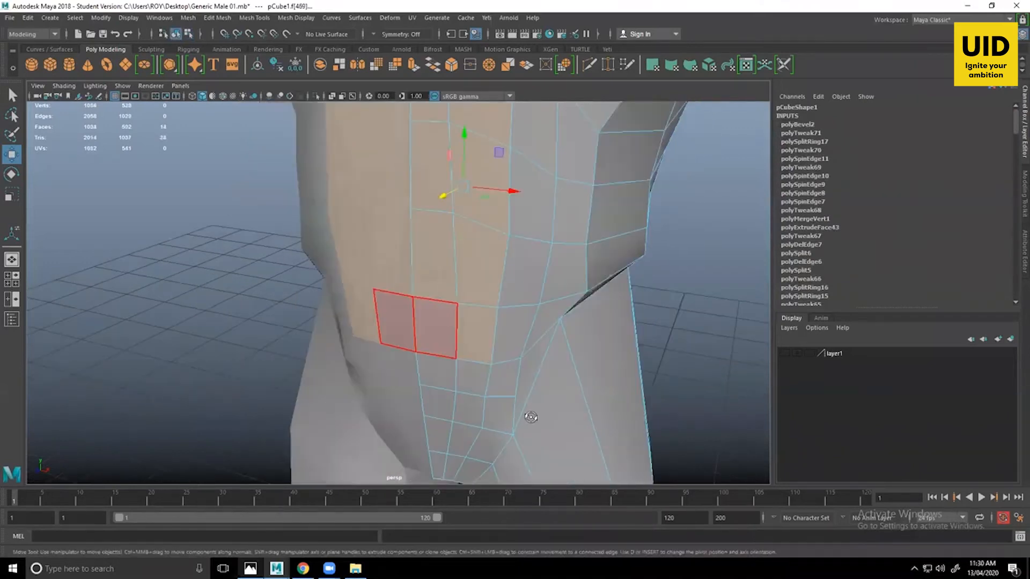
{"action": "mouse_move", "coordinate": [529, 416]}
{"action": "left_mouse_down", "text": "alt"}
{"action": "mouse_move", "coordinate": [540, 384]}
{"action": "mouse_move", "coordinate": [525, 430]}
{"action": "left_mouse_up", "text": "alt"}
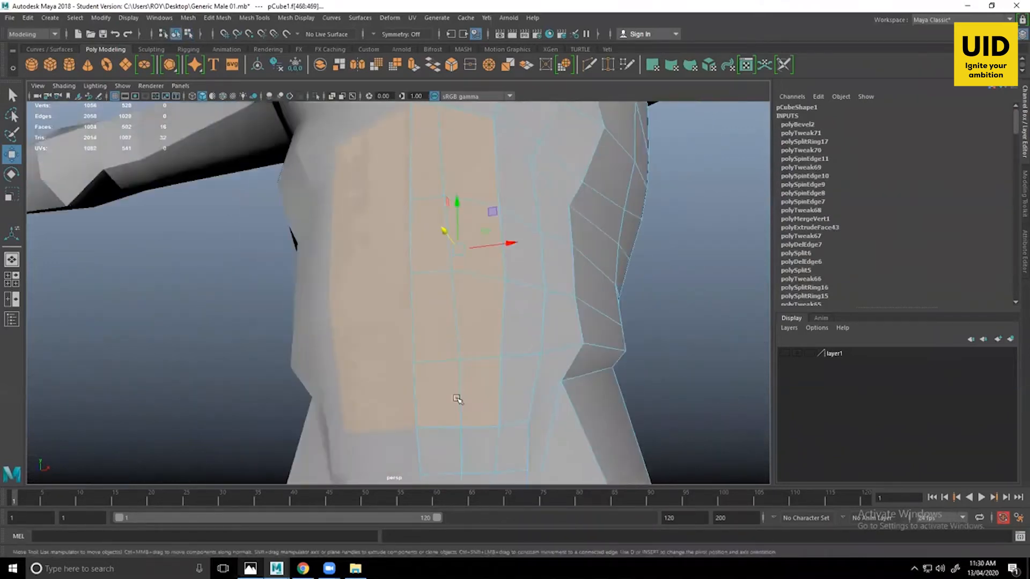
Extrude the selected central abdomen faces, scale them slightly inward and move them forward from the belly.
{"action": "left_click_drag", "start_coordinate": [457, 399], "coordinate": [488, 285], "text": "alt"}
{"action": "key", "text": "ctrl+e"}
{"action": "key", "text": "r"}
{"action": "left_click_drag", "start_coordinate": [504, 226], "coordinate": [458, 274]}
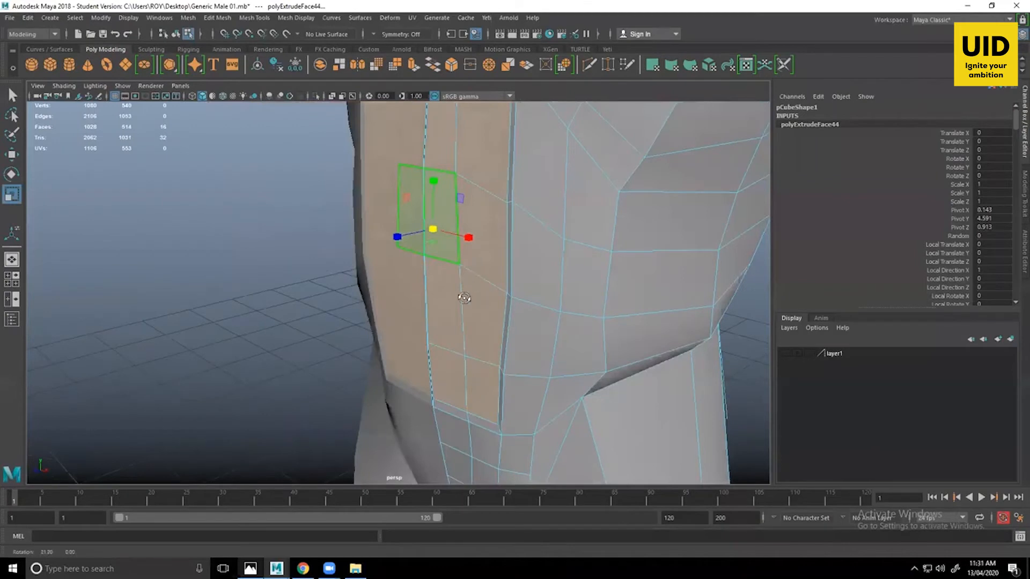
{"action": "left_click_drag", "start_coordinate": [439, 309], "coordinate": [406, 350], "text": "alt"}
{"action": "key", "text": "w"}
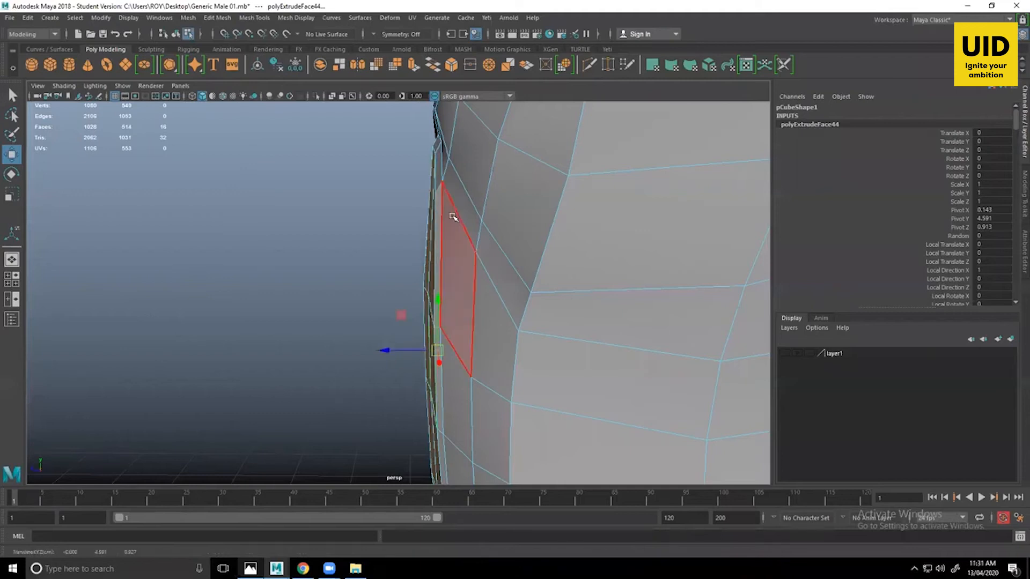
Select the two lower edges along the outer seam of the extruded abdomen and adjust their depth slightly.
{"action": "right_click_drag", "start_coordinate": [436, 210], "coordinate": [486, 196]}
{"action": "scroll", "coordinate": [400, 234], "scroll_direction": "down", "scroll_amount": 2}
{"action": "scroll", "coordinate": [400, 234], "scroll_direction": "down", "scroll_amount": 3}
{"action": "left_click_drag", "start_coordinate": [368, 302], "coordinate": [504, 263], "text": "alt"}
{"action": "right_click_drag", "start_coordinate": [477, 264], "coordinate": [477, 228]}
{"action": "left_click", "coordinate": [501, 269]}
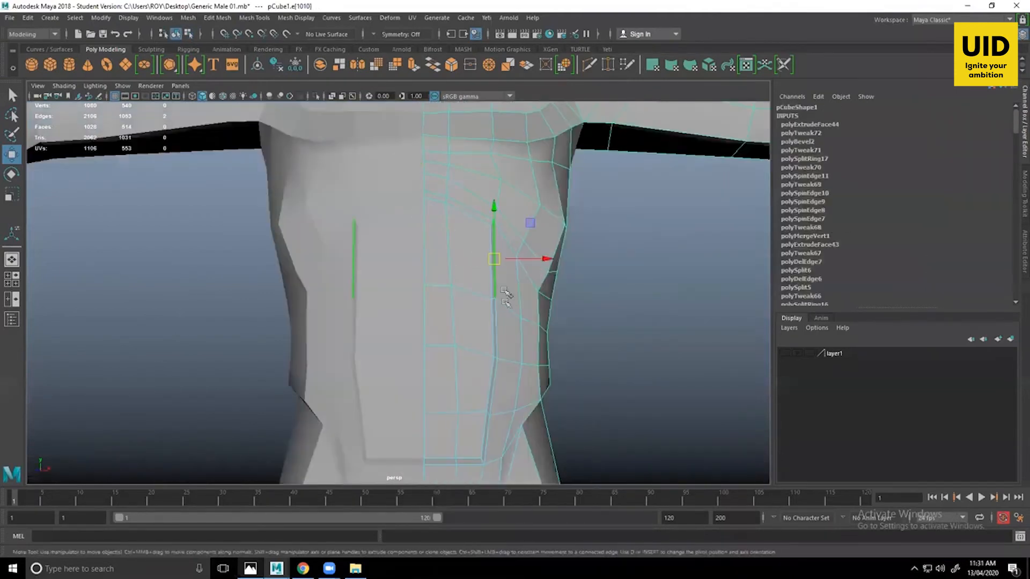
{"action": "left_click", "coordinate": [498, 319]}
{"action": "scroll", "coordinate": [523, 354], "scroll_direction": "up", "scroll_amount": 2}
{"action": "left_click_drag", "start_coordinate": [572, 353], "coordinate": [394, 168], "text": "alt"}
{"action": "left_click", "coordinate": [522, 392], "text": "shift"}
{"action": "scroll", "coordinate": [578, 372], "scroll_direction": "down", "scroll_amount": 2}
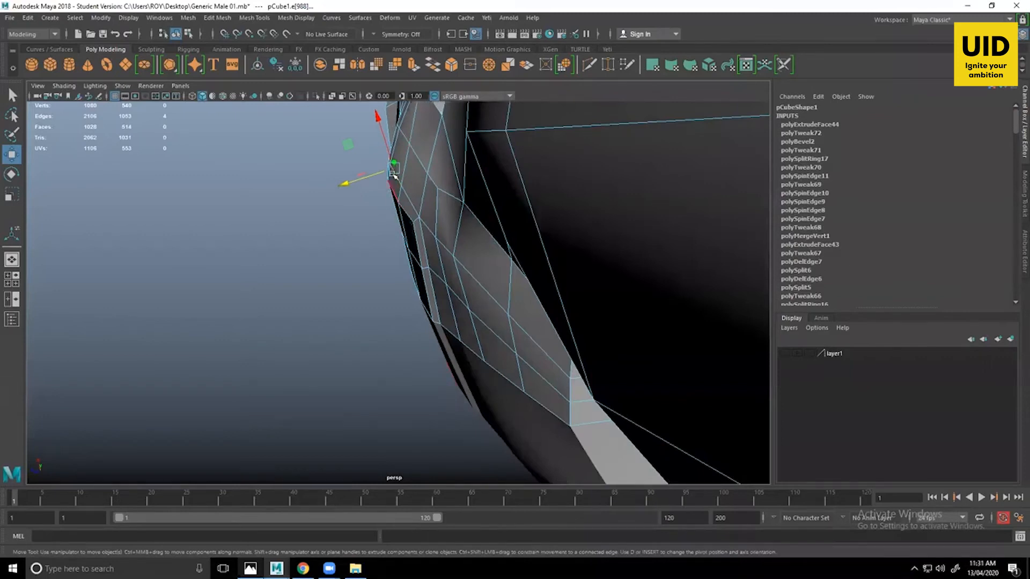
{"action": "left_click_drag", "start_coordinate": [360, 181], "coordinate": [361, 183]}
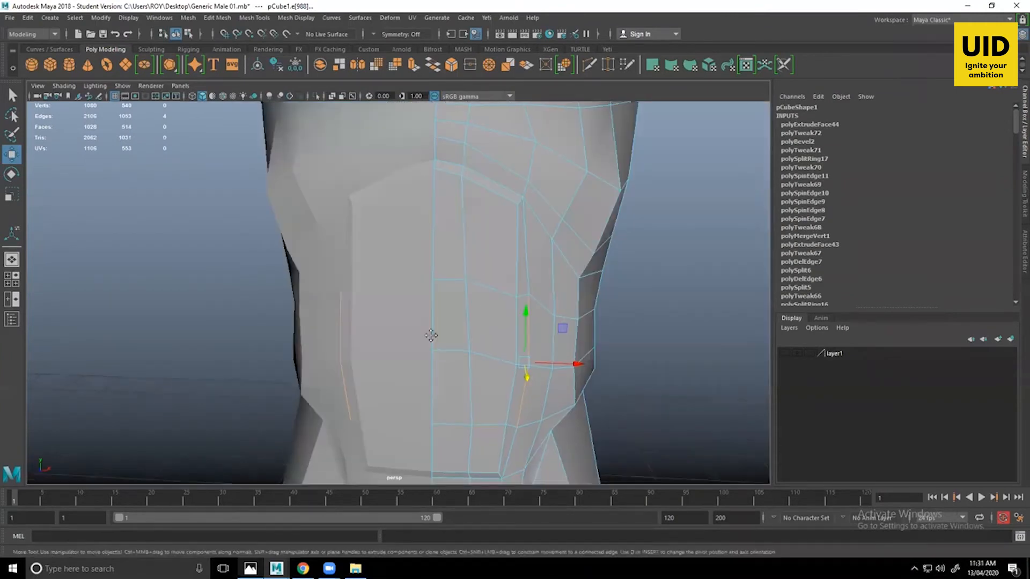
{"action": "middle_click_drag", "start_coordinate": [455, 309], "coordinate": [451, 330], "text": "alt"}
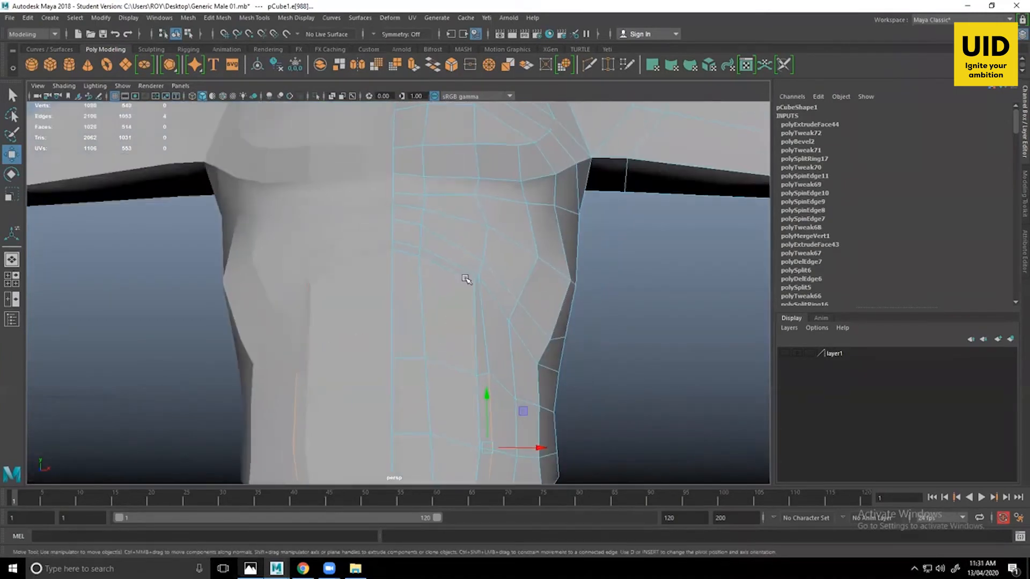
Select the pair of vertices at the upper end of the extruded abdomen and adjust their depth under the chest.
{"action": "right_click_drag", "start_coordinate": [466, 260], "coordinate": [423, 264]}
{"action": "left_click", "coordinate": [476, 281]}
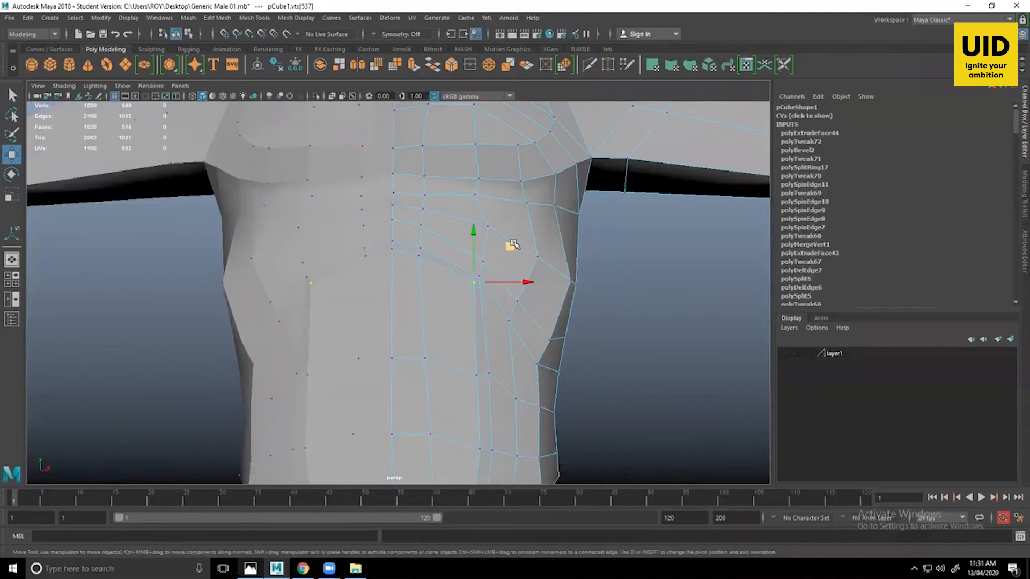
{"action": "scroll", "coordinate": [407, 257], "scroll_direction": "up", "scroll_amount": 3}
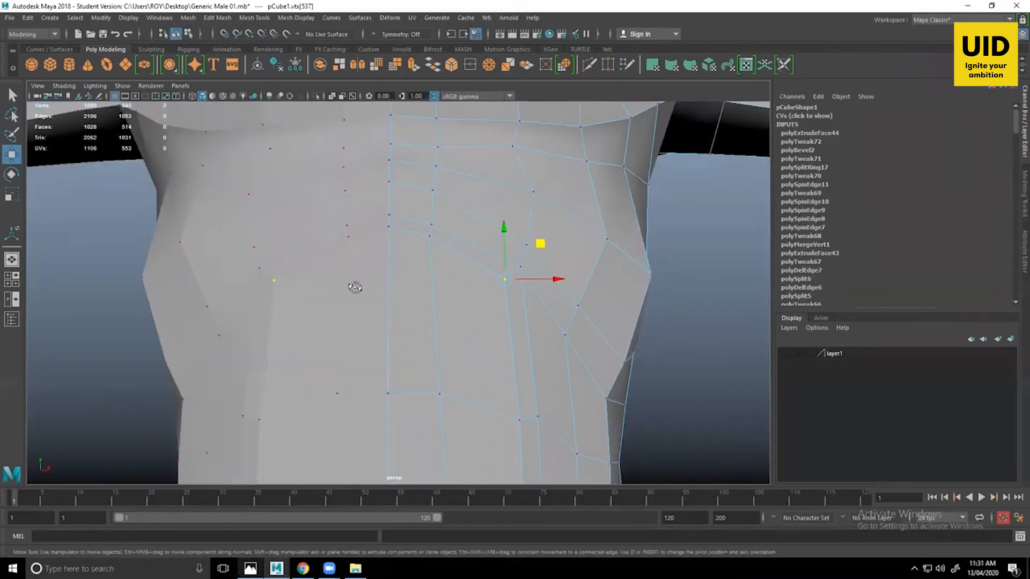
{"action": "left_click_drag", "start_coordinate": [366, 254], "coordinate": [400, 230], "text": "alt"}
{"action": "left_click_drag", "start_coordinate": [444, 333], "coordinate": [425, 286], "text": "alt"}
{"action": "left_click", "coordinate": [429, 294]}
{"action": "left_click", "coordinate": [446, 305], "text": "shift"}
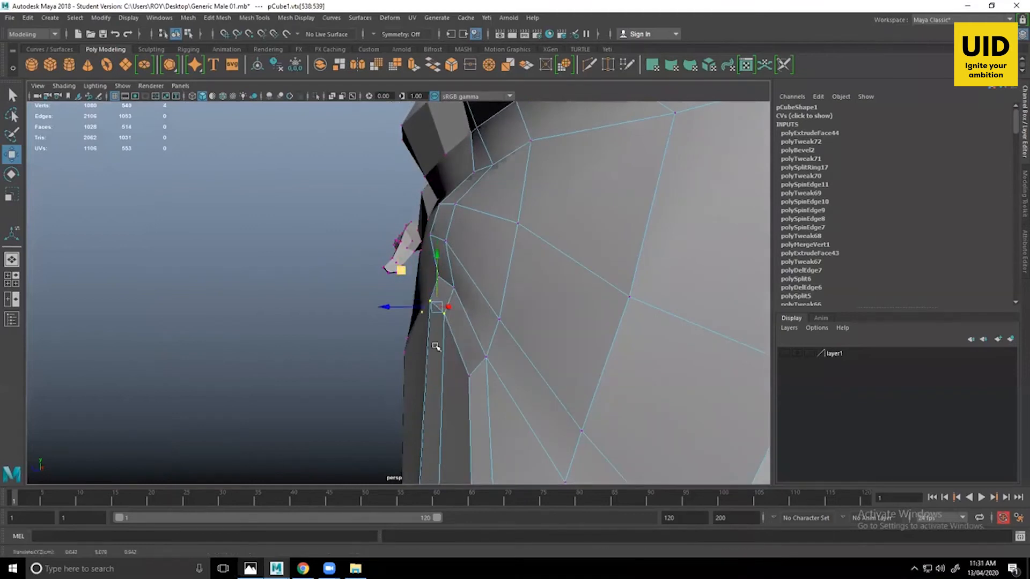
{"action": "left_click_drag", "start_coordinate": [432, 345], "coordinate": [465, 246], "text": "alt"}
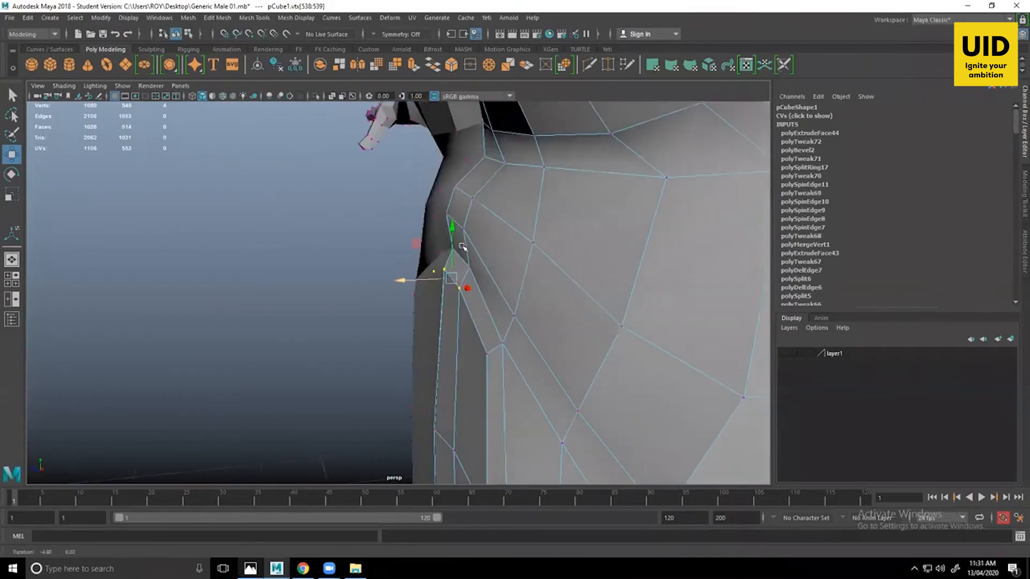
Select the upper horizontal edge row across the extruded abdomen and push it back toward the side reference outline.
{"action": "right_click_drag", "start_coordinate": [464, 246], "coordinate": [484, 195], "text": "alt"}
{"action": "left_click", "coordinate": [480, 198]}
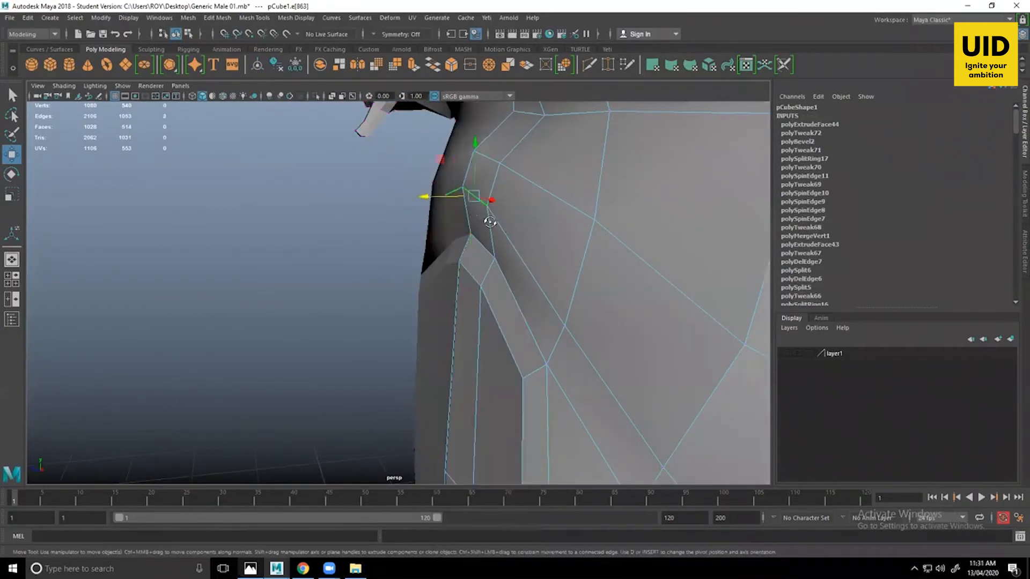
{"action": "left_click_drag", "start_coordinate": [488, 219], "coordinate": [501, 224], "text": "alt"}
{"action": "left_click_drag", "start_coordinate": [523, 259], "coordinate": [522, 289], "text": "alt"}
{"action": "left_click_drag", "start_coordinate": [471, 384], "coordinate": [525, 299], "text": "alt"}
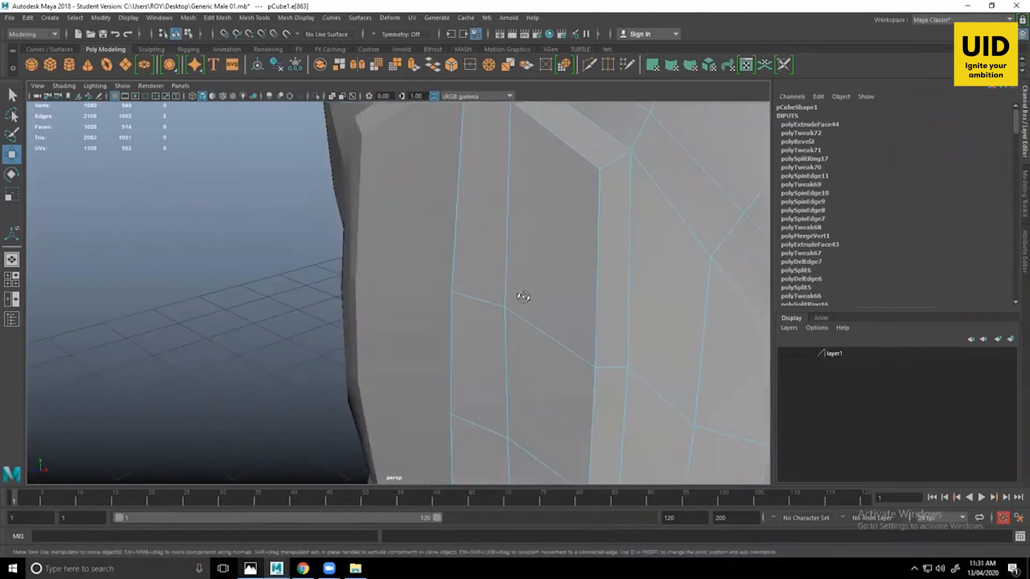
{"action": "left_click_drag", "start_coordinate": [549, 376], "coordinate": [572, 403], "text": "alt"}
{"action": "left_click", "coordinate": [586, 377], "text": "shift"}
{"action": "left_click", "coordinate": [600, 393], "text": "shift"}
{"action": "middle_click_drag", "start_coordinate": [599, 396], "coordinate": [548, 323], "text": "alt"}
{"action": "key", "text": "space"}
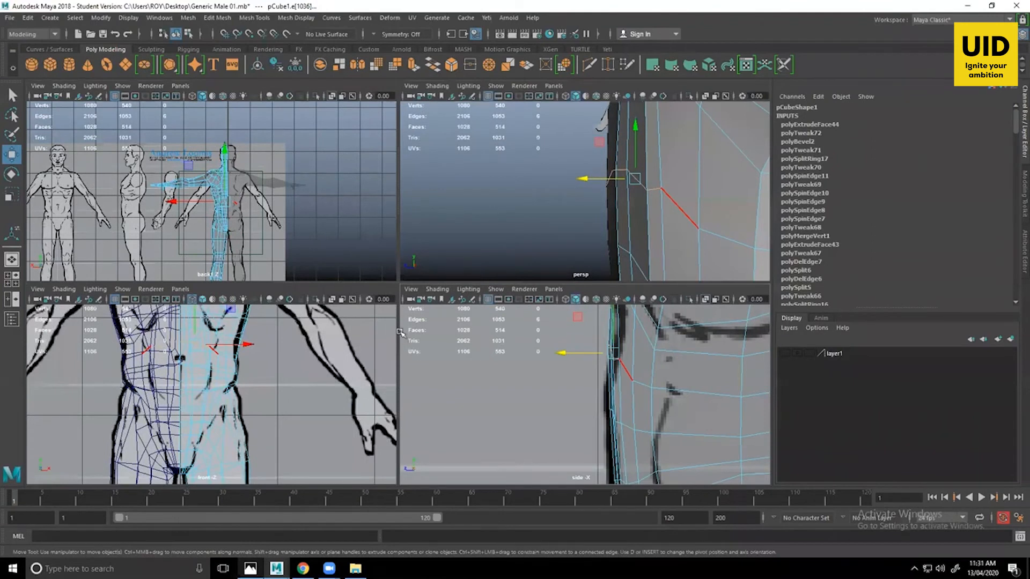
{"action": "key", "text": "space"}
{"action": "left_click_drag", "start_coordinate": [407, 332], "coordinate": [416, 333]}
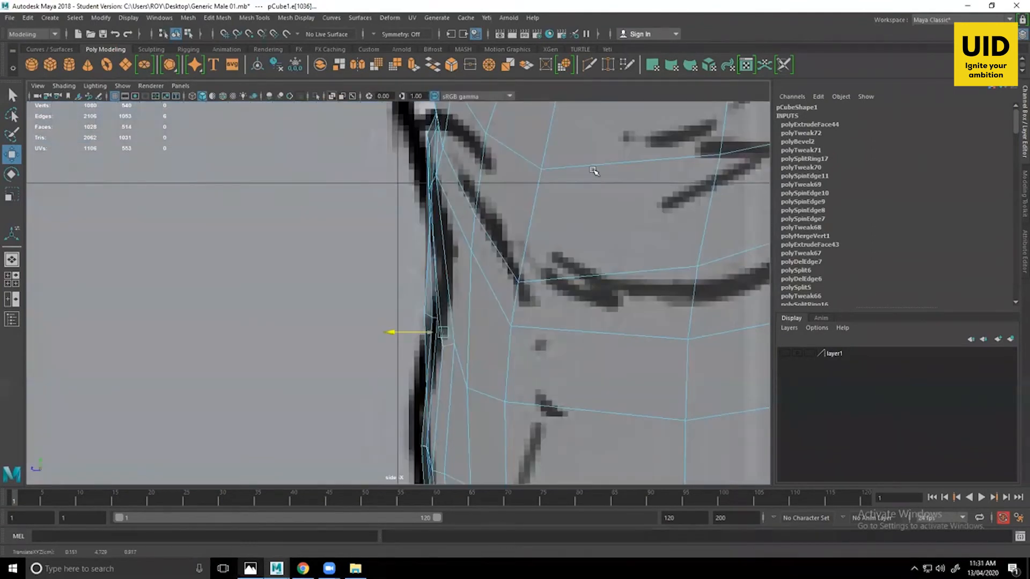
Check the crease in the upper abdomen edge row and nudge it further back against the side reference.
{"action": "key", "text": "space"}
{"action": "key", "text": "space"}
{"action": "left_click_drag", "start_coordinate": [490, 252], "coordinate": [303, 250], "text": "alt"}
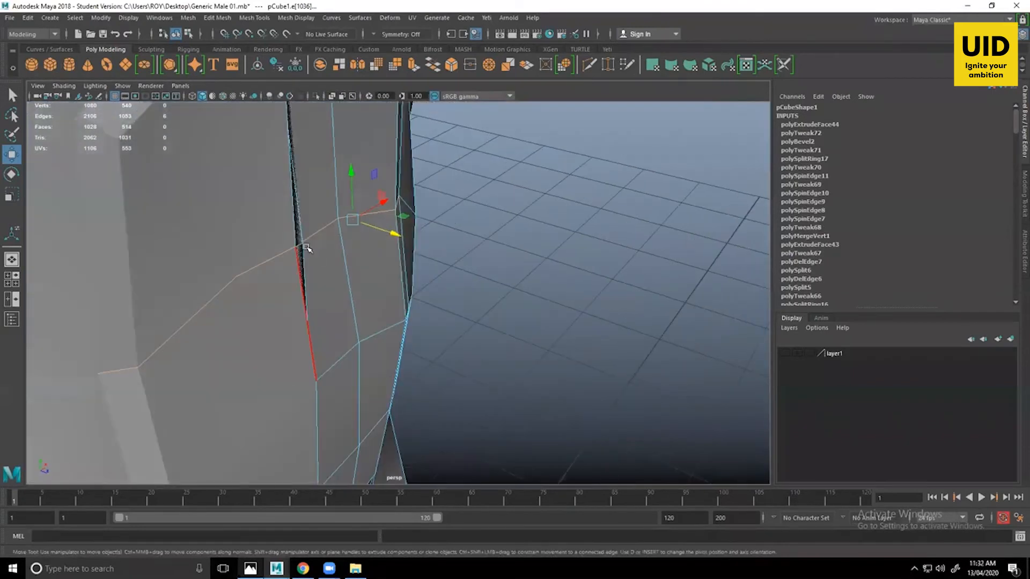
{"action": "left_click_drag", "start_coordinate": [380, 302], "coordinate": [418, 273], "text": "alt"}
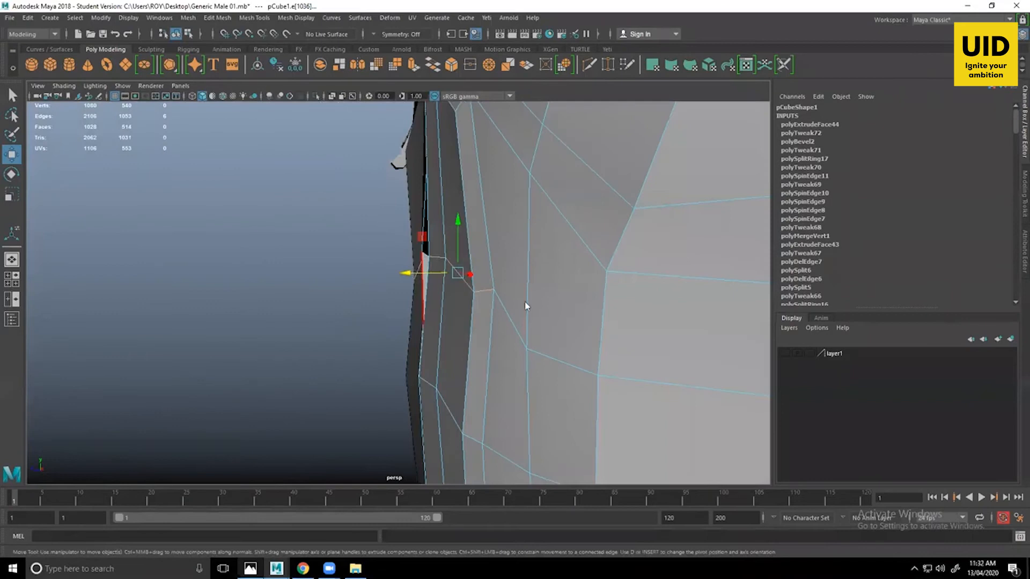
{"action": "key", "text": "space"}
{"action": "key", "text": "space"}
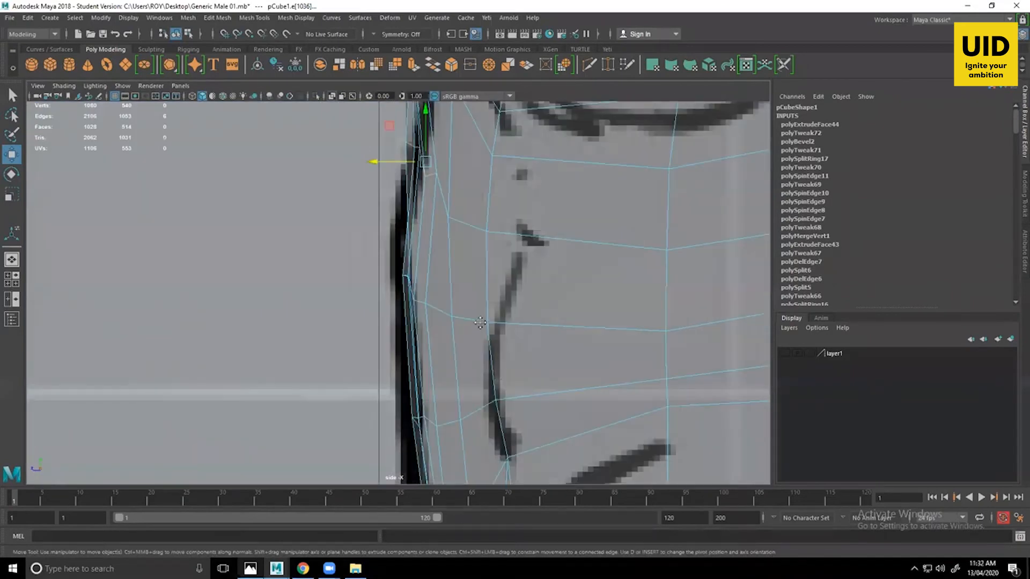
{"action": "middle_click_drag", "start_coordinate": [397, 202], "coordinate": [404, 236], "text": "alt"}
{"action": "left_click_drag", "start_coordinate": [398, 195], "coordinate": [402, 196]}
{"action": "middle_click_drag", "start_coordinate": [397, 289], "coordinate": [391, 191], "text": "alt"}
{"action": "middle_click_drag", "start_coordinate": [446, 337], "coordinate": [445, 303], "text": "alt"}
{"action": "key", "text": "space"}
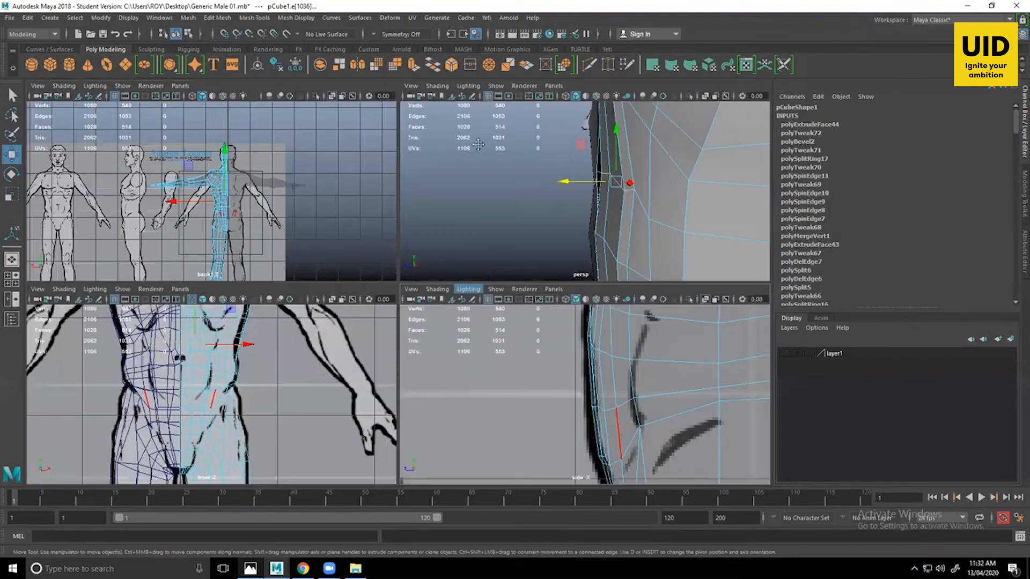
{"action": "key", "text": "space"}
Select the horizontal edge row across the middle of the extruded abdomen, extend it sideways, and adjust its depth against the side reference.
{"action": "left_click_drag", "start_coordinate": [476, 241], "coordinate": [455, 239], "text": "alt"}
{"action": "left_click", "coordinate": [457, 238]}
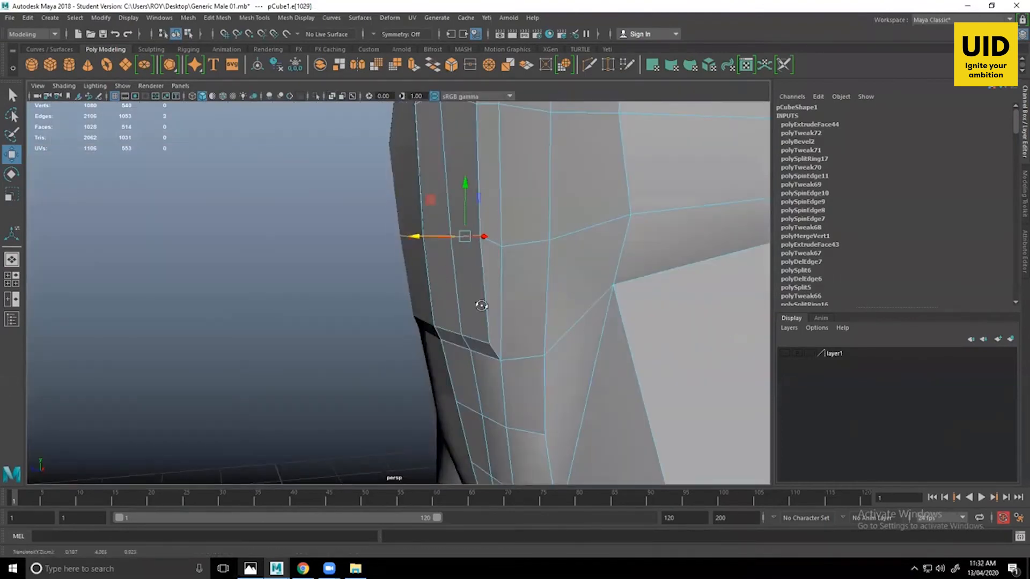
{"action": "left_click_drag", "start_coordinate": [481, 305], "coordinate": [524, 299], "text": "alt"}
{"action": "left_click", "coordinate": [472, 289], "text": "shift"}
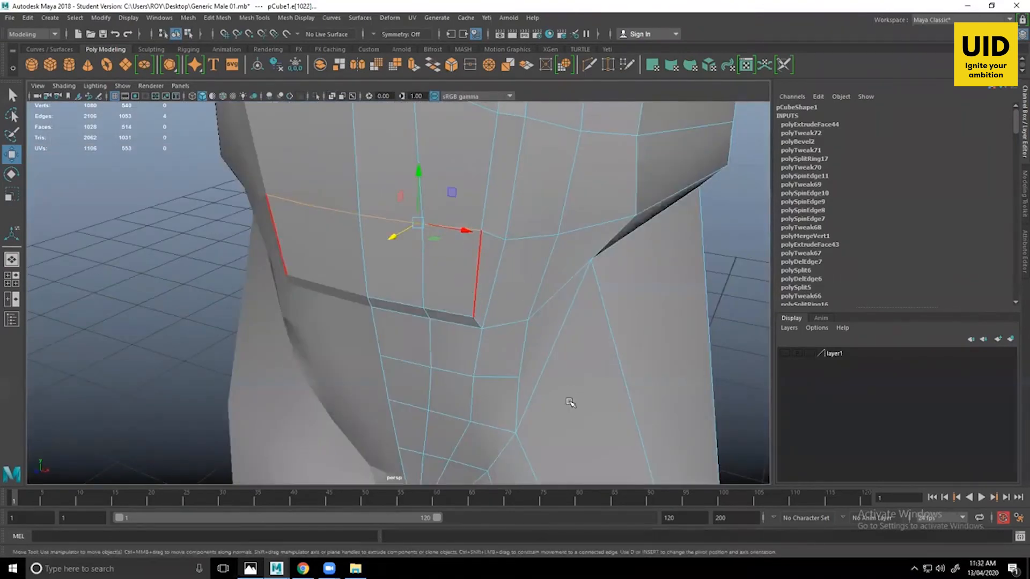
{"action": "key", "text": "space"}
{"action": "key", "text": "space"}
{"action": "left_click_drag", "start_coordinate": [364, 249], "coordinate": [386, 251]}
{"action": "left_click", "coordinate": [414, 255], "text": "shift"}
{"action": "left_click", "coordinate": [423, 256], "text": "shift"}
{"action": "key", "text": "space"}
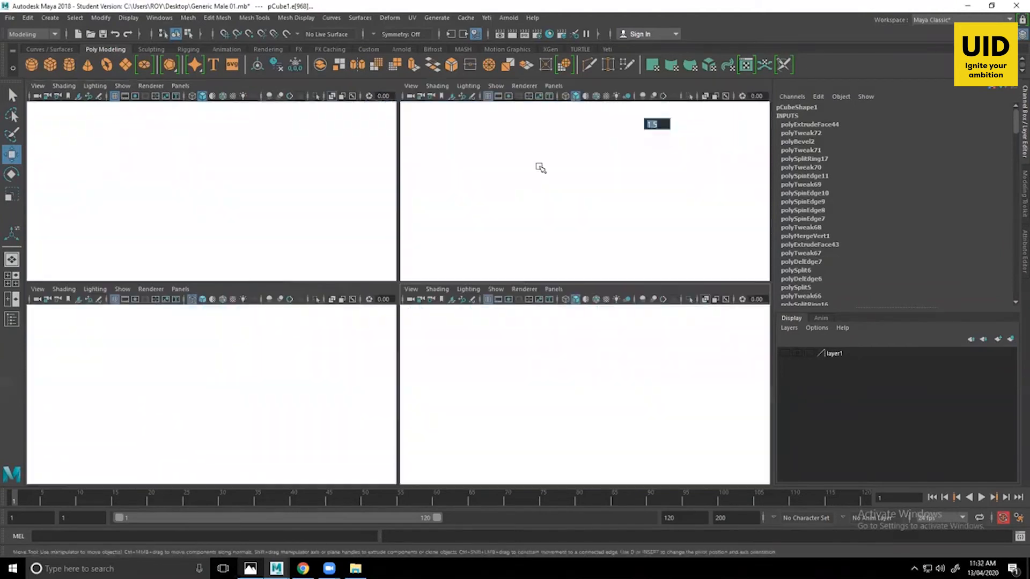
{"action": "key", "text": "space"}
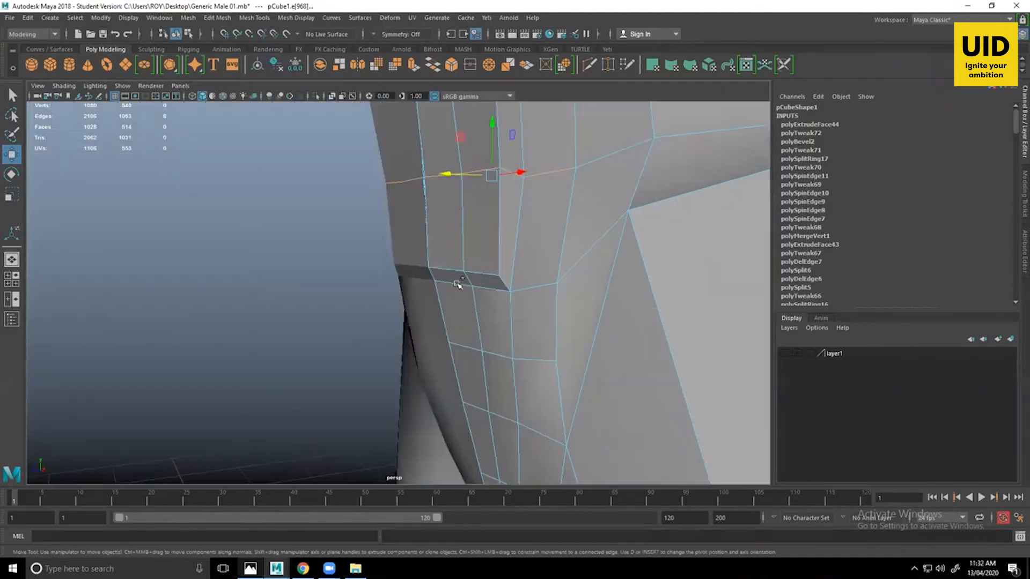
Select the edge loop along the lower ledge of the extruded abdomen and shift it downward and back along the side reference outline.
{"action": "double_click", "coordinate": [457, 284]}
{"action": "key", "text": "space"}
{"action": "key", "text": "space"}
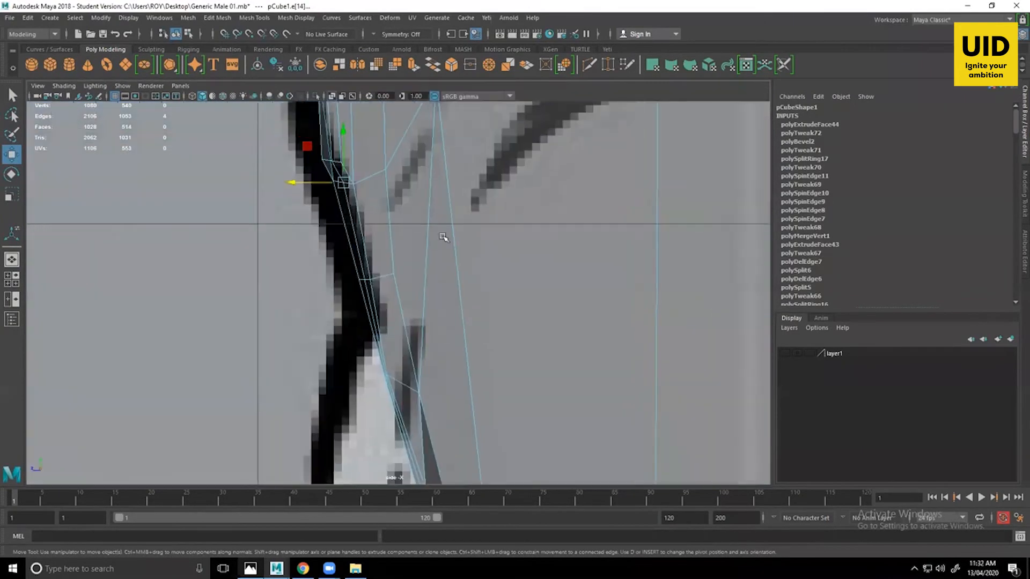
{"action": "middle_click_drag", "start_coordinate": [444, 237], "coordinate": [467, 316], "text": "alt"}
{"action": "left_click_drag", "start_coordinate": [327, 226], "coordinate": [336, 261]}
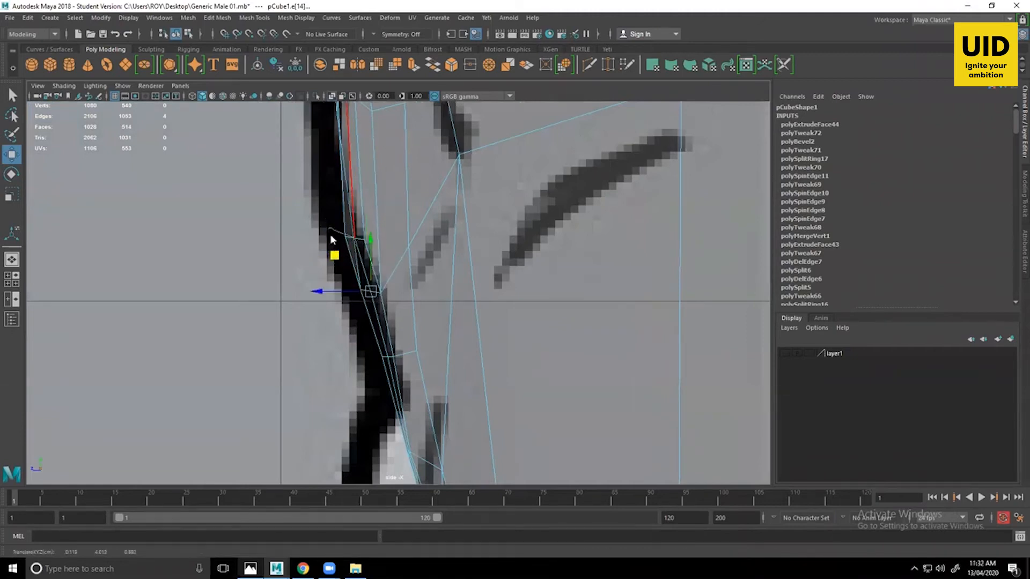
Select the vertex row at the lower end of the extruded abdomen and move it to smooth the ledge against the side outline.
{"action": "right_click_drag", "start_coordinate": [331, 239], "coordinate": [311, 238]}
{"action": "left_click", "coordinate": [349, 236]}
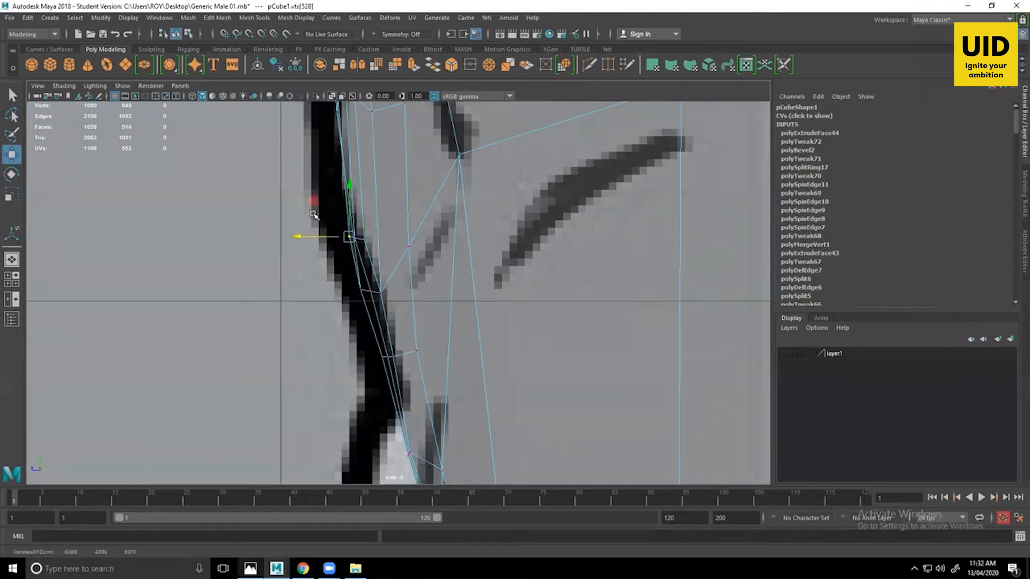
{"action": "left_click_drag", "start_coordinate": [313, 215], "coordinate": [377, 254]}
{"action": "left_click_drag", "start_coordinate": [356, 212], "coordinate": [355, 206]}
{"action": "key", "text": "space"}
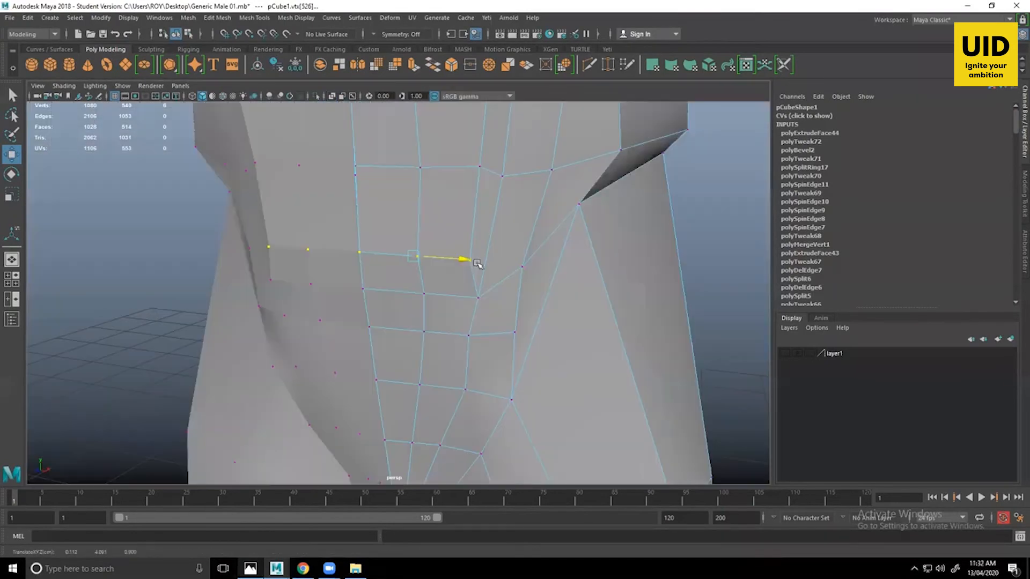
Raise the lower outer corner vertex of the abdomen and shift the outer vertex beneath it slightly outward.
{"action": "left_click", "coordinate": [624, 280]}
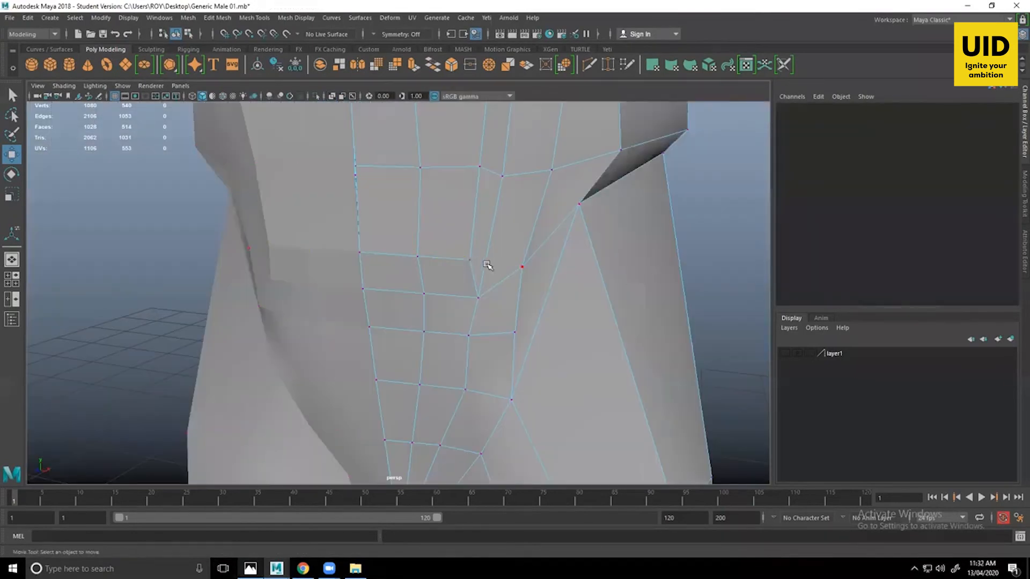
{"action": "left_click", "coordinate": [471, 262]}
{"action": "left_click_drag", "start_coordinate": [472, 296], "coordinate": [453, 294], "text": "alt"}
{"action": "left_click_drag", "start_coordinate": [484, 218], "coordinate": [485, 214]}
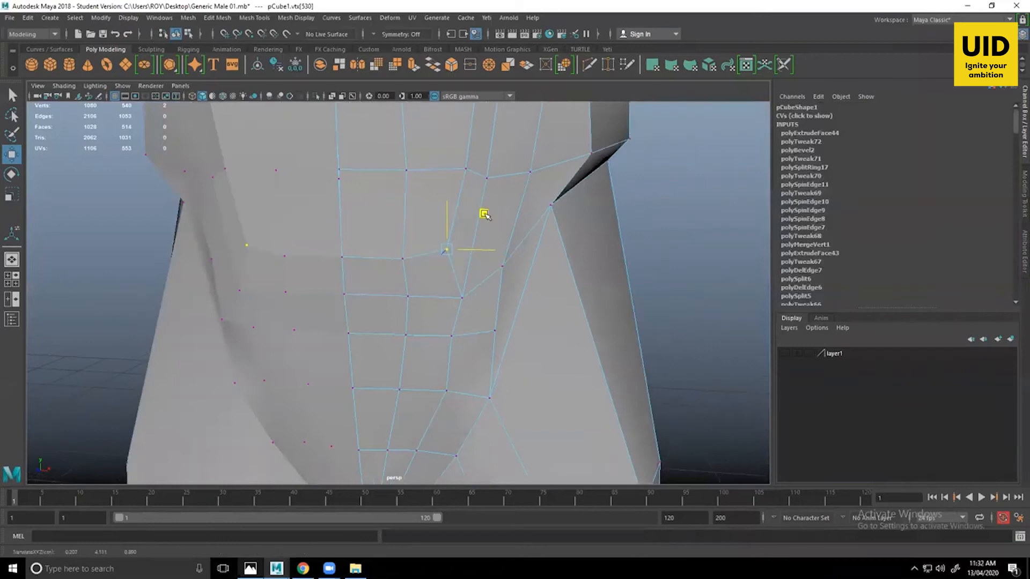
{"action": "left_click_drag", "start_coordinate": [464, 263], "coordinate": [470, 280], "text": "alt"}
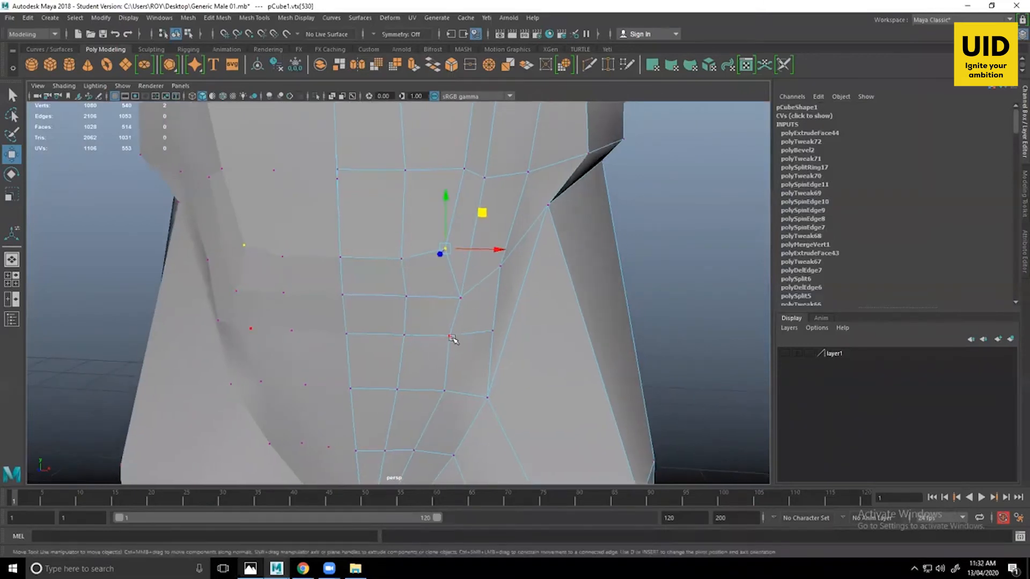
{"action": "left_click", "coordinate": [492, 335]}
{"action": "left_click", "coordinate": [451, 334]}
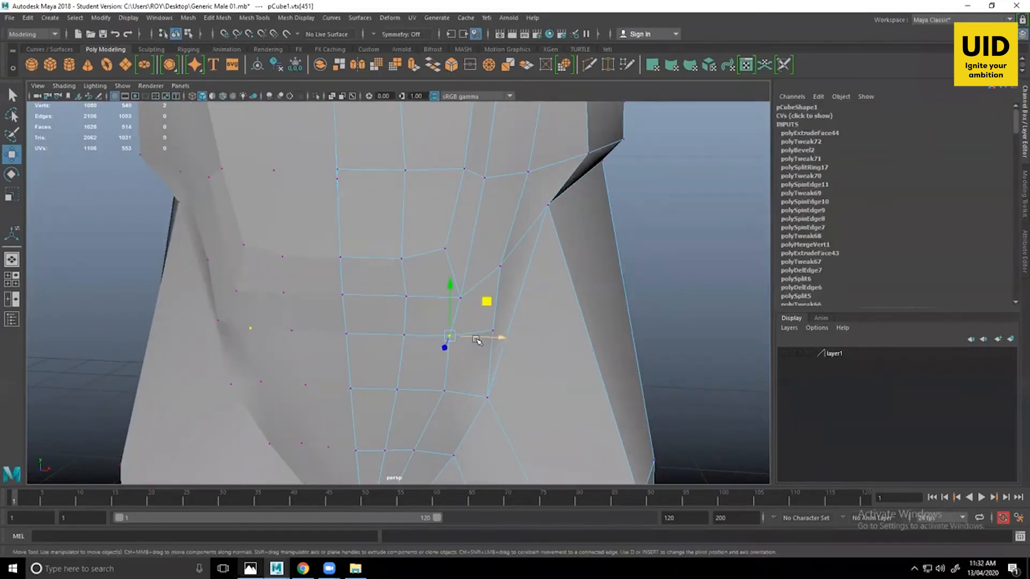
{"action": "left_click_drag", "start_coordinate": [478, 340], "coordinate": [490, 342]}
Adjust the heights of the outer vertices beside the abdomen's upper horizontal row and of the vertex at its upper outer corner.
{"action": "middle_click_drag", "start_coordinate": [496, 161], "coordinate": [507, 264], "text": "alt"}
{"action": "middle_click_drag", "start_coordinate": [500, 107], "coordinate": [511, 275], "text": "alt"}
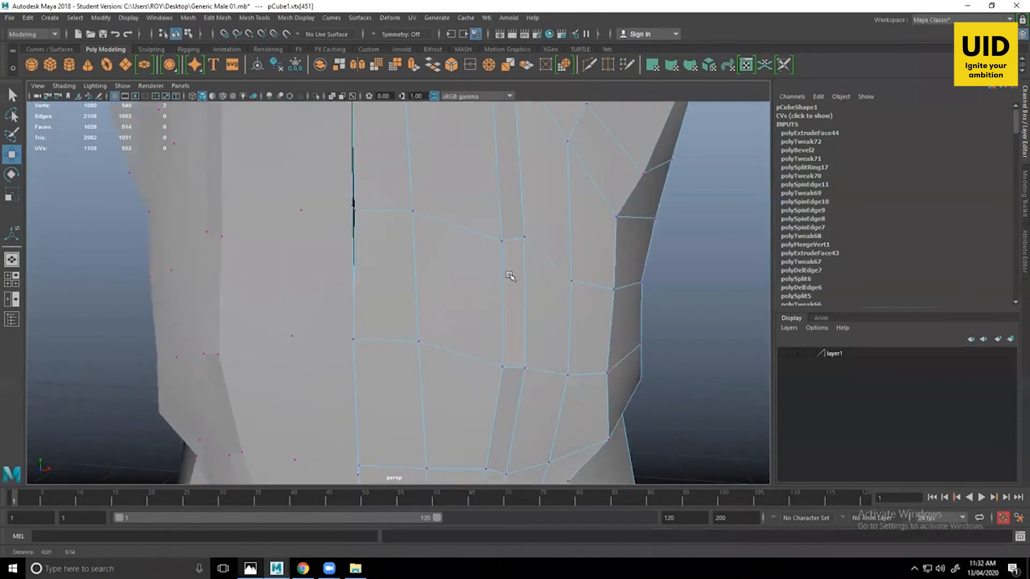
{"action": "left_click", "coordinate": [524, 241]}
{"action": "left_click", "coordinate": [498, 232]}
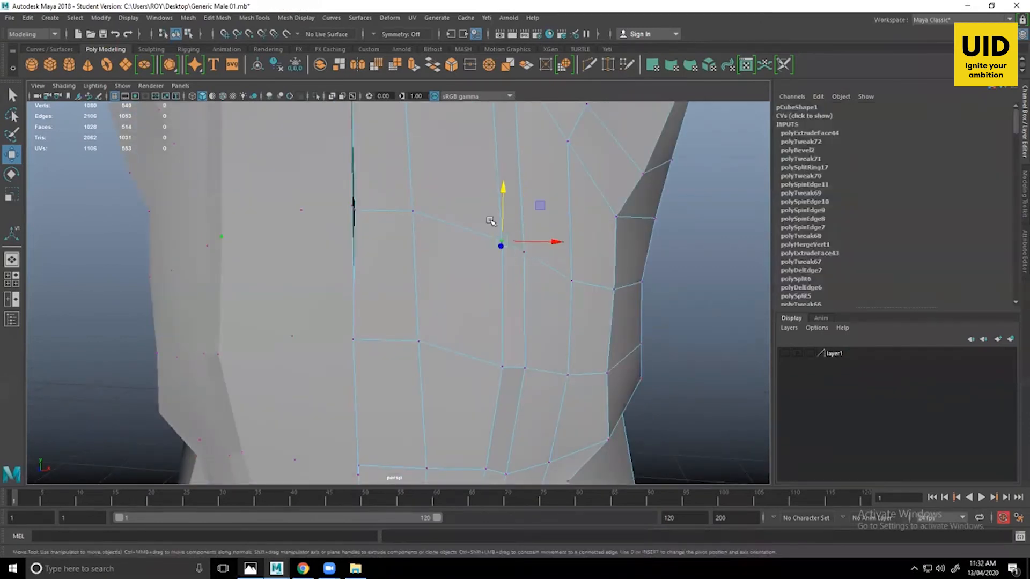
{"action": "middle_click_drag", "start_coordinate": [489, 223], "coordinate": [504, 298], "text": "alt"}
{"action": "left_click", "coordinate": [523, 262]}
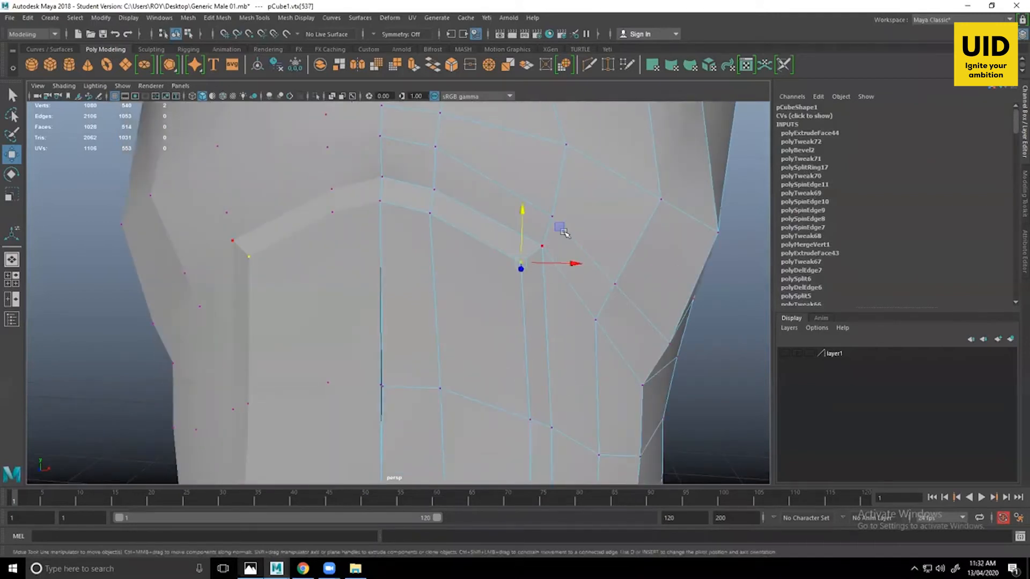
Delete the two extruded inner faces along the upper part of the abdomen's centre seam.
{"action": "mouse_move", "coordinate": [450, 227]}
{"action": "left_mouse_down", "text": "alt"}
{"action": "mouse_move", "coordinate": [351, 240]}
{"action": "mouse_move", "coordinate": [510, 250]}
{"action": "mouse_move", "coordinate": [444, 240]}
{"action": "left_mouse_up", "text": "alt"}
{"action": "right_click_drag", "start_coordinate": [442, 238], "coordinate": [450, 269]}
{"action": "left_click_drag", "start_coordinate": [443, 302], "coordinate": [472, 317], "text": "alt"}
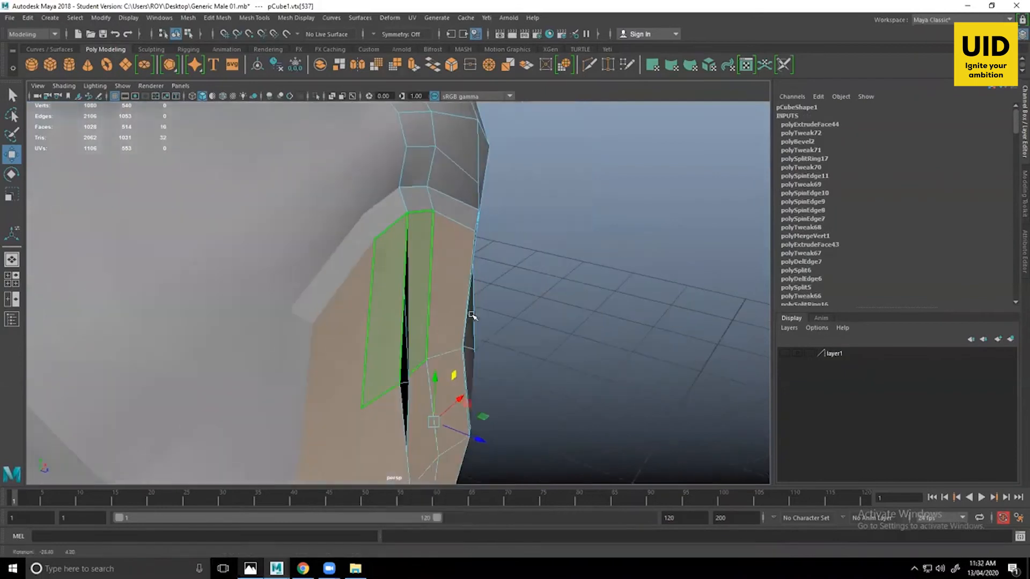
{"action": "left_click", "coordinate": [406, 338]}
{"action": "left_click", "coordinate": [406, 339]}
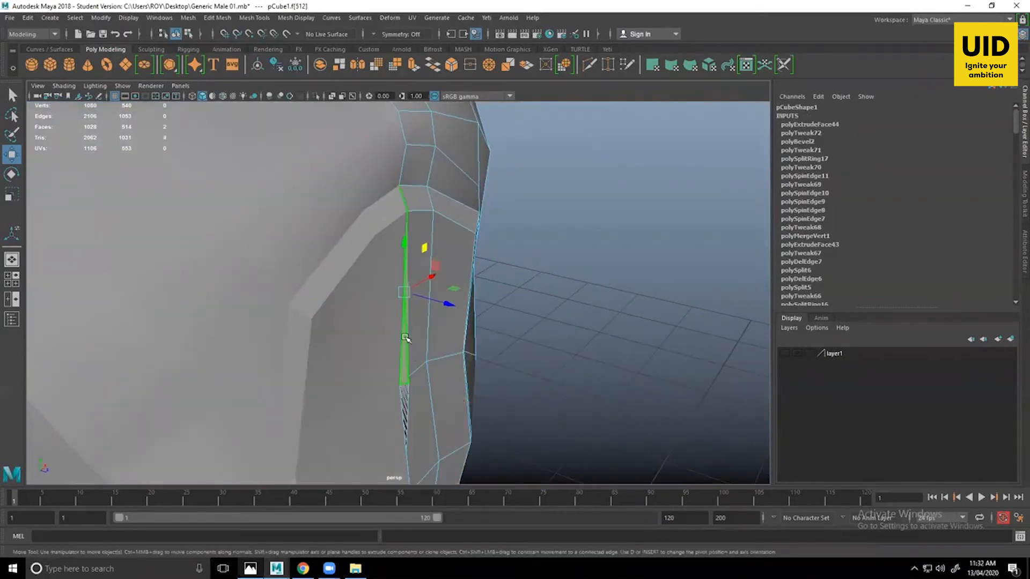
{"action": "key", "text": "Delete"}
{"action": "left_click", "coordinate": [407, 395]}
{"action": "key", "text": "Delete"}
Check the lower part of the centre seam and delete the hidden inner face near the lower abdomen.
{"action": "middle_click_drag", "start_coordinate": [463, 421], "coordinate": [444, 280], "text": "alt"}
{"action": "middle_click_drag", "start_coordinate": [399, 440], "coordinate": [396, 391], "text": "alt"}
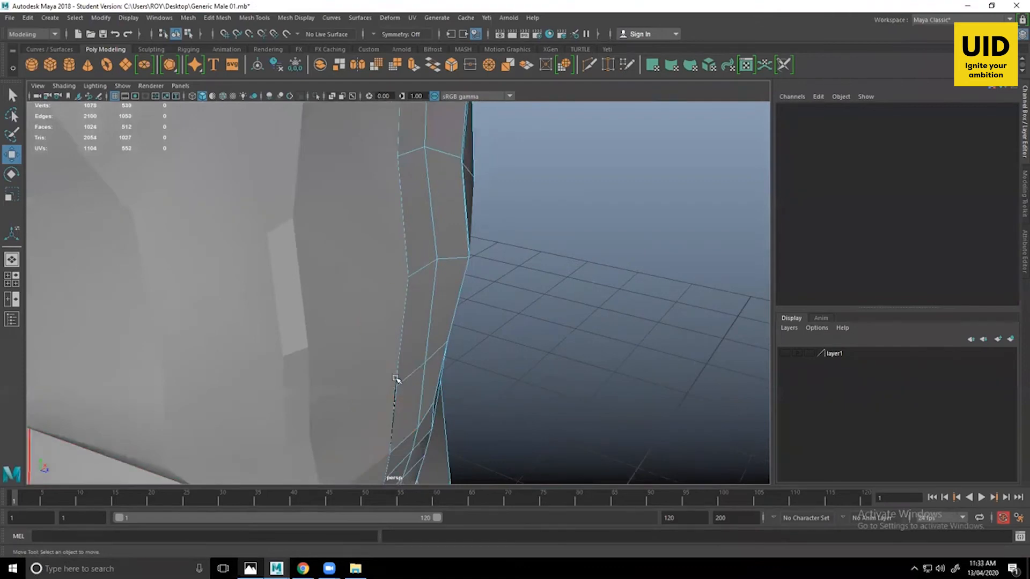
{"action": "right_click_drag", "start_coordinate": [397, 379], "coordinate": [418, 446], "text": "alt"}
{"action": "middle_click_drag", "start_coordinate": [418, 445], "coordinate": [371, 152], "text": "alt"}
{"action": "right_click_drag", "start_coordinate": [370, 152], "coordinate": [377, 266], "text": "alt"}
{"action": "left_click_drag", "start_coordinate": [376, 266], "coordinate": [382, 302], "text": "alt"}
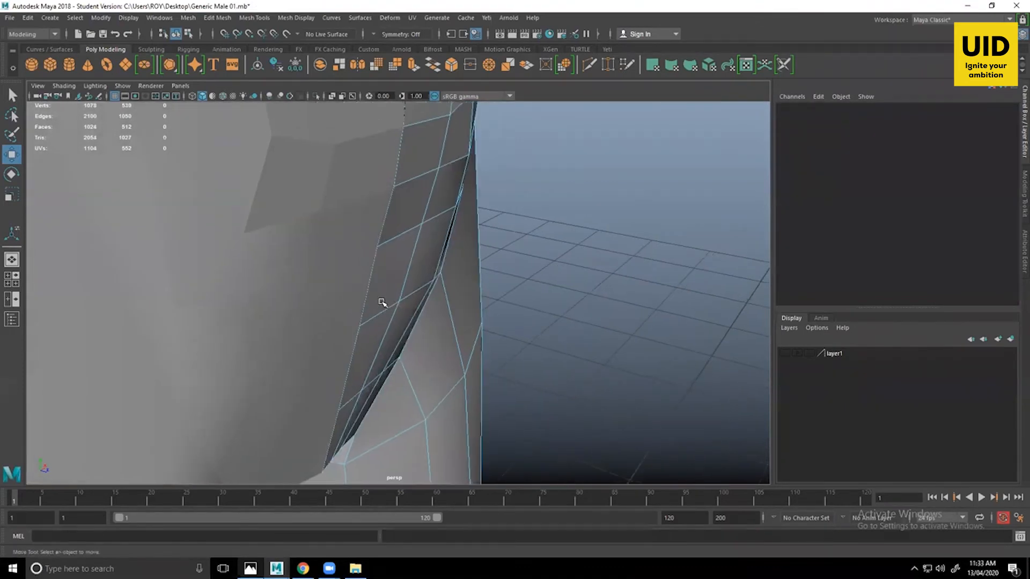
{"action": "middle_click_drag", "start_coordinate": [408, 266], "coordinate": [409, 454], "text": "alt"}
{"action": "left_click", "coordinate": [414, 211]}
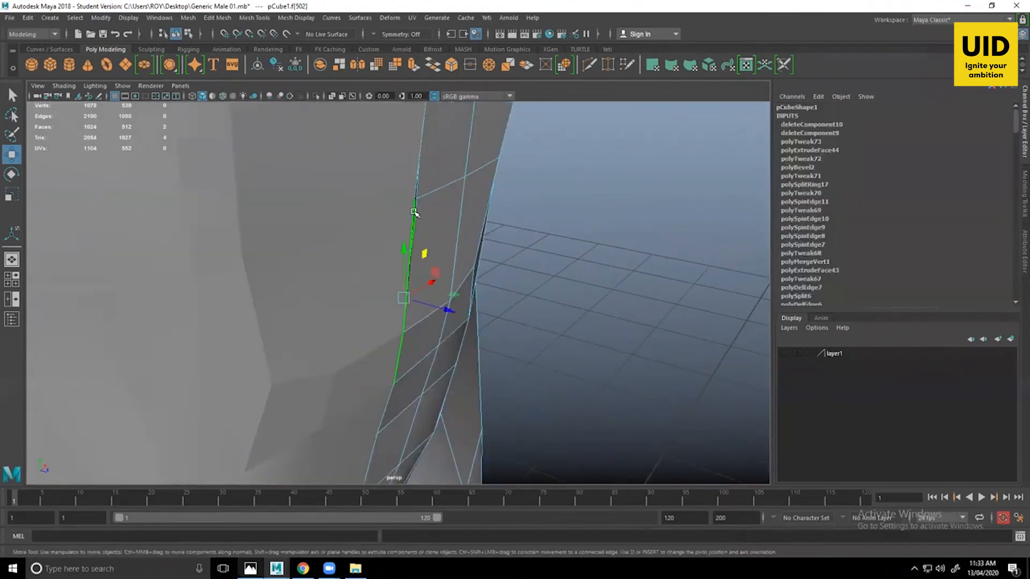
{"action": "key", "text": "Delete"}
Delete the remaining narrow inner face above it on the abdomen's centre seam.
{"action": "key", "text": "F11"}
{"action": "left_click", "coordinate": [418, 197]}
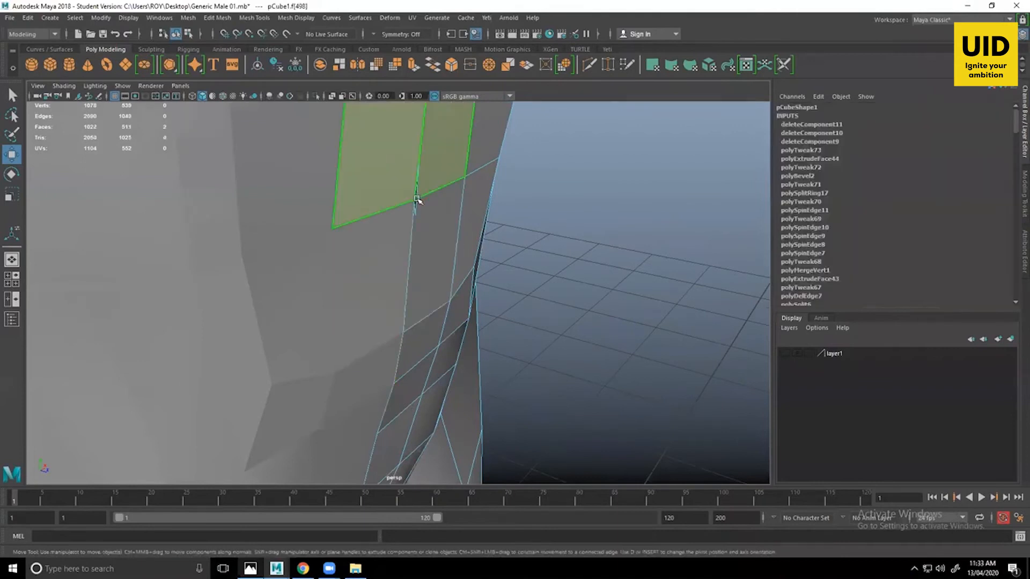
{"action": "left_click", "coordinate": [418, 206]}
{"action": "left_click", "coordinate": [418, 198]}
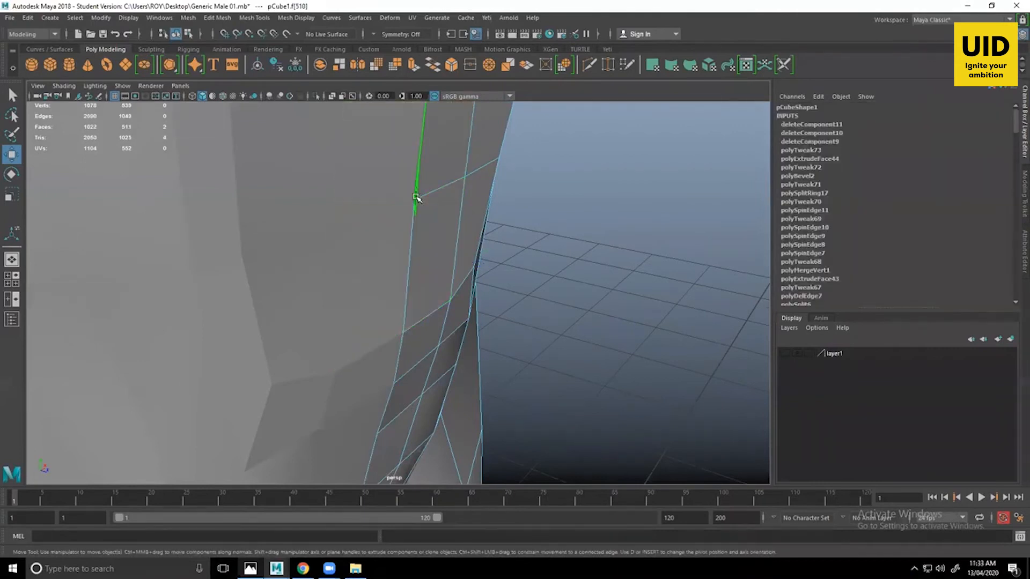
{"action": "key", "text": "Delete"}
Select the short edge beside the abdomen's upper outer corner and move it slightly outward.
{"action": "scroll", "coordinate": [424, 206], "scroll_direction": "down", "scroll_amount": 5}
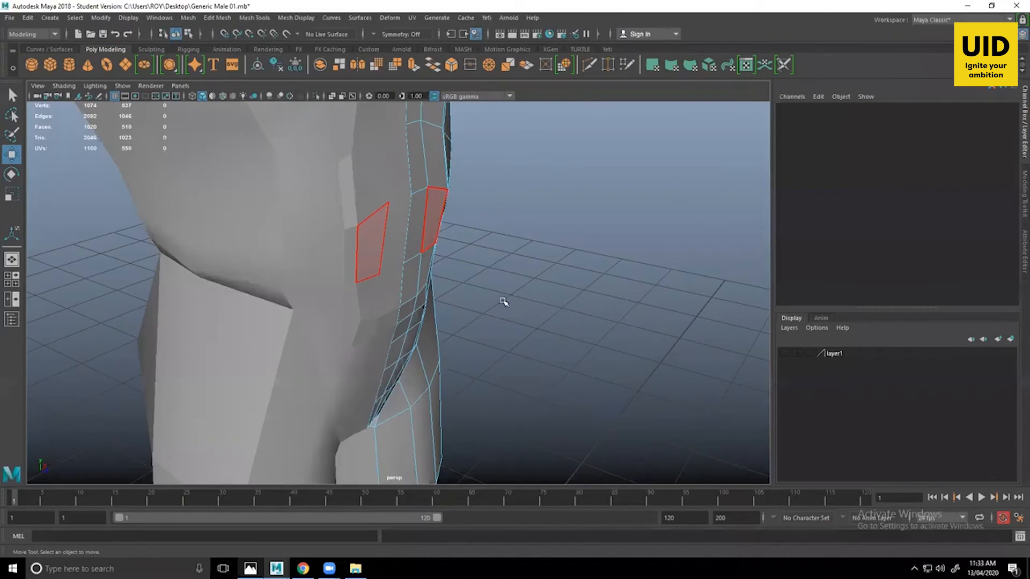
{"action": "left_click_drag", "start_coordinate": [503, 301], "coordinate": [702, 339], "text": "alt"}
{"action": "left_click_drag", "start_coordinate": [720, 301], "coordinate": [612, 297], "text": "alt"}
{"action": "middle_click_drag", "start_coordinate": [612, 297], "coordinate": [544, 422], "text": "alt"}
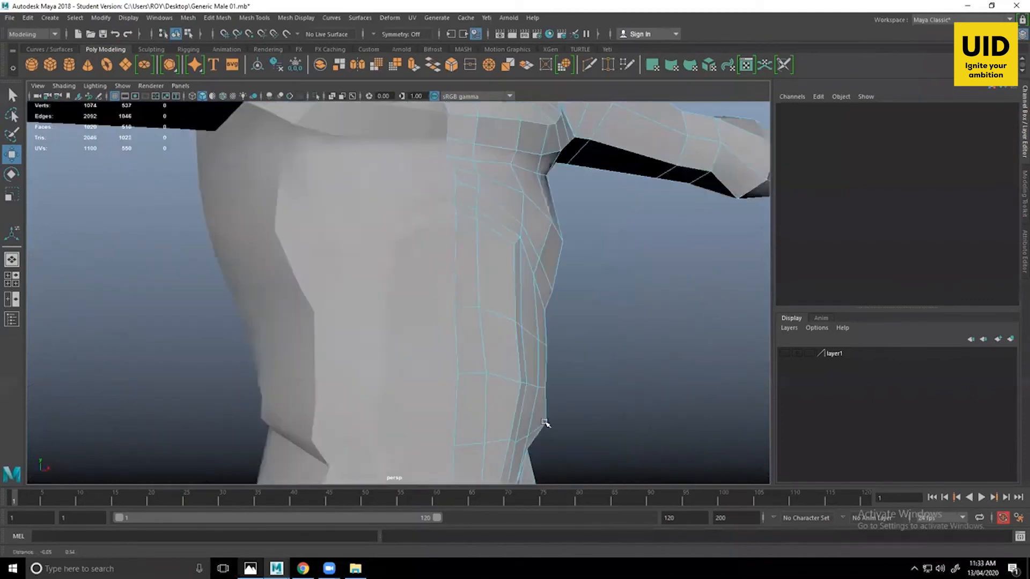
{"action": "mouse_move", "coordinate": [532, 382]}
{"action": "left_mouse_down", "text": "alt"}
{"action": "mouse_move", "coordinate": [490, 379]}
{"action": "mouse_move", "coordinate": [469, 409]}
{"action": "mouse_move", "coordinate": [517, 386]}
{"action": "left_mouse_up", "text": "alt"}
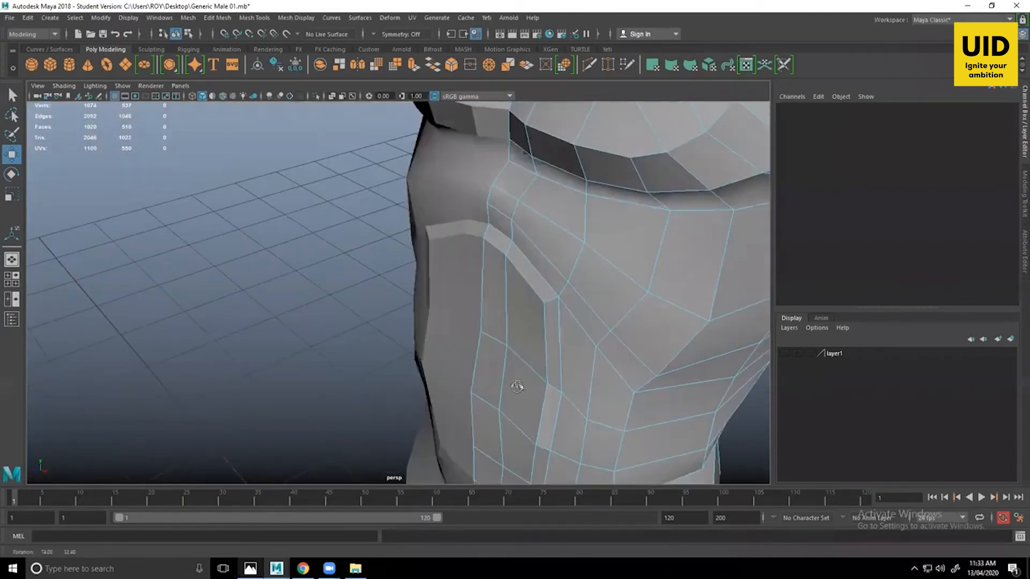
{"action": "left_click_drag", "start_coordinate": [568, 230], "coordinate": [570, 247], "text": "alt"}
{"action": "right_click_drag", "start_coordinate": [580, 207], "coordinate": [580, 180]}
{"action": "left_click", "coordinate": [572, 213]}
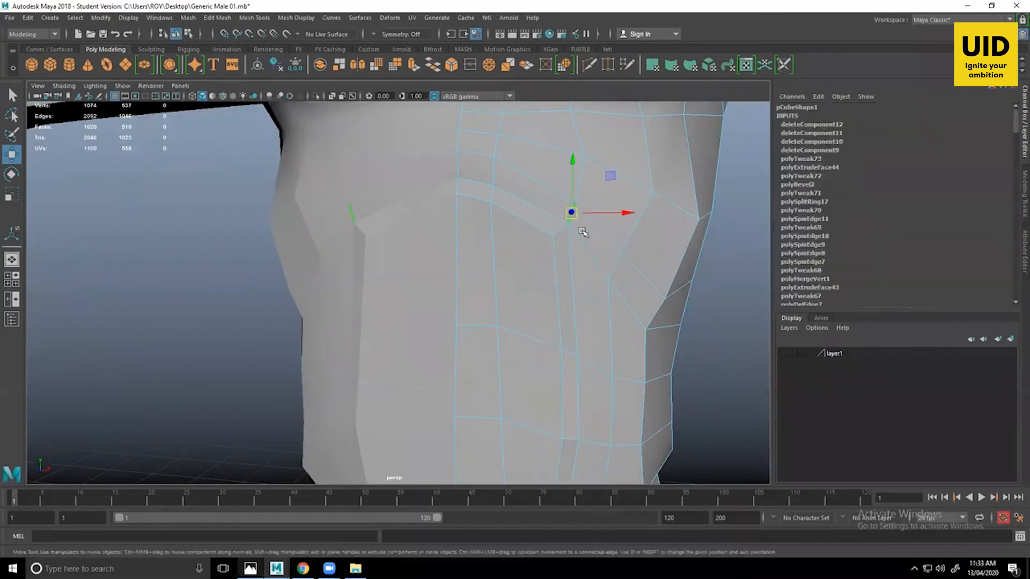
{"action": "left_click_drag", "start_coordinate": [582, 231], "coordinate": [619, 215], "text": "alt"}
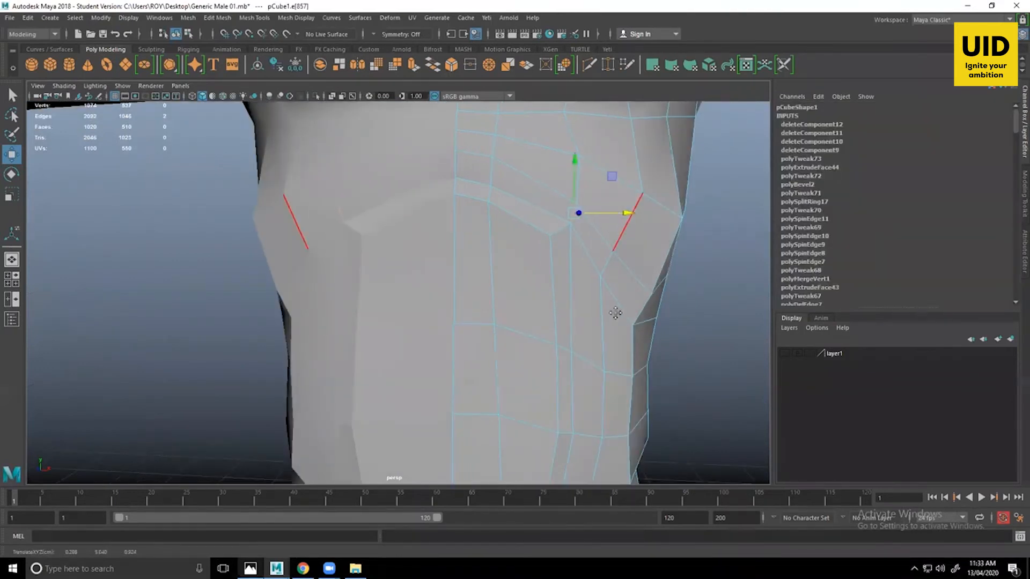
Select the horizontal edges between the abdomen's outer border and the side of the waist and nudge them outward.
{"action": "left_click", "coordinate": [590, 346]}
{"action": "left_click", "coordinate": [626, 360], "text": "shift"}
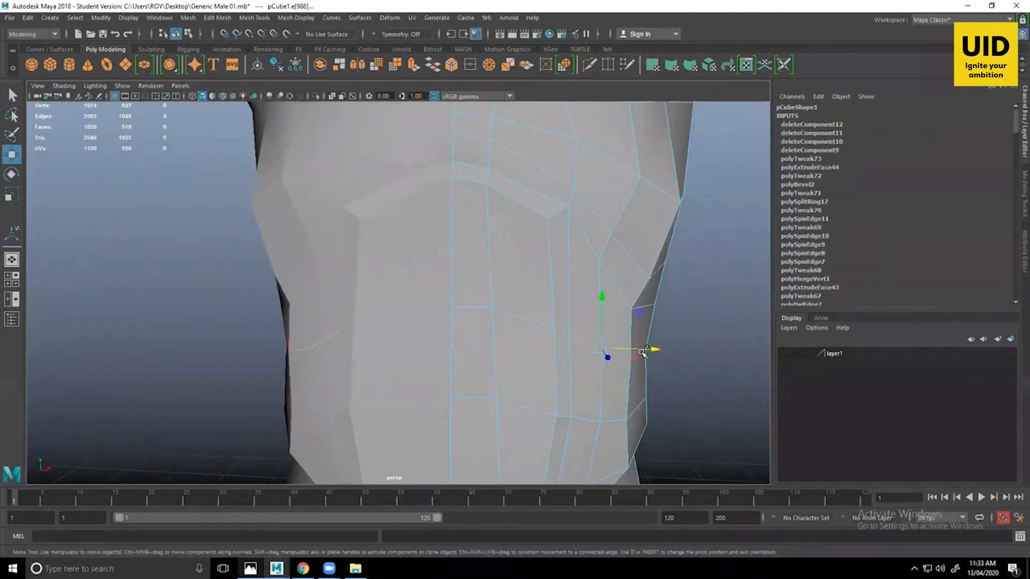
{"action": "left_click_drag", "start_coordinate": [643, 353], "coordinate": [645, 353]}
{"action": "left_click", "coordinate": [742, 374]}
Select the upper horizontal edge row across the front of the abdomen and raise it.
{"action": "left_click_drag", "start_coordinate": [622, 387], "coordinate": [642, 386], "text": "alt"}
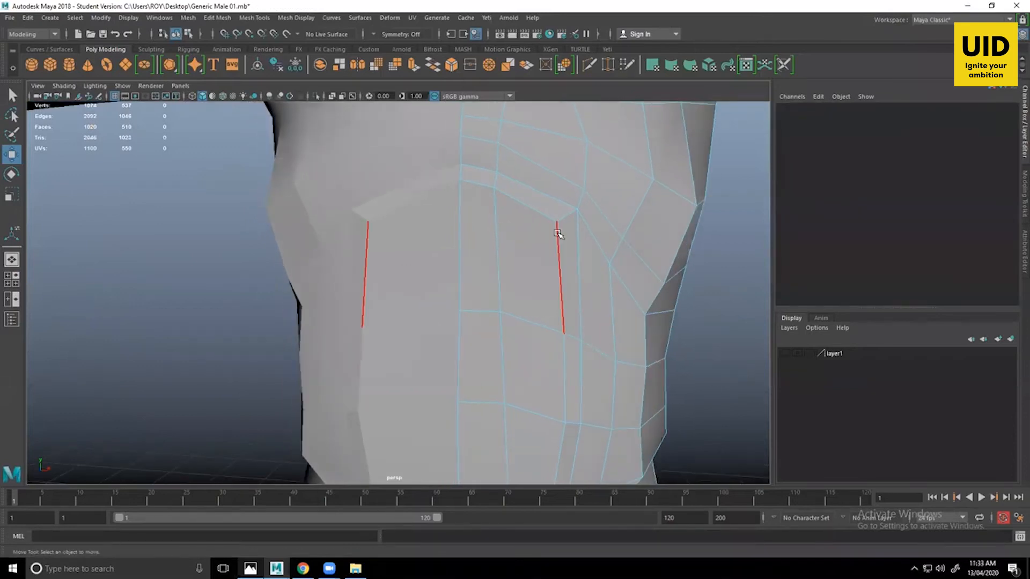
{"action": "right_click_drag", "start_coordinate": [557, 234], "coordinate": [559, 263]}
{"action": "left_click_drag", "start_coordinate": [560, 274], "coordinate": [490, 295], "text": "alt"}
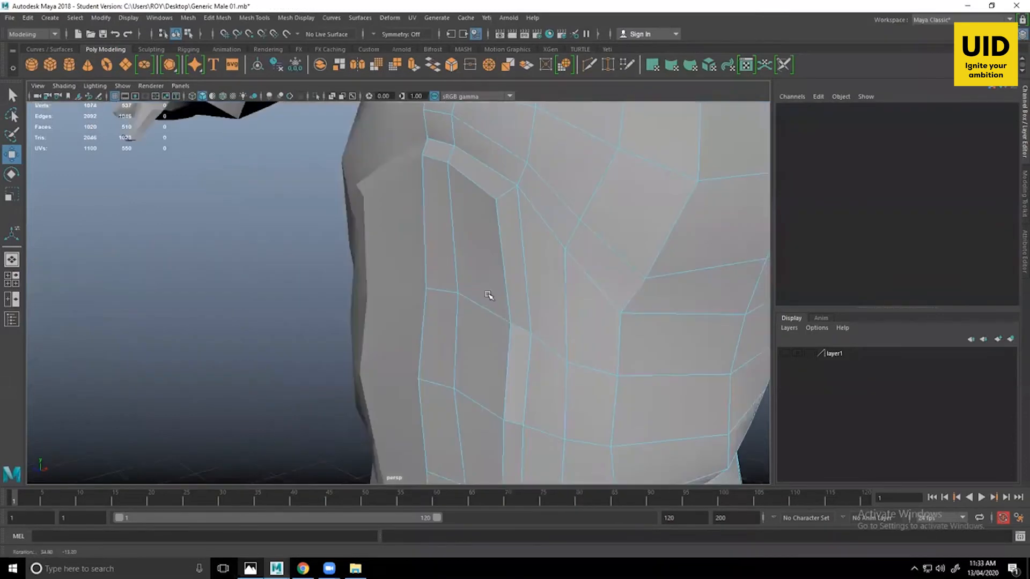
{"action": "right_click_drag", "start_coordinate": [488, 259], "coordinate": [488, 310]}
{"action": "left_click", "coordinate": [448, 293], "text": "shift"}
{"action": "left_click_drag", "start_coordinate": [491, 325], "coordinate": [463, 317], "text": "alt"}
{"action": "key", "text": "space"}
{"action": "key", "text": "space"}
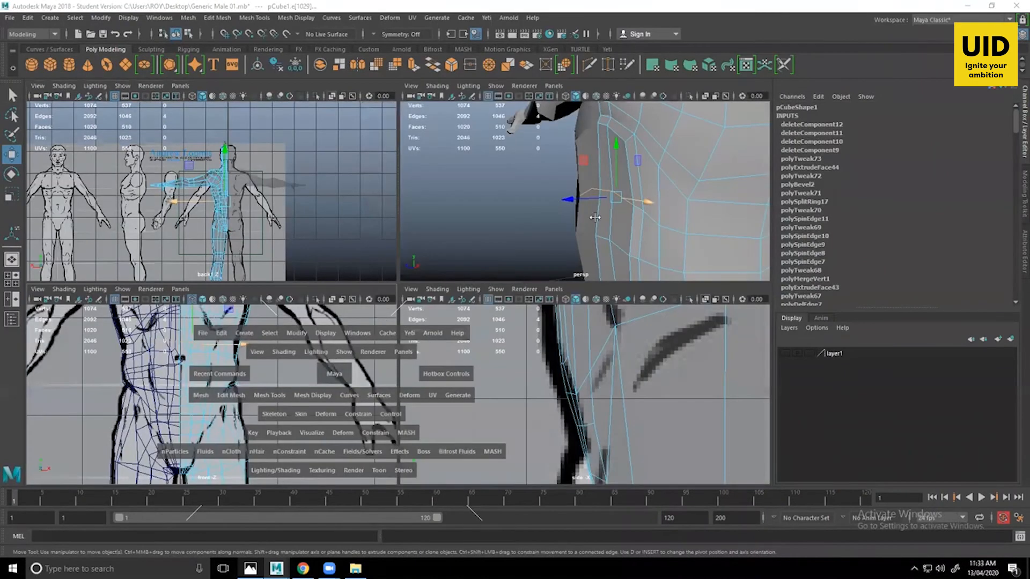
{"action": "key", "text": "space"}
{"action": "key", "text": "space"}
{"action": "left_click_drag", "start_coordinate": [499, 327], "coordinate": [464, 236], "text": "alt"}
{"action": "left_click_drag", "start_coordinate": [459, 180], "coordinate": [459, 163]}
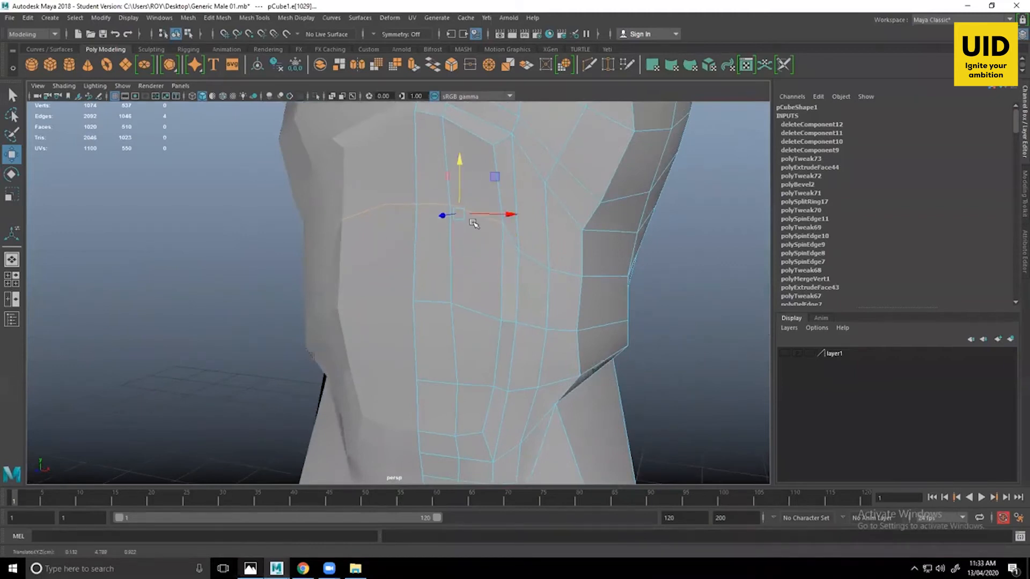
Raise the horizontal edge just outside the abdomen's border to follow the raised row.
{"action": "left_click_drag", "start_coordinate": [474, 224], "coordinate": [526, 257], "text": "alt"}
{"action": "left_click", "coordinate": [542, 254]}
{"action": "left_click_drag", "start_coordinate": [539, 220], "coordinate": [531, 204]}
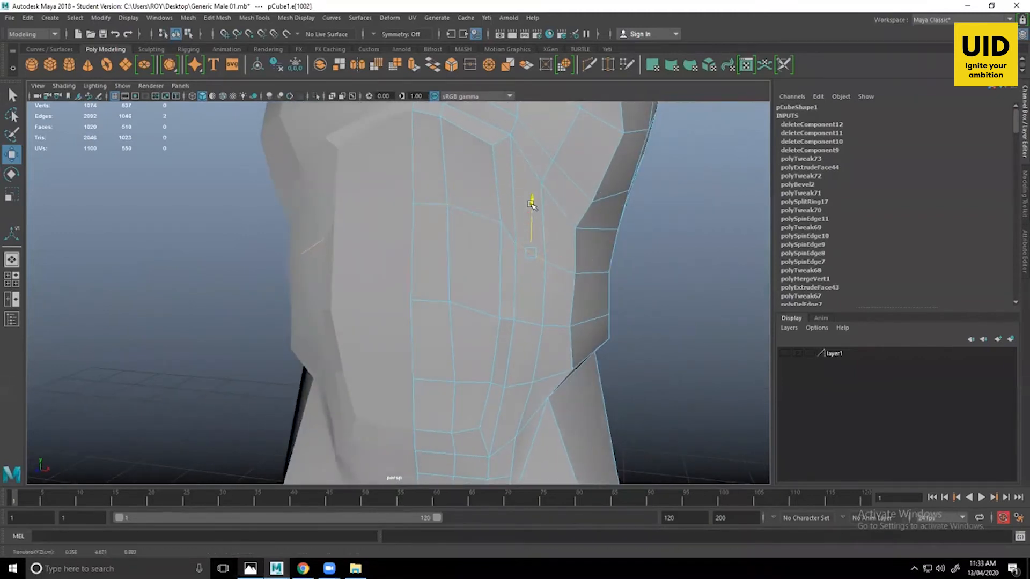
Select the vertex row across the lower abdomen and move it slightly forward to follow the side reference.
{"action": "left_click_drag", "start_coordinate": [527, 250], "coordinate": [360, 382], "text": "alt"}
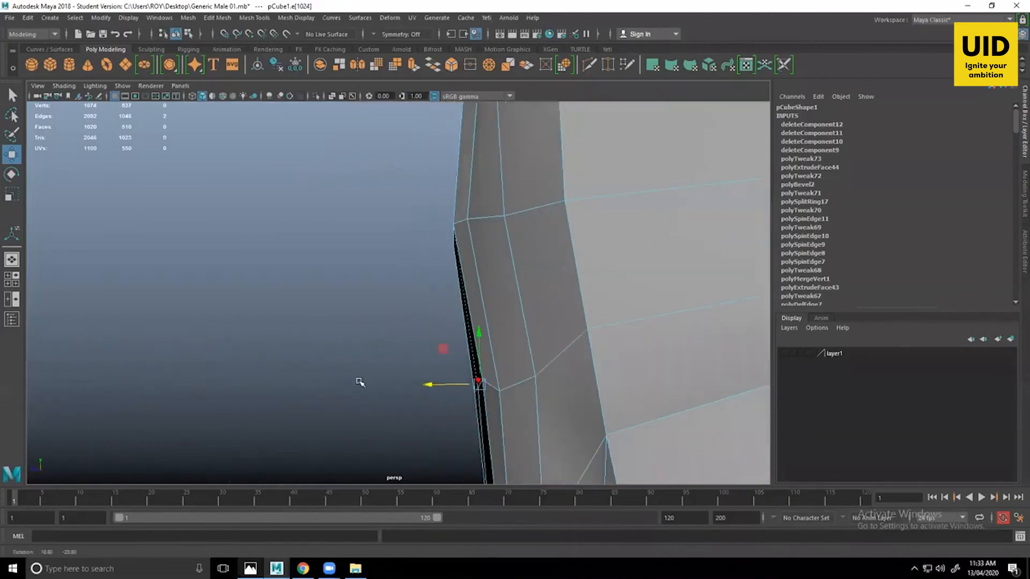
{"action": "key", "text": "space"}
{"action": "key", "text": "space"}
{"action": "middle_click_drag", "start_coordinate": [393, 124], "coordinate": [412, 333], "text": "alt"}
{"action": "right_click_drag", "start_coordinate": [404, 259], "coordinate": [349, 260]}
{"action": "left_click_drag", "start_coordinate": [443, 348], "coordinate": [443, 347]}
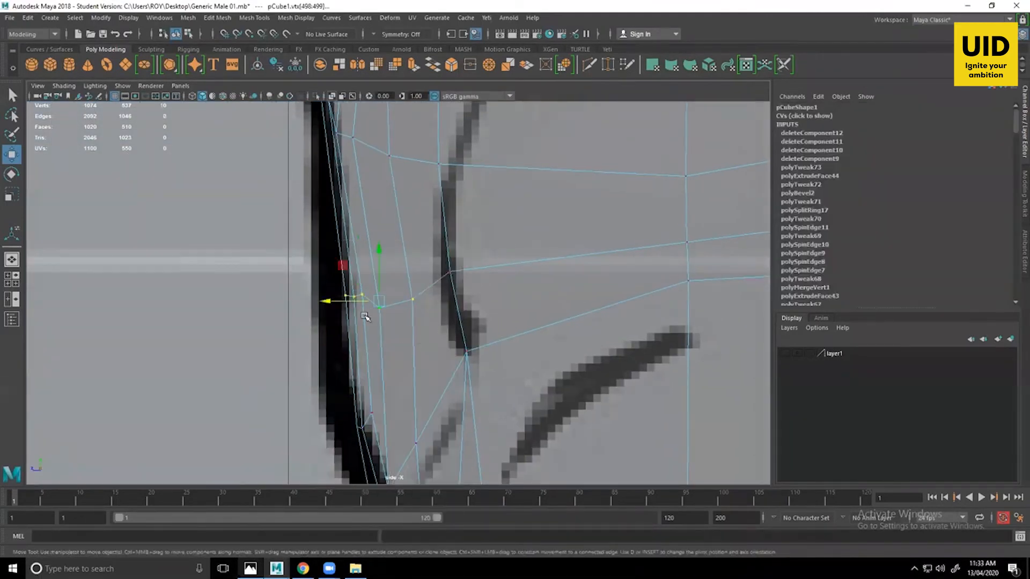
{"action": "left_click_drag", "start_coordinate": [339, 304], "coordinate": [332, 303]}
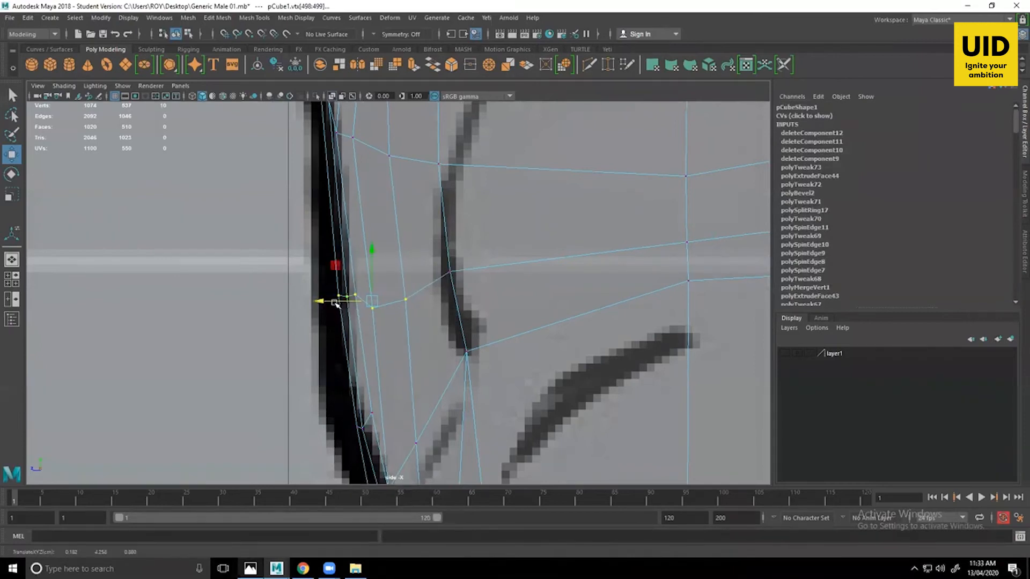
{"action": "key", "text": "space"}
{"action": "key", "text": "space"}
{"action": "left_click_drag", "start_coordinate": [525, 311], "coordinate": [437, 219], "text": "alt"}
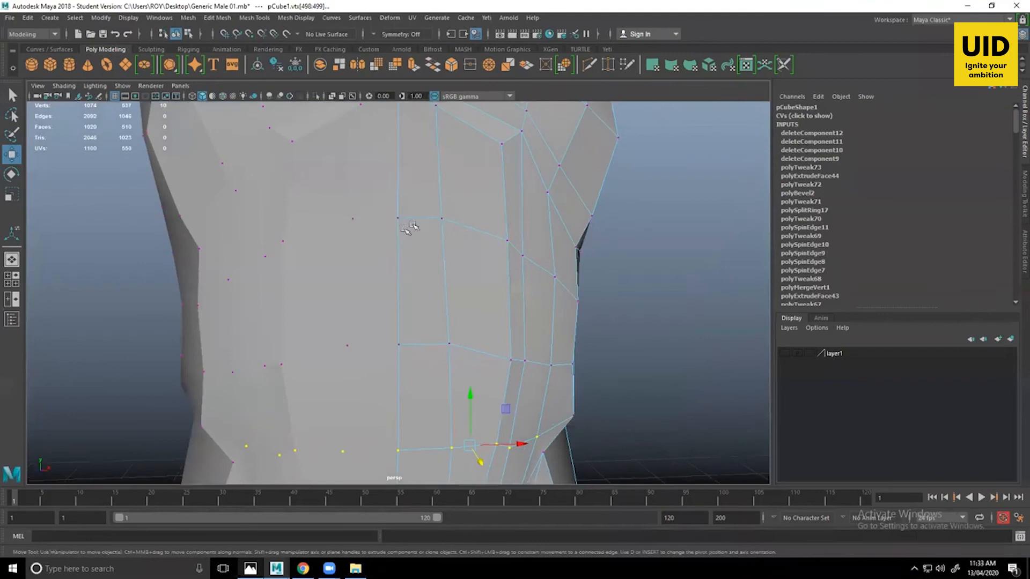
Shift the vertex beside the centre line on the row below the abdomen's top border slightly outward, then deselect it.
{"action": "left_click", "coordinate": [438, 218]}
{"action": "middle_click_drag", "start_coordinate": [446, 223], "coordinate": [414, 241], "text": "alt"}
{"action": "left_click_drag", "start_coordinate": [444, 238], "coordinate": [446, 239]}
{"action": "left_click_drag", "start_coordinate": [492, 264], "coordinate": [497, 324], "text": "alt"}
{"action": "left_click", "coordinate": [620, 329]}
{"action": "left_click_drag", "start_coordinate": [620, 329], "coordinate": [402, 281], "text": "alt"}
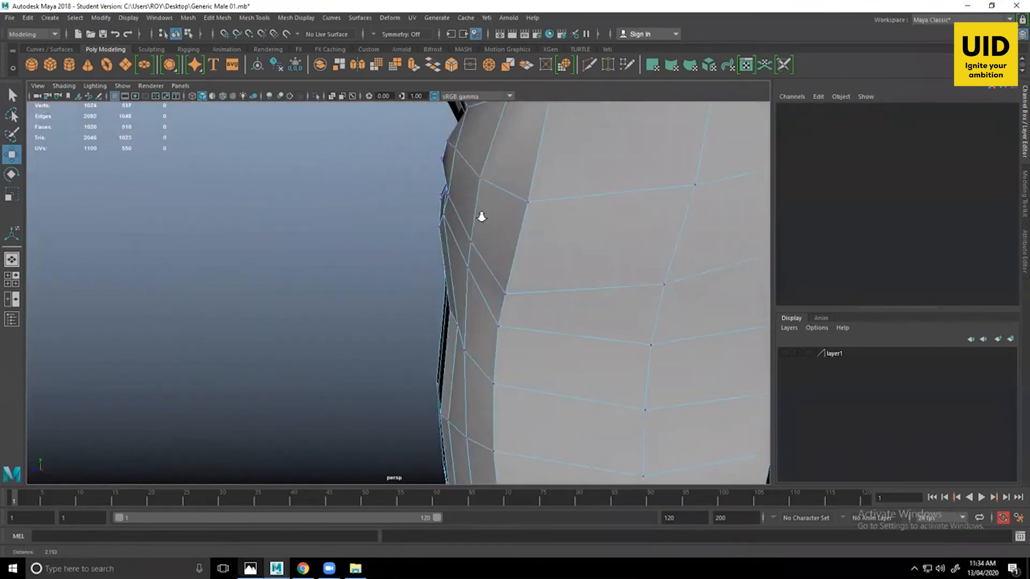
Select the abdomen's inner top edge beside the centre line and move it down and slightly back against the side reference.
{"action": "left_click_drag", "start_coordinate": [481, 215], "coordinate": [458, 243], "text": "alt"}
{"action": "right_click_drag", "start_coordinate": [456, 222], "coordinate": [456, 193]}
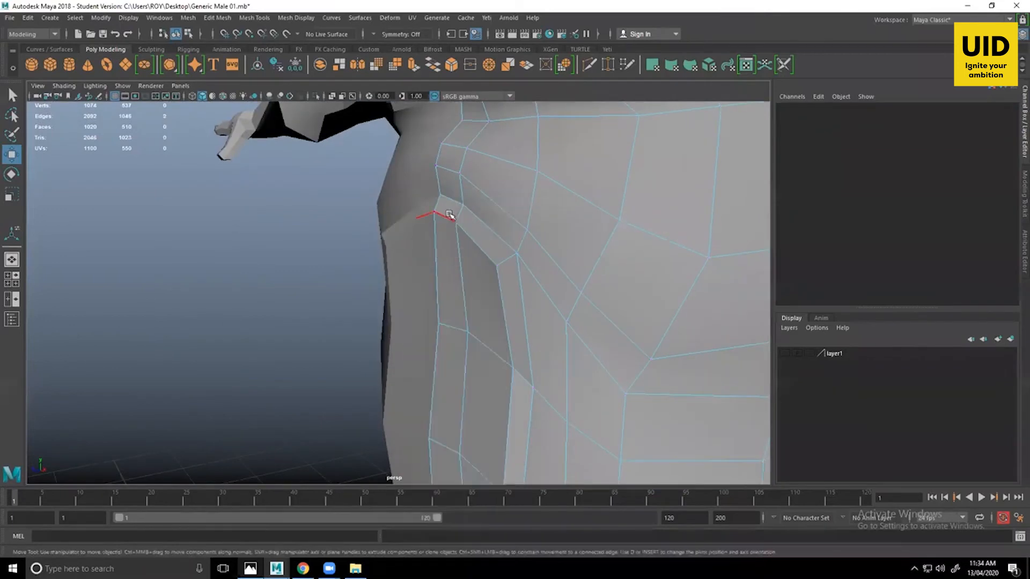
{"action": "left_click", "coordinate": [445, 213]}
{"action": "key", "text": "space"}
{"action": "key", "text": "space"}
{"action": "middle_click_drag", "start_coordinate": [344, 134], "coordinate": [361, 329], "text": "alt"}
{"action": "scroll", "coordinate": [361, 329], "scroll_direction": "up", "scroll_amount": 2}
{"action": "left_click_drag", "start_coordinate": [293, 248], "coordinate": [299, 265]}
{"action": "key", "text": "space"}
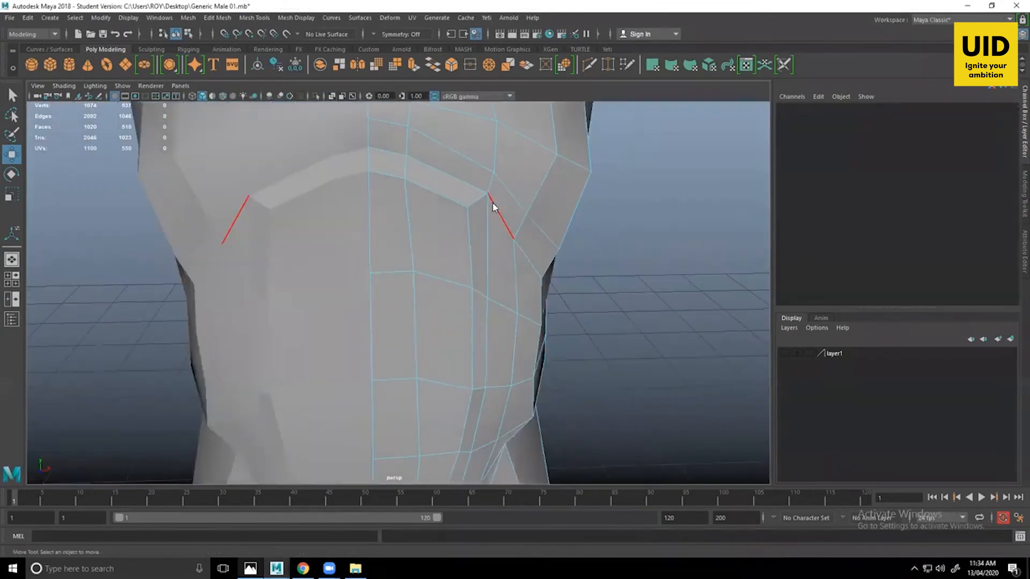
Lower the inner top edge of the abdomen in the front view and adjust the height of its centre-line vertex.
{"action": "right_click_drag", "start_coordinate": [492, 203], "coordinate": [443, 184]}
{"action": "left_click", "coordinate": [398, 177]}
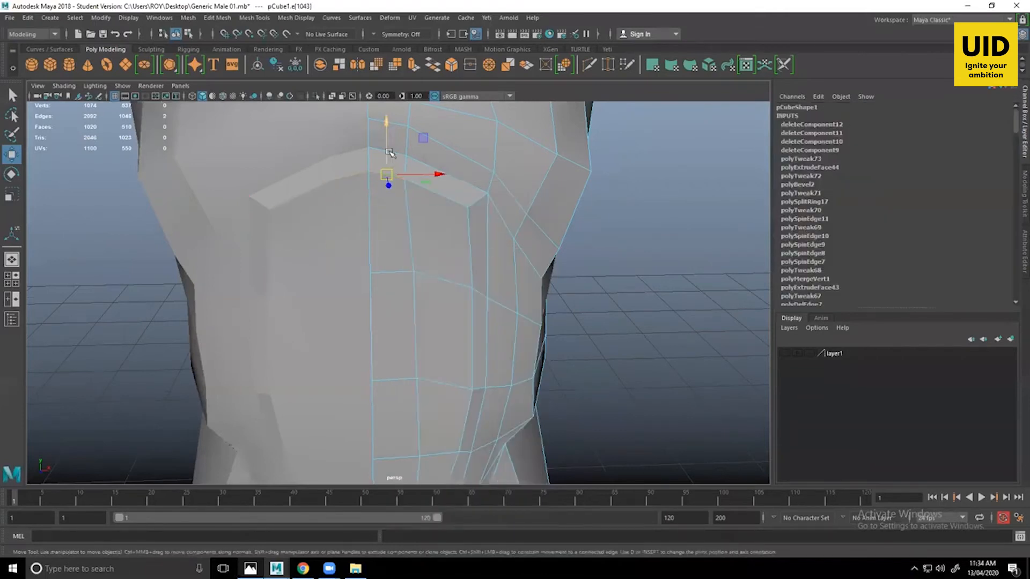
{"action": "left_click_drag", "start_coordinate": [387, 150], "coordinate": [389, 160]}
{"action": "right_click_drag", "start_coordinate": [382, 172], "coordinate": [365, 171]}
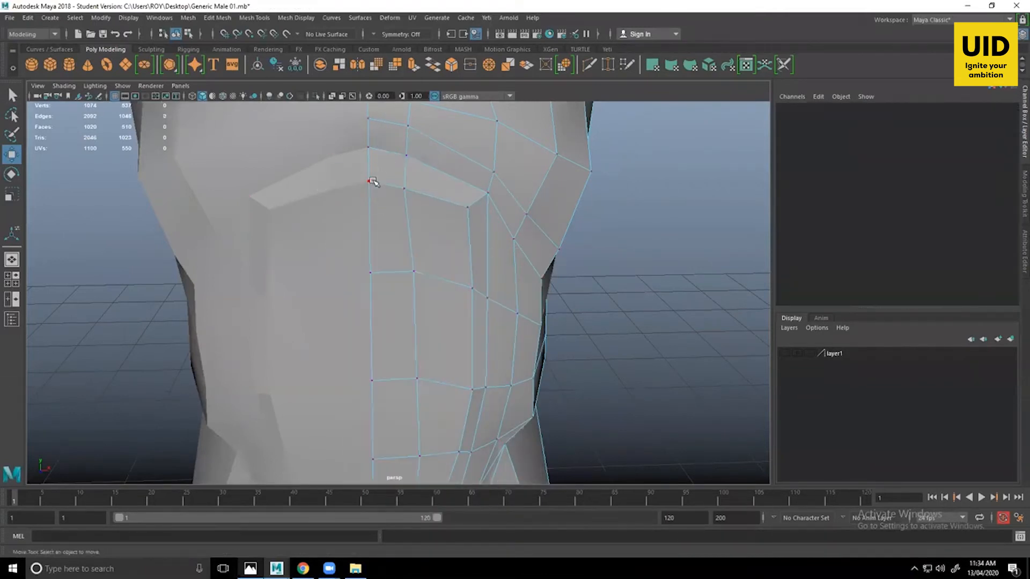
{"action": "left_click", "coordinate": [368, 188]}
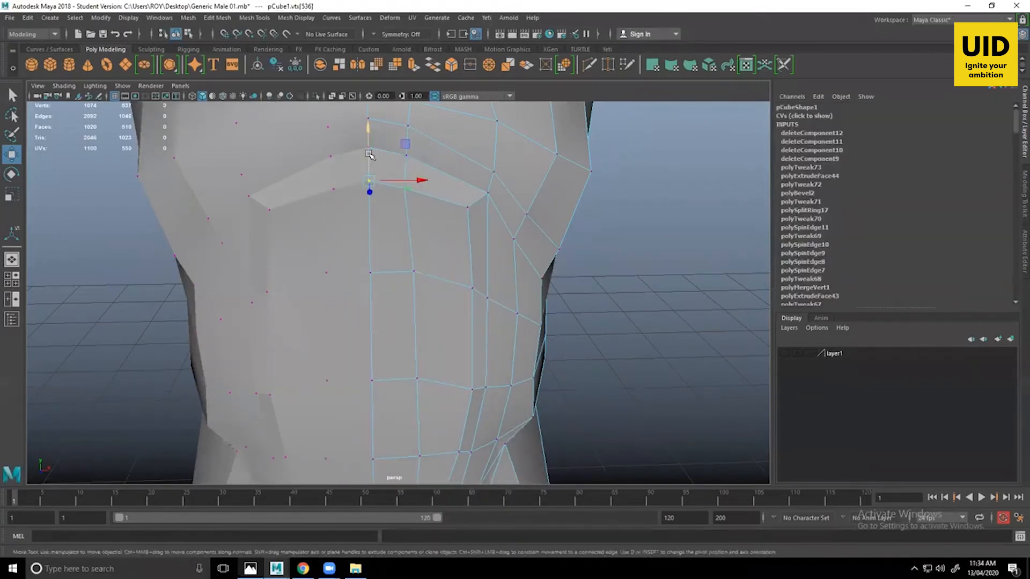
Move the abdomen's inner upper corner vertex and the vertex directly below it slightly towards the centre.
{"action": "left_click", "coordinate": [465, 206]}
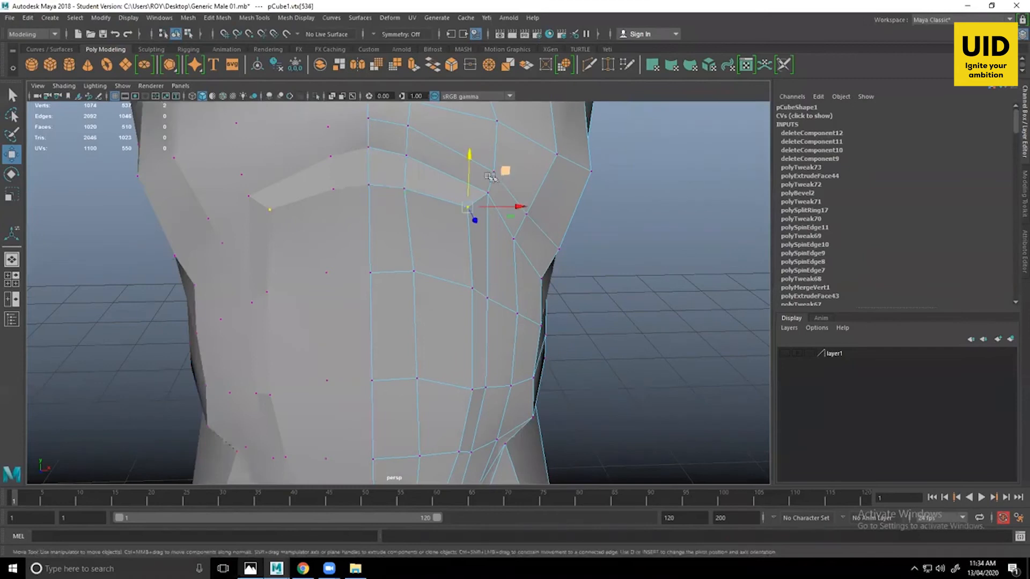
{"action": "left_click", "coordinate": [473, 288]}
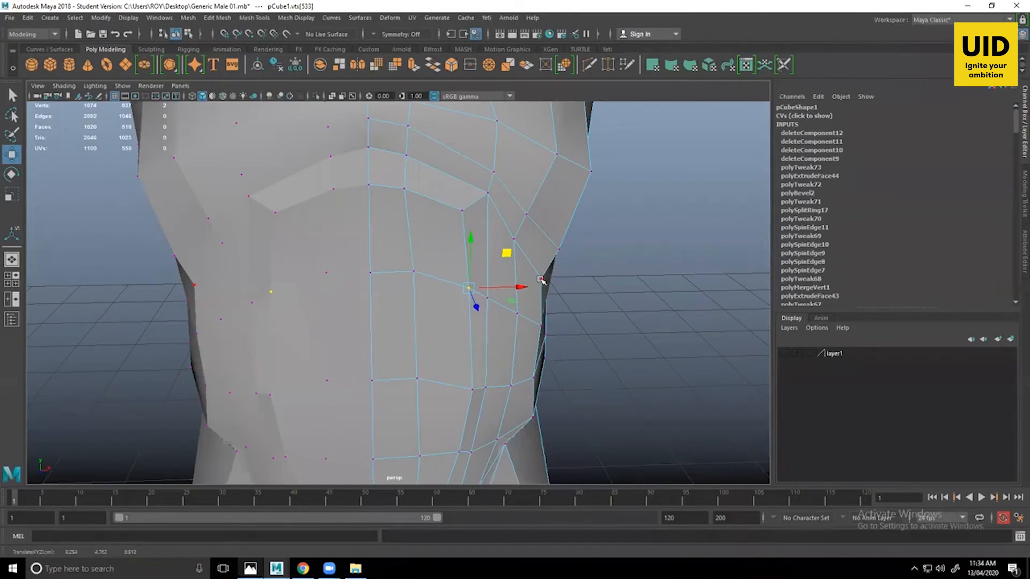
{"action": "left_click_drag", "start_coordinate": [561, 269], "coordinate": [514, 387], "text": "alt"}
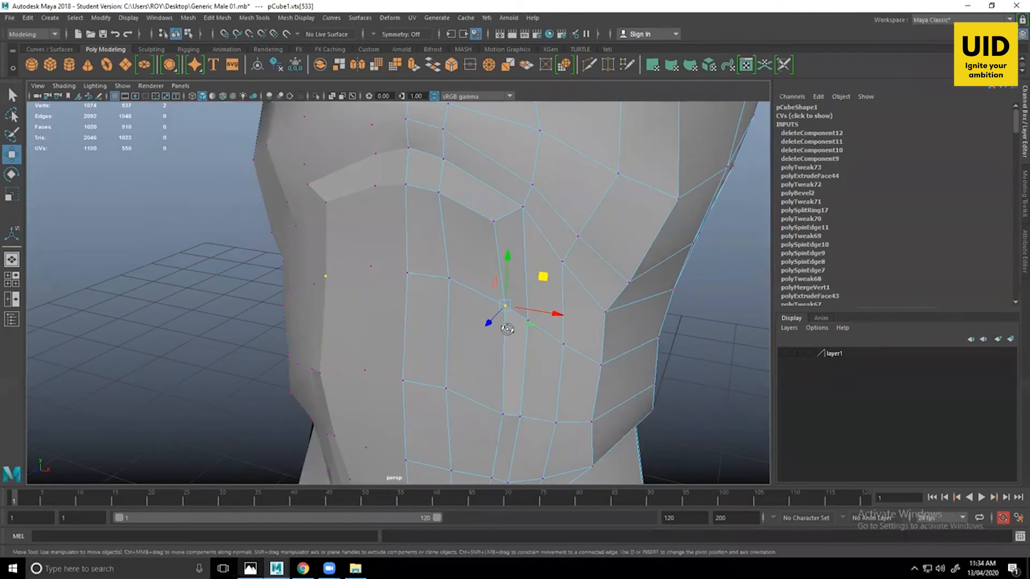
Extrude the faces of the uppermost abdominal block, including its top and side borders, and scale them slightly inward.
{"action": "left_click_drag", "start_coordinate": [507, 329], "coordinate": [476, 237], "text": "alt"}
{"action": "right_click_drag", "start_coordinate": [476, 236], "coordinate": [478, 273]}
{"action": "left_click_drag", "start_coordinate": [437, 256], "coordinate": [456, 244], "text": "alt"}
{"action": "left_click_drag", "start_coordinate": [421, 284], "coordinate": [412, 159], "text": "alt"}
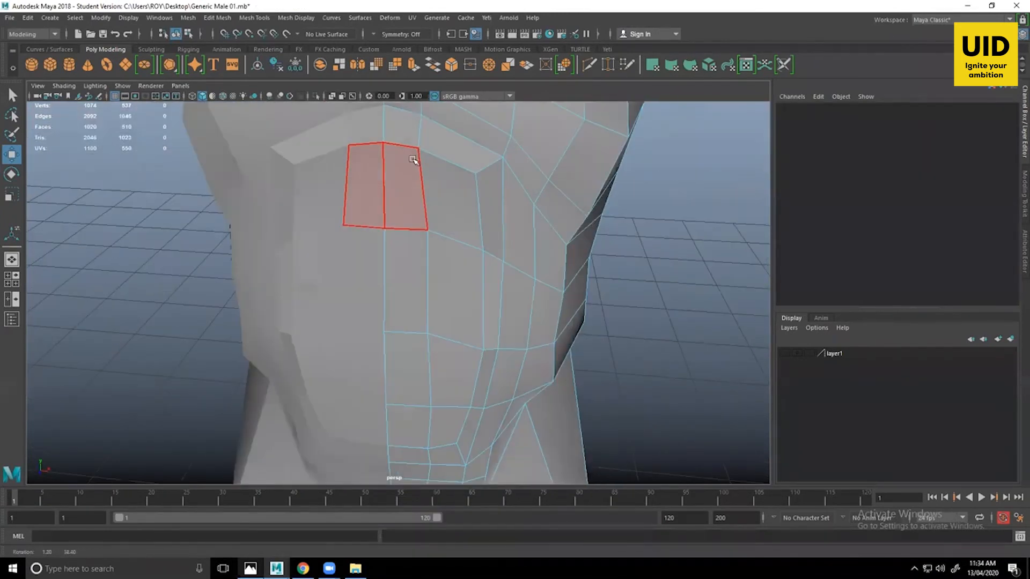
{"action": "left_click", "coordinate": [410, 140]}
{"action": "left_click", "coordinate": [445, 146], "text": "shift"}
{"action": "left_click", "coordinate": [419, 172], "text": "shift"}
{"action": "left_click", "coordinate": [473, 235], "text": "shift"}
{"action": "left_click_drag", "start_coordinate": [472, 235], "coordinate": [529, 380], "text": "alt"}
{"action": "left_click", "coordinate": [499, 338], "text": "shift"}
{"action": "middle_click_drag", "start_coordinate": [530, 381], "coordinate": [517, 338], "text": "alt"}
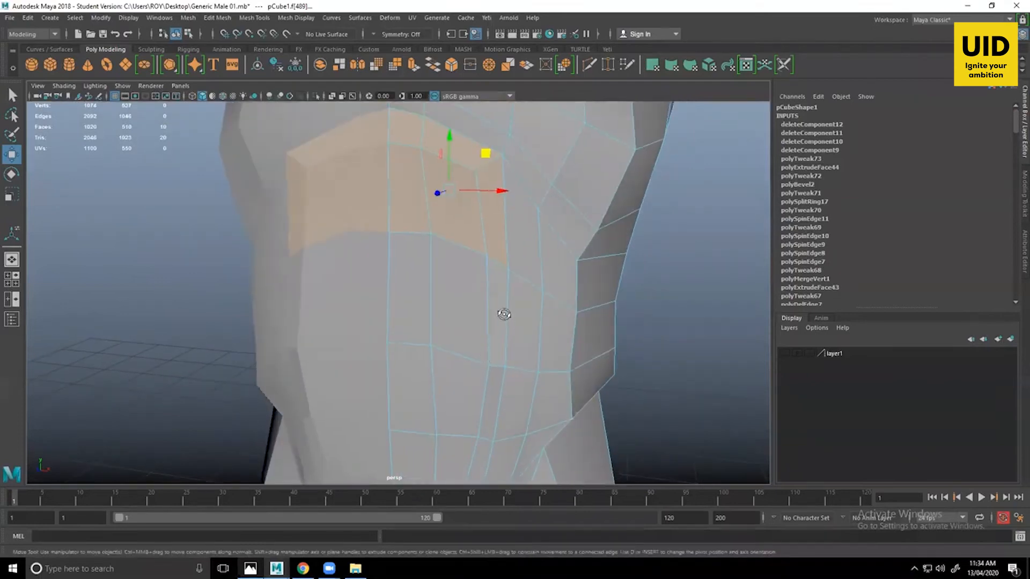
{"action": "left_click_drag", "start_coordinate": [504, 313], "coordinate": [494, 383], "text": "alt"}
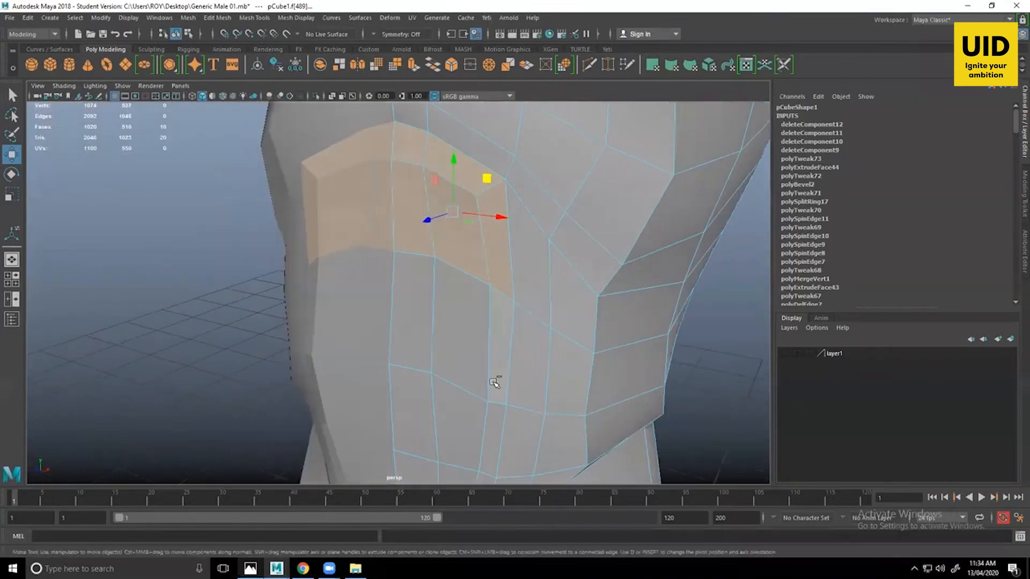
{"action": "key", "text": "ctrl+e"}
{"action": "left_click_drag", "start_coordinate": [547, 349], "coordinate": [408, 299], "text": "alt"}
{"action": "key", "text": "r"}
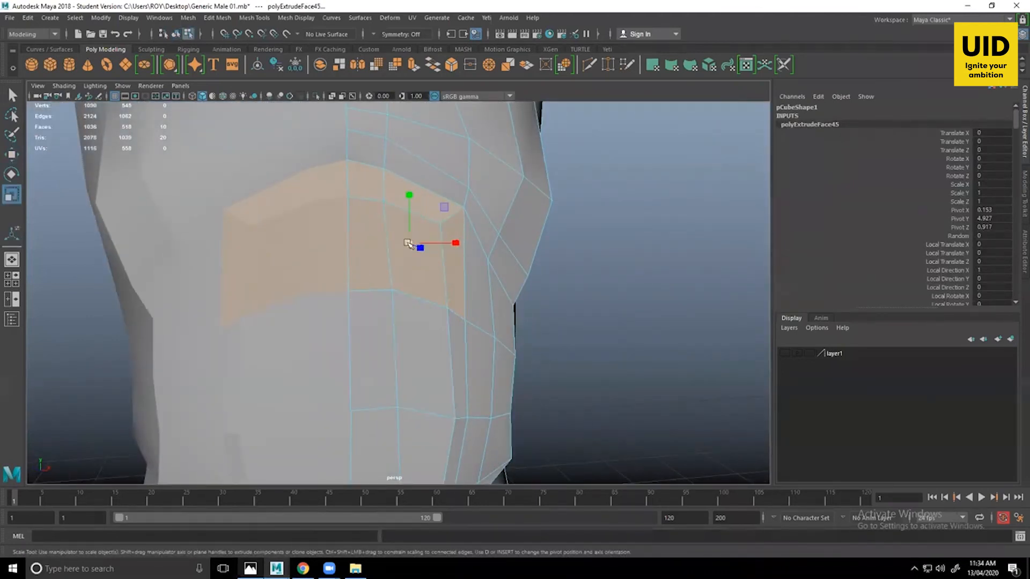
{"action": "mouse_move", "coordinate": [408, 244]}
{"action": "left_mouse_down"}
{"action": "mouse_move", "coordinate": [399, 241]}
{"action": "mouse_move", "coordinate": [425, 317]}
{"action": "mouse_move", "coordinate": [416, 243]}
{"action": "left_mouse_up"}
{"action": "key", "text": "w"}
Reshape the upper block's lower border by raising its two outer inset vertices and lowering the middle one.
{"action": "left_click_drag", "start_coordinate": [485, 294], "coordinate": [538, 306], "text": "alt"}
{"action": "right_click_drag", "start_coordinate": [507, 260], "coordinate": [459, 260]}
{"action": "left_click_drag", "start_coordinate": [463, 271], "coordinate": [533, 325], "text": "alt"}
{"action": "left_click", "coordinate": [496, 318]}
{"action": "left_click_drag", "start_coordinate": [520, 286], "coordinate": [520, 289]}
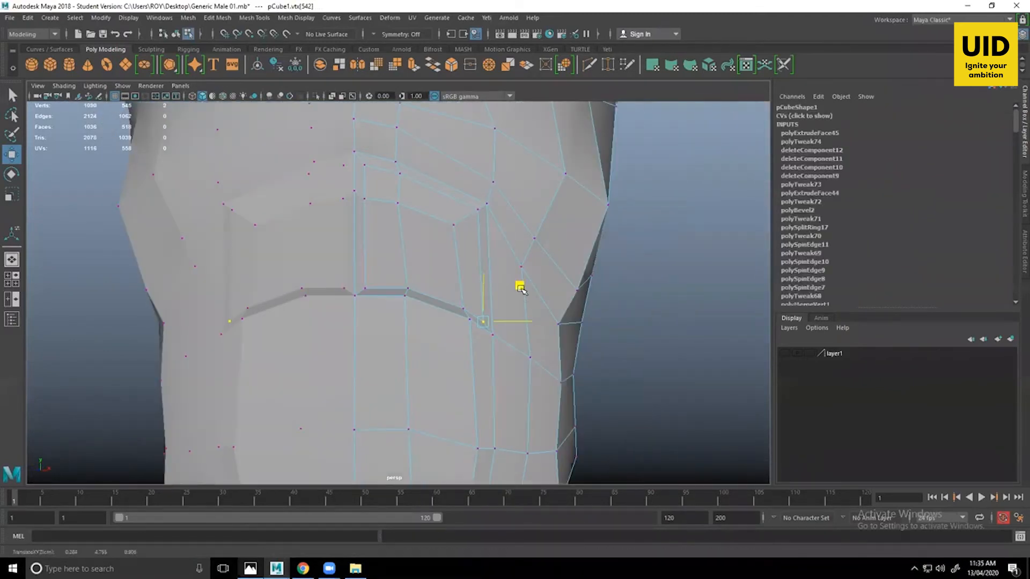
{"action": "left_click", "coordinate": [466, 306]}
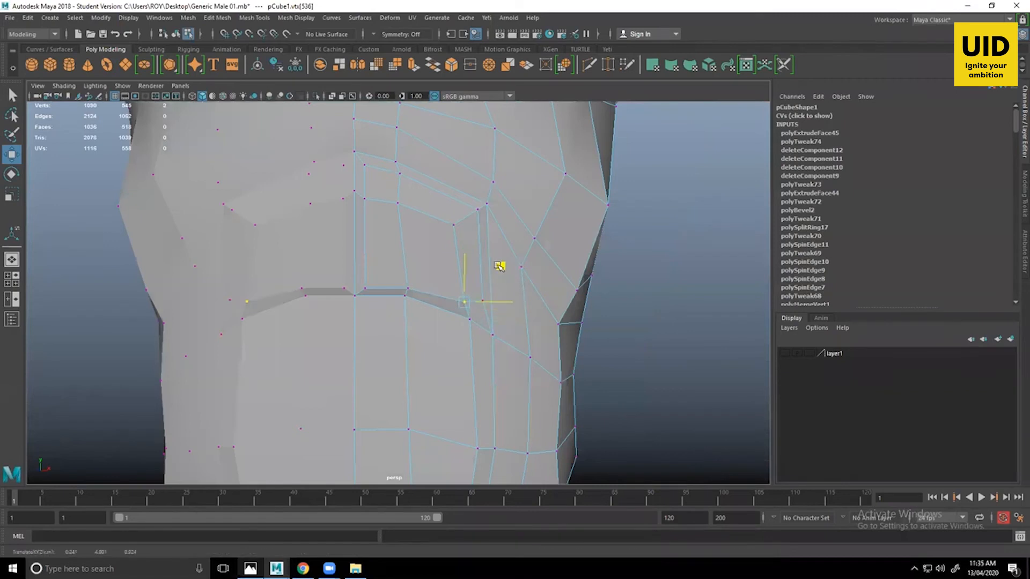
{"action": "left_click", "coordinate": [408, 288]}
Adjust the upper block's inset vertices along its top border, at the centre line and at the outer corner.
{"action": "left_click", "coordinate": [400, 177]}
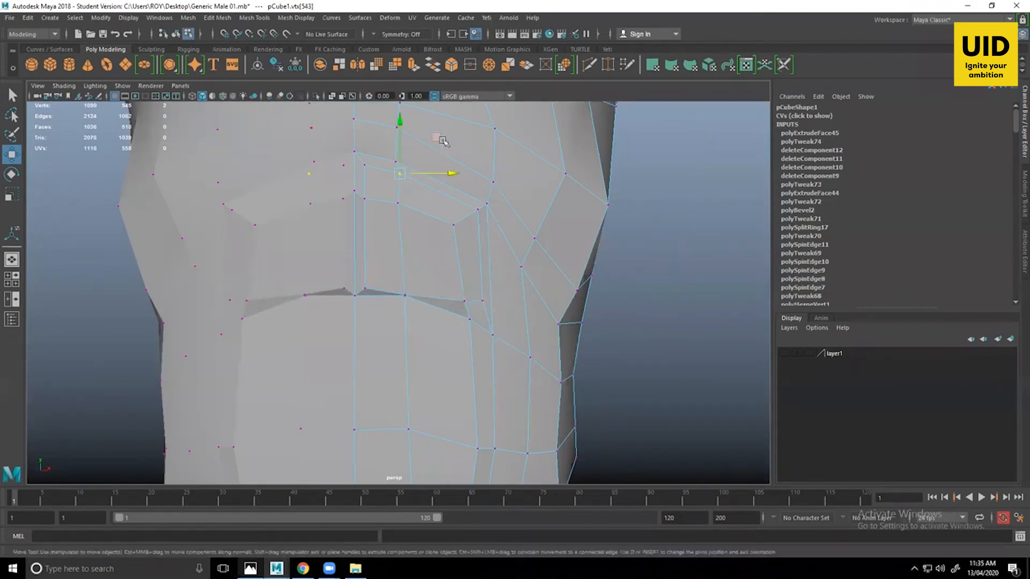
{"action": "left_click", "coordinate": [364, 199]}
{"action": "left_click", "coordinate": [368, 168]}
{"action": "left_click", "coordinate": [475, 212]}
Raise the upper block's lower inner inset vertex and refine the middle and outer vertices along its lower border.
{"action": "left_click", "coordinate": [366, 288]}
{"action": "left_click_drag", "start_coordinate": [401, 249], "coordinate": [406, 273]}
{"action": "left_click", "coordinate": [405, 296]}
{"action": "left_click", "coordinate": [478, 297]}
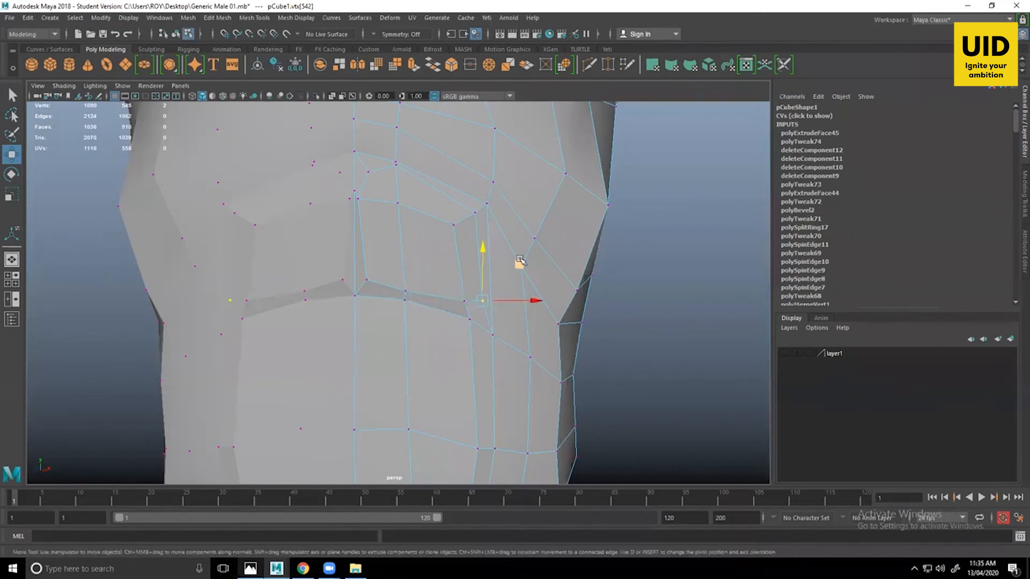
{"action": "left_click_drag", "start_coordinate": [513, 263], "coordinate": [515, 260]}
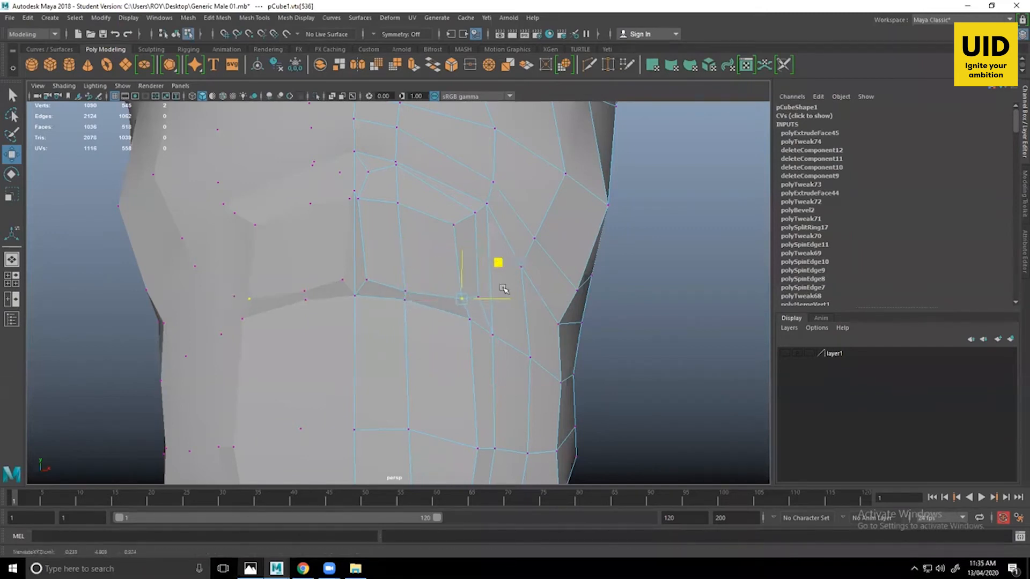
{"action": "left_click", "coordinate": [492, 335]}
Lower the middle vertex on the upper block's front face and adjust its depth.
{"action": "left_click_drag", "start_coordinate": [528, 301], "coordinate": [457, 243], "text": "alt"}
{"action": "left_click", "coordinate": [416, 258]}
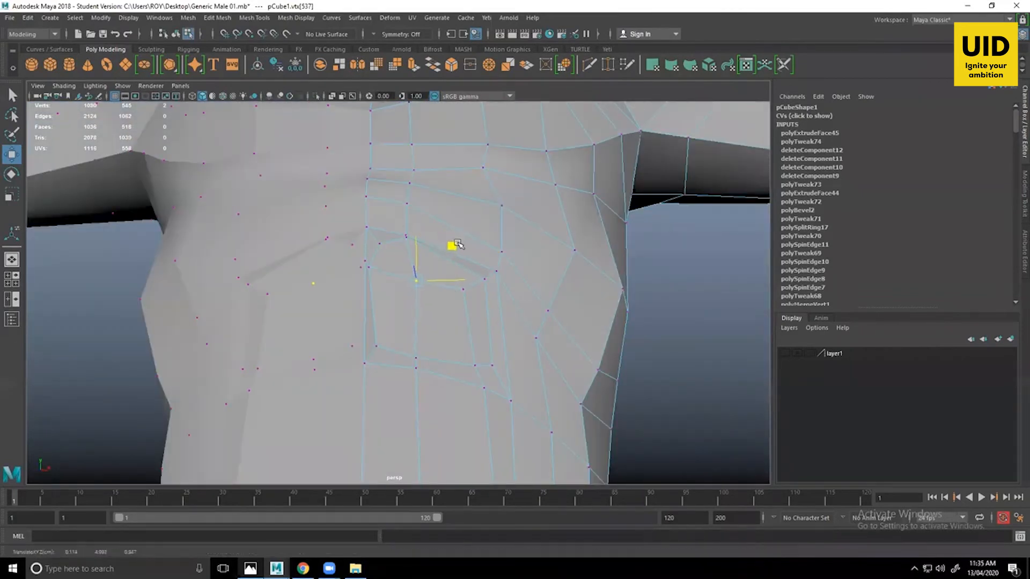
{"action": "left_click_drag", "start_coordinate": [446, 303], "coordinate": [435, 236], "text": "alt"}
{"action": "left_click_drag", "start_coordinate": [409, 276], "coordinate": [415, 290]}
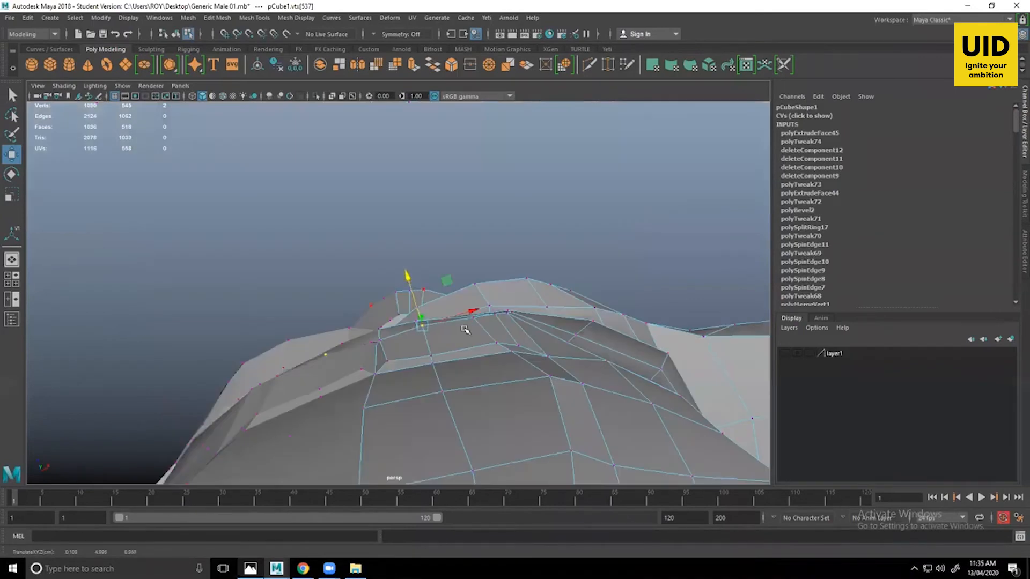
Reposition the upper outer corner vertex on the upper block's front face and check it from the side.
{"action": "left_click_drag", "start_coordinate": [465, 331], "coordinate": [542, 263], "text": "alt"}
{"action": "left_click", "coordinate": [449, 273]}
{"action": "left_click_drag", "start_coordinate": [475, 240], "coordinate": [474, 248]}
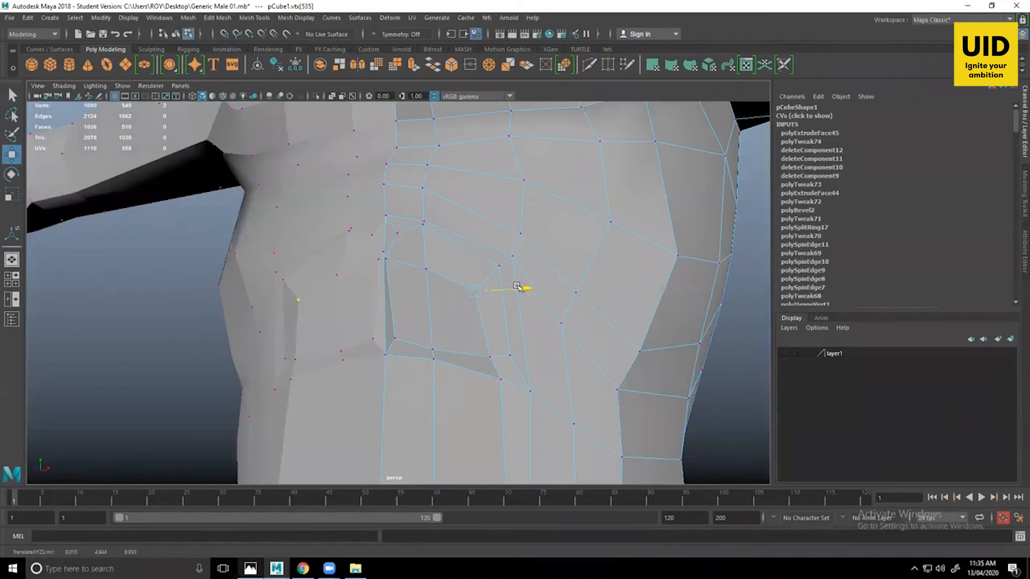
{"action": "left_click_drag", "start_coordinate": [516, 318], "coordinate": [392, 323], "text": "alt"}
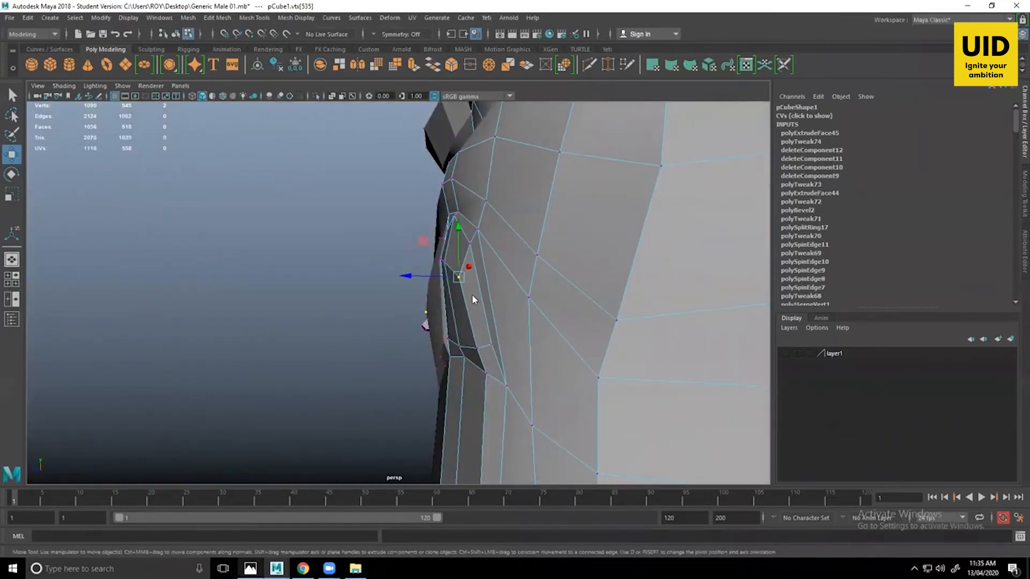
{"action": "left_click_drag", "start_coordinate": [471, 294], "coordinate": [519, 406], "text": "alt"}
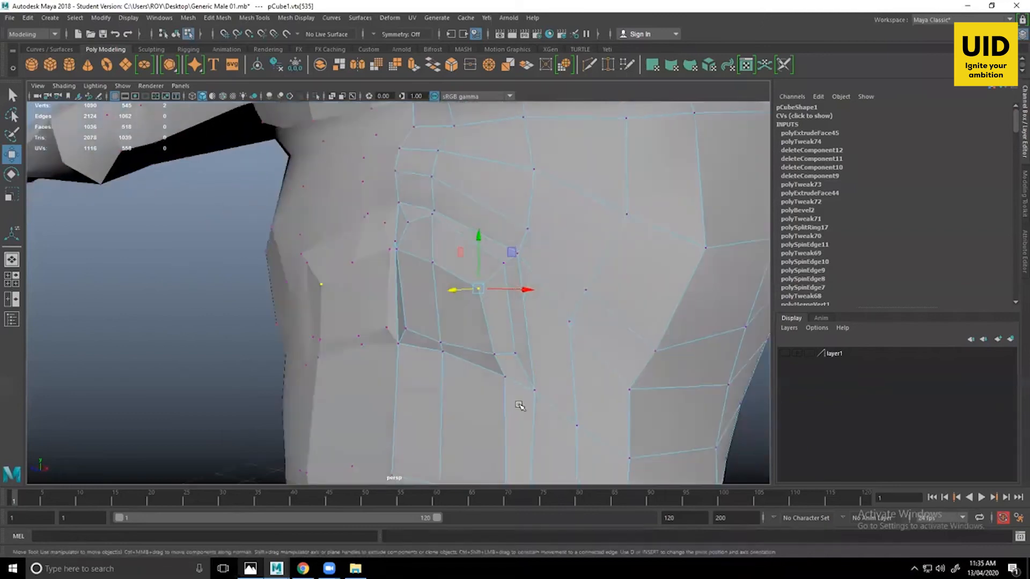
Extrude the row of faces forming the second abdominal block and scale the extrusion inward.
{"action": "middle_click_drag", "start_coordinate": [519, 406], "coordinate": [526, 301], "text": "alt"}
{"action": "right_click_drag", "start_coordinate": [489, 260], "coordinate": [497, 290]}
{"action": "left_click", "coordinate": [414, 325]}
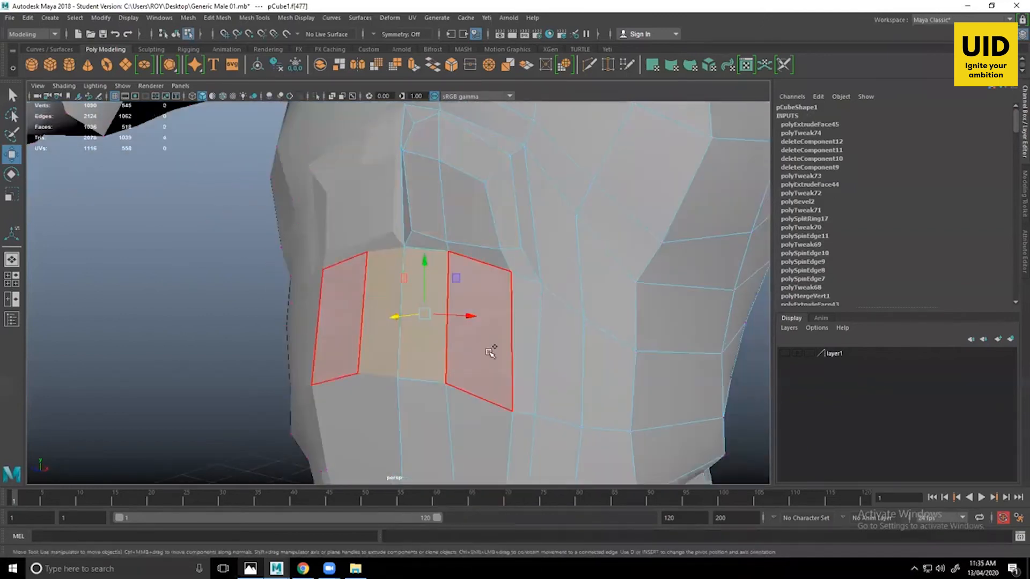
{"action": "left_click", "coordinate": [489, 352], "text": "shift"}
{"action": "left_click", "coordinate": [524, 370], "text": "shift"}
{"action": "left_click_drag", "start_coordinate": [527, 381], "coordinate": [567, 425], "text": "alt"}
{"action": "middle_click_drag", "start_coordinate": [568, 425], "coordinate": [593, 359], "text": "alt"}
{"action": "right_click_drag", "start_coordinate": [593, 359], "coordinate": [512, 349], "text": "alt"}
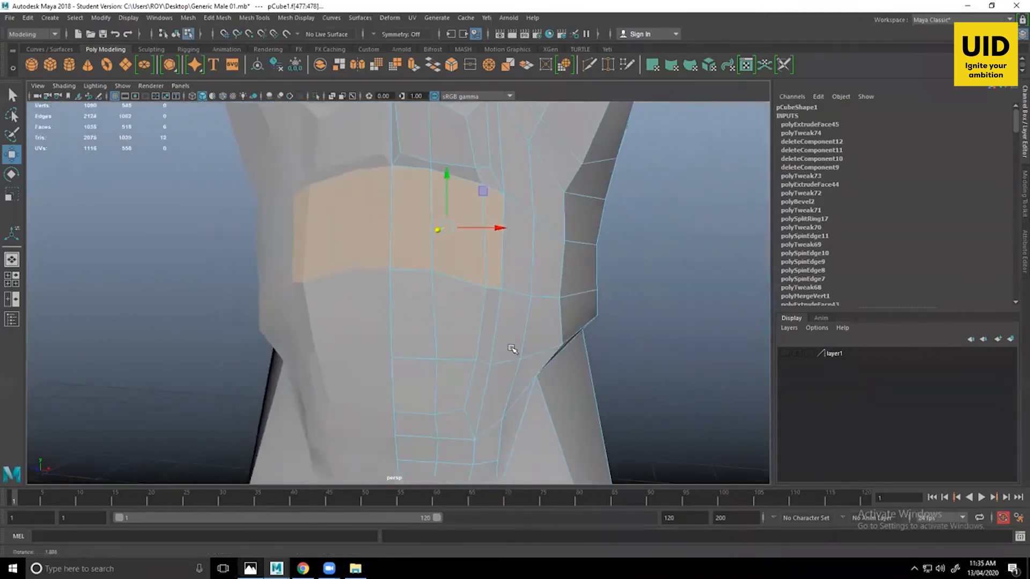
{"action": "left_click_drag", "start_coordinate": [513, 349], "coordinate": [530, 361], "text": "alt"}
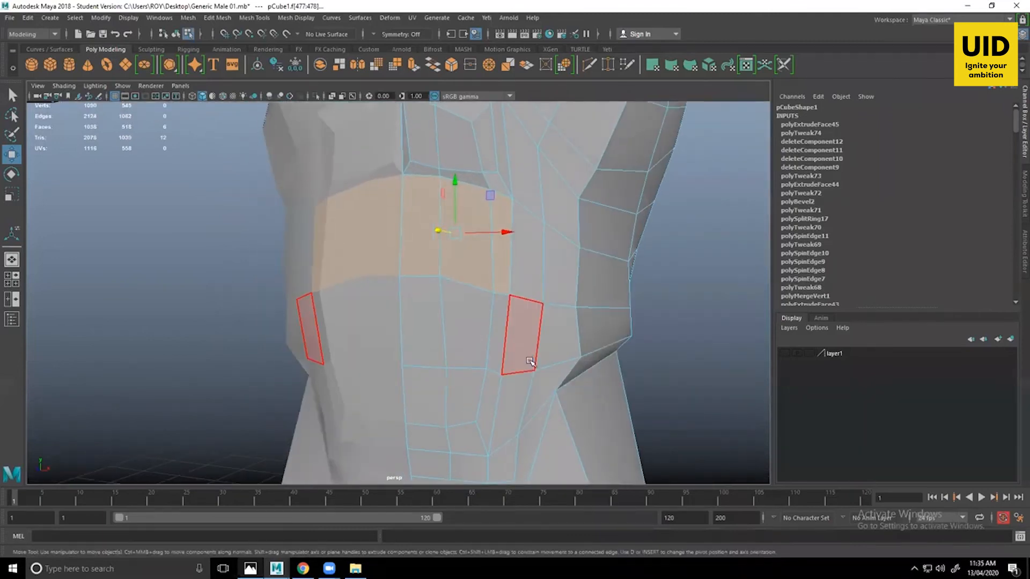
{"action": "key", "text": "ctrl+e"}
{"action": "key", "text": "r"}
{"action": "middle_click_drag", "start_coordinate": [455, 258], "coordinate": [463, 297], "text": "alt"}
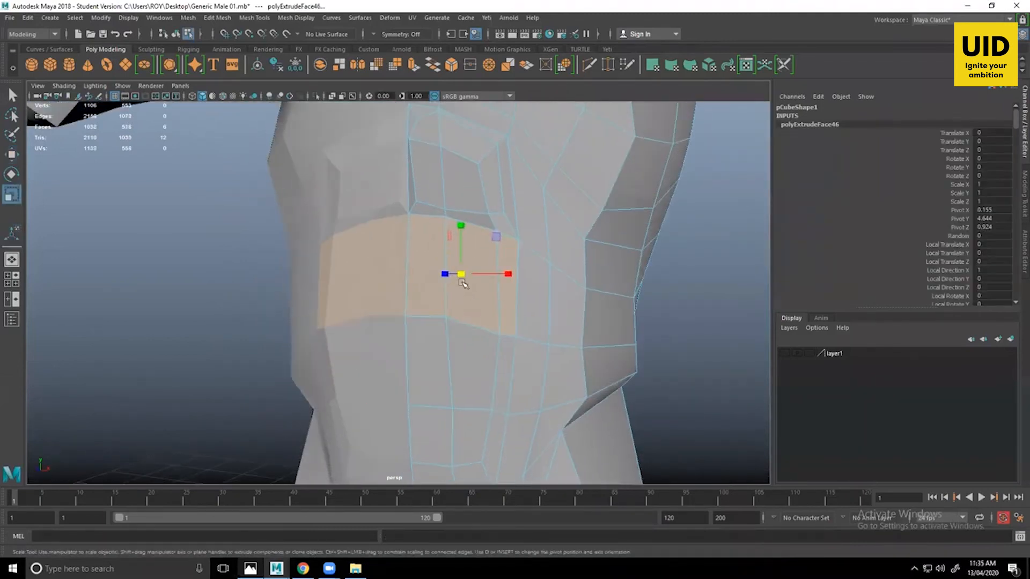
{"action": "left_click_drag", "start_coordinate": [460, 274], "coordinate": [482, 260]}
{"action": "key", "text": "w"}
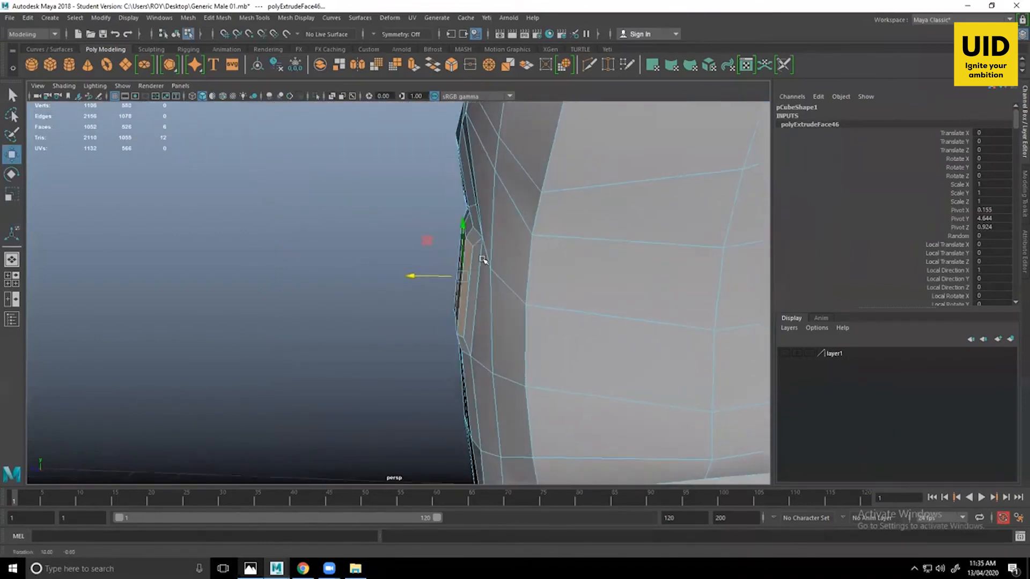
Lower the second block's upper outer inset vertex to round off that corner.
{"action": "right_click_drag", "start_coordinate": [483, 260], "coordinate": [432, 259]}
{"action": "left_click_drag", "start_coordinate": [434, 268], "coordinate": [503, 248], "text": "alt"}
{"action": "left_click", "coordinate": [503, 247]}
{"action": "right_click_drag", "start_coordinate": [483, 225], "coordinate": [503, 277], "text": "alt"}
{"action": "middle_click_drag", "start_coordinate": [603, 183], "coordinate": [597, 217], "text": "alt"}
{"action": "left_click_drag", "start_coordinate": [598, 217], "coordinate": [599, 225]}
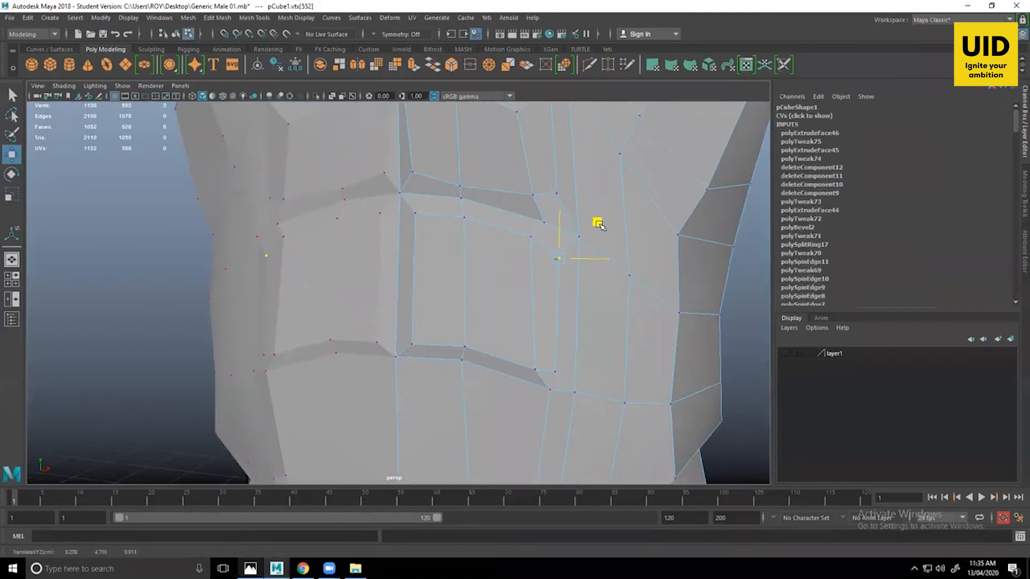
Lower the second block's upper inner inset vertex and raise the middle vertex of its top border.
{"action": "left_click", "coordinate": [416, 214]}
{"action": "left_click", "coordinate": [460, 213]}
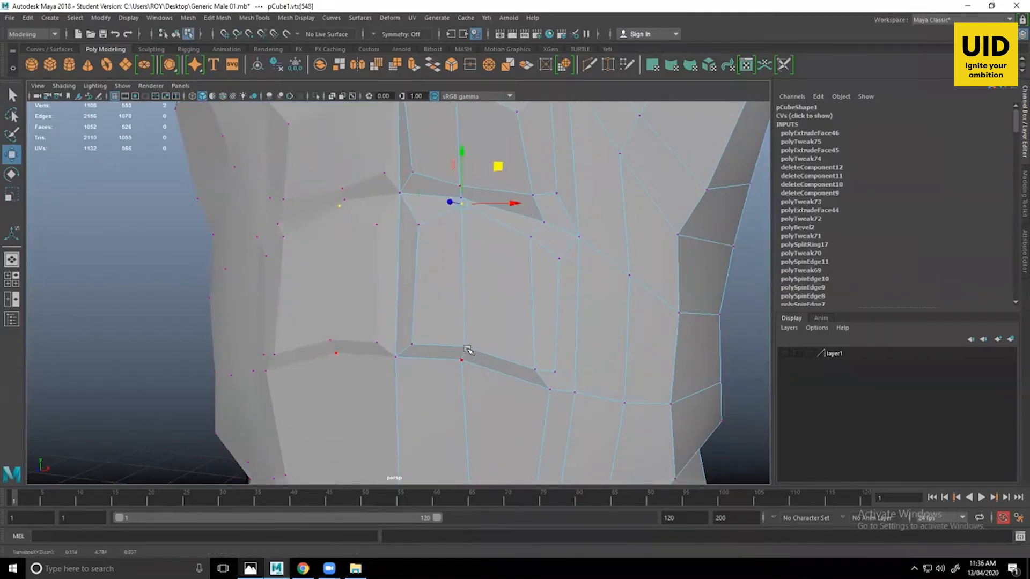
{"action": "right_click_drag", "start_coordinate": [460, 260], "coordinate": [460, 231]}
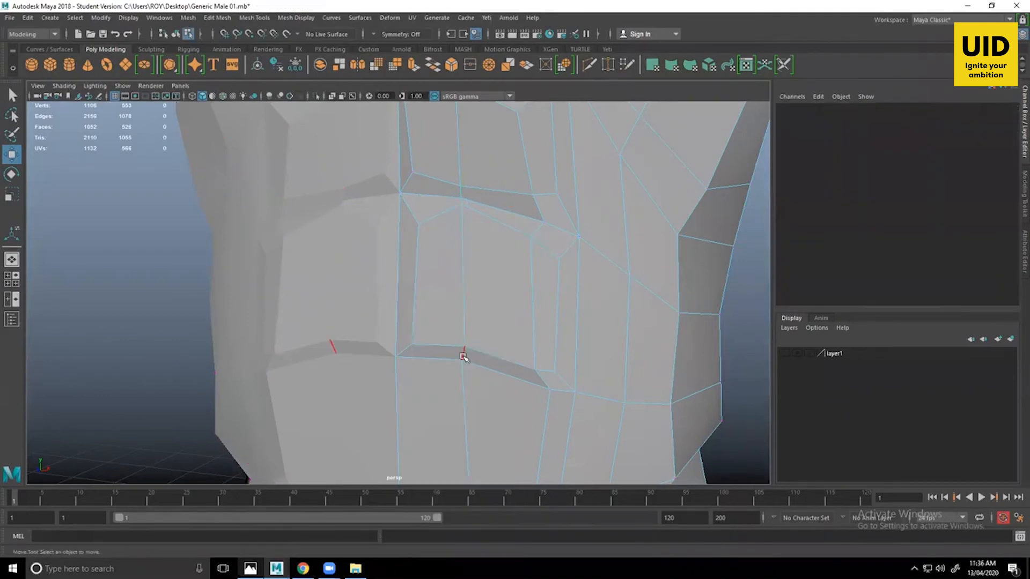
Lower the middle vertex of the second block's bottom border and move its lower inner inset vertex up and inward.
{"action": "left_click_drag", "start_coordinate": [466, 310], "coordinate": [467, 317]}
{"action": "right_click_drag", "start_coordinate": [465, 311], "coordinate": [471, 232]}
{"action": "right_click_drag", "start_coordinate": [461, 269], "coordinate": [413, 259]}
{"action": "left_click", "coordinate": [465, 355]}
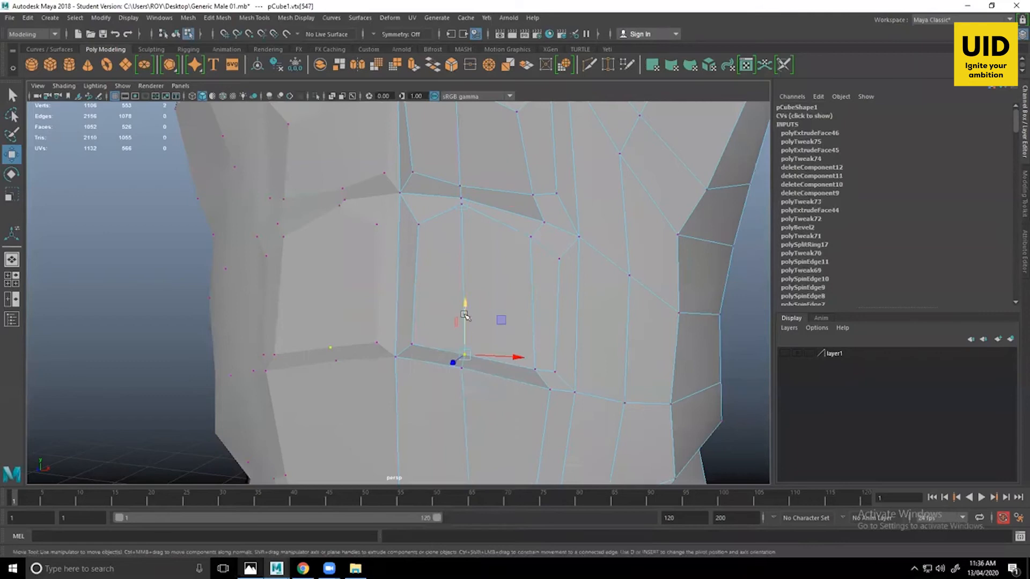
{"action": "left_click", "coordinate": [413, 343]}
{"action": "left_click_drag", "start_coordinate": [450, 310], "coordinate": [460, 299]}
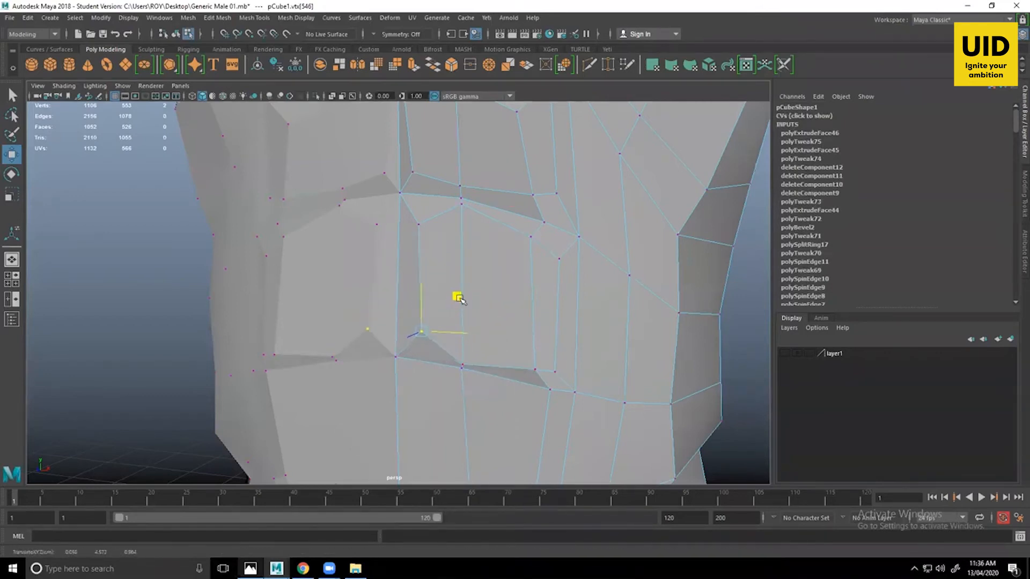
Raise the second block's two lower outer inset vertices to round off that corner.
{"action": "left_click", "coordinate": [557, 372]}
{"action": "left_click_drag", "start_coordinate": [591, 336], "coordinate": [600, 324]}
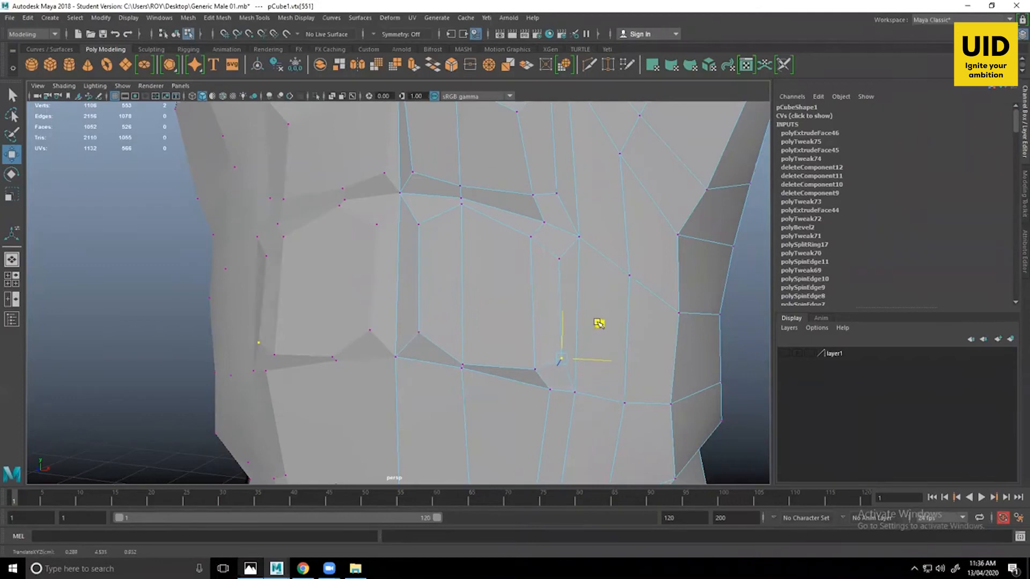
{"action": "left_click", "coordinate": [536, 369]}
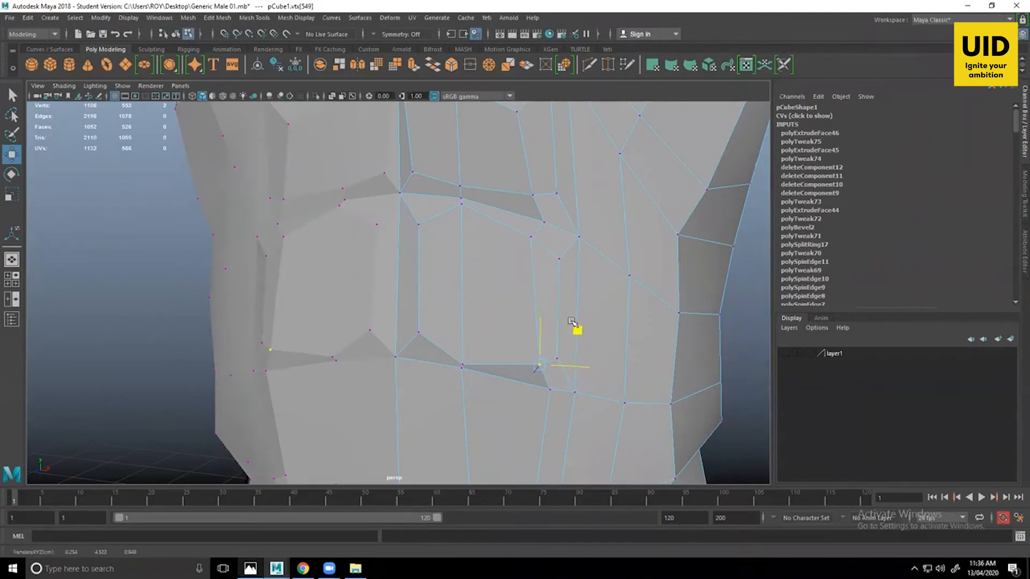
{"action": "left_click", "coordinate": [558, 257]}
Extrude the faces forming the lower abdominal block beneath the second one and scale the extrusion inward.
{"action": "left_click_drag", "start_coordinate": [595, 220], "coordinate": [570, 259], "text": "alt"}
{"action": "right_click_drag", "start_coordinate": [570, 259], "coordinate": [569, 289]}
{"action": "middle_click_drag", "start_coordinate": [554, 299], "coordinate": [558, 240], "text": "alt"}
{"action": "left_click", "coordinate": [497, 278]}
{"action": "left_click", "coordinate": [569, 289], "text": "shift"}
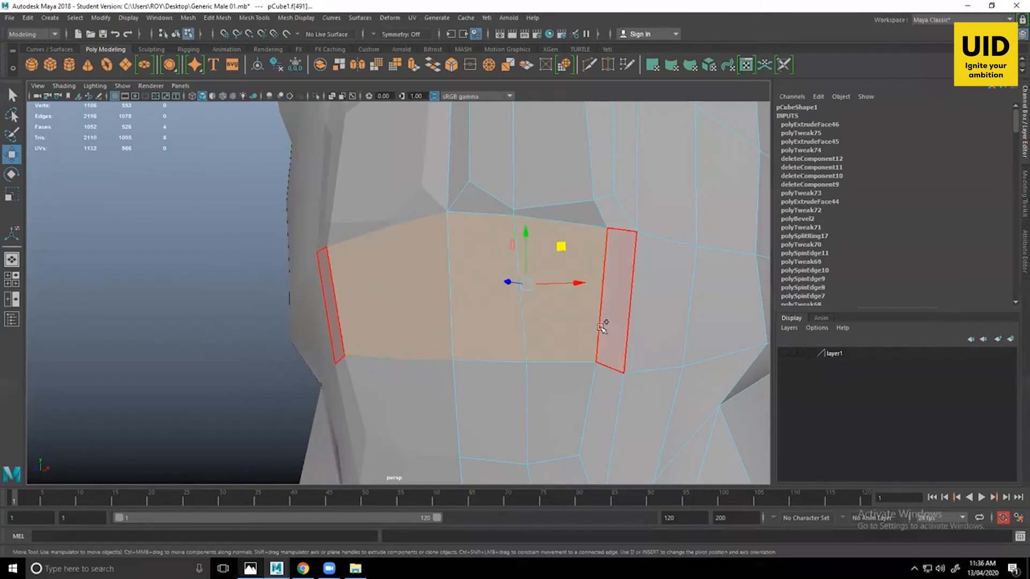
{"action": "left_click", "coordinate": [601, 328], "text": "shift"}
{"action": "left_click", "coordinate": [600, 408], "text": "shift"}
{"action": "left_click", "coordinate": [561, 421], "text": "shift"}
{"action": "left_click", "coordinate": [513, 425], "text": "shift"}
{"action": "middle_click_drag", "start_coordinate": [511, 449], "coordinate": [509, 392], "text": "alt"}
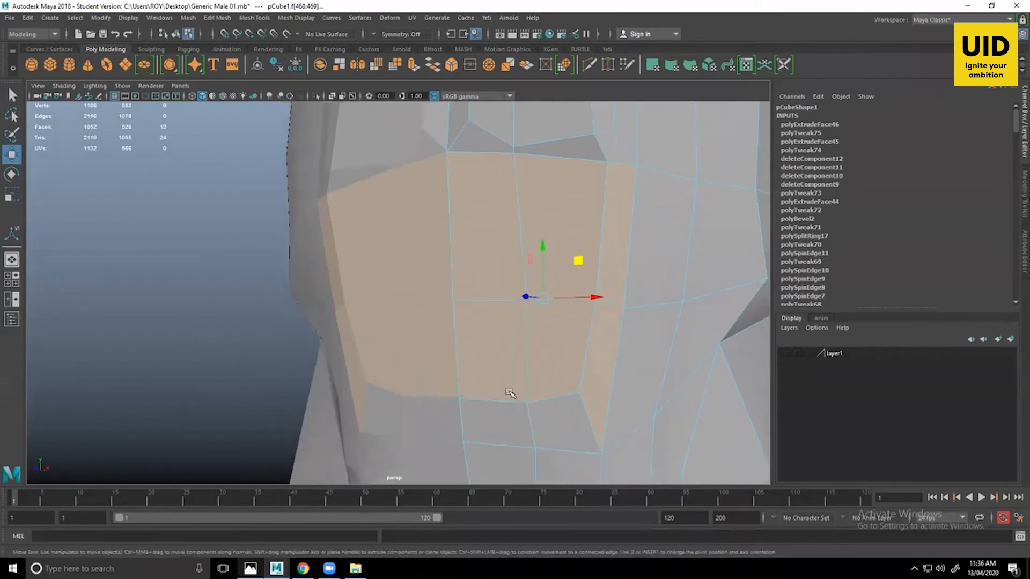
{"action": "left_click", "coordinate": [578, 418], "text": "shift"}
{"action": "left_click_drag", "start_coordinate": [578, 418], "coordinate": [560, 348], "text": "alt"}
{"action": "left_click_drag", "start_coordinate": [528, 402], "coordinate": [466, 413], "text": "alt"}
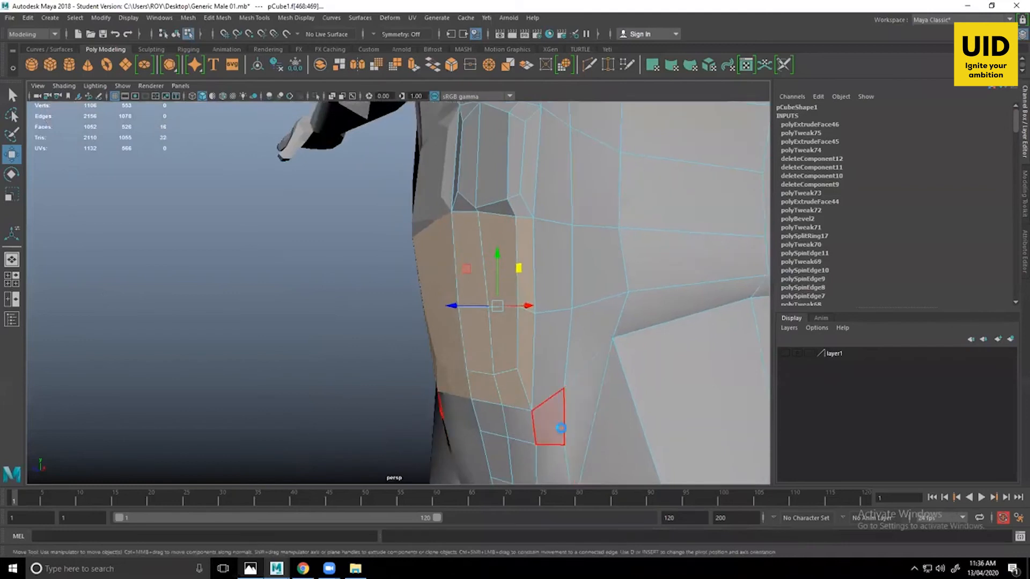
{"action": "key", "text": "ctrl+e"}
{"action": "key", "text": "r"}
{"action": "left_click_drag", "start_coordinate": [552, 386], "coordinate": [476, 298], "text": "alt"}
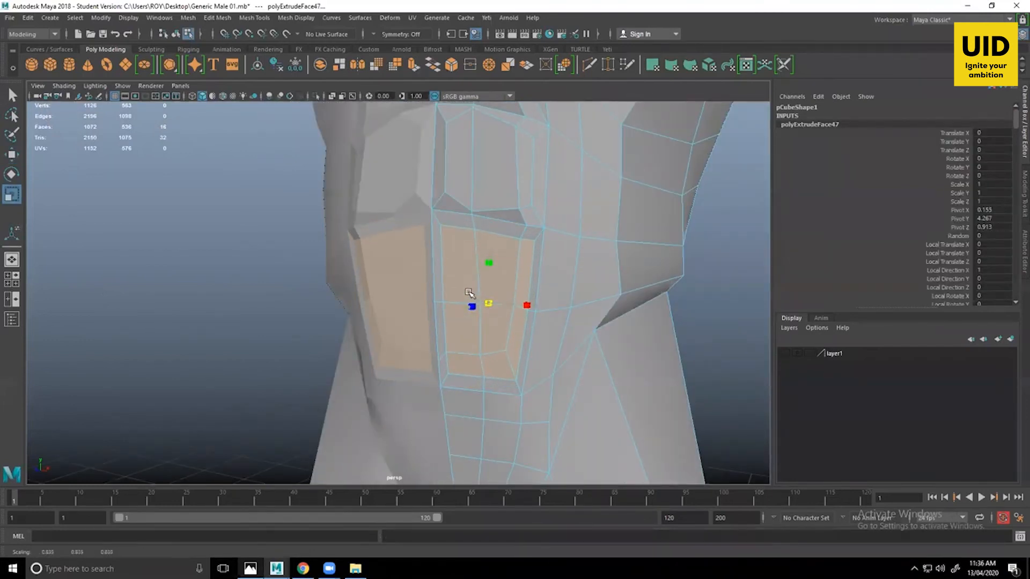
Push the lower block's extruded faces outward and tilt them to follow the belly's side profile.
{"action": "key", "text": "w"}
{"action": "left_click_drag", "start_coordinate": [470, 293], "coordinate": [470, 348], "text": "alt"}
{"action": "key", "text": "e"}
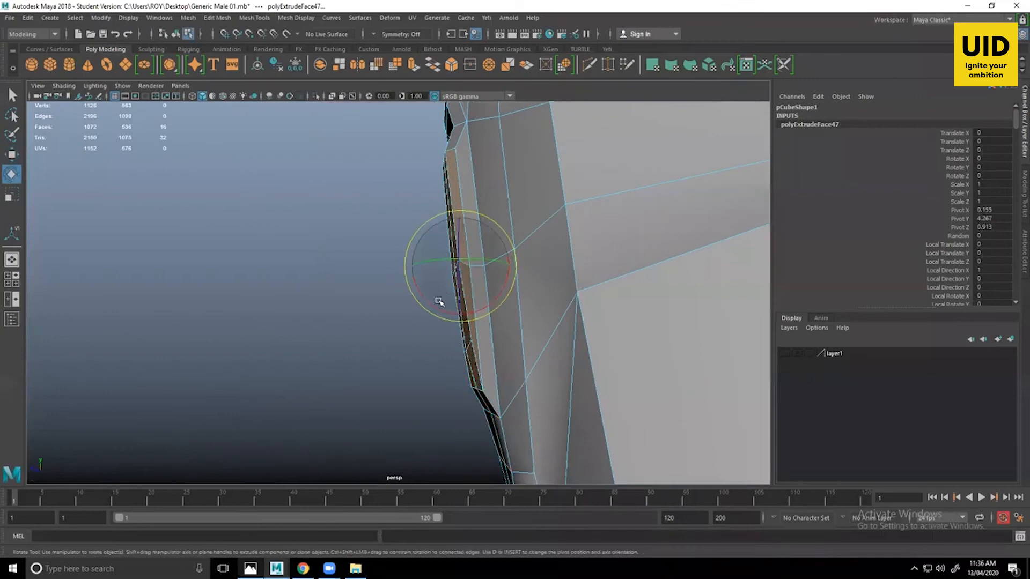
{"action": "left_click_drag", "start_coordinate": [423, 297], "coordinate": [515, 287]}
{"action": "key", "text": "w"}
Reposition the lower block's upper outer inset vertex and raise the middle vertex of its top border.
{"action": "right_click", "coordinate": [519, 286]}
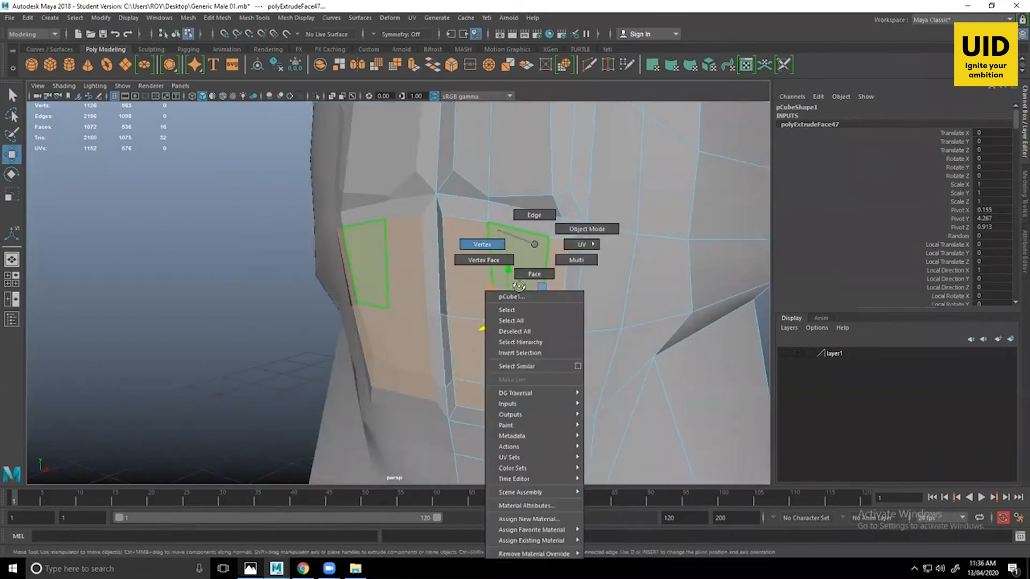
{"action": "right_click_drag", "start_coordinate": [534, 244], "coordinate": [499, 231]}
{"action": "left_click_drag", "start_coordinate": [519, 287], "coordinate": [566, 241], "text": "alt"}
{"action": "left_click_drag", "start_coordinate": [598, 208], "coordinate": [577, 201]}
{"action": "left_click", "coordinate": [543, 234]}
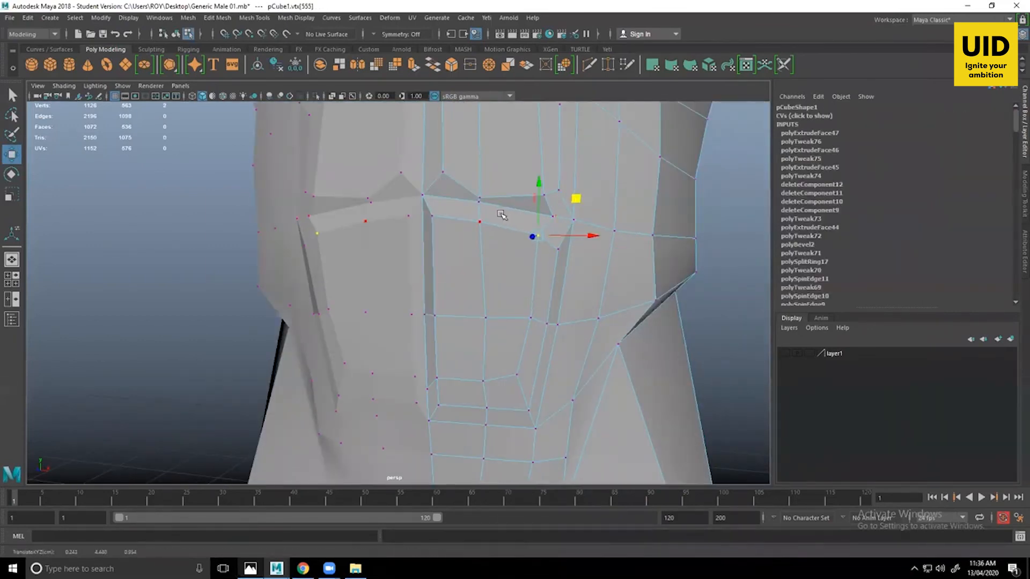
{"action": "left_click", "coordinate": [482, 220]}
{"action": "left_click_drag", "start_coordinate": [481, 187], "coordinate": [481, 170]}
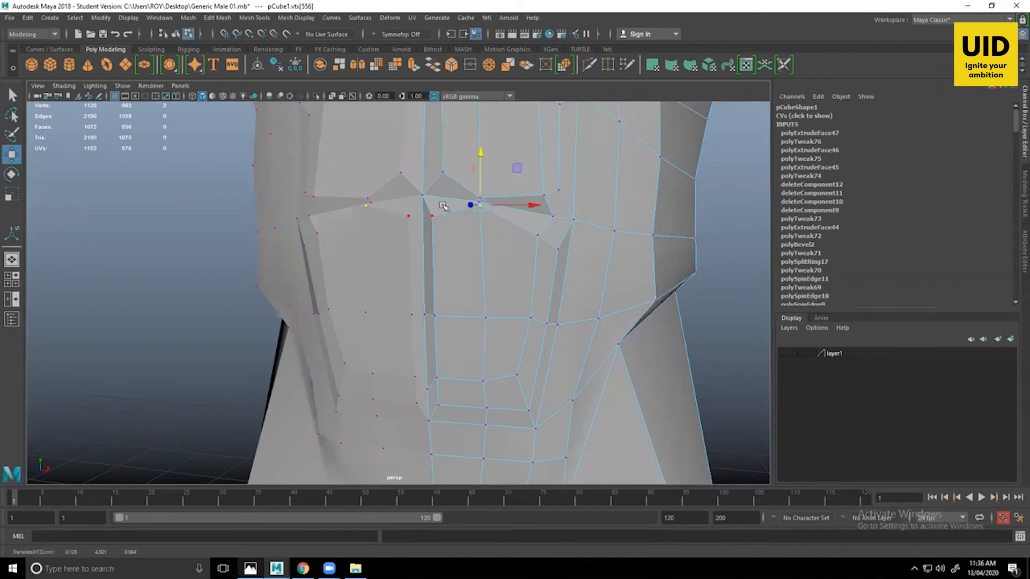
Move the lower block's upper inner inset vertex away from the centre line and the mid-height inner vertex toward it.
{"action": "left_click", "coordinate": [434, 216]}
{"action": "left_click_drag", "start_coordinate": [481, 214], "coordinate": [493, 214]}
{"action": "middle_click_drag", "start_coordinate": [480, 289], "coordinate": [487, 249], "text": "alt"}
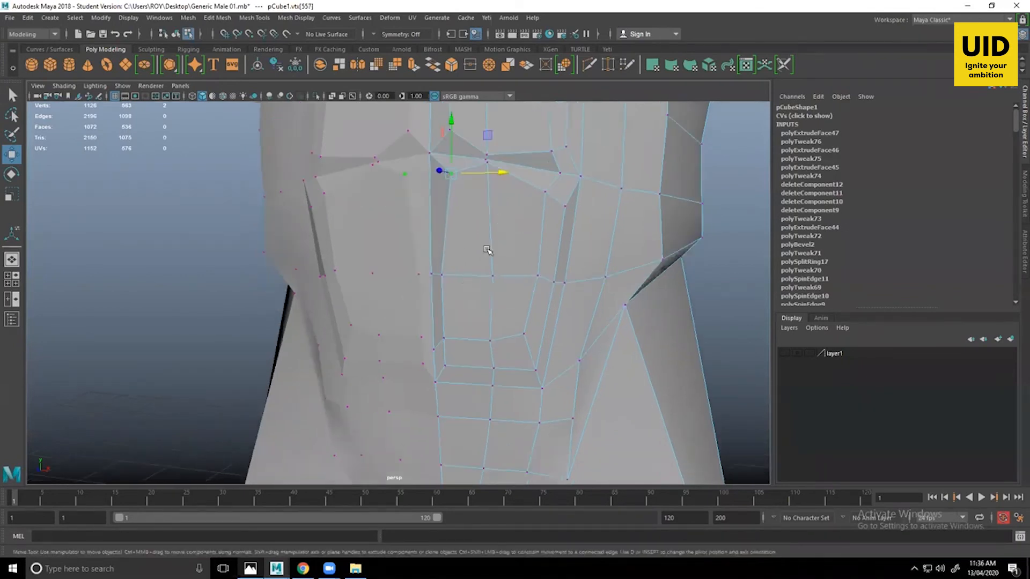
{"action": "left_click", "coordinate": [439, 275]}
{"action": "left_click_drag", "start_coordinate": [469, 275], "coordinate": [477, 276]}
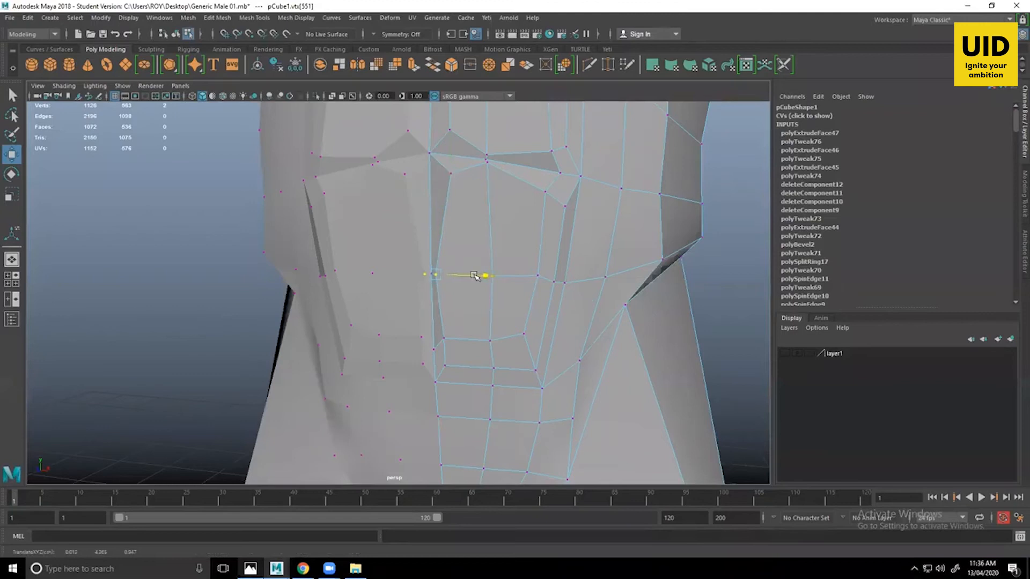
Move the lower block's bottom inner and outer inset vertices up and toward the block's middle to round its corners.
{"action": "left_click", "coordinate": [442, 340]}
{"action": "right_click_drag", "start_coordinate": [442, 340], "coordinate": [506, 400], "text": "alt"}
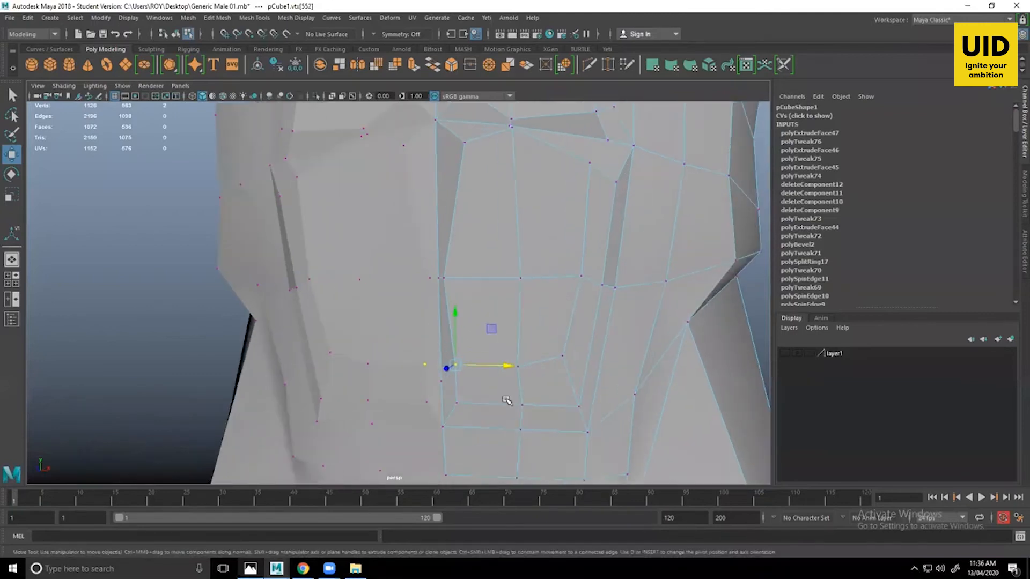
{"action": "left_click", "coordinate": [442, 402]}
{"action": "left_click_drag", "start_coordinate": [499, 364], "coordinate": [508, 361]}
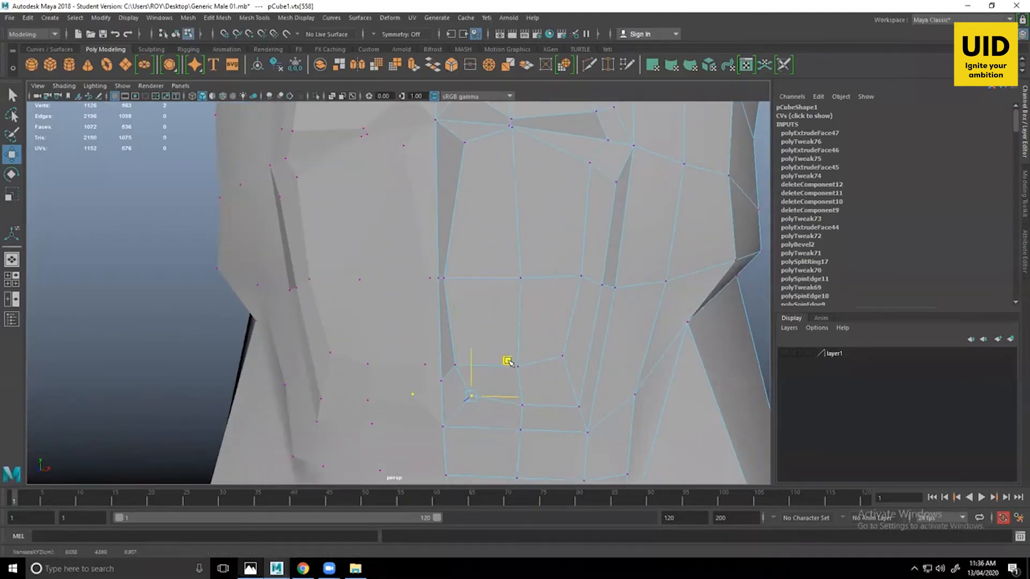
{"action": "left_click", "coordinate": [565, 356]}
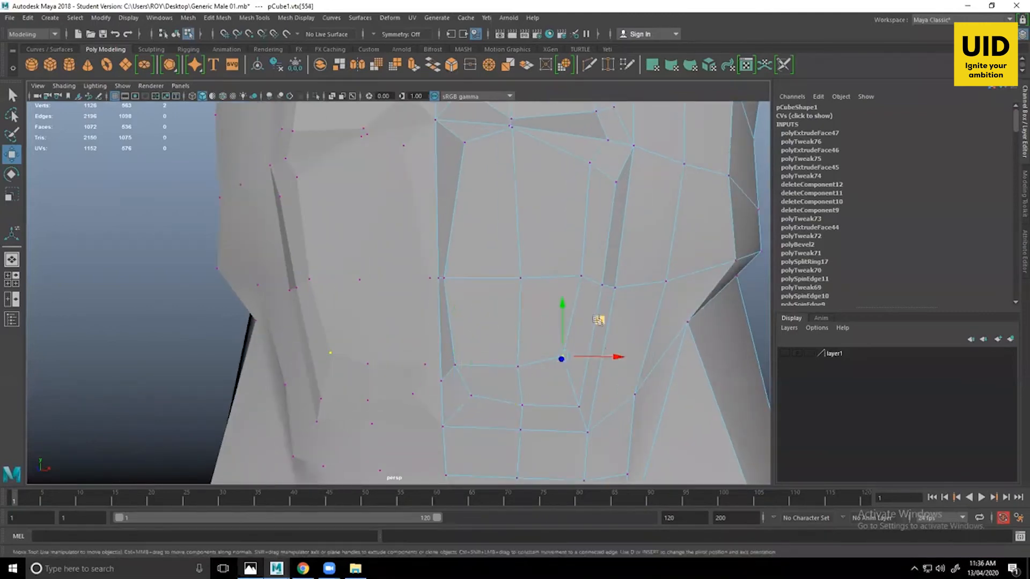
{"action": "left_click", "coordinate": [580, 405]}
{"action": "left_click_drag", "start_coordinate": [616, 370], "coordinate": [610, 356]}
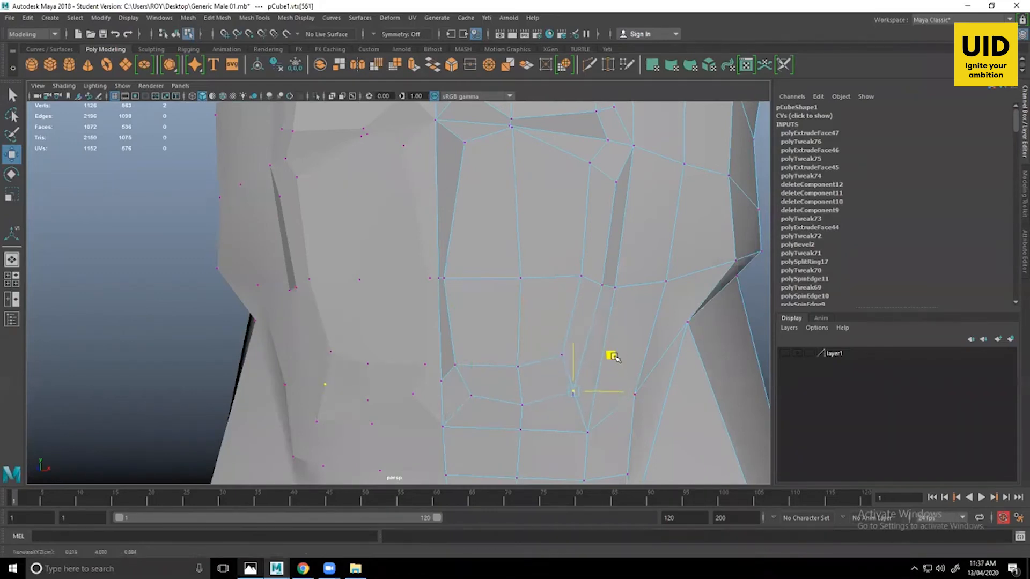
Adjust the lower block's central mid-height vertex and the middle vertex of its top border, checking their depth from the side.
{"action": "left_click", "coordinate": [518, 366]}
{"action": "left_click", "coordinate": [518, 277]}
{"action": "left_click_drag", "start_coordinate": [560, 279], "coordinate": [553, 279]}
{"action": "mouse_move", "coordinate": [513, 306]}
{"action": "left_mouse_down", "text": "alt"}
{"action": "mouse_move", "coordinate": [513, 215]}
{"action": "mouse_move", "coordinate": [510, 301]}
{"action": "left_mouse_up", "text": "alt"}
{"action": "left_click_drag", "start_coordinate": [527, 348], "coordinate": [562, 347], "text": "alt"}
{"action": "middle_click_drag", "start_coordinate": [561, 348], "coordinate": [563, 381], "text": "alt"}
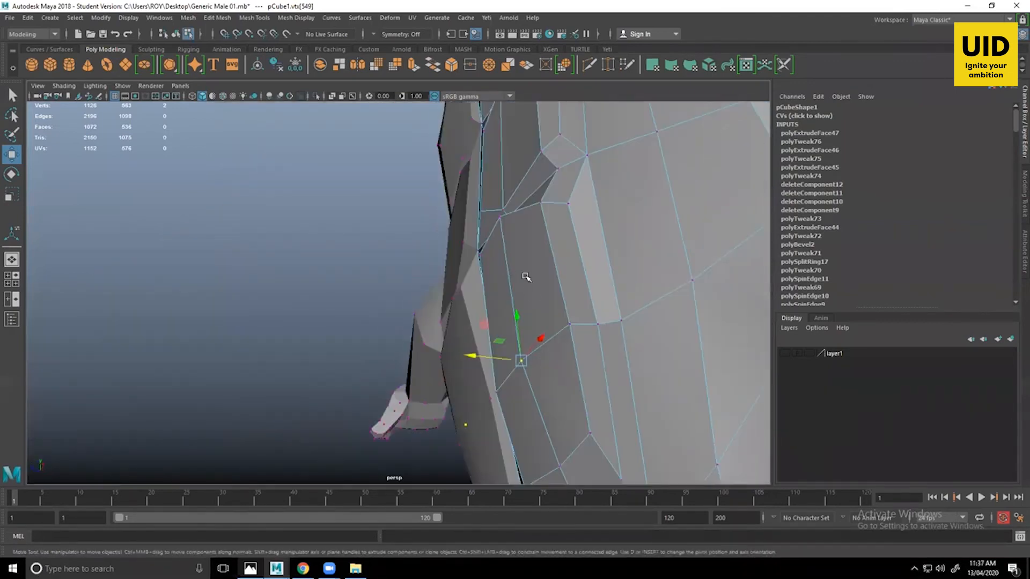
{"action": "left_click_drag", "start_coordinate": [533, 298], "coordinate": [509, 313], "text": "alt"}
{"action": "left_click", "coordinate": [508, 220]}
{"action": "left_click_drag", "start_coordinate": [517, 244], "coordinate": [465, 214], "text": "alt"}
{"action": "middle_click_drag", "start_coordinate": [528, 350], "coordinate": [517, 280], "text": "alt"}
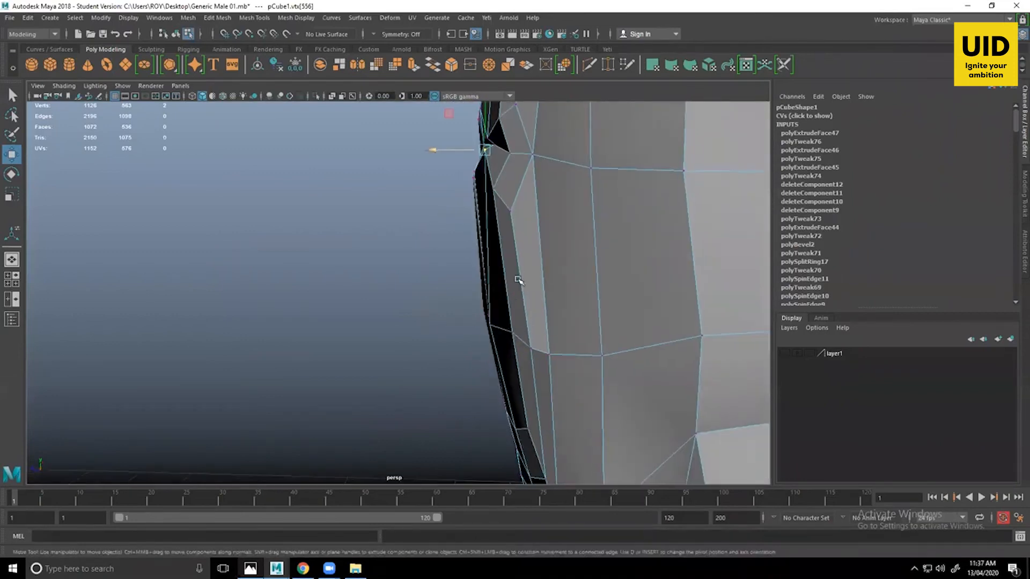
{"action": "left_click_drag", "start_coordinate": [517, 281], "coordinate": [533, 335], "text": "alt"}
Shift the lower block's mid-height outer inset vertex sideways to refine the block's outer edge.
{"action": "left_click_drag", "start_coordinate": [539, 395], "coordinate": [660, 397], "text": "alt"}
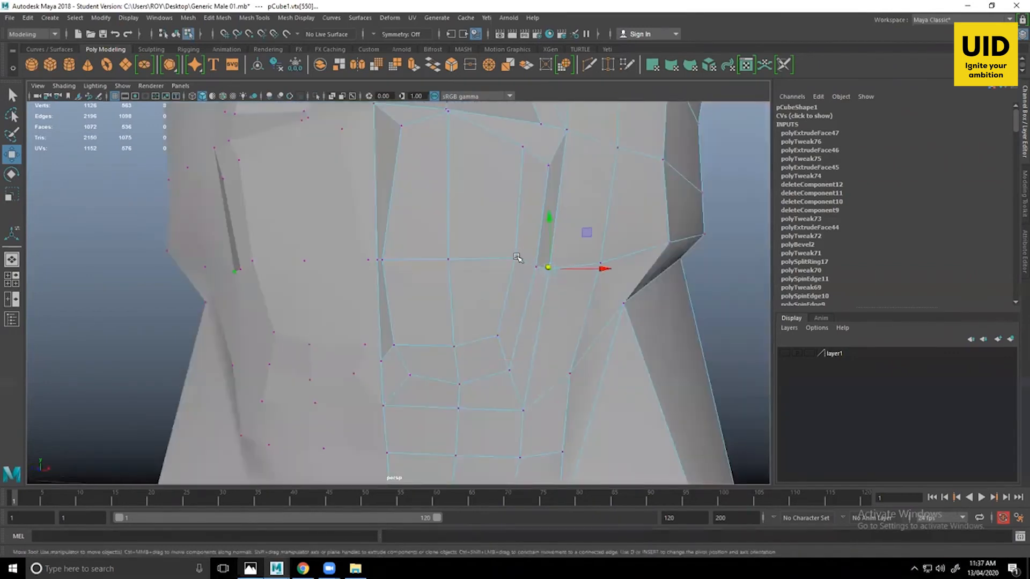
{"action": "left_click_drag", "start_coordinate": [561, 273], "coordinate": [583, 267], "text": "alt"}
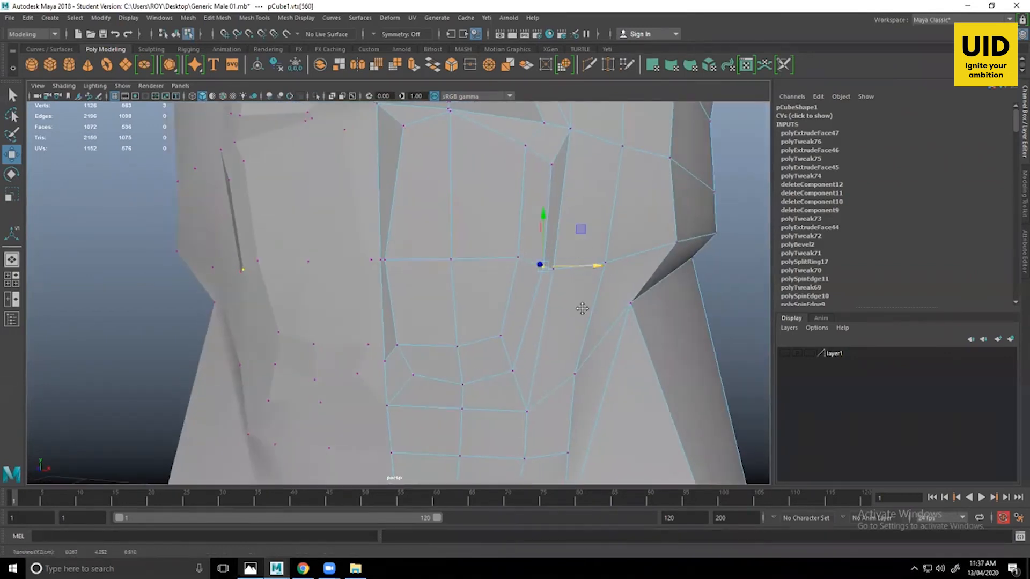
{"action": "middle_click_drag", "start_coordinate": [582, 308], "coordinate": [586, 402], "text": "alt"}
{"action": "middle_click_drag", "start_coordinate": [584, 282], "coordinate": [562, 471], "text": "alt"}
{"action": "middle_click_drag", "start_coordinate": [593, 414], "coordinate": [593, 358], "text": "alt"}
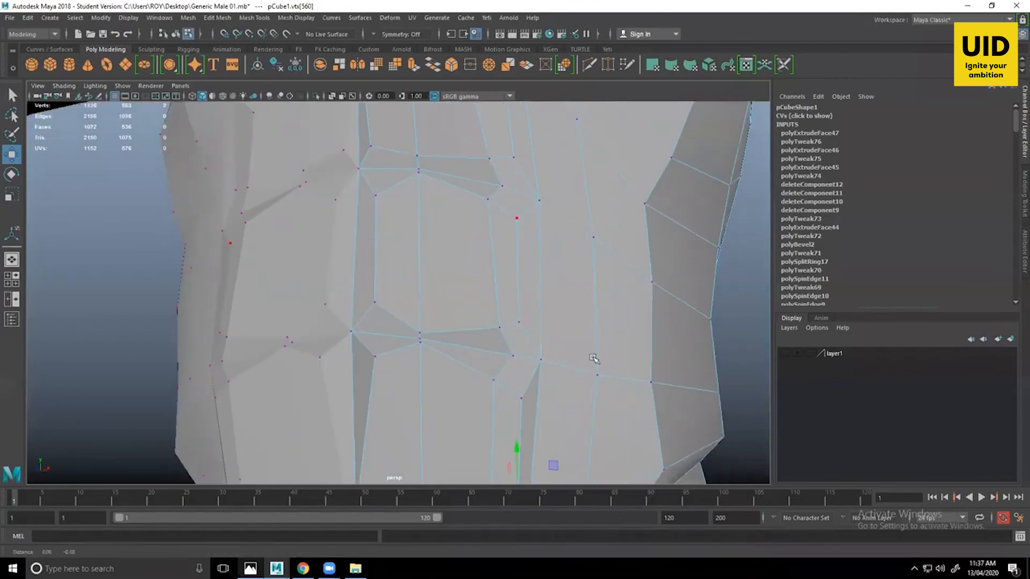
Examine the abdominal blocks from the side and compare the torso profile with the side reference drawing.
{"action": "left_click_drag", "start_coordinate": [594, 358], "coordinate": [421, 244], "text": "alt"}
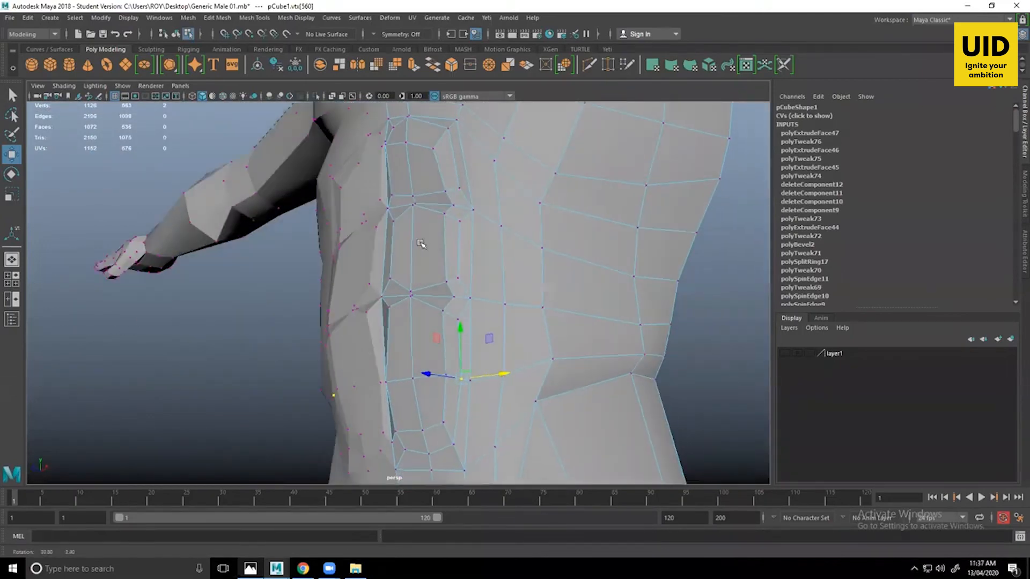
{"action": "middle_click_drag", "start_coordinate": [421, 244], "coordinate": [434, 291], "text": "alt"}
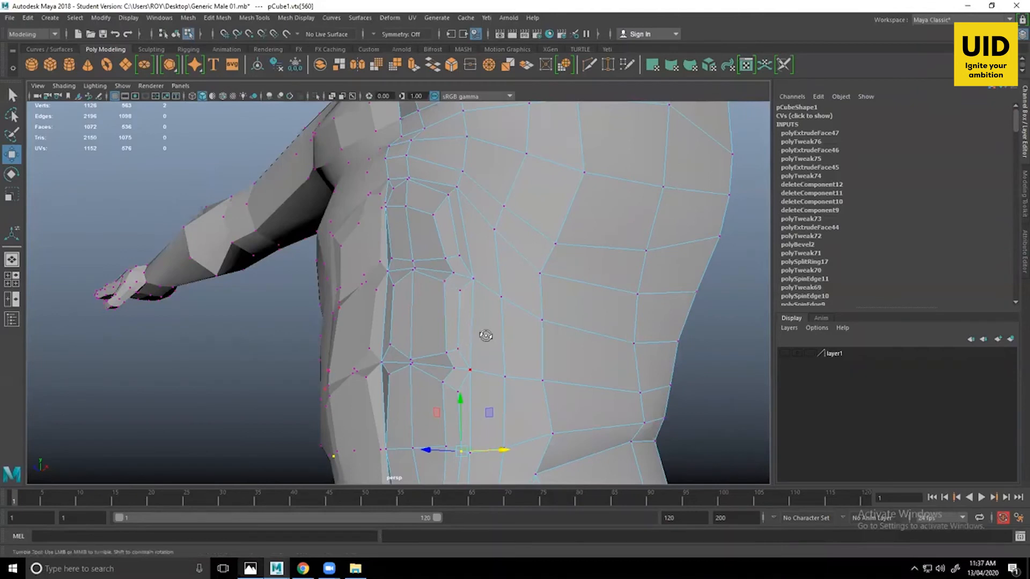
{"action": "left_click_drag", "start_coordinate": [485, 337], "coordinate": [483, 340], "text": "alt"}
{"action": "left_click_drag", "start_coordinate": [592, 304], "coordinate": [416, 311], "text": "alt"}
{"action": "key", "text": "space"}
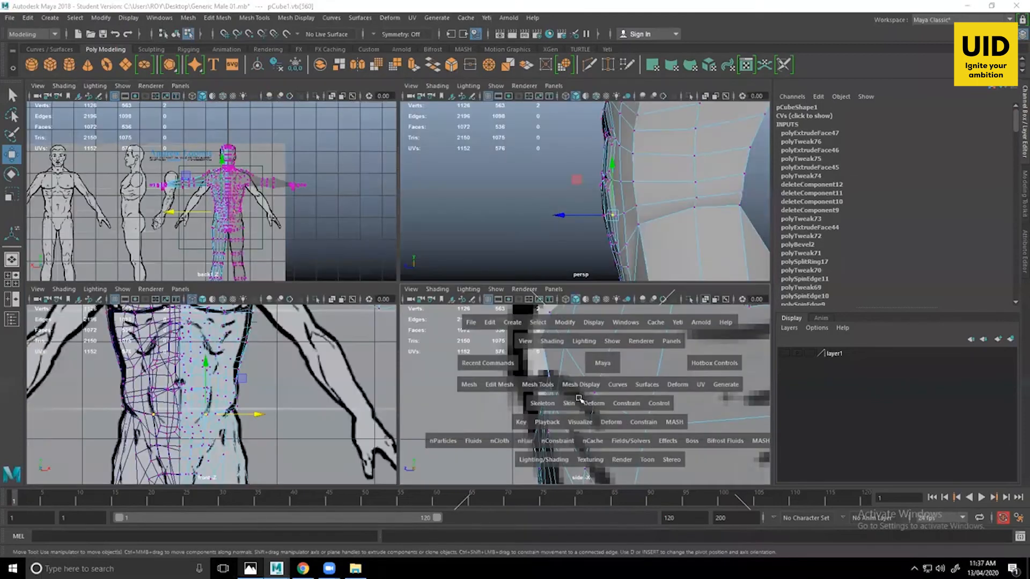
{"action": "key", "text": "space"}
{"action": "scroll", "coordinate": [413, 372], "scroll_direction": "up", "scroll_amount": 10}
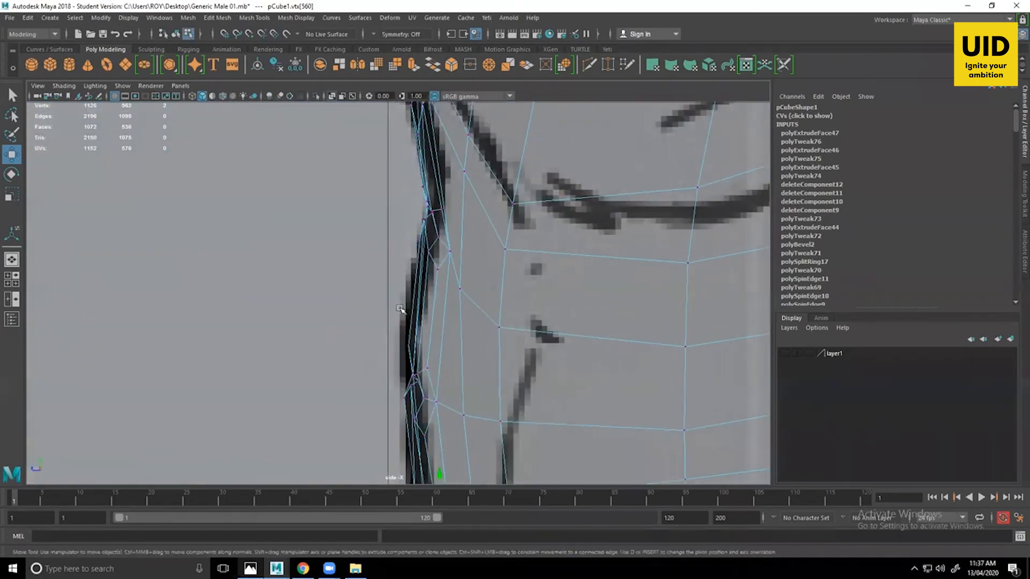
{"action": "scroll", "coordinate": [400, 308], "scroll_direction": "up", "scroll_amount": 2}
{"action": "middle_click_drag", "start_coordinate": [441, 391], "coordinate": [448, 152], "text": "alt"}
{"action": "middle_click_drag", "start_coordinate": [471, 315], "coordinate": [431, 575], "text": "alt"}
{"action": "middle_click_drag", "start_coordinate": [440, 227], "coordinate": [460, 389], "text": "alt"}
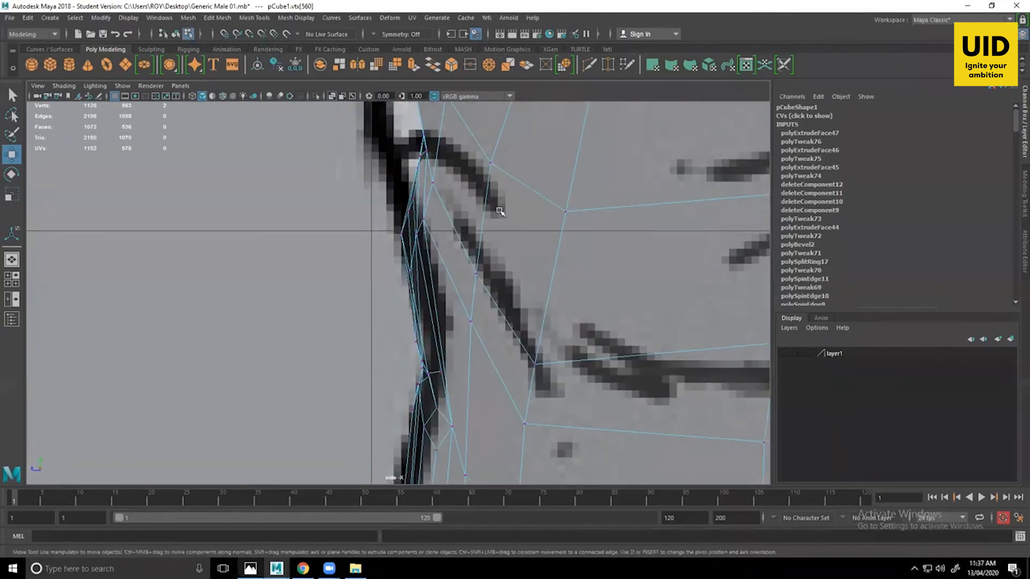
{"action": "key", "text": "space"}
{"action": "key", "text": "space"}
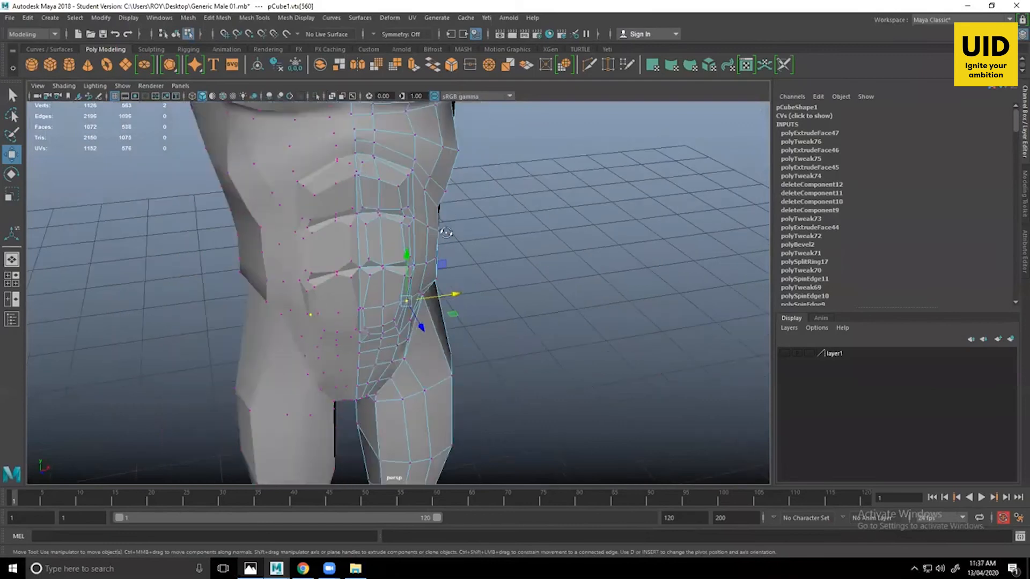
Return to object mode and examine the abdominal blocks on the deselected body from several angles.
{"action": "left_click_drag", "start_coordinate": [446, 233], "coordinate": [426, 160], "text": "alt"}
{"action": "key", "text": "F8"}
{"action": "left_click", "coordinate": [565, 309]}
{"action": "right_click_drag", "start_coordinate": [565, 310], "coordinate": [451, 279], "text": "alt"}
{"action": "left_click_drag", "start_coordinate": [451, 279], "coordinate": [442, 260], "text": "alt"}
{"action": "left_click", "coordinate": [432, 263]}
{"action": "right_click_drag", "start_coordinate": [478, 299], "coordinate": [673, 385], "text": "alt"}
{"action": "left_click", "coordinate": [597, 320]}
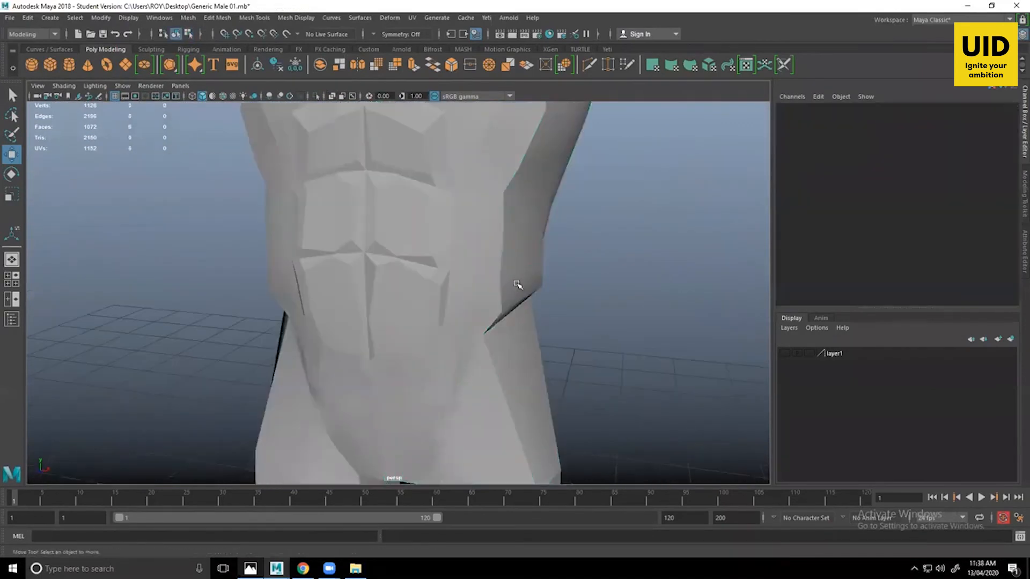
{"action": "left_click_drag", "start_coordinate": [519, 285], "coordinate": [466, 305], "text": "alt"}
{"action": "left_click_drag", "start_coordinate": [501, 205], "coordinate": [508, 286]}
{"action": "key", "text": "ctrl+z"}
{"action": "key", "text": "ctrl+z"}
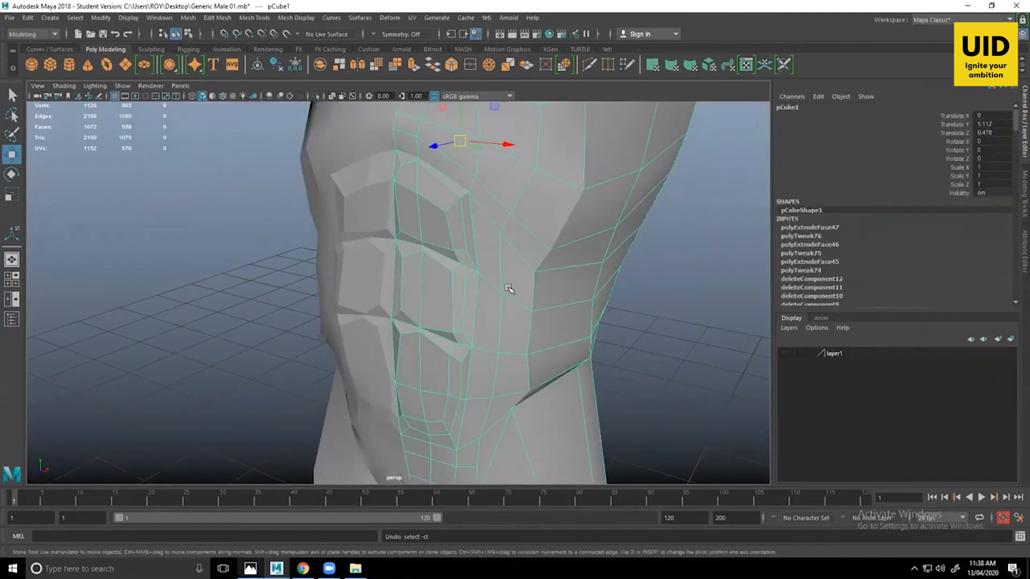
Shift the short edge above the upper block's outer corner slightly up and outward.
{"action": "left_click_drag", "start_coordinate": [649, 343], "coordinate": [571, 341], "text": "alt"}
{"action": "left_click", "coordinate": [572, 331]}
{"action": "middle_click_drag", "start_coordinate": [498, 268], "coordinate": [498, 353], "text": "alt"}
{"action": "left_click", "coordinate": [495, 272]}
{"action": "left_click_drag", "start_coordinate": [472, 265], "coordinate": [488, 258], "text": "alt"}
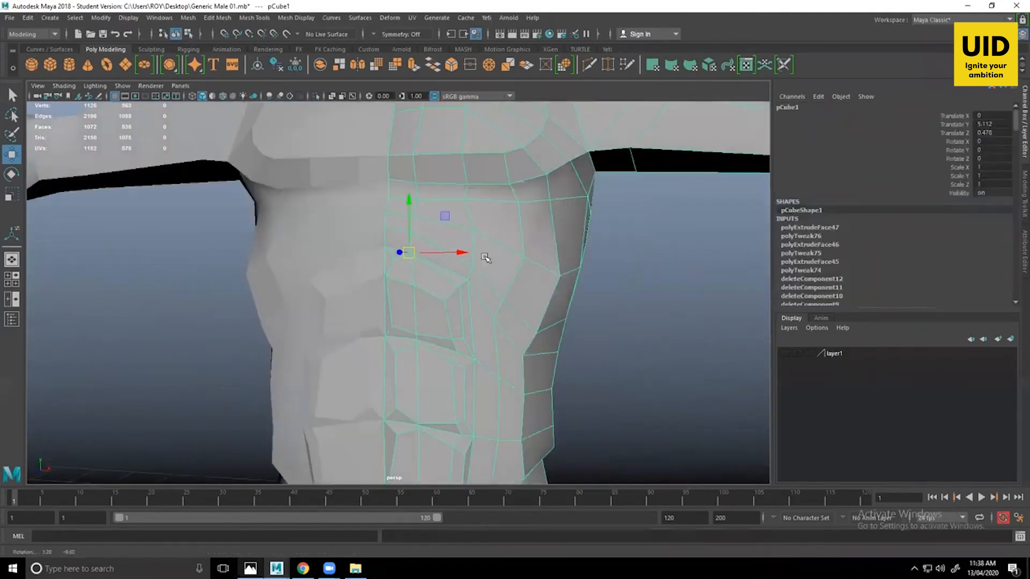
{"action": "right_click_drag", "start_coordinate": [487, 258], "coordinate": [503, 231], "text": "alt"}
{"action": "left_click", "coordinate": [487, 269]}
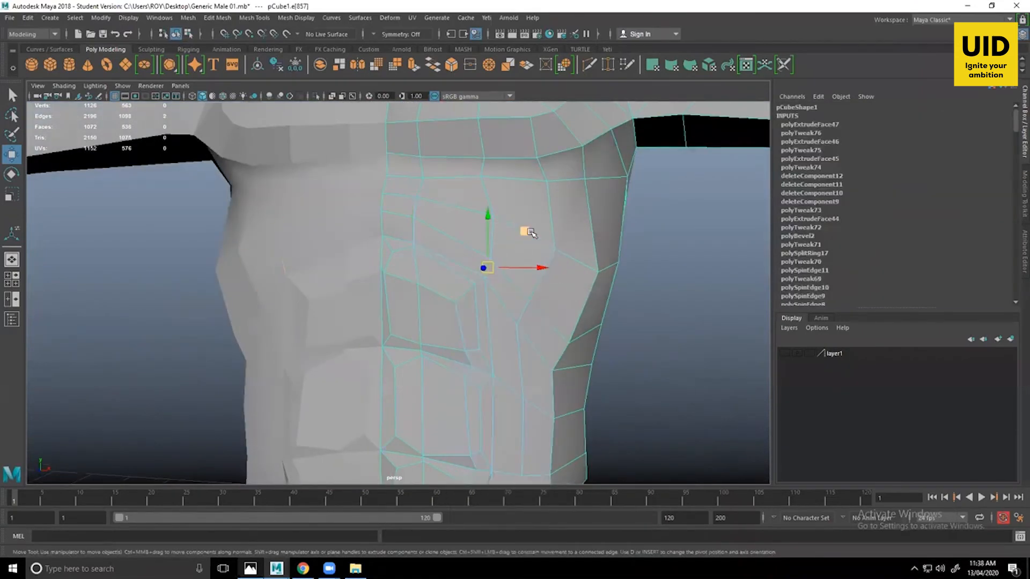
{"action": "left_click_drag", "start_coordinate": [526, 231], "coordinate": [532, 228]}
Shift the vertex just outside the upper abdominal block's outer edge slightly inward toward the midline and clear the selection.
{"action": "left_click", "coordinate": [523, 317]}
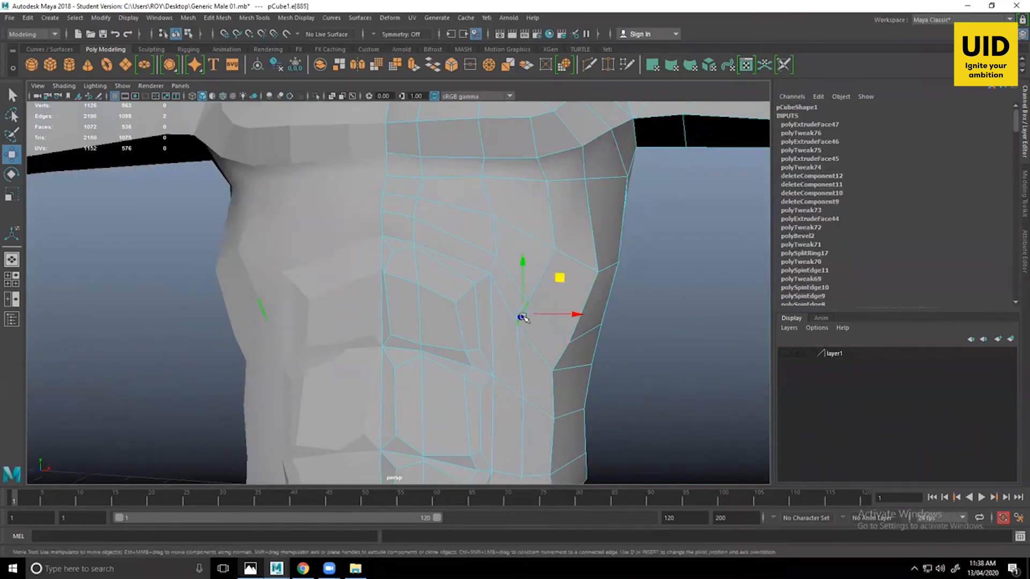
{"action": "right_click_drag", "start_coordinate": [526, 260], "coordinate": [478, 259]}
{"action": "left_click", "coordinate": [522, 326]}
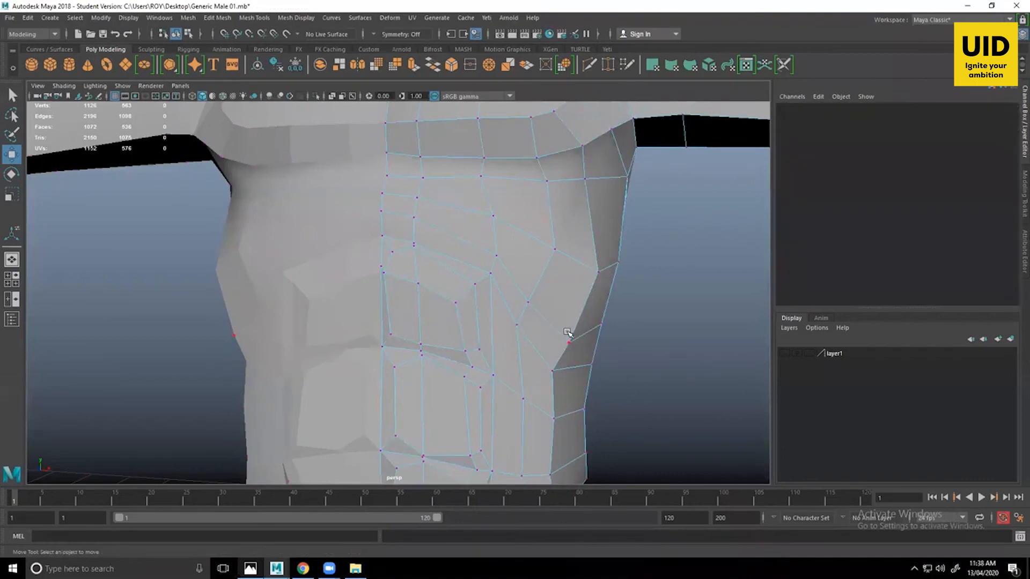
{"action": "left_click", "coordinate": [520, 327]}
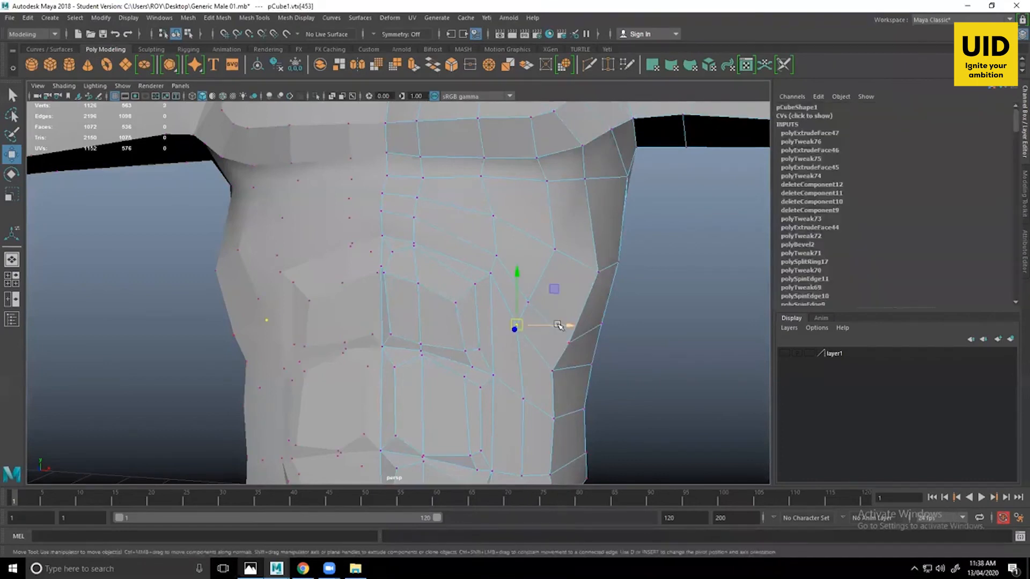
{"action": "left_click", "coordinate": [531, 303]}
{"action": "left_click_drag", "start_coordinate": [577, 305], "coordinate": [571, 306]}
{"action": "left_click", "coordinate": [688, 421]}
{"action": "left_click_drag", "start_coordinate": [688, 421], "coordinate": [427, 345], "text": "alt"}
{"action": "middle_click_drag", "start_coordinate": [427, 345], "coordinate": [460, 317], "text": "alt"}
{"action": "right_click_drag", "start_coordinate": [460, 317], "coordinate": [435, 338], "text": "alt"}
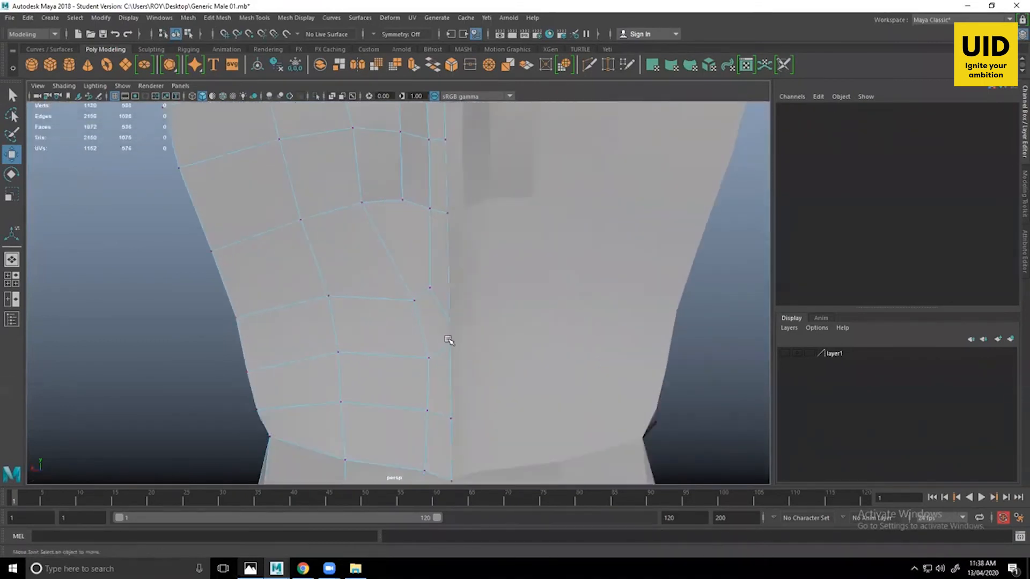
{"action": "left_click", "coordinate": [451, 338]}
{"action": "left_click_drag", "start_coordinate": [416, 337], "coordinate": [407, 339]}
{"action": "key", "text": "ctrl+z"}
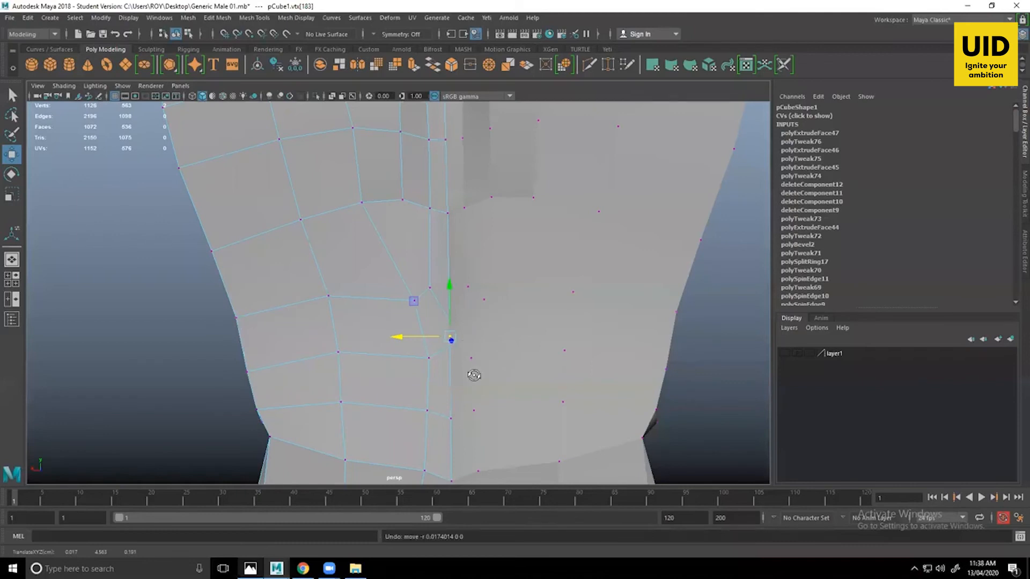
{"action": "left_click_drag", "start_coordinate": [474, 375], "coordinate": [706, 409], "text": "alt"}
{"action": "left_click", "coordinate": [742, 420]}
Select the three stacked faces beside the spine on the lower back, just above the pelvis.
{"action": "scroll", "coordinate": [585, 376], "scroll_direction": "down", "scroll_amount": 3}
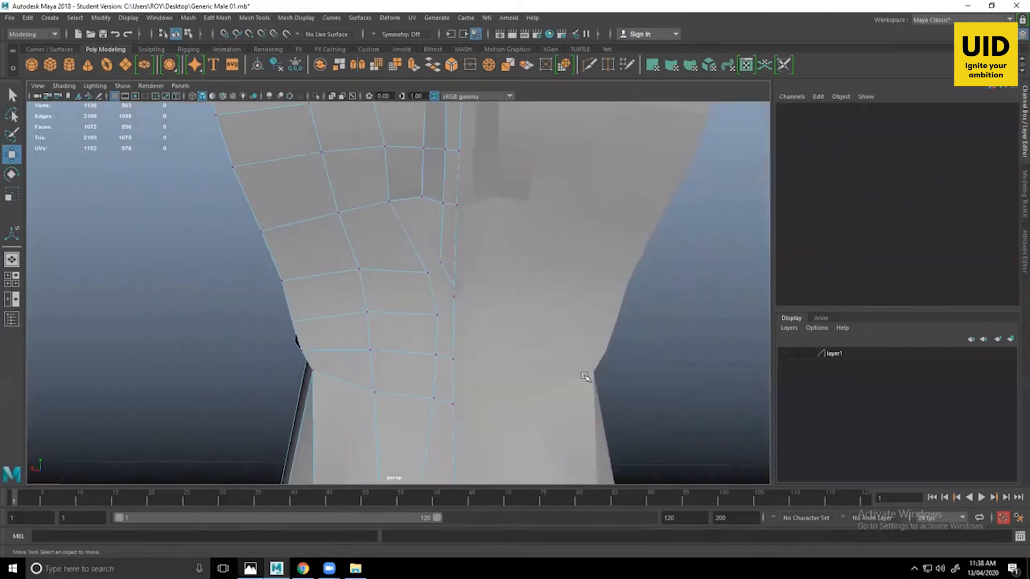
{"action": "middle_click_drag", "start_coordinate": [510, 301], "coordinate": [550, 314], "text": "alt"}
{"action": "right_click_drag", "start_coordinate": [450, 259], "coordinate": [457, 285]}
{"action": "middle_click_drag", "start_coordinate": [479, 364], "coordinate": [479, 376], "text": "alt"}
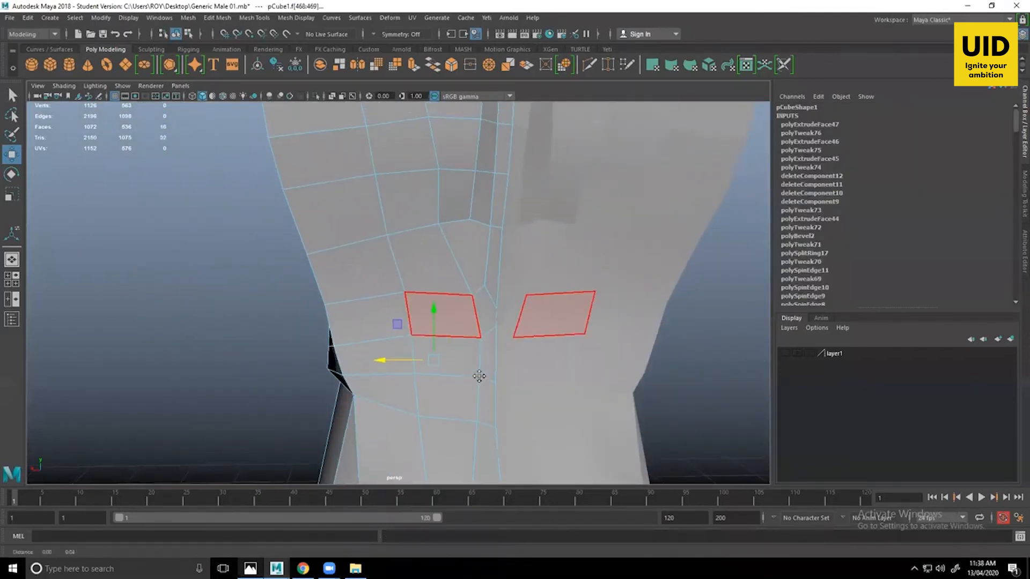
{"action": "left_click_drag", "start_coordinate": [527, 429], "coordinate": [503, 393], "text": "alt"}
{"action": "middle_click_drag", "start_coordinate": [503, 393], "coordinate": [512, 390], "text": "alt"}
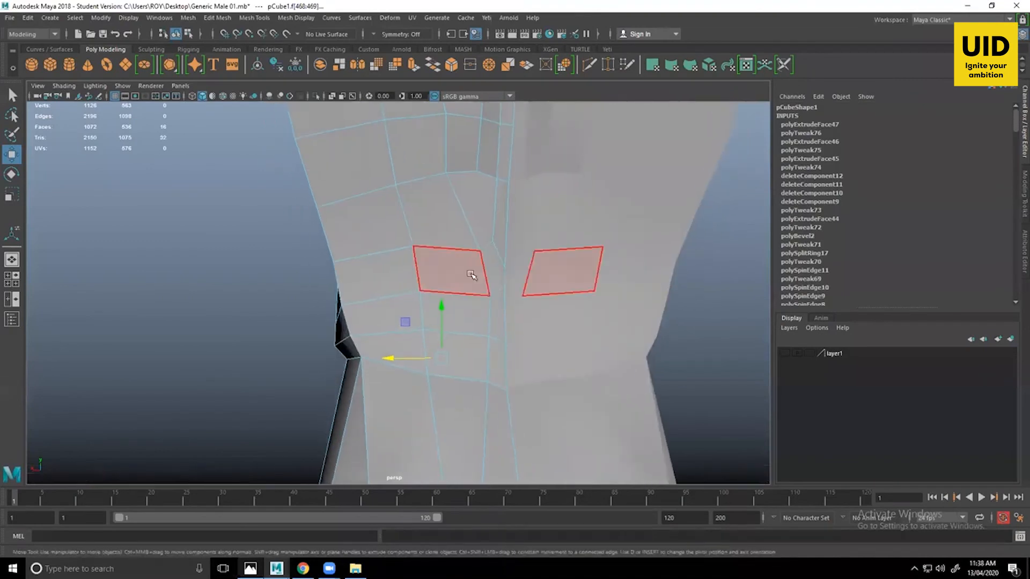
{"action": "left_click", "coordinate": [471, 275]}
{"action": "left_click", "coordinate": [467, 307], "text": "shift"}
{"action": "left_click", "coordinate": [467, 355], "text": "shift"}
{"action": "middle_click_drag", "start_coordinate": [595, 383], "coordinate": [581, 400], "text": "alt"}
{"action": "scroll", "coordinate": [582, 400], "scroll_direction": "down", "scroll_amount": 2}
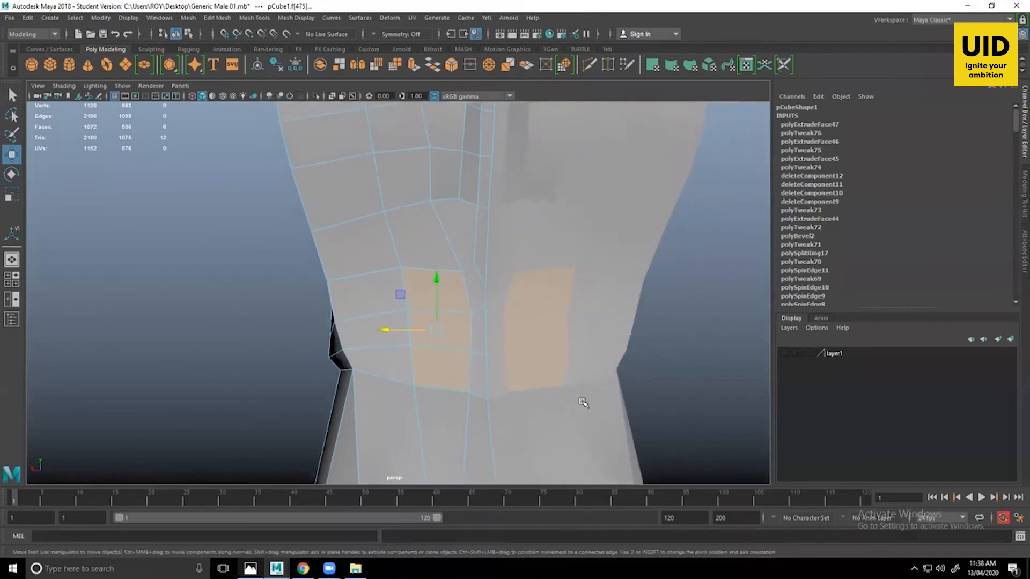
Switch to MUSCLE CHART.jpg in Photos and examine the lower-back muscles on the rear figure.
{"action": "key", "text": "alt+Tab"}
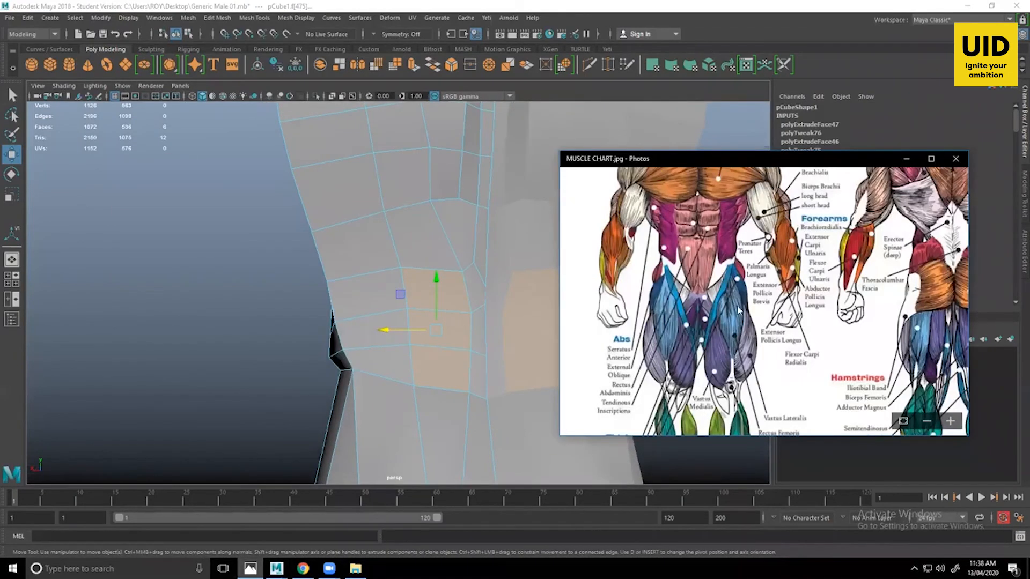
{"action": "left_click_drag", "start_coordinate": [738, 310], "coordinate": [610, 325]}
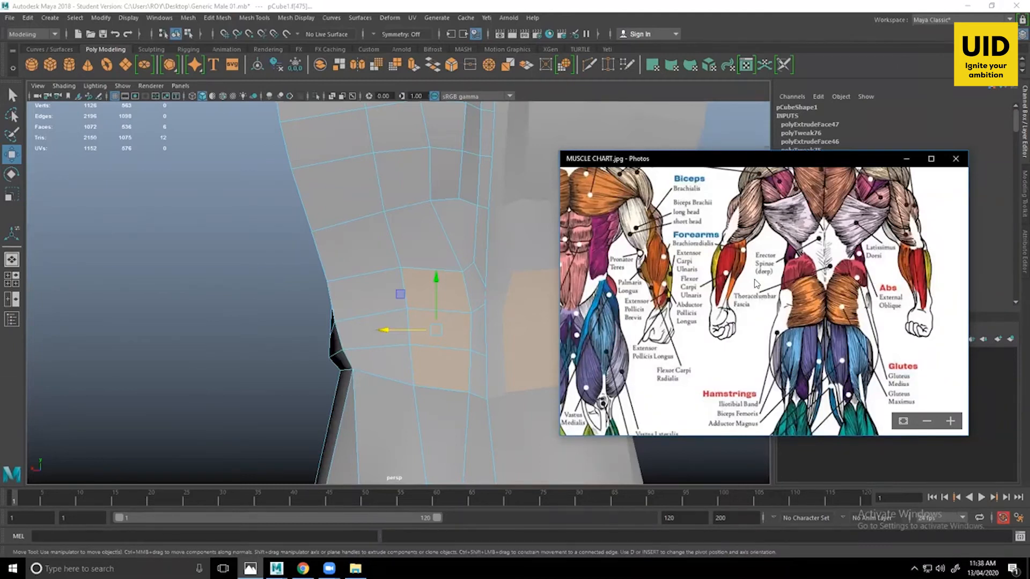
{"action": "left_click", "coordinate": [906, 158]}
Extrude the three lower-back faces outward into a shallow raised block beside the spine and scale it in slightly.
{"action": "left_click_drag", "start_coordinate": [445, 315], "coordinate": [499, 315], "text": "alt"}
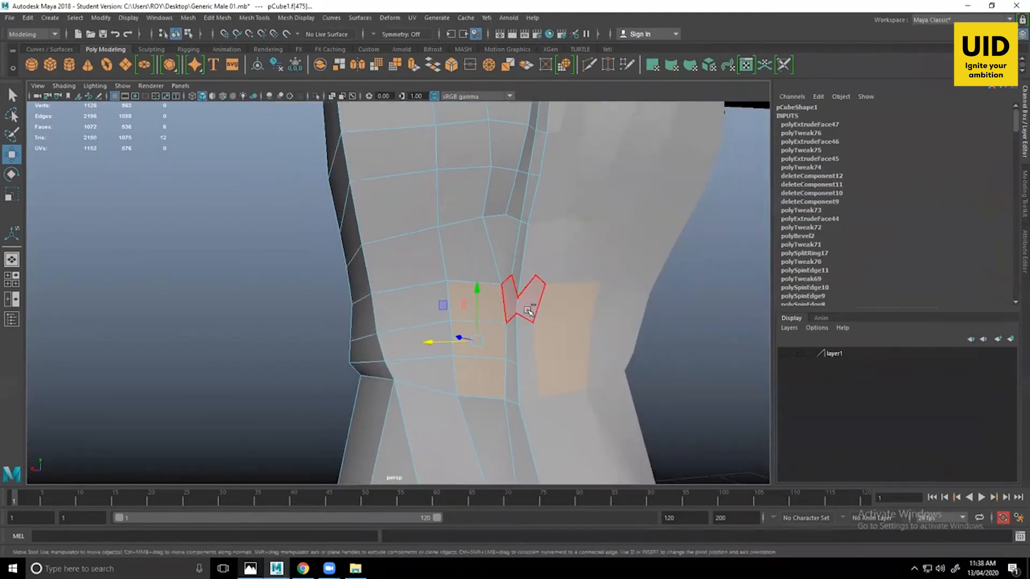
{"action": "left_click_drag", "start_coordinate": [495, 358], "coordinate": [512, 370], "text": "alt"}
{"action": "key", "text": "ctrl+e"}
{"action": "middle_click_drag", "start_coordinate": [608, 397], "coordinate": [533, 325], "text": "alt"}
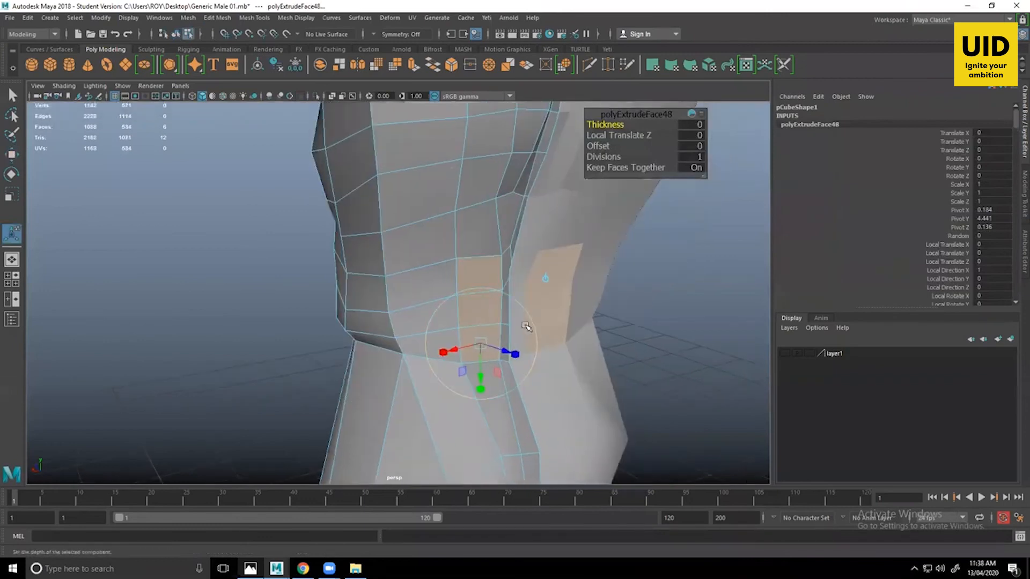
{"action": "key", "text": "r"}
{"action": "mouse_move", "coordinate": [480, 318]}
{"action": "left_mouse_down"}
{"action": "mouse_move", "coordinate": [472, 330]}
{"action": "mouse_move", "coordinate": [465, 320]}
{"action": "left_mouse_up"}
{"action": "key", "text": "w"}
Spin the edge along the top of the extruded lower-back block backward by two so it blends into the back.
{"action": "right_click_drag", "start_coordinate": [464, 320], "coordinate": [515, 230], "text": "alt"}
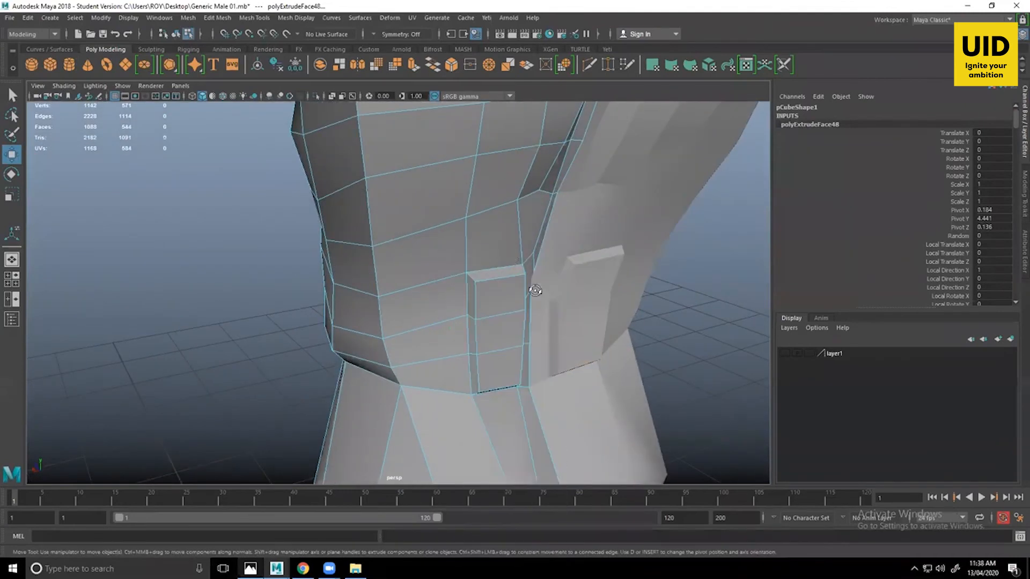
{"action": "left_click_drag", "start_coordinate": [535, 291], "coordinate": [486, 287], "text": "alt"}
{"action": "left_click", "coordinate": [476, 270]}
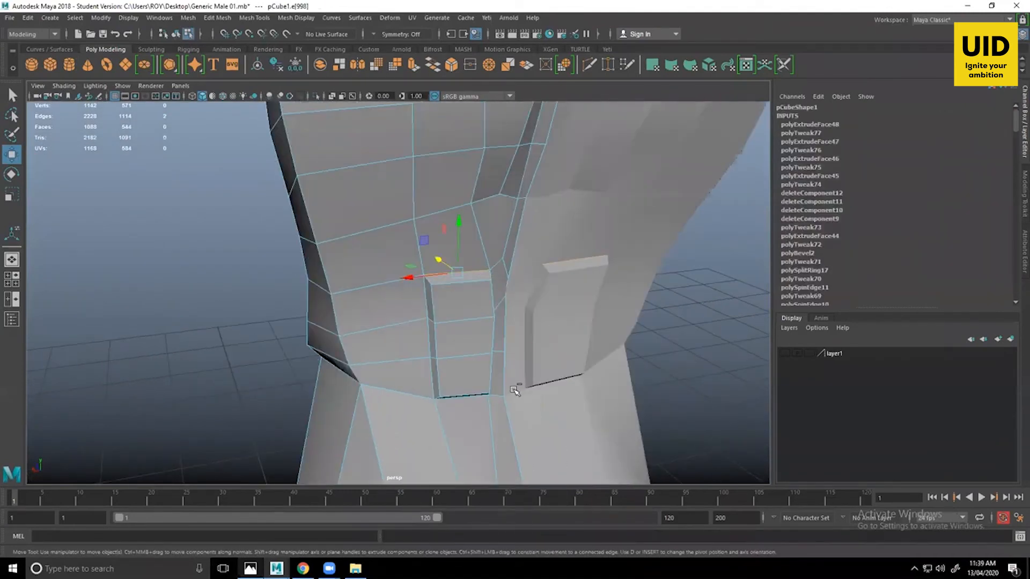
{"action": "key", "text": "ctrl+alt+Left"}
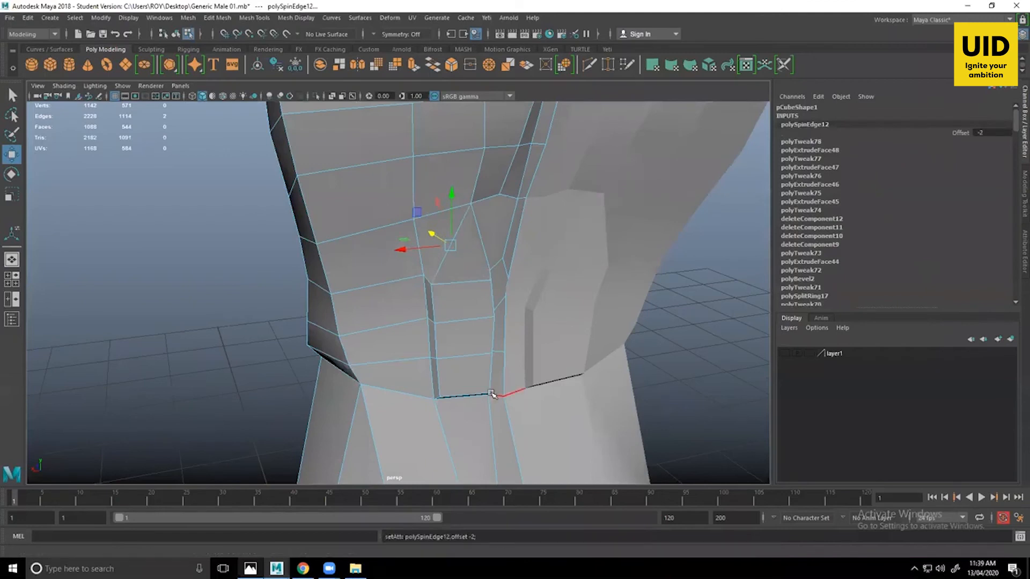
Move the lower-back block's upper outer corner vertex toward the spine and slightly upward.
{"action": "left_click_drag", "start_coordinate": [501, 393], "coordinate": [479, 391], "text": "alt"}
{"action": "right_click_drag", "start_coordinate": [466, 308], "coordinate": [411, 259]}
{"action": "left_click", "coordinate": [416, 260]}
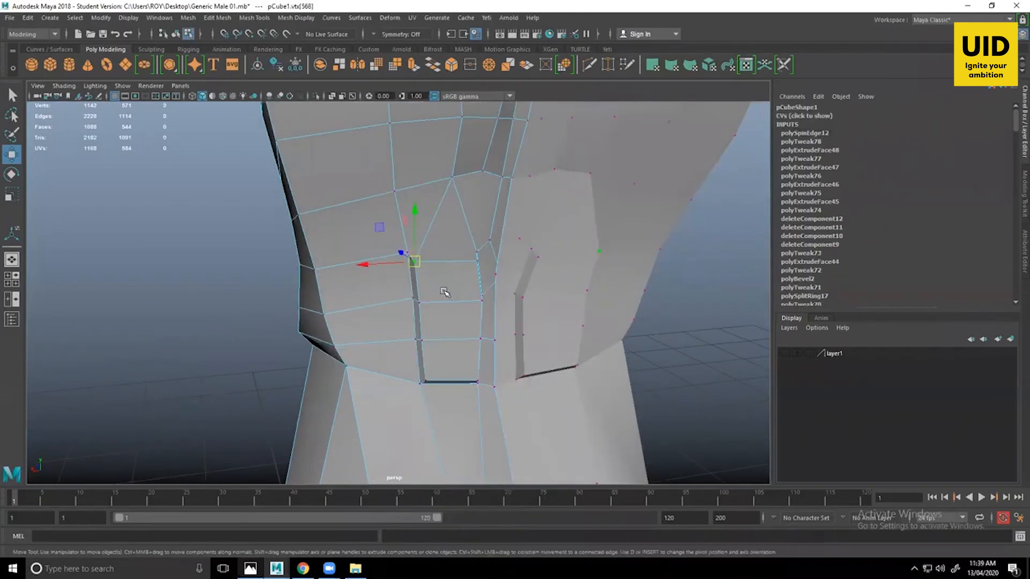
{"action": "left_click_drag", "start_coordinate": [446, 290], "coordinate": [390, 238], "text": "alt"}
{"action": "left_click_drag", "start_coordinate": [310, 189], "coordinate": [334, 191]}
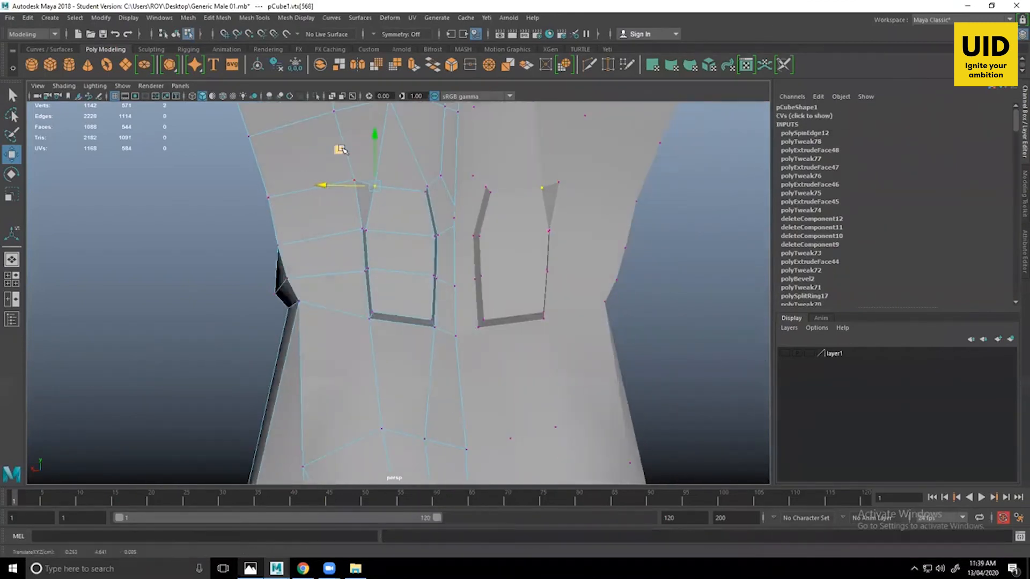
{"action": "middle_click_drag", "start_coordinate": [341, 150], "coordinate": [346, 143]}
Spin the edge along the bottom of the lower-back block backward by one to remove the bottom ledge.
{"action": "left_click_drag", "start_coordinate": [398, 233], "coordinate": [402, 234], "text": "alt"}
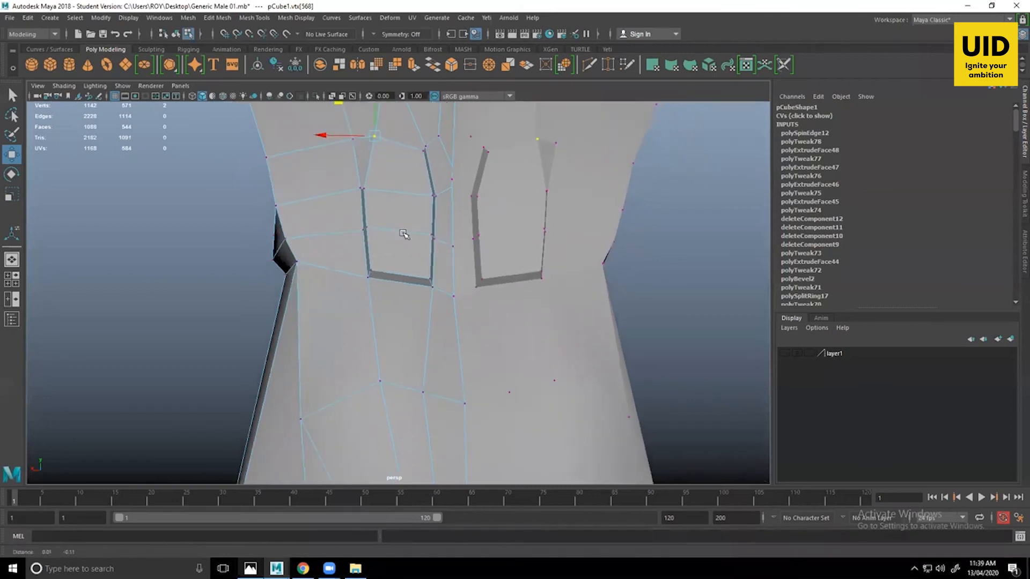
{"action": "right_click_drag", "start_coordinate": [408, 237], "coordinate": [415, 207]}
{"action": "left_click", "coordinate": [402, 295]}
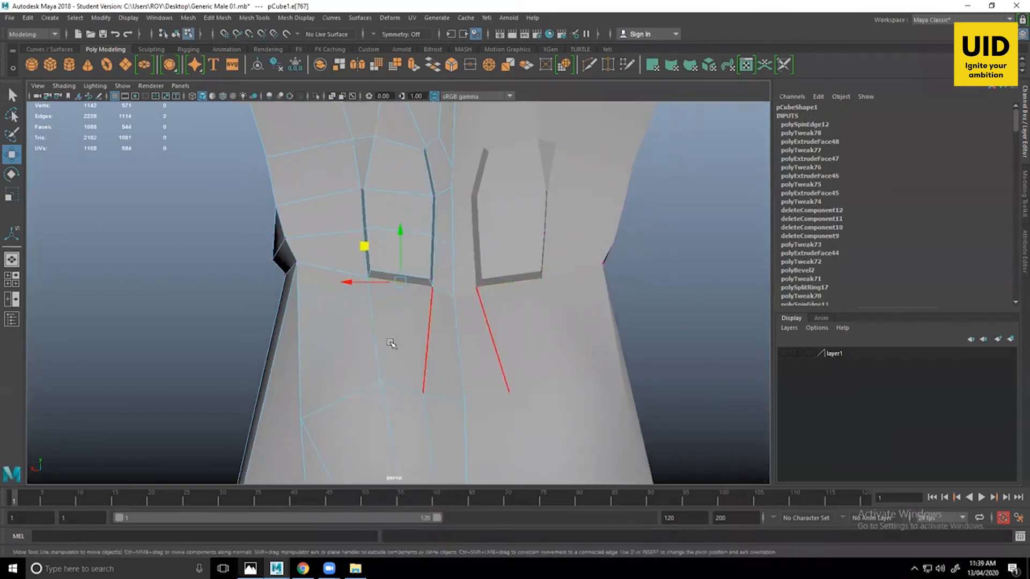
{"action": "key", "text": "ctrl+alt+Left"}
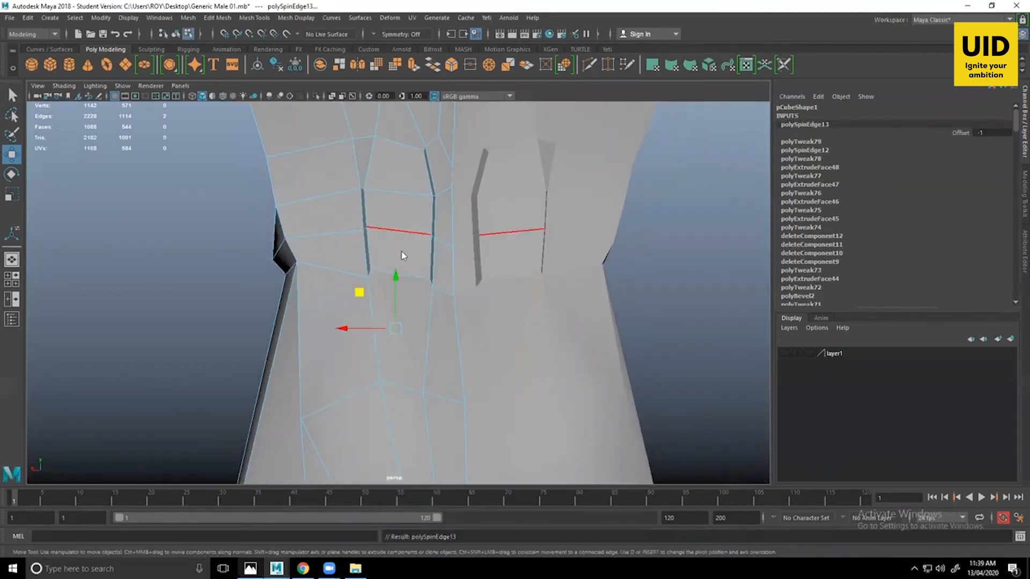
Move the lower-back block's bottom, middle and upper outer-side vertices slightly inward toward the spine.
{"action": "right_click_drag", "start_coordinate": [401, 253], "coordinate": [402, 225]}
{"action": "left_click_drag", "start_coordinate": [359, 248], "coordinate": [357, 246]}
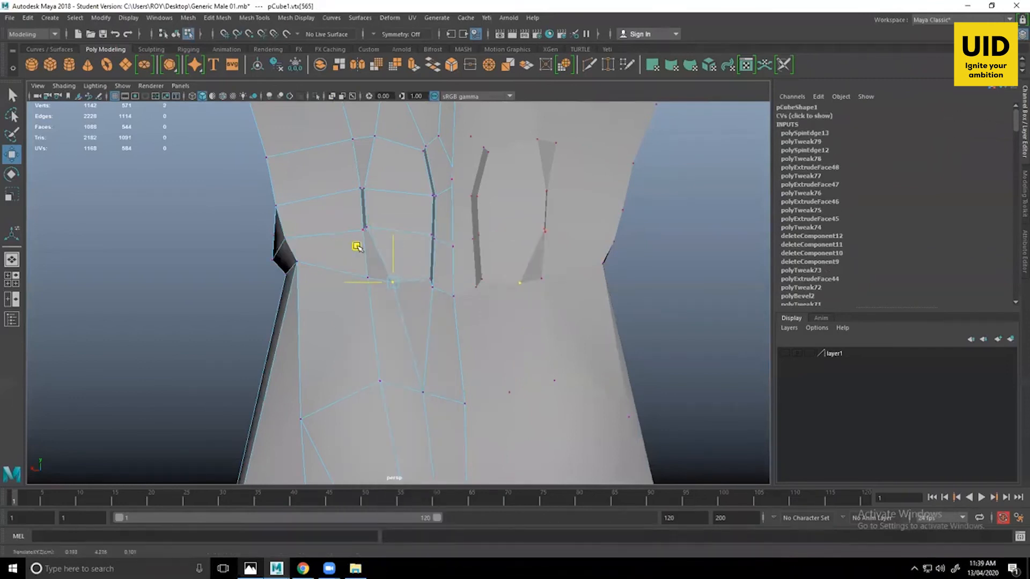
{"action": "left_click", "coordinate": [365, 231]}
{"action": "left_click_drag", "start_coordinate": [335, 192], "coordinate": [343, 191]}
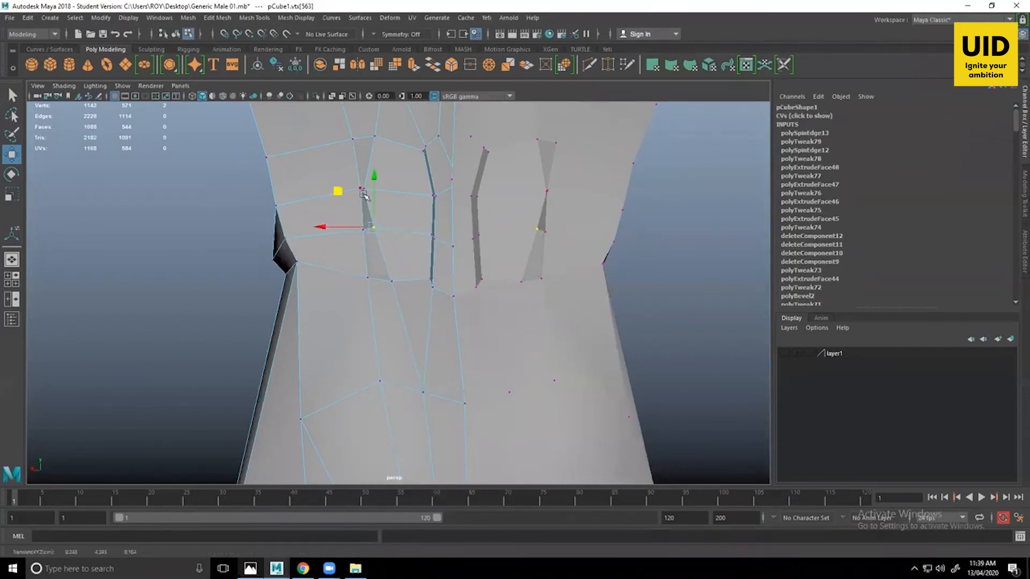
{"action": "left_click", "coordinate": [361, 189]}
{"action": "right_click_drag", "start_coordinate": [391, 197], "coordinate": [363, 209]}
{"action": "left_click", "coordinate": [363, 208]}
{"action": "mouse_move", "coordinate": [335, 209]}
{"action": "left_mouse_down"}
{"action": "mouse_move", "coordinate": [349, 209]}
{"action": "mouse_move", "coordinate": [340, 208]}
{"action": "left_mouse_up"}
Select the three vertical edges along the lower-back block's spine side and adjust their depth.
{"action": "left_click_drag", "start_coordinate": [340, 209], "coordinate": [317, 244], "text": "alt"}
{"action": "right_click_drag", "start_coordinate": [348, 247], "coordinate": [305, 231]}
{"action": "left_click_drag", "start_coordinate": [305, 231], "coordinate": [349, 316], "text": "alt"}
{"action": "right_click_drag", "start_coordinate": [316, 238], "coordinate": [306, 207]}
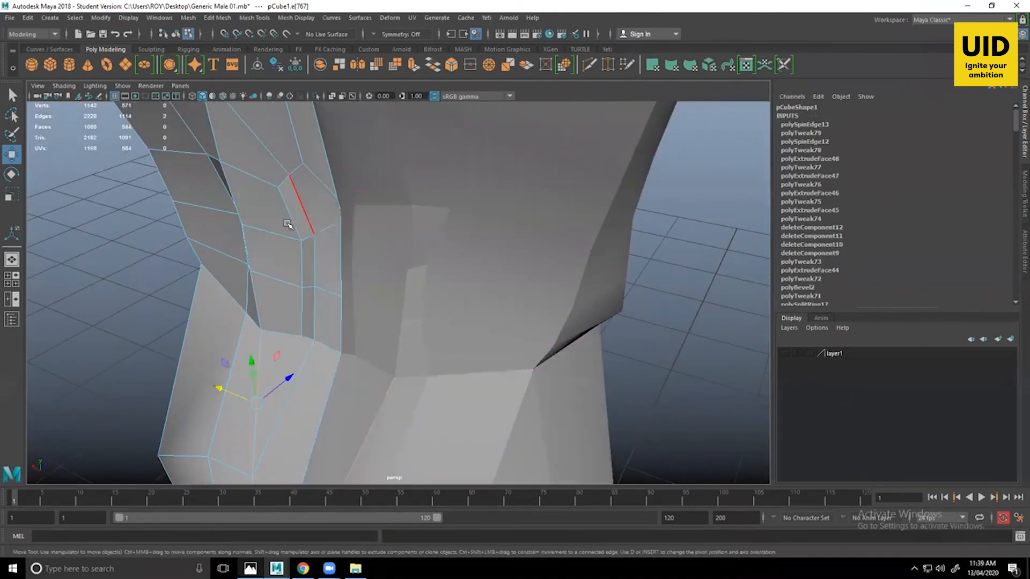
{"action": "left_click", "coordinate": [290, 218]}
{"action": "left_click", "coordinate": [299, 262], "text": "shift"}
{"action": "left_click", "coordinate": [302, 306], "text": "shift"}
{"action": "left_click_drag", "start_coordinate": [304, 308], "coordinate": [344, 358], "text": "alt"}
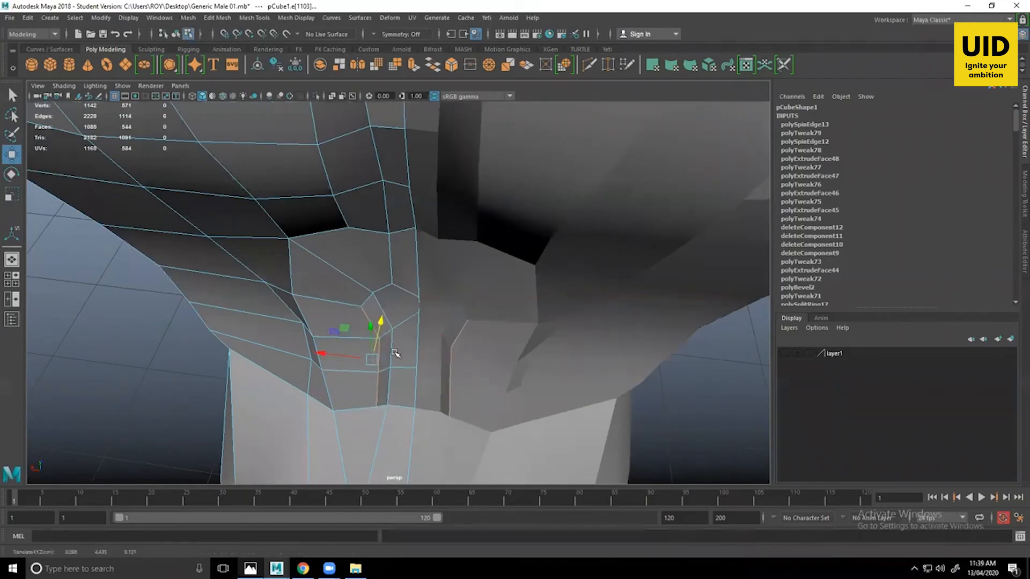
{"action": "left_click_drag", "start_coordinate": [382, 328], "coordinate": [335, 259], "text": "alt"}
Shift the lower-back block's top and bottom spine-side corner vertices away from the spine to round the inner side.
{"action": "right_click_drag", "start_coordinate": [336, 259], "coordinate": [298, 263]}
{"action": "left_click", "coordinate": [304, 361]}
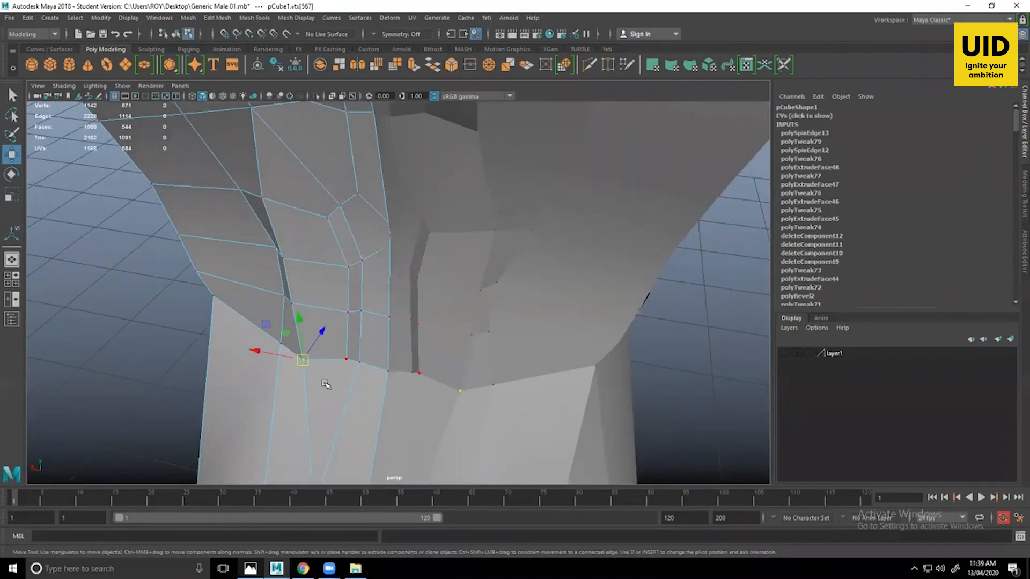
{"action": "left_click_drag", "start_coordinate": [325, 382], "coordinate": [409, 316], "text": "alt"}
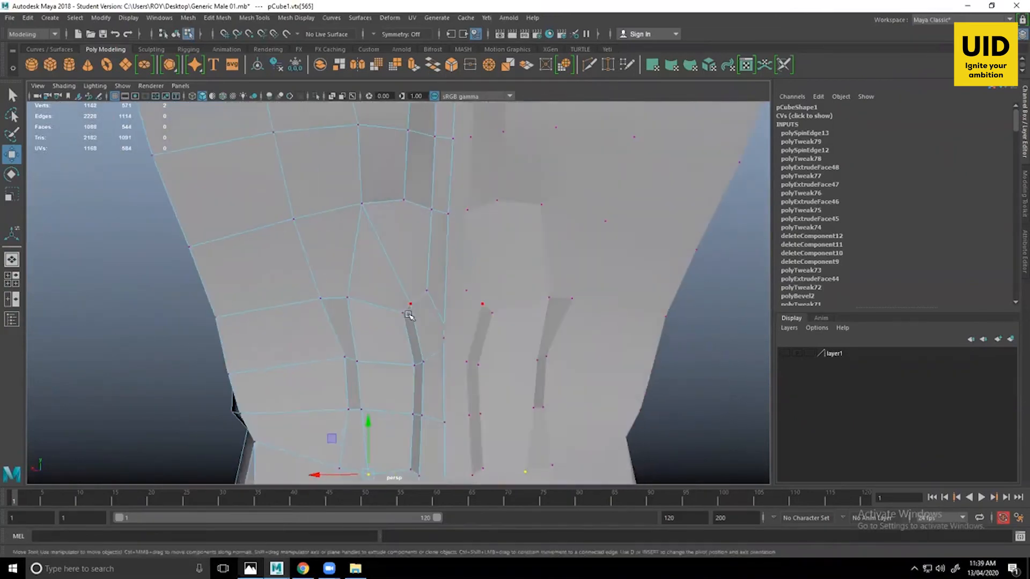
{"action": "left_click_drag", "start_coordinate": [367, 277], "coordinate": [394, 311]}
{"action": "left_click", "coordinate": [408, 378]}
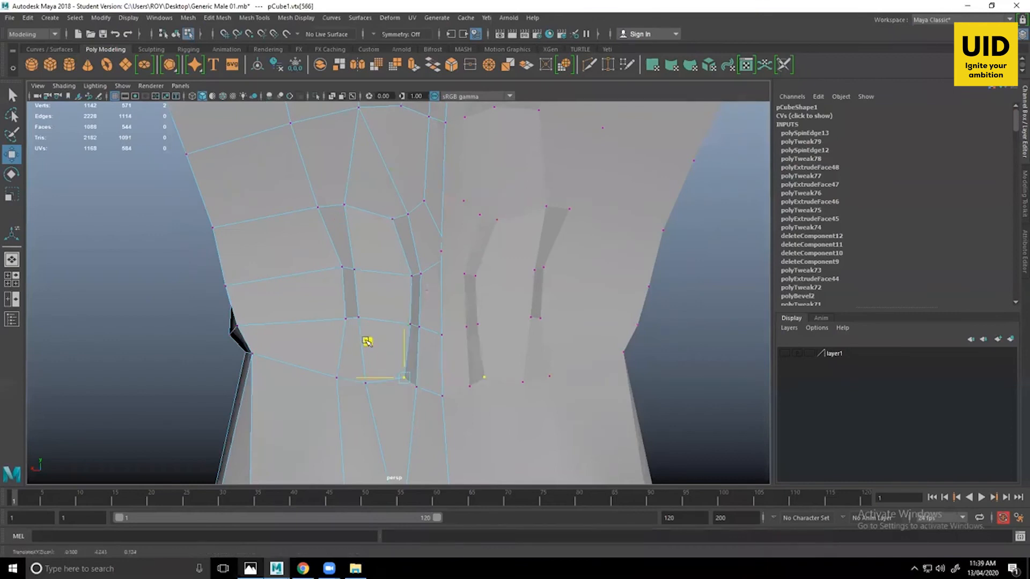
Return to object mode and examine the lower-back blocks on the deselected body from several angles.
{"action": "left_click_drag", "start_coordinate": [407, 378], "coordinate": [368, 251], "text": "alt"}
{"action": "right_click_drag", "start_coordinate": [368, 251], "coordinate": [424, 222]}
{"action": "left_click", "coordinate": [639, 325]}
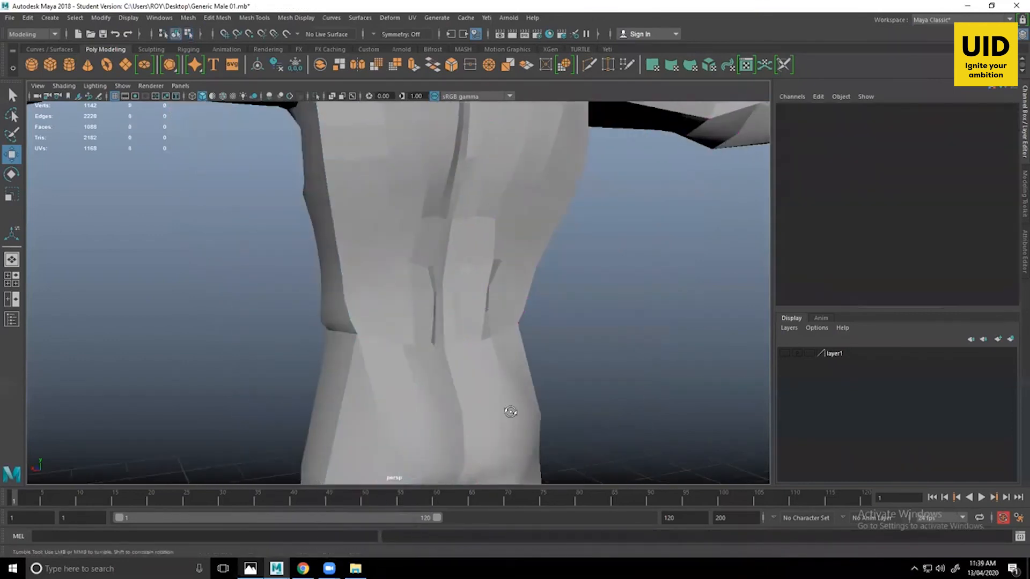
{"action": "left_click_drag", "start_coordinate": [510, 414], "coordinate": [552, 411], "text": "alt"}
Shift the mid-height vertical edge on the lower-back block's outer side slightly outward, away from the spine.
{"action": "left_click", "coordinate": [416, 349]}
{"action": "left_click_drag", "start_coordinate": [417, 349], "coordinate": [379, 259], "text": "alt"}
{"action": "right_click_drag", "start_coordinate": [379, 259], "coordinate": [379, 313]}
{"action": "left_click", "coordinate": [384, 310]}
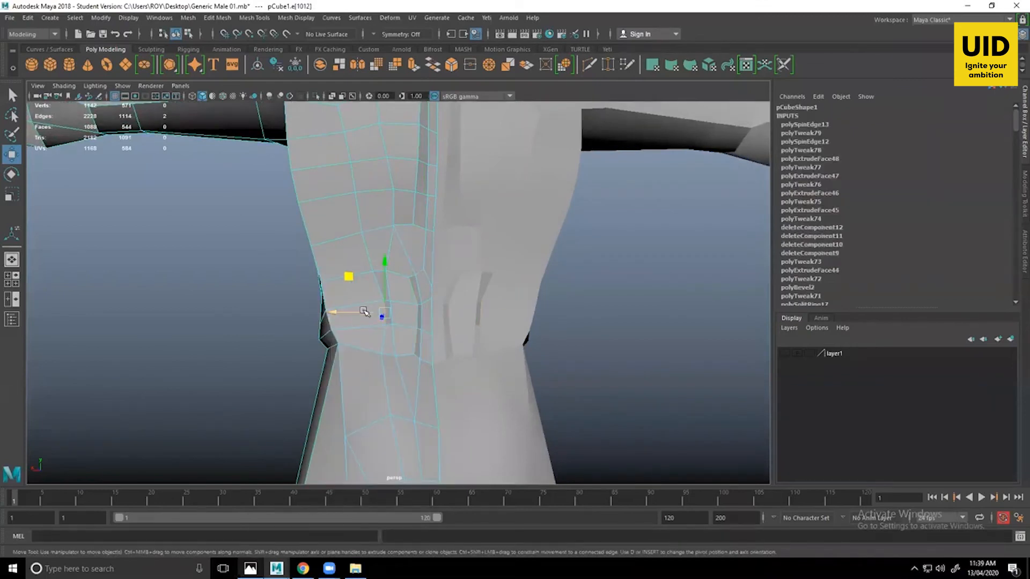
{"action": "left_click_drag", "start_coordinate": [366, 312], "coordinate": [361, 311]}
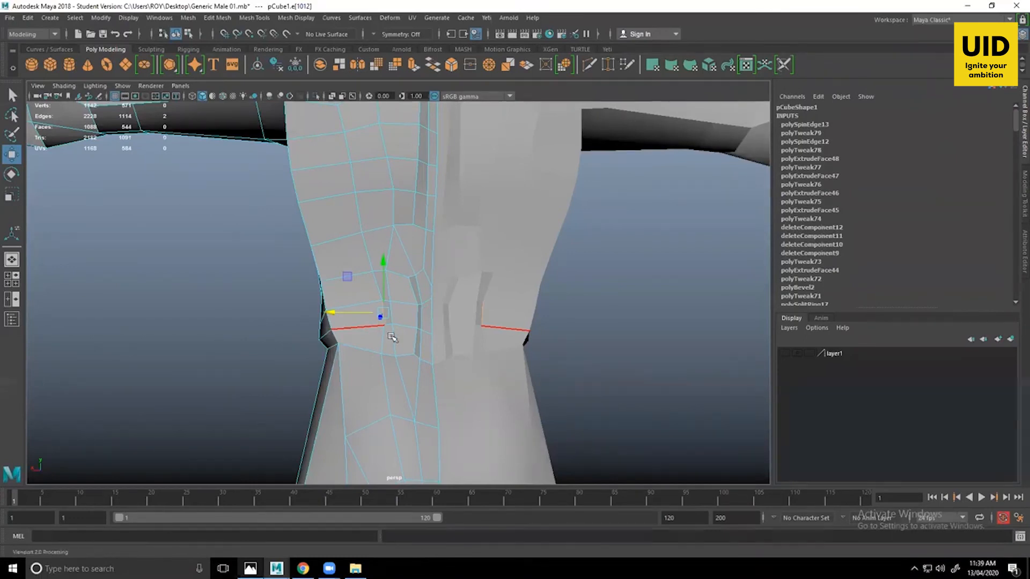
{"action": "left_click_drag", "start_coordinate": [394, 340], "coordinate": [497, 315], "text": "alt"}
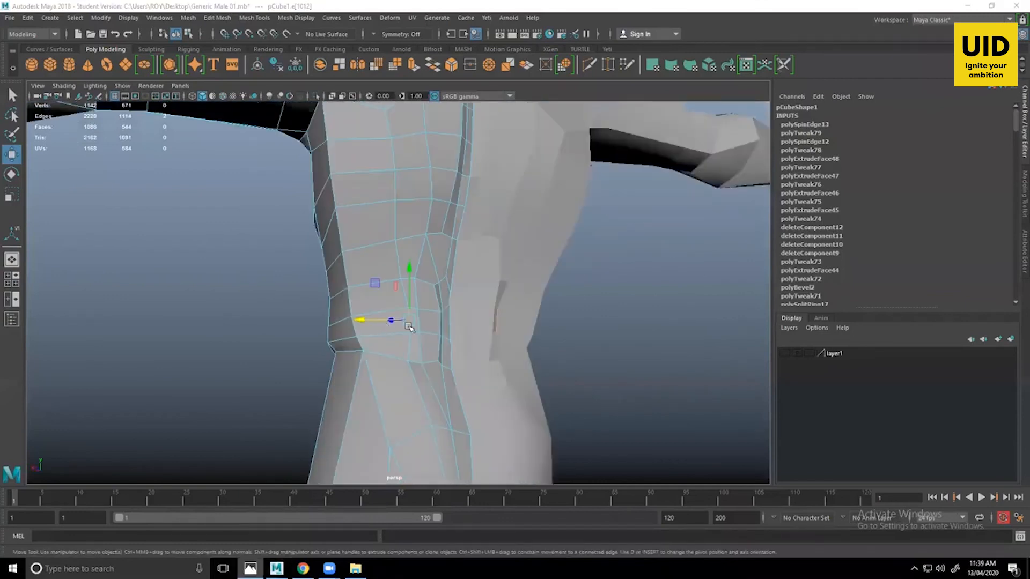
Compare the lower-back blocks with the rear figure in MUSCLE CHART.jpg, and return to the Maya model.
{"action": "key", "text": "alt+Tab"}
{"action": "scroll", "coordinate": [770, 256], "scroll_direction": "up", "scroll_amount": 1}
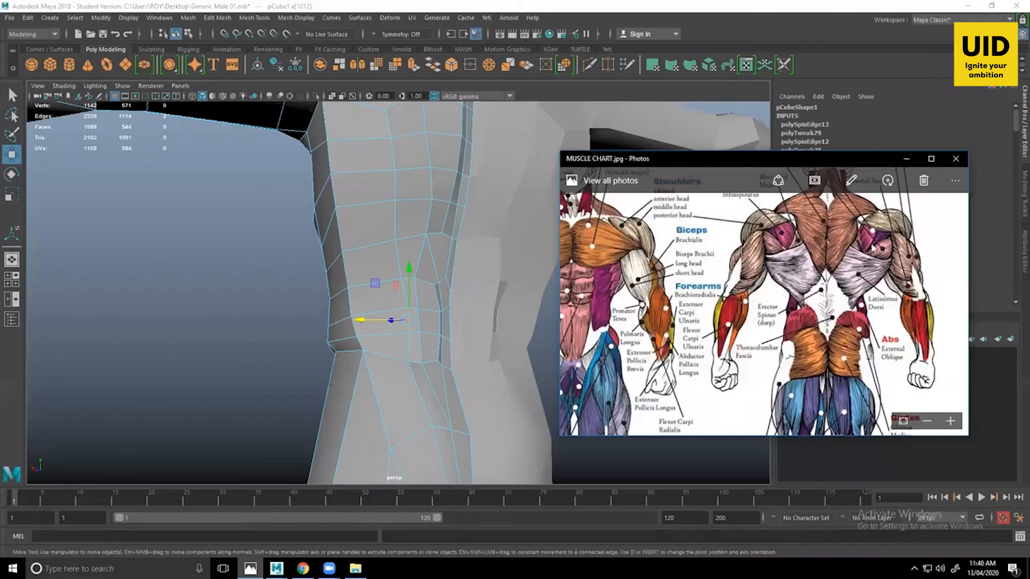
{"action": "left_click", "coordinate": [906, 159]}
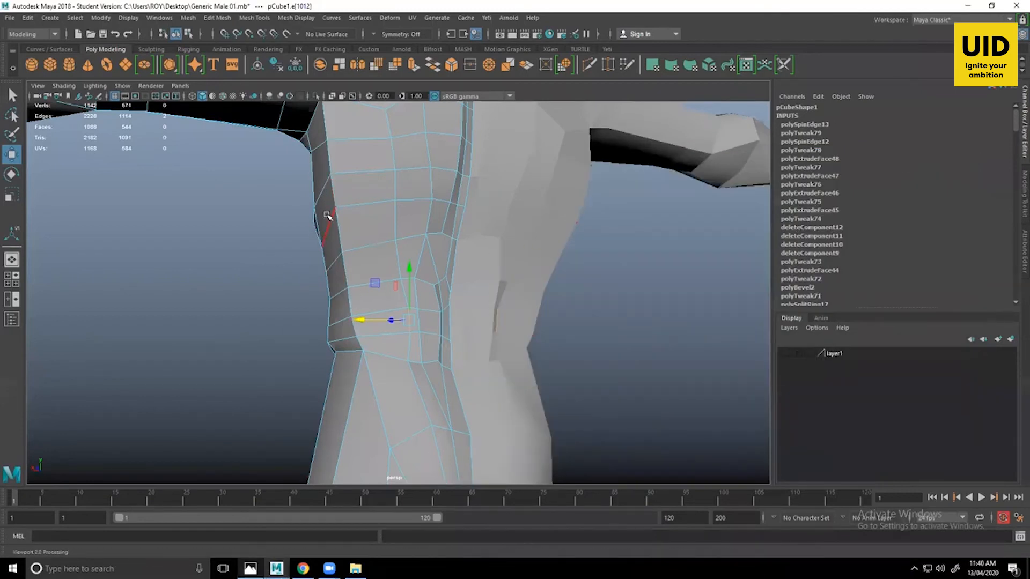
{"action": "left_click_drag", "start_coordinate": [354, 300], "coordinate": [382, 301], "text": "alt"}
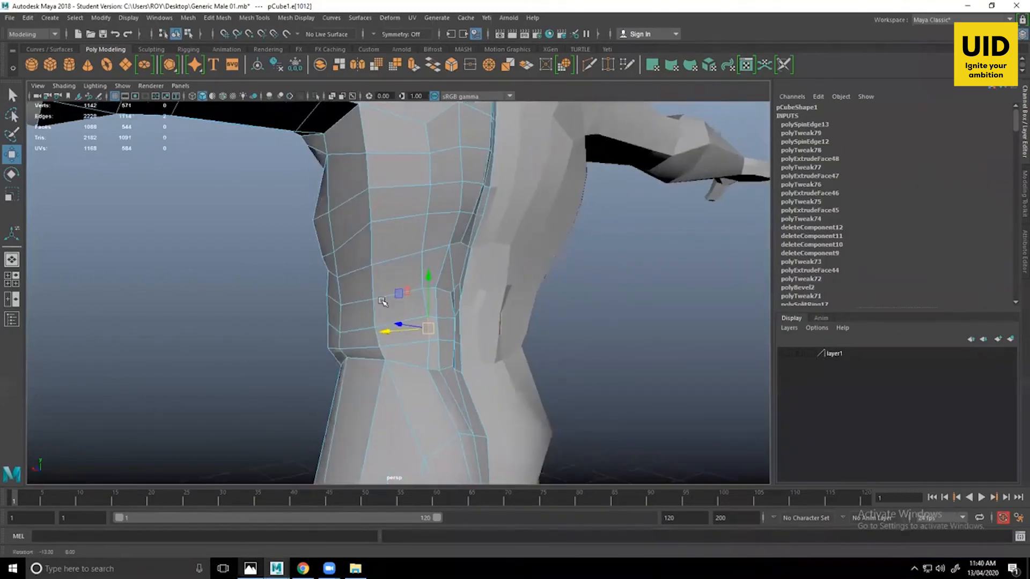
Examine the edge flow around the lower-back block and waist by selecting individual horizontal and vertical edges.
{"action": "right_click_drag", "start_coordinate": [382, 300], "coordinate": [371, 339], "text": "alt"}
{"action": "middle_click_drag", "start_coordinate": [371, 339], "coordinate": [459, 346], "text": "alt"}
{"action": "right_click_drag", "start_coordinate": [481, 299], "coordinate": [489, 326], "text": "alt"}
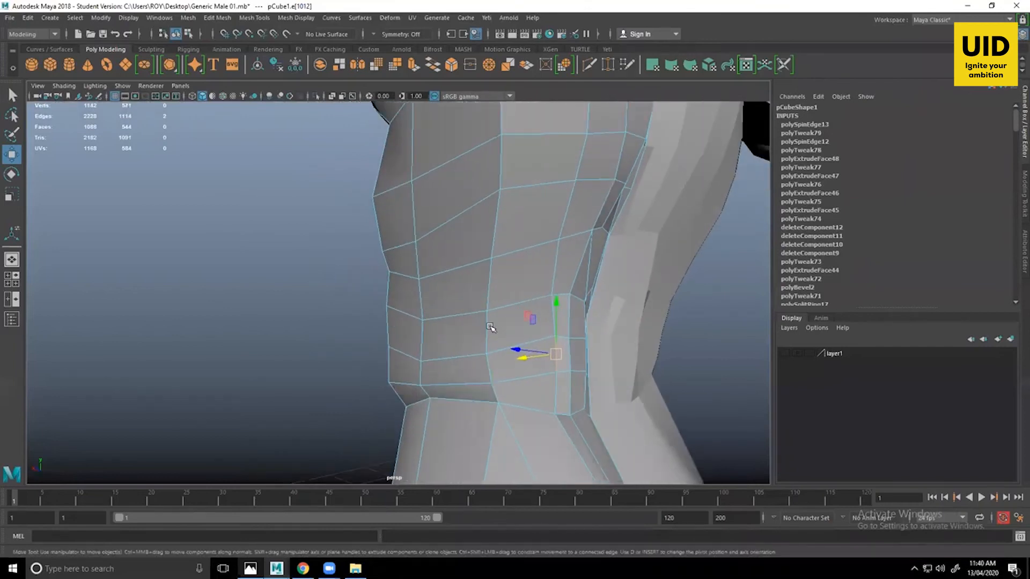
{"action": "middle_click_drag", "start_coordinate": [490, 326], "coordinate": [481, 305], "text": "alt"}
{"action": "middle_click_drag", "start_coordinate": [575, 384], "coordinate": [545, 372], "text": "alt"}
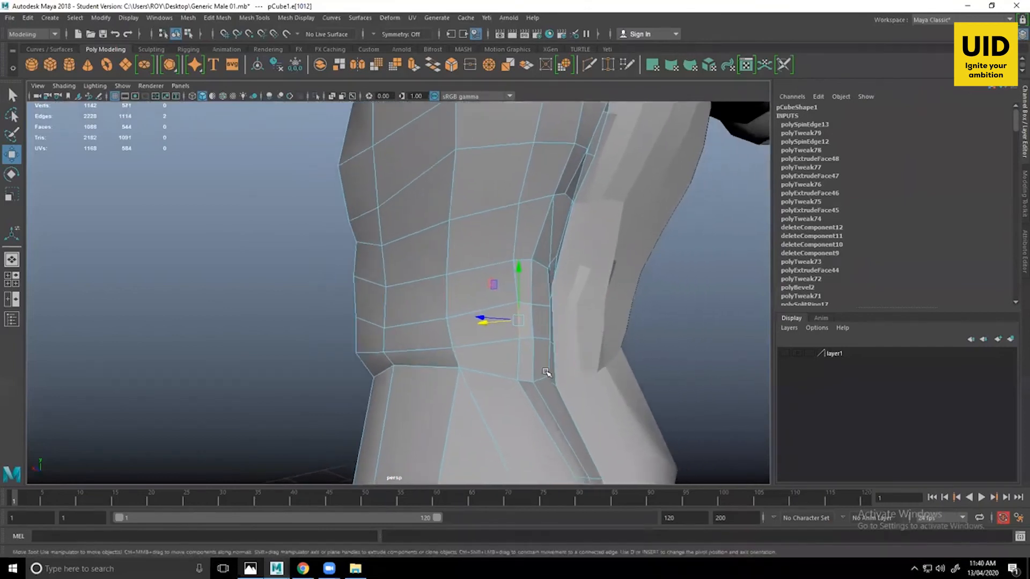
{"action": "left_click", "coordinate": [543, 339]}
{"action": "left_click_drag", "start_coordinate": [543, 339], "coordinate": [479, 406], "text": "alt"}
{"action": "left_click", "coordinate": [462, 404]}
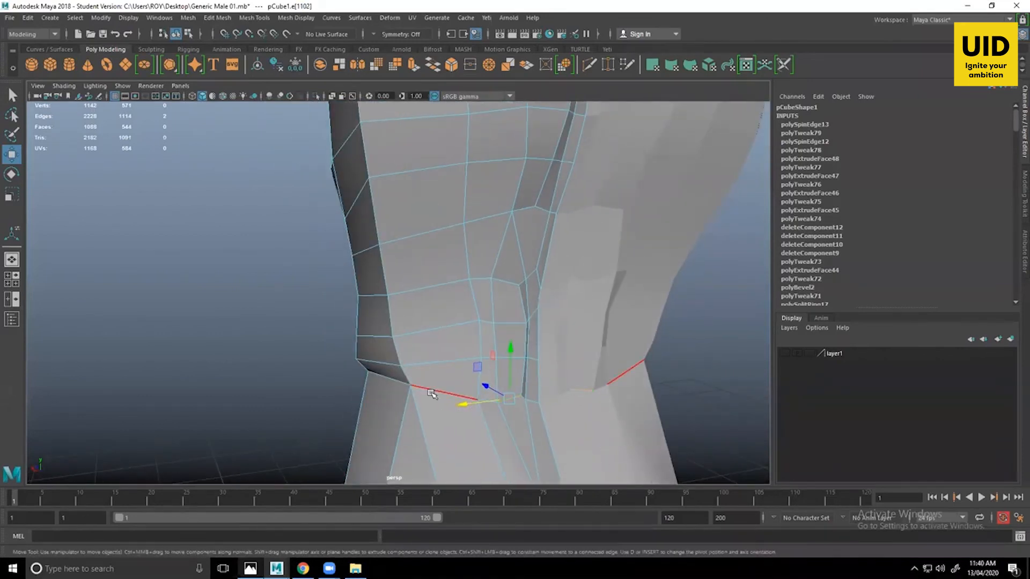
{"action": "left_click", "coordinate": [369, 361]}
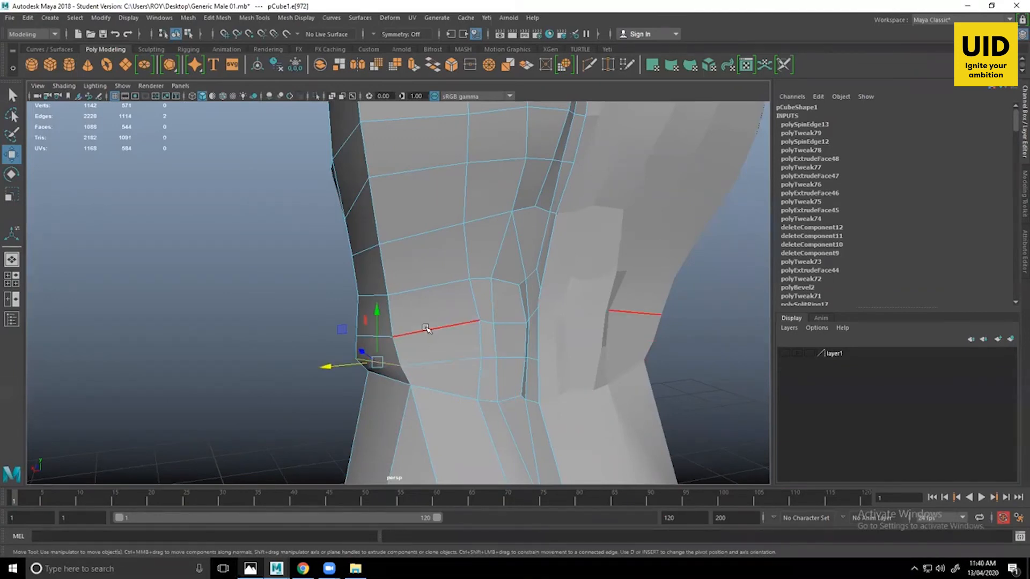
{"action": "left_click", "coordinate": [441, 280]}
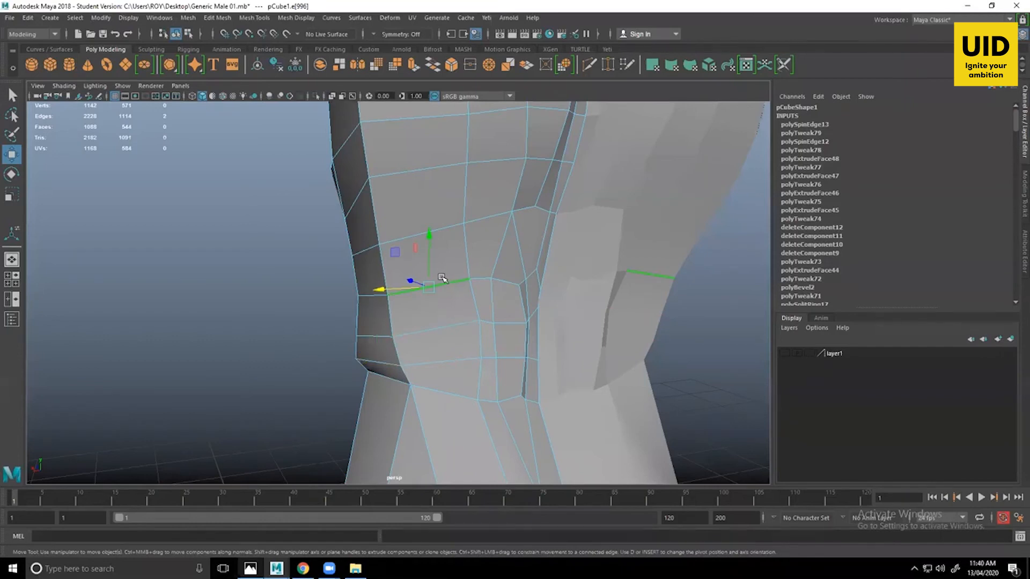
{"action": "left_click", "coordinate": [383, 269]}
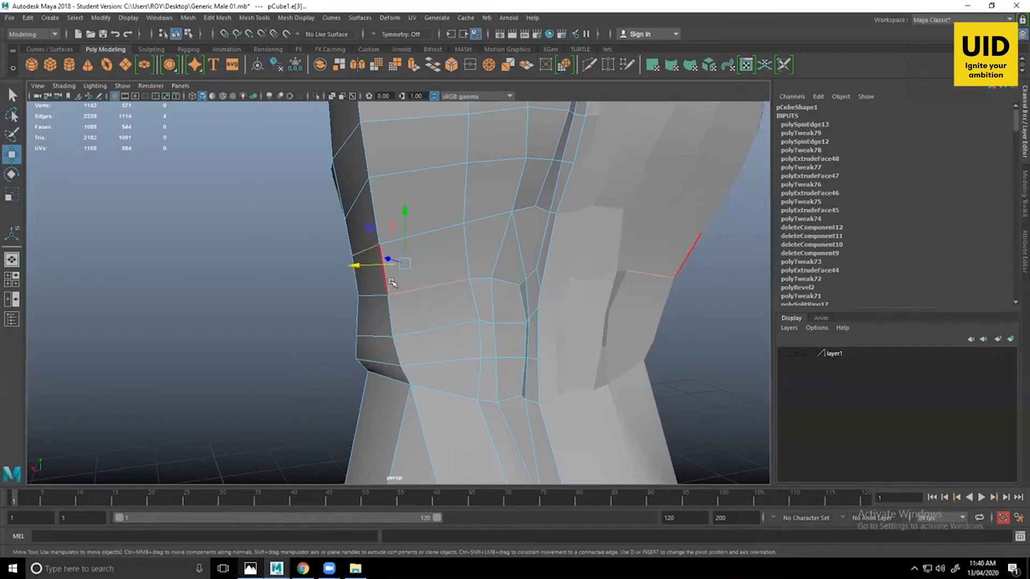
Spin the horizontal waist edge beside the lower-back block and the neighbouring flank edge so both run diagonally.
{"action": "mouse_move", "coordinate": [392, 282]}
{"action": "left_mouse_down", "text": "alt"}
{"action": "mouse_move", "coordinate": [414, 279]}
{"action": "mouse_move", "coordinate": [404, 276]}
{"action": "left_mouse_up", "text": "alt"}
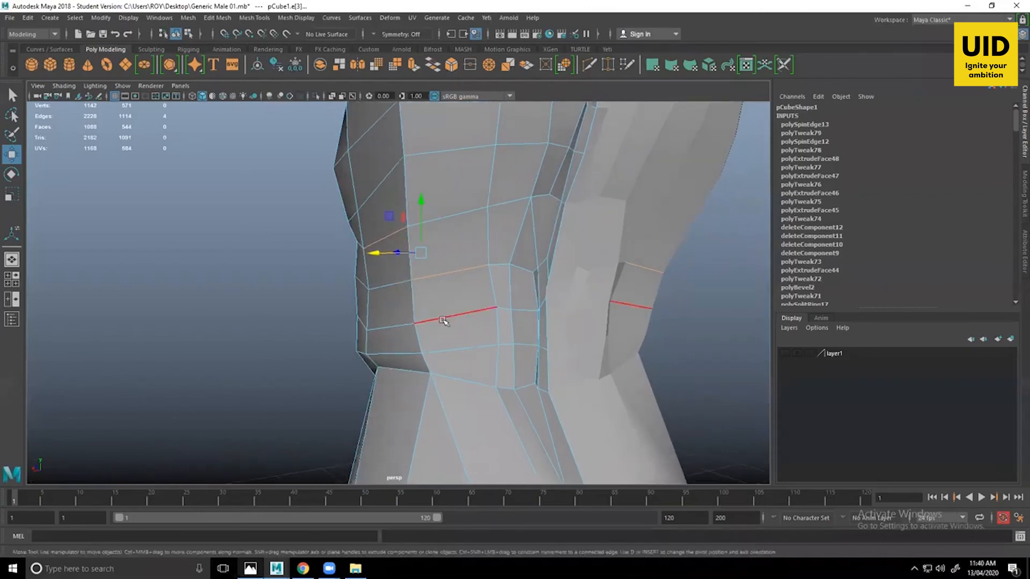
{"action": "left_click", "coordinate": [442, 320]}
{"action": "left_click", "coordinate": [416, 320]}
{"action": "left_click_drag", "start_coordinate": [417, 320], "coordinate": [445, 321], "text": "alt"}
{"action": "left_click", "coordinate": [473, 319]}
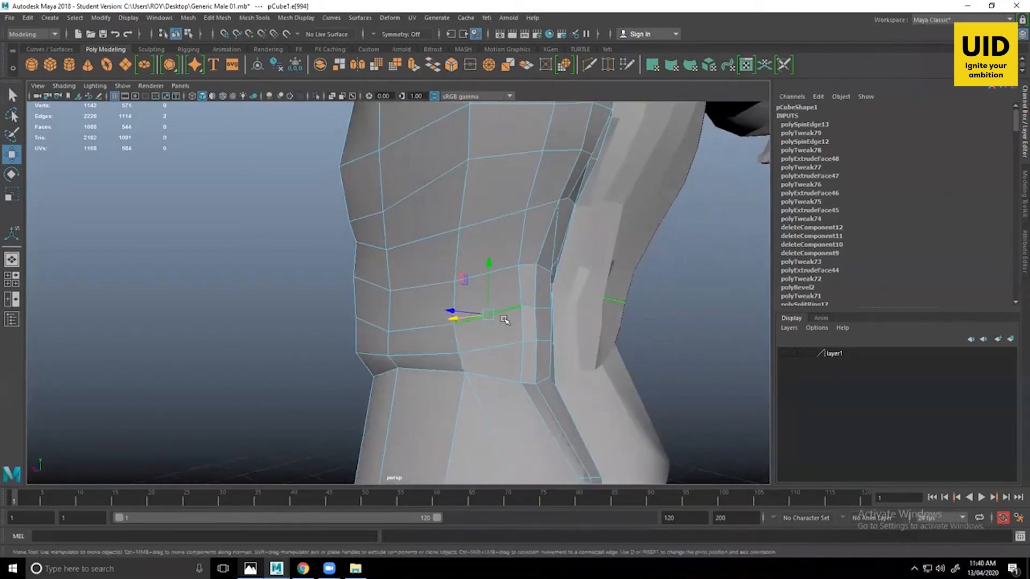
{"action": "key", "text": "ctrl+alt+Left"}
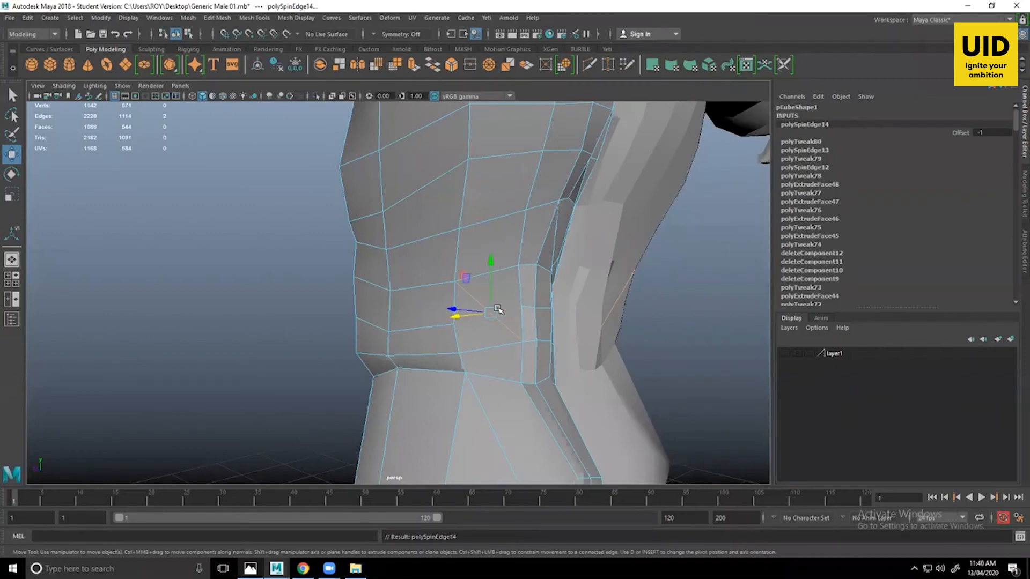
{"action": "key", "text": "ctrl+alt+Left"}
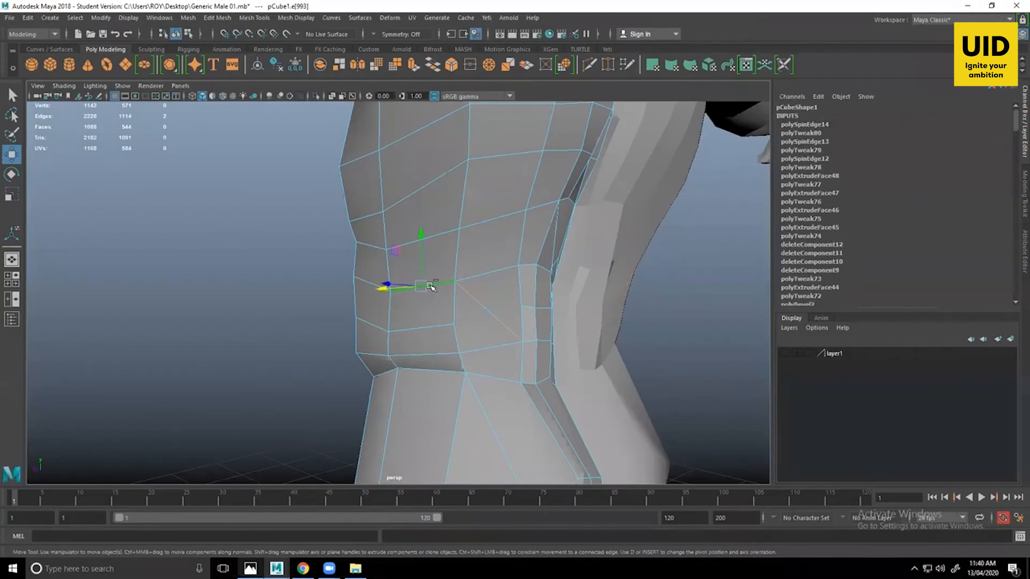
{"action": "mouse_move", "coordinate": [429, 286]}
{"action": "left_mouse_down", "text": "alt"}
{"action": "mouse_move", "coordinate": [436, 296]}
{"action": "mouse_move", "coordinate": [430, 290]}
{"action": "left_mouse_up", "text": "alt"}
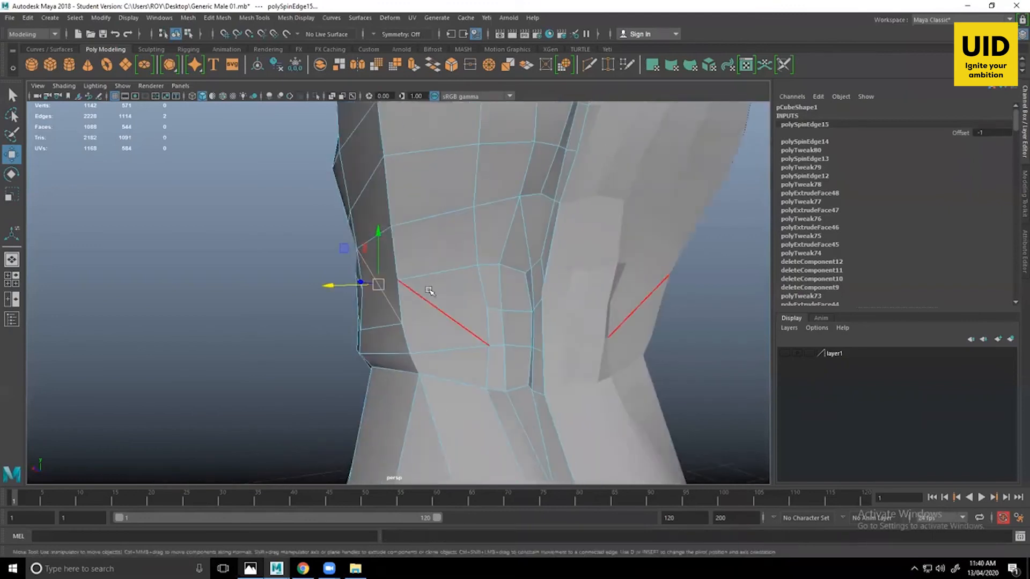
Move the two waist vertices at the outer edge of the back toward the spine, adjusting them around the spun edges.
{"action": "right_click_drag", "start_coordinate": [426, 259], "coordinate": [374, 260]}
{"action": "left_click", "coordinate": [398, 281]}
{"action": "left_click_drag", "start_coordinate": [399, 281], "coordinate": [374, 299], "text": "alt"}
{"action": "left_click_drag", "start_coordinate": [321, 241], "coordinate": [296, 162]}
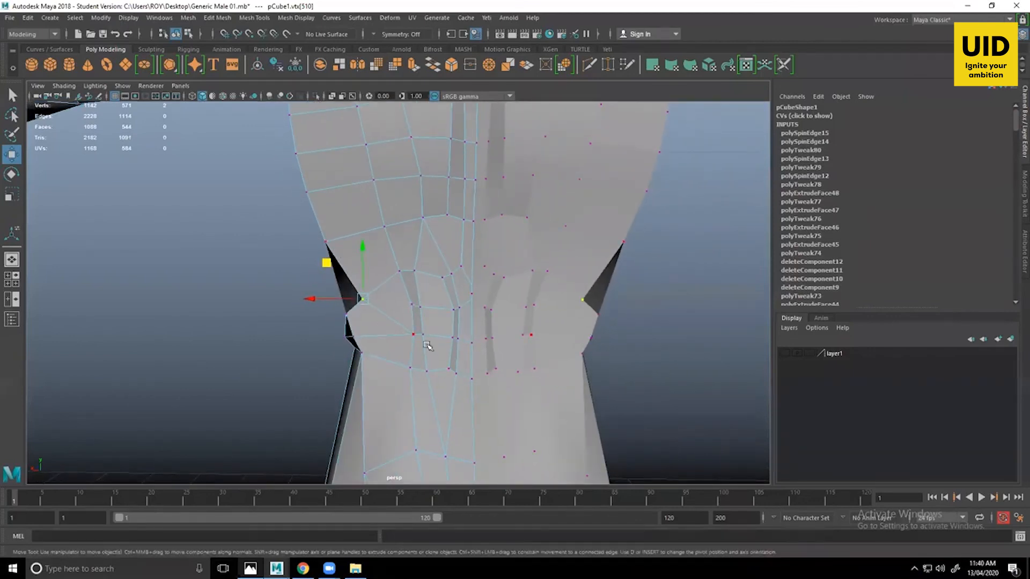
{"action": "mouse_move", "coordinate": [355, 333]}
{"action": "left_mouse_down", "text": "alt"}
{"action": "mouse_move", "coordinate": [379, 335]}
{"action": "mouse_move", "coordinate": [343, 323]}
{"action": "left_mouse_up", "text": "alt"}
{"action": "left_click", "coordinate": [384, 321]}
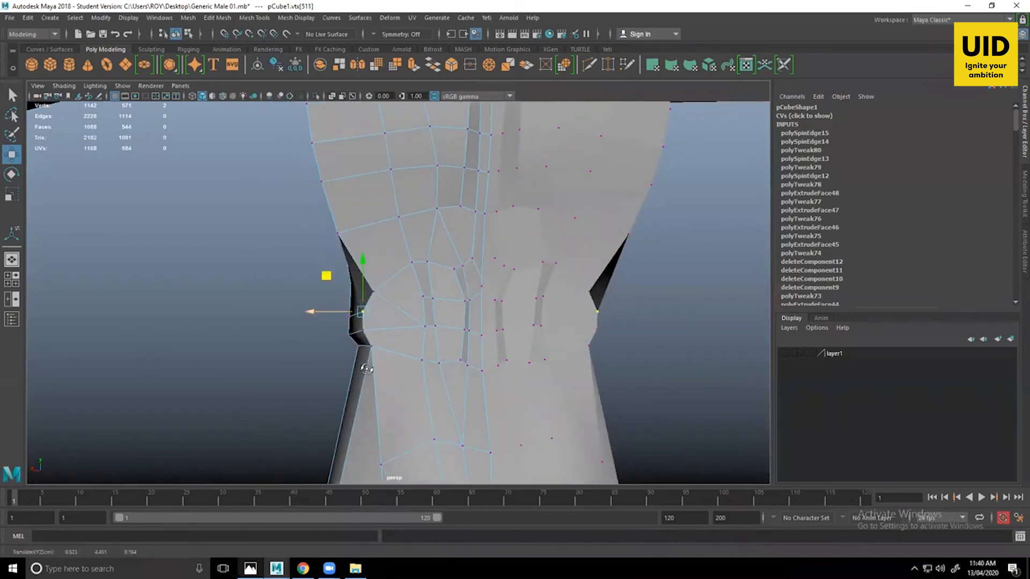
{"action": "left_click_drag", "start_coordinate": [367, 368], "coordinate": [349, 331], "text": "alt"}
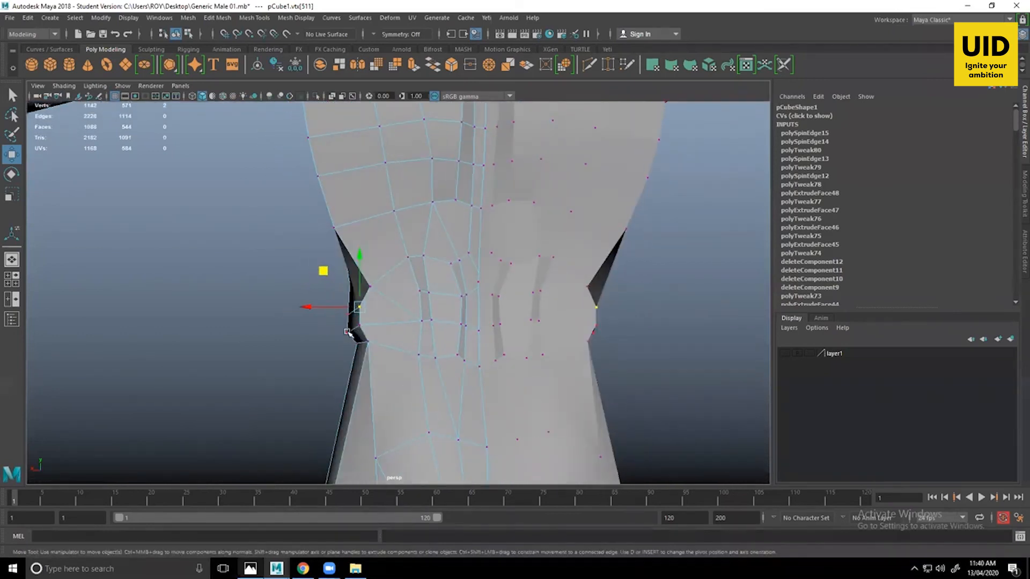
{"action": "left_click_drag", "start_coordinate": [324, 271], "coordinate": [348, 252]}
{"action": "left_click", "coordinate": [371, 285]}
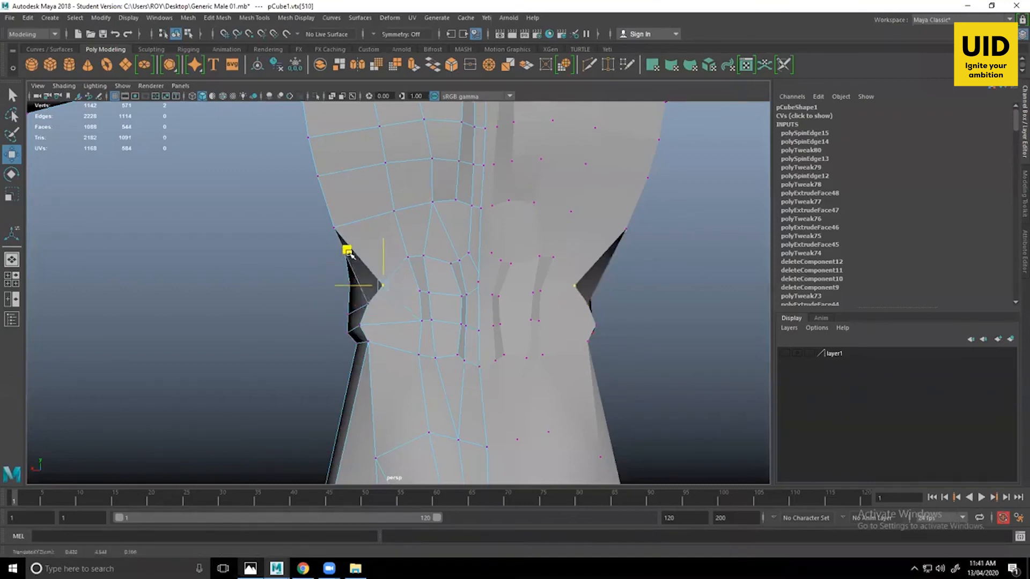
{"action": "left_click_drag", "start_coordinate": [370, 337], "coordinate": [456, 292], "text": "alt"}
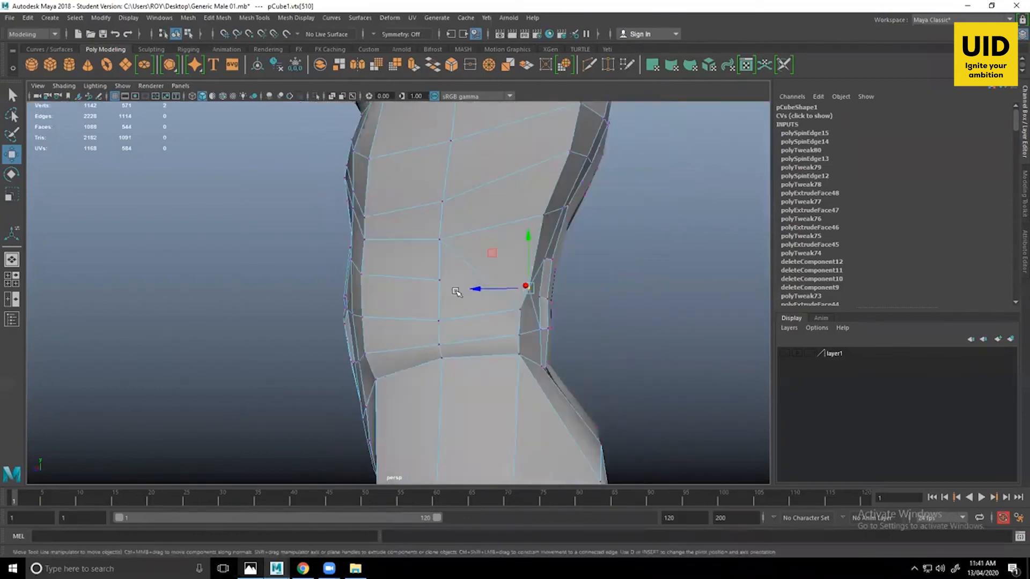
Shift the mid-side waist vertex down and slightly forward, then try moving the vertex beneath it and undo that attempt.
{"action": "left_click", "coordinate": [439, 280]}
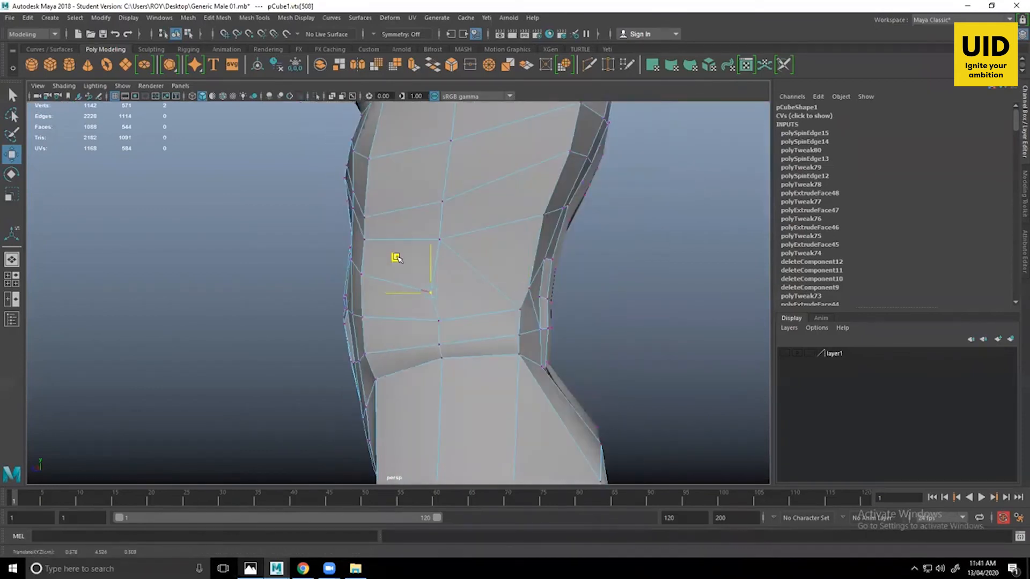
{"action": "left_click", "coordinate": [438, 321]}
{"action": "left_click_drag", "start_coordinate": [415, 321], "coordinate": [412, 321]}
{"action": "key", "text": "ctrl+z"}
{"action": "key", "text": "ctrl+z"}
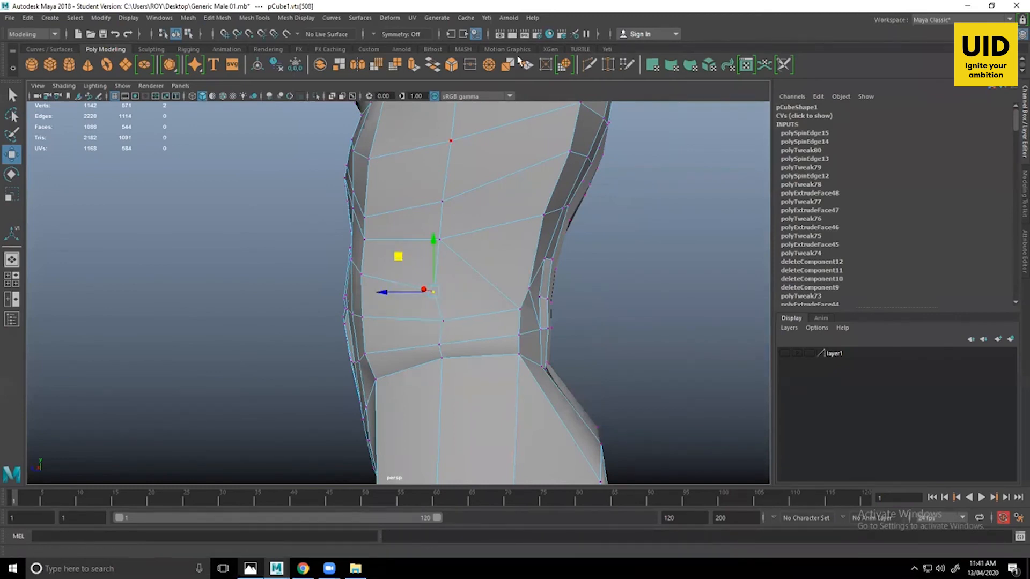
Return to object mode, deselect the body and examine the reshaped waist from back to front.
{"action": "left_click_drag", "start_coordinate": [568, 343], "coordinate": [421, 365], "text": "alt"}
{"action": "left_click", "coordinate": [377, 344]}
{"action": "left_click_drag", "start_coordinate": [384, 336], "coordinate": [485, 340], "text": "alt"}
{"action": "right_click_drag", "start_coordinate": [456, 244], "coordinate": [506, 230]}
{"action": "scroll", "coordinate": [622, 289], "scroll_direction": "down", "scroll_amount": 5}
{"action": "left_click", "coordinate": [623, 306]}
{"action": "left_click_drag", "start_coordinate": [601, 322], "coordinate": [411, 388], "text": "alt"}
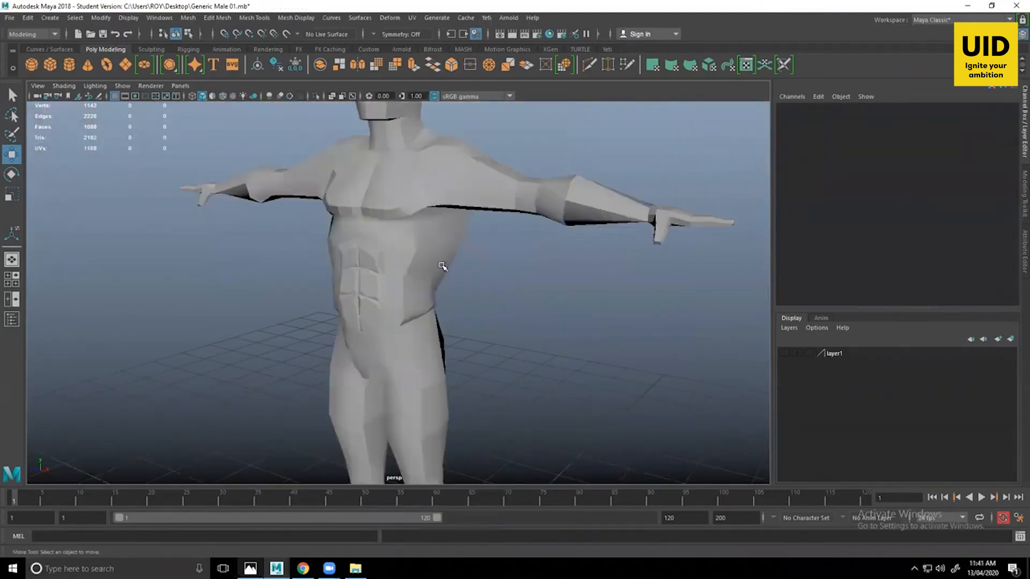
Select the body and examine the wireframe of its abdomen, ribcage and waist from the front and side.
{"action": "left_click", "coordinate": [444, 266]}
{"action": "scroll", "coordinate": [424, 252], "scroll_direction": "up", "scroll_amount": 2}
{"action": "scroll", "coordinate": [470, 385], "scroll_direction": "up", "scroll_amount": 3}
{"action": "middle_click_drag", "start_coordinate": [567, 343], "coordinate": [586, 306], "text": "alt"}
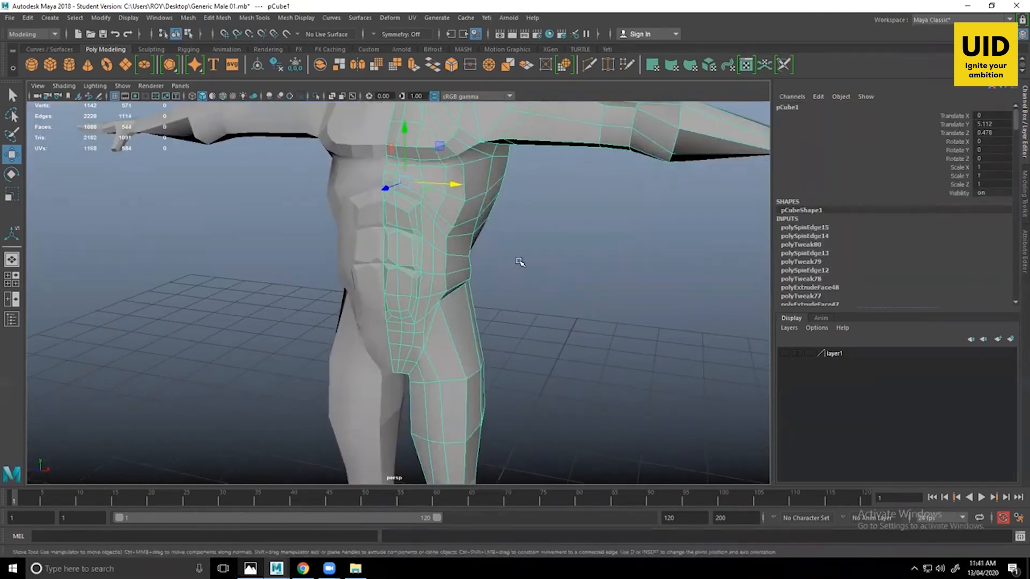
{"action": "scroll", "coordinate": [477, 250], "scroll_direction": "up", "scroll_amount": 2}
{"action": "middle_click_drag", "start_coordinate": [482, 243], "coordinate": [527, 338], "text": "alt"}
{"action": "scroll", "coordinate": [574, 325], "scroll_direction": "down", "scroll_amount": 2}
{"action": "left_click_drag", "start_coordinate": [541, 338], "coordinate": [488, 336], "text": "alt"}
{"action": "middle_click_drag", "start_coordinate": [488, 336], "coordinate": [509, 334], "text": "alt"}
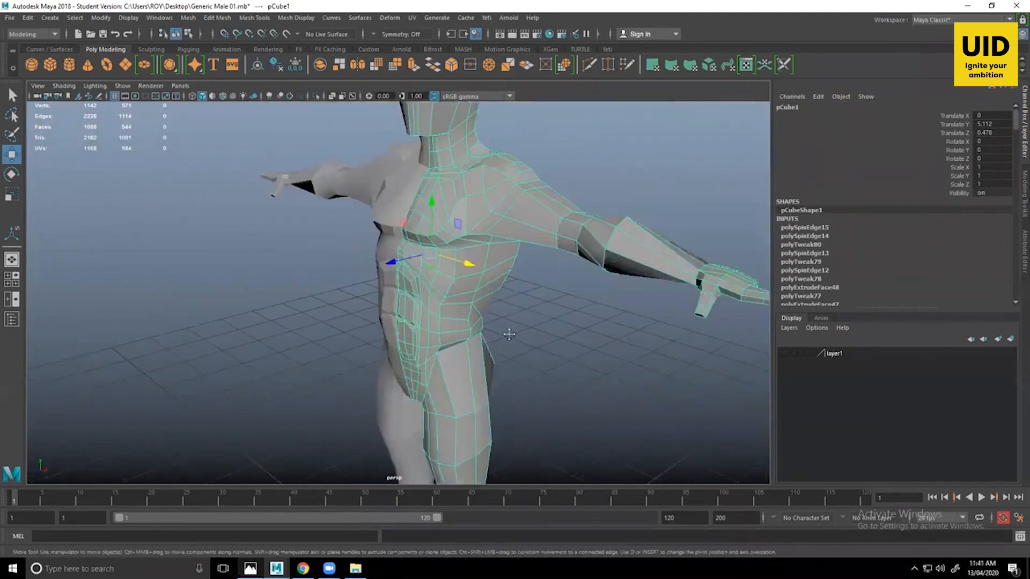
{"action": "scroll", "coordinate": [507, 327], "scroll_direction": "down", "scroll_amount": 3}
{"action": "left_click_drag", "start_coordinate": [495, 320], "coordinate": [536, 321], "text": "alt"}
{"action": "scroll", "coordinate": [547, 321], "scroll_direction": "up", "scroll_amount": 4}
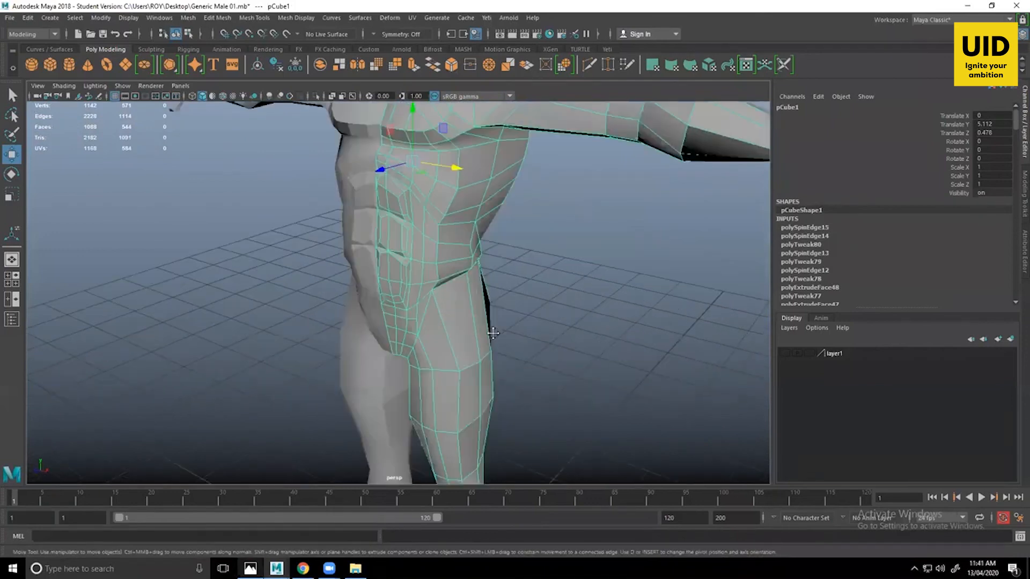
Examine the proportions and topology of the whole figure, from the head and arms down to the feet.
{"action": "middle_click_drag", "start_coordinate": [558, 316], "coordinate": [581, 369], "text": "alt"}
{"action": "scroll", "coordinate": [457, 374], "scroll_direction": "down", "scroll_amount": 3}
{"action": "left_click_drag", "start_coordinate": [604, 387], "coordinate": [508, 345], "text": "alt"}
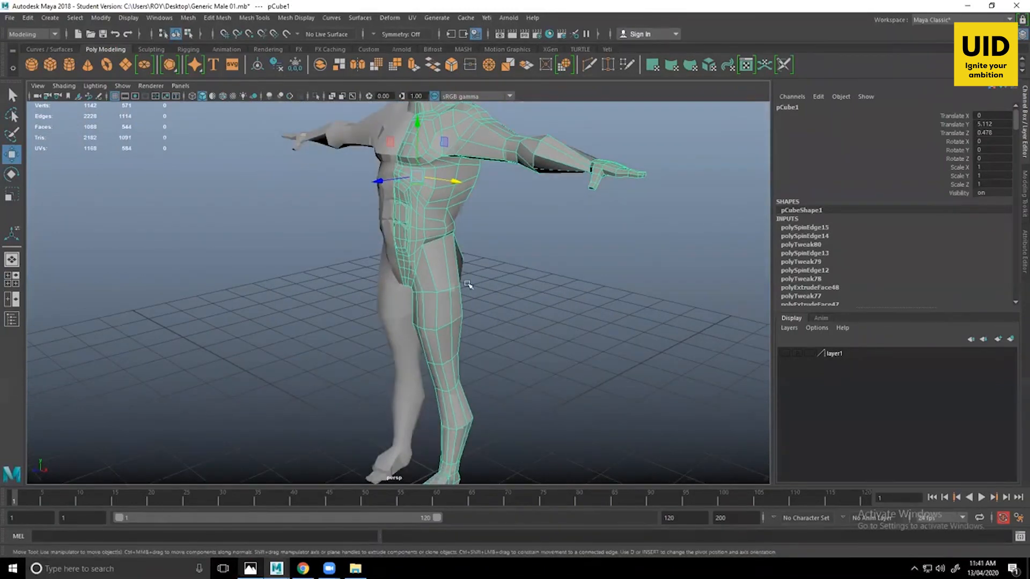
{"action": "middle_click_drag", "start_coordinate": [511, 249], "coordinate": [508, 345], "text": "alt"}
{"action": "left_click_drag", "start_coordinate": [508, 345], "coordinate": [502, 353], "text": "alt"}
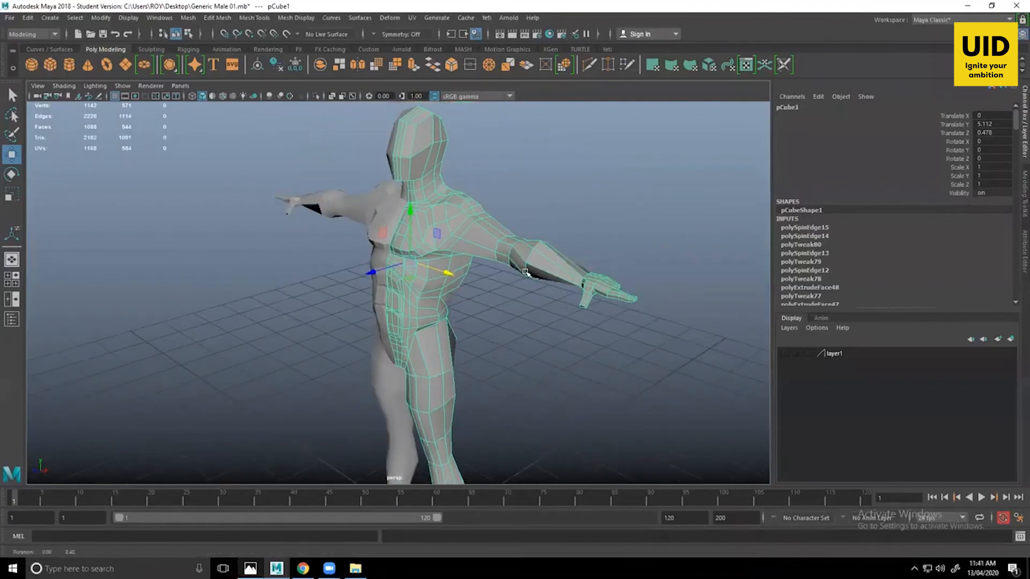
{"action": "left_click_drag", "start_coordinate": [526, 272], "coordinate": [536, 277], "text": "alt"}
{"action": "middle_click_drag", "start_coordinate": [483, 255], "coordinate": [499, 240], "text": "alt"}
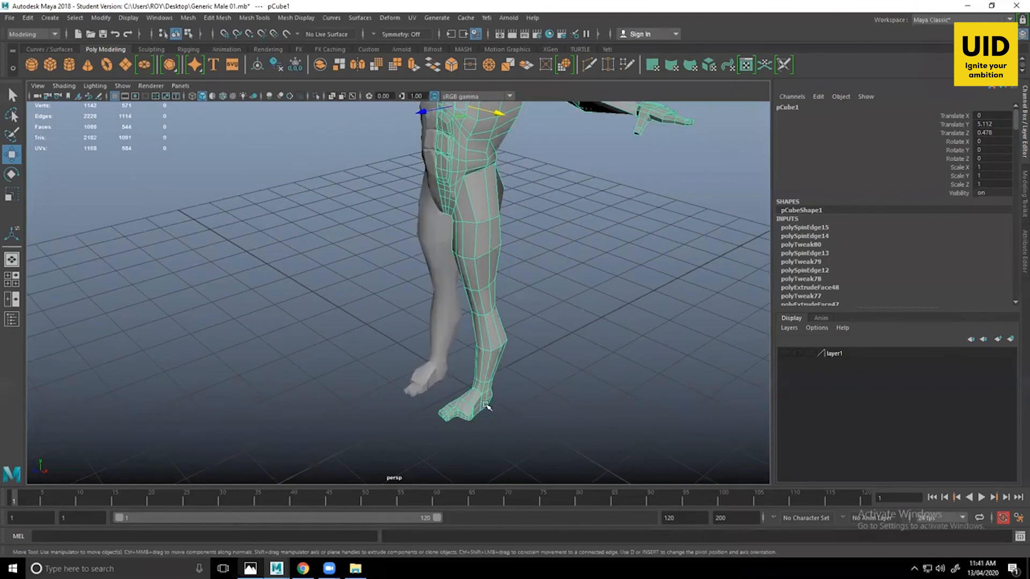
{"action": "middle_click_drag", "start_coordinate": [506, 336], "coordinate": [454, 542], "text": "alt"}
{"action": "right_click_drag", "start_coordinate": [539, 322], "coordinate": [740, 412], "text": "alt"}
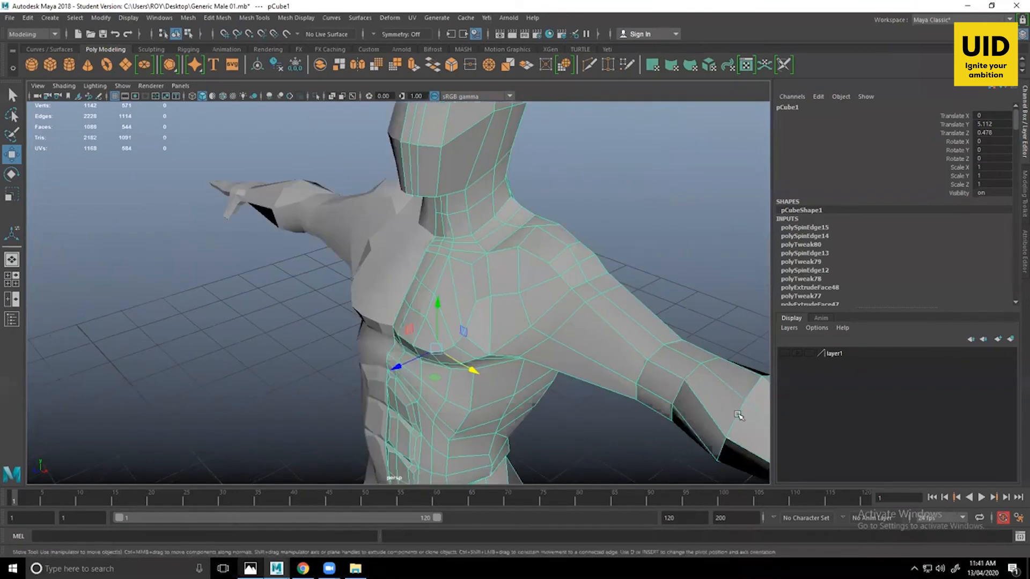
Examine the edges and vertices around the neck base and collarbone, and return to object mode.
{"action": "right_click_drag", "start_coordinate": [480, 342], "coordinate": [438, 312], "text": "alt"}
{"action": "left_click_drag", "start_coordinate": [400, 258], "coordinate": [472, 256], "text": "alt"}
{"action": "right_click_drag", "start_coordinate": [472, 255], "coordinate": [487, 228], "text": "alt"}
{"action": "right_click_drag", "start_coordinate": [479, 273], "coordinate": [537, 392], "text": "alt"}
{"action": "left_click", "coordinate": [505, 293]}
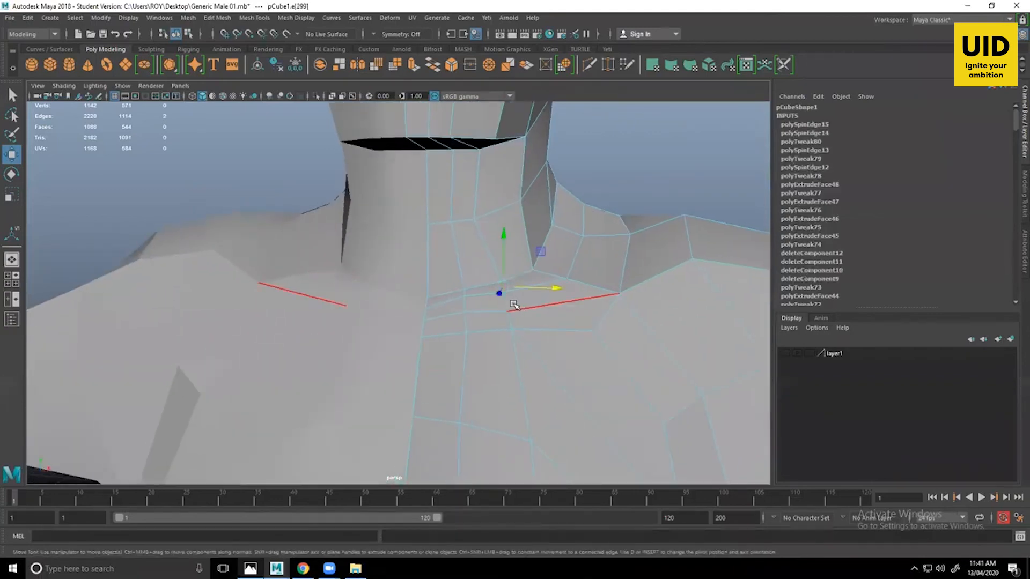
{"action": "left_click", "coordinate": [508, 312], "text": "shift"}
{"action": "left_click_drag", "start_coordinate": [509, 313], "coordinate": [523, 352], "text": "alt"}
{"action": "right_click_drag", "start_coordinate": [496, 259], "coordinate": [445, 259]}
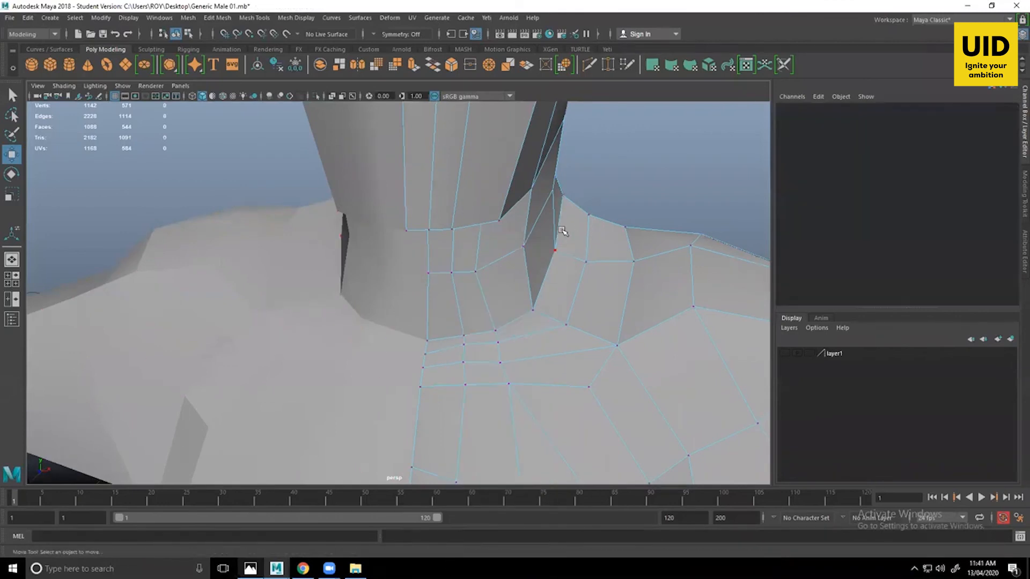
{"action": "right_click_drag", "start_coordinate": [562, 229], "coordinate": [600, 207]}
{"action": "left_click", "coordinate": [646, 193]}
{"action": "right_click_drag", "start_coordinate": [657, 179], "coordinate": [599, 253], "text": "alt"}
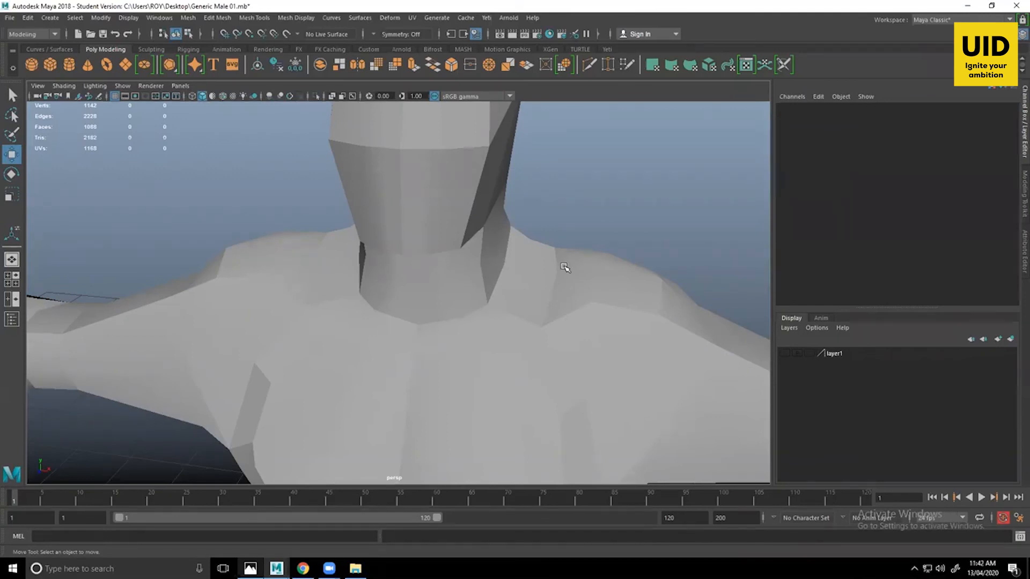
Inspect the chest, shoulders and upper torso from several angles with the body deselected and selected.
{"action": "right_click_drag", "start_coordinate": [445, 348], "coordinate": [566, 203], "text": "alt"}
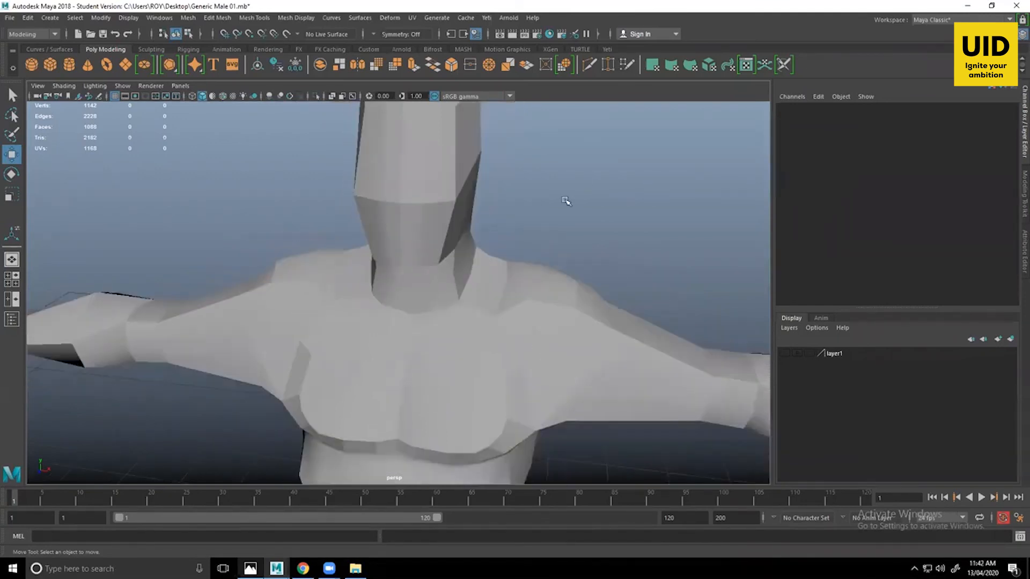
{"action": "left_click_drag", "start_coordinate": [566, 203], "coordinate": [371, 292], "text": "alt"}
{"action": "left_click", "coordinate": [417, 332]}
{"action": "left_click_drag", "start_coordinate": [417, 332], "coordinate": [472, 328], "text": "alt"}
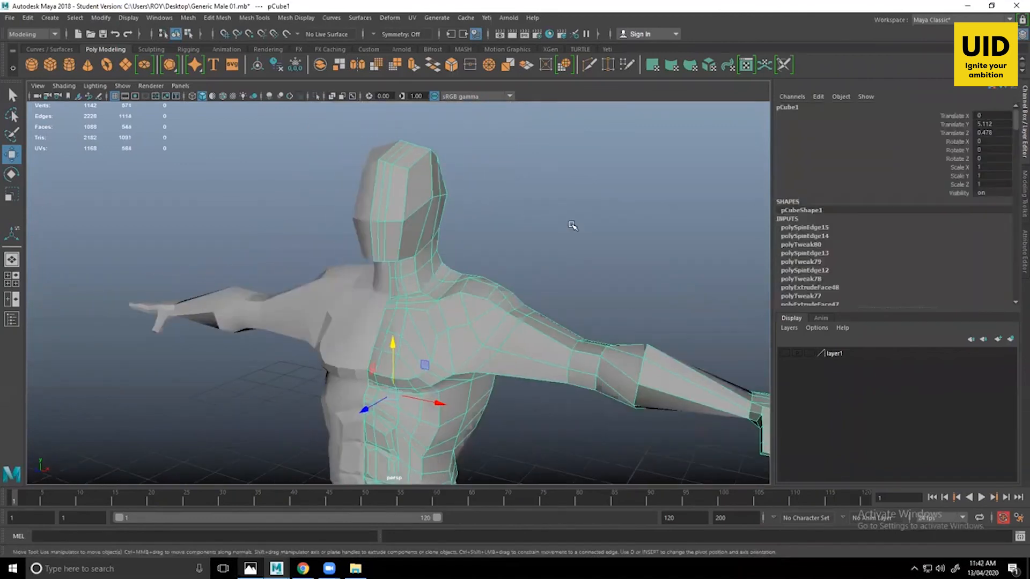
{"action": "left_click", "coordinate": [575, 225]}
{"action": "middle_click_drag", "start_coordinate": [543, 279], "coordinate": [584, 211], "text": "alt"}
{"action": "left_click", "coordinate": [547, 283]}
{"action": "left_click_drag", "start_coordinate": [547, 283], "coordinate": [506, 270], "text": "alt"}
{"action": "middle_click_drag", "start_coordinate": [506, 271], "coordinate": [475, 234], "text": "alt"}
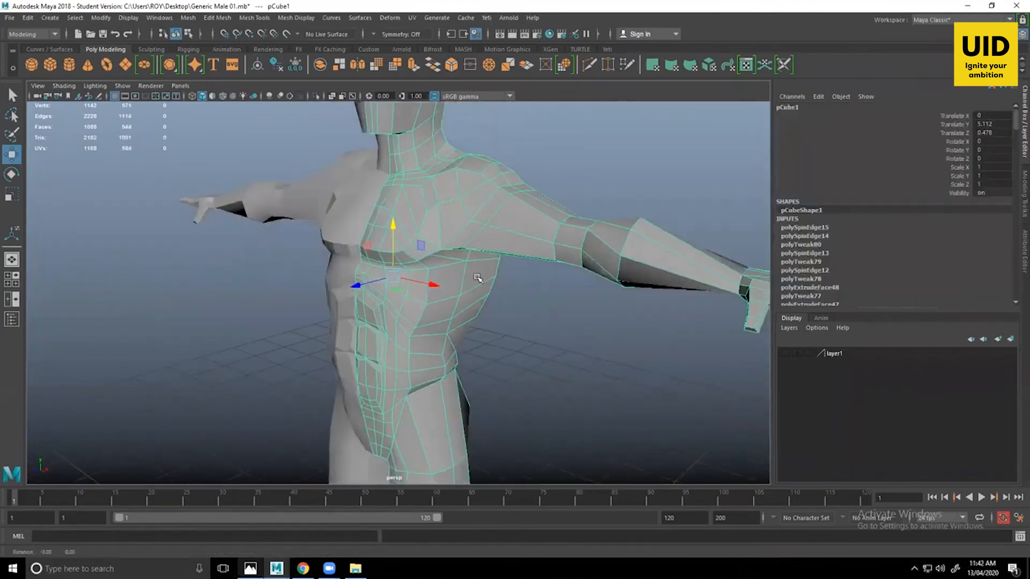
Nudge two vertices on the lower outer contour of the chest muscle to refine its curve.
{"action": "right_click_drag", "start_coordinate": [477, 279], "coordinate": [500, 266], "text": "alt"}
{"action": "left_click_drag", "start_coordinate": [451, 206], "coordinate": [494, 200], "text": "alt"}
{"action": "middle_click_drag", "start_coordinate": [494, 200], "coordinate": [490, 248], "text": "alt"}
{"action": "right_click_drag", "start_coordinate": [495, 229], "coordinate": [451, 227]}
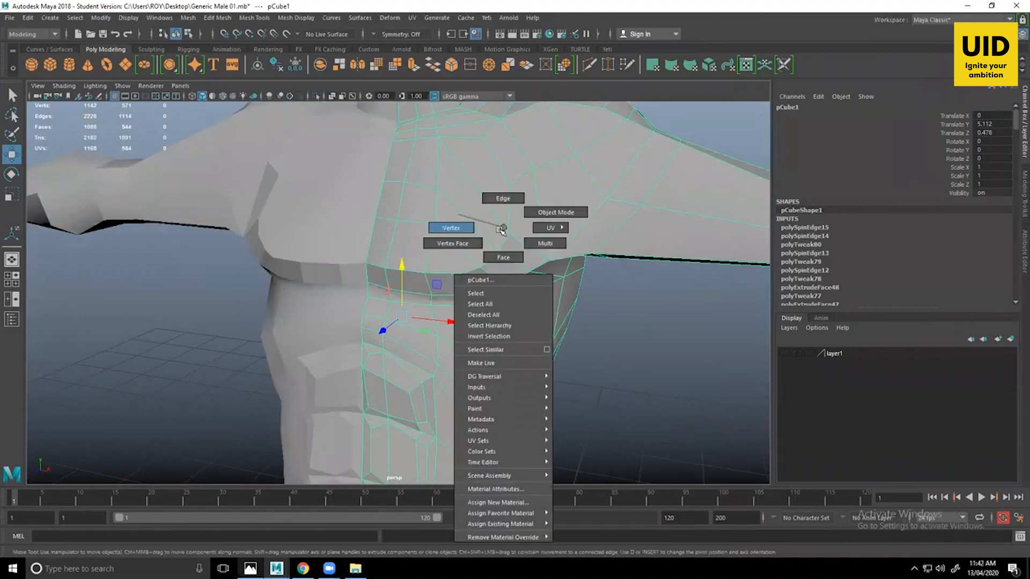
{"action": "left_click", "coordinate": [508, 227]}
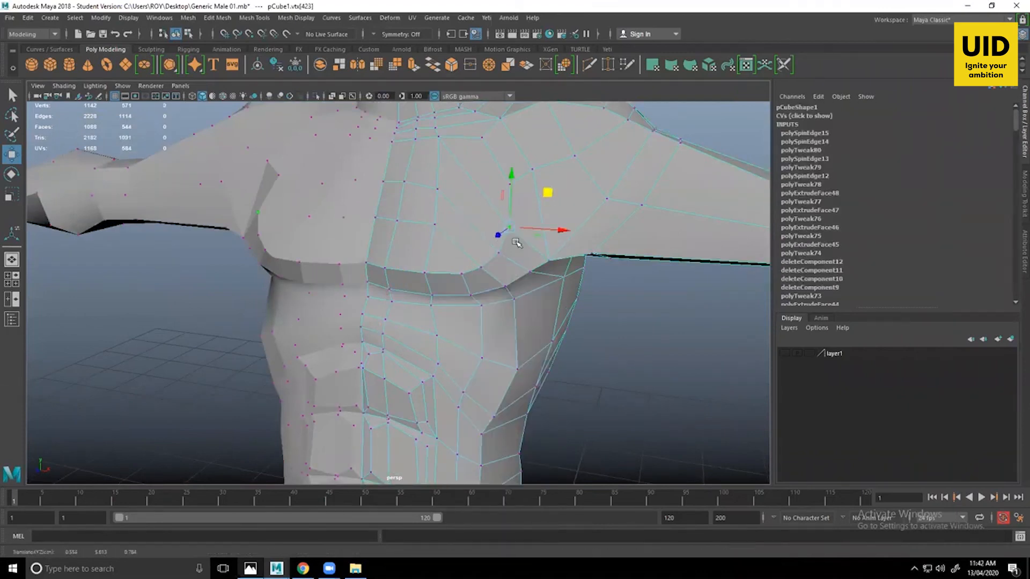
{"action": "left_click", "coordinate": [498, 252]}
{"action": "left_click_drag", "start_coordinate": [536, 221], "coordinate": [534, 217]}
{"action": "left_click", "coordinate": [517, 243]}
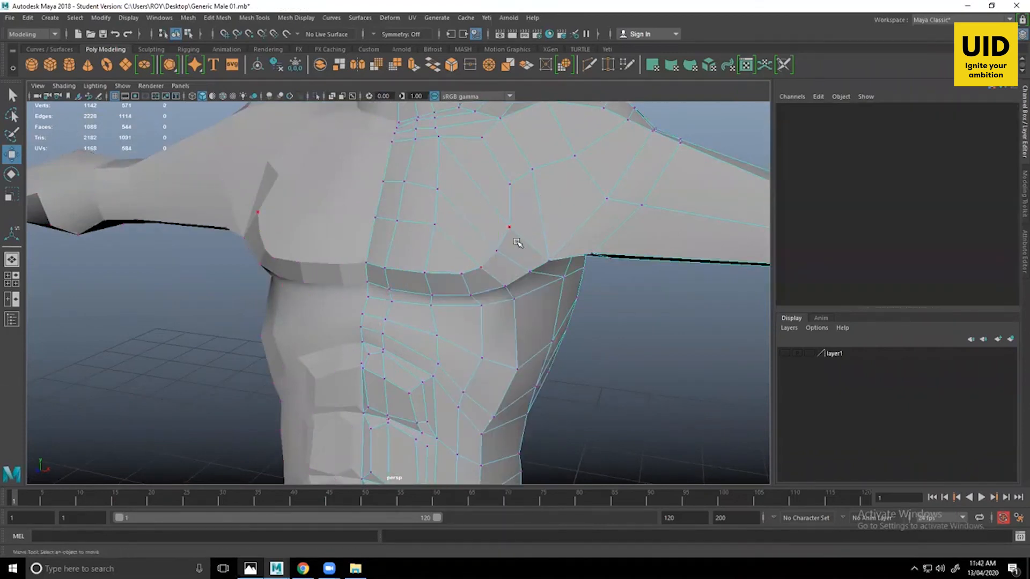
Nudge the vertex on the upper edge of the chest muscle's lower band, near its outer curve, to smooth the contour.
{"action": "left_click", "coordinate": [469, 272]}
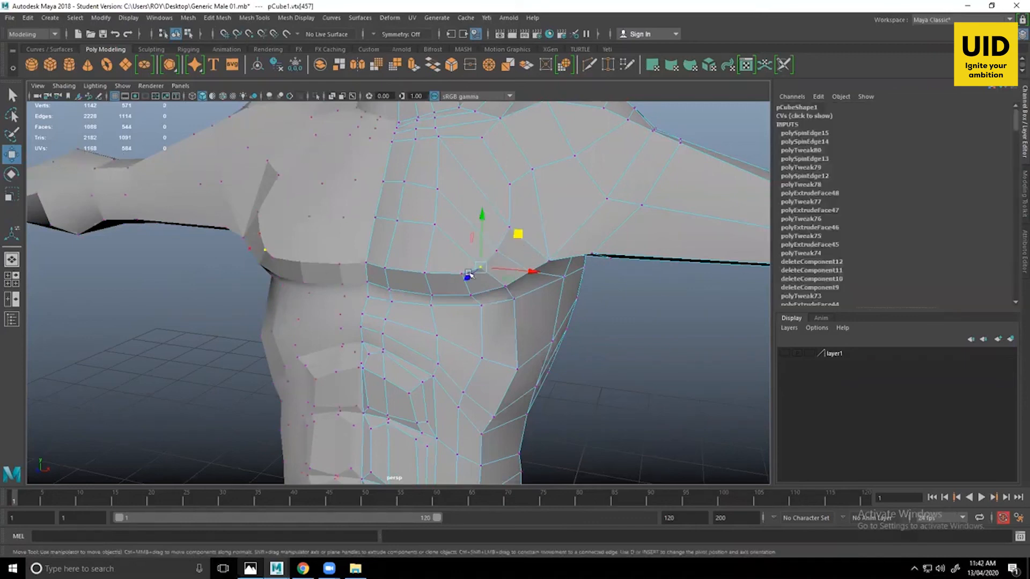
{"action": "left_click", "coordinate": [460, 272], "text": "shift"}
{"action": "left_click_drag", "start_coordinate": [508, 237], "coordinate": [517, 229]}
{"action": "left_click", "coordinate": [481, 265]}
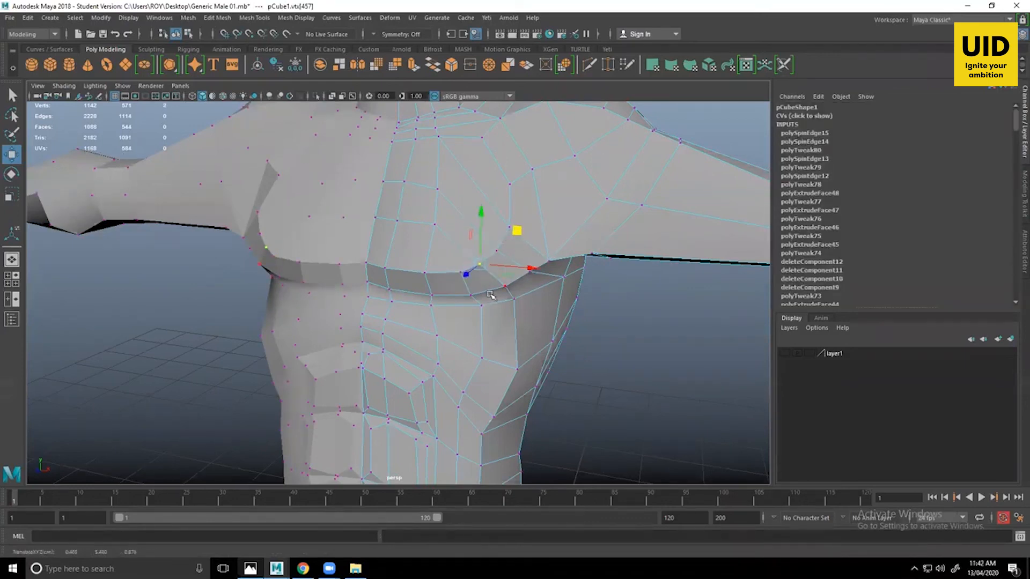
Shift the outer vertex on the chest muscle's bottom edge slightly outward in a front view.
{"action": "left_click_drag", "start_coordinate": [518, 274], "coordinate": [523, 238], "text": "alt"}
{"action": "left_click", "coordinate": [521, 239]}
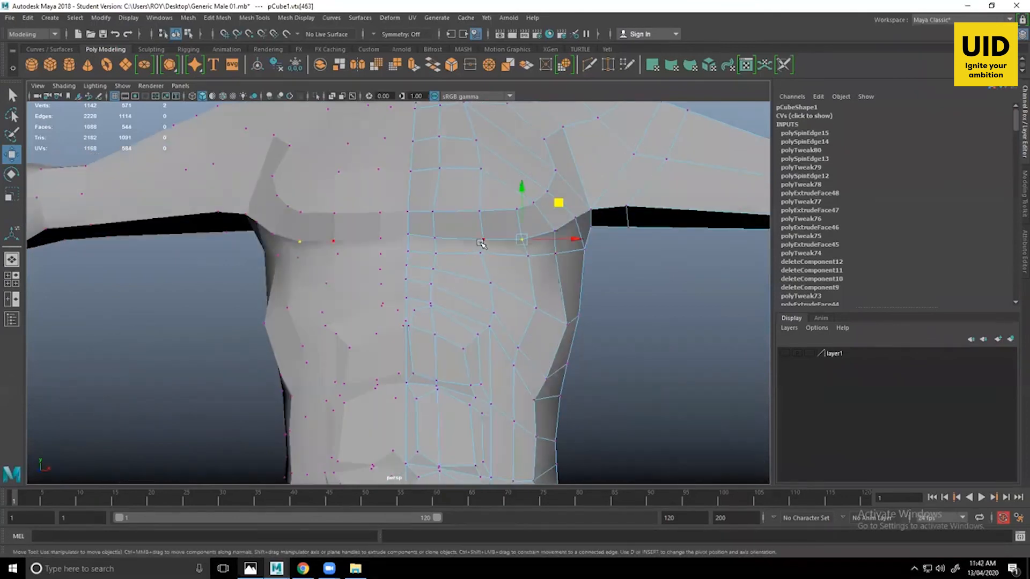
{"action": "left_click", "coordinate": [485, 239], "text": "shift"}
{"action": "left_click", "coordinate": [621, 293]}
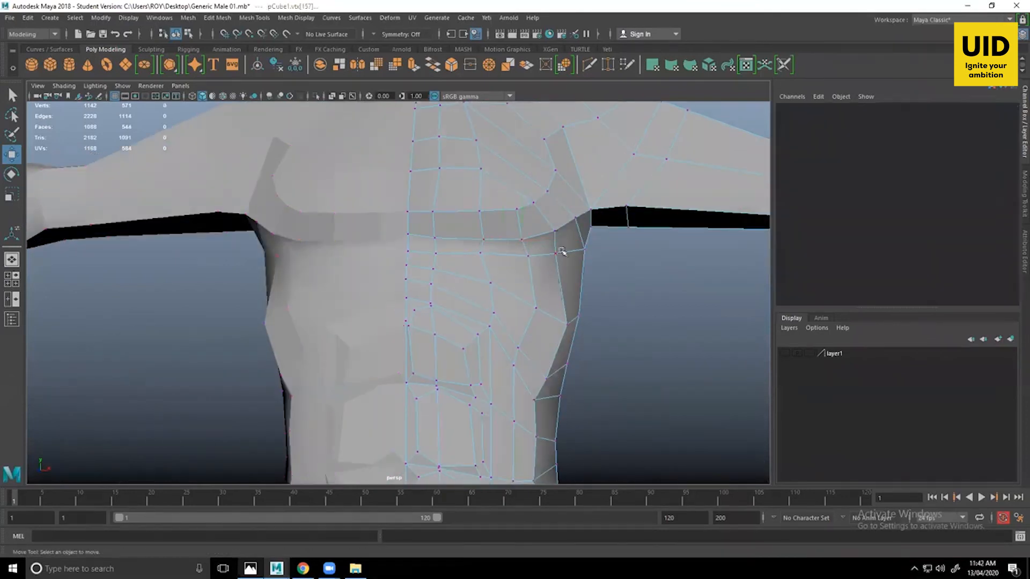
{"action": "left_click", "coordinate": [521, 239]}
{"action": "left_click_drag", "start_coordinate": [562, 239], "coordinate": [566, 240]}
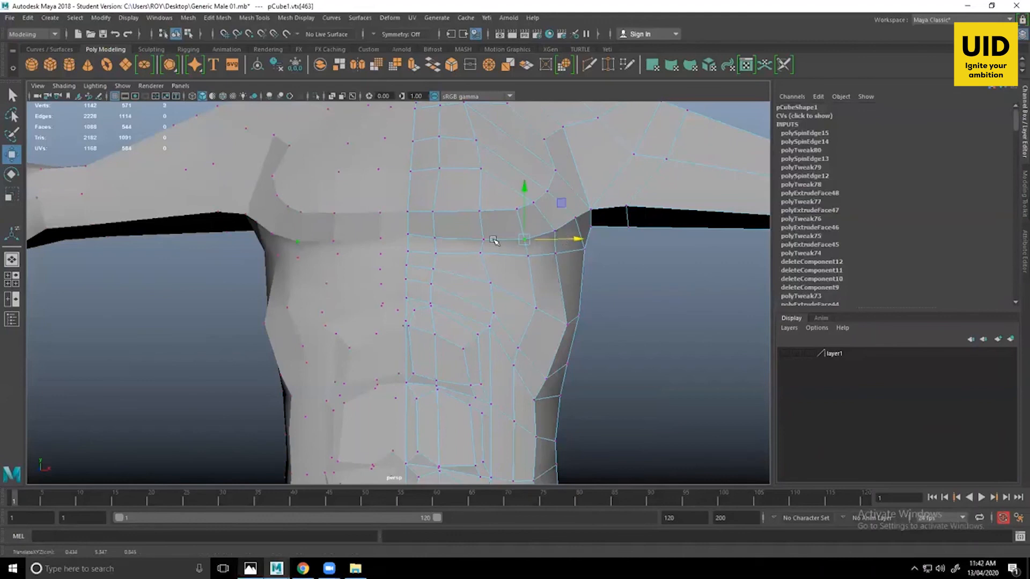
{"action": "left_click", "coordinate": [483, 240]}
{"action": "left_click", "coordinate": [682, 300]}
Inspect the torso from the front around to the back, and check a vertex on the side of the lower back.
{"action": "left_click_drag", "start_coordinate": [593, 336], "coordinate": [634, 338], "text": "alt"}
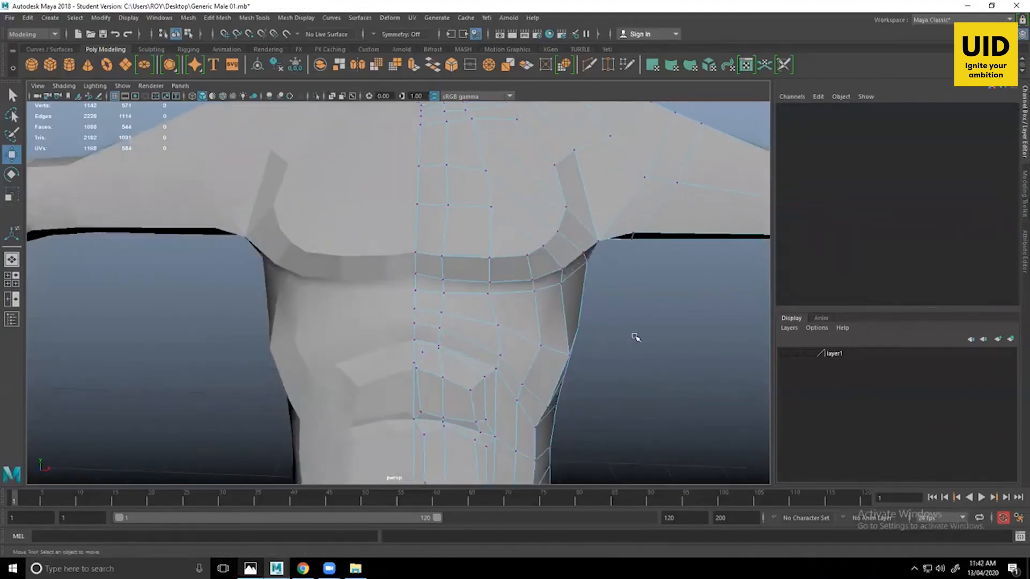
{"action": "right_click_drag", "start_coordinate": [635, 338], "coordinate": [583, 367], "text": "alt"}
{"action": "left_click_drag", "start_coordinate": [583, 367], "coordinate": [426, 293], "text": "alt"}
{"action": "right_click_drag", "start_coordinate": [426, 252], "coordinate": [477, 232]}
{"action": "left_click_drag", "start_coordinate": [582, 333], "coordinate": [467, 324], "text": "alt"}
{"action": "middle_click_drag", "start_coordinate": [457, 346], "coordinate": [539, 340], "text": "alt"}
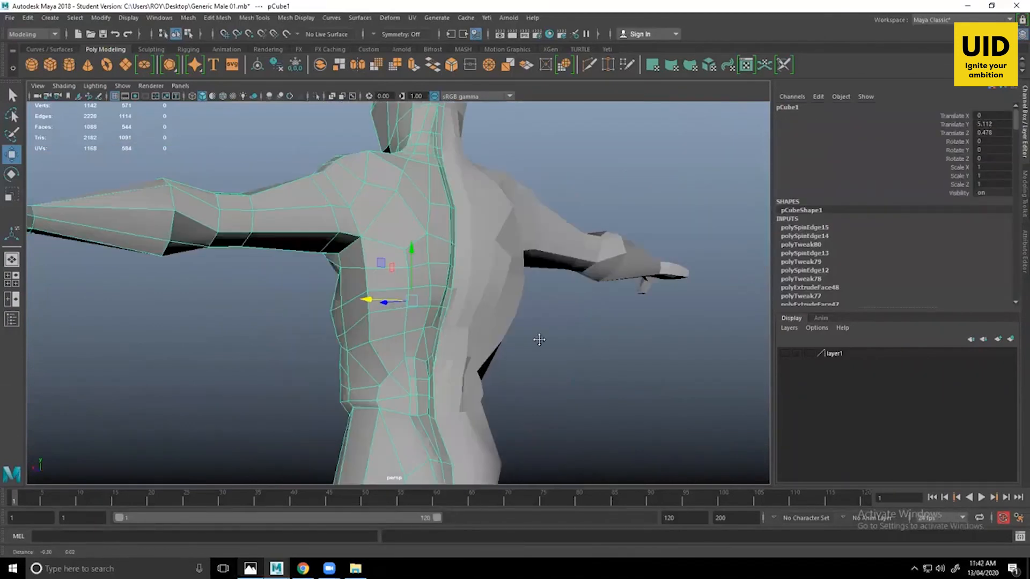
{"action": "middle_click_drag", "start_coordinate": [403, 288], "coordinate": [456, 270], "text": "alt"}
{"action": "right_click_drag", "start_coordinate": [477, 331], "coordinate": [441, 332]}
{"action": "left_click", "coordinate": [427, 326]}
{"action": "mouse_move", "coordinate": [428, 326]}
{"action": "left_mouse_down", "text": "alt"}
{"action": "mouse_move", "coordinate": [398, 323]}
{"action": "mouse_move", "coordinate": [417, 332]}
{"action": "left_mouse_up", "text": "alt"}
Switch to MUSCLE CHART.jpg in Photos and study the torso muscles on the front and back figures.
{"action": "key", "text": "alt+Tab"}
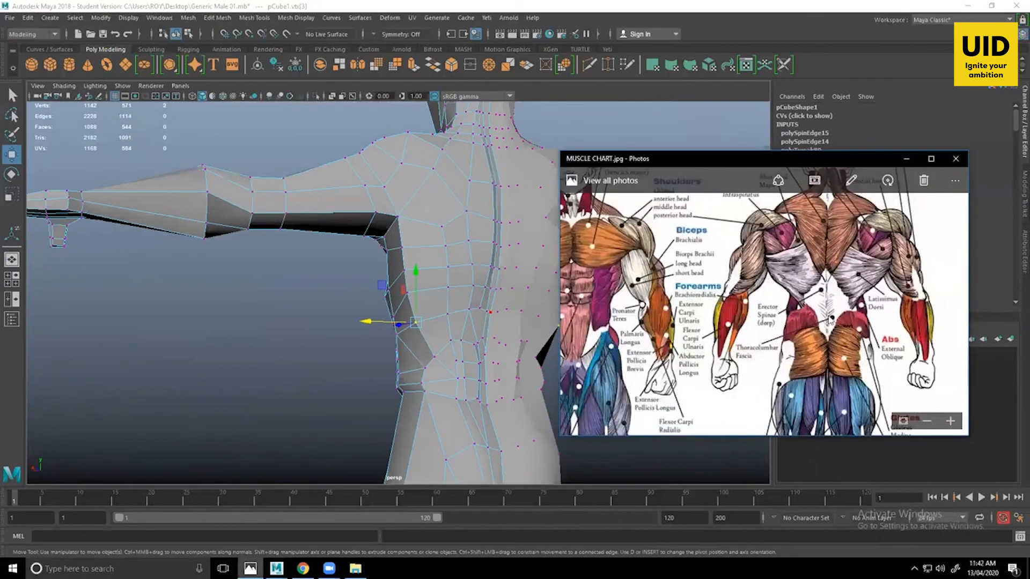
{"action": "left_click_drag", "start_coordinate": [649, 320], "coordinate": [765, 320]}
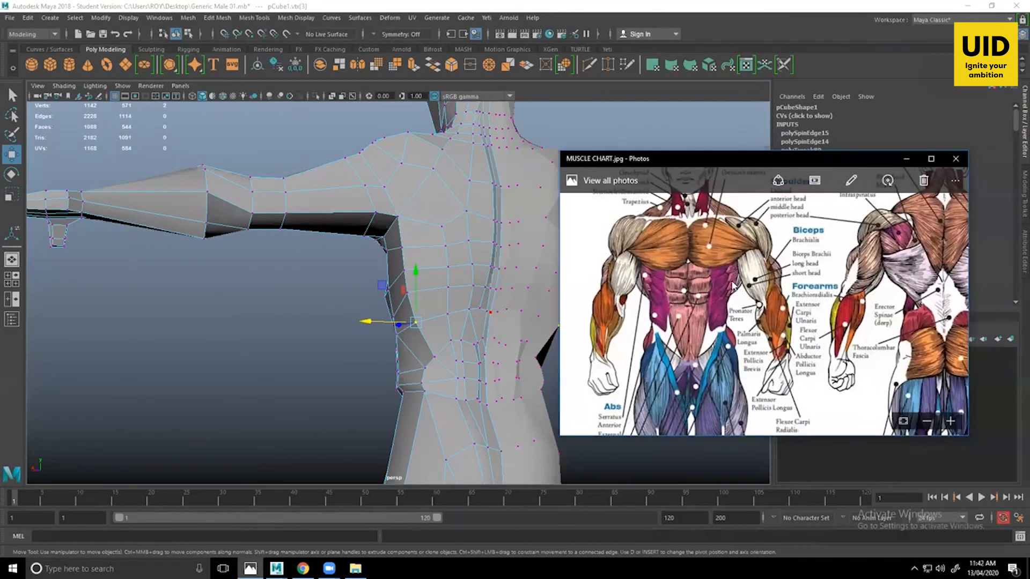
{"action": "left_click_drag", "start_coordinate": [653, 318], "coordinate": [668, 299]}
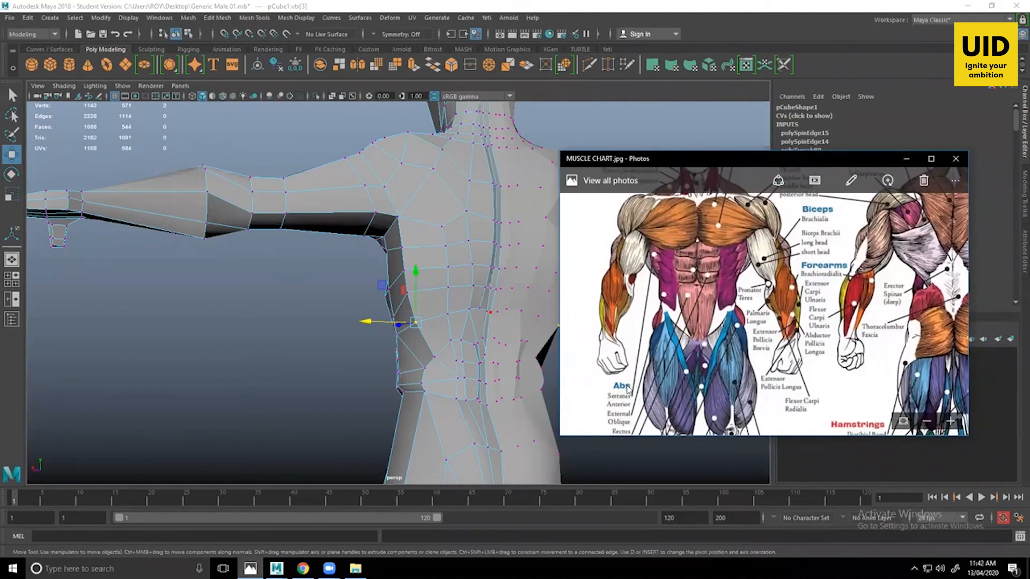
{"action": "left_click_drag", "start_coordinate": [747, 283], "coordinate": [649, 332]}
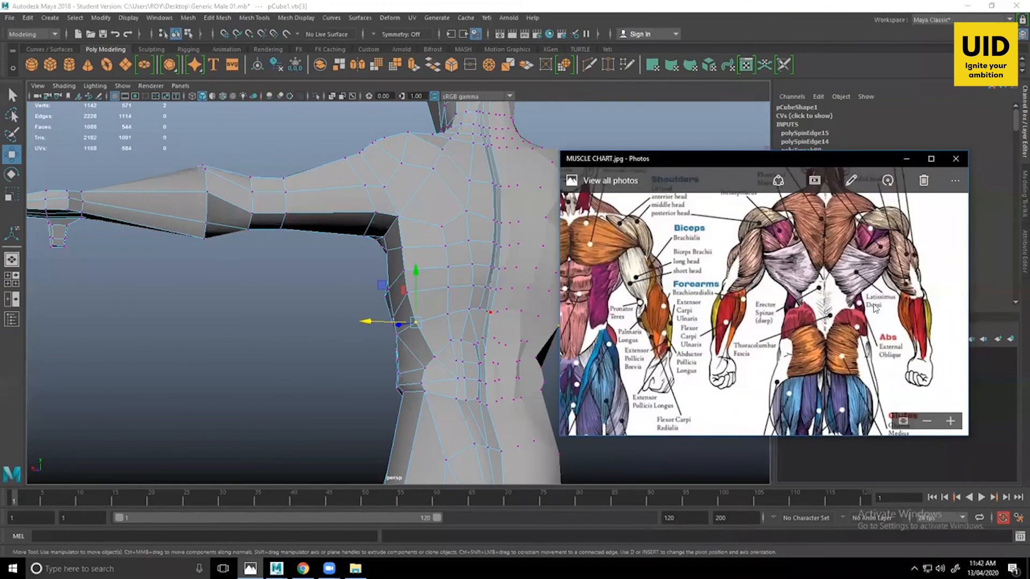
Try inserting an edge loop down the side of the torso and along the arm, and undo it.
{"action": "left_click_drag", "start_coordinate": [484, 287], "coordinate": [558, 285], "text": "alt"}
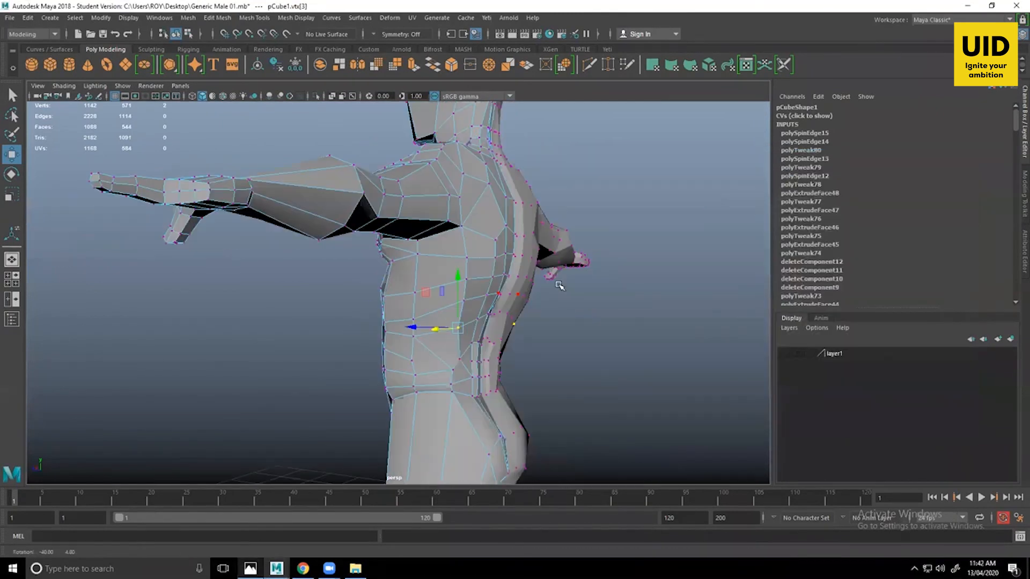
{"action": "left_click_drag", "start_coordinate": [478, 252], "coordinate": [531, 246], "text": "alt"}
{"action": "right_click_drag", "start_coordinate": [474, 215], "coordinate": [478, 243]}
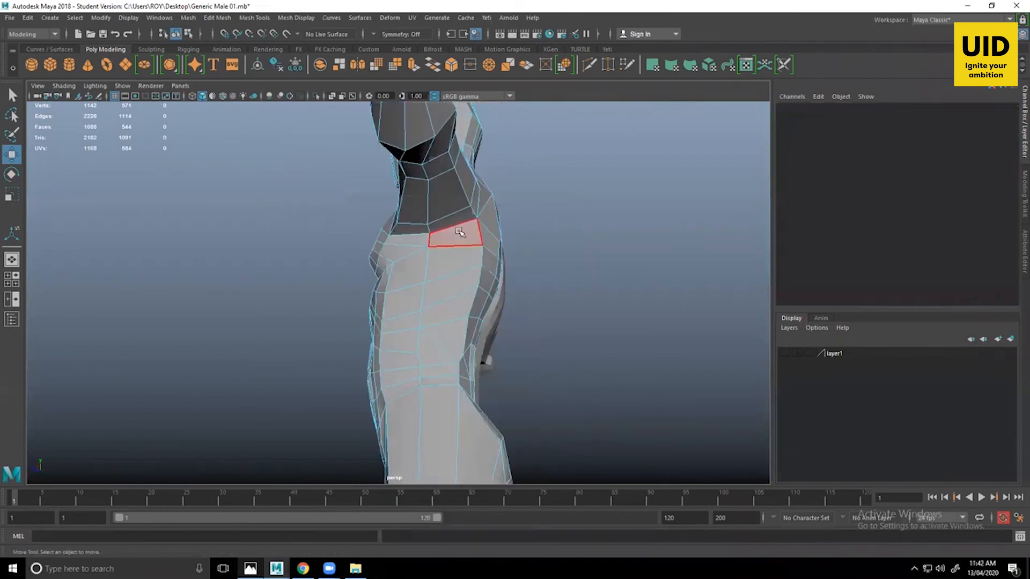
{"action": "left_click", "coordinate": [456, 232]}
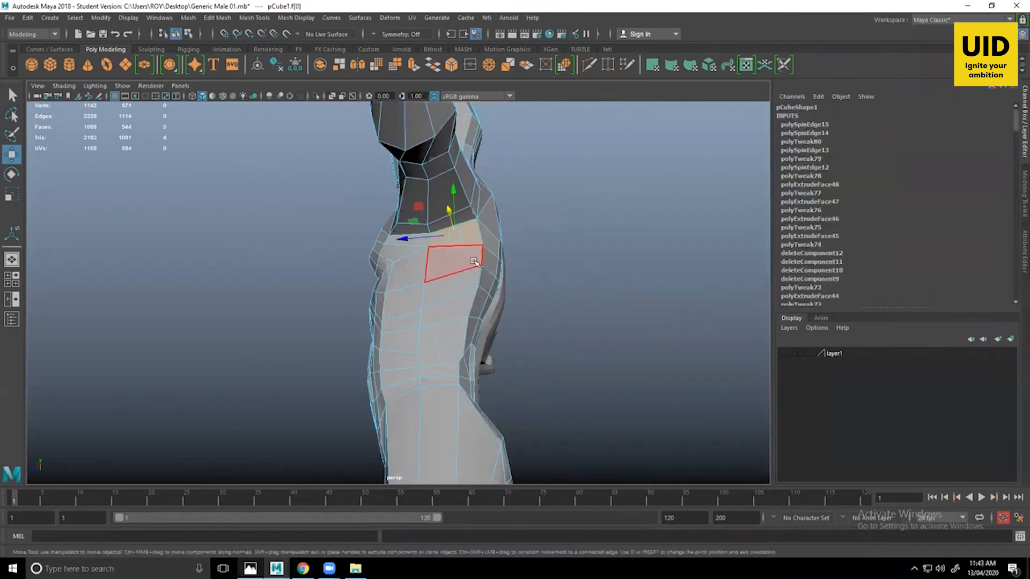
{"action": "mouse_move", "coordinate": [474, 260]}
{"action": "right_mouse_down"}
{"action": "mouse_move", "coordinate": [474, 239]}
{"action": "mouse_move", "coordinate": [460, 252]}
{"action": "mouse_move", "coordinate": [494, 257]}
{"action": "right_mouse_up"}
{"action": "left_click", "coordinate": [465, 225]}
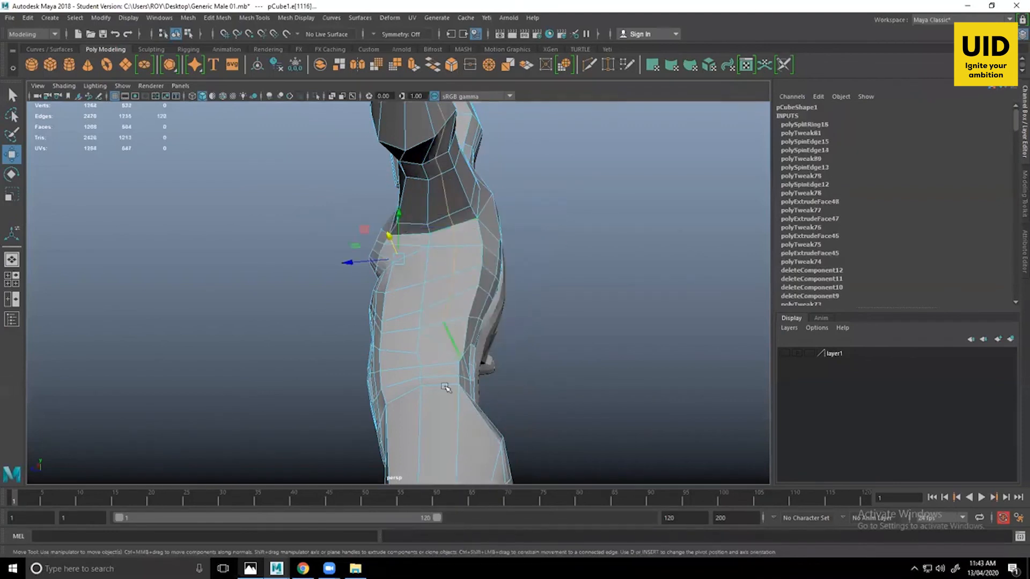
{"action": "left_click_drag", "start_coordinate": [485, 421], "coordinate": [487, 477], "text": "alt"}
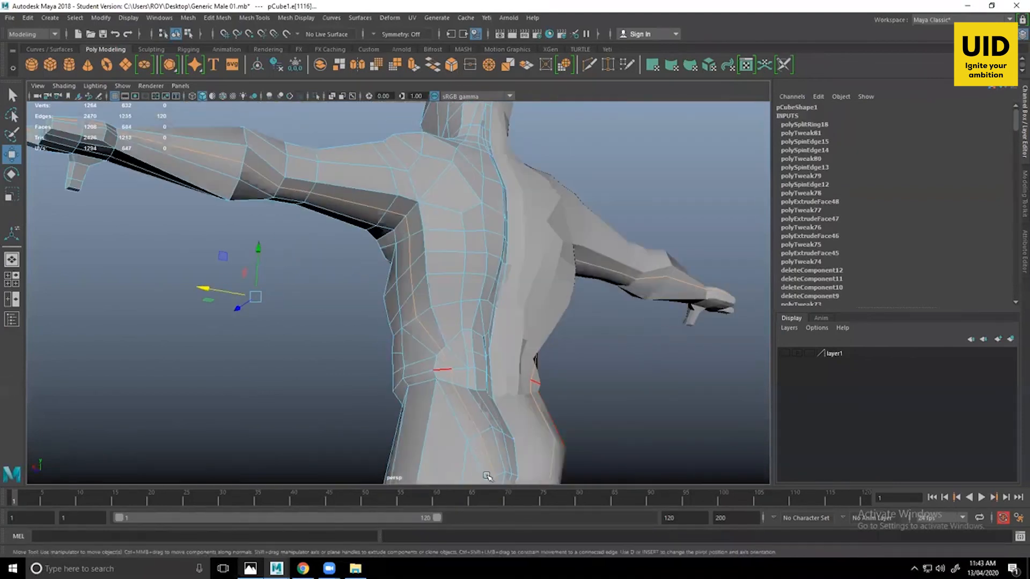
{"action": "left_click_drag", "start_coordinate": [421, 251], "coordinate": [380, 196], "text": "alt"}
{"action": "left_click_drag", "start_coordinate": [390, 236], "coordinate": [469, 182], "text": "alt"}
{"action": "key", "text": "ctrl+z"}
Select the rear column of side faces on the torso, from below the armpit down to the waist.
{"action": "right_click_drag", "start_coordinate": [469, 183], "coordinate": [470, 210]}
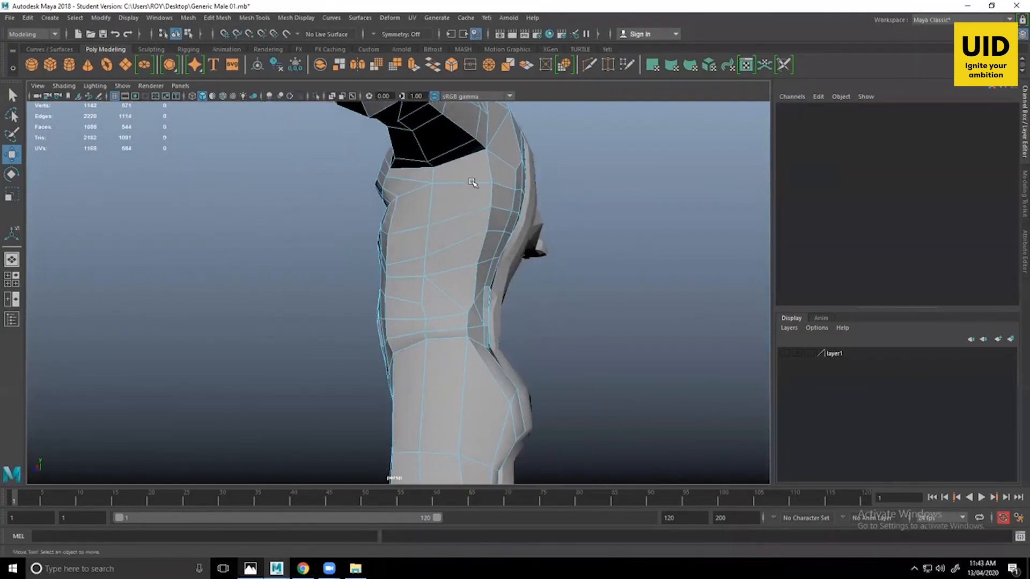
{"action": "left_click", "coordinate": [451, 171]}
{"action": "left_click", "coordinate": [461, 229], "text": "shift"}
{"action": "left_click", "coordinate": [459, 262], "text": "shift"}
{"action": "left_click", "coordinate": [454, 292], "text": "shift"}
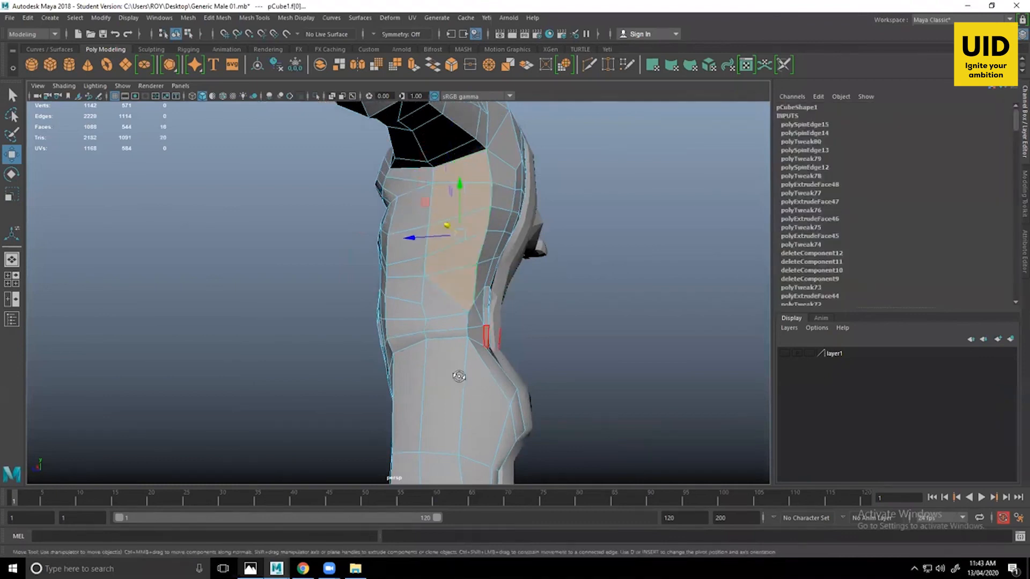
{"action": "left_click_drag", "start_coordinate": [459, 375], "coordinate": [434, 378], "text": "alt"}
{"action": "left_click", "coordinate": [453, 331], "text": "shift"}
{"action": "left_click_drag", "start_coordinate": [456, 344], "coordinate": [554, 390], "text": "alt"}
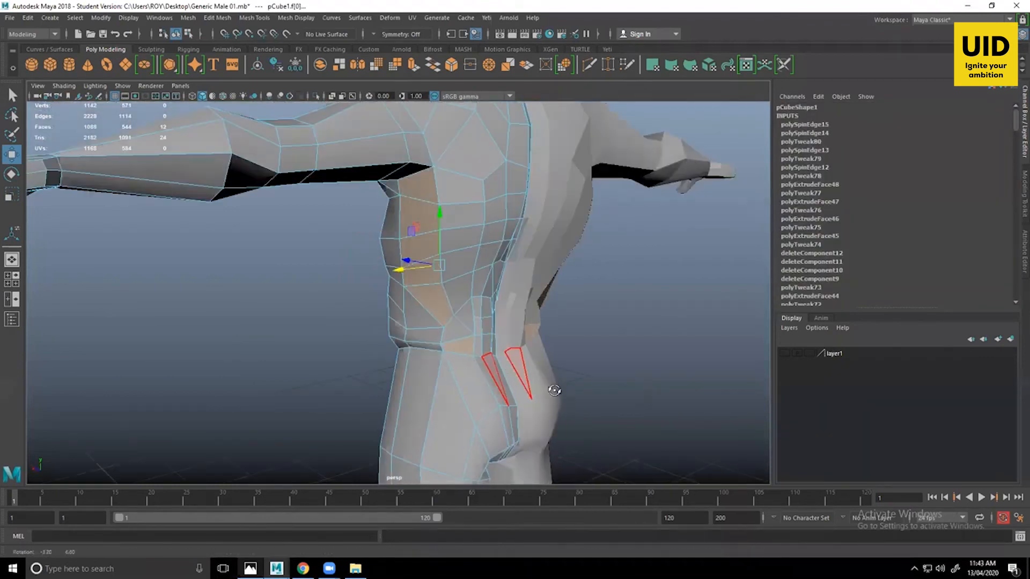
{"action": "left_click_drag", "start_coordinate": [492, 300], "coordinate": [542, 322], "text": "alt"}
Reposition the side vertex at the waist, lowering it to adjust the end of the side face column.
{"action": "right_click_drag", "start_coordinate": [491, 259], "coordinate": [442, 257]}
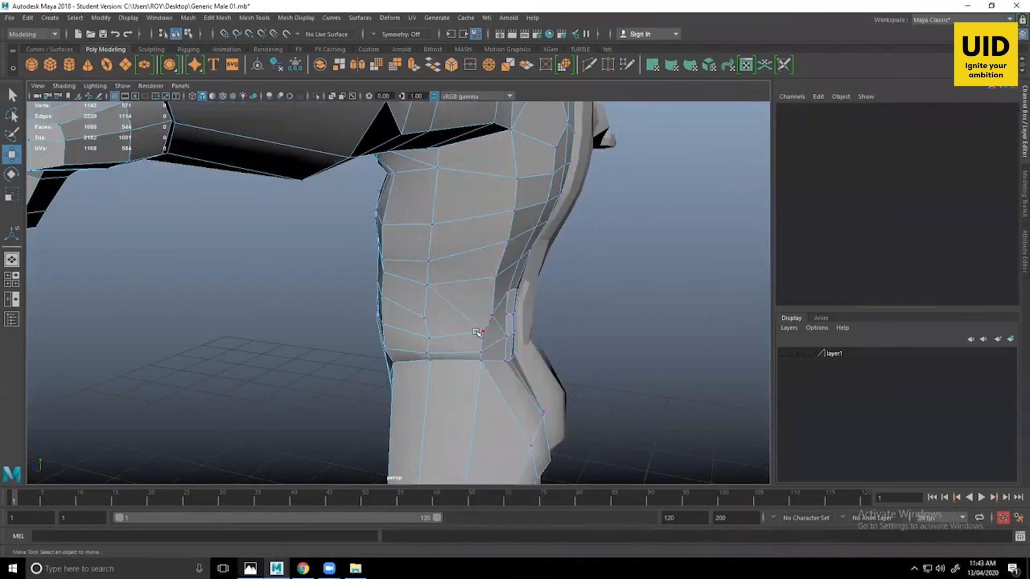
{"action": "left_click", "coordinate": [483, 330]}
{"action": "left_click_drag", "start_coordinate": [495, 355], "coordinate": [435, 326], "text": "alt"}
{"action": "left_click_drag", "start_coordinate": [467, 365], "coordinate": [454, 305], "text": "alt"}
{"action": "left_click_drag", "start_coordinate": [451, 303], "coordinate": [452, 316]}
{"action": "left_click_drag", "start_coordinate": [457, 328], "coordinate": [434, 264], "text": "alt"}
{"action": "left_click_drag", "start_coordinate": [471, 282], "coordinate": [485, 279], "text": "alt"}
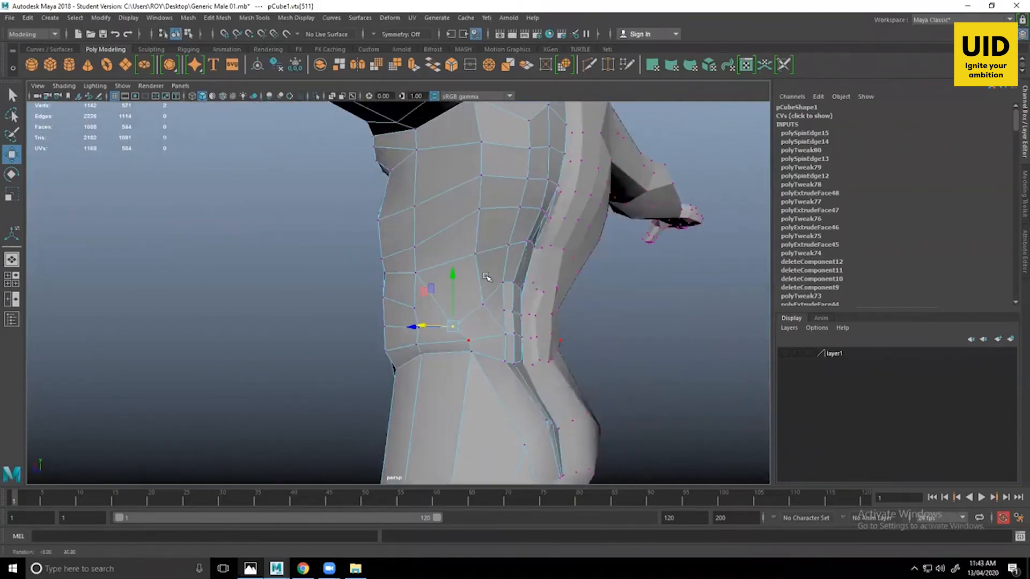
Add the missing waist face to the side selection, extrude the whole column, and scale the new faces narrower from front to back.
{"action": "right_click_drag", "start_coordinate": [462, 198], "coordinate": [464, 227]}
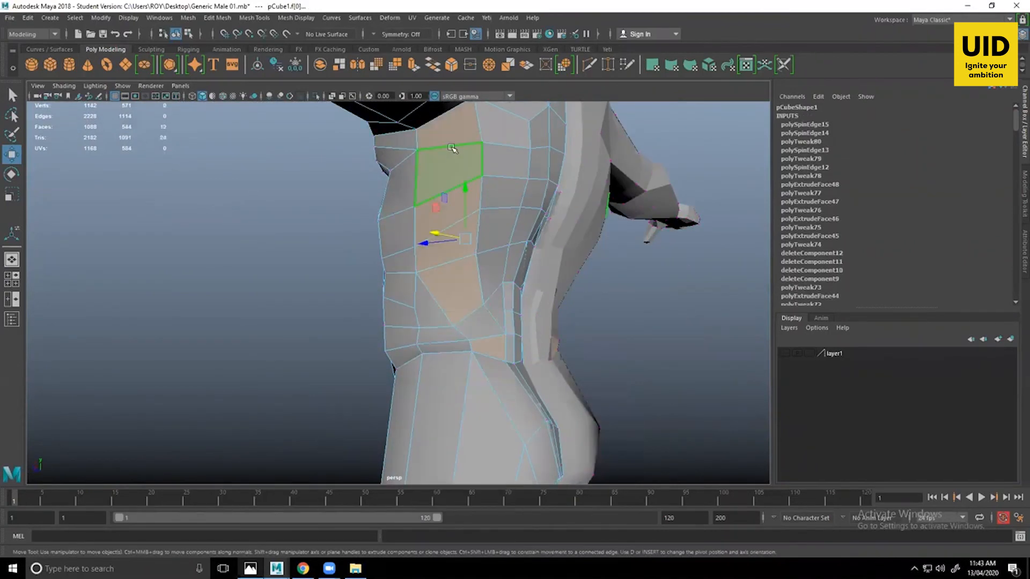
{"action": "left_click", "coordinate": [480, 325], "text": "shift"}
{"action": "left_click_drag", "start_coordinate": [481, 325], "coordinate": [512, 284], "text": "alt"}
{"action": "key", "text": "ctrl+e"}
{"action": "middle_click_drag", "start_coordinate": [512, 268], "coordinate": [507, 311], "text": "alt"}
{"action": "key", "text": "r"}
{"action": "left_click_drag", "start_coordinate": [504, 309], "coordinate": [491, 263], "text": "alt"}
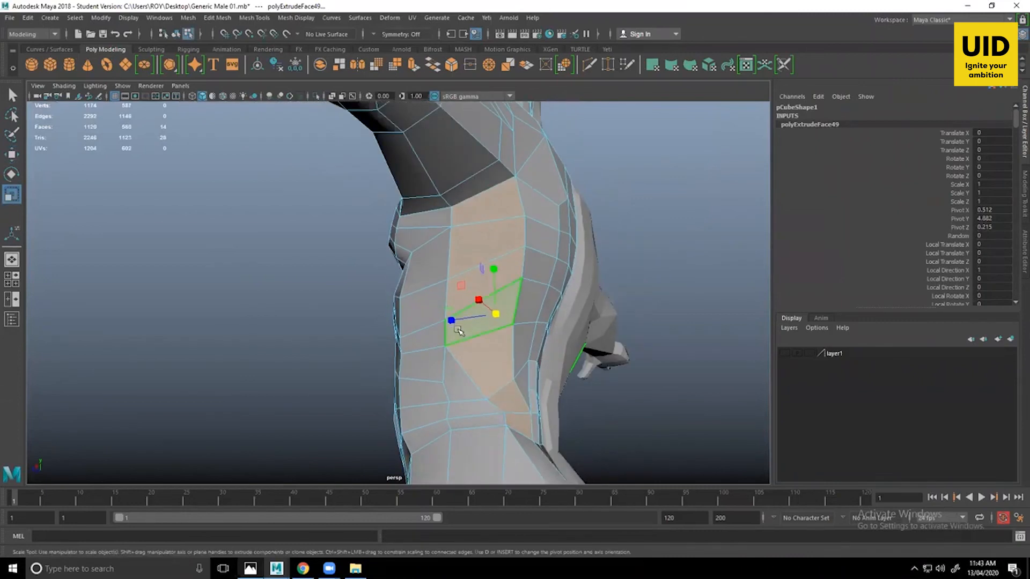
{"action": "left_click_drag", "start_coordinate": [453, 322], "coordinate": [464, 320]}
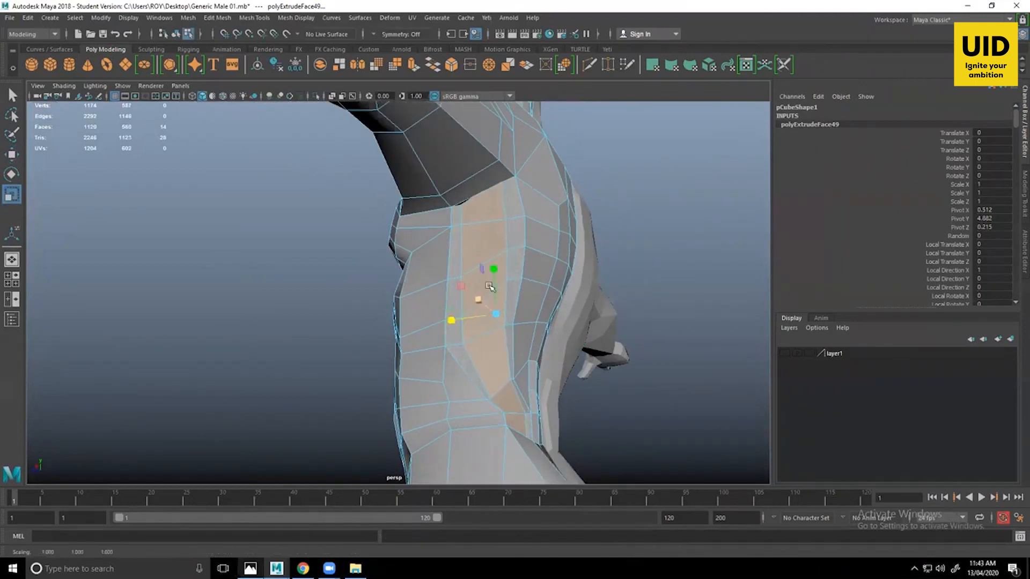
Spin the edge below the armpit at the top of the extruded side strip.
{"action": "left_click_drag", "start_coordinate": [494, 277], "coordinate": [522, 307], "text": "alt"}
{"action": "key", "text": "w"}
{"action": "right_click_drag", "start_coordinate": [522, 307], "coordinate": [507, 228]}
{"action": "left_click", "coordinate": [514, 296]}
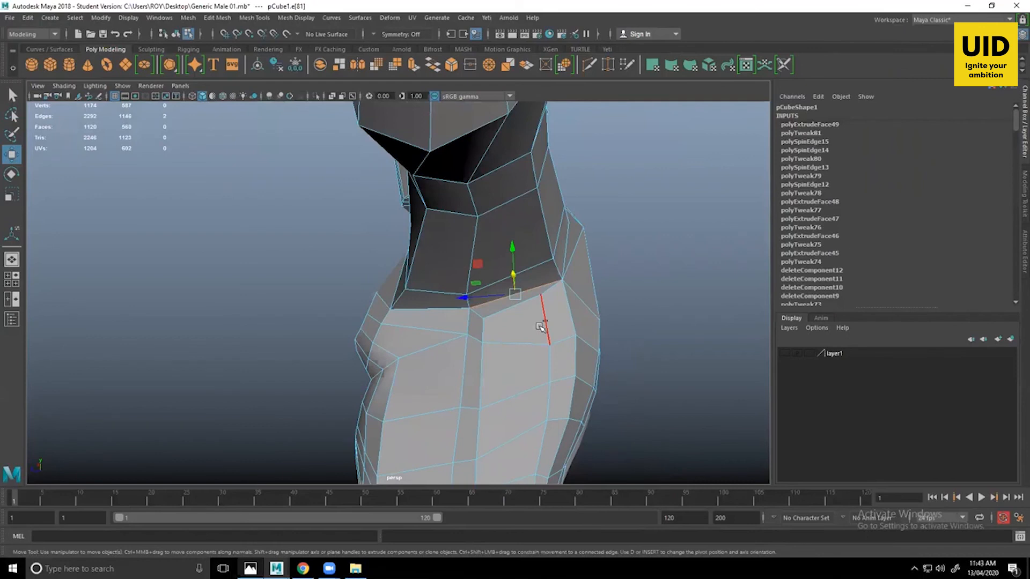
{"action": "key", "text": "ctrl+alt+Left"}
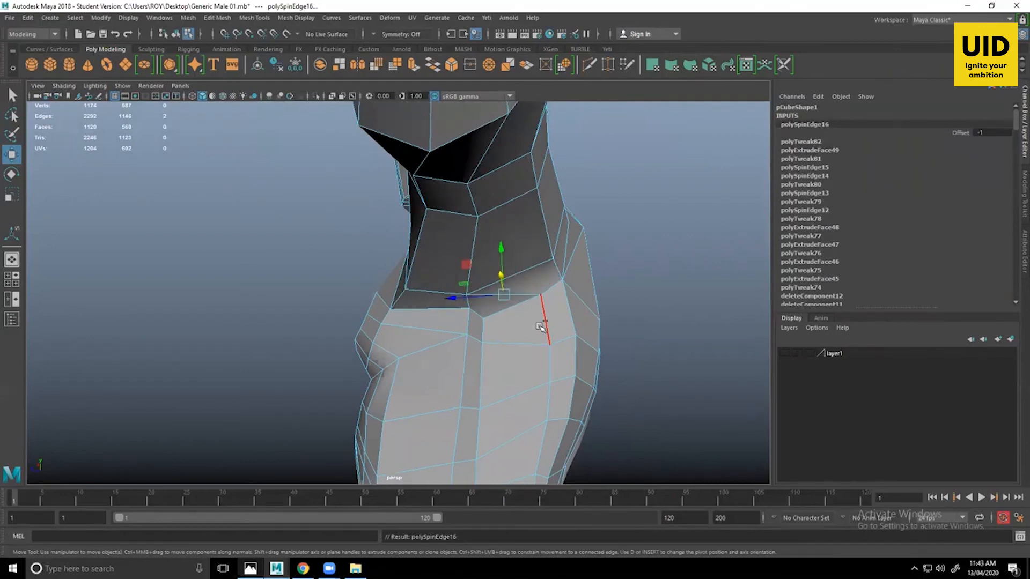
Shift the front corner vertex at the top of the side strip slightly toward the back.
{"action": "right_click_drag", "start_coordinate": [489, 316], "coordinate": [474, 326]}
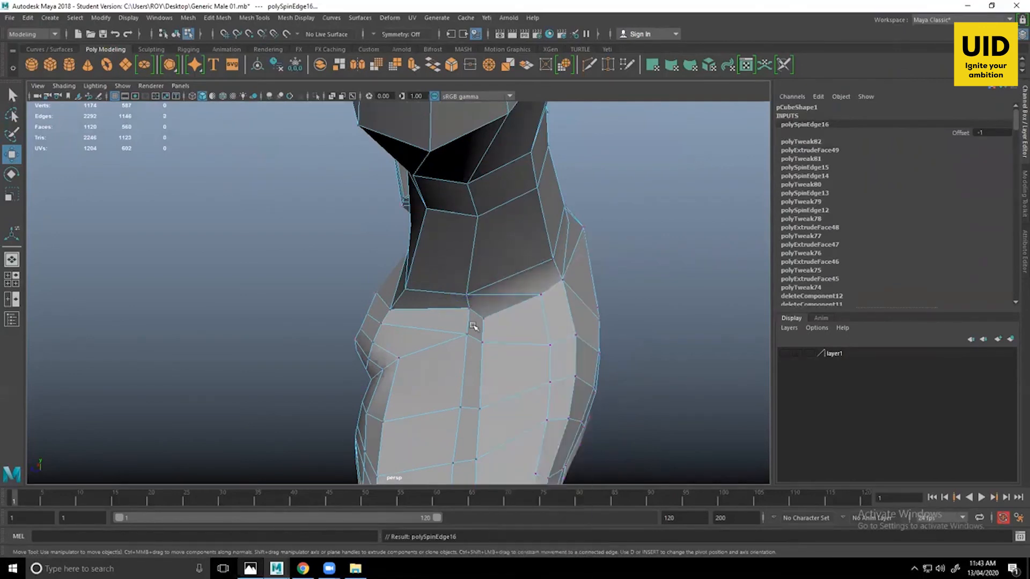
{"action": "left_click", "coordinate": [486, 319]}
{"action": "left_click_drag", "start_coordinate": [444, 322], "coordinate": [462, 321]}
Spin the edge between the side of the waist and the lower back, just above the hip.
{"action": "middle_click_drag", "start_coordinate": [483, 306], "coordinate": [479, 280], "text": "alt"}
{"action": "left_click_drag", "start_coordinate": [479, 280], "coordinate": [467, 312], "text": "alt"}
{"action": "left_click_drag", "start_coordinate": [480, 369], "coordinate": [433, 347], "text": "alt"}
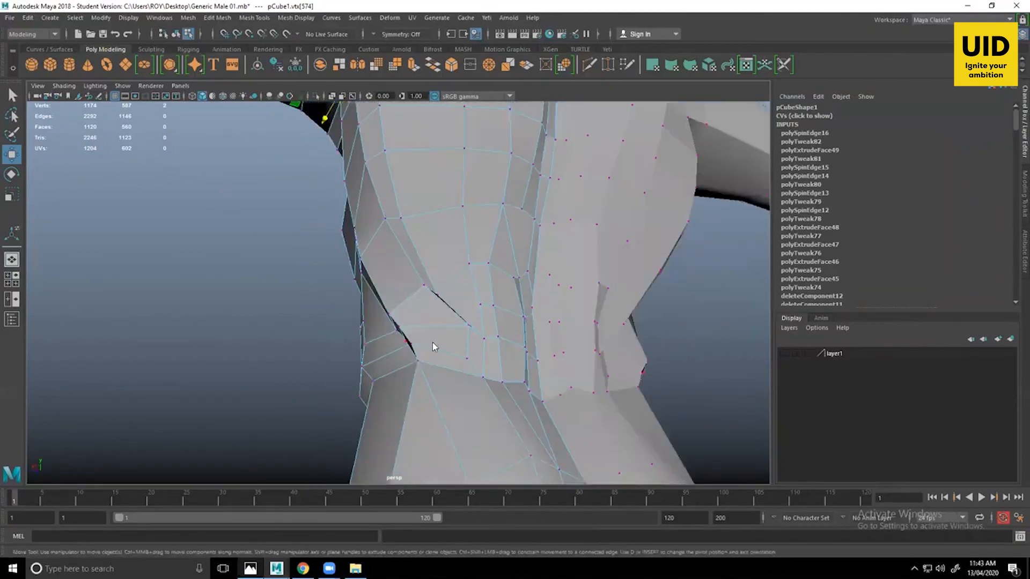
{"action": "right_click_drag", "start_coordinate": [432, 259], "coordinate": [445, 221]}
{"action": "left_click_drag", "start_coordinate": [443, 399], "coordinate": [473, 394], "text": "alt"}
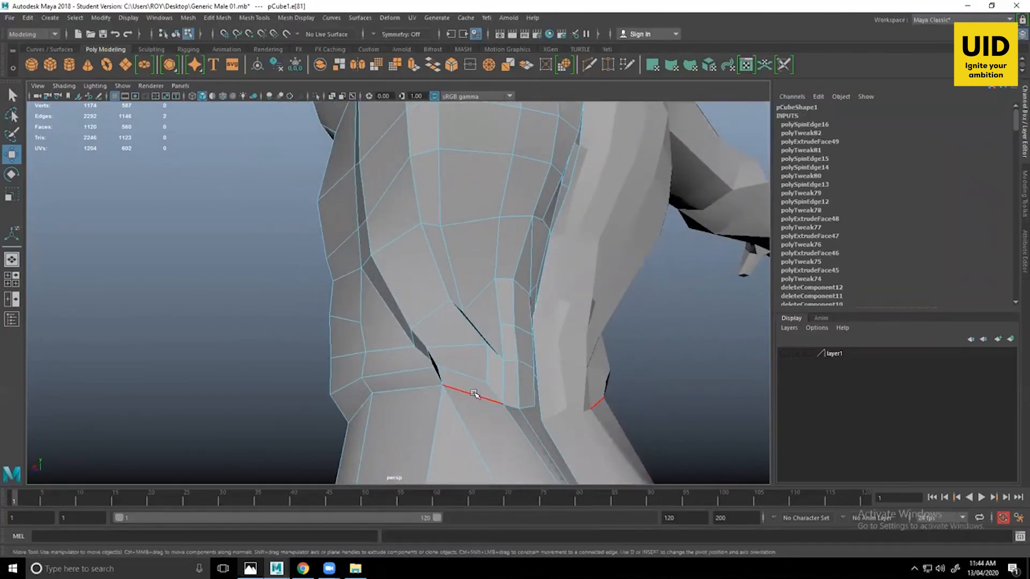
{"action": "left_click", "coordinate": [479, 396]}
{"action": "key", "text": "ctrl+alt+Left"}
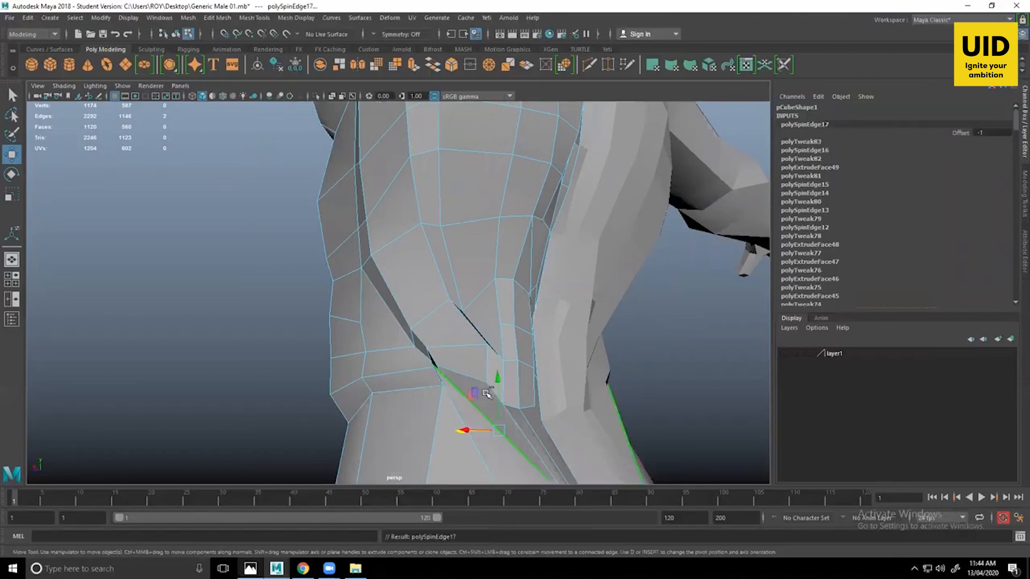
Move the waist vertex at the lower tip of the side strip upward to open the pinched faces.
{"action": "left_click_drag", "start_coordinate": [486, 394], "coordinate": [512, 326], "text": "alt"}
{"action": "right_click_drag", "start_coordinate": [507, 266], "coordinate": [462, 260]}
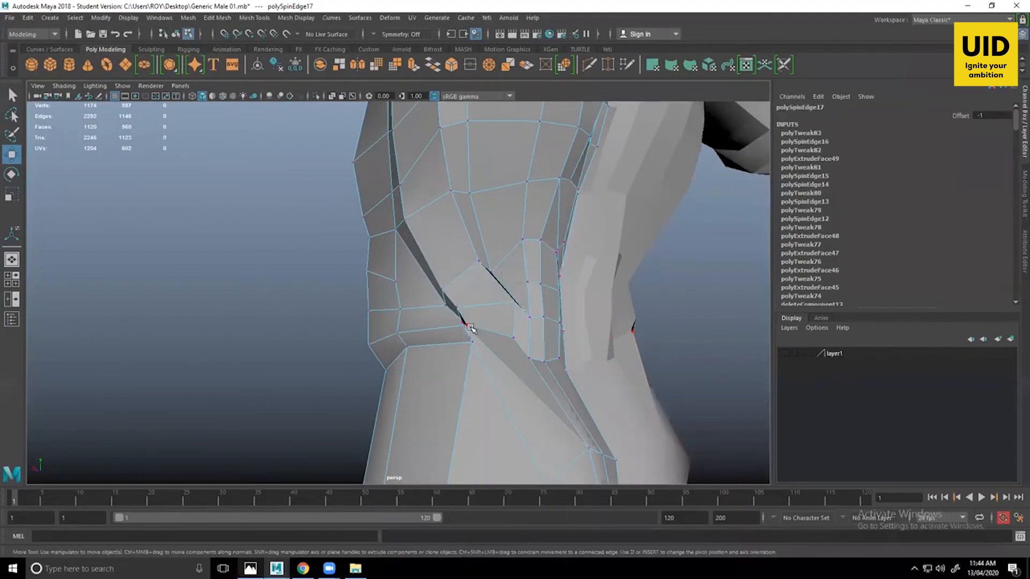
{"action": "left_click", "coordinate": [468, 325]}
{"action": "left_click_drag", "start_coordinate": [488, 330], "coordinate": [456, 365], "text": "alt"}
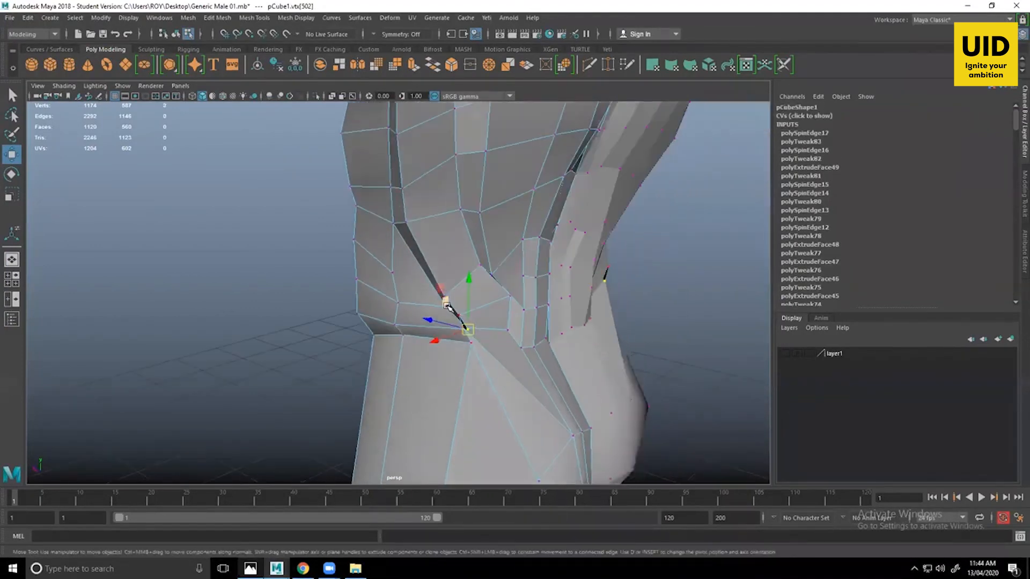
{"action": "left_click_drag", "start_coordinate": [445, 303], "coordinate": [426, 263]}
Reposition the neighbouring vertices at the lower end of the side strip to even out the faces at the waist.
{"action": "left_click", "coordinate": [464, 328]}
{"action": "left_click", "coordinate": [456, 317]}
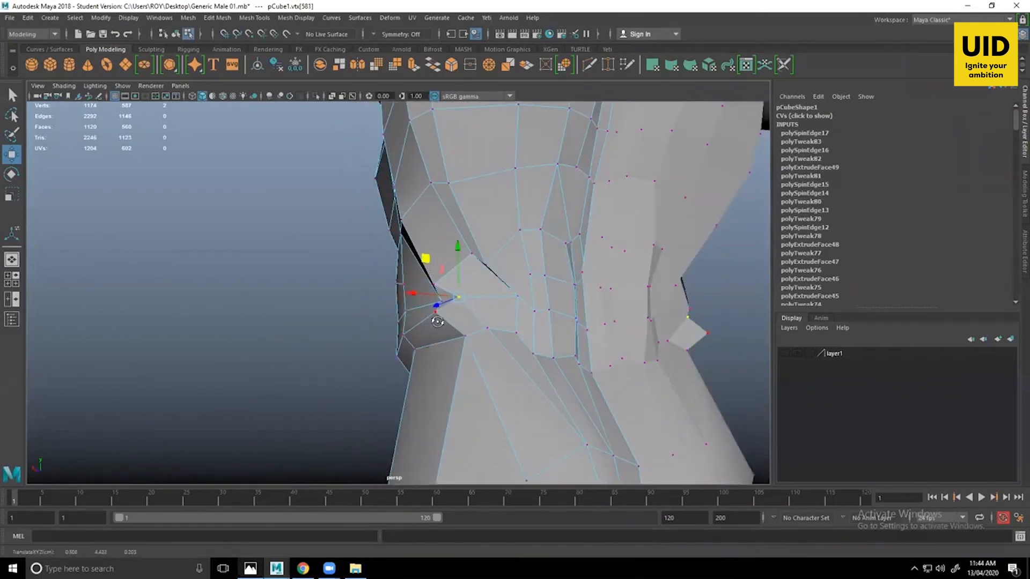
{"action": "left_click_drag", "start_coordinate": [437, 322], "coordinate": [420, 333], "text": "alt"}
{"action": "left_click", "coordinate": [426, 299]}
{"action": "left_click_drag", "start_coordinate": [426, 298], "coordinate": [472, 300], "text": "alt"}
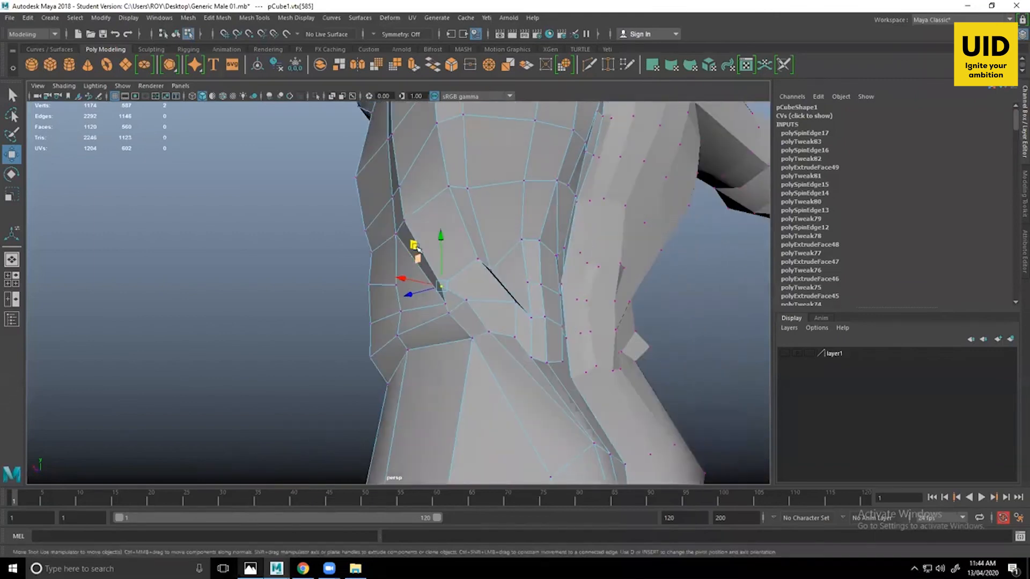
{"action": "left_click_drag", "start_coordinate": [416, 247], "coordinate": [437, 261]}
Shift a vertex on the rear edge of the side strip, below the armpit, toward the front.
{"action": "left_click", "coordinate": [471, 205]}
{"action": "left_click", "coordinate": [483, 233], "text": "shift"}
{"action": "left_click", "coordinate": [488, 190]}
{"action": "left_click_drag", "start_coordinate": [466, 193], "coordinate": [452, 192]}
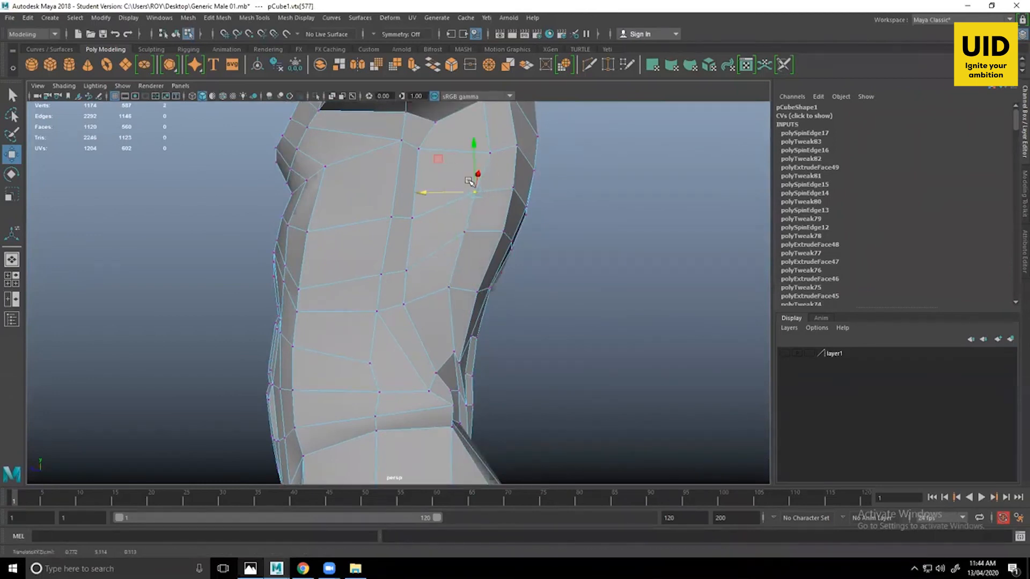
Even out the side vertices just below the armpit, shifting the rear one forward and the front one toward the back.
{"action": "left_click", "coordinate": [490, 153]}
{"action": "left_click_drag", "start_coordinate": [460, 153], "coordinate": [450, 152]}
{"action": "left_click", "coordinate": [418, 149]}
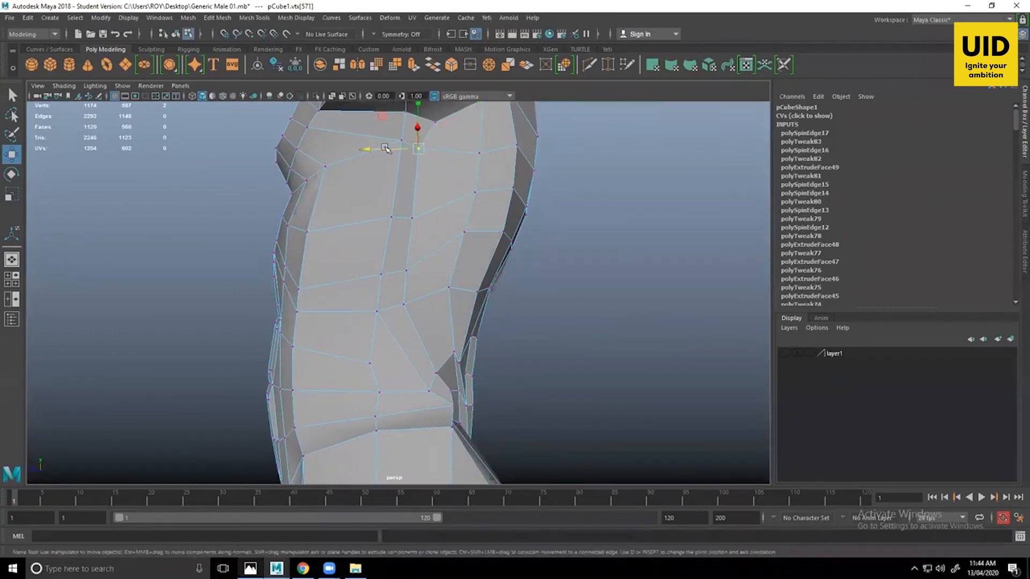
{"action": "left_click_drag", "start_coordinate": [388, 149], "coordinate": [406, 149]}
Shift the side strip's front-edge vertices from mid-ribcage down to above the waist toward the back to widen the narrow faces.
{"action": "left_click", "coordinate": [411, 219]}
{"action": "left_click_drag", "start_coordinate": [397, 219], "coordinate": [390, 220]}
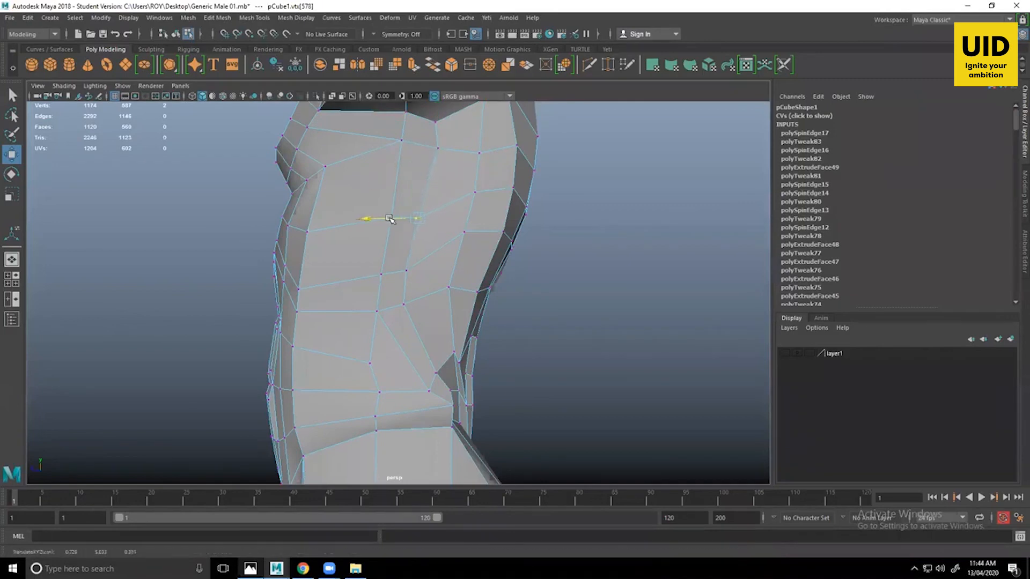
{"action": "left_click", "coordinate": [404, 272]}
{"action": "left_click_drag", "start_coordinate": [379, 302], "coordinate": [392, 302]}
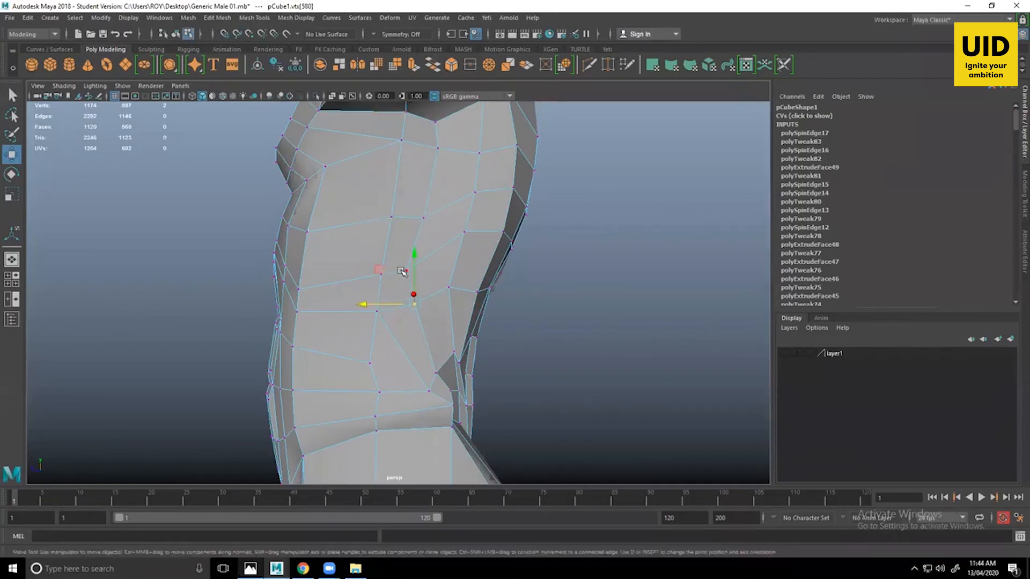
{"action": "left_click", "coordinate": [412, 271]}
{"action": "right_click_drag", "start_coordinate": [354, 183], "coordinate": [353, 211]}
{"action": "left_click", "coordinate": [346, 217]}
{"action": "left_click", "coordinate": [337, 257], "text": "shift"}
{"action": "left_click", "coordinate": [334, 299], "text": "shift"}
{"action": "left_click", "coordinate": [333, 371], "text": "shift"}
{"action": "left_click", "coordinate": [337, 401], "text": "shift"}
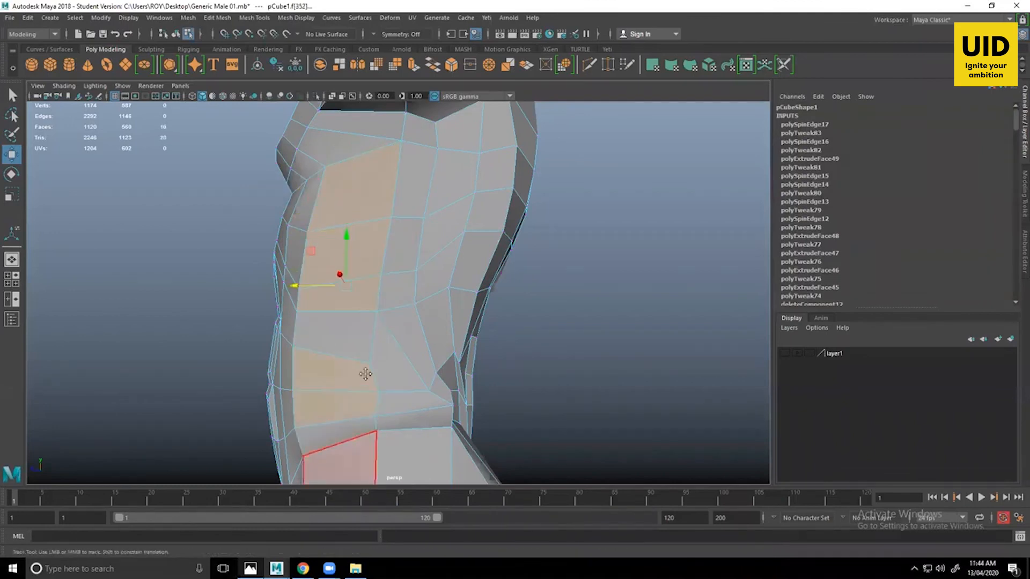
{"action": "middle_click_drag", "start_coordinate": [365, 375], "coordinate": [403, 396], "text": "alt"}
{"action": "scroll", "coordinate": [403, 396], "scroll_direction": "down", "scroll_amount": 3}
{"action": "right_click_drag", "start_coordinate": [442, 250], "coordinate": [496, 234]}
{"action": "left_click", "coordinate": [573, 303]}
Switch to Photos and examine the side abdominal muscles and the Abs labels in MUSCLE CHART.jpg.
{"action": "left_click_drag", "start_coordinate": [419, 271], "coordinate": [448, 285], "text": "alt"}
{"action": "left_click", "coordinate": [443, 272]}
{"action": "key", "text": "q"}
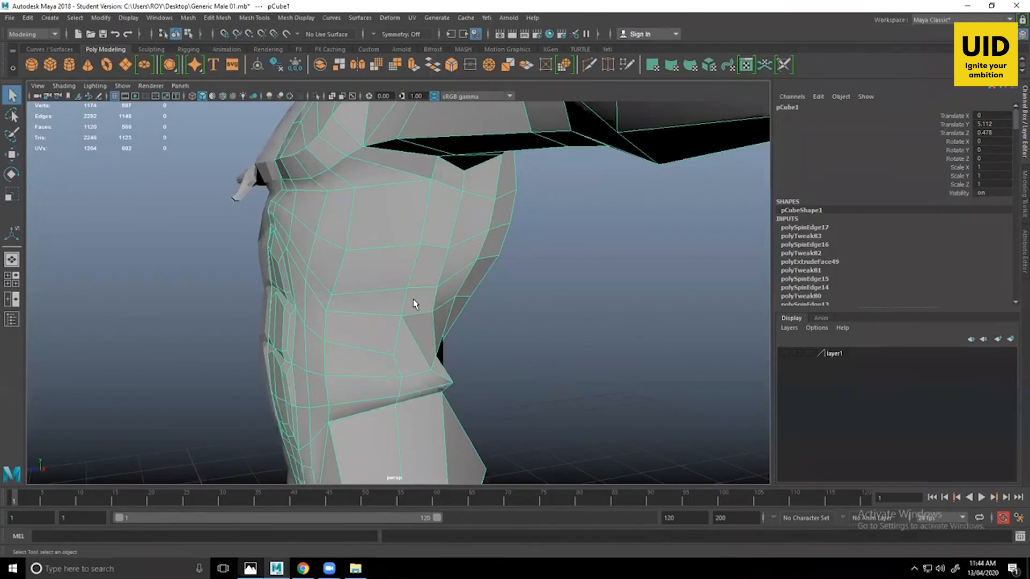
{"action": "key", "text": "alt+Tab"}
{"action": "left_click_drag", "start_coordinate": [611, 275], "coordinate": [721, 273]}
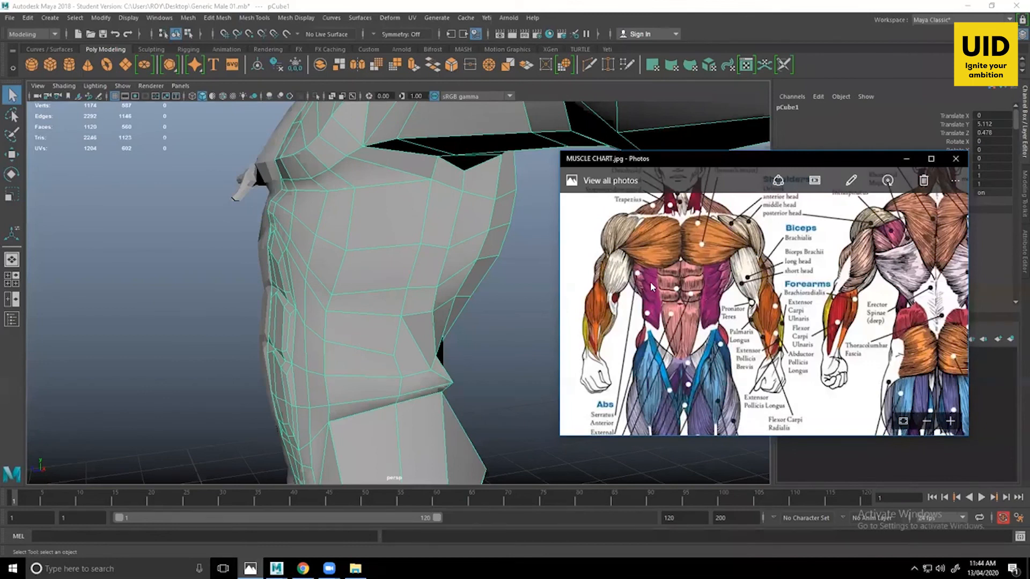
{"action": "left_click_drag", "start_coordinate": [649, 375], "coordinate": [664, 334]}
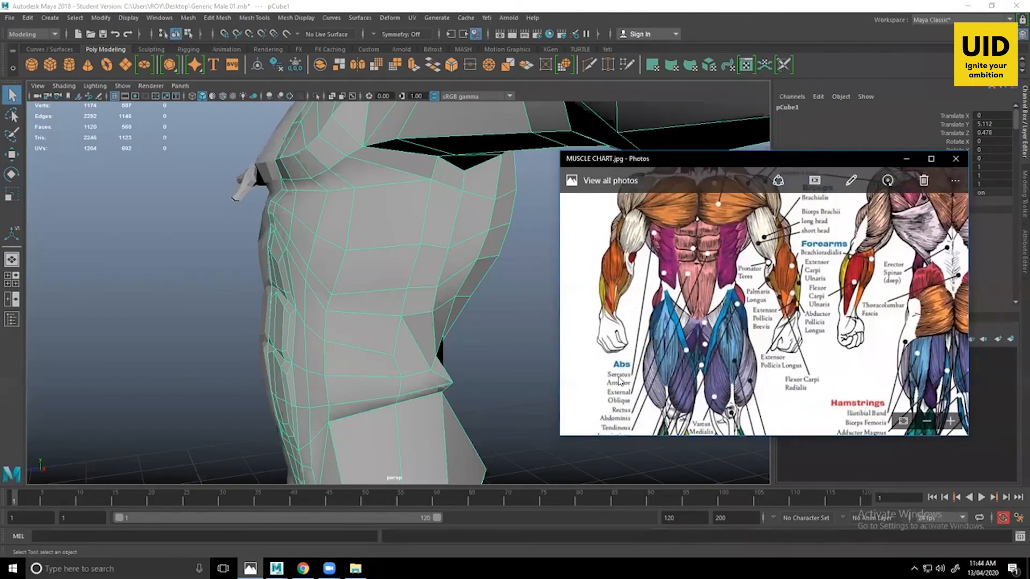
{"action": "mouse_move", "coordinate": [699, 275]}
{"action": "left_mouse_down"}
{"action": "mouse_move", "coordinate": [679, 311]}
{"action": "mouse_move", "coordinate": [675, 273]}
{"action": "mouse_move", "coordinate": [696, 273]}
{"action": "mouse_move", "coordinate": [695, 241]}
{"action": "mouse_move", "coordinate": [687, 286]}
{"action": "left_mouse_up"}
{"action": "left_click", "coordinate": [905, 158]}
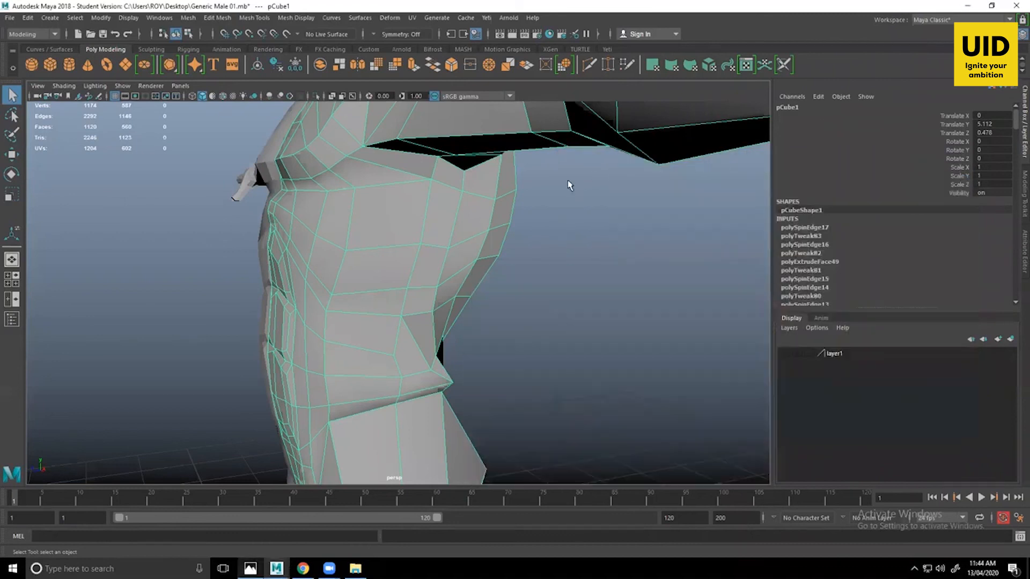
Examine the torso mesh from the front and the side to compare its shape with the muscle chart.
{"action": "middle_click_drag", "start_coordinate": [537, 266], "coordinate": [589, 275], "text": "alt"}
{"action": "left_click_drag", "start_coordinate": [464, 262], "coordinate": [539, 280], "text": "alt"}
{"action": "scroll", "coordinate": [539, 280], "scroll_direction": "down", "scroll_amount": 5}
{"action": "left_click_drag", "start_coordinate": [427, 223], "coordinate": [451, 202], "text": "alt"}
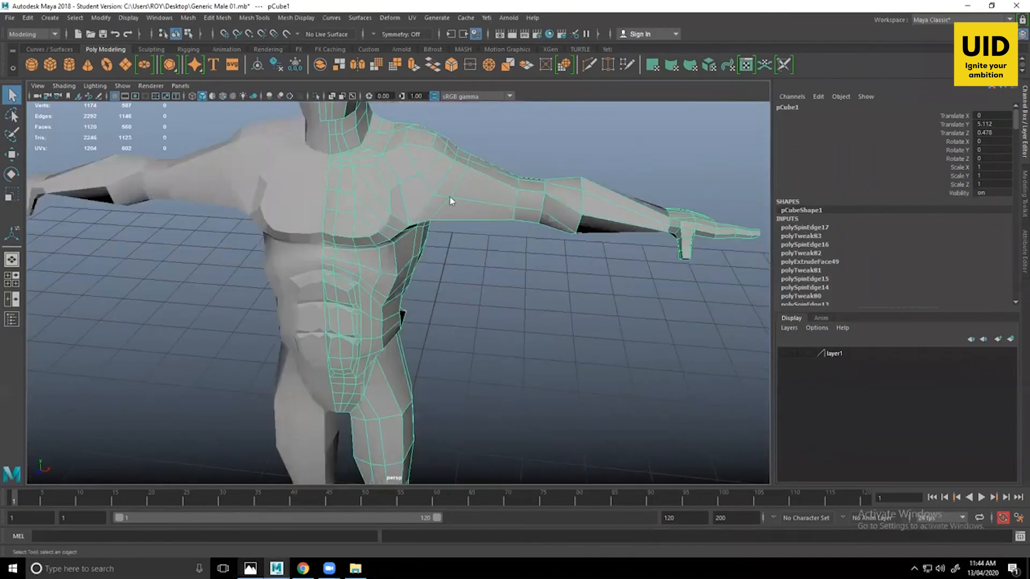
{"action": "right_click", "coordinate": [429, 223]}
{"action": "scroll", "coordinate": [485, 306], "scroll_direction": "down", "scroll_amount": 5}
{"action": "left_click", "coordinate": [524, 354]}
{"action": "mouse_move", "coordinate": [524, 355]}
{"action": "left_mouse_down", "text": "alt"}
{"action": "mouse_move", "coordinate": [552, 375]}
{"action": "mouse_move", "coordinate": [455, 361]}
{"action": "mouse_move", "coordinate": [522, 365]}
{"action": "mouse_move", "coordinate": [415, 334]}
{"action": "mouse_move", "coordinate": [515, 359]}
{"action": "left_mouse_up", "text": "alt"}
{"action": "left_click", "coordinate": [414, 334]}
{"action": "right_click_drag", "start_coordinate": [515, 358], "coordinate": [608, 401], "text": "alt"}
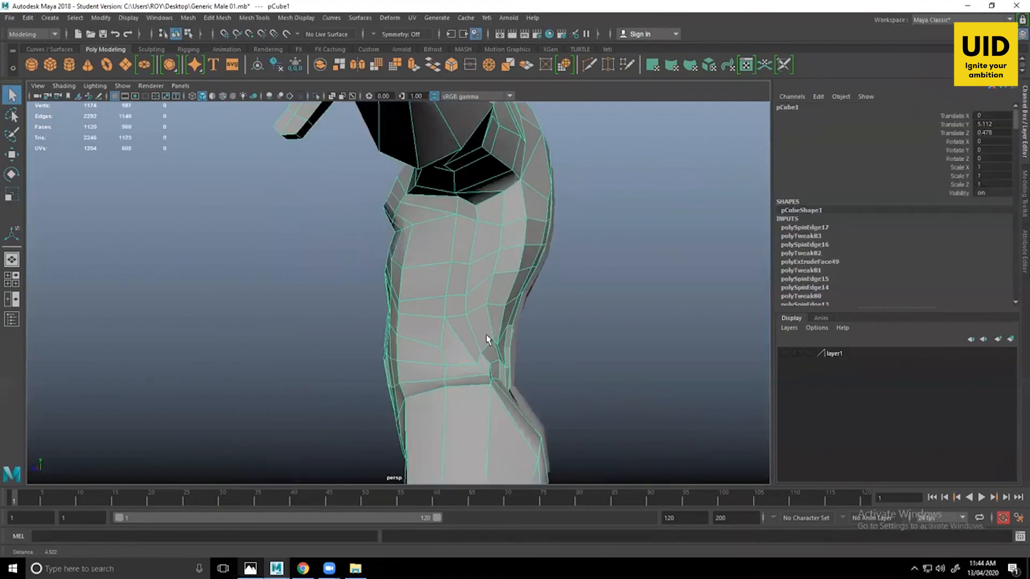
Reposition the vertex at the rear of the waist, just above the hip, and check it from the front.
{"action": "scroll", "coordinate": [486, 338], "scroll_direction": "up", "scroll_amount": 2}
{"action": "right_click_drag", "start_coordinate": [486, 260], "coordinate": [434, 259]}
{"action": "key", "text": "w"}
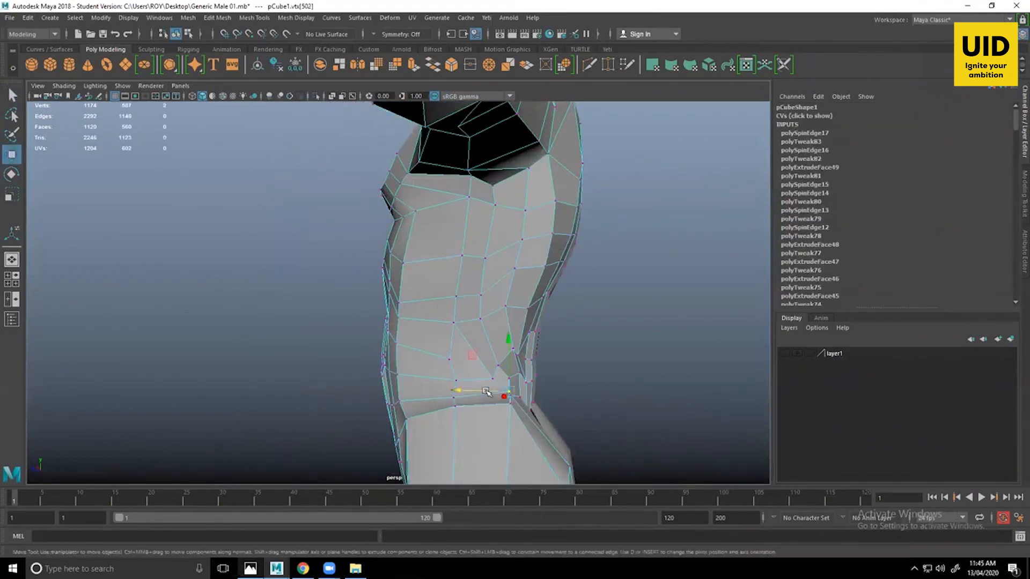
{"action": "left_click_drag", "start_coordinate": [487, 392], "coordinate": [485, 410]}
{"action": "scroll", "coordinate": [523, 423], "scroll_direction": "up", "scroll_amount": 1}
{"action": "left_click", "coordinate": [523, 418], "text": "shift"}
{"action": "left_click_drag", "start_coordinate": [510, 428], "coordinate": [503, 310], "text": "alt"}
{"action": "right_click_drag", "start_coordinate": [504, 310], "coordinate": [555, 244]}
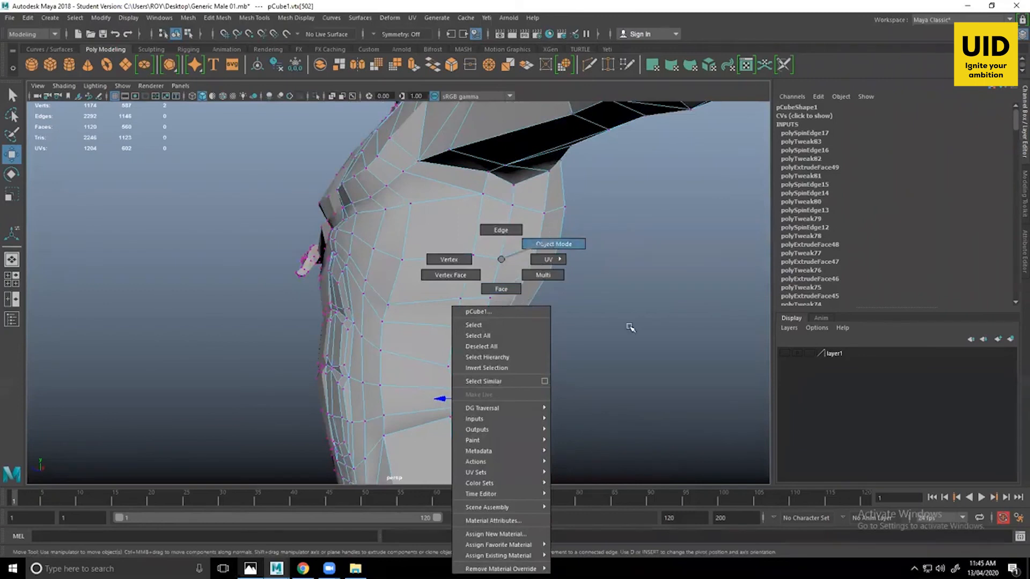
{"action": "left_click", "coordinate": [630, 327]}
Adjust the vertices where the side strip meets the lower back above the hip.
{"action": "left_click_drag", "start_coordinate": [633, 399], "coordinate": [549, 395], "text": "alt"}
{"action": "left_click", "coordinate": [533, 301]}
{"action": "right_click_drag", "start_coordinate": [532, 301], "coordinate": [478, 260]}
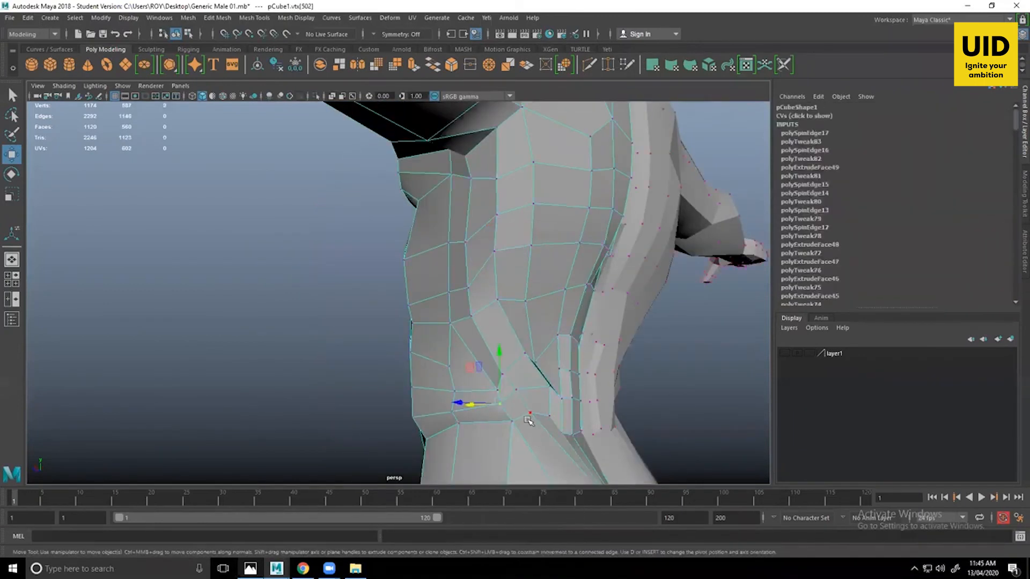
{"action": "left_click", "coordinate": [503, 375]}
{"action": "left_click_drag", "start_coordinate": [503, 378], "coordinate": [429, 375], "text": "alt"}
{"action": "left_click", "coordinate": [477, 394]}
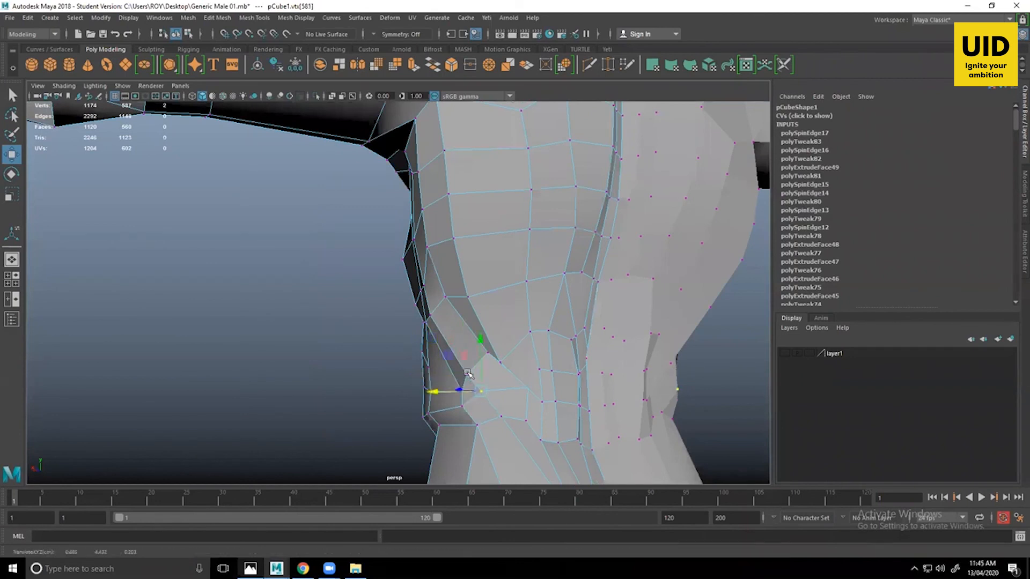
{"action": "left_click_drag", "start_coordinate": [486, 371], "coordinate": [563, 354], "text": "alt"}
Reposition the vertices on the side-back strip between the ribcage and the waist to even out the spacing of its faces.
{"action": "right_click_drag", "start_coordinate": [542, 248], "coordinate": [506, 241]}
{"action": "left_click", "coordinate": [663, 288]}
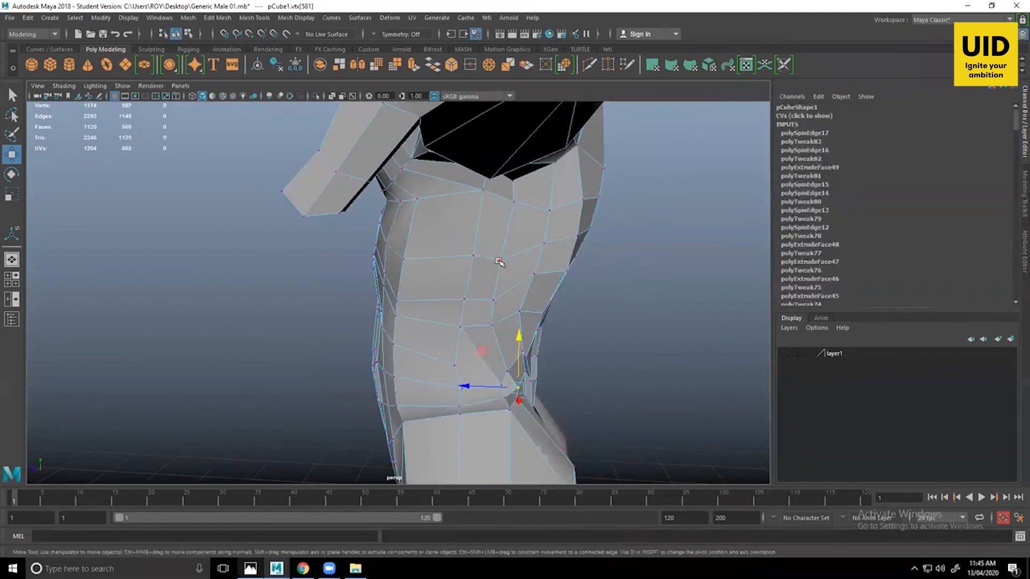
{"action": "left_click", "coordinate": [500, 263]}
{"action": "left_click", "coordinate": [546, 246]}
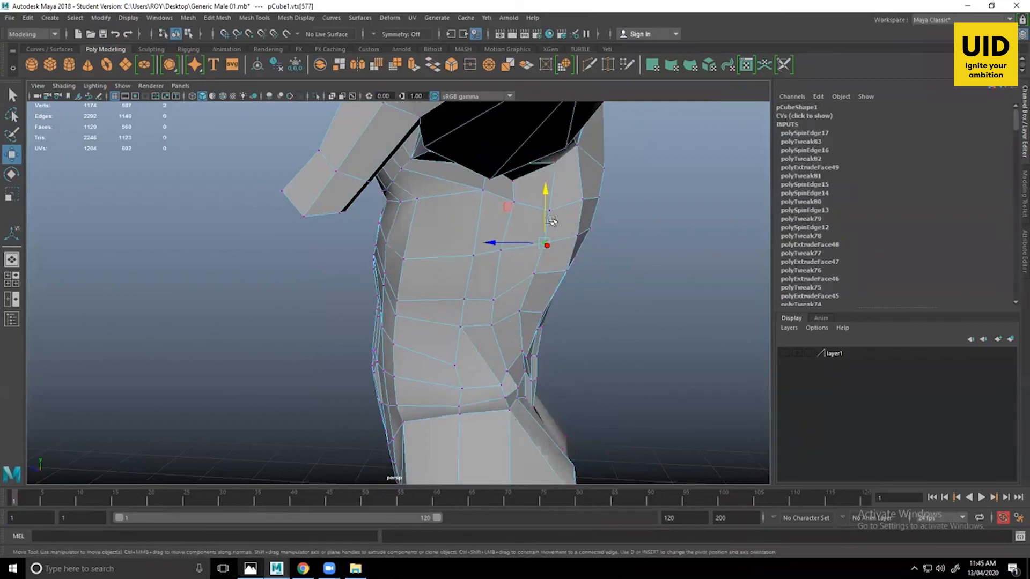
{"action": "left_click", "coordinate": [537, 276]}
{"action": "left_click_drag", "start_coordinate": [538, 241], "coordinate": [541, 253]}
{"action": "left_click", "coordinate": [520, 313]}
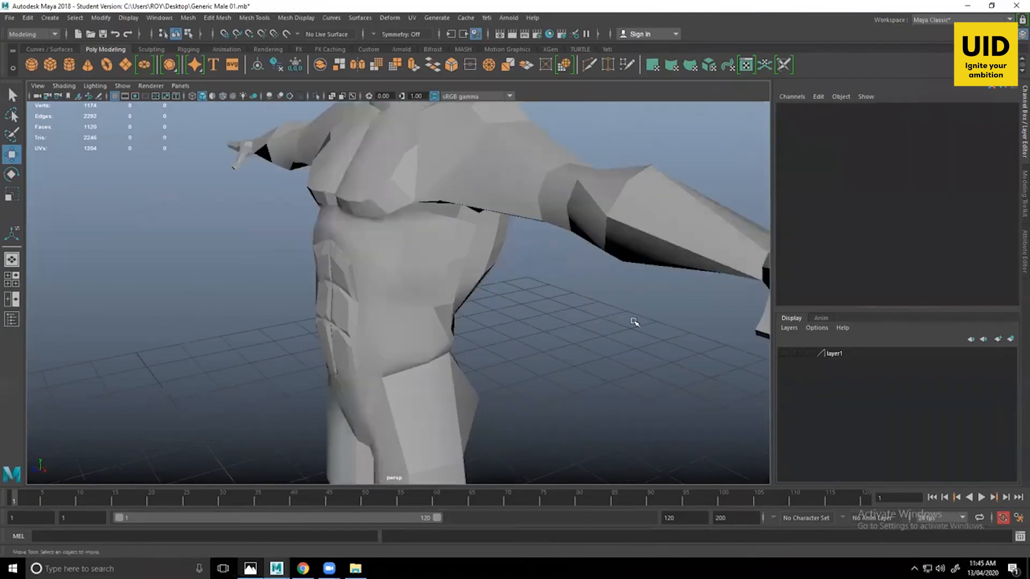
Select the modelled half of the body and bring up the mesh display commands for it.
{"action": "left_click_drag", "start_coordinate": [606, 314], "coordinate": [405, 285], "text": "alt"}
{"action": "left_click", "coordinate": [400, 278]}
{"action": "middle_click_drag", "start_coordinate": [404, 285], "coordinate": [508, 376], "text": "alt"}
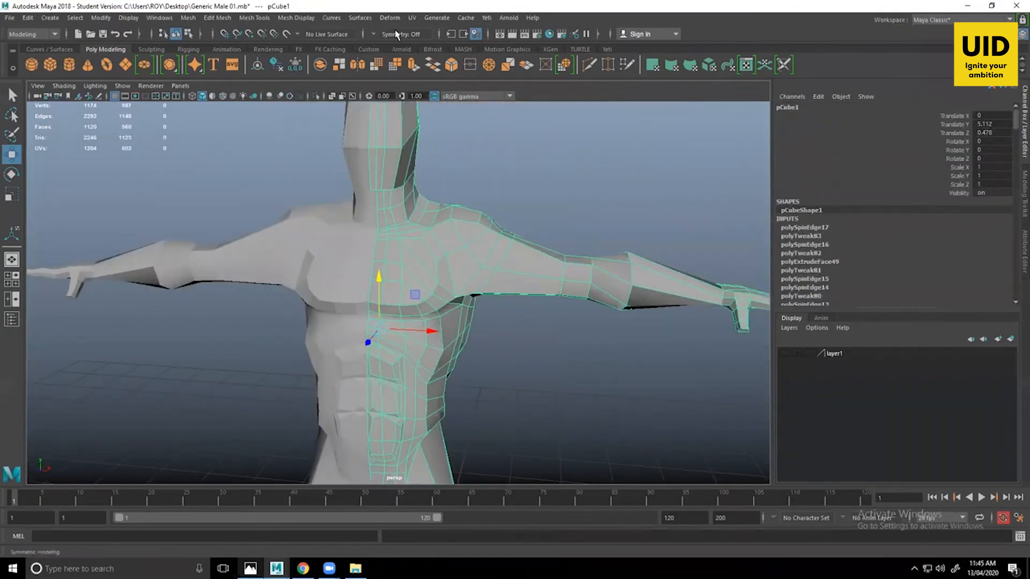
{"action": "left_click", "coordinate": [294, 18]}
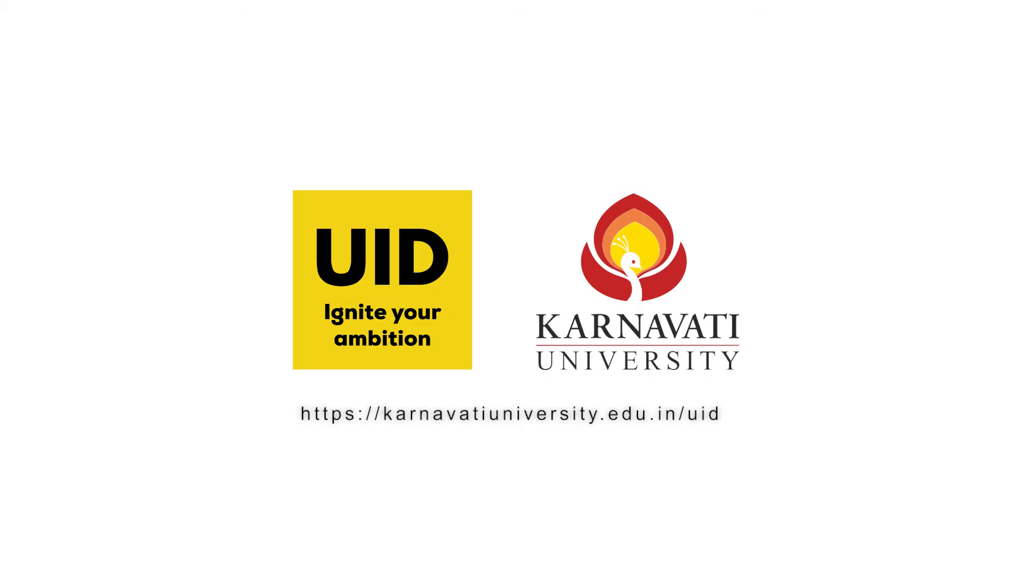